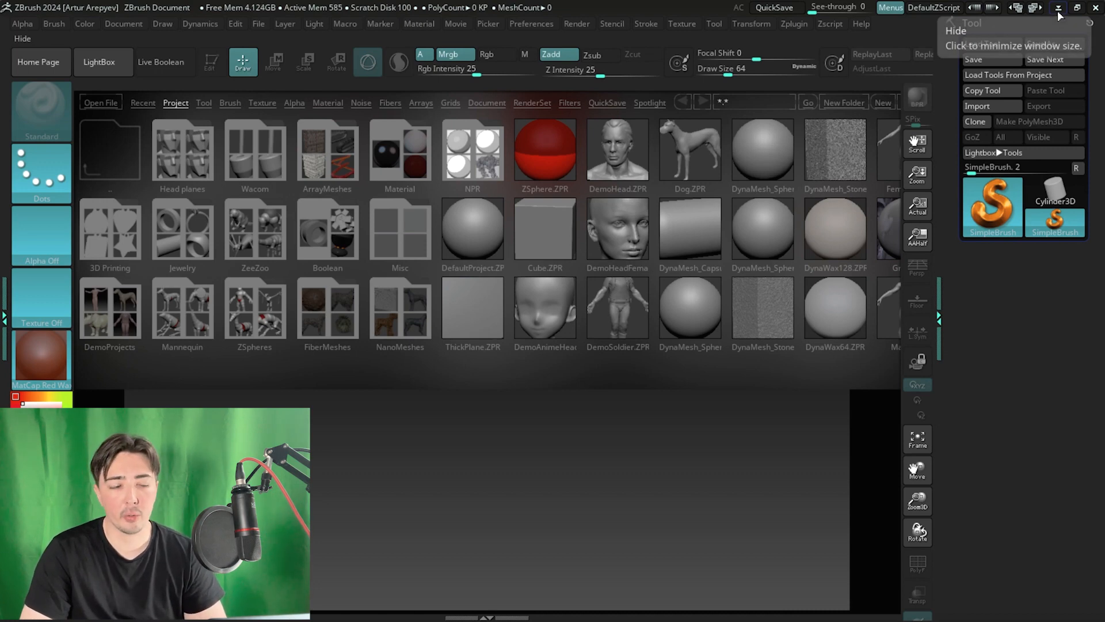
- Bring up the reference image ref.png and examine the popsicle's overall shape, bitten top and stick
left_click(1059, 12)
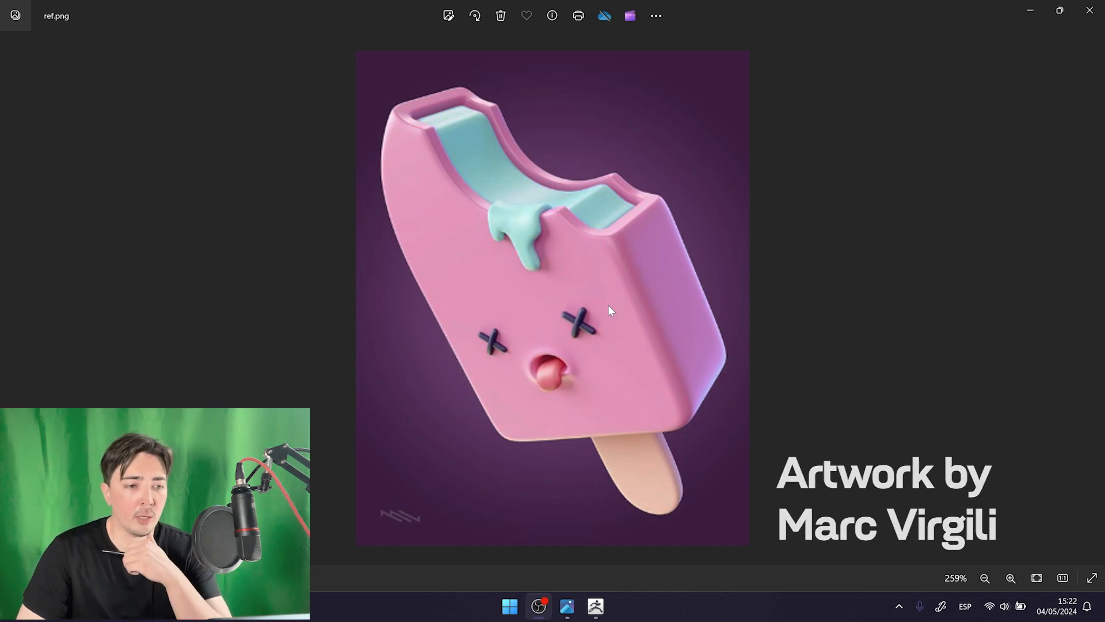
scroll(608, 305, "up", 1)
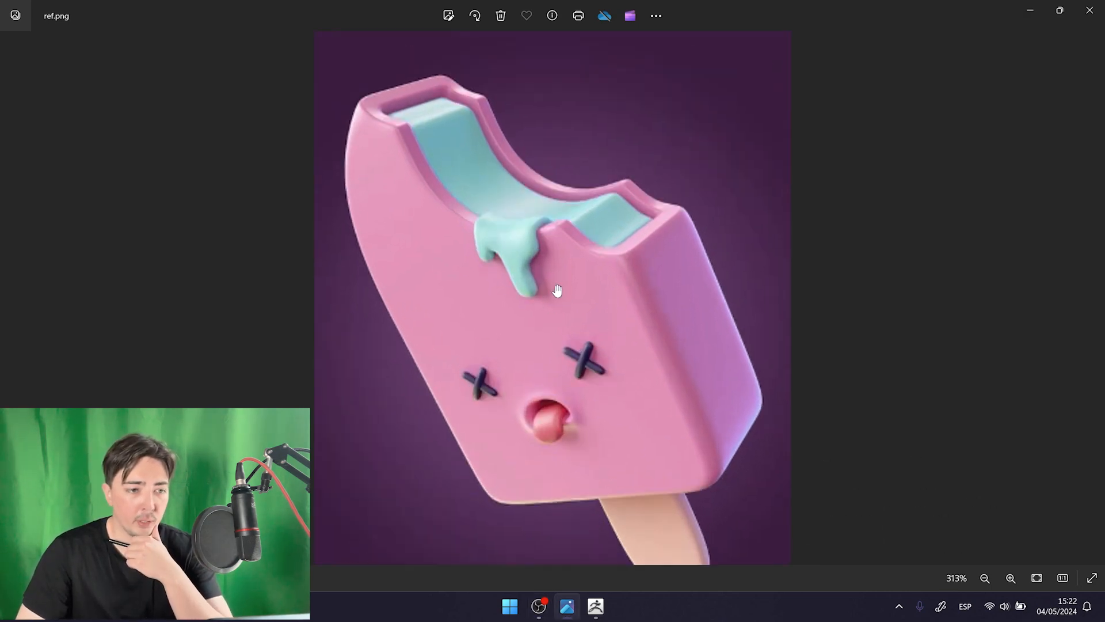
left_click_drag(557, 290, 571, 278)
scroll(600, 327, "up", 1)
left_click_drag(600, 352, 614, 261)
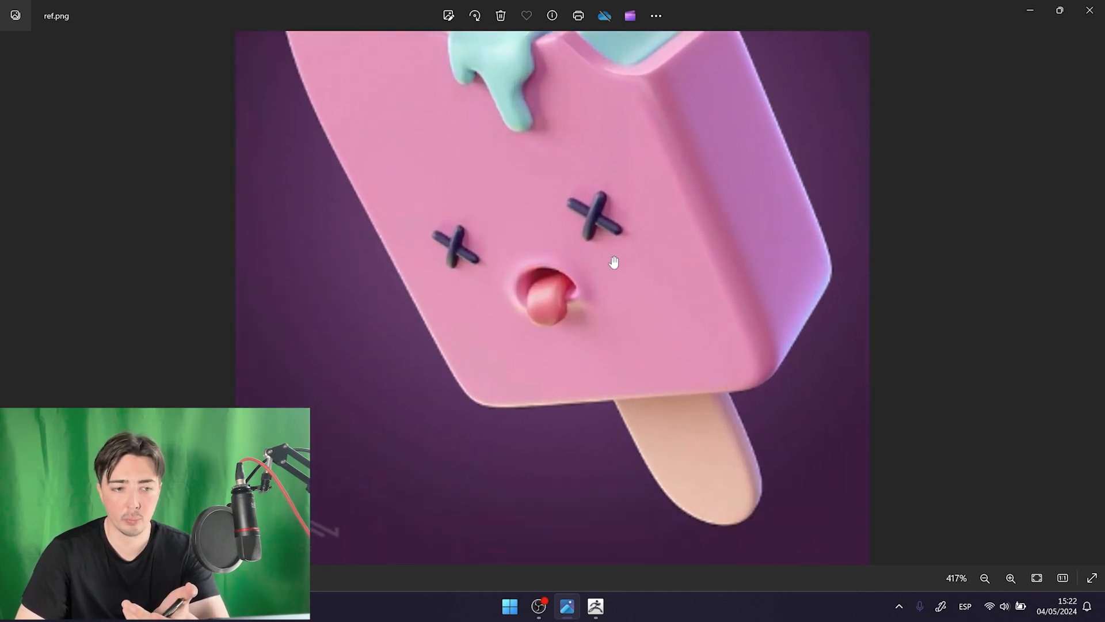
left_click_drag(614, 262, 625, 397)
mouse_move(625, 342)
left_mouse_down()
mouse_move(627, 388)
mouse_move(622, 343)
left_mouse_up()
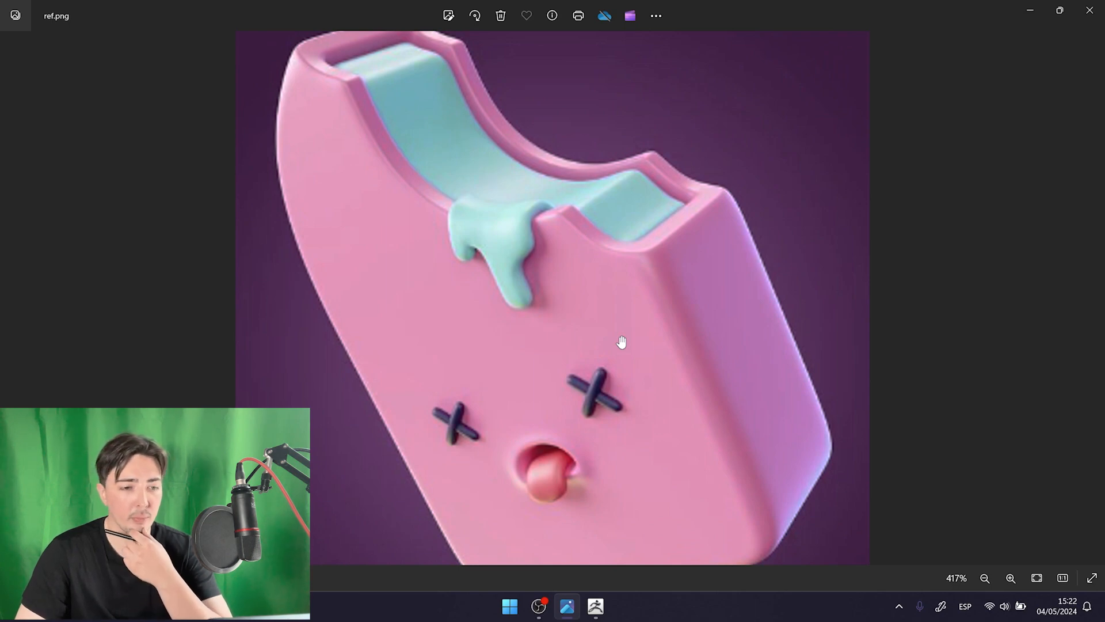
left_click_drag(622, 340, 619, 291)
left_click_drag(619, 377, 614, 308)
scroll(613, 307, "down", 5)
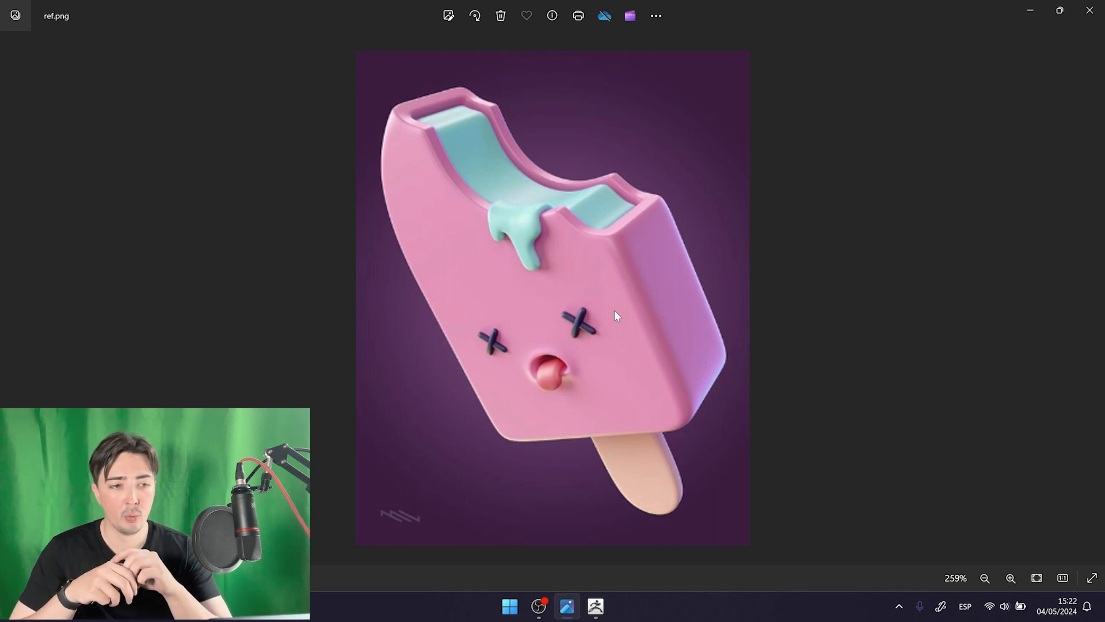
- Examine how the reference popsicle divides into separate parts: outer shell, inner filling, drip and wooden stick
scroll(544, 285, "up", 1)
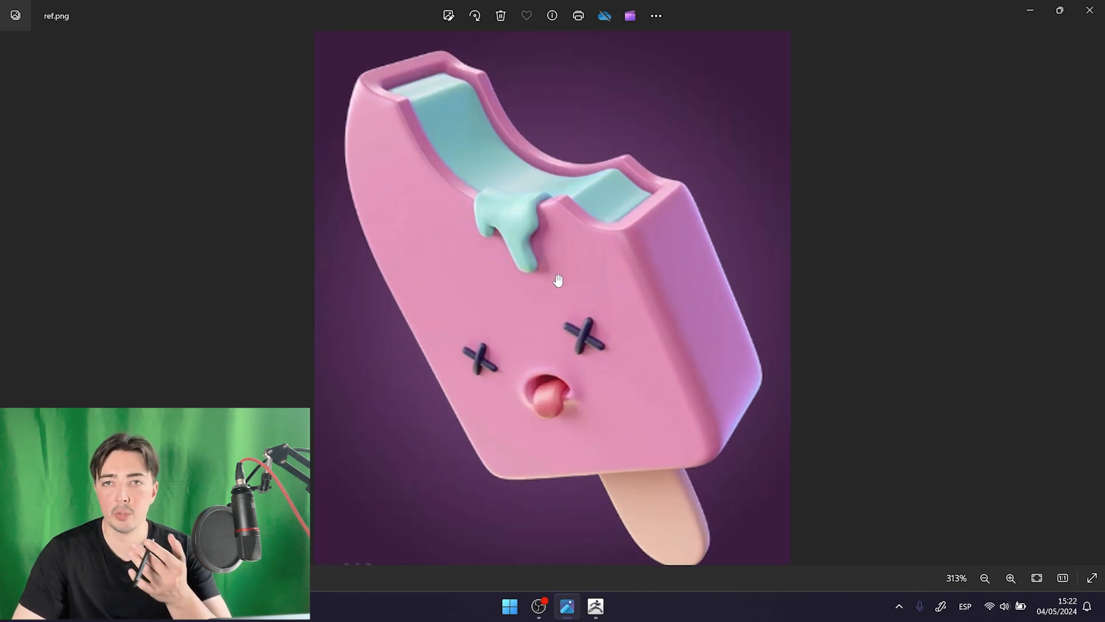
scroll(621, 403, "down", 1)
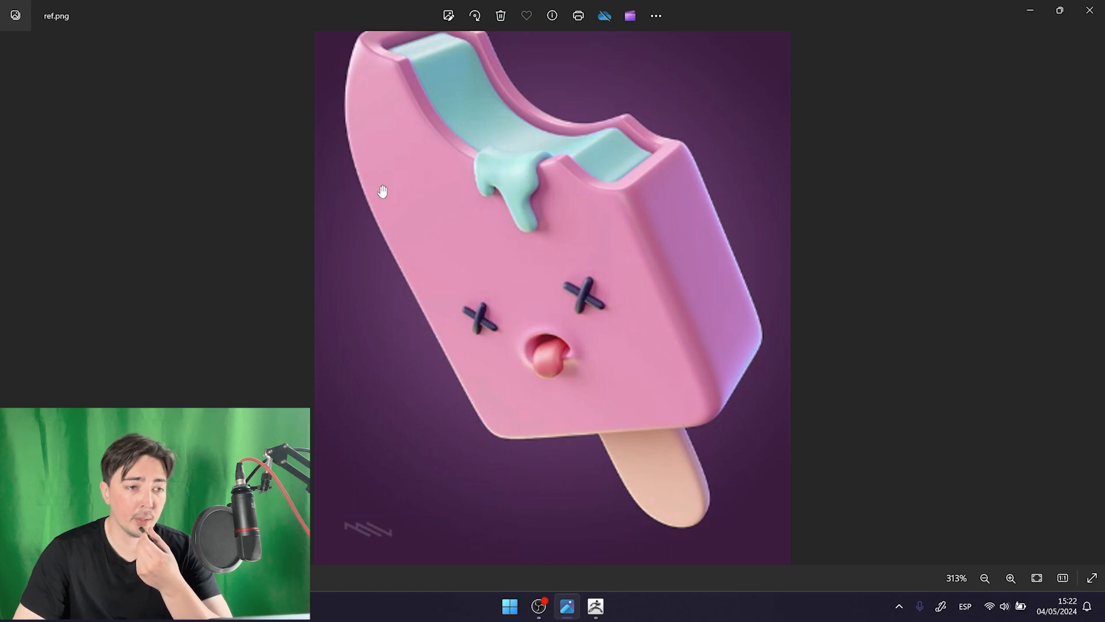
scroll(440, 176, "up", 1)
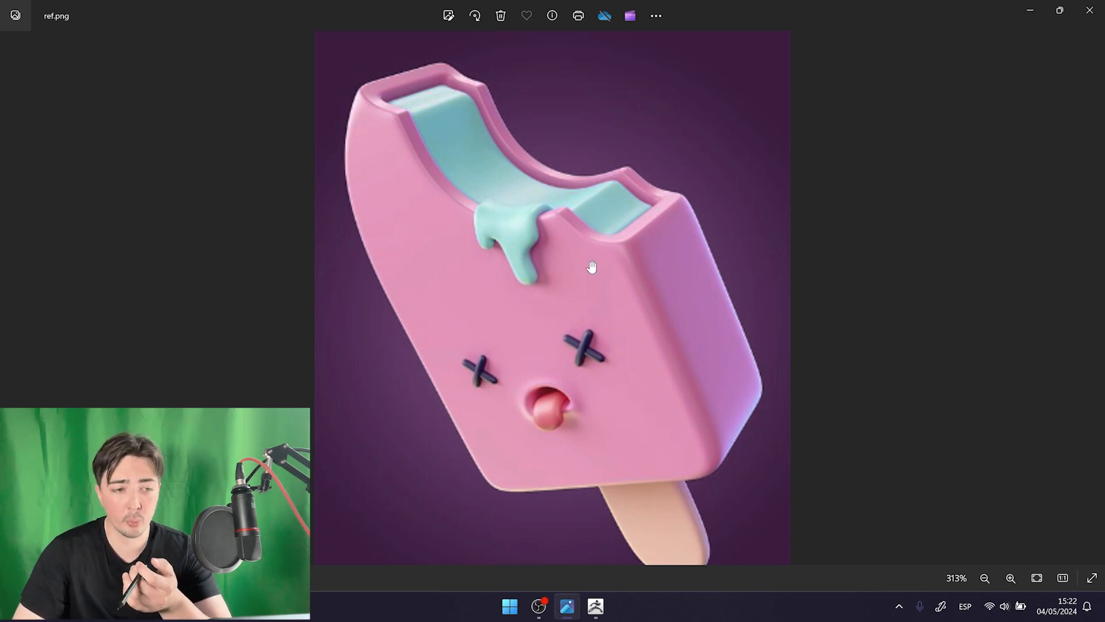
left_click_drag(592, 266, 571, 216)
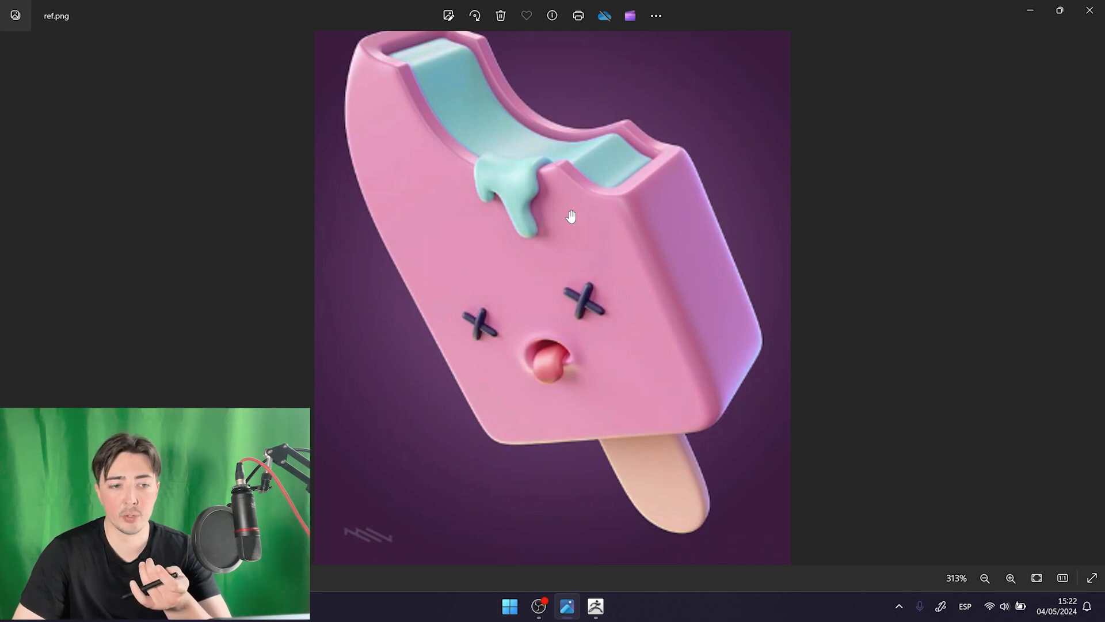
left_click_drag(607, 355, 575, 230)
scroll(685, 504, "up", 4)
left_click_drag(685, 505, 619, 361)
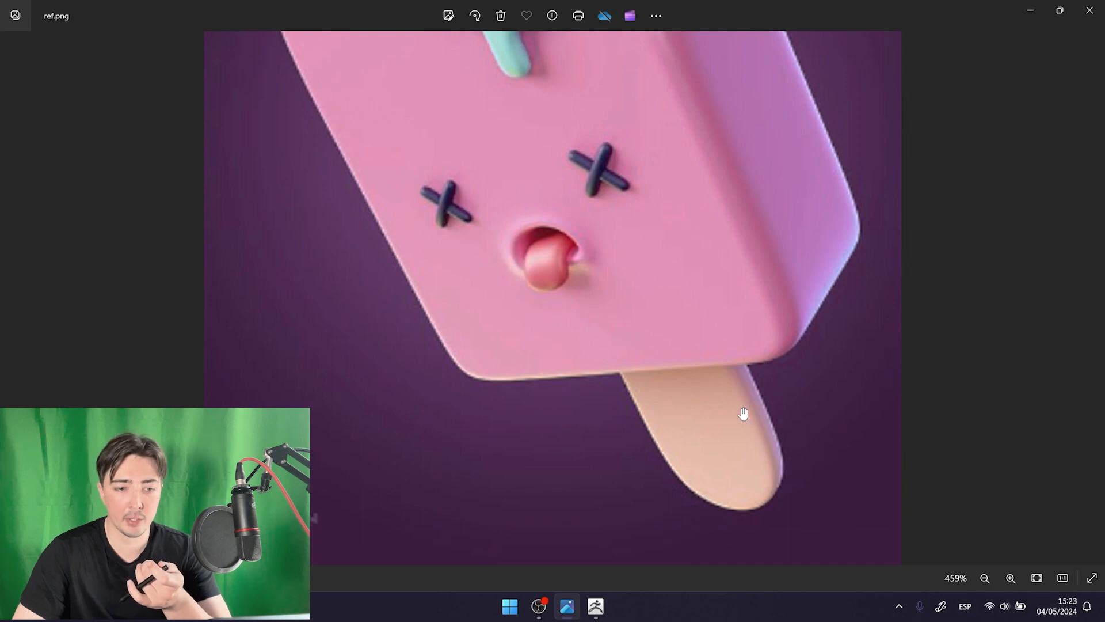
left_click_drag(697, 325, 719, 480)
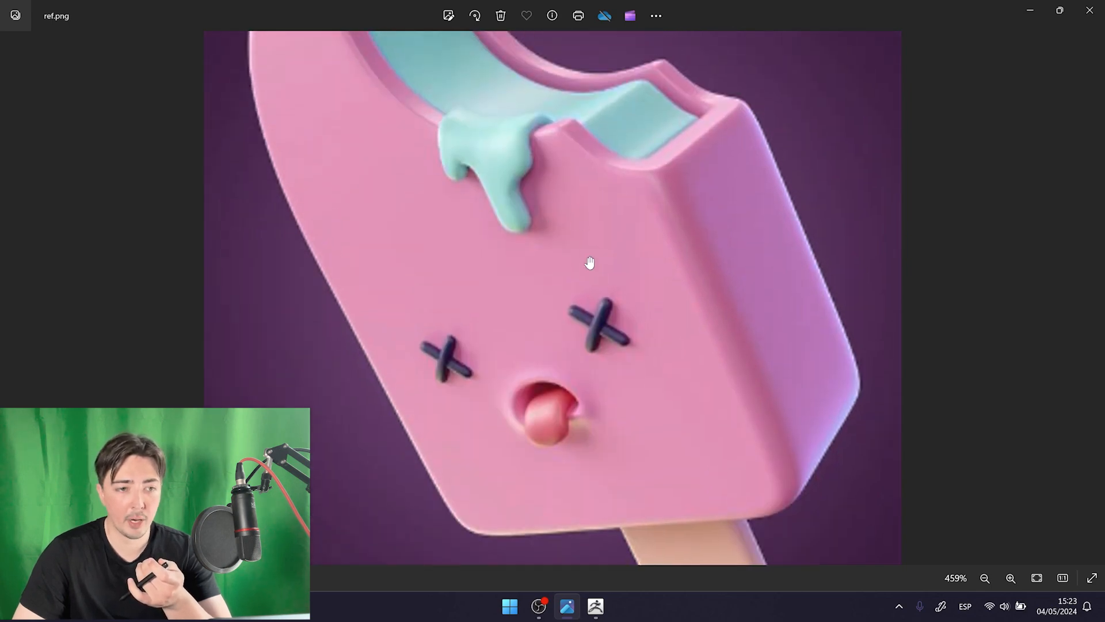
scroll(590, 262, "down", 2)
left_click_drag(486, 147, 517, 242)
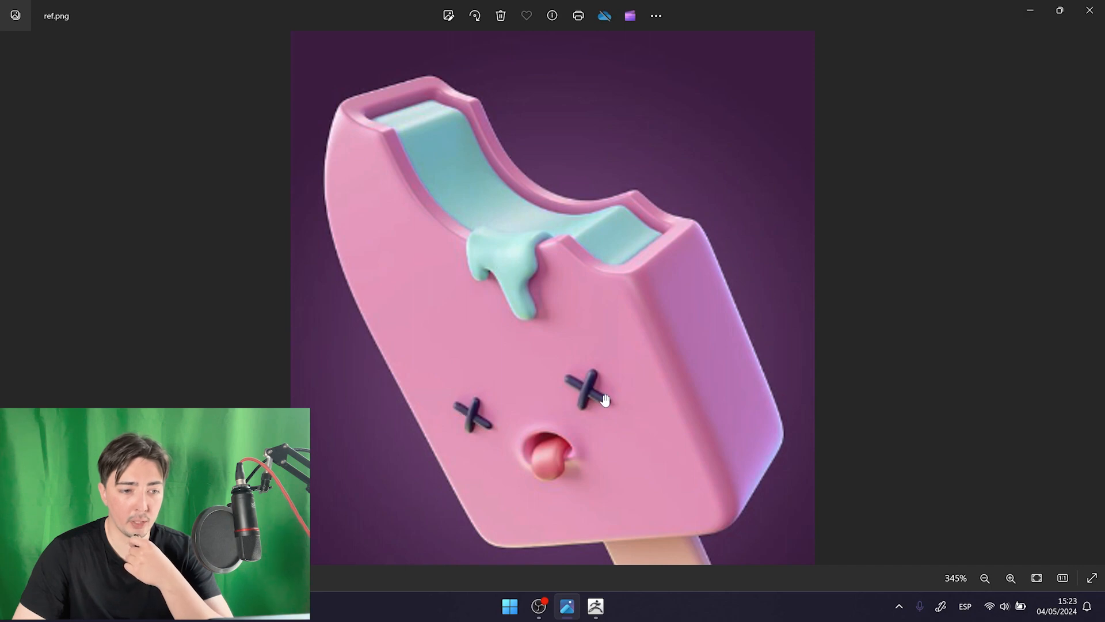
- Inspect the crossed eyes, mouth and tongue on the reference popsicle up close
scroll(605, 399, "up", 5)
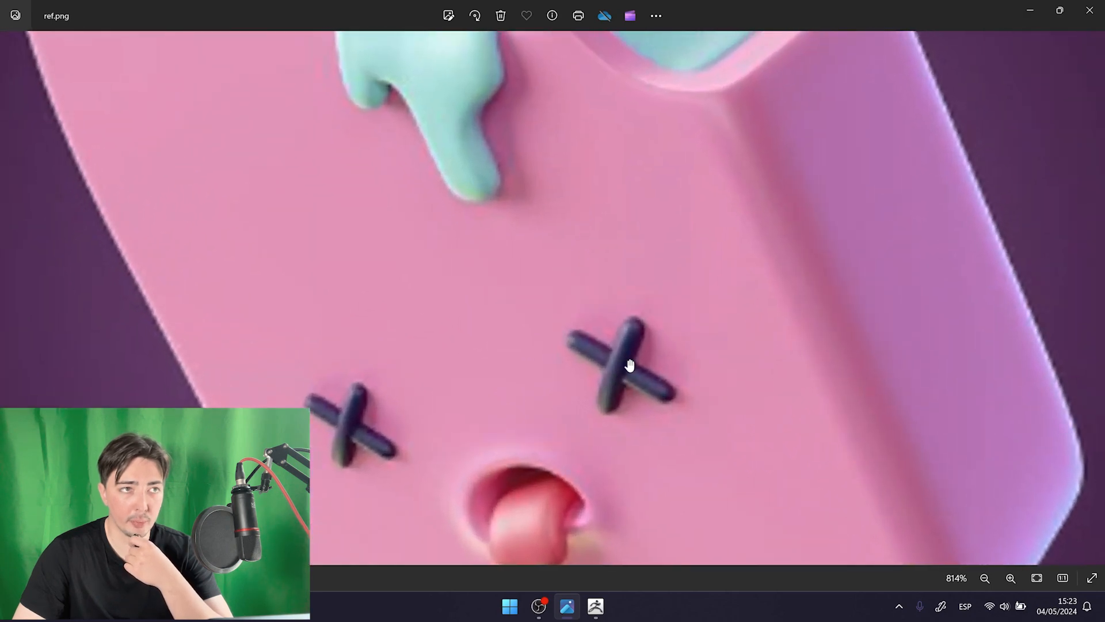
scroll(574, 415, "down", 4)
scroll(583, 355, "up", 3)
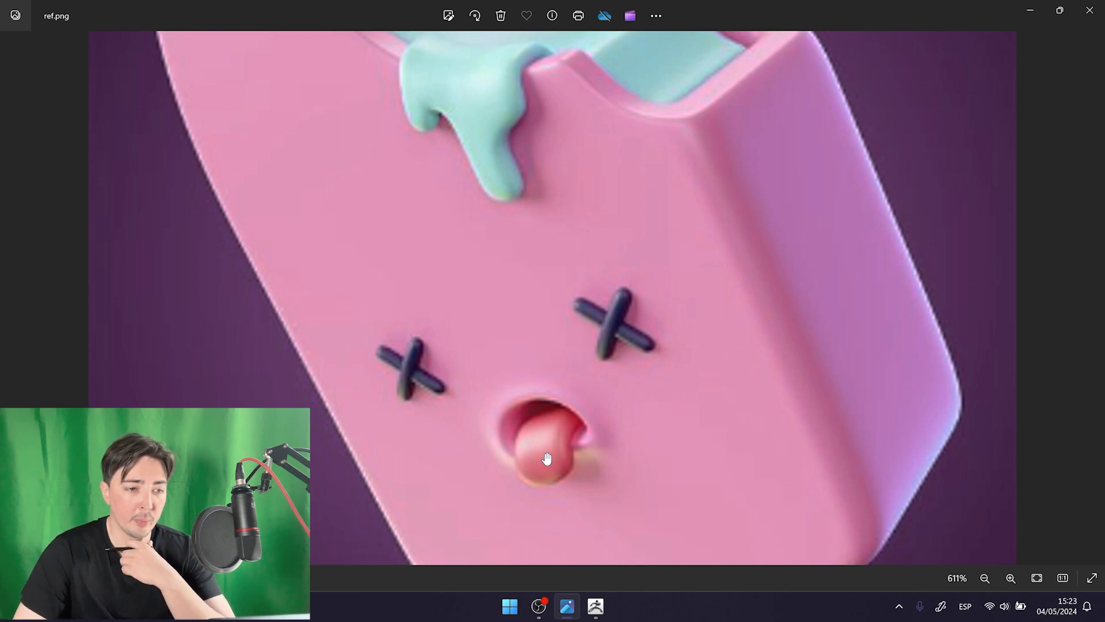
scroll(547, 459, "down", 5)
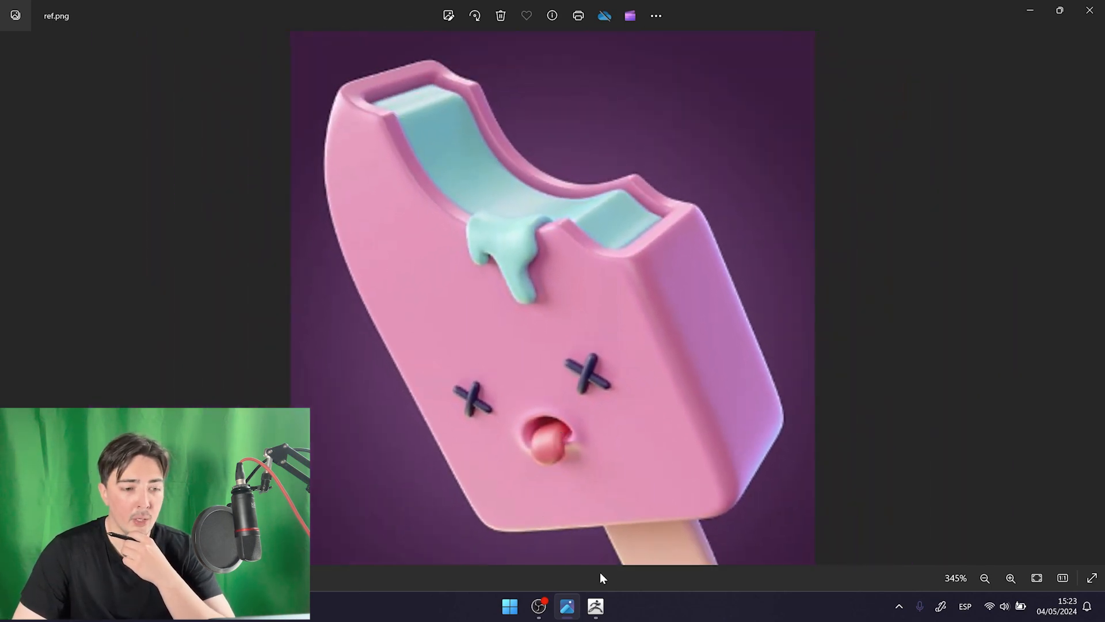
- Switch back to ZBrush and double the document's size
left_click(596, 606)
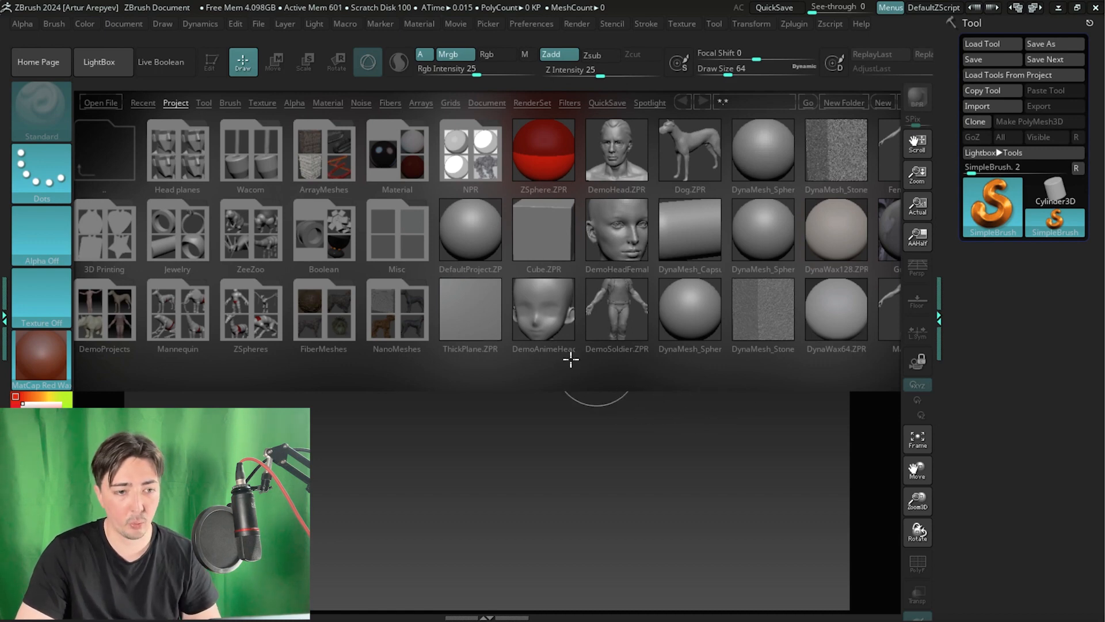
left_click_drag(537, 264, 571, 273)
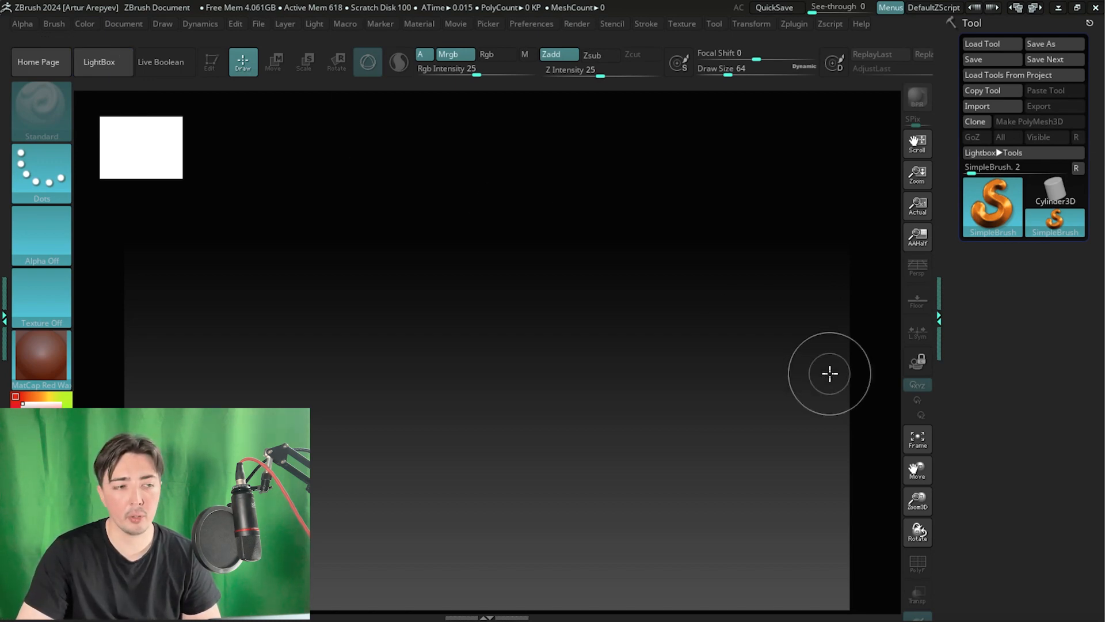
left_click(123, 25)
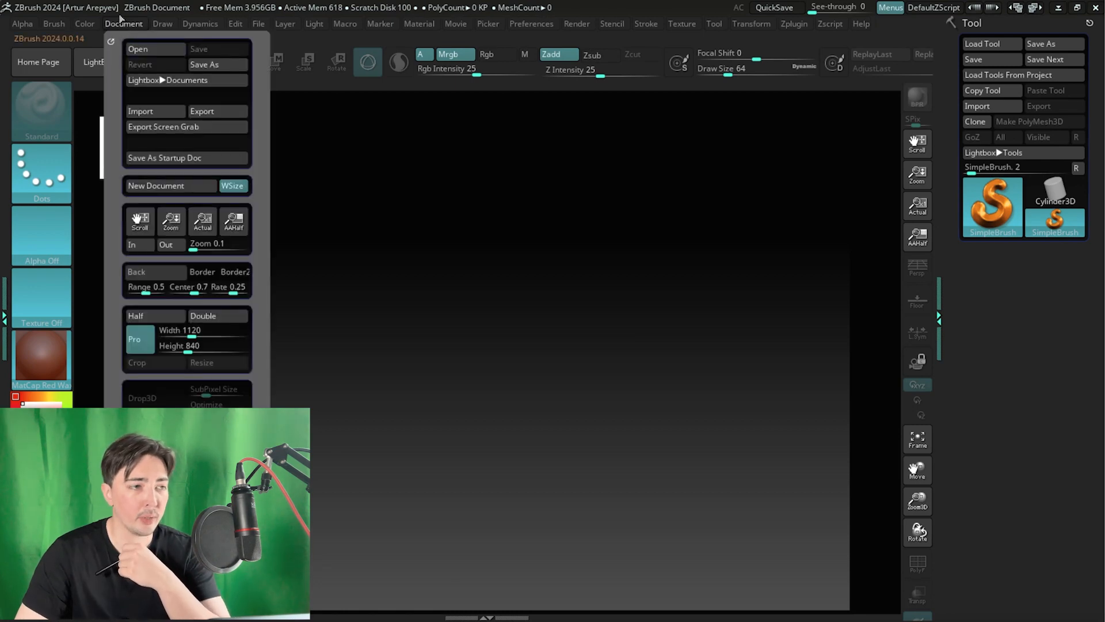
left_click(210, 317)
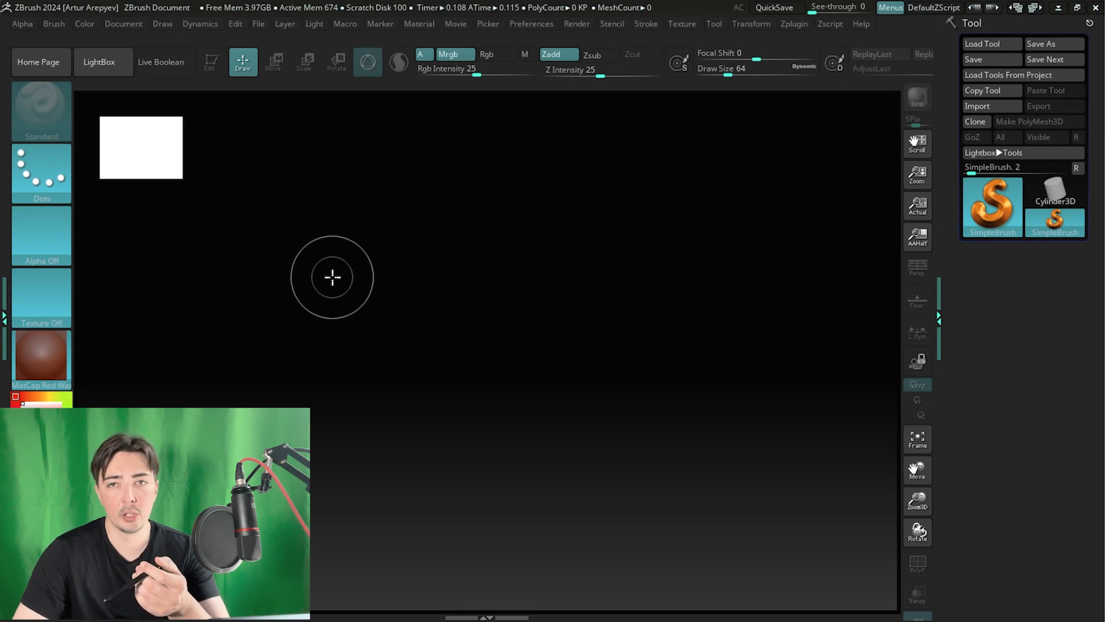
- Paint test strokes with the SimpleBrush across the canvas and clear the canvas
mouse_move(332, 277)
left_mouse_down()
mouse_move(343, 256)
mouse_move(599, 358)
mouse_move(347, 424)
mouse_move(710, 484)
mouse_move(619, 321)
mouse_move(303, 395)
mouse_move(266, 278)
mouse_move(691, 424)
mouse_move(387, 457)
mouse_move(305, 483)
mouse_move(587, 537)
mouse_move(674, 513)
left_mouse_up()
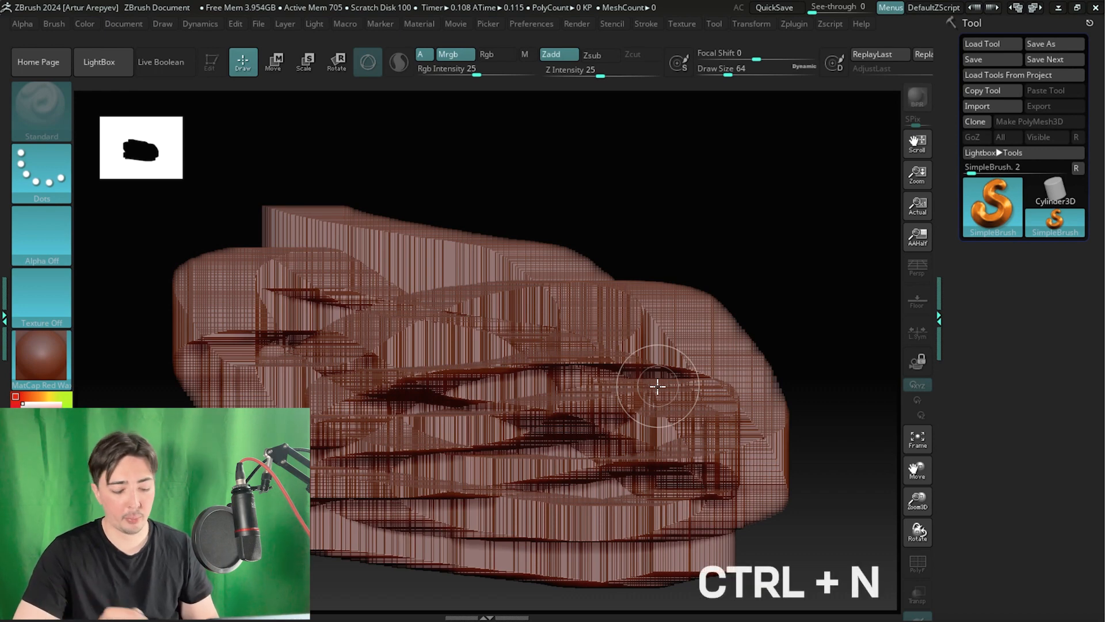
key("ctrl+n")
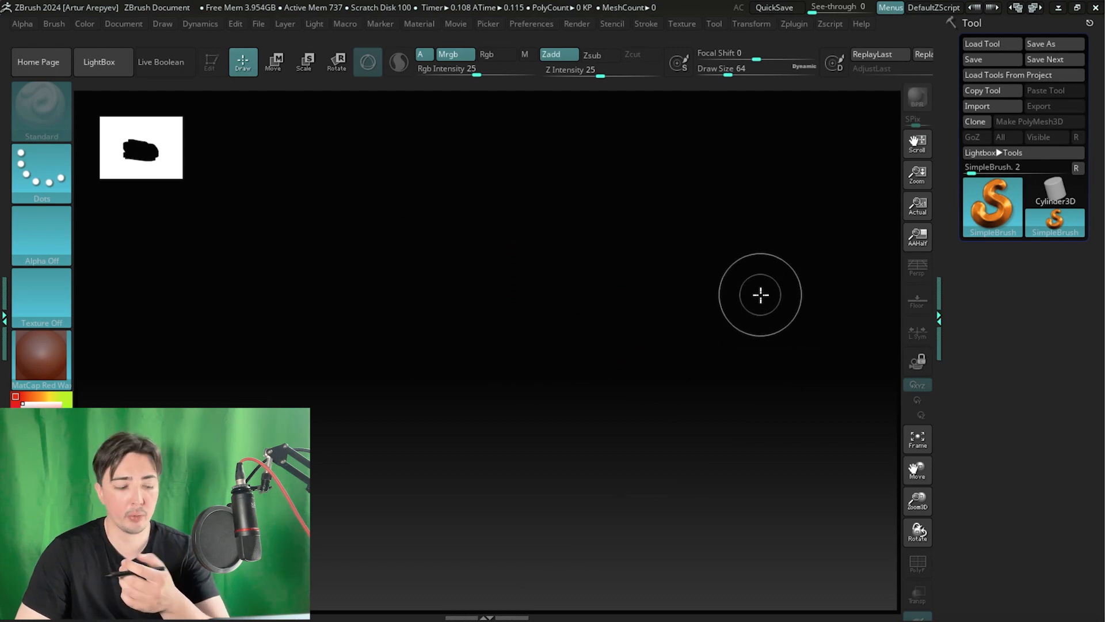
- Check the popsicle reference once more and choose the Cube3D mesh in ZBrush as the active tool
key("alt+Tab")
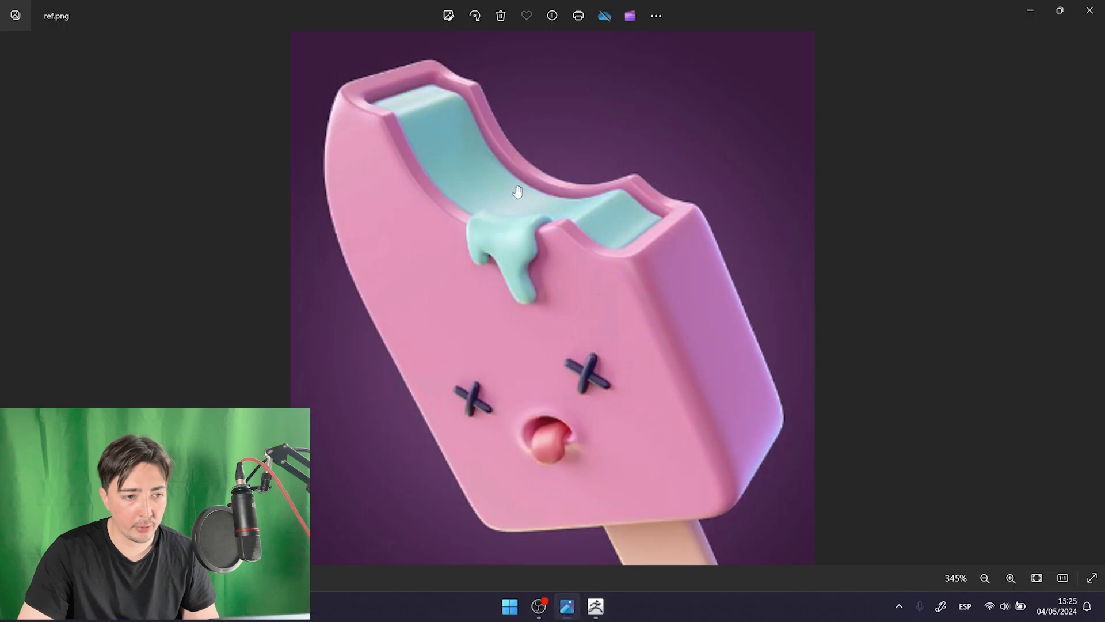
scroll(494, 312, "down", 2)
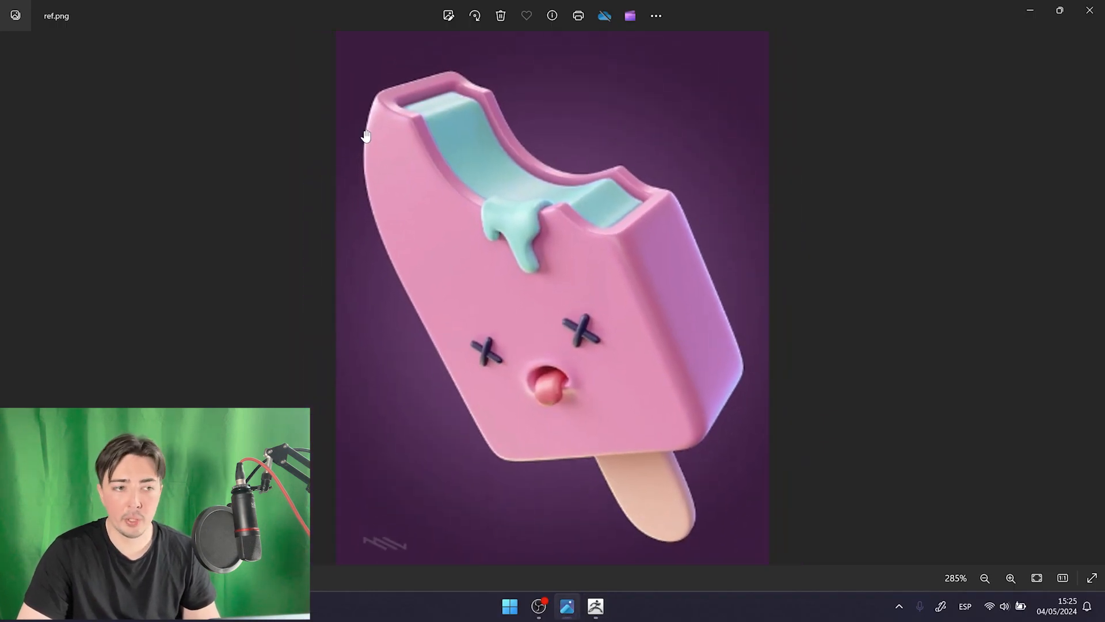
key("alt+Tab")
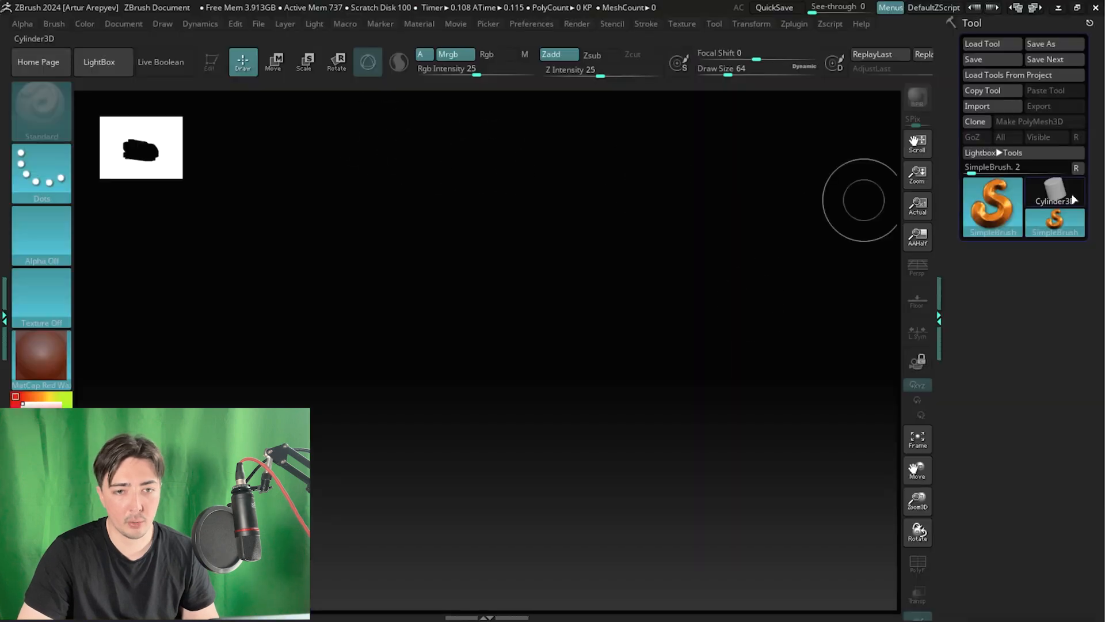
left_click(1045, 191)
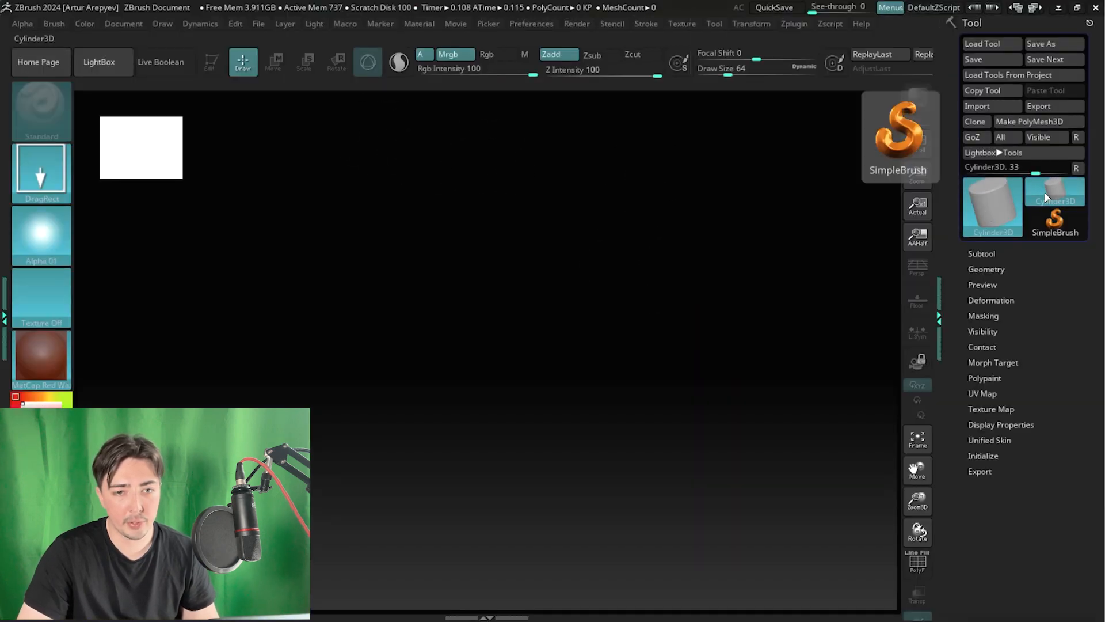
left_click(1051, 196)
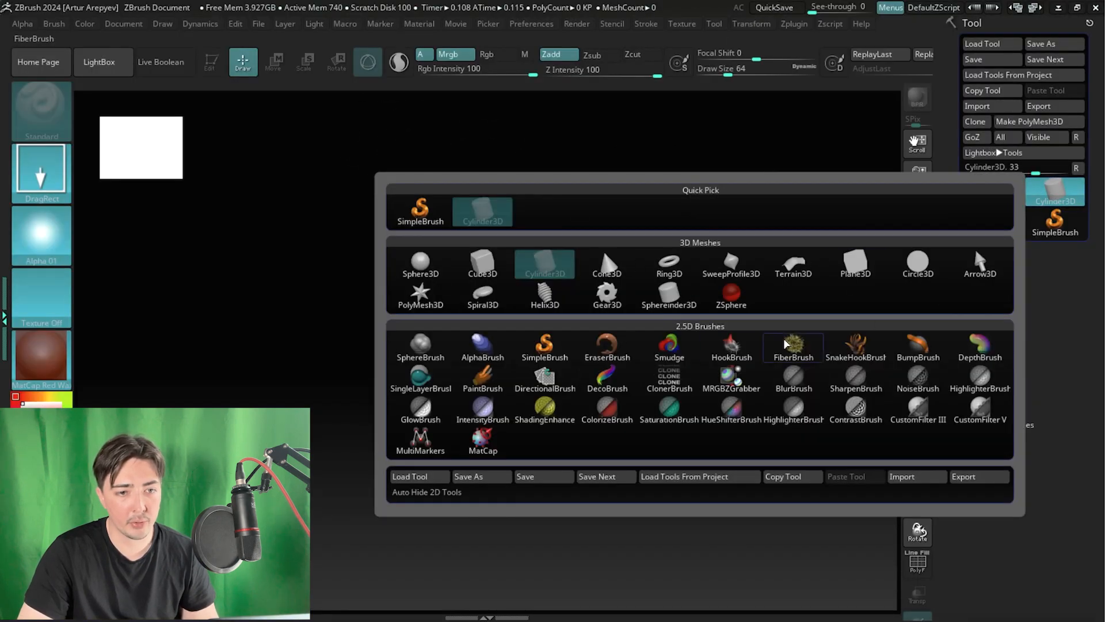
mouse_move(594, 309)
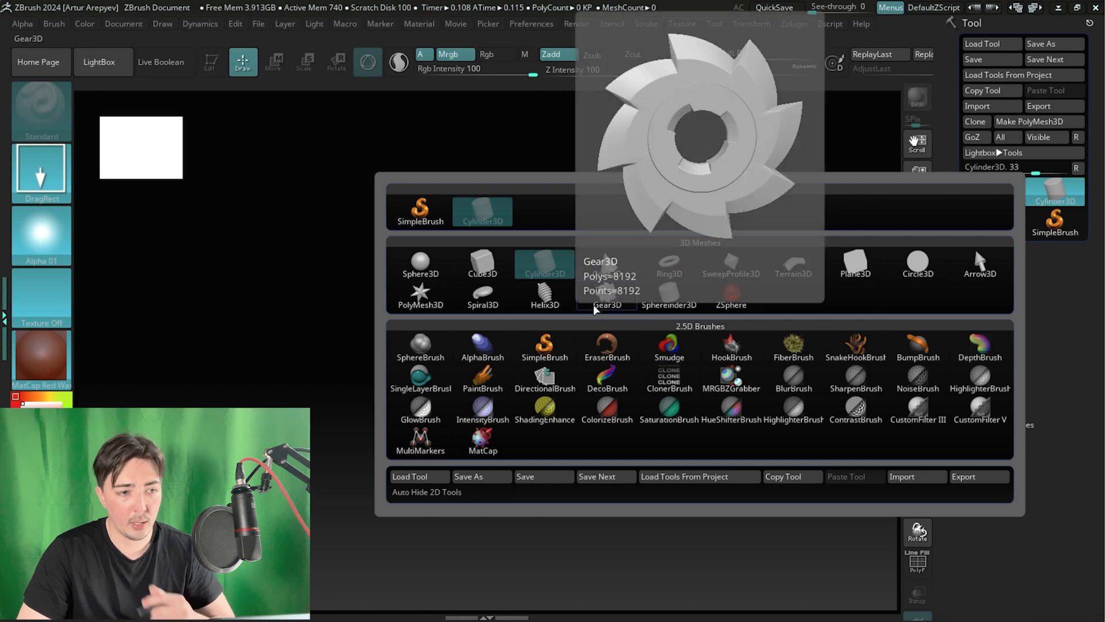
mouse_move(488, 264)
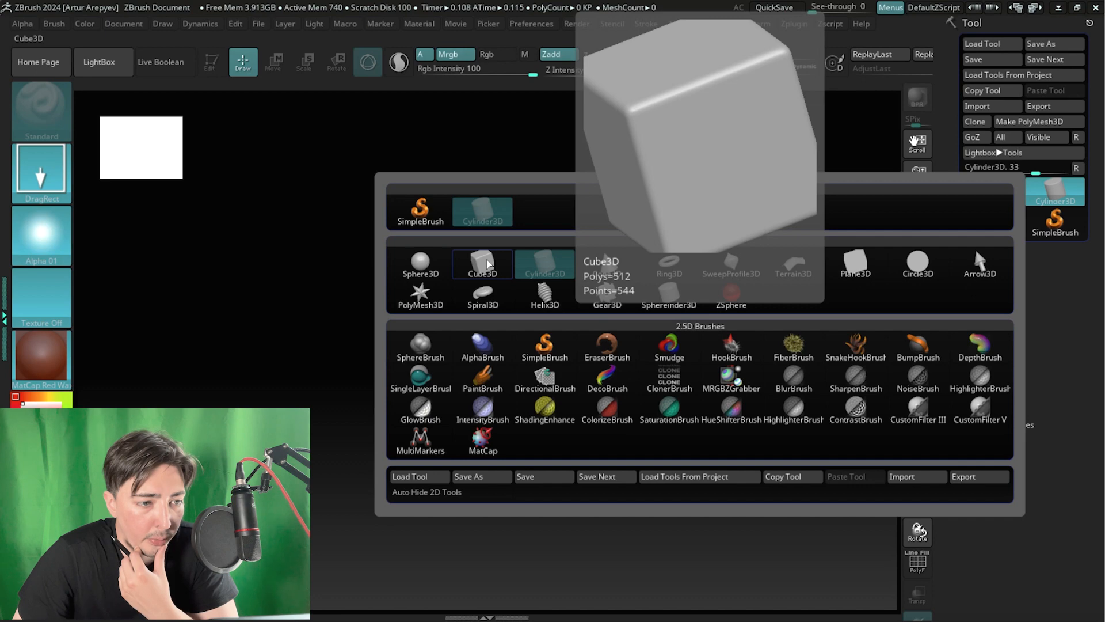
left_click(482, 263)
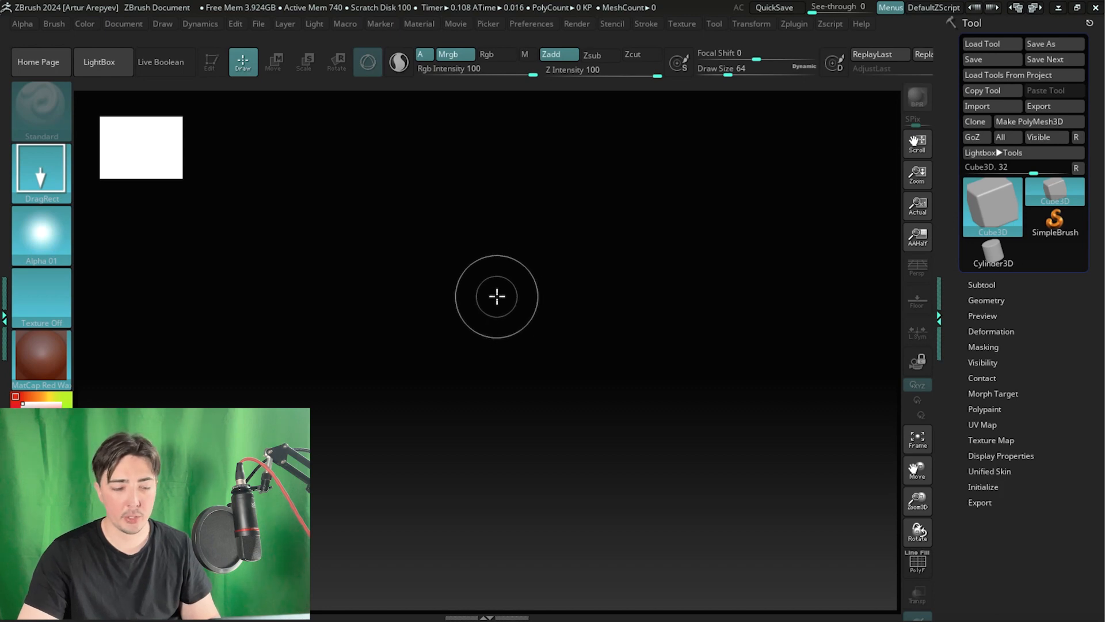
- Draw several test cubes at different sizes and angles on the canvas and clear them all
mouse_move(478, 278)
left_mouse_down()
mouse_move(510, 333)
mouse_move(456, 368)
mouse_move(456, 337)
mouse_move(503, 387)
mouse_move(585, 350)
mouse_move(506, 399)
mouse_move(526, 454)
left_mouse_up()
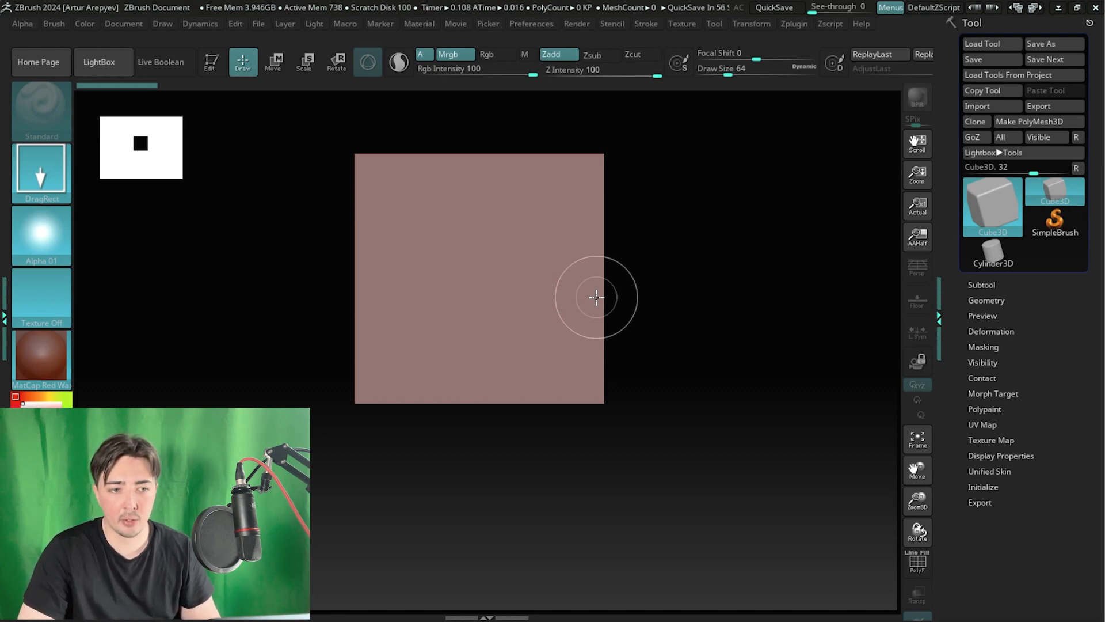
left_click_drag(626, 287, 545, 401)
left_click_drag(435, 344, 385, 413)
left_click_drag(331, 372, 462, 414)
left_click_drag(491, 335, 538, 313)
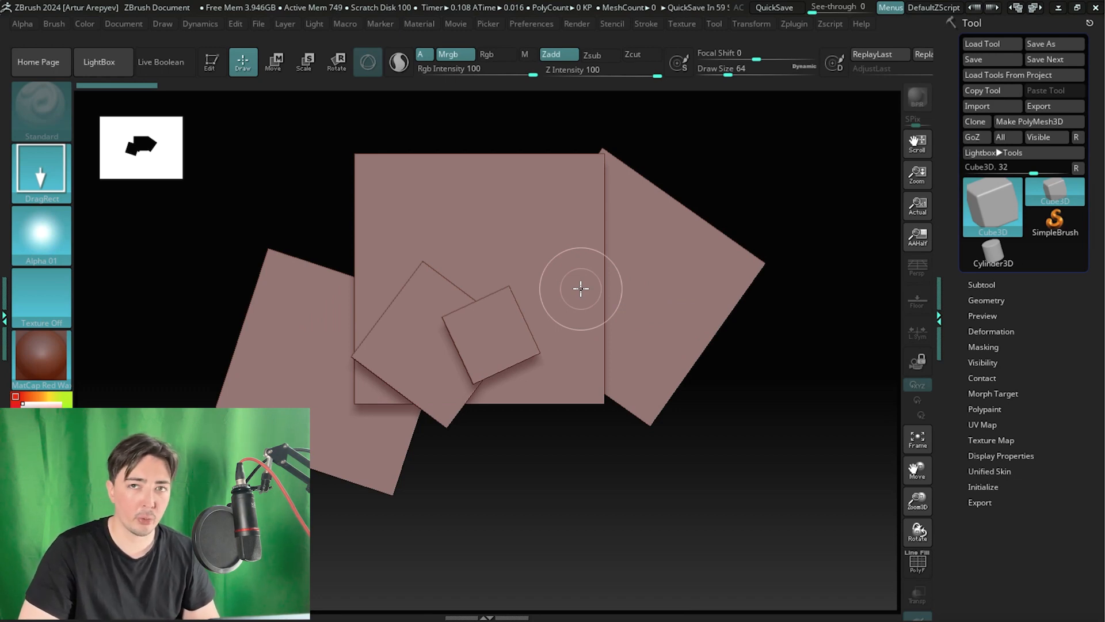
key("ctrl+n")
- Draw a single front-facing cube near the middle of the empty canvas and put it into Edit mode
left_click_drag(475, 330, 478, 501)
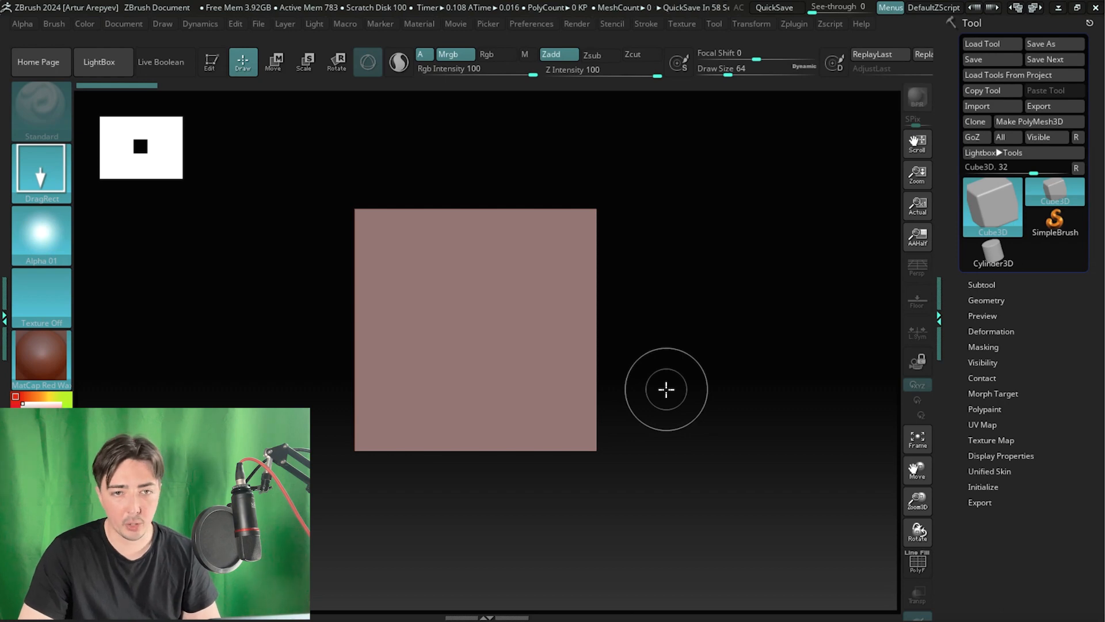
key("t")
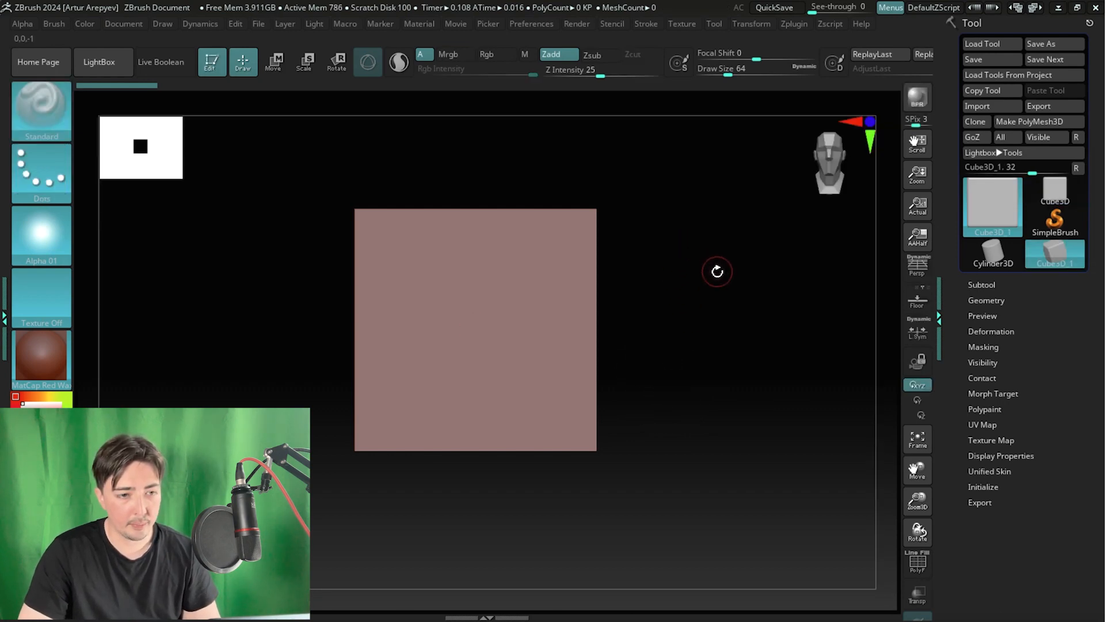
left_click_drag(717, 272, 871, 318)
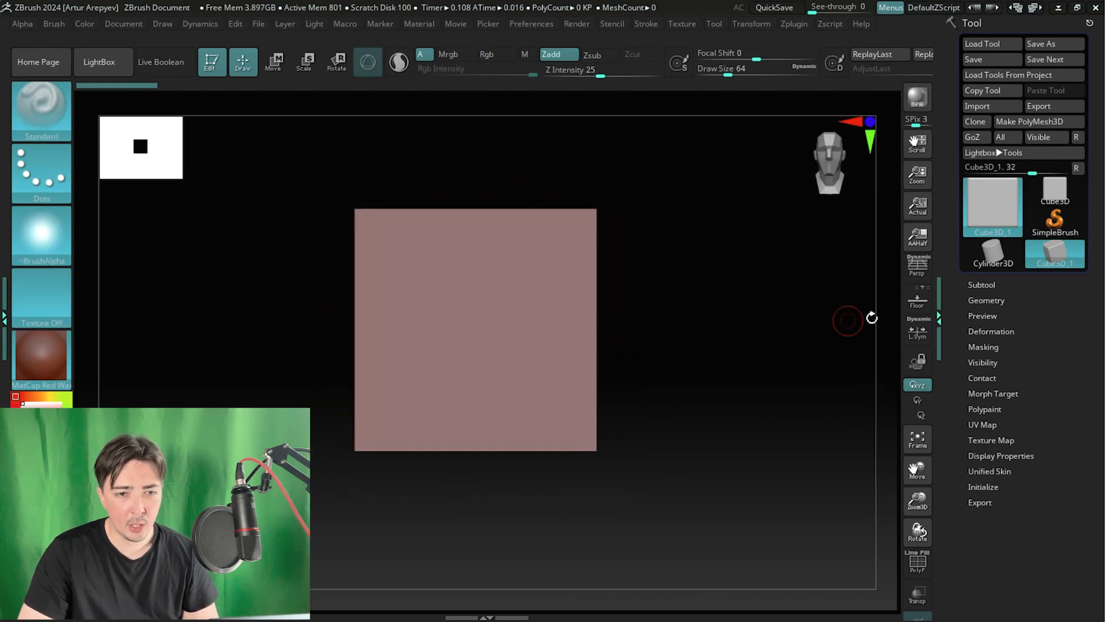
- Turn on the floor grid beneath the cube
left_click(918, 301)
mouse_move(723, 334)
left_mouse_down()
mouse_move(723, 361)
mouse_move(740, 353)
mouse_move(737, 369)
left_mouse_up()
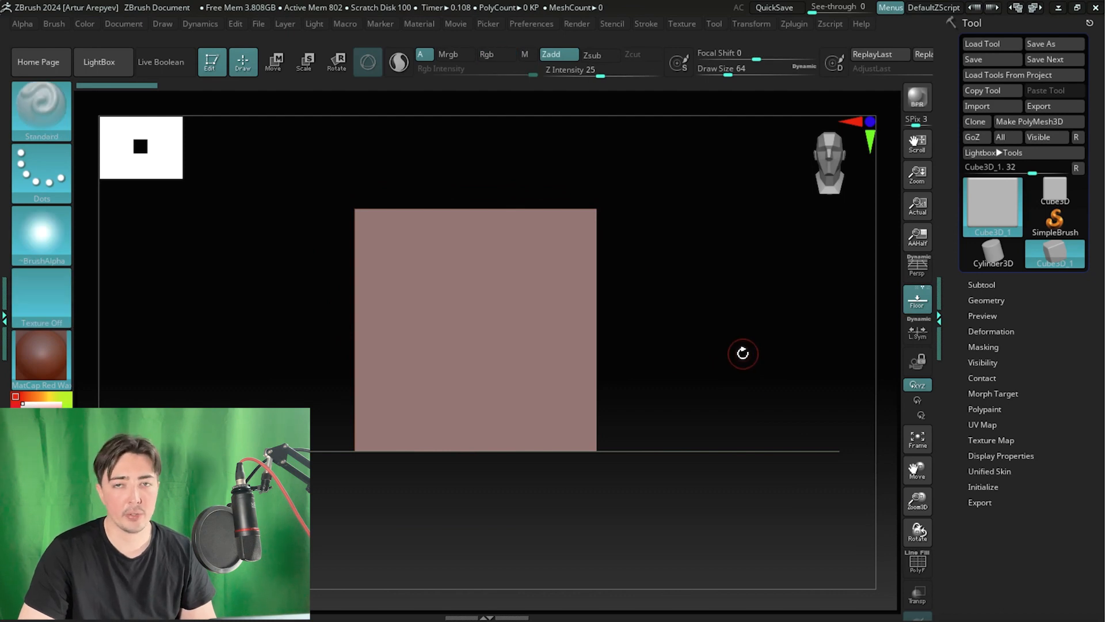
- Convert the cube primitive into a sculptable PolyMesh3D, trying one Standard brush stroke on its surface and undoing it
left_click_drag(700, 328, 713, 328)
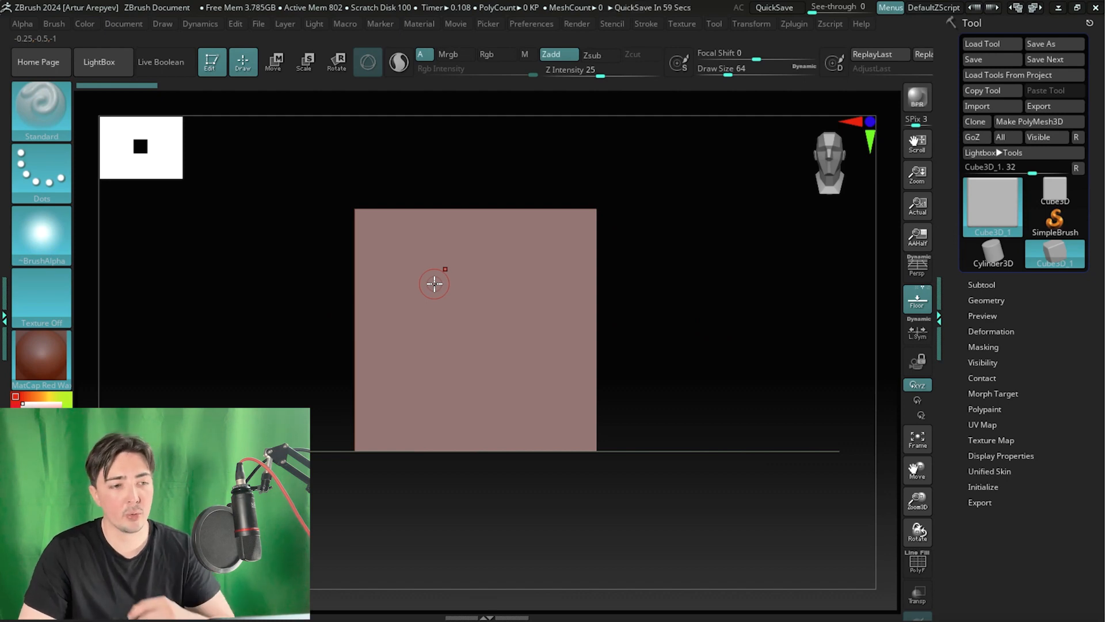
left_click(406, 279)
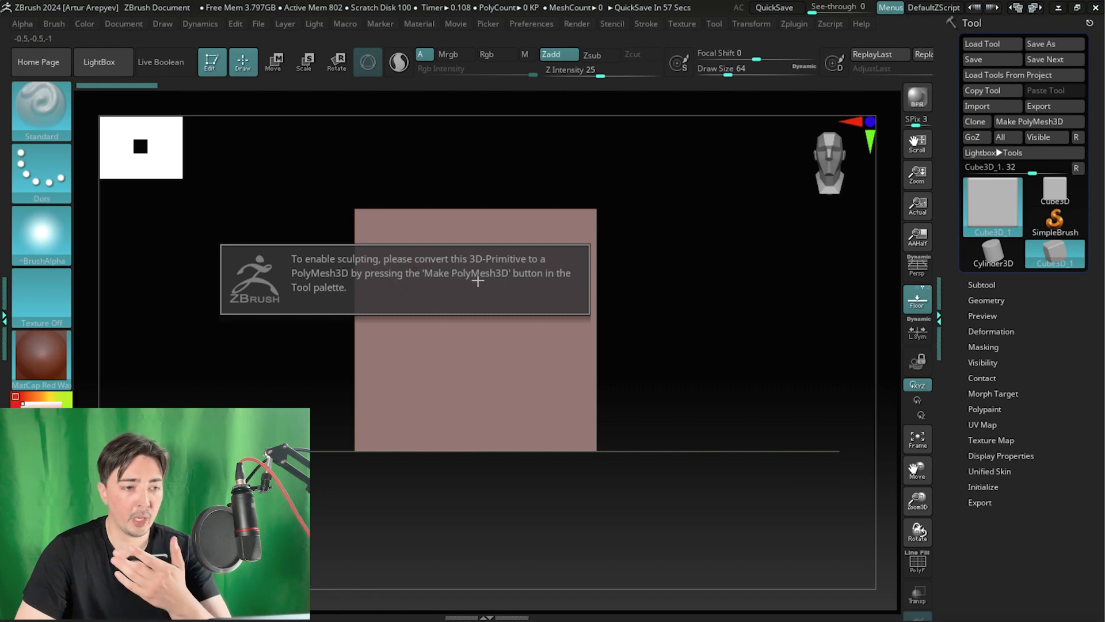
left_click(1030, 123)
left_click_drag(686, 242, 675, 266)
mouse_move(434, 309)
left_mouse_down()
mouse_move(444, 288)
mouse_move(512, 282)
left_mouse_up()
key("ctrl+z")
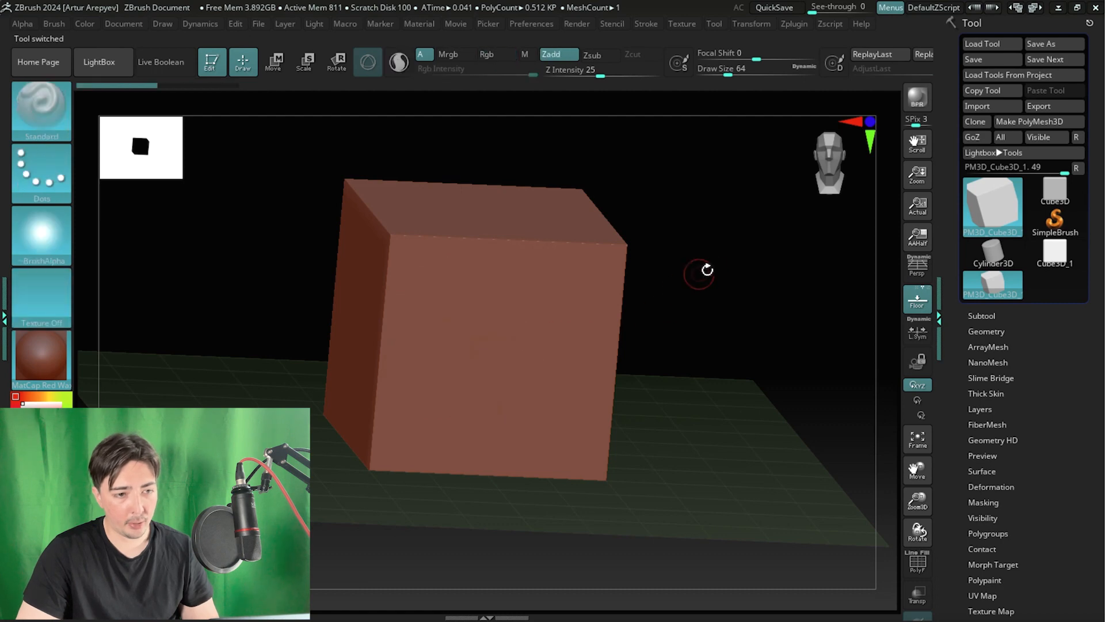
- Inspect the cube from front, side and angled views by rotating, snapping and panning around it
mouse_move(703, 271)
left_mouse_down("shift")
mouse_move(712, 307)
mouse_move(703, 286)
mouse_move(682, 321)
mouse_move(708, 324)
mouse_move(657, 326)
left_mouse_up("shift")
left_click_drag(737, 305, 677, 267, "alt")
left_click_drag(679, 288, 733, 340)
left_click_drag(720, 341, 697, 384)
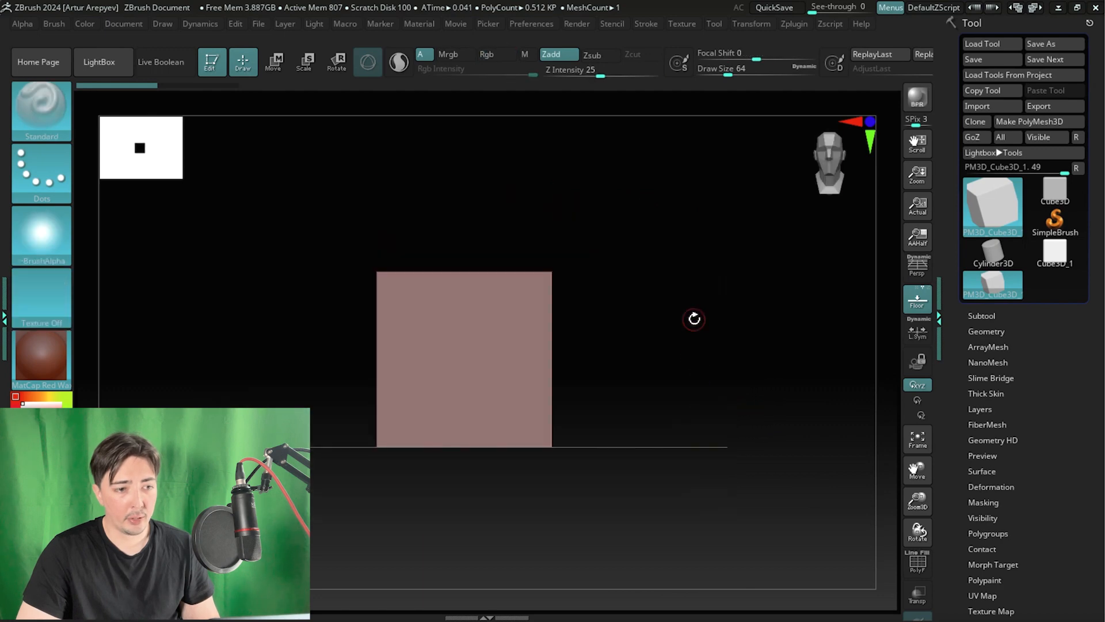
left_click_drag(693, 318, 696, 392, "alt")
left_click_drag(694, 379, 640, 373)
left_click_drag(690, 299, 660, 355, "alt")
left_click_drag(654, 364, 715, 338)
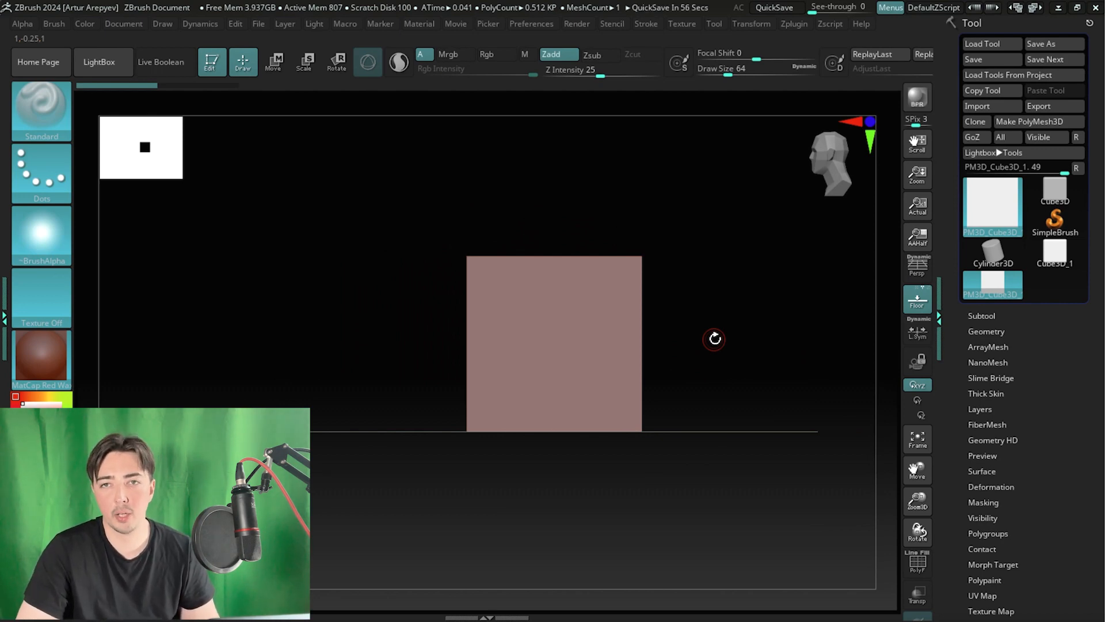
left_click_drag(715, 339, 700, 320)
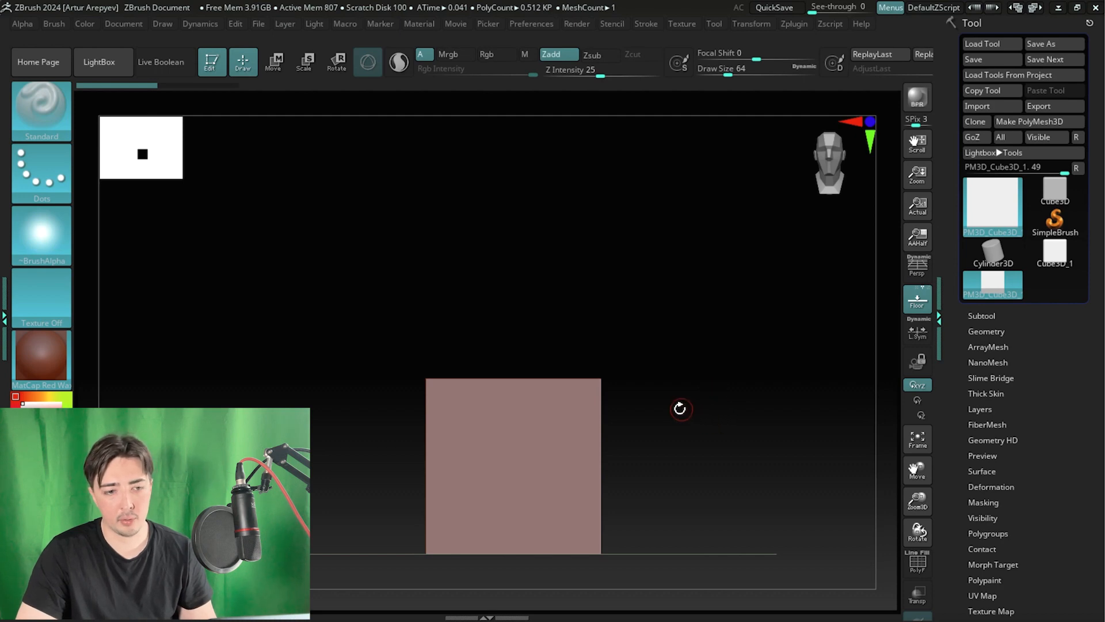
left_click_drag(680, 409, 752, 306, "alt")
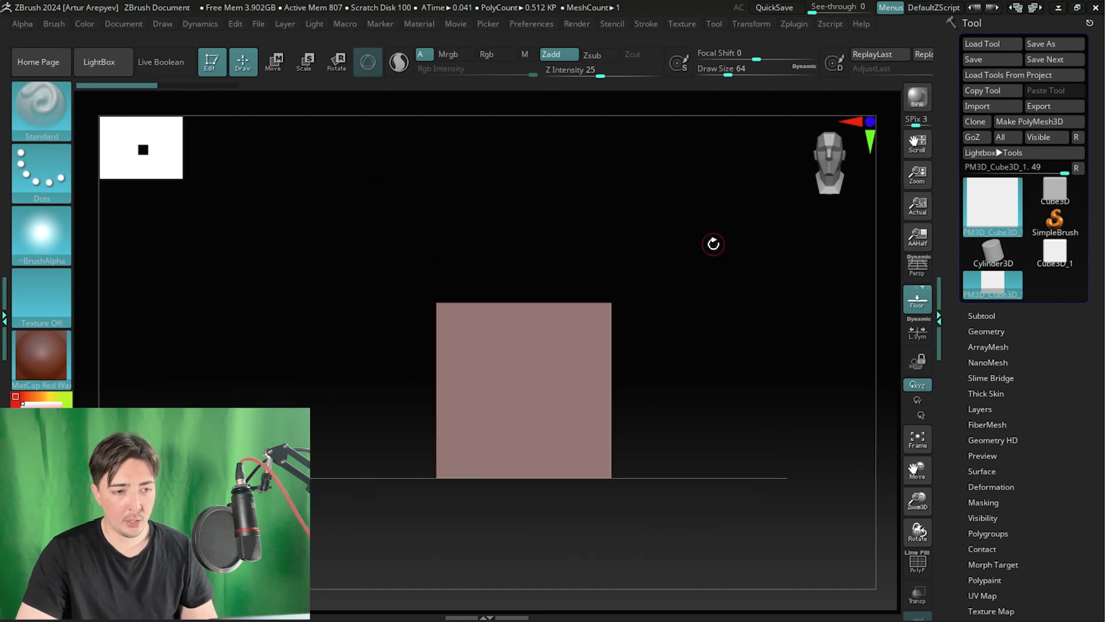
left_click_drag(713, 245, 624, 382, "alt")
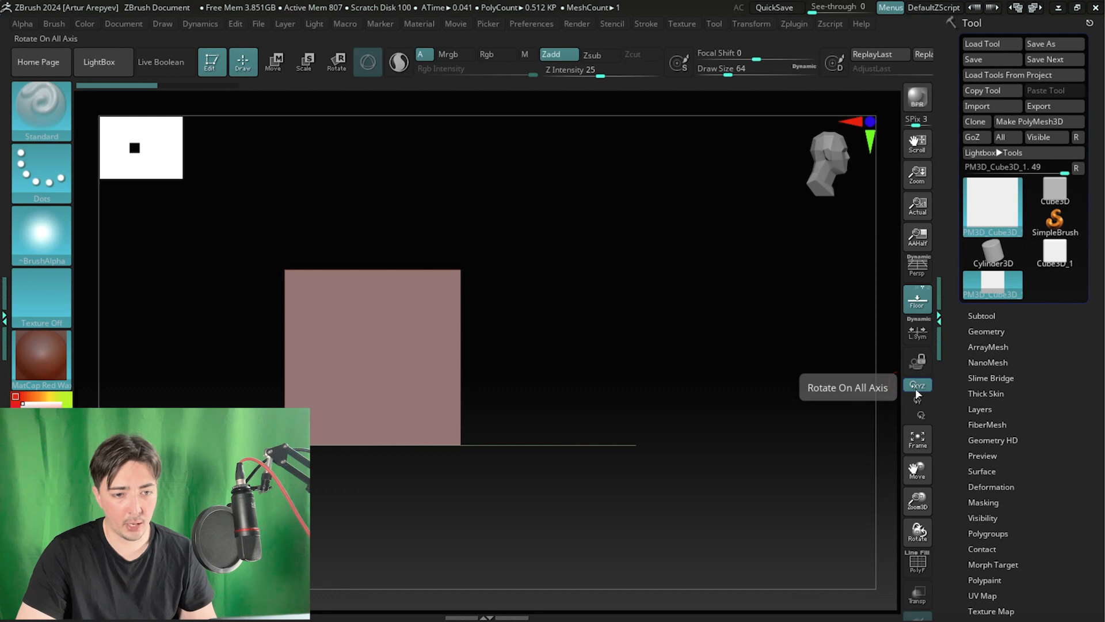
left_click_drag(622, 323, 541, 298)
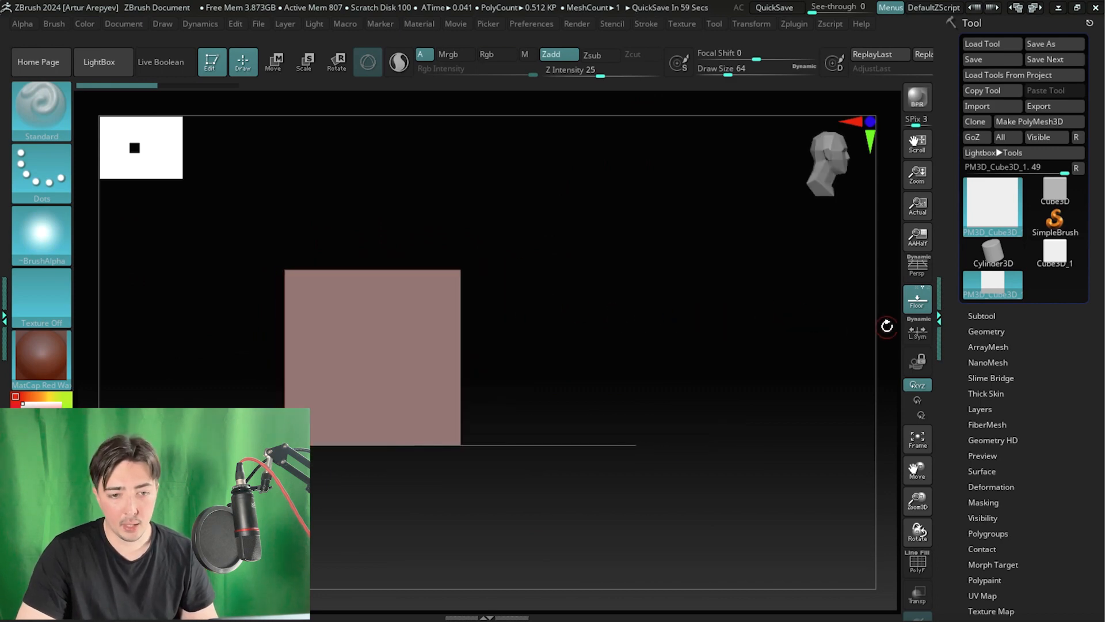
- Restrict view rotation to the Y axis and test it by turning around the cube to a straight side view
left_click(922, 407)
mouse_move(576, 363)
left_mouse_down()
mouse_move(607, 369)
mouse_move(555, 371)
mouse_move(626, 374)
mouse_move(580, 372)
left_mouse_up()
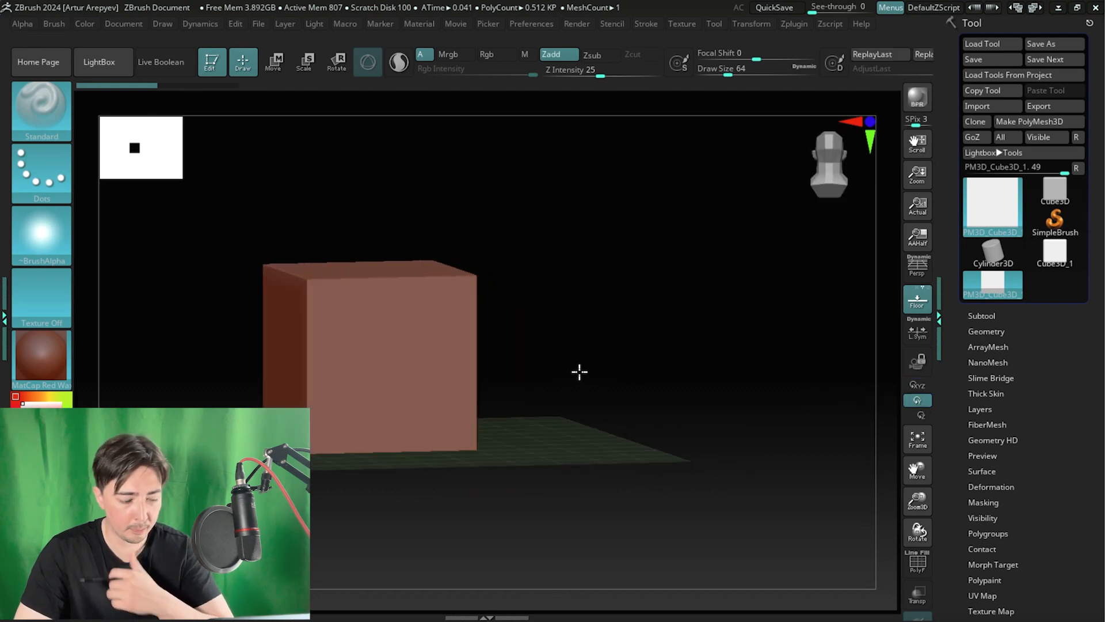
left_click_drag(629, 316, 724, 323, "shift")
mouse_move(724, 323)
left_mouse_down("alt")
mouse_move(741, 283)
mouse_move(733, 316)
left_mouse_up("alt")
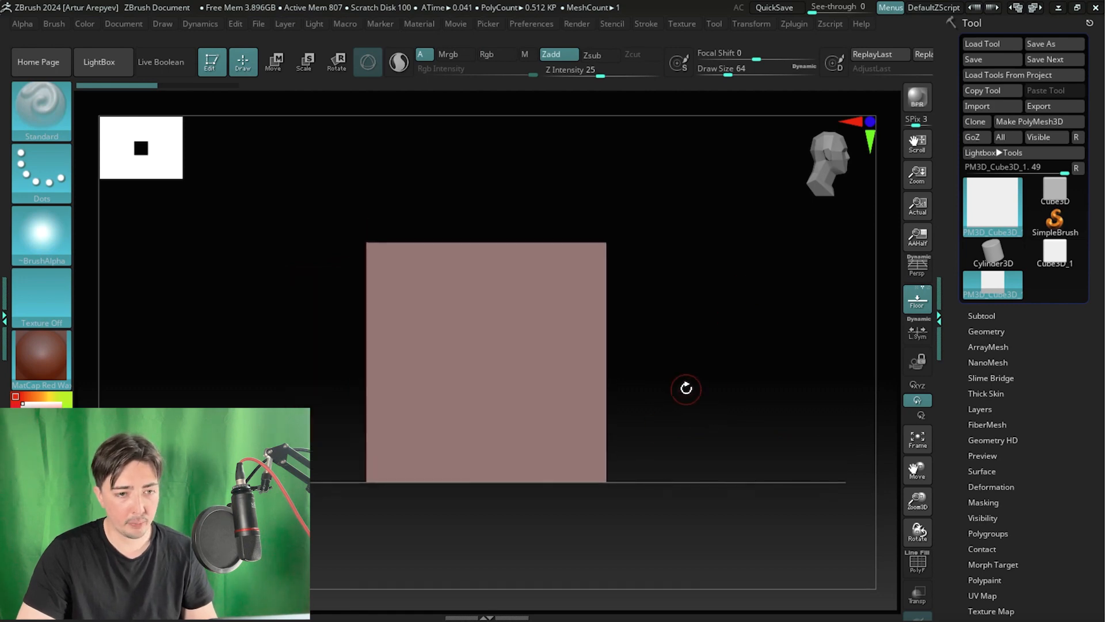
- Compare the cube's front and side views with the popsicle reference image to judge the body's proportions
key("alt+Tab")
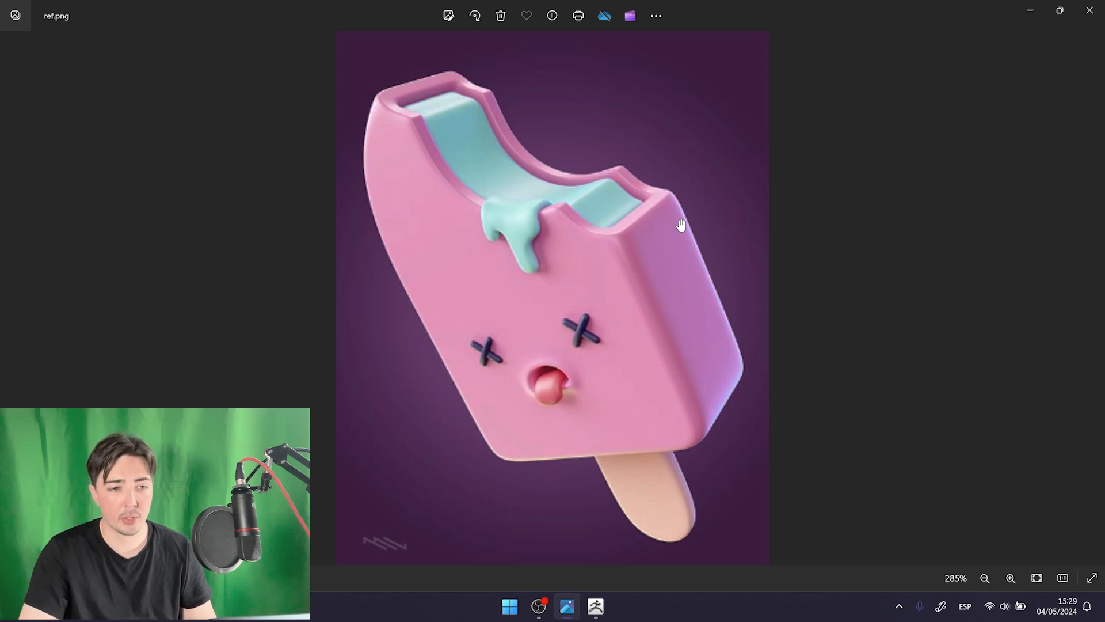
key("alt+Tab")
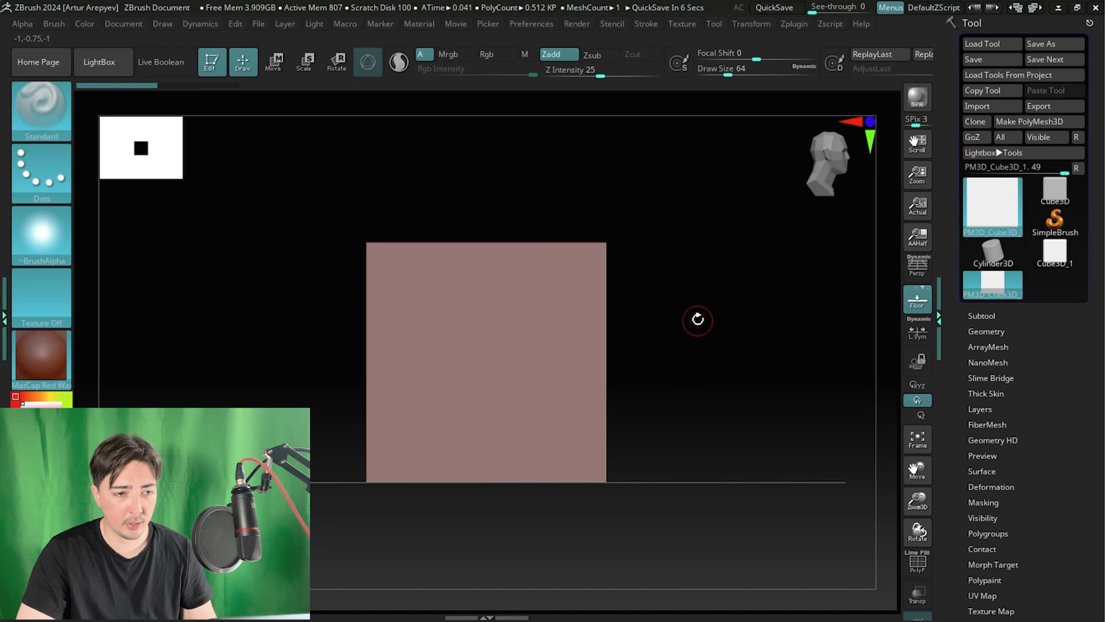
left_click_drag(698, 319, 656, 326, "shift")
left_click_drag(783, 259, 693, 312, "alt")
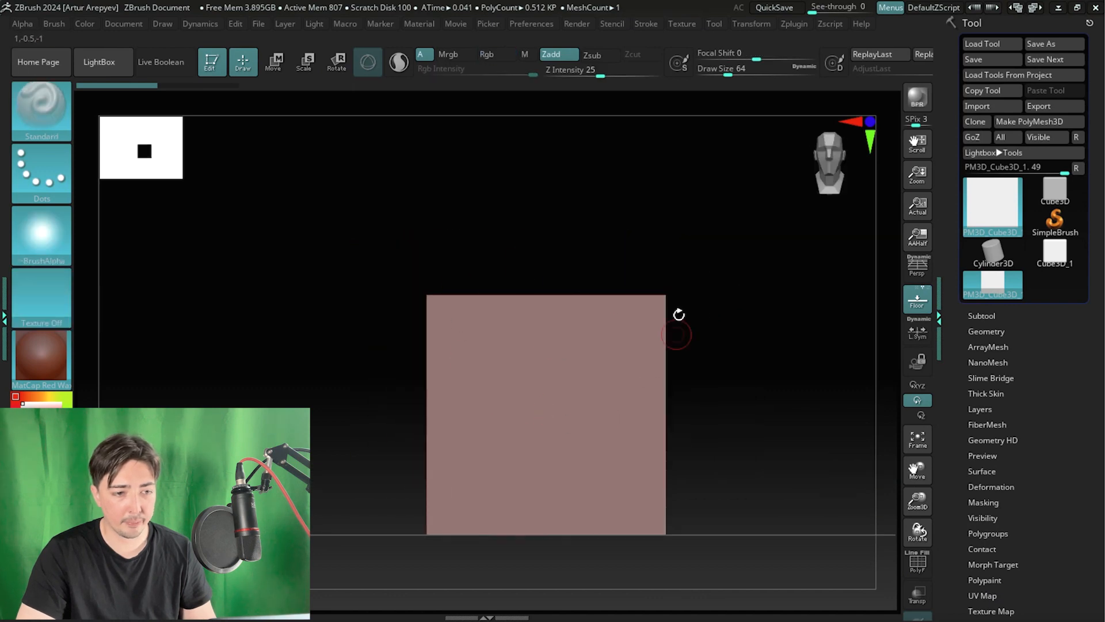
left_click_drag(751, 277, 690, 246, "alt")
left_click_drag(663, 333, 719, 359)
key("alt+Tab")
key("alt+Tab")
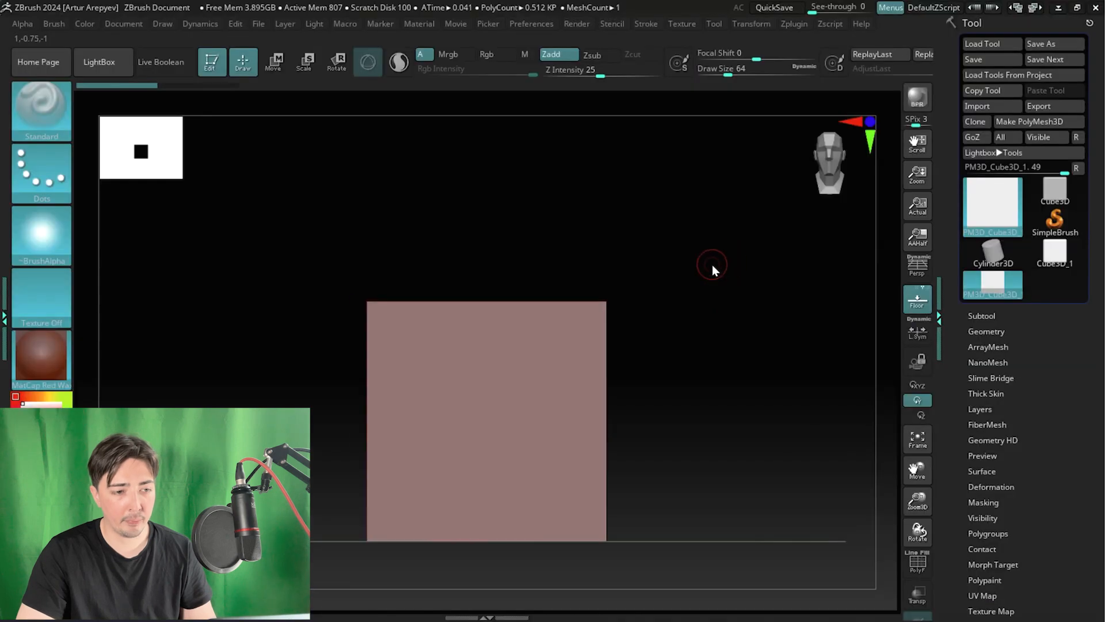
- Squash the cube along its X axis with the transform gizmo to about 0.29 of its width
key("w")
left_click_drag(733, 347, 733, 327, "shift")
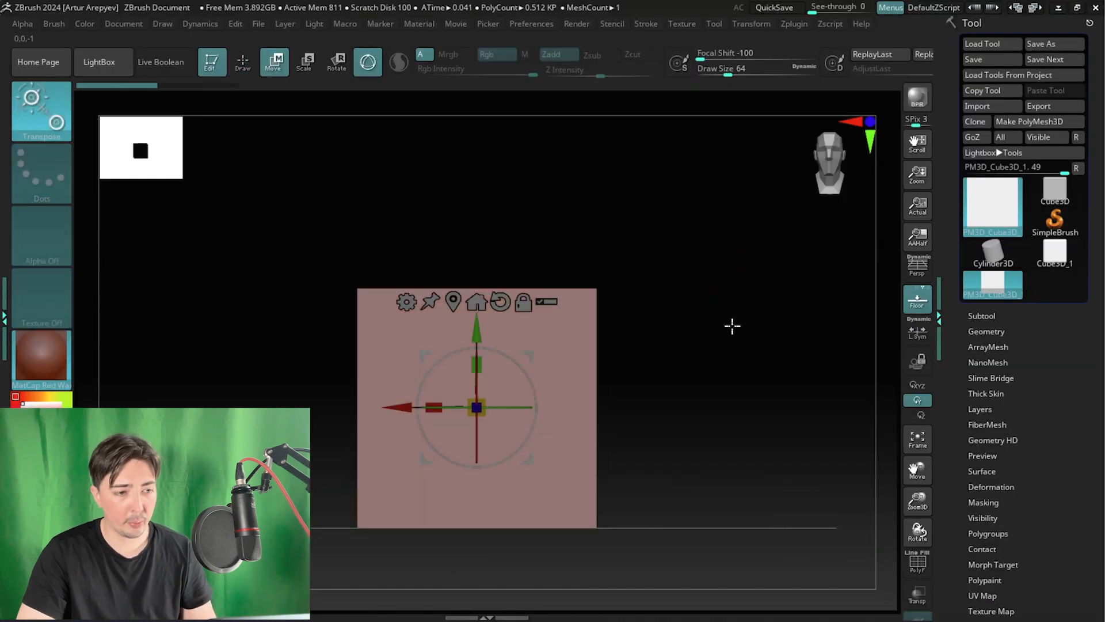
left_click_drag(721, 366, 622, 384, "alt")
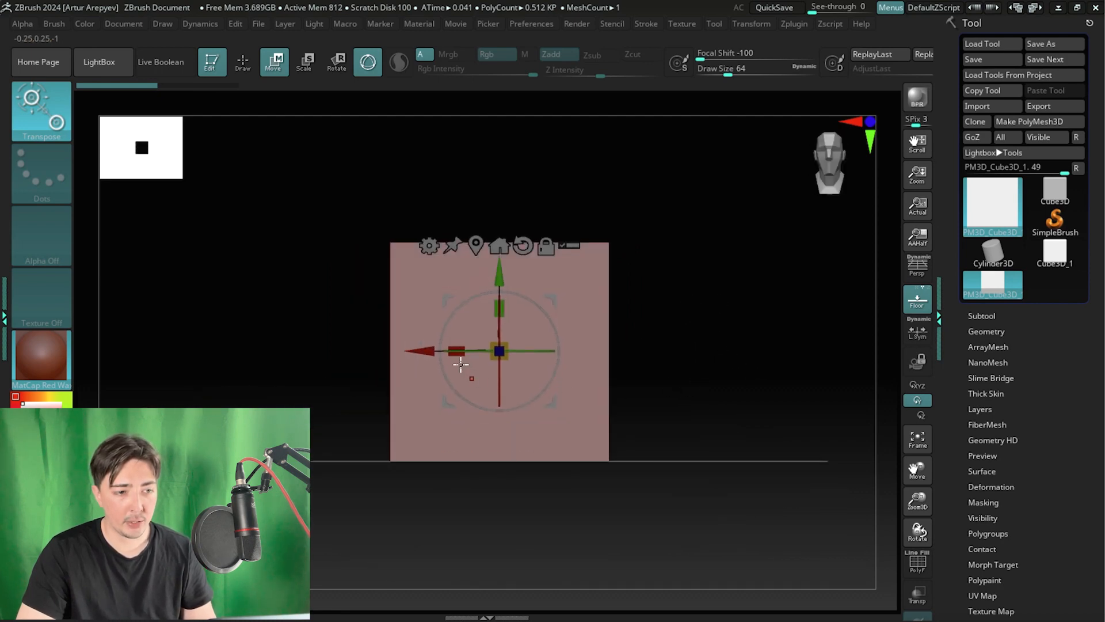
left_click_drag(456, 353, 553, 362)
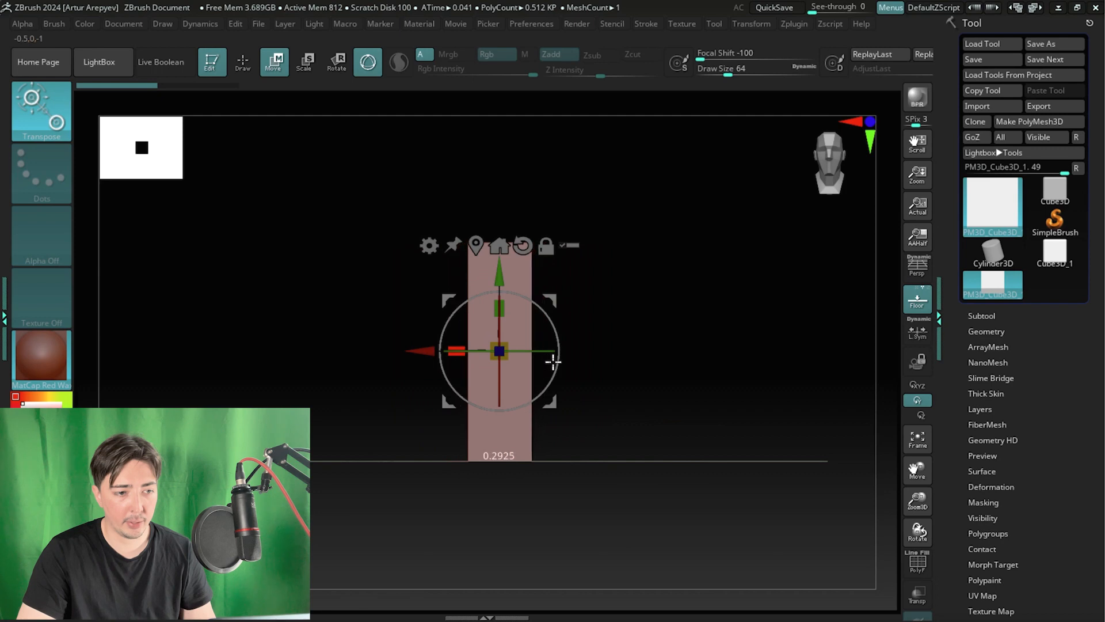
- Reduce the block's depth slightly along Z and stretch it vertically into a tall, thin popsicle body
left_click_drag(651, 353, 699, 351)
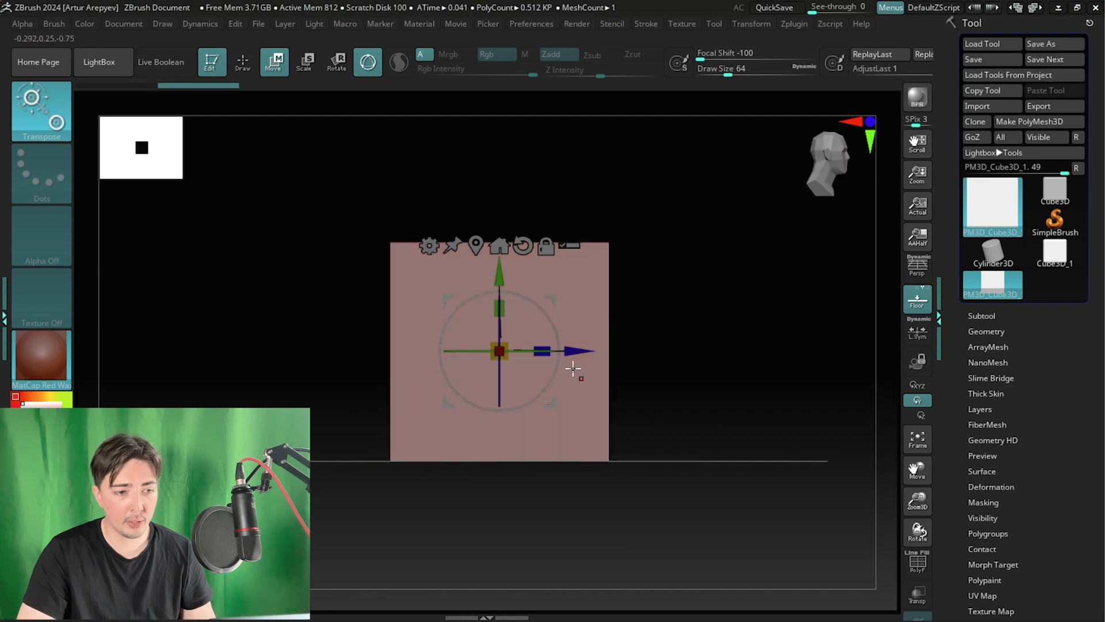
left_click_drag(544, 352, 527, 358)
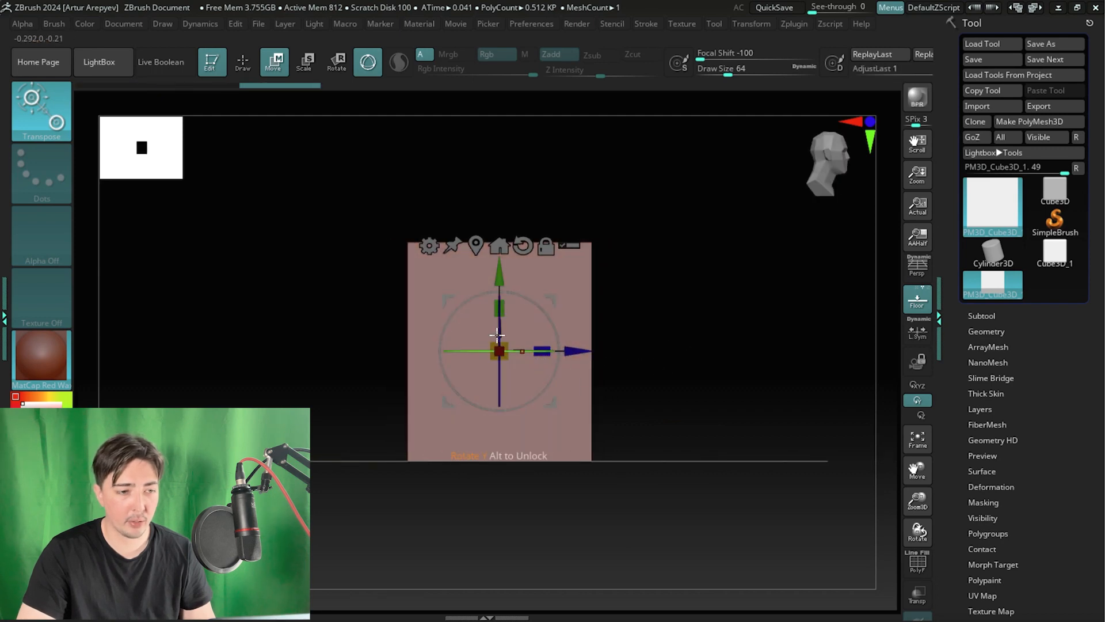
left_click_drag(498, 278, 522, 241)
left_click_drag(662, 272, 726, 282)
left_click_drag(500, 284, 549, 318)
left_click_drag(703, 266, 654, 266)
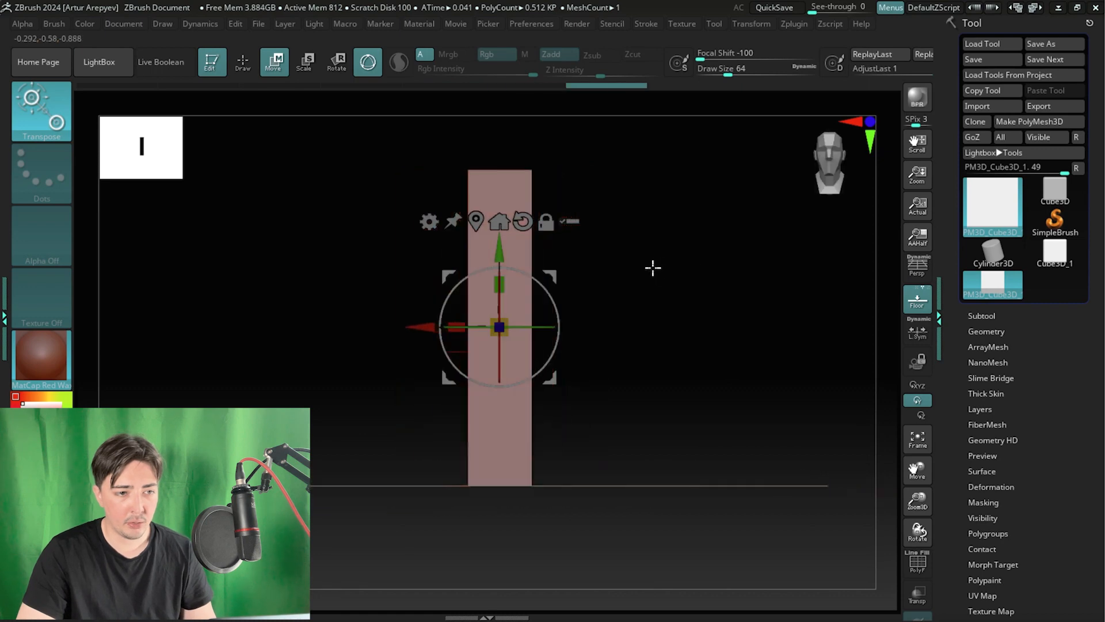
- Fine-tune the slab's X thickness, return to Draw mode and compare the proportions with the popsicle reference
left_click_drag(452, 328, 449, 327)
mouse_move(662, 314)
left_mouse_down("shift")
mouse_move(715, 308)
mouse_move(644, 364)
mouse_move(588, 363)
mouse_move(670, 330)
mouse_move(703, 291)
mouse_move(675, 277)
mouse_move(695, 328)
mouse_move(688, 301)
mouse_move(689, 327)
mouse_move(696, 310)
mouse_move(651, 329)
mouse_move(705, 320)
mouse_move(647, 328)
left_mouse_up("shift")
key("q")
key("alt+Tab")
key("alt+Tab")
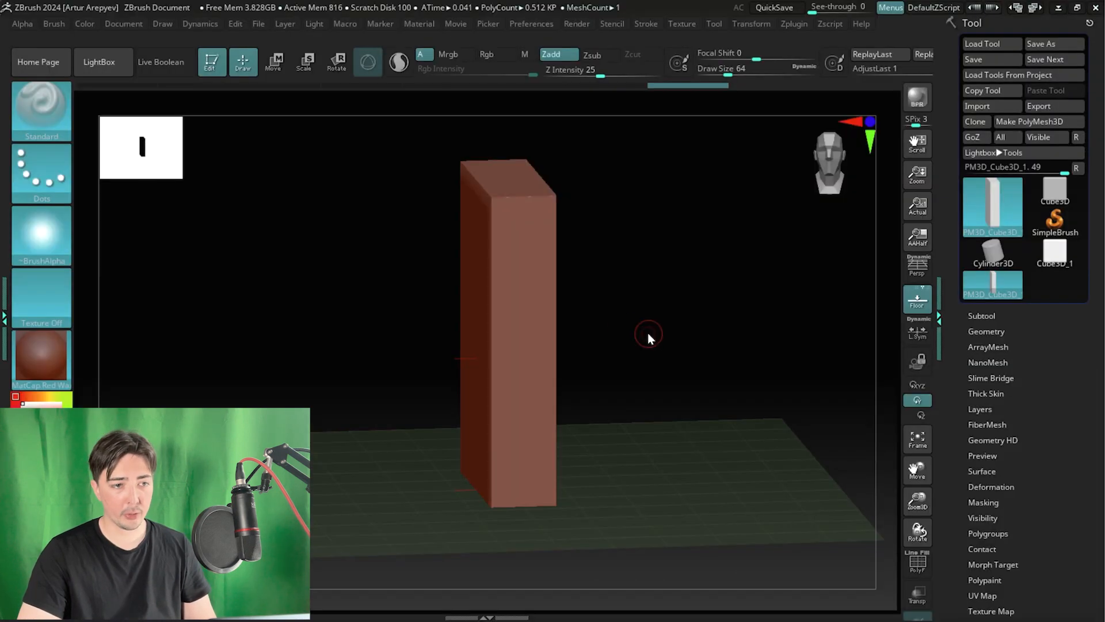
left_click_drag(670, 272, 703, 276)
- Subdivide the slab twice with smoothing on, up to subdivision level 3, to round its corners
left_click(986, 331)
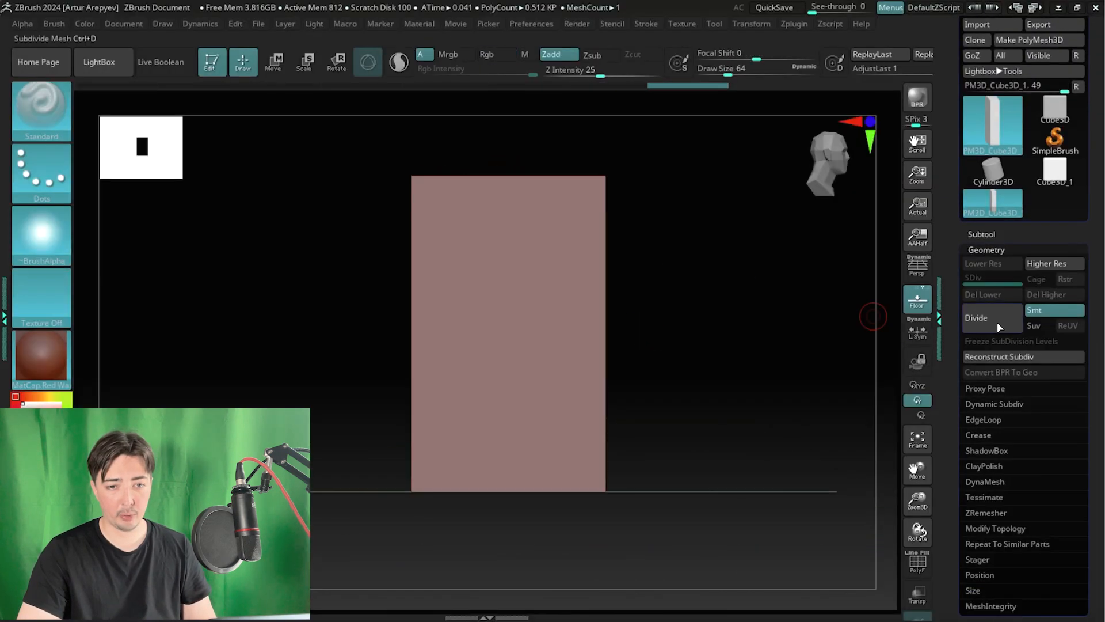
left_click(977, 250)
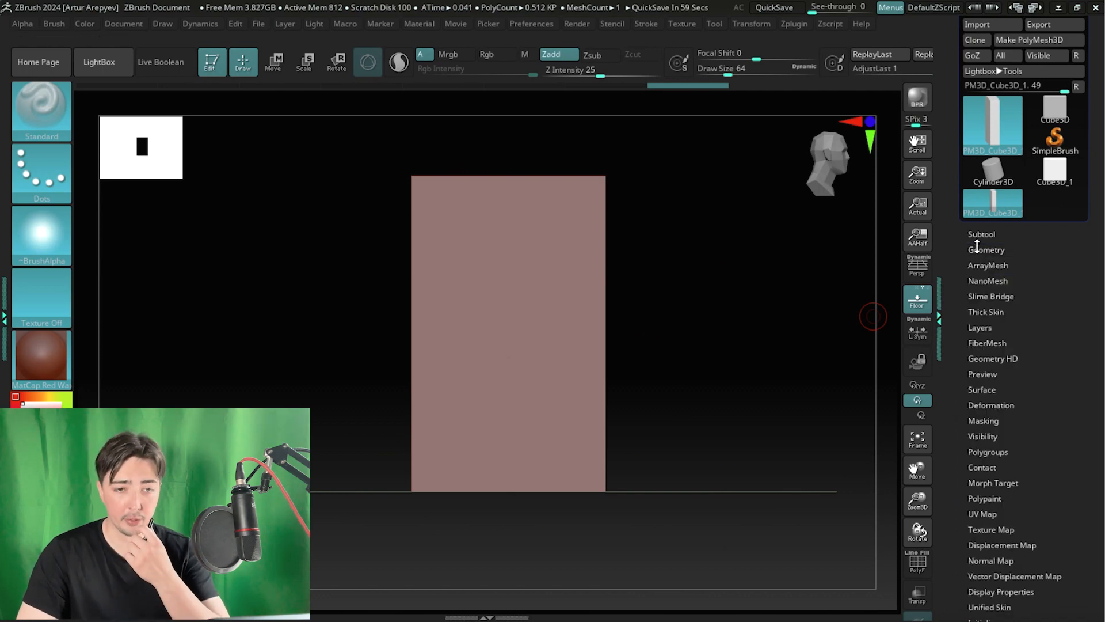
left_click(991, 251)
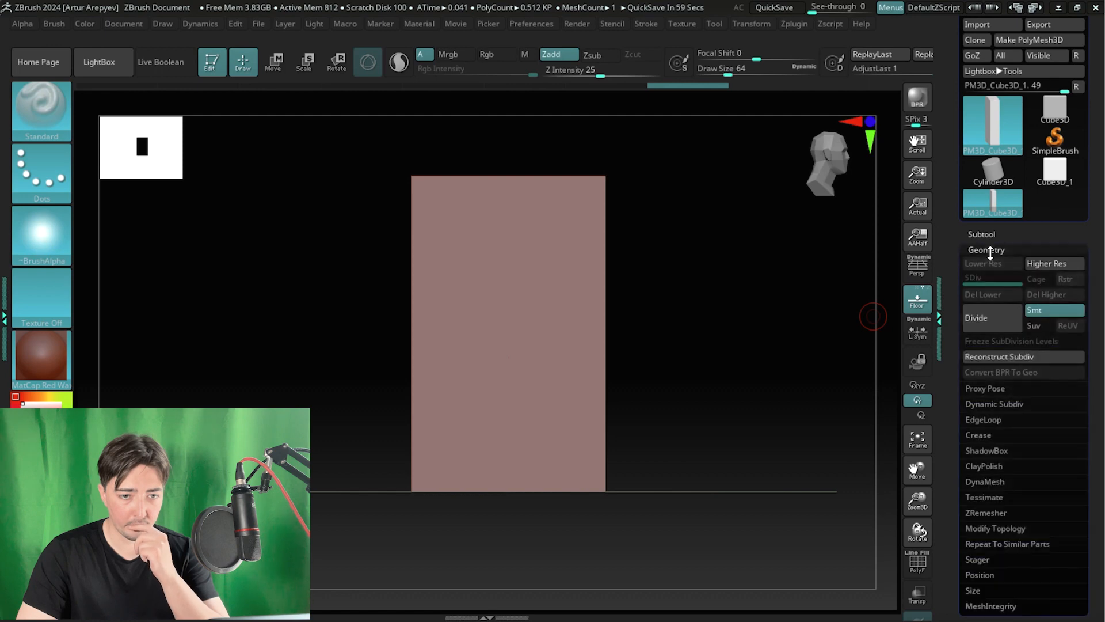
left_click(996, 315)
left_click_drag(741, 259, 707, 292)
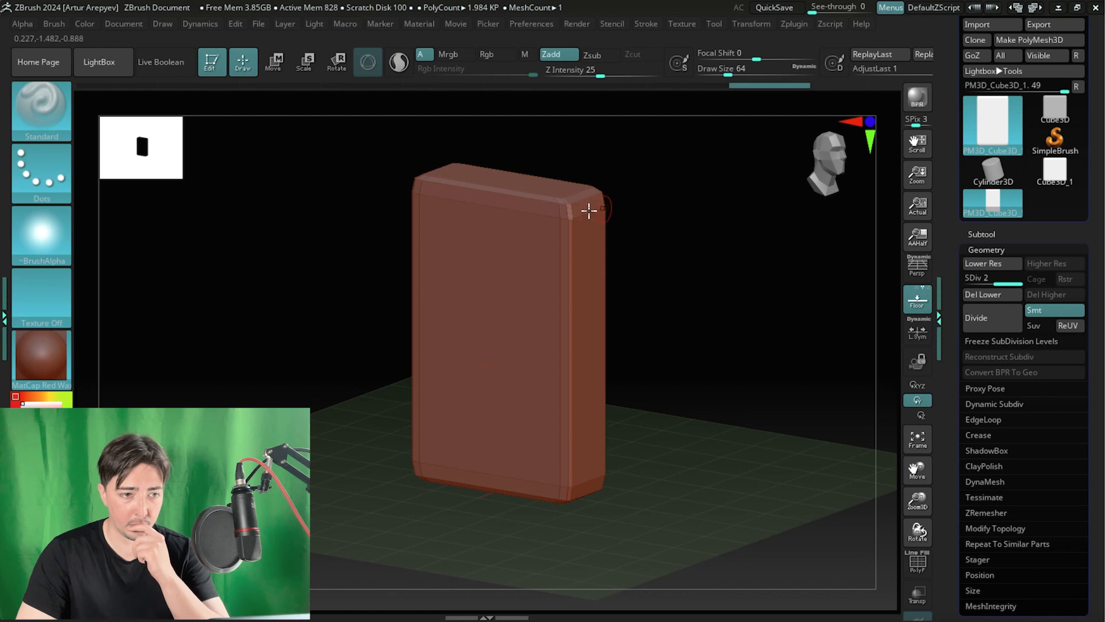
left_click(977, 319)
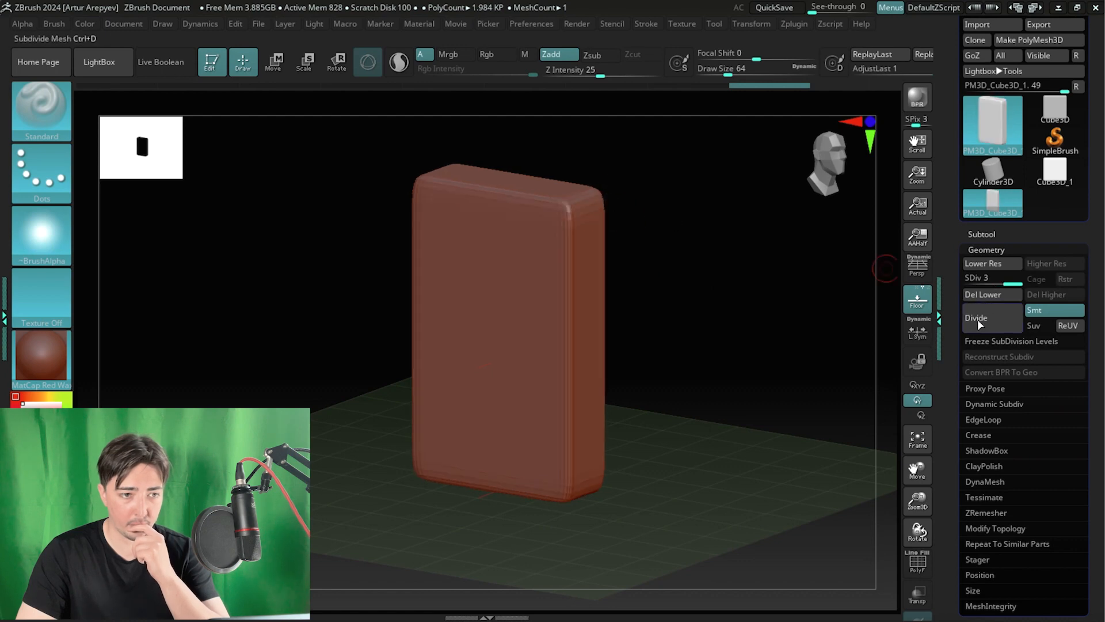
mouse_move(691, 284)
left_mouse_down("shift")
mouse_move(711, 249)
mouse_move(708, 299)
mouse_move(736, 288)
mouse_move(727, 311)
mouse_move(679, 320)
mouse_move(668, 294)
mouse_move(700, 296)
mouse_move(748, 334)
mouse_move(728, 325)
mouse_move(733, 348)
left_mouse_up("shift")
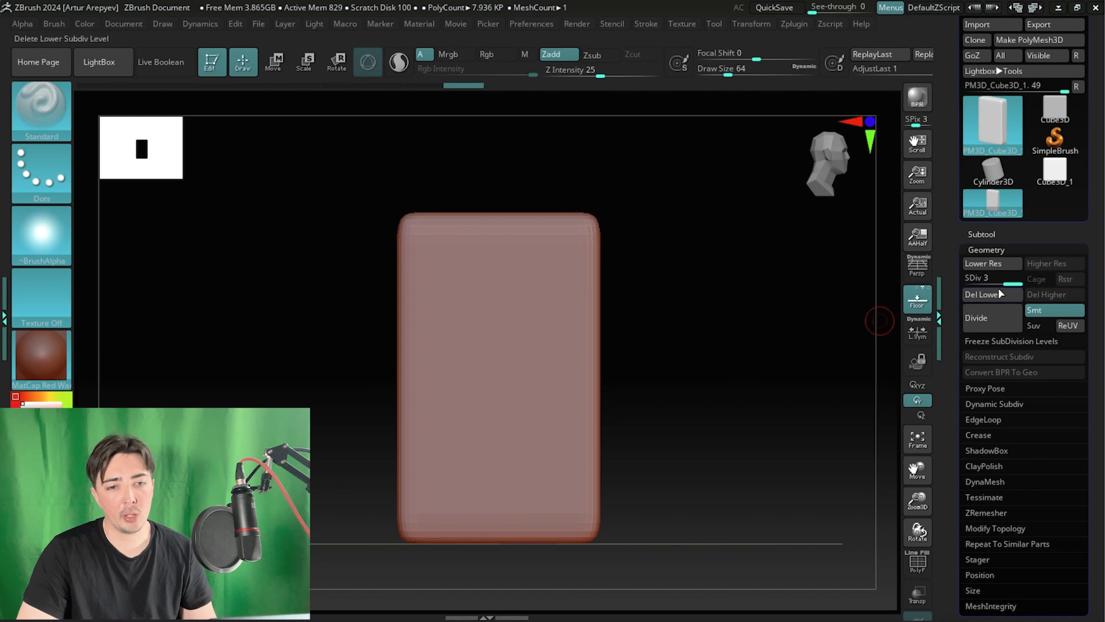
- Compare the slab at subdivision levels 1 and 3 and examine its polygon density with the PolyFrame wireframe shown temporarily
left_click_drag(1009, 281, 971, 283)
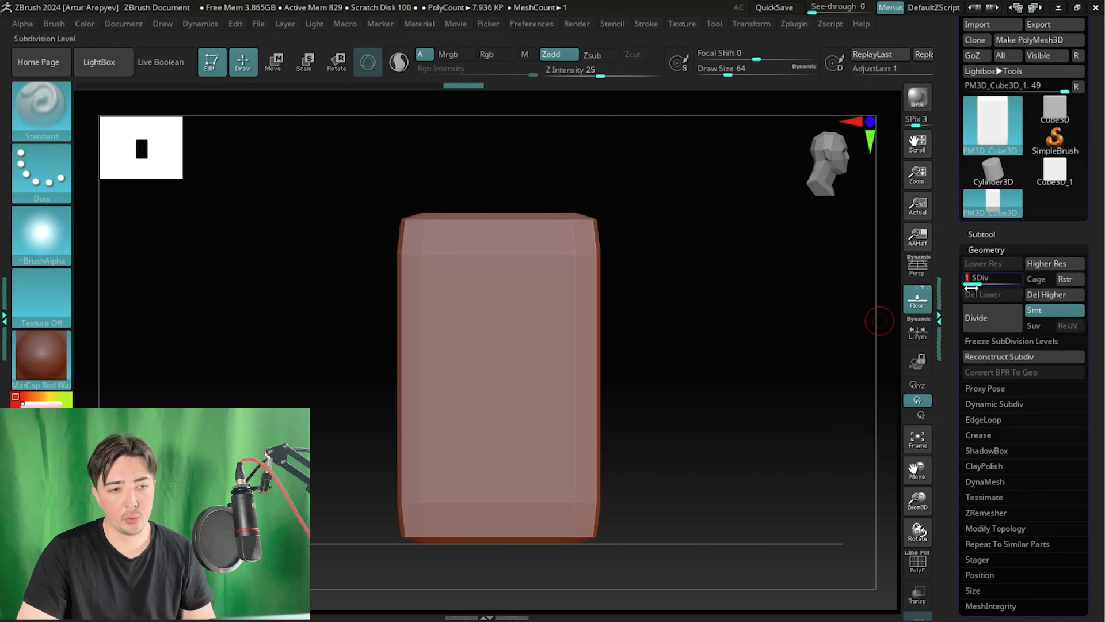
left_click(1013, 280)
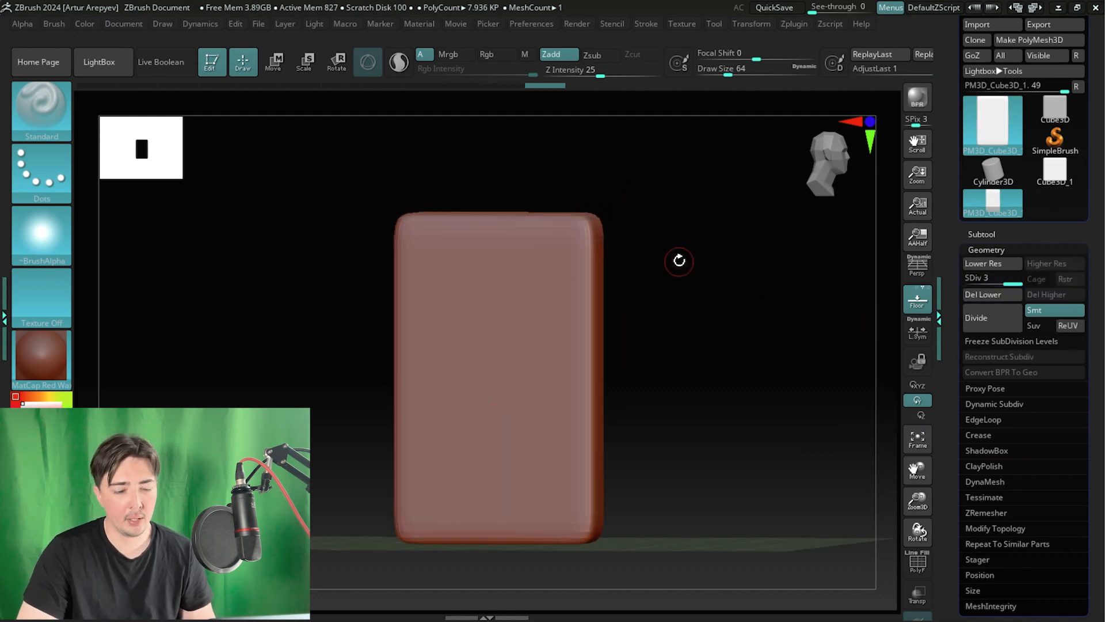
left_click(917, 562)
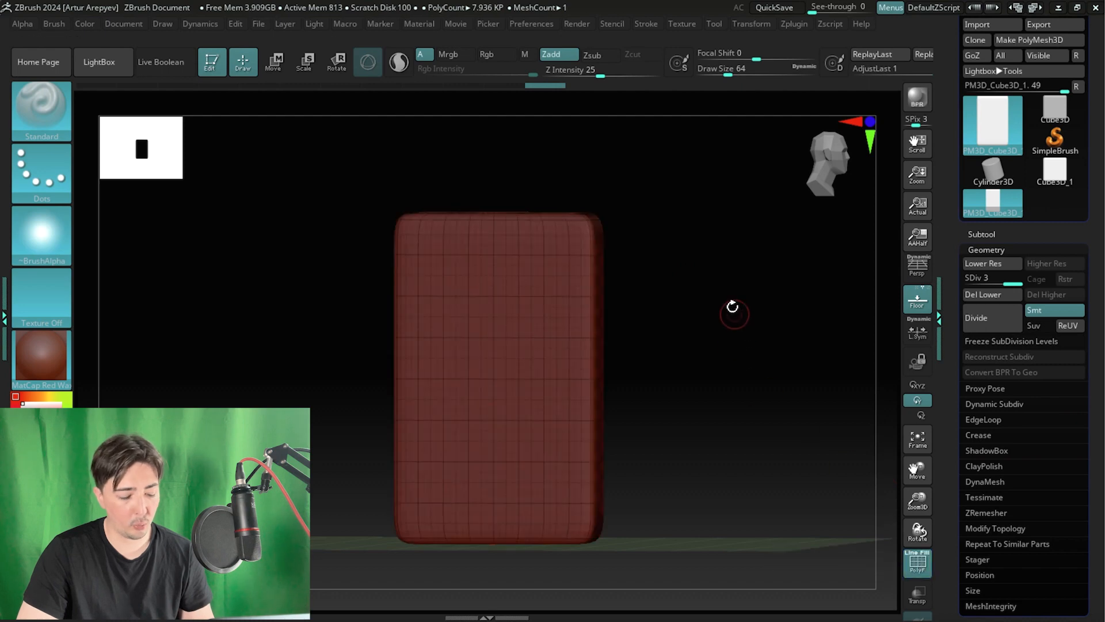
left_click_drag(718, 276, 828, 359, "alt")
left_click_drag(826, 392, 823, 352)
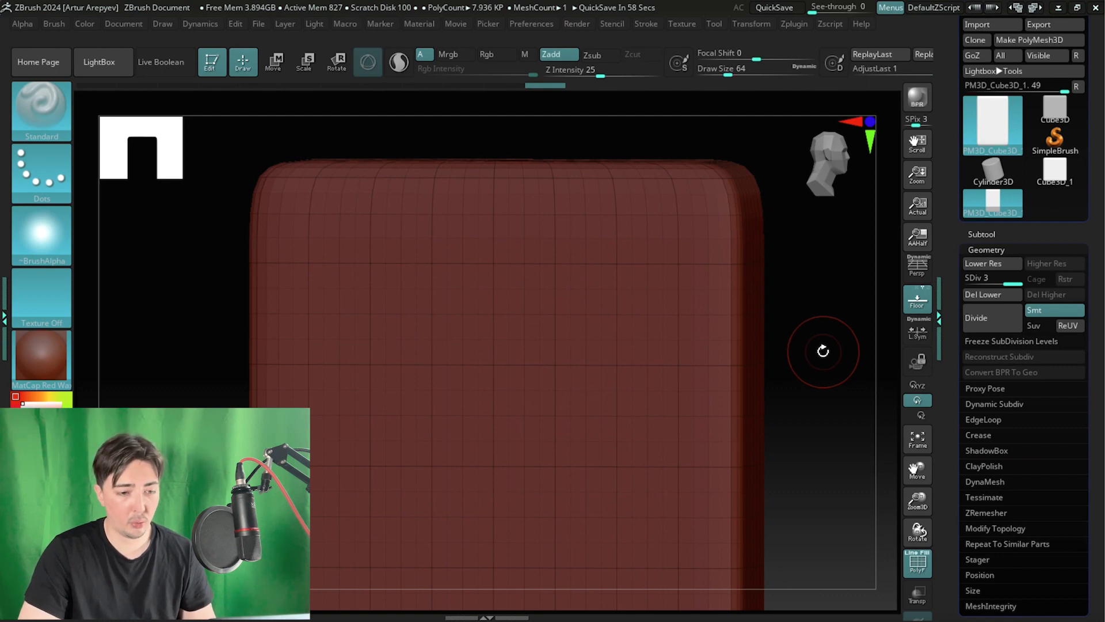
left_click_drag(823, 351, 889, 493)
left_click(916, 567)
key("f")
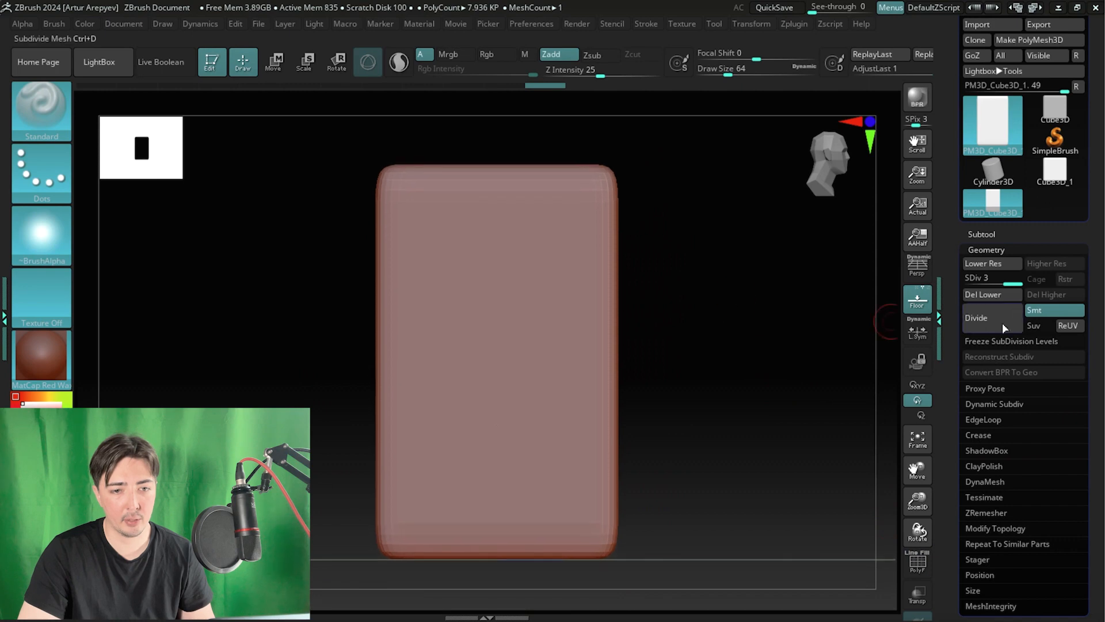
- Lower the slab to subdivision level 2 and delete its higher subdivision level
mouse_move(1013, 283)
left_mouse_down()
mouse_move(969, 280)
mouse_move(1011, 287)
mouse_move(969, 282)
mouse_move(992, 282)
left_mouse_up()
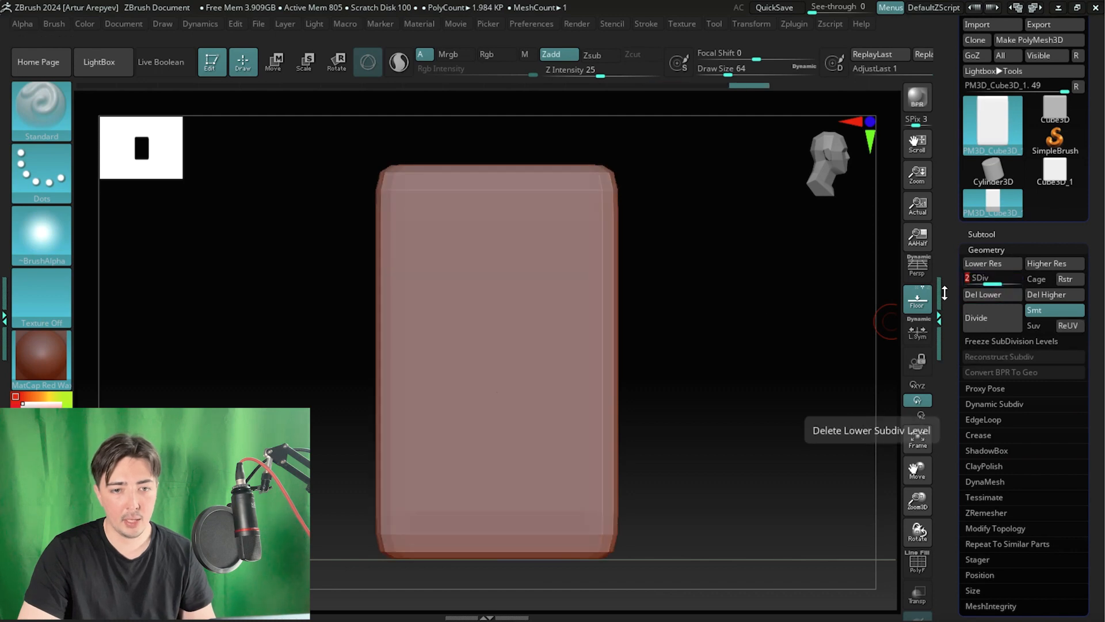
left_click_drag(830, 269, 876, 272)
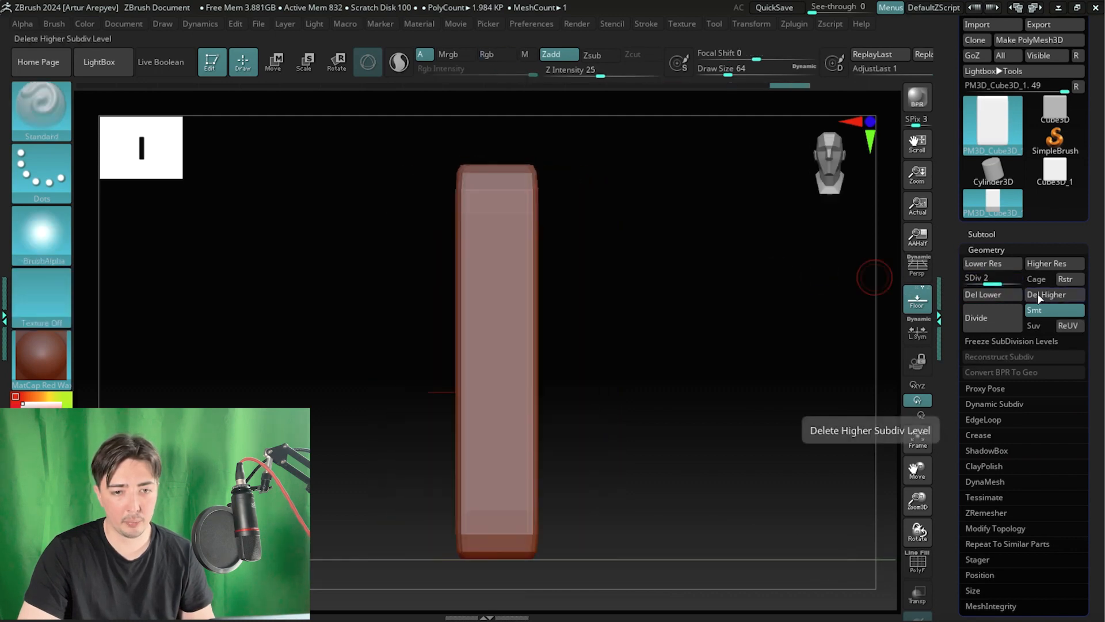
left_click(1046, 294)
left_click_drag(779, 270, 731, 305)
- Enlarge the brush to a Draw Size of about 192 at the slab's upper end
key("space")
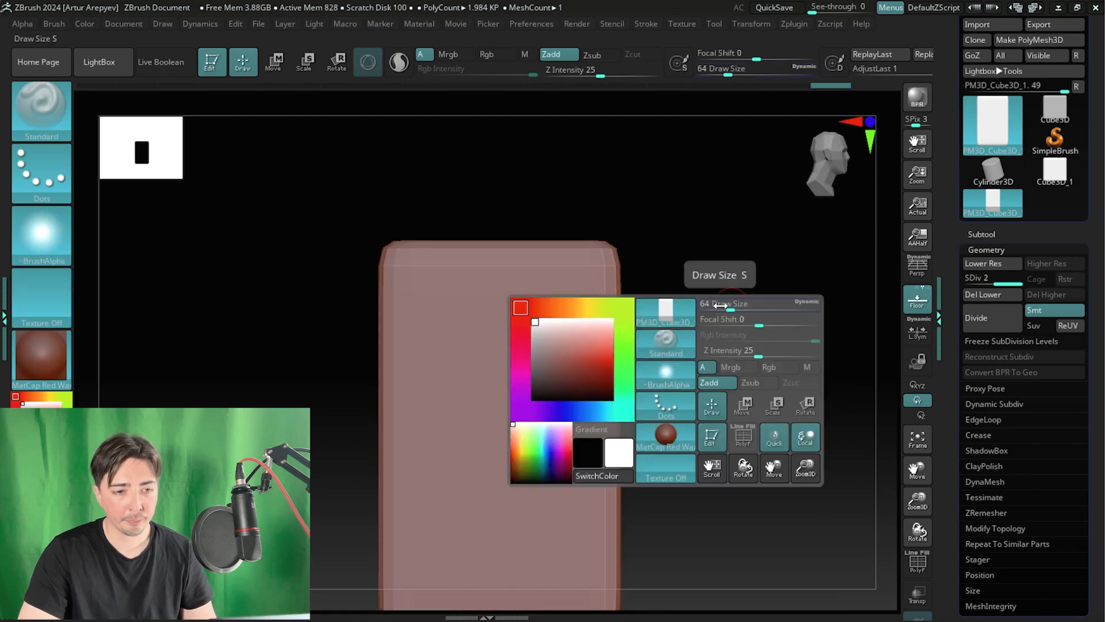
key("space")
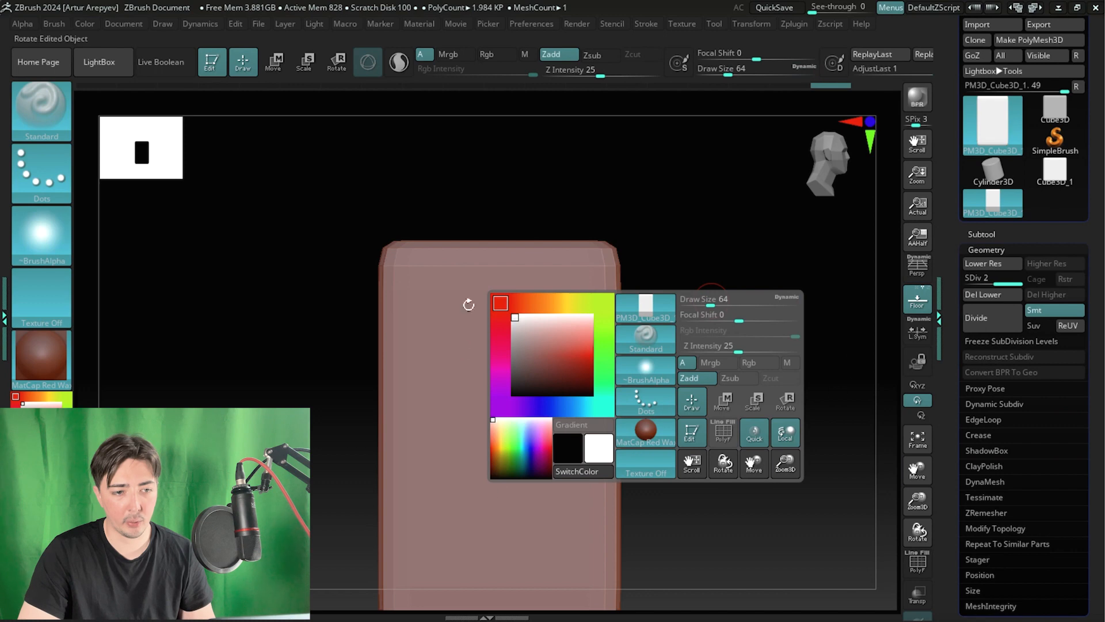
left_click_drag(707, 300, 720, 304)
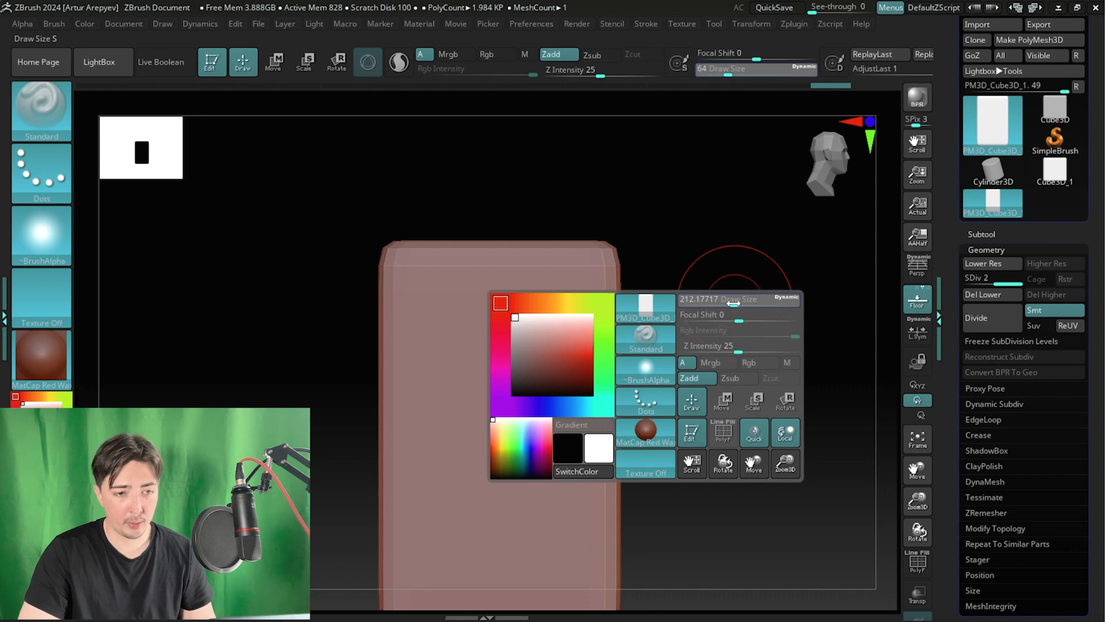
left_click_drag(727, 279, 703, 326, "alt")
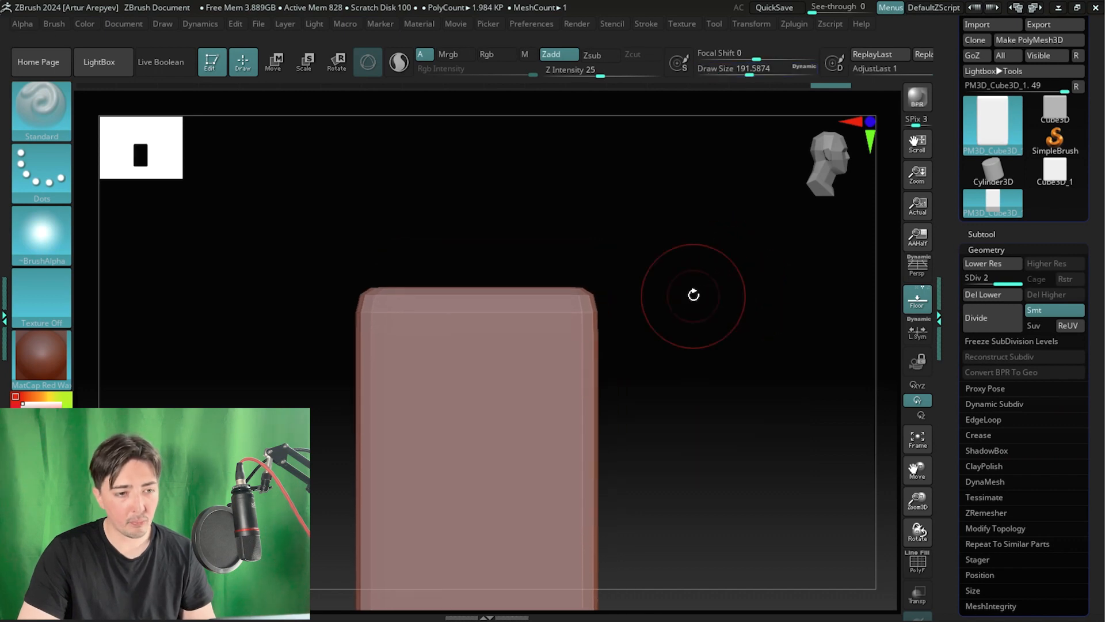
- Try rounding the slab's upper corners with the Smooth brush, then undo the strokes
key("shift")
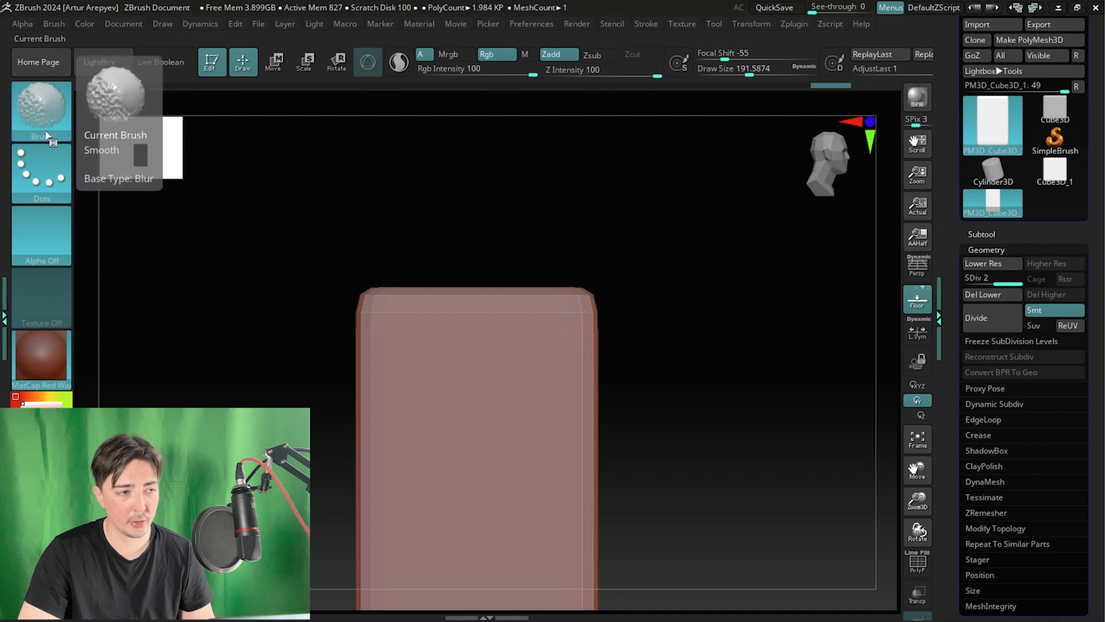
mouse_move(558, 313)
left_mouse_down("shift")
mouse_move(360, 383)
mouse_move(567, 343)
mouse_move(362, 360)
mouse_move(602, 365)
mouse_move(405, 311)
mouse_move(475, 363)
left_mouse_up("shift")
mouse_move(720, 357)
left_mouse_down()
mouse_move(624, 299)
mouse_move(777, 303)
mouse_move(711, 306)
mouse_move(732, 313)
left_mouse_up()
key("ctrl")
key("ctrl+z")
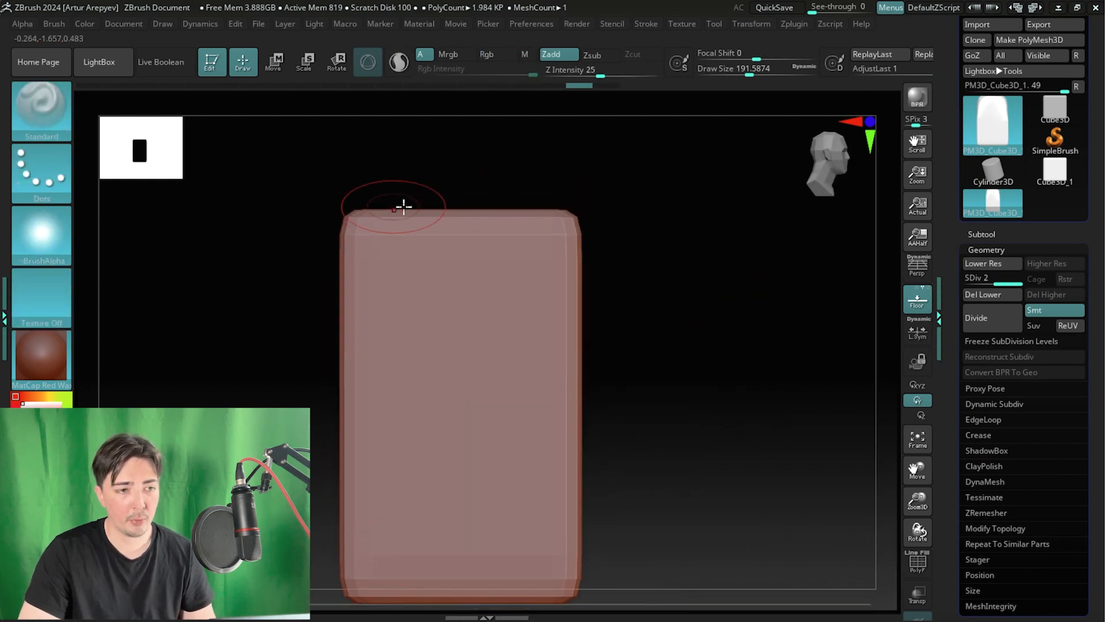
key("shift")
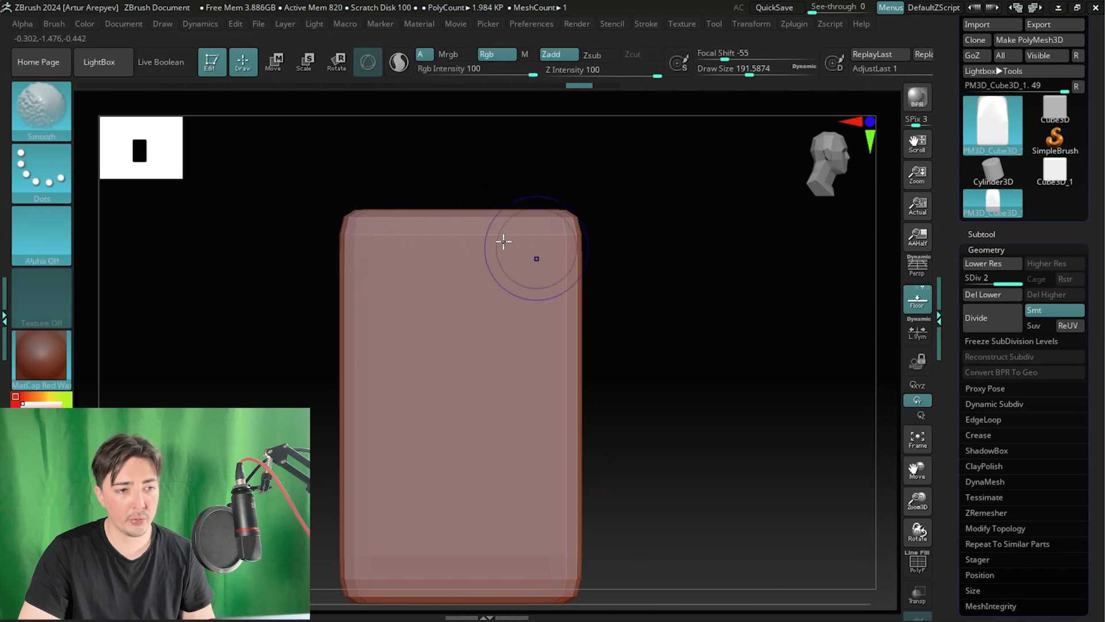
mouse_move(358, 222)
left_mouse_down("shift")
mouse_move(363, 253)
mouse_move(408, 334)
left_mouse_up("shift")
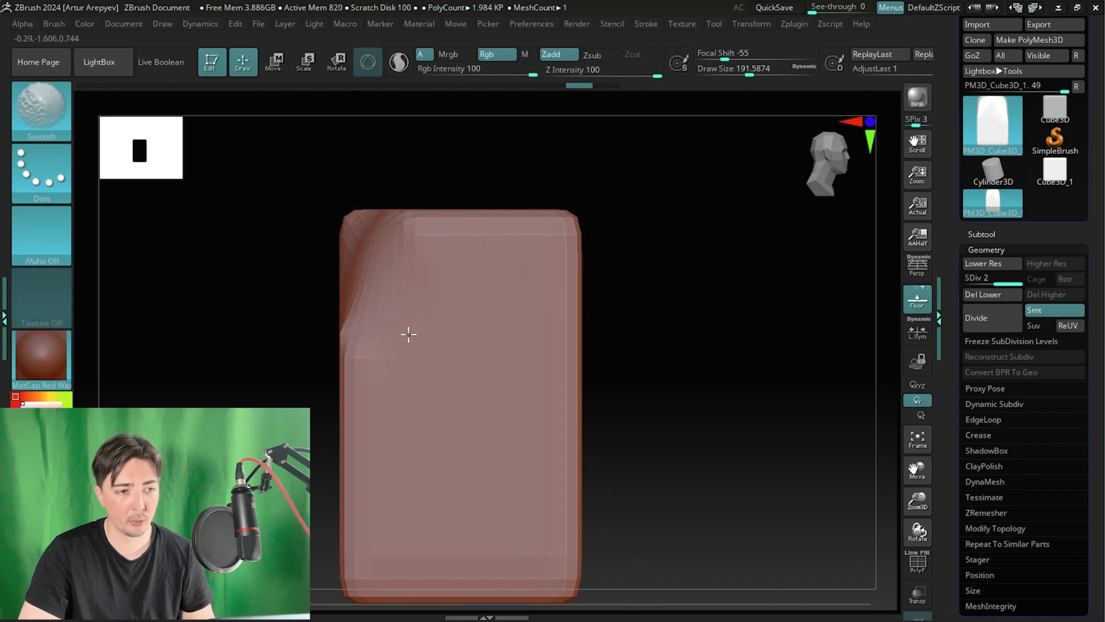
mouse_move(731, 301)
left_mouse_down()
mouse_move(693, 346)
mouse_move(720, 353)
mouse_move(711, 337)
mouse_move(728, 311)
left_mouse_up()
key("ctrl")
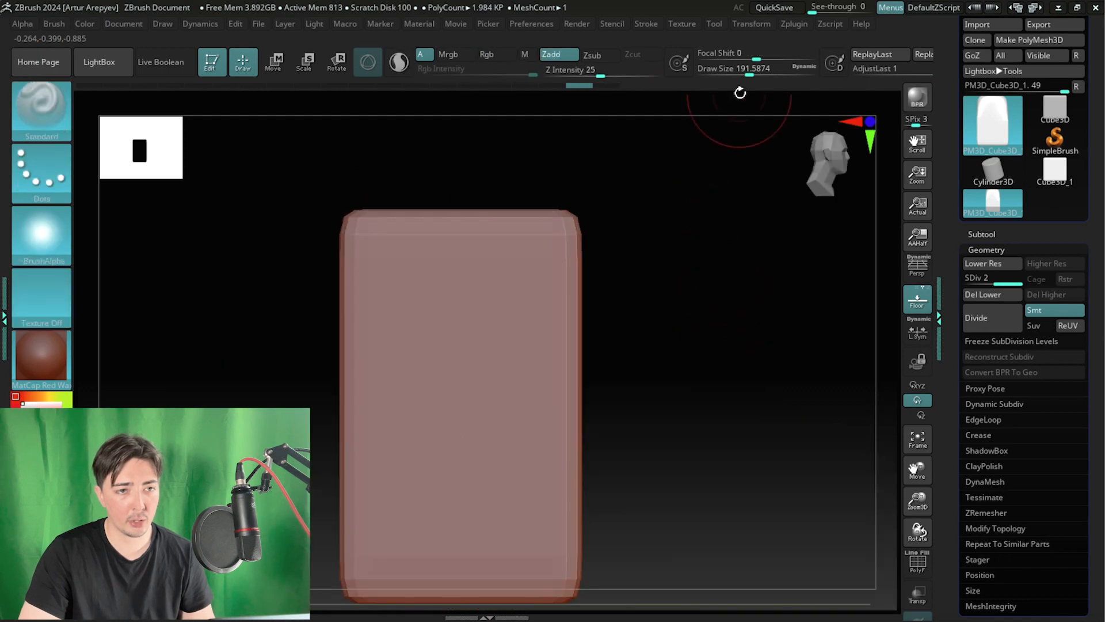
- Activate symmetry for sculpting on the slab
left_click(753, 24)
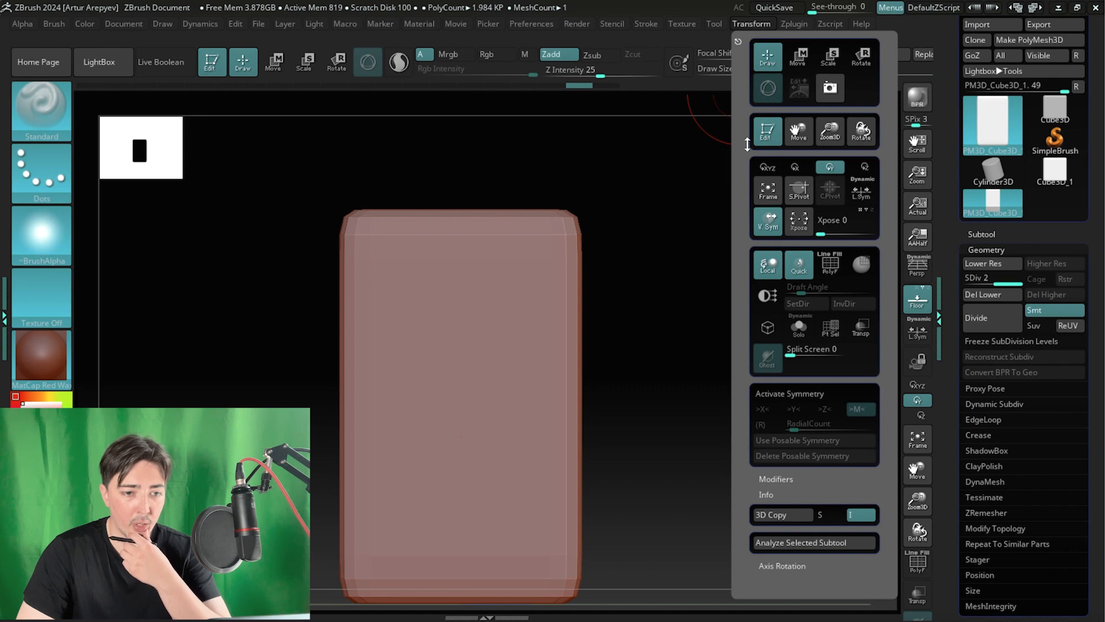
left_click(773, 393)
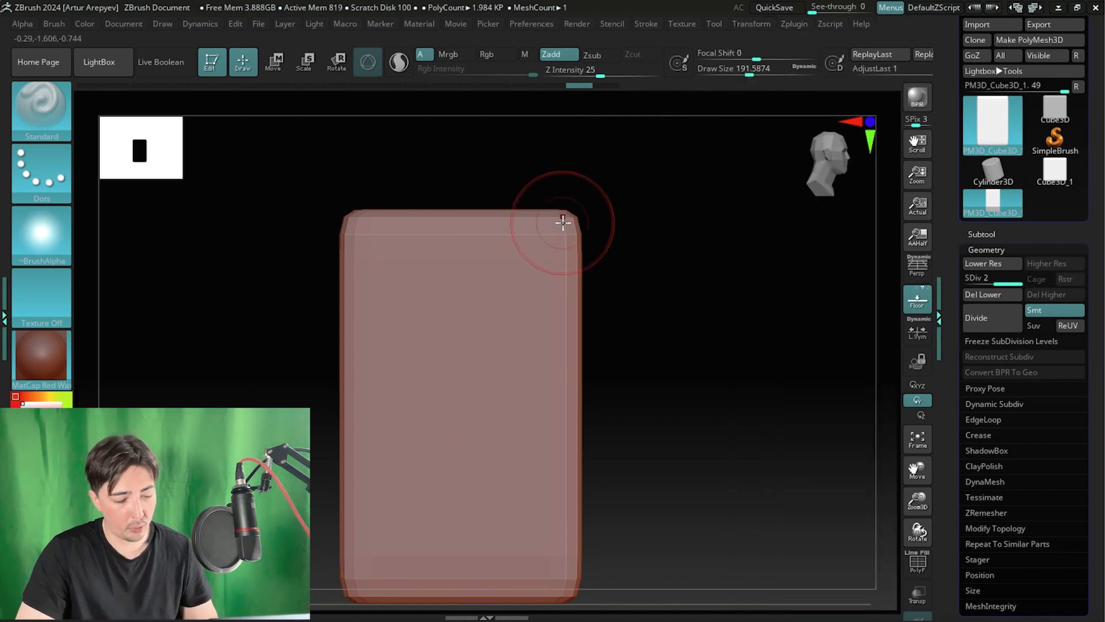
- Try smoothing one upper corner with symmetry on, undo the strokes and restore the straight view of the slab's wide face
key("shift")
left_click_drag(581, 223, 550, 246, "shift")
mouse_move(669, 214)
left_mouse_down()
mouse_move(623, 264)
mouse_move(621, 287)
left_mouse_up()
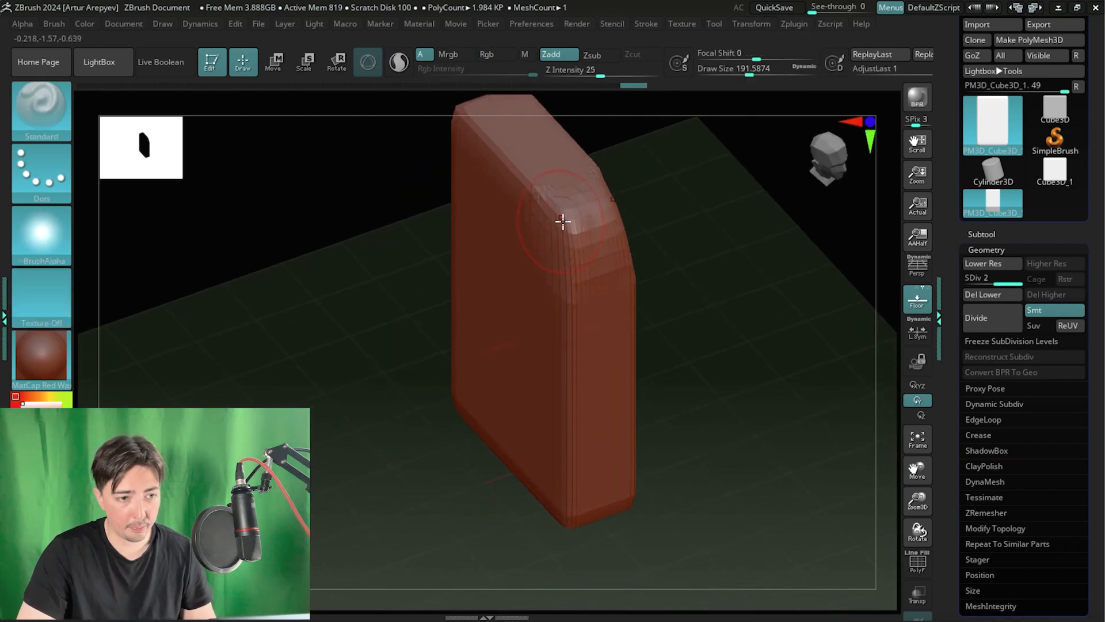
left_click_drag(565, 242, 622, 247, "shift")
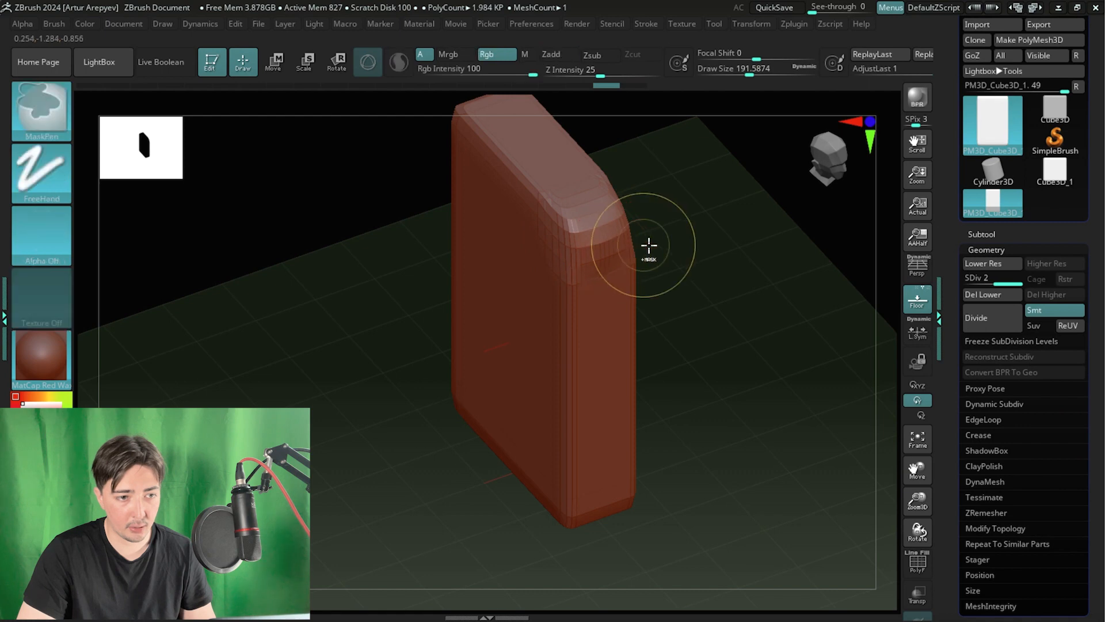
mouse_move(731, 252)
left_mouse_down()
mouse_move(471, 269)
mouse_move(475, 295)
mouse_move(451, 308)
mouse_move(619, 274)
left_mouse_up()
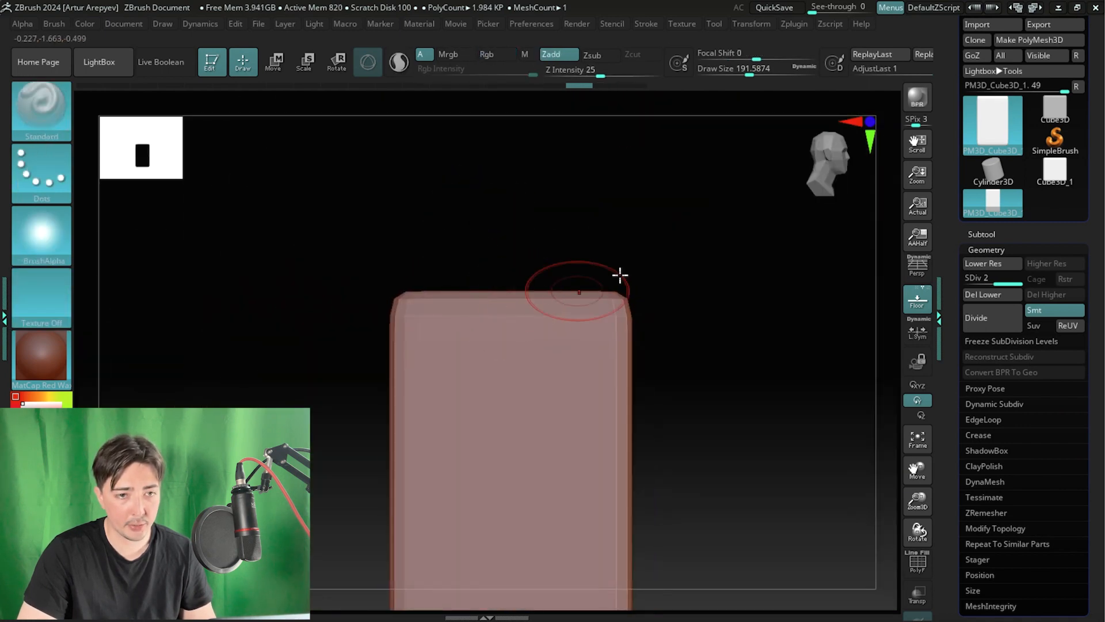
left_click(823, 153)
left_click(817, 161)
left_click_drag(743, 315, 748, 227, "alt")
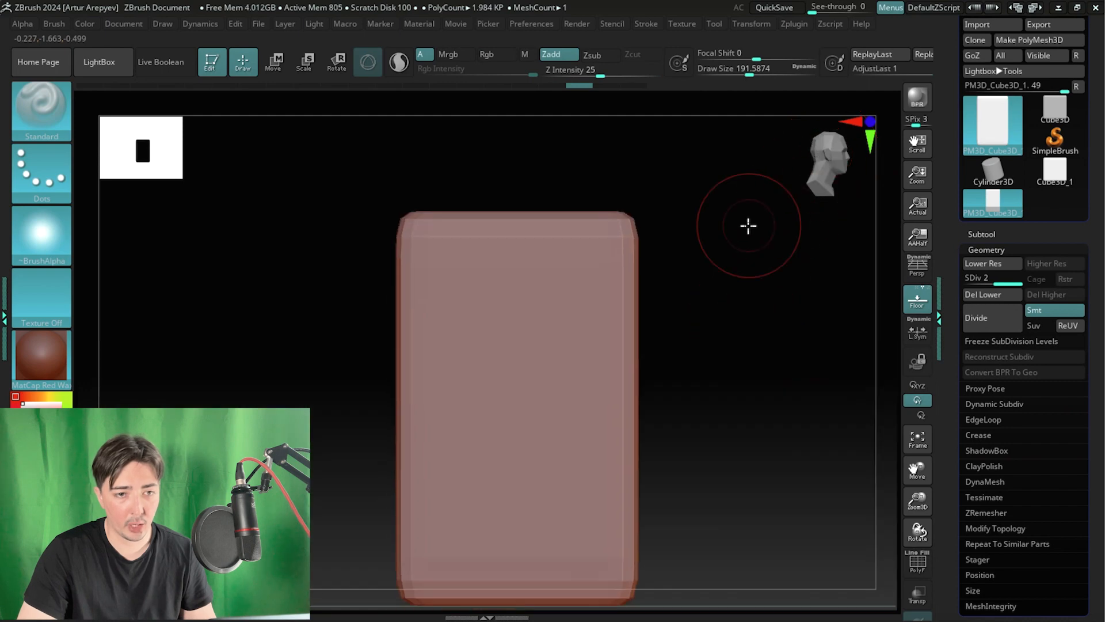
- Examine the mirrored brush points from the slab's narrow and wide sides to check the symmetry direction
left_click(797, 25)
left_click(765, 25)
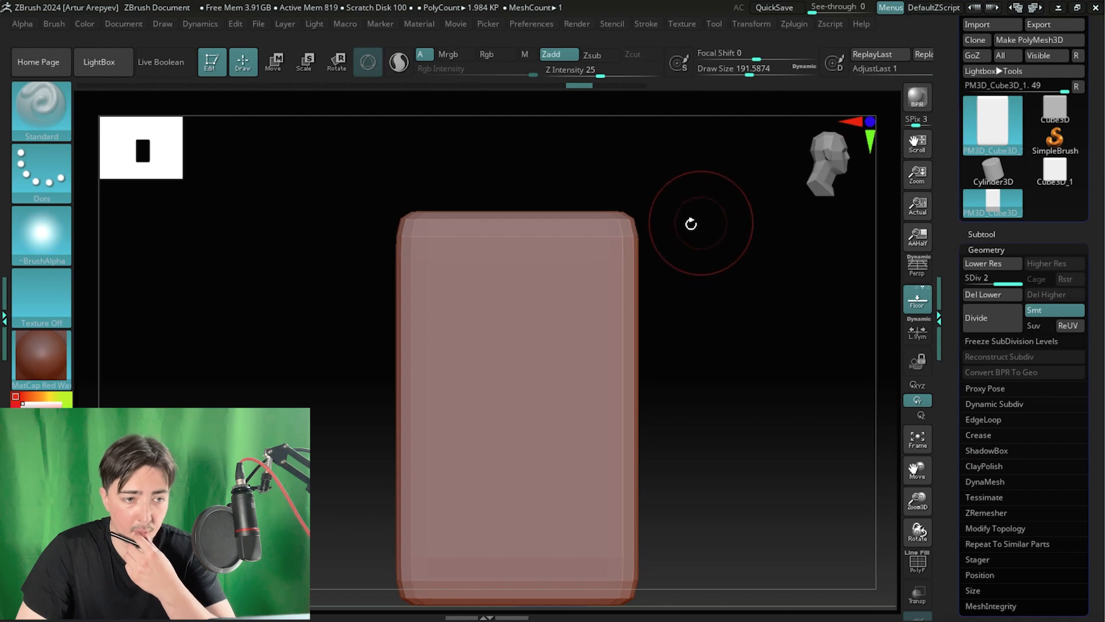
left_click_drag(691, 223, 610, 245)
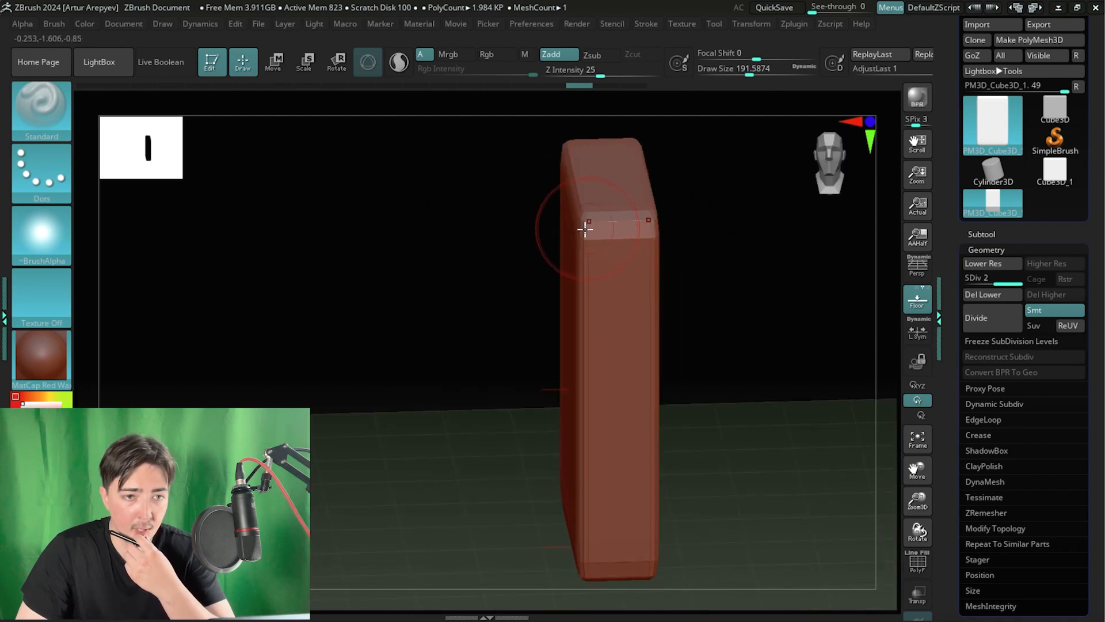
left_click_drag(505, 232, 577, 228)
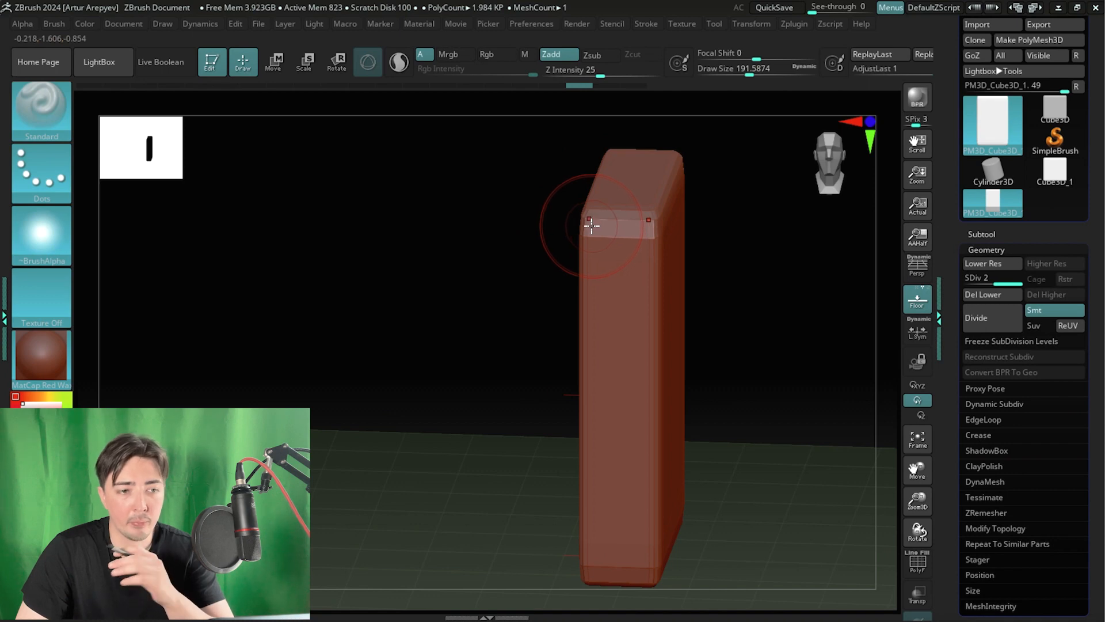
left_click_drag(555, 229, 506, 230)
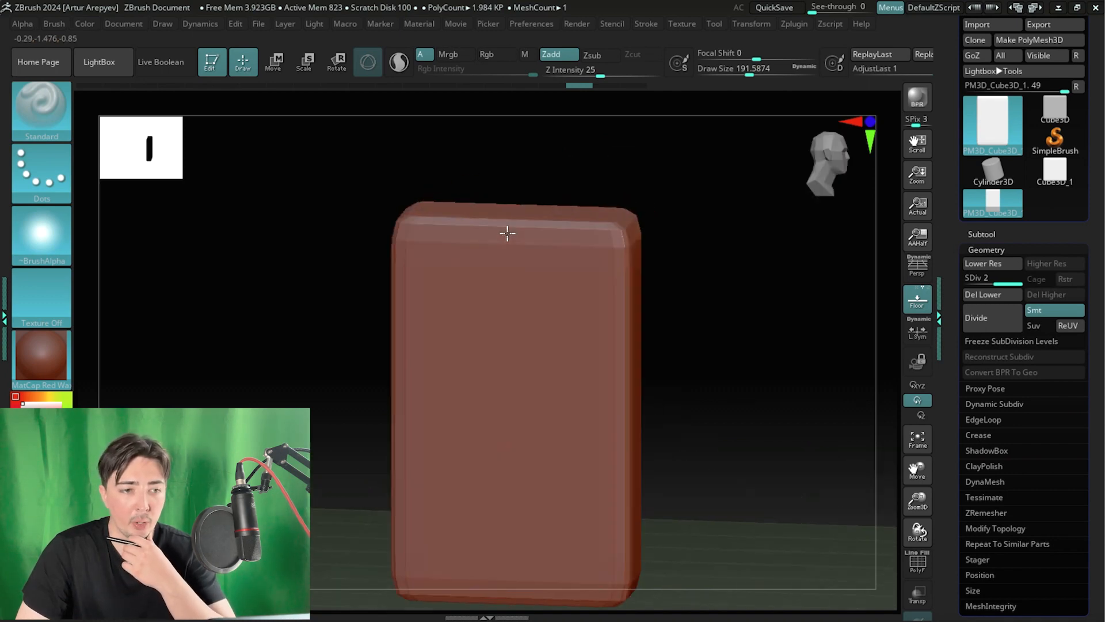
left_click_drag(735, 209, 710, 183)
- Switch the sculpting symmetry to the Z axis and check the mirrored brush point across the slab's wide face
left_click(797, 24)
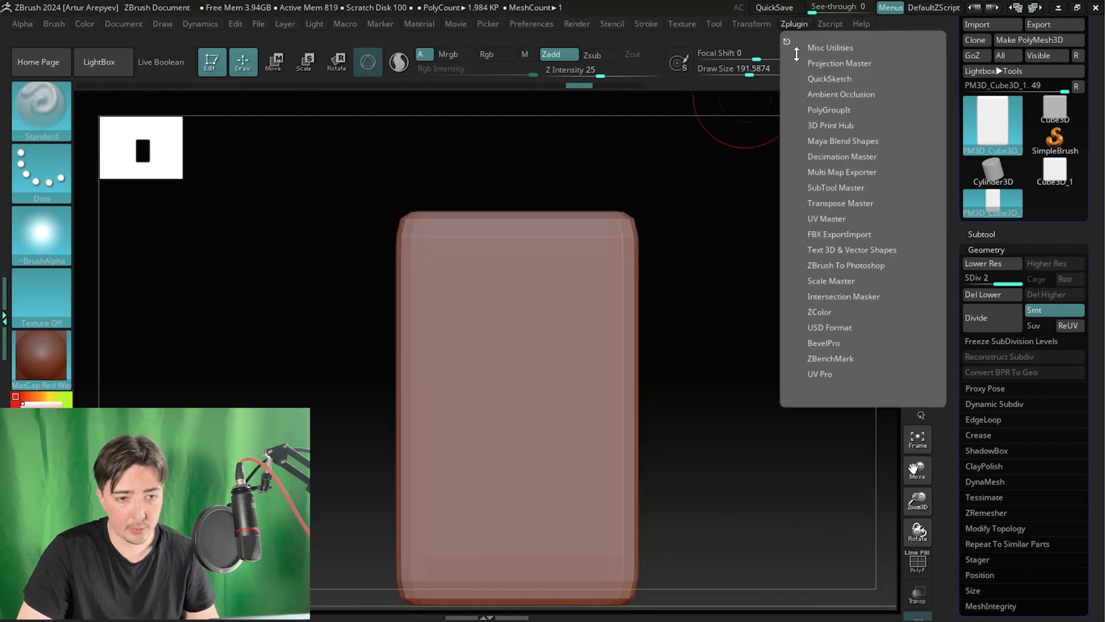
left_click(752, 24)
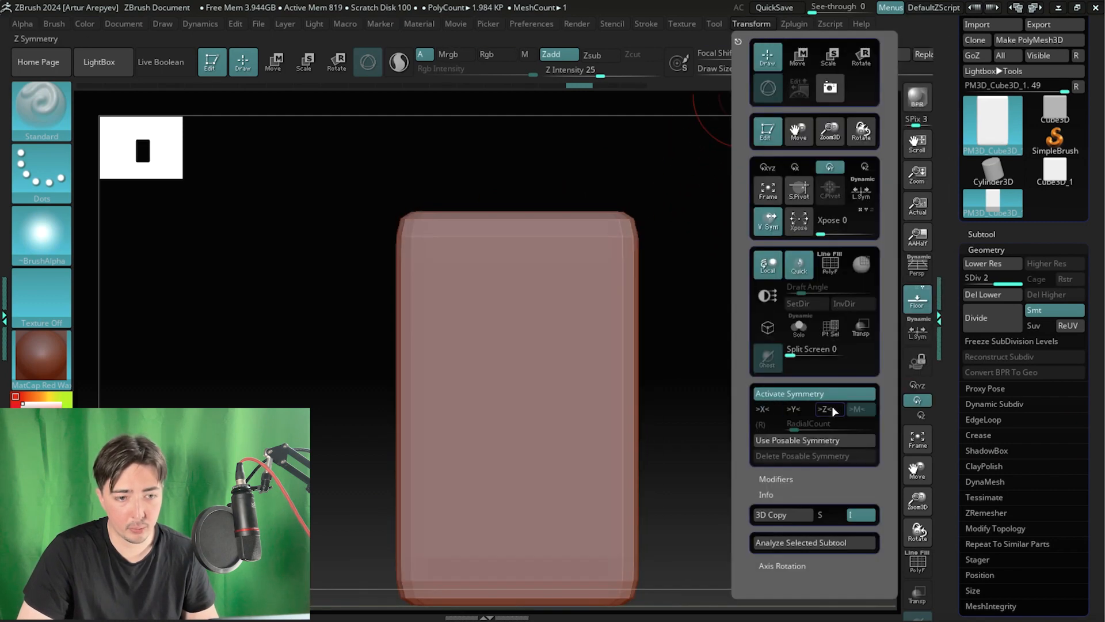
key("shift")
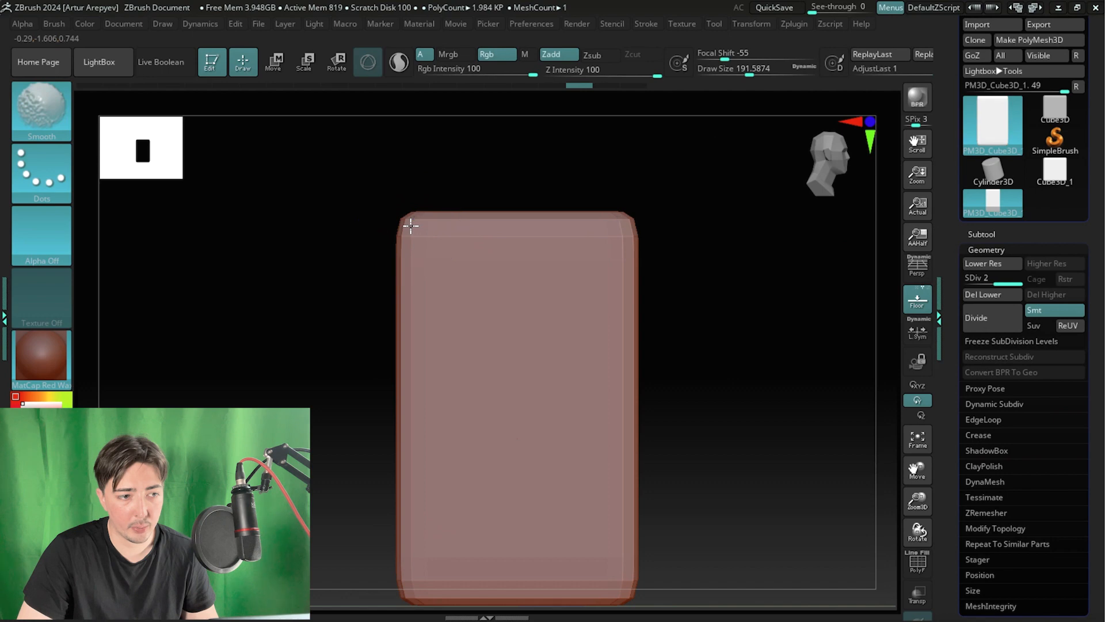
left_click_drag(345, 247, 393, 236)
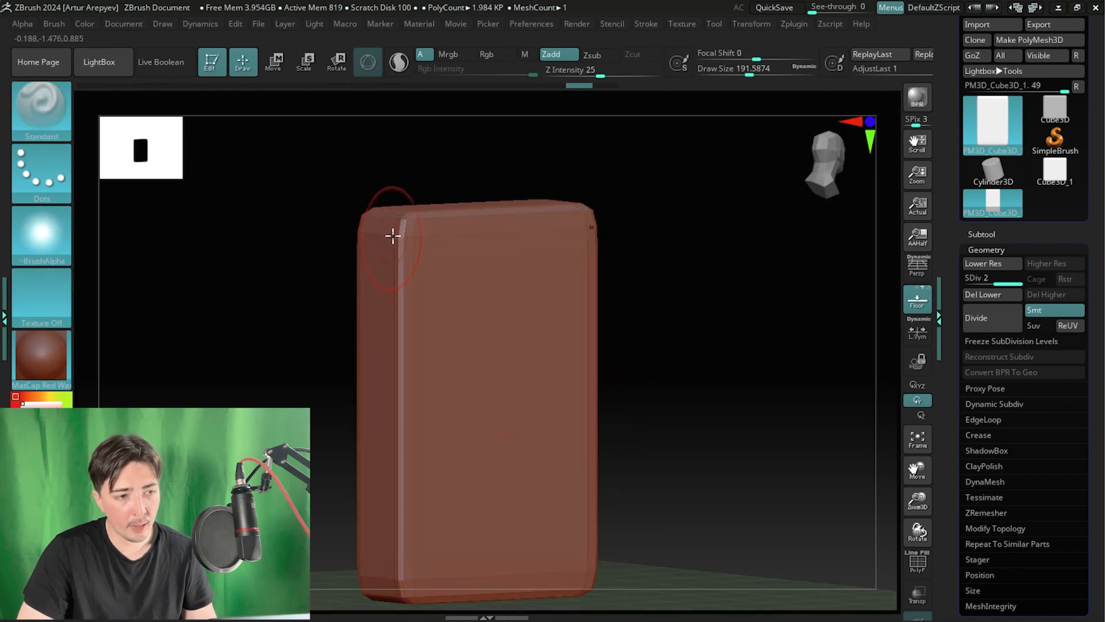
- Enlarge the brush to a Draw Size of about 293 and smooth both upper corners of the slab into rounded shoulders
key("space")
left_click_drag(308, 205, 311, 250, "shift")
left_click_drag(403, 229, 410, 230, "shift")
left_click_drag(482, 214, 424, 264, "shift")
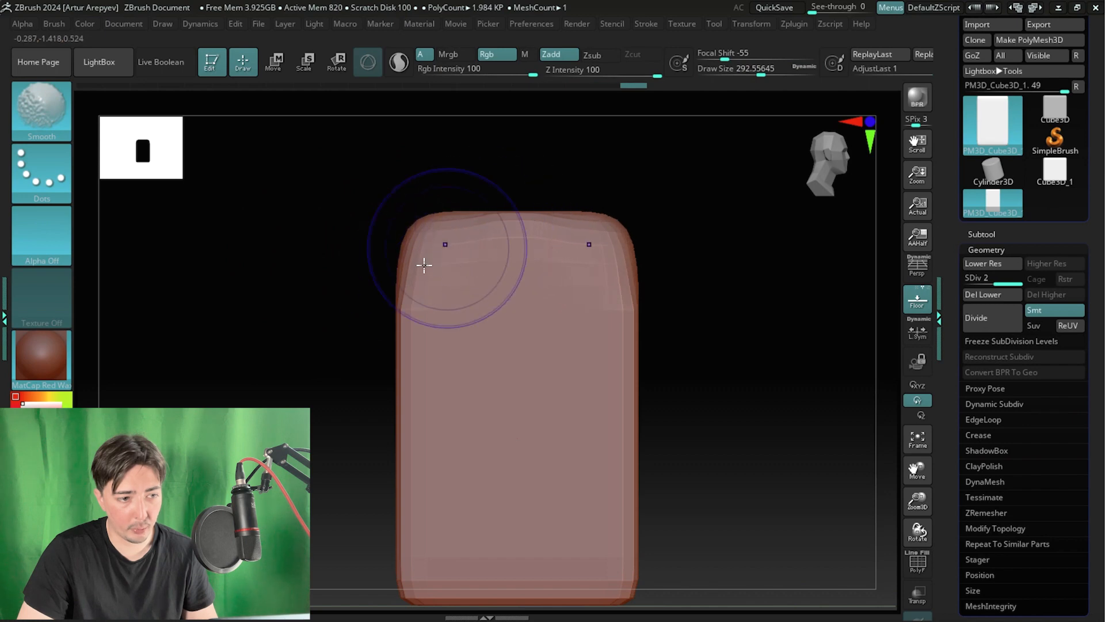
- Smooth the slab's lower corners, long side edges and top edge to soften the whole popsicle body
mouse_move(335, 331)
left_mouse_down("alt")
mouse_move(364, 266)
mouse_move(422, 284)
mouse_move(429, 515)
mouse_move(442, 521)
left_mouse_up("alt")
mouse_move(378, 479)
left_mouse_down()
mouse_move(430, 484)
mouse_move(513, 530)
left_mouse_up()
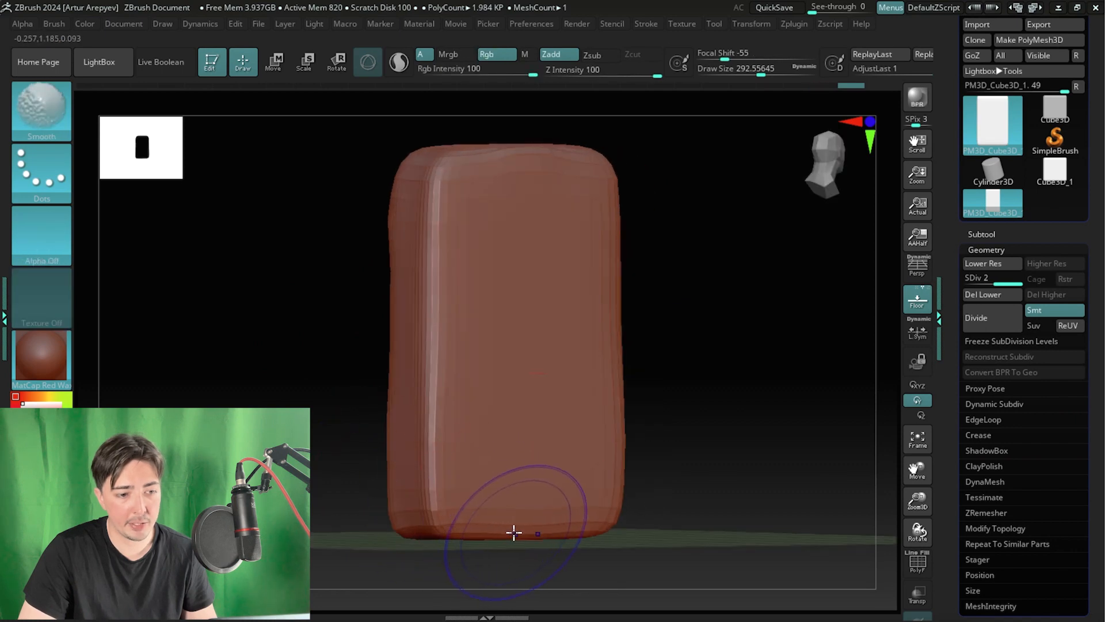
left_click_drag(311, 491, 418, 503)
mouse_move(428, 512)
left_mouse_down("shift")
mouse_move(564, 533)
mouse_move(447, 527)
mouse_move(360, 419)
mouse_move(357, 385)
mouse_move(363, 451)
mouse_move(356, 208)
mouse_move(301, 240)
mouse_move(427, 264)
mouse_move(652, 339)
left_mouse_up("shift")
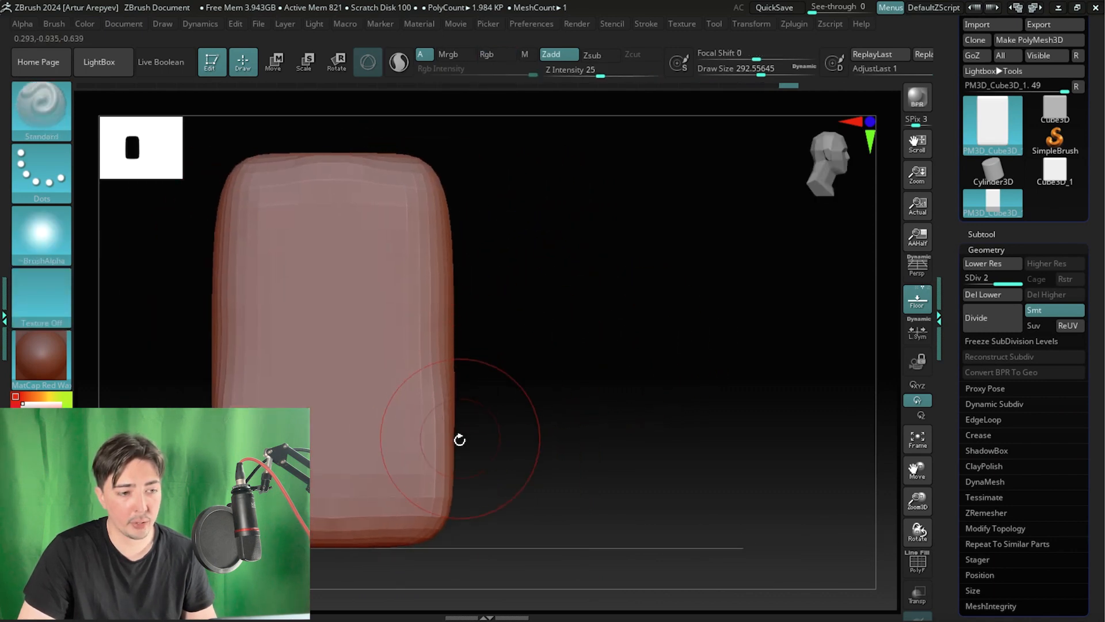
left_click_drag(610, 431, 712, 420)
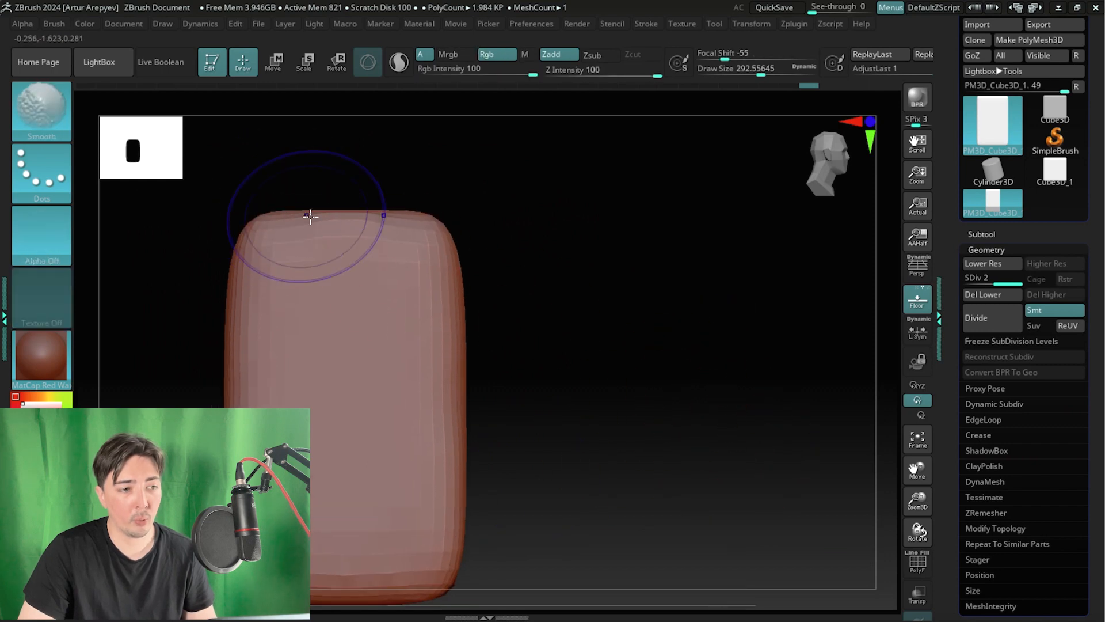
mouse_move(309, 215)
left_mouse_down("shift")
mouse_move(346, 214)
mouse_move(299, 217)
mouse_move(380, 216)
left_mouse_up("shift")
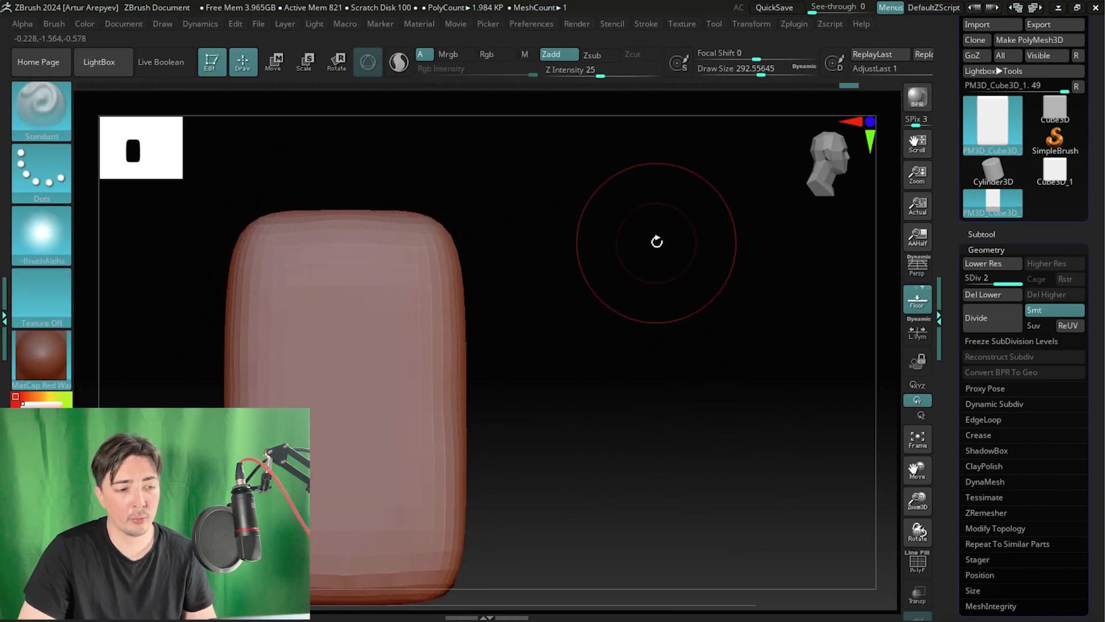
- Insert a Cube3D as a new subtool beneath the popsicle body in the subtool list
mouse_move(656, 242)
left_mouse_down()
mouse_move(733, 279)
mouse_move(654, 249)
mouse_move(709, 297)
mouse_move(602, 304)
mouse_move(668, 336)
mouse_move(837, 356)
left_mouse_up()
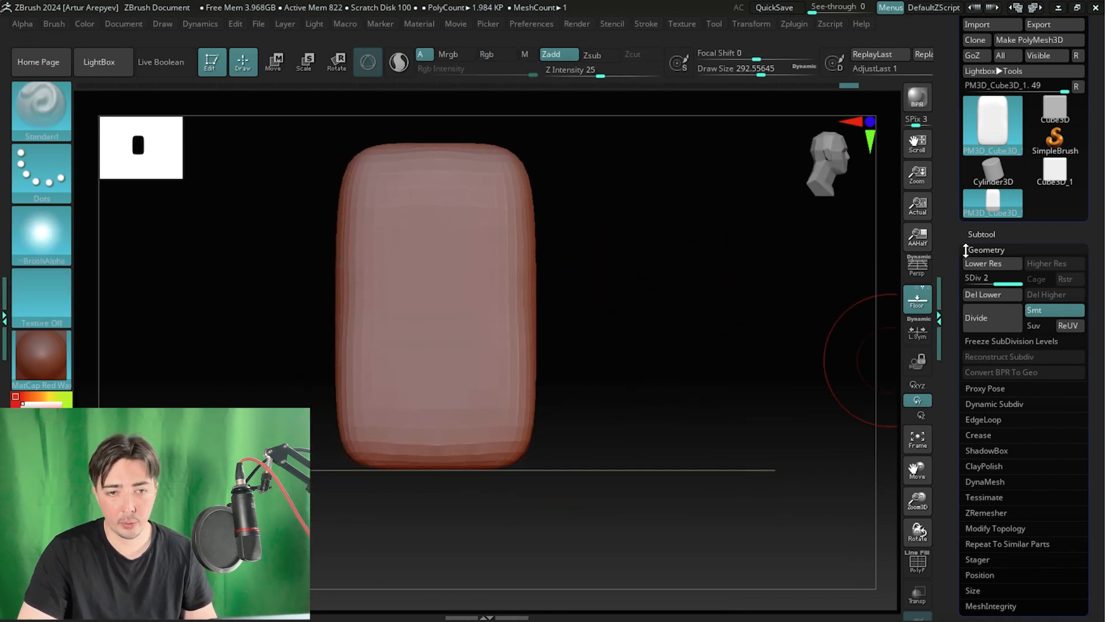
left_click(977, 234)
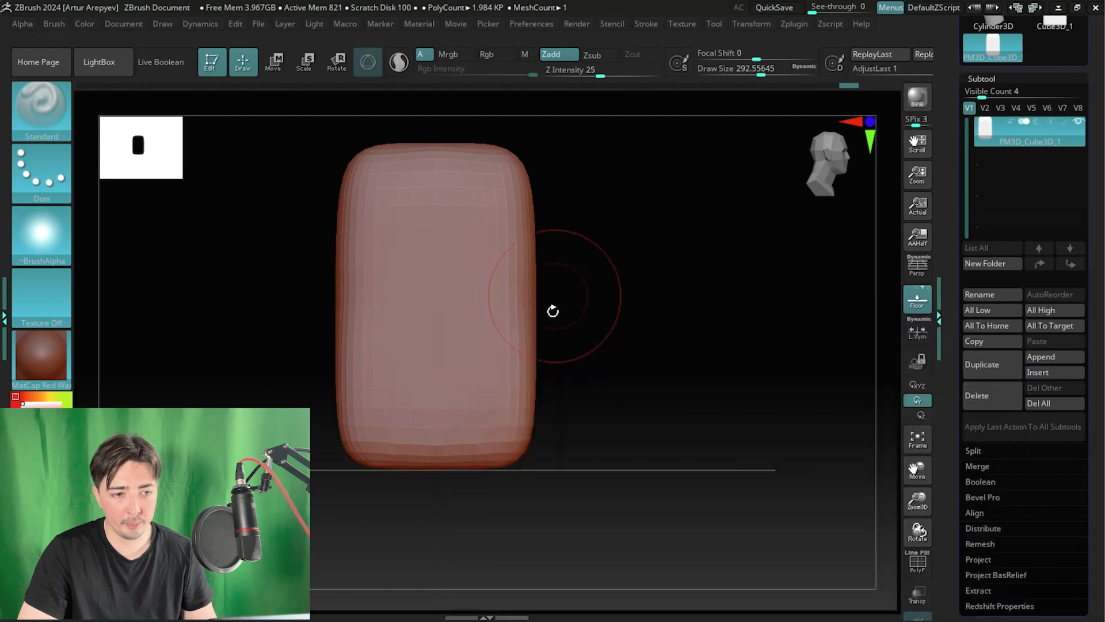
scroll(955, 157, "up", 1)
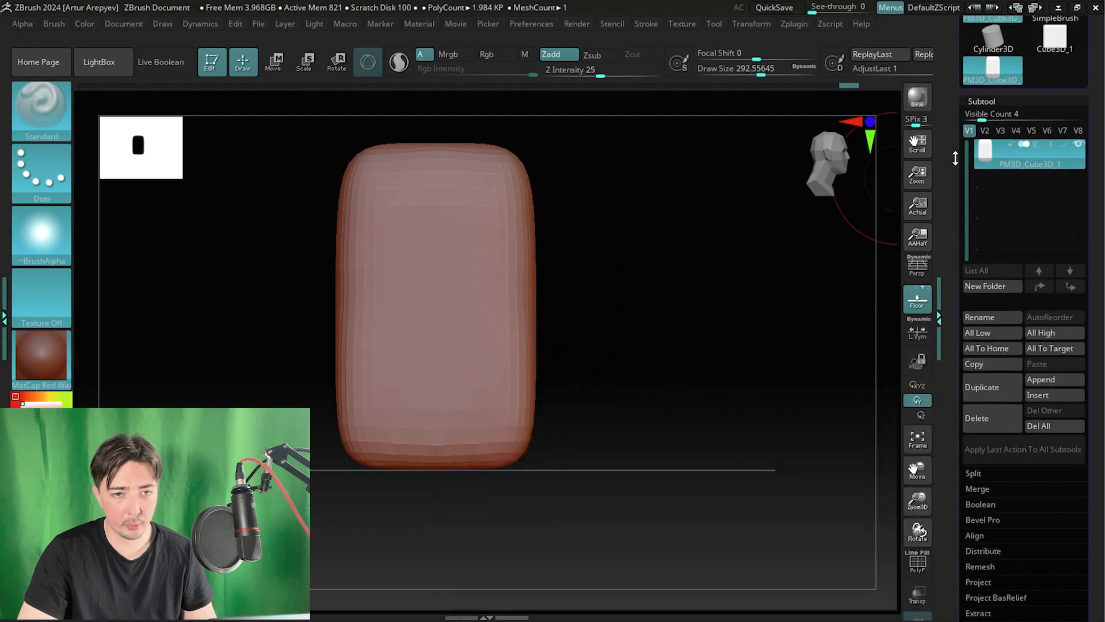
left_click(981, 102)
left_click(982, 101)
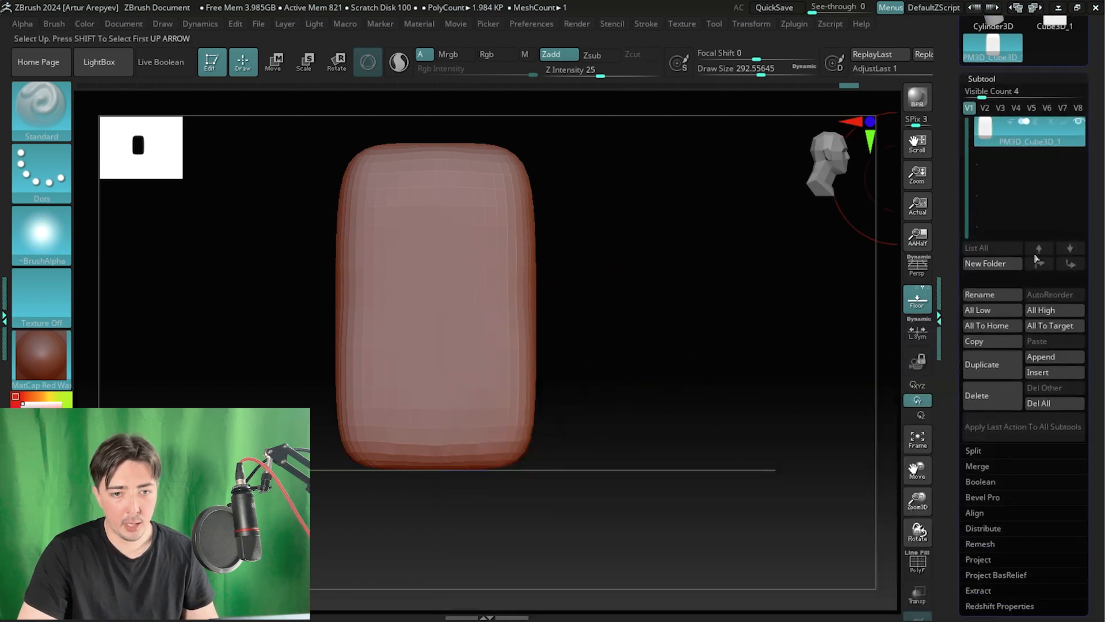
left_click(1043, 373)
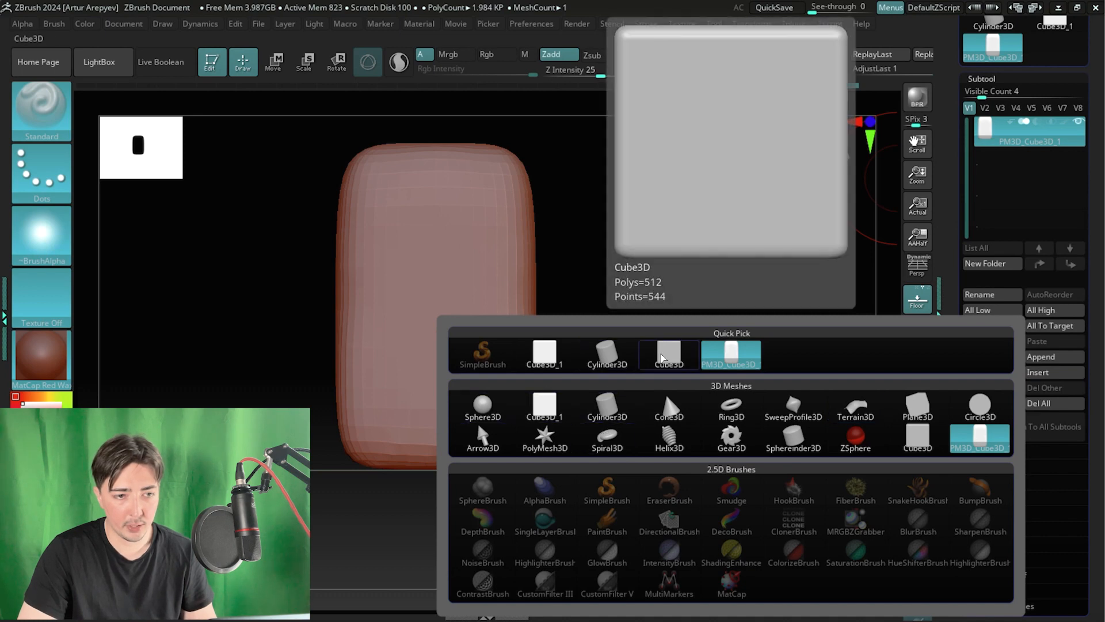
left_click(662, 357)
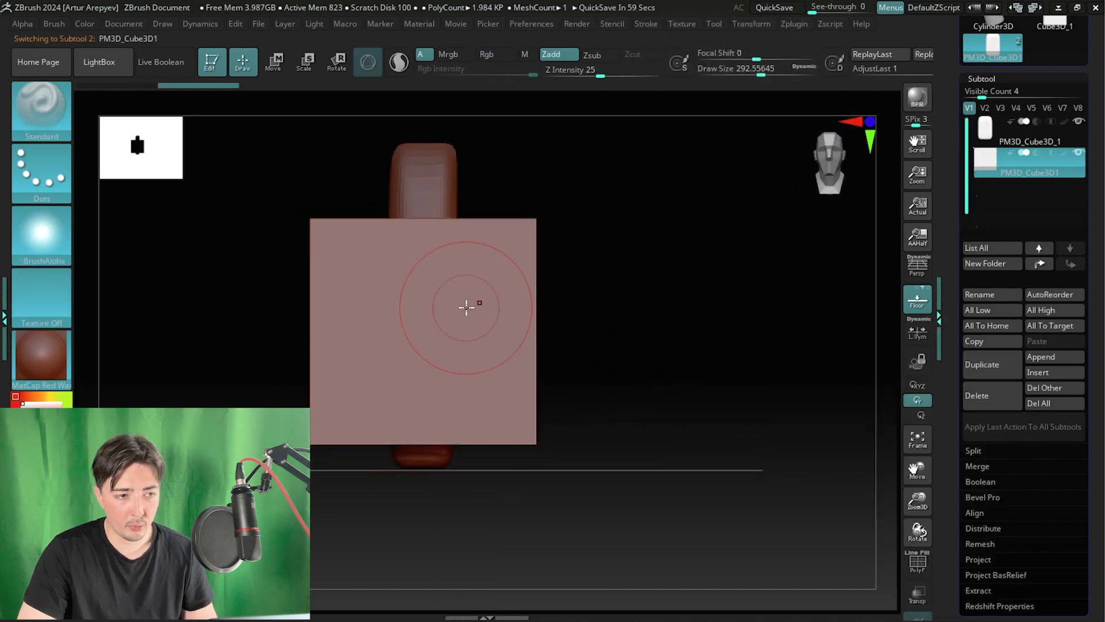
- Move the cube below the popsicle body and scale it down on each axis into a short, narrow stick
key("w")
left_click_drag(424, 251, 425, 414)
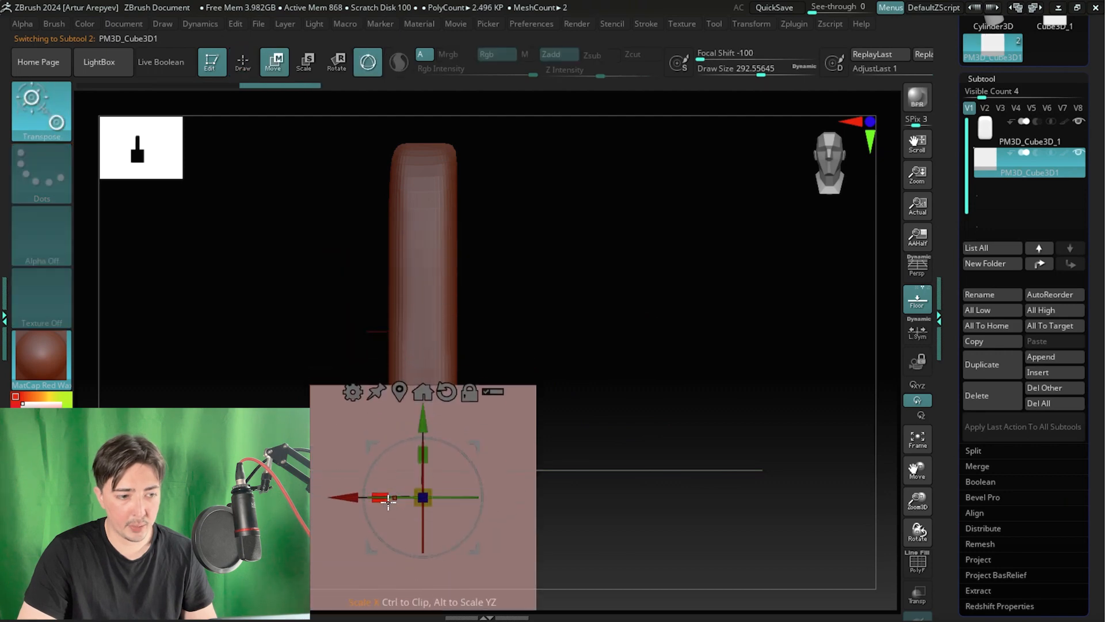
left_click_drag(380, 498, 585, 472)
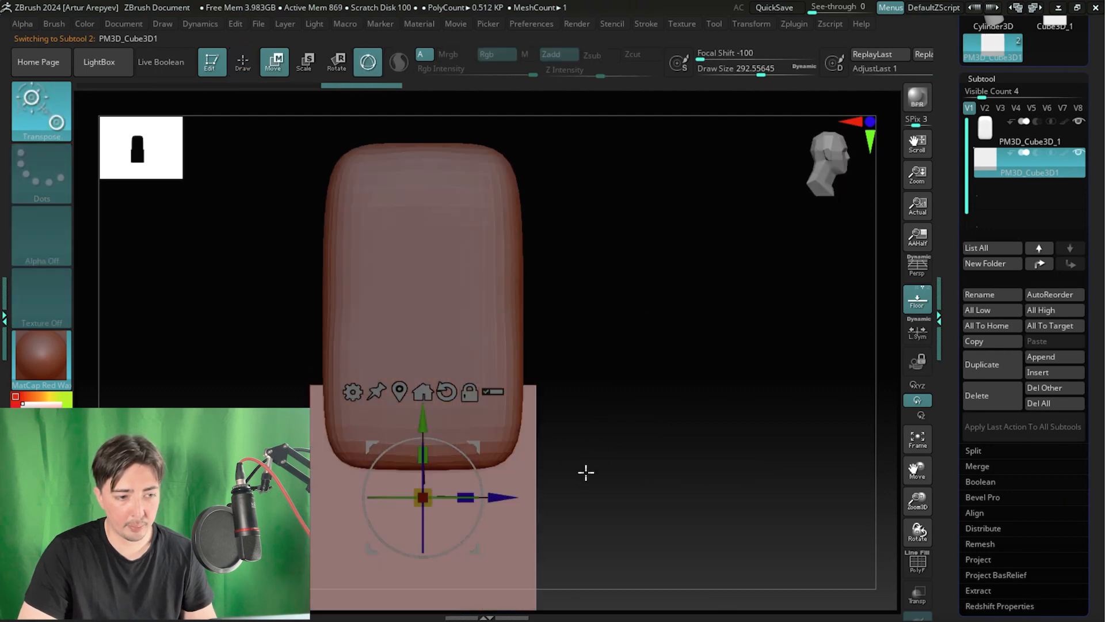
left_click_drag(464, 502, 392, 513)
left_click_drag(566, 438, 584, 359, "alt")
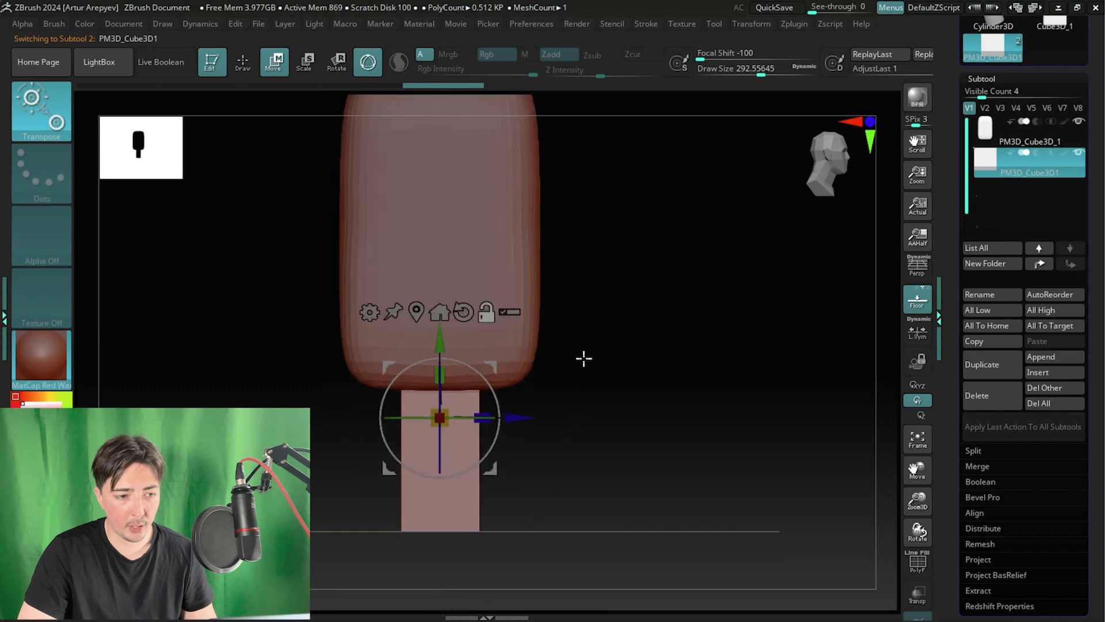
left_click_drag(439, 375, 473, 430)
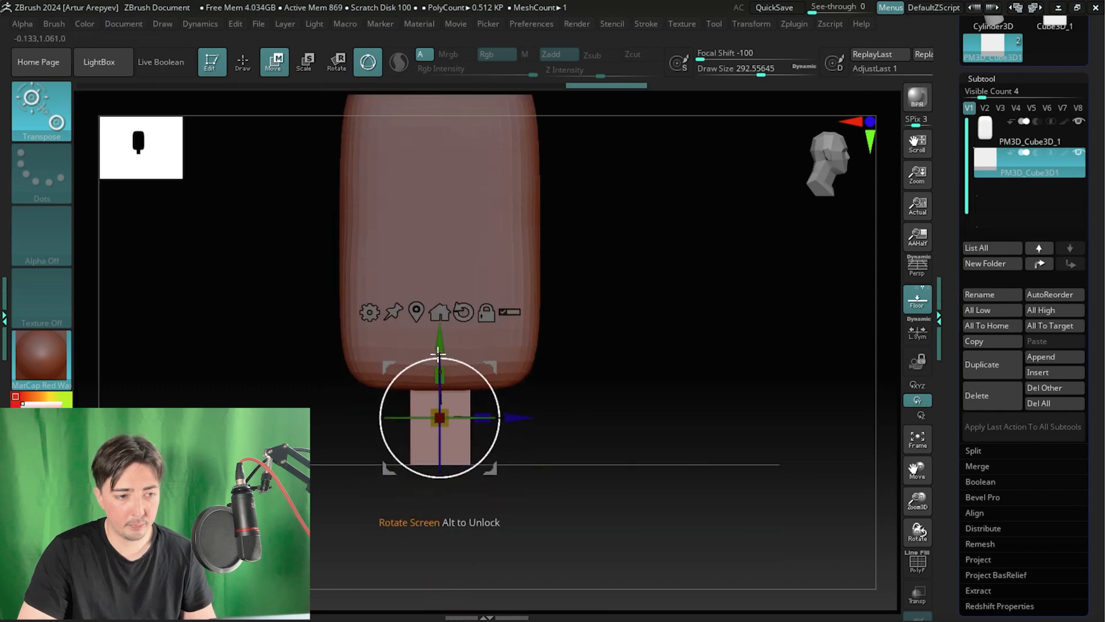
mouse_move(442, 347)
left_mouse_down()
mouse_move(448, 419)
mouse_move(443, 341)
left_mouse_up()
- Adjust the stick's thickness along the X axis from the popsicle's narrow side, checking its proportions against the body
left_click_drag(612, 377, 546, 390)
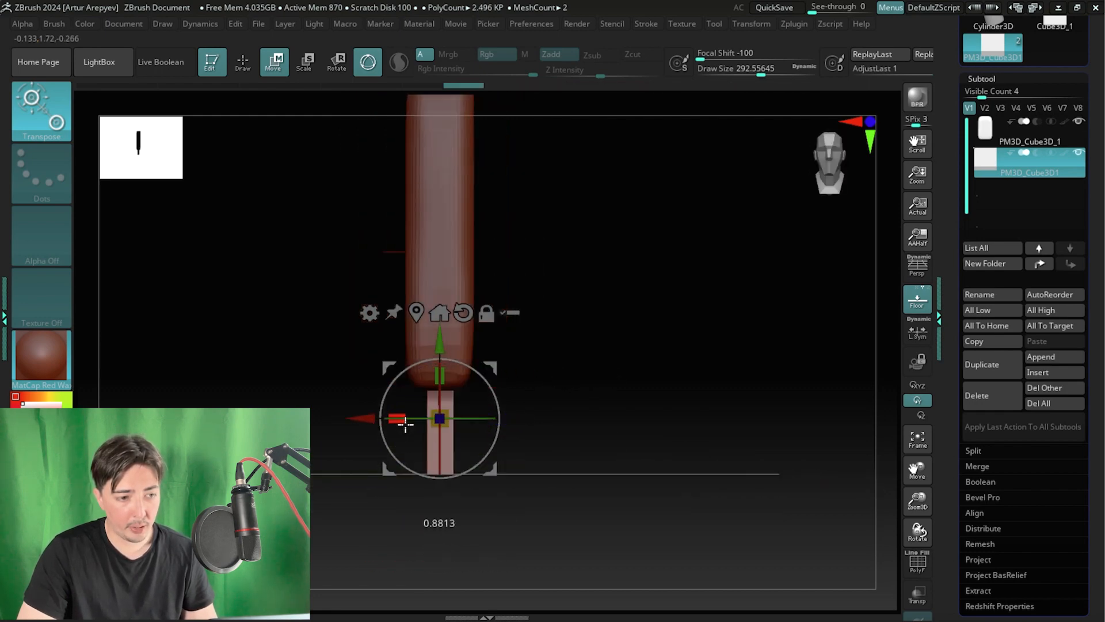
left_click_drag(406, 424, 370, 422)
left_click_drag(572, 444, 649, 427, "shift")
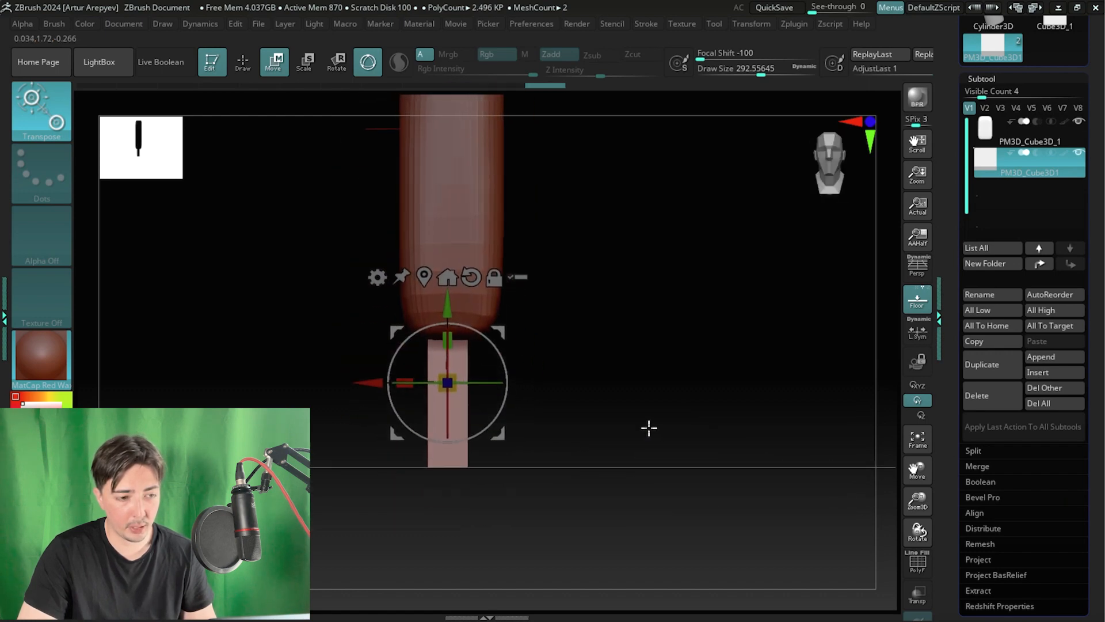
left_click_drag(407, 394, 373, 388)
left_click_drag(534, 418, 601, 415, "shift")
left_click_drag(660, 396, 713, 430, "alt")
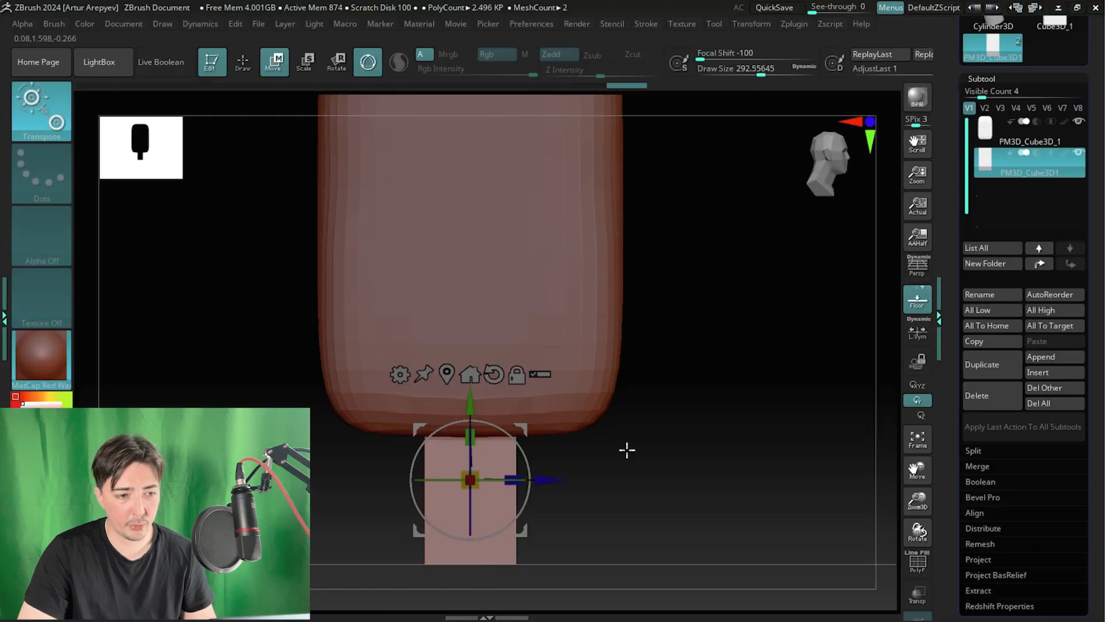
left_click_drag(627, 448, 685, 415, "alt")
- Compare the modelled body and stick with the popsicle in the ref.png reference image
key("alt+Tab")
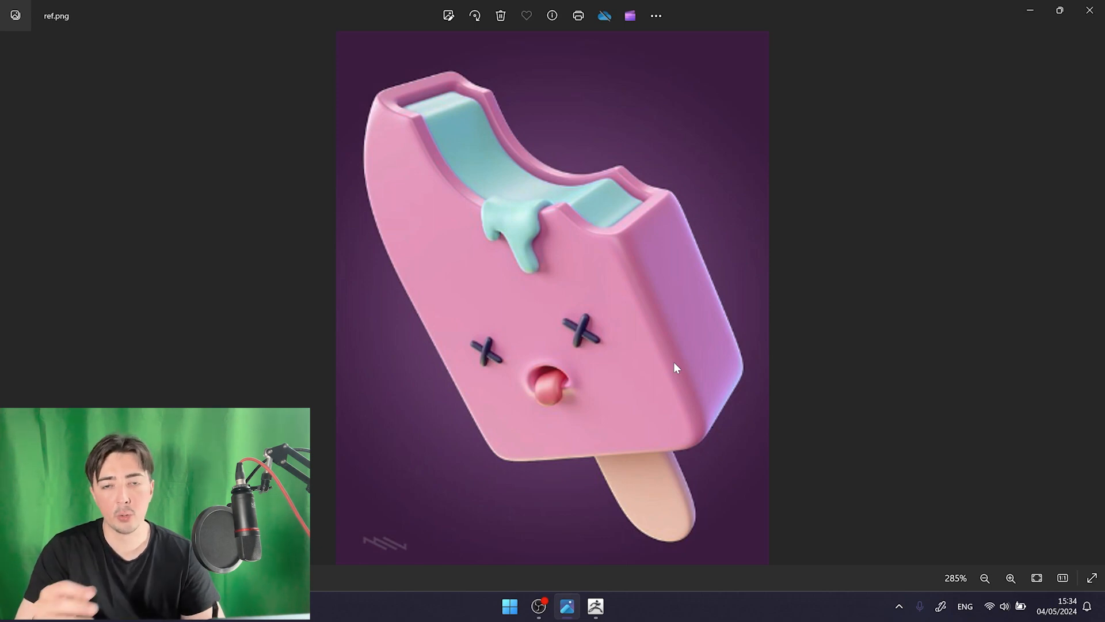
left_click(1031, 11)
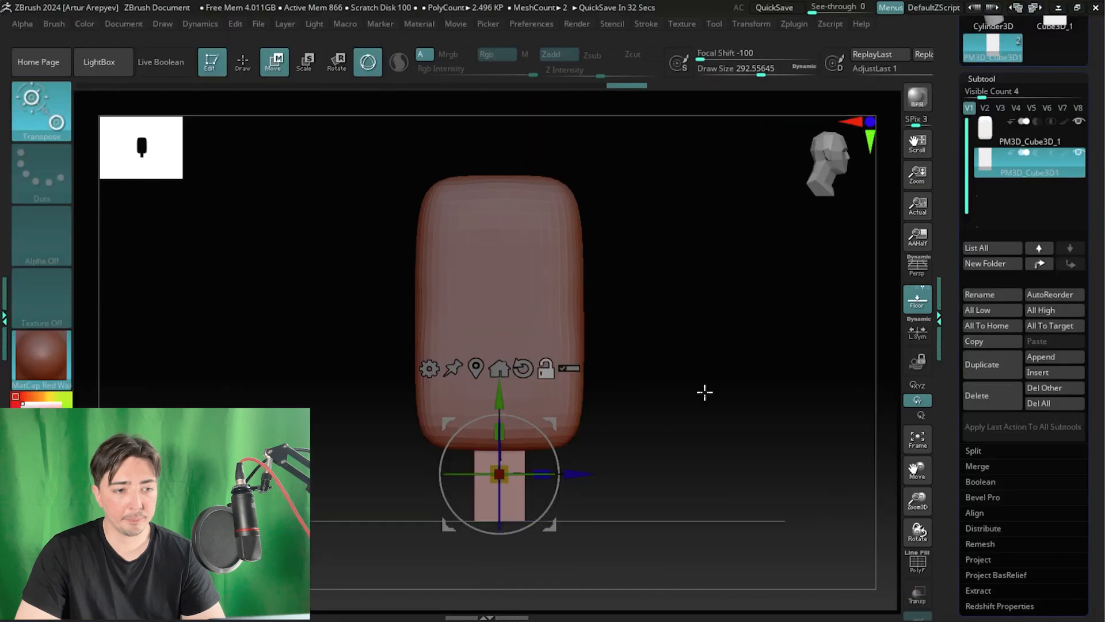
key("alt+Tab")
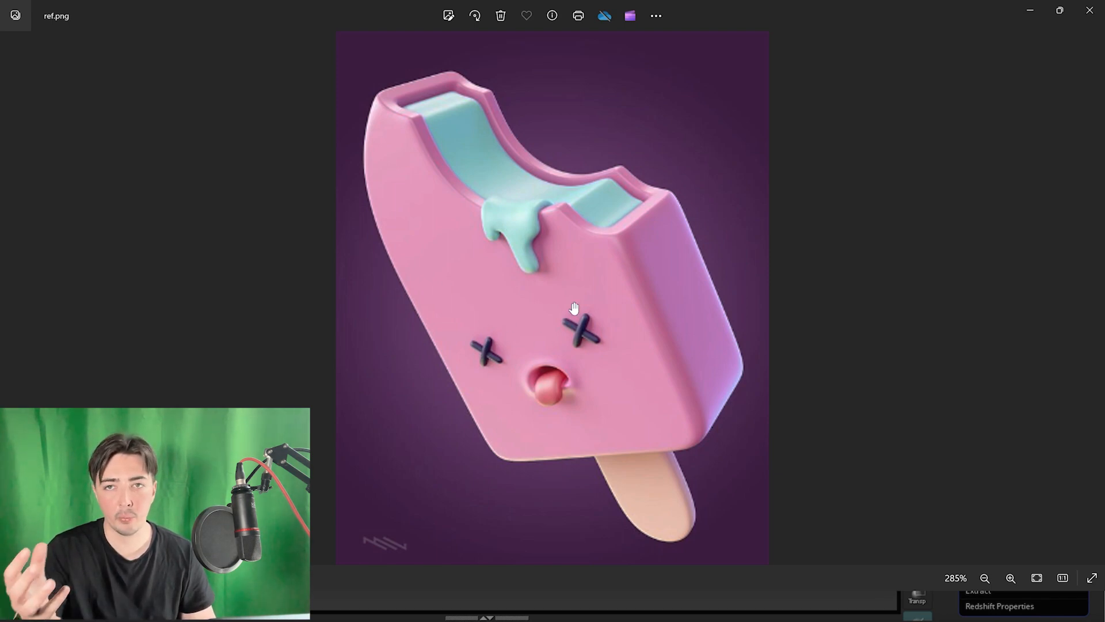
key("alt+Tab")
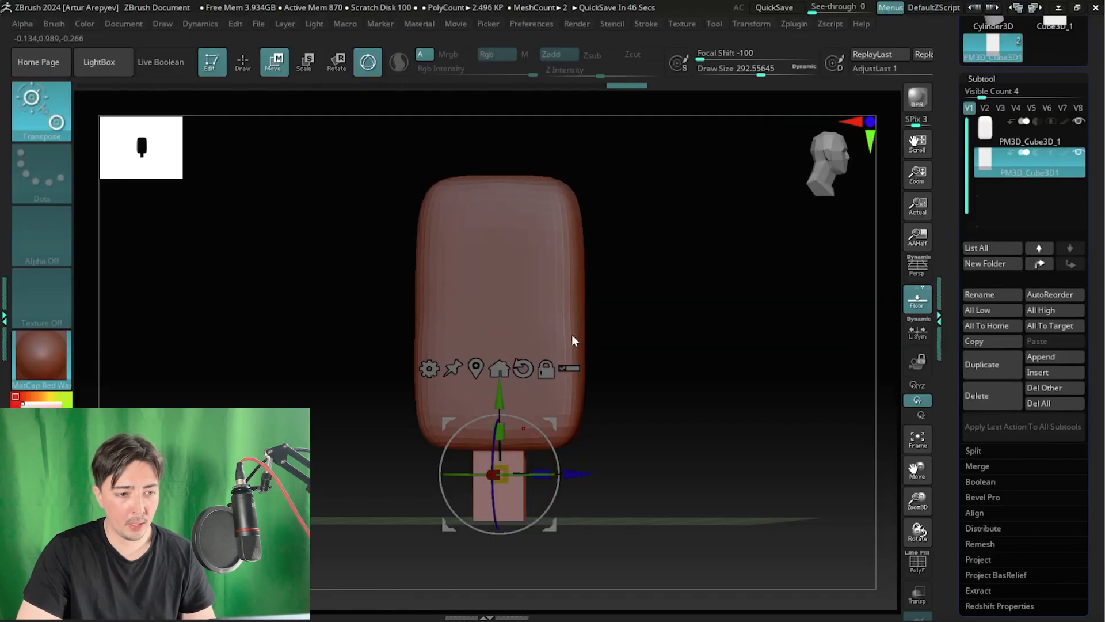
key("alt+Tab")
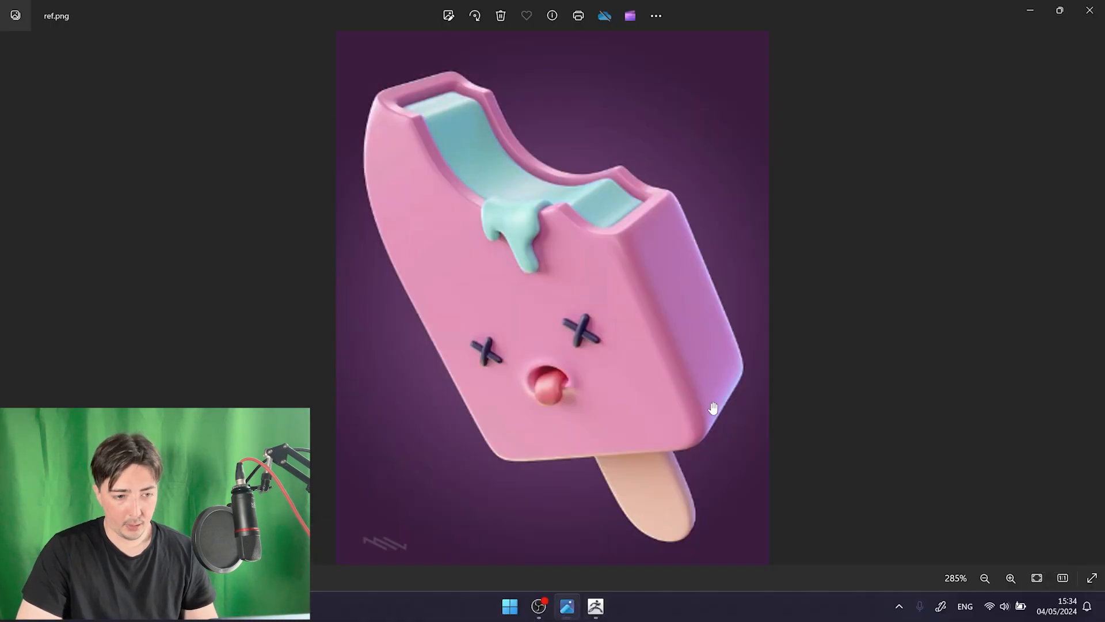
key("alt+Tab")
- Try nudging the stick slightly downward along the Y axis and return to Draw mode
mouse_move(728, 411)
left_mouse_down("alt")
mouse_move(752, 346)
mouse_move(771, 389)
mouse_move(726, 391)
left_mouse_up("alt")
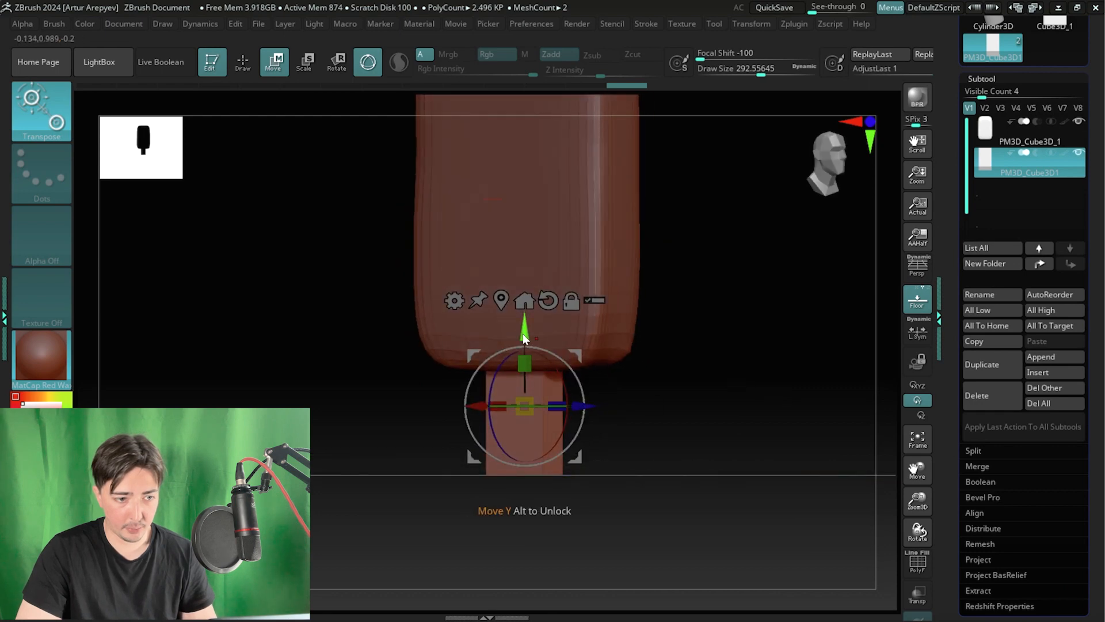
left_click_drag(523, 333, 527, 340)
key("q")
left_click_drag(642, 416, 675, 415)
left_click_drag(671, 411, 664, 385, "alt")
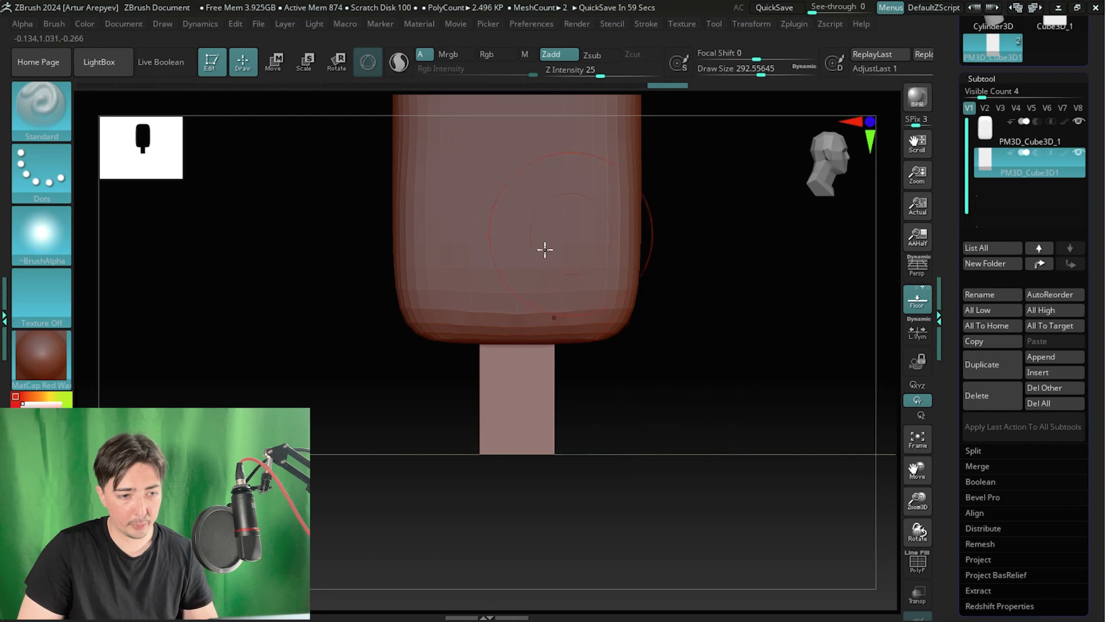
- Reduce the brush to a Draw Size of about 154 for working on the stick
left_click_drag(431, 397, 422, 269, "alt")
left_click_drag(597, 296, 605, 247, "alt")
mouse_move(633, 277)
left_mouse_down()
mouse_move(562, 275)
mouse_move(592, 357)
mouse_move(594, 417)
left_mouse_up()
key("space")
left_click_drag(482, 278, 467, 280)
- Divide the stick's geometry once to reach subdivision level 2
scroll(967, 460, "down", 3)
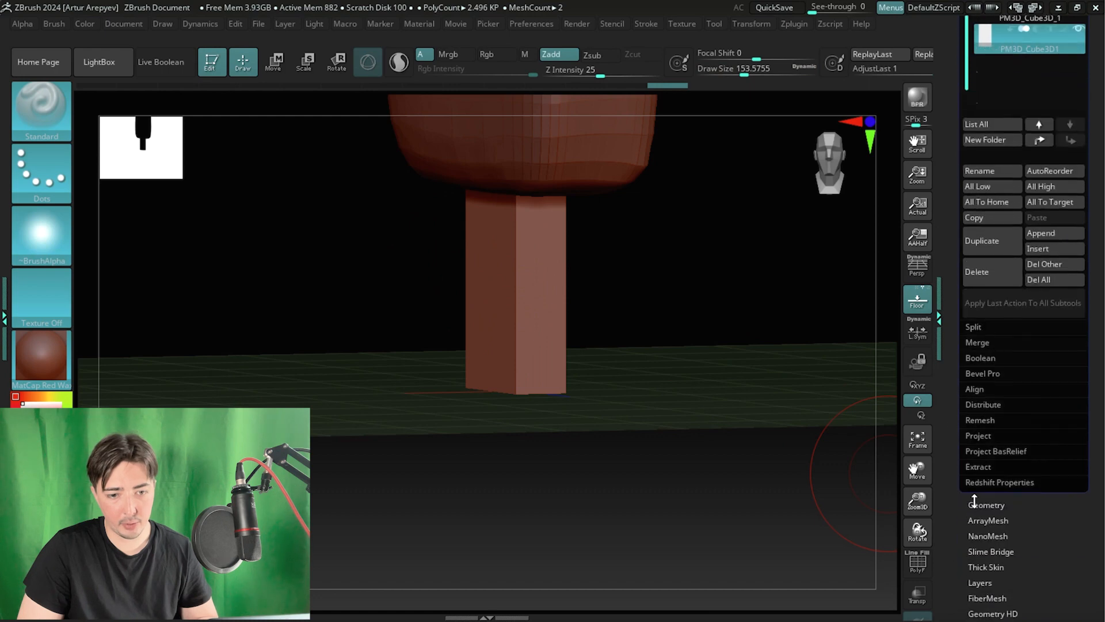
left_click(974, 503)
left_click(976, 106)
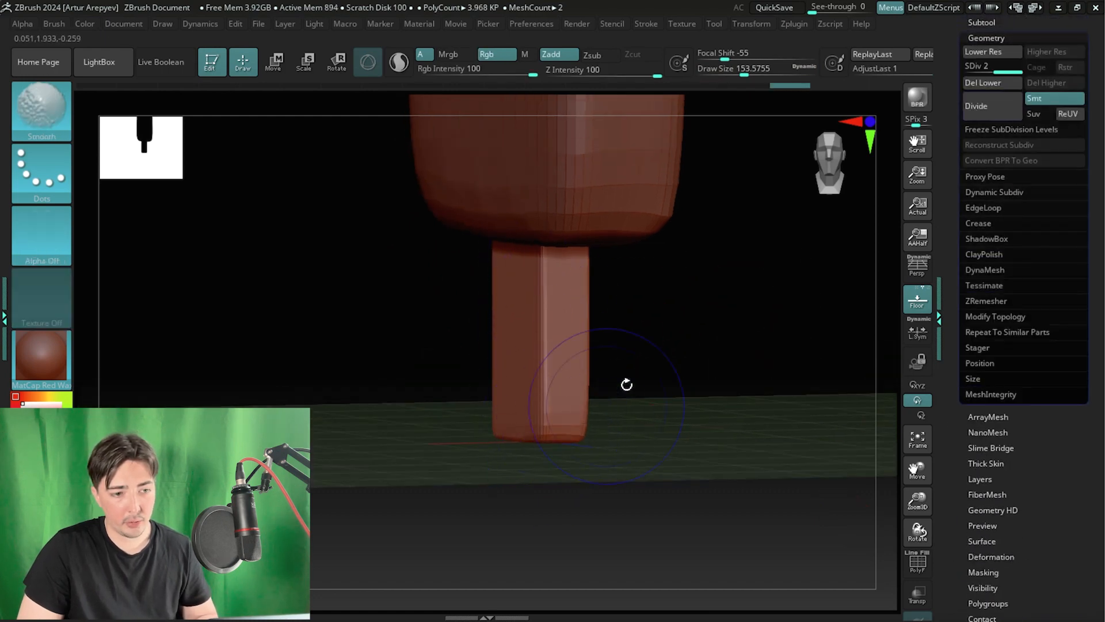
- Smooth the stick's long side edges and lower corners from several angles
mouse_move(627, 385)
left_mouse_down()
mouse_move(622, 400)
mouse_move(565, 367)
mouse_move(567, 381)
left_mouse_up()
mouse_move(718, 374)
left_mouse_down()
mouse_move(723, 365)
mouse_move(680, 326)
mouse_move(709, 328)
mouse_move(708, 382)
mouse_move(575, 444)
left_mouse_up()
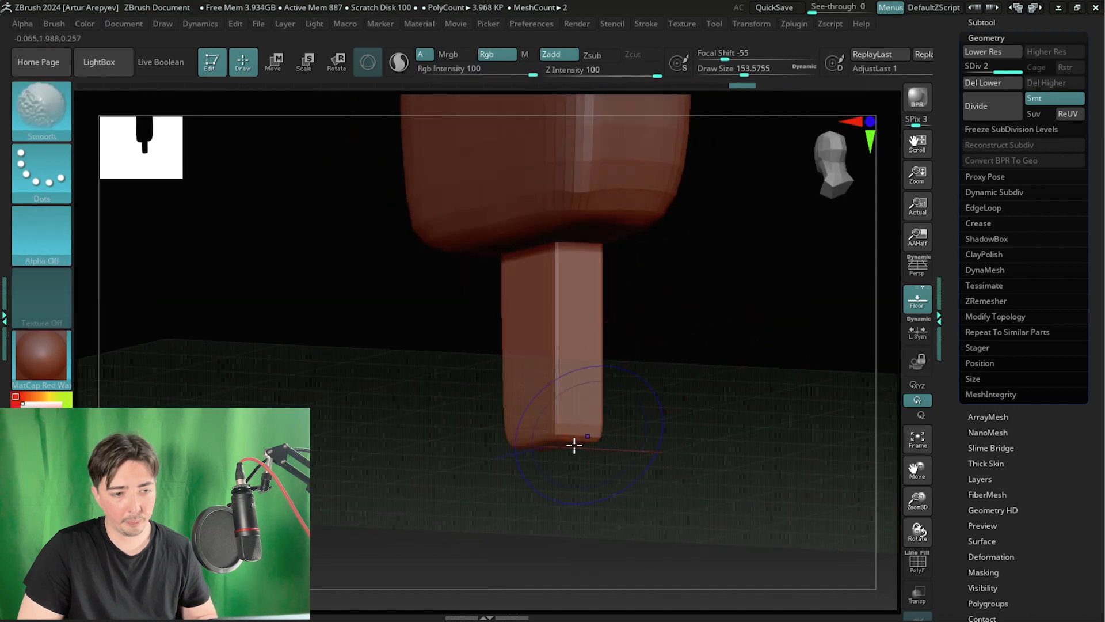
left_click_drag(568, 307, 564, 268, "shift")
left_click_drag(709, 293, 649, 310)
left_click_drag(600, 398, 586, 282, "shift")
mouse_move(518, 376)
left_mouse_down()
mouse_move(434, 418)
mouse_move(624, 427)
left_mouse_up()
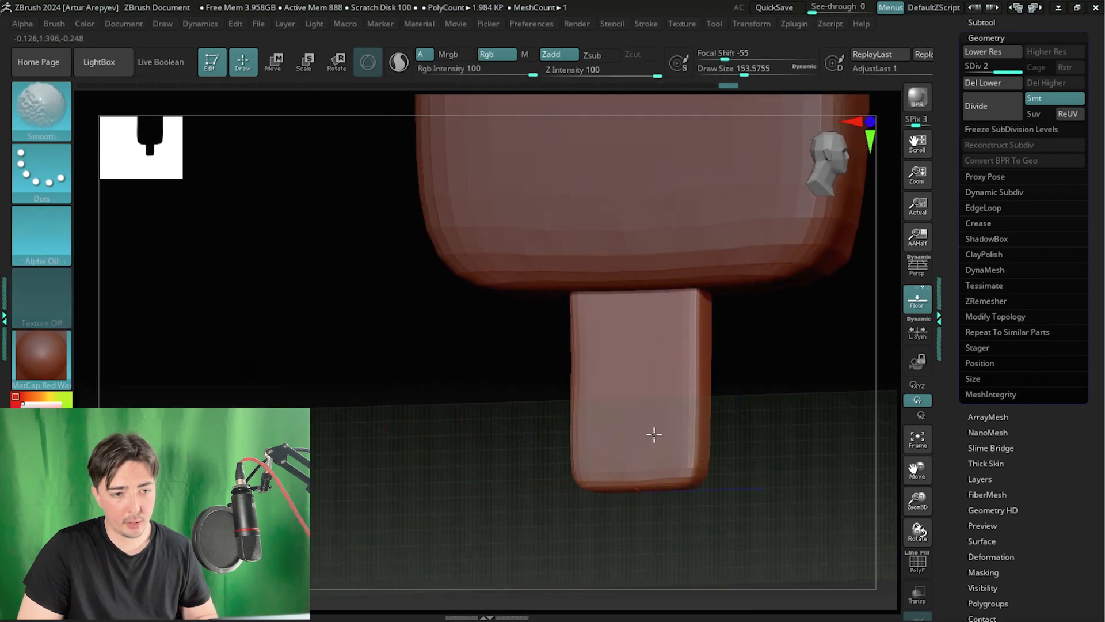
left_click_drag(443, 345, 482, 397)
left_click_drag(573, 380, 575, 341, "shift")
mouse_move(589, 506)
left_mouse_down()
mouse_move(568, 437)
mouse_move(612, 415)
left_mouse_up()
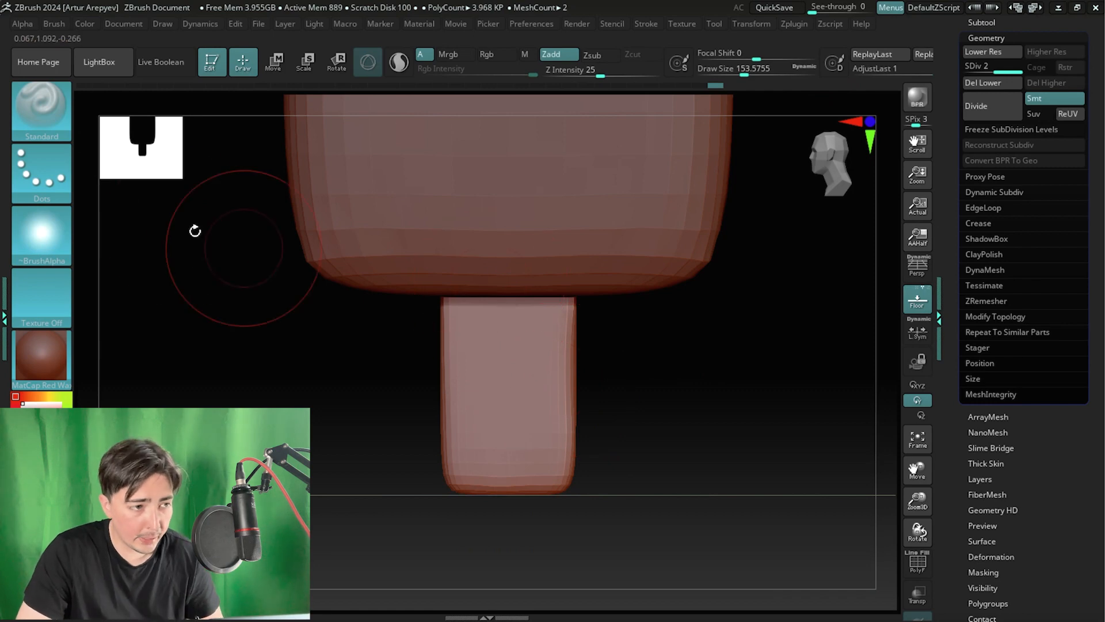
- Step back through the stick's undo history to its sharp-edged state before the smoothing and subdivision
mouse_move(106, 85)
left_mouse_down()
mouse_move(88, 86)
mouse_move(715, 85)
left_mouse_up()
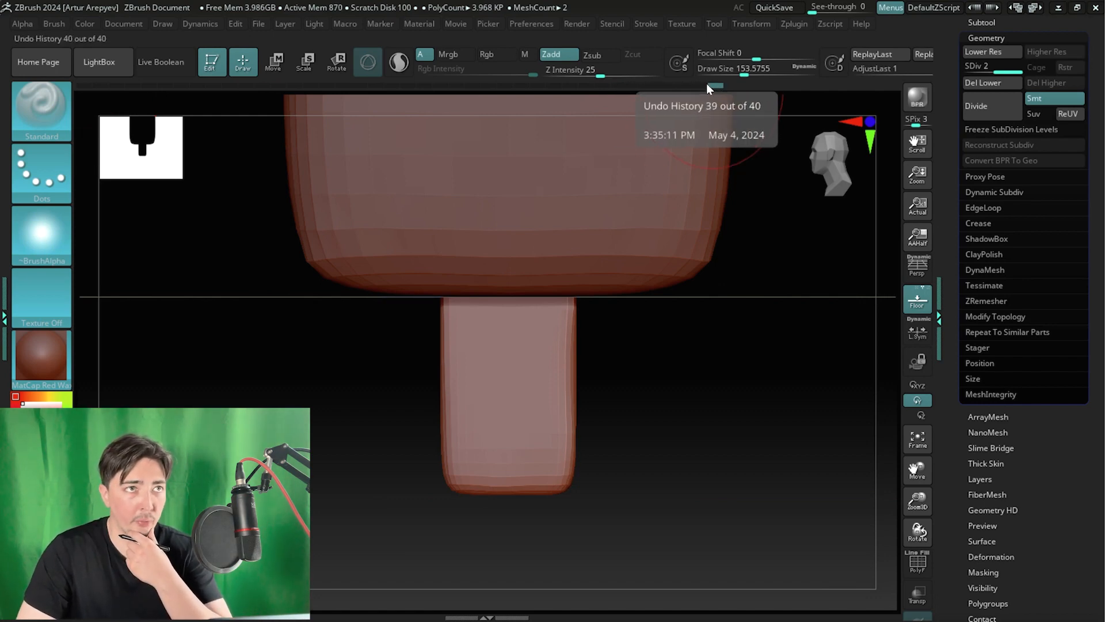
left_click_drag(715, 86, 706, 87)
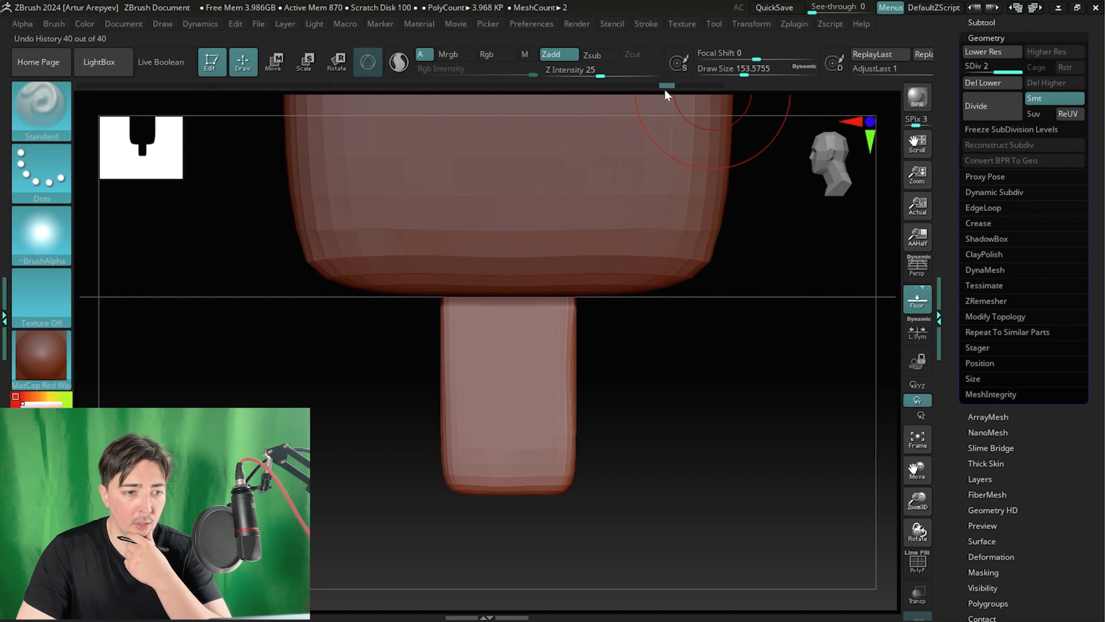
left_click_drag(474, 103, 422, 107)
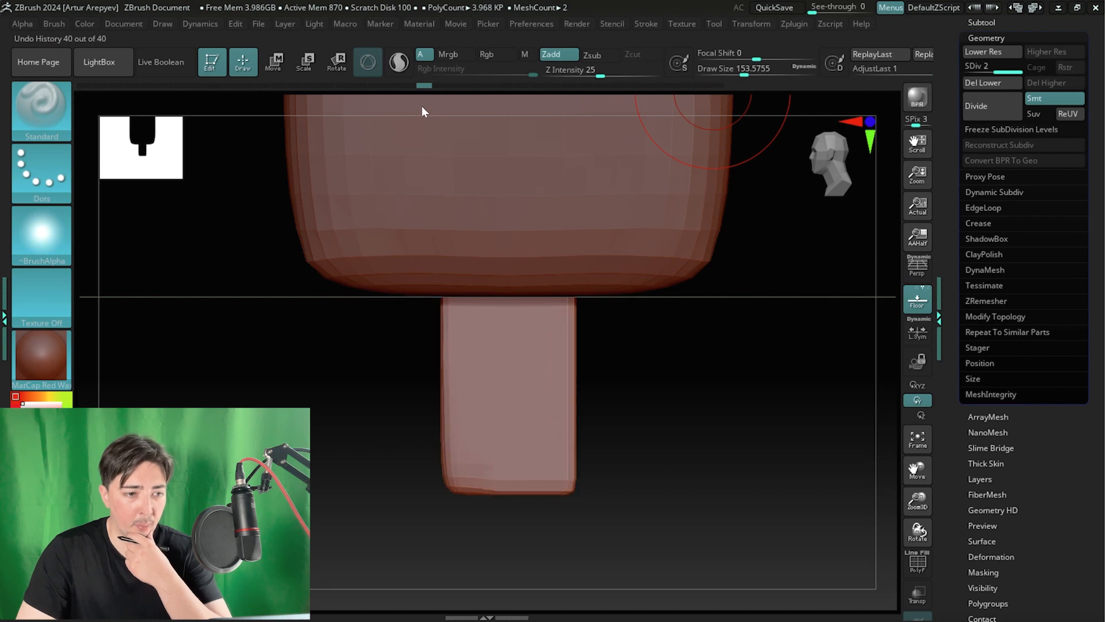
mouse_move(331, 109)
left_mouse_down()
mouse_move(280, 109)
mouse_move(351, 112)
left_mouse_up()
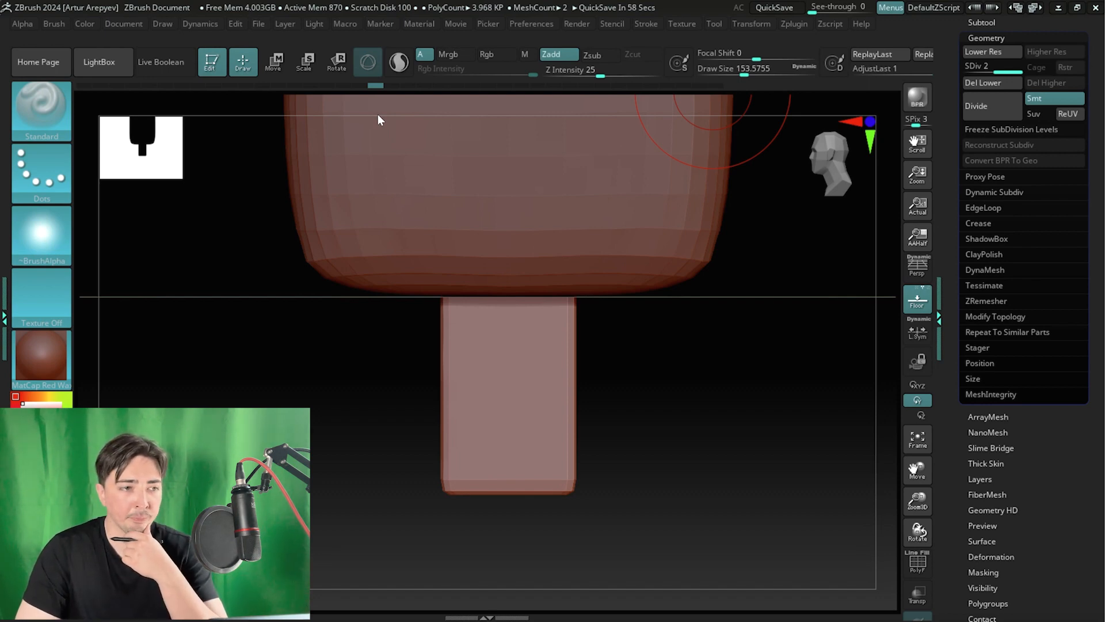
key("shift+d")
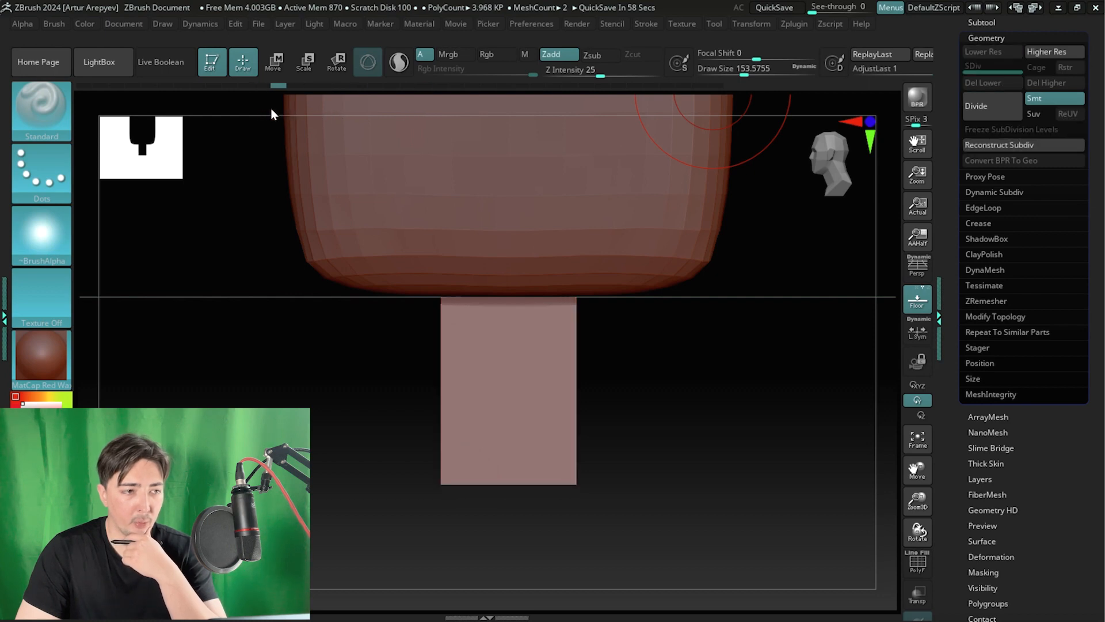
- Activate sculpting symmetry for the stick so brush strokes mirror across its wide face
left_click_drag(696, 383, 581, 390)
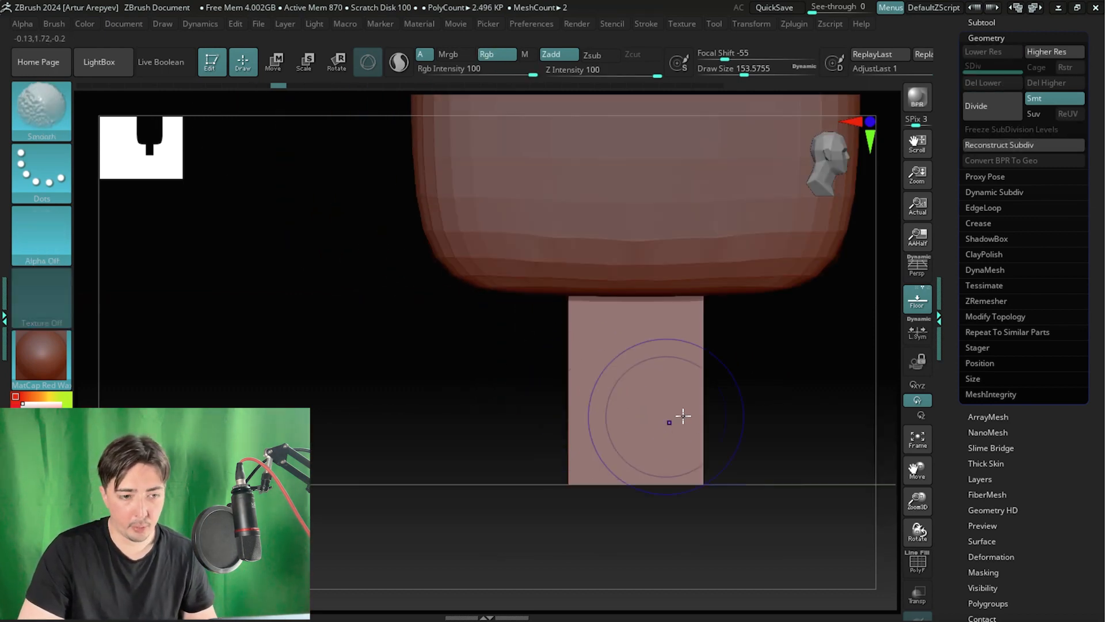
left_click_drag(745, 375, 678, 407, "alt")
left_click(751, 24)
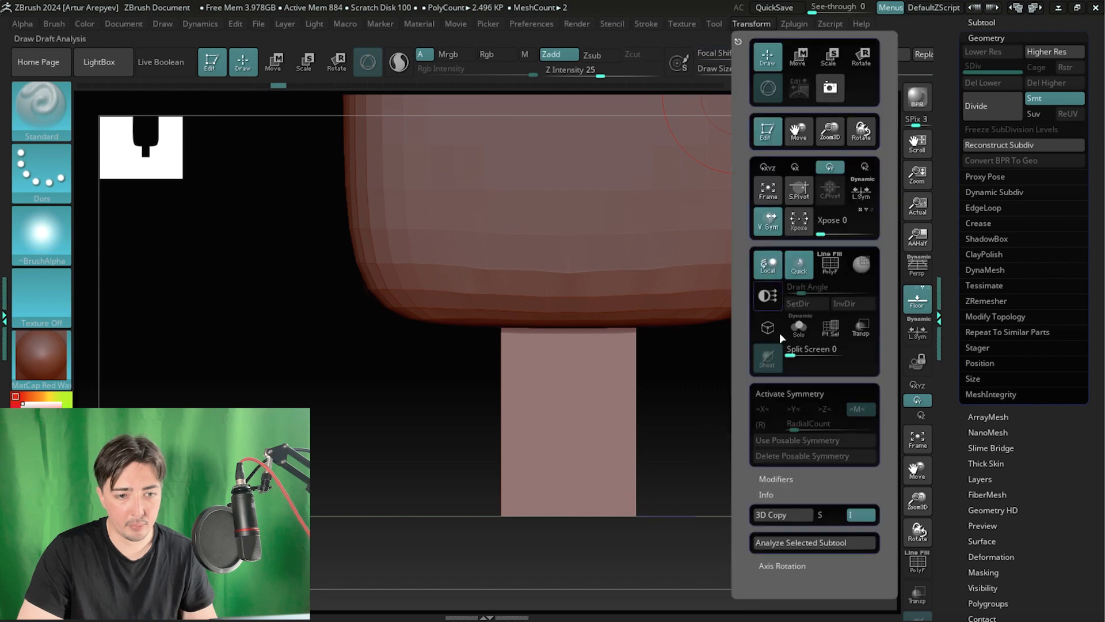
left_click(788, 394)
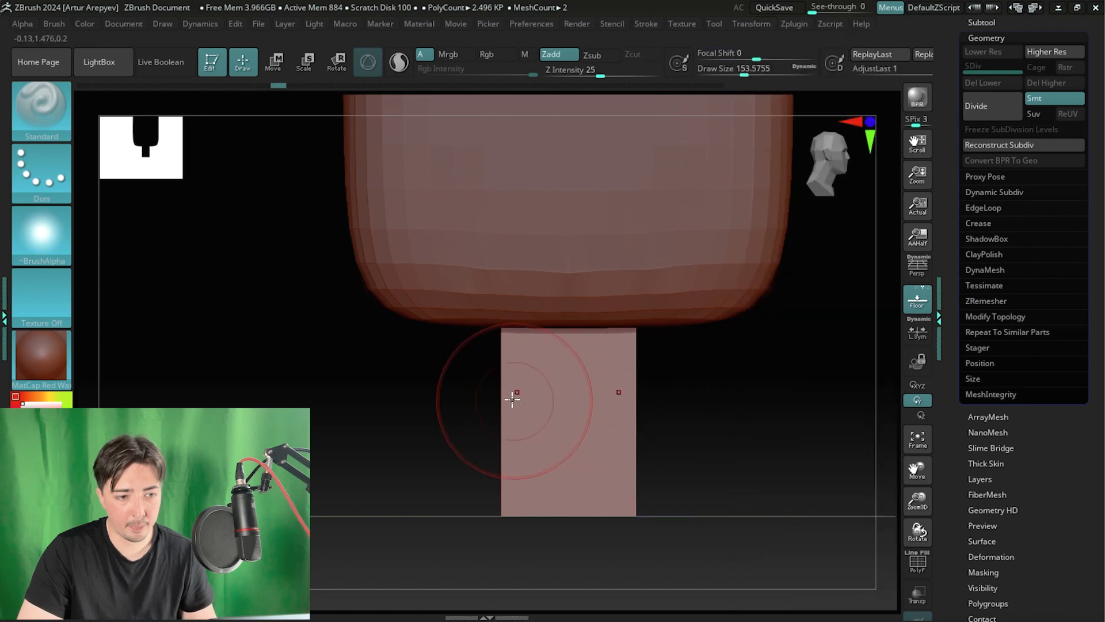
- Smooth the stick's side edges and bottom corners symmetrically into a soft, rounded shape
left_click(500, 345, "shift")
left_click(508, 399)
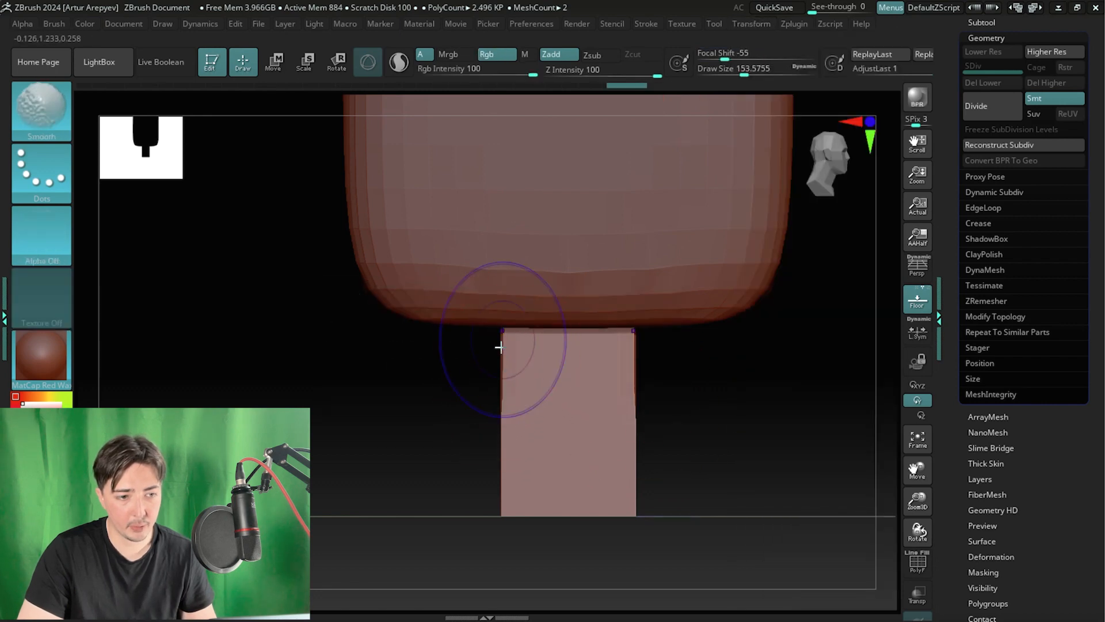
left_click_drag(499, 346, 496, 476, "shift")
left_click_drag(537, 513, 492, 510, "shift")
left_click_drag(480, 510, 646, 429)
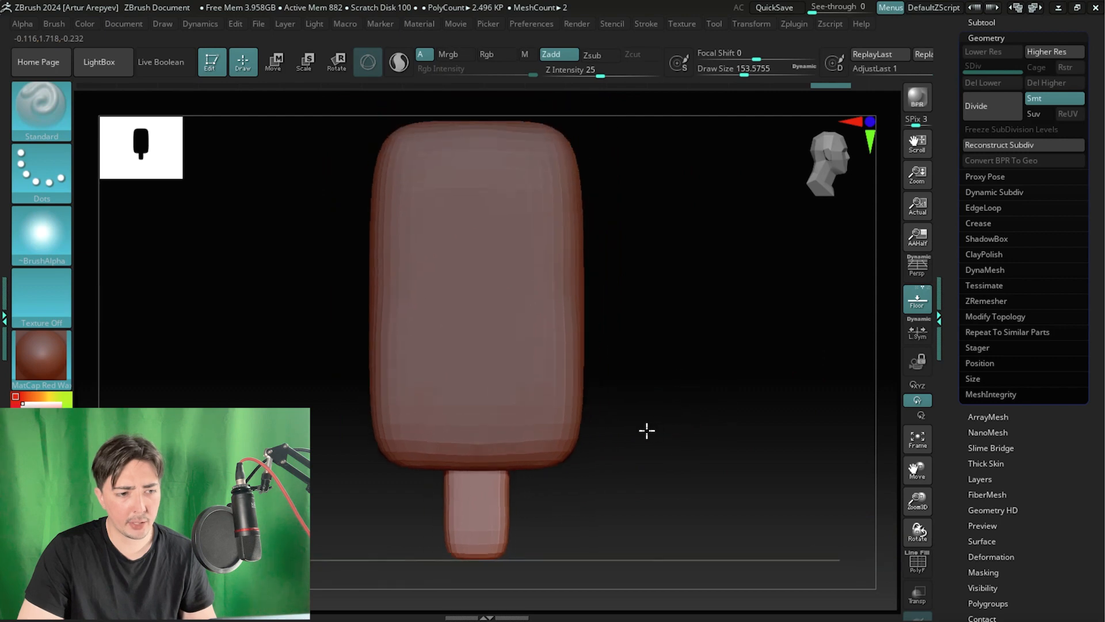
- Check the reference image and make the popsicle body the active subtool
mouse_move(675, 388)
left_mouse_down("alt")
mouse_move(681, 407)
mouse_move(646, 355)
mouse_move(627, 369)
mouse_move(671, 380)
left_mouse_up("alt")
key("alt+Tab")
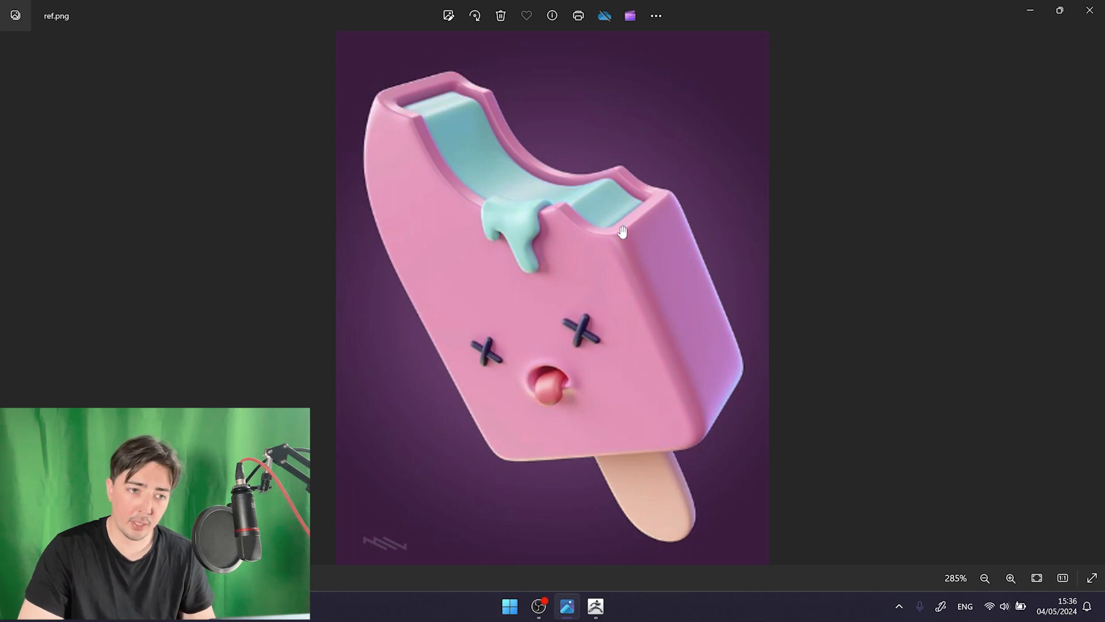
key("alt+Tab")
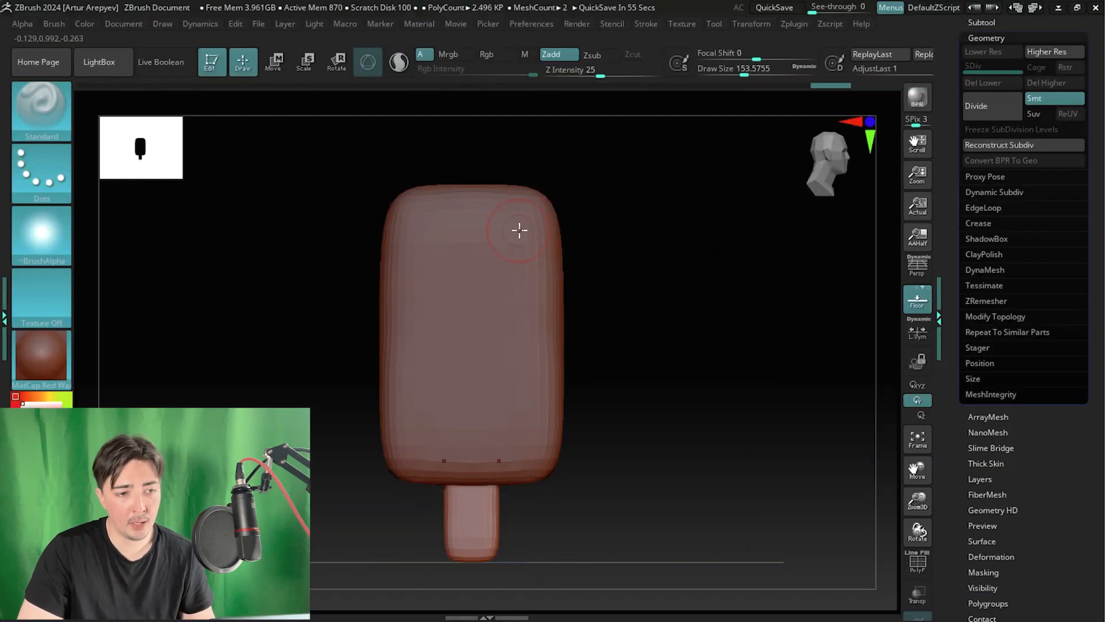
left_click(974, 24)
left_click(993, 76)
left_click_drag(698, 255, 707, 285, "alt")
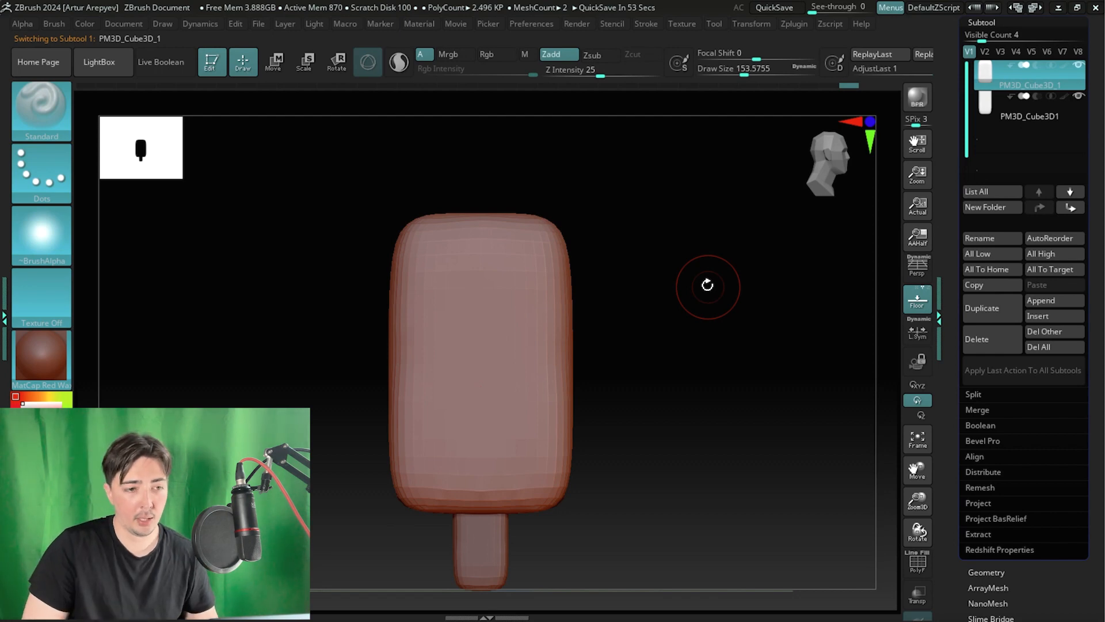
- Try rectangular masks at several heights across the popsicle body, clearing each one
mouse_move(292, 255)
left_mouse_down("alt")
mouse_move(333, 262)
mouse_move(320, 260)
left_mouse_up("alt")
right_click(328, 263)
key("ctrl")
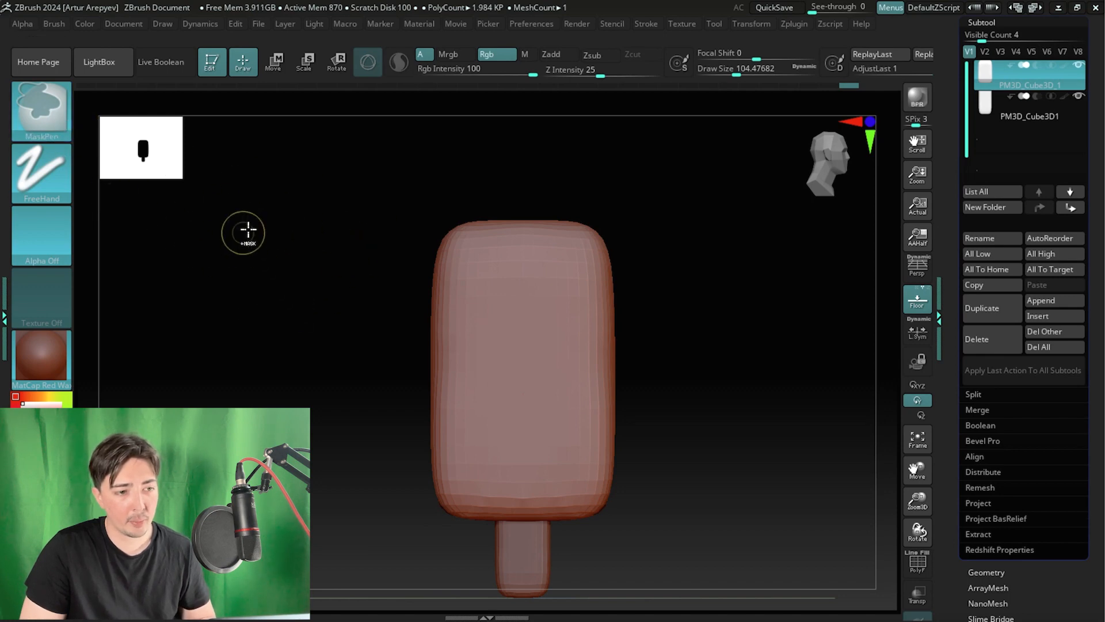
left_click_drag(281, 199, 508, 382, "ctrl")
left_click_drag(334, 406, 587, 409, "ctrl")
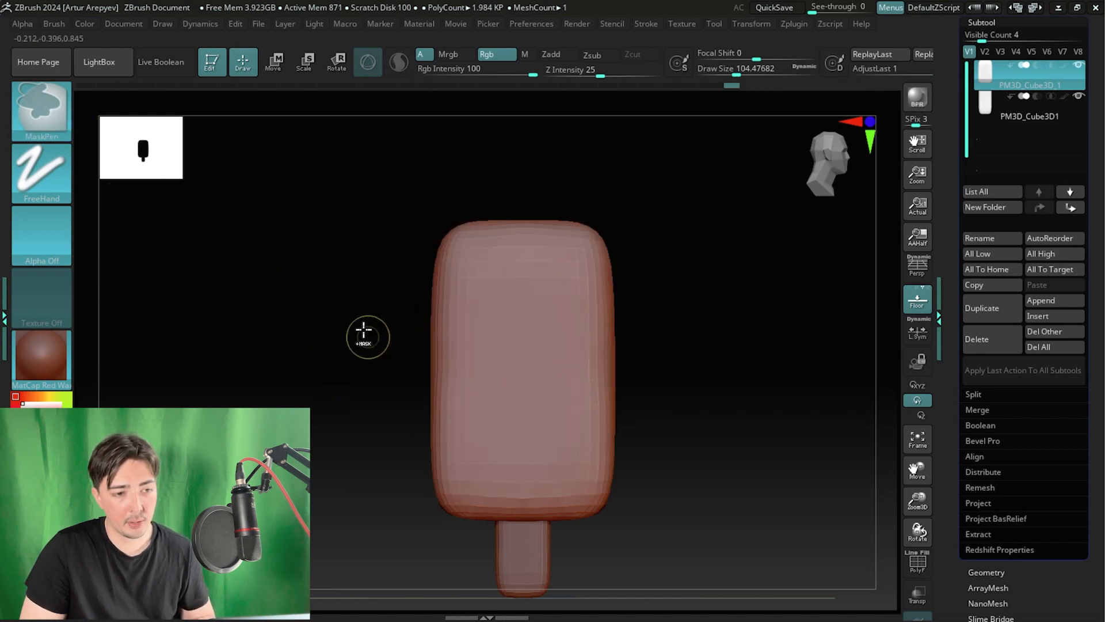
left_click_drag(390, 267, 625, 343, "ctrl")
left_click_drag(398, 215, 593, 272, "ctrl")
left_click_drag(401, 183, 424, 208, "ctrl")
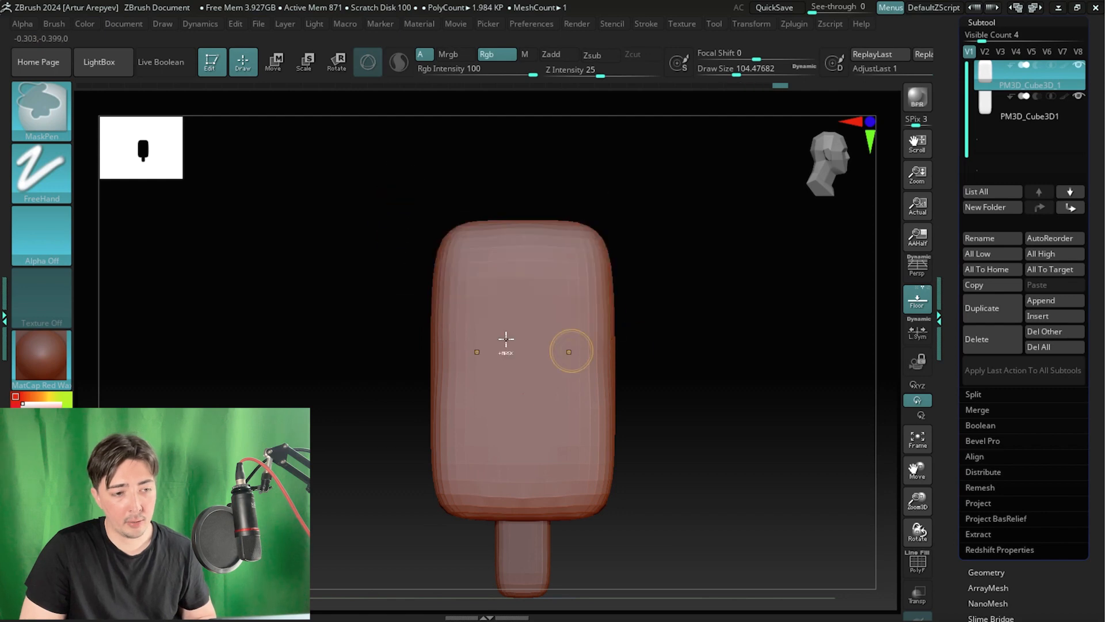
left_click_drag(326, 311, 662, 437, "ctrl")
left_click_drag(304, 295, 655, 407, "ctrl")
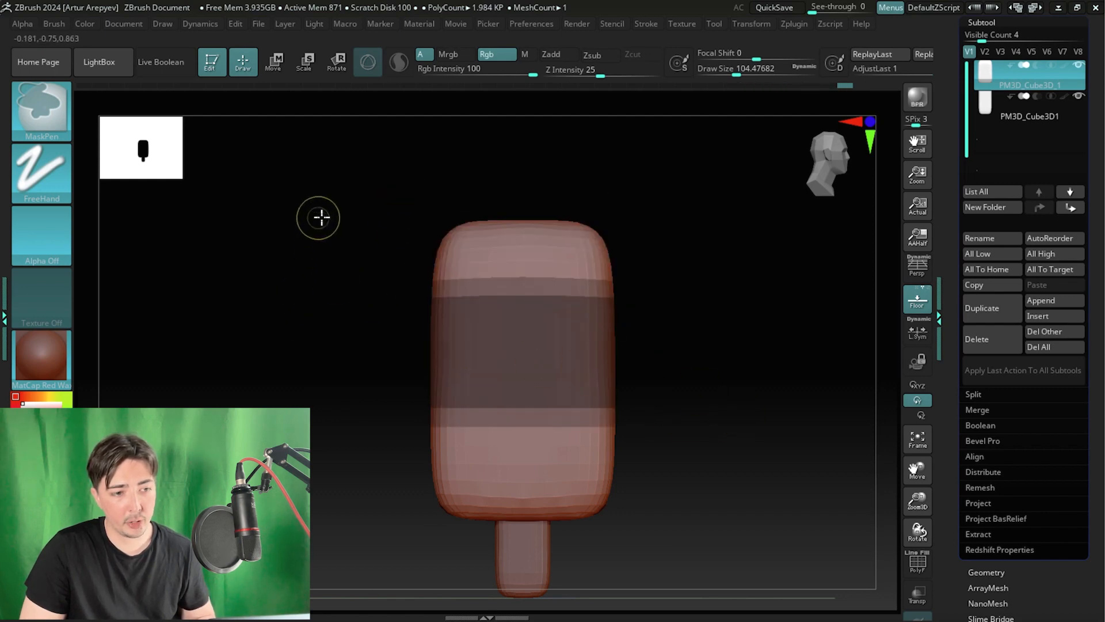
left_click_drag(320, 217, 702, 327, "ctrl")
left_click_drag(290, 316, 315, 366, "ctrl")
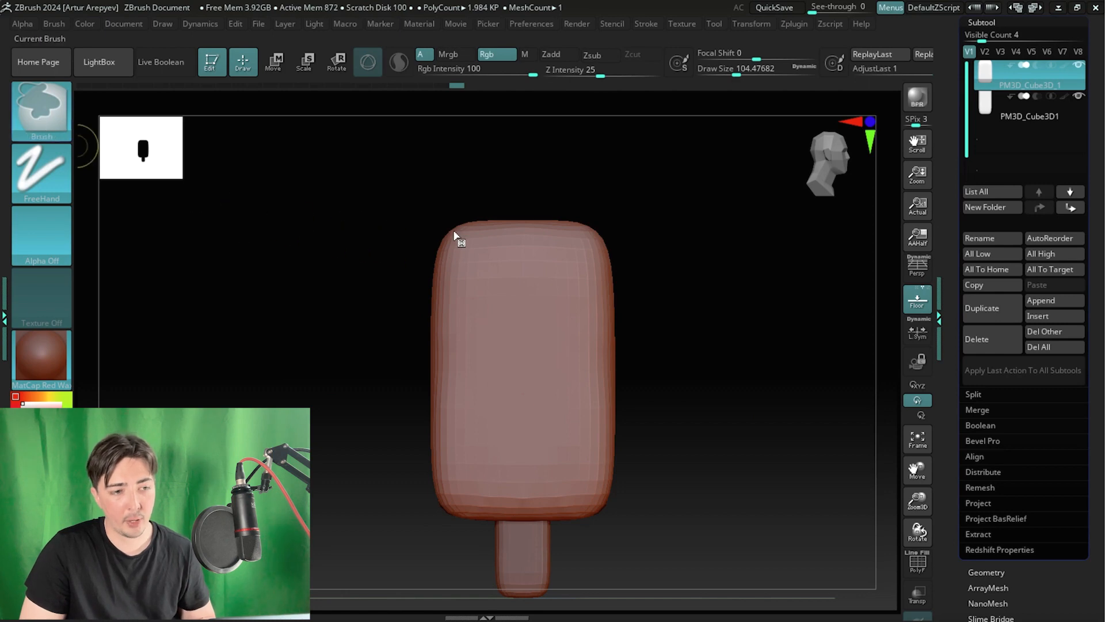
left_click_drag(386, 177, 693, 483, "ctrl")
left_click_drag(327, 285, 377, 343, "ctrl")
left_click_drag(648, 202, 534, 295, "ctrl")
left_click_drag(390, 197, 172, 198, "ctrl")
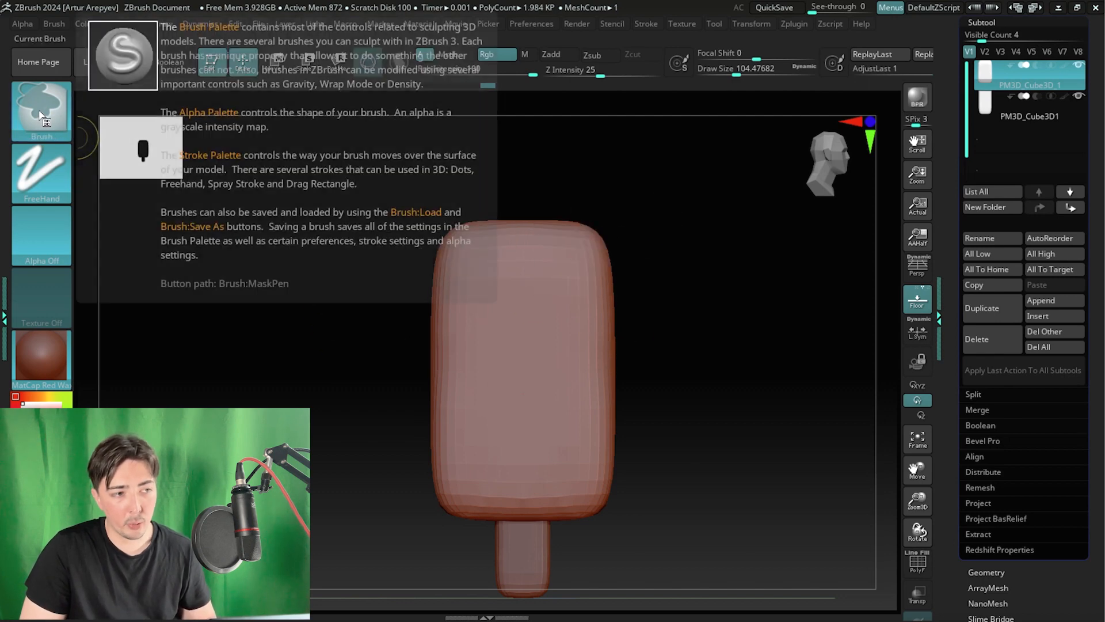
- Change the masking brush from MaskPen to MaskLasso
left_click(36, 118)
left_click(40, 114)
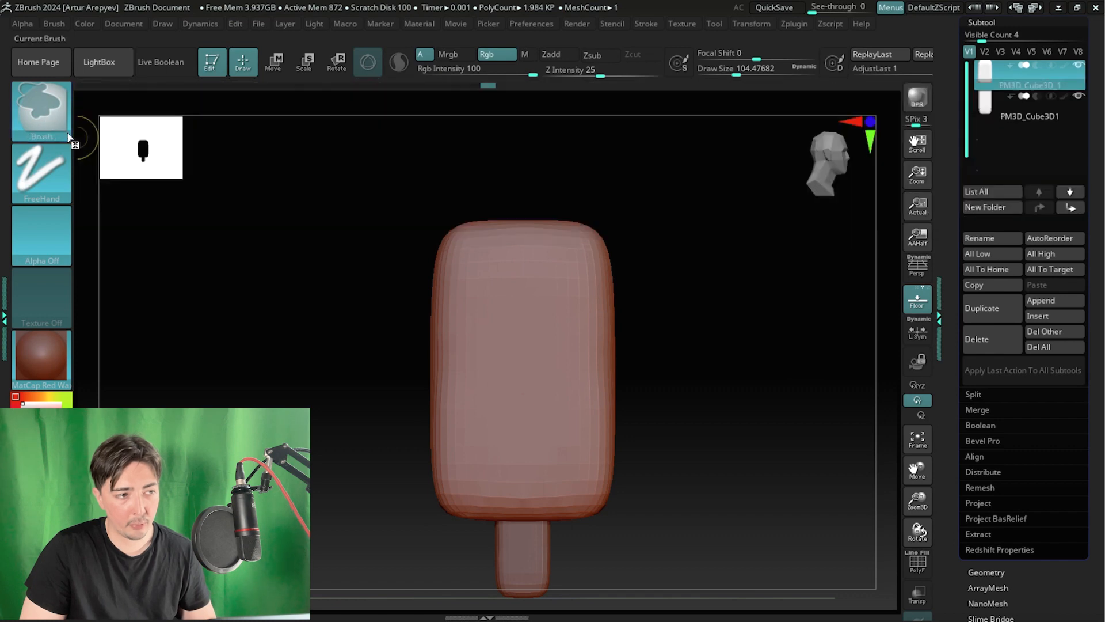
left_click(40, 114)
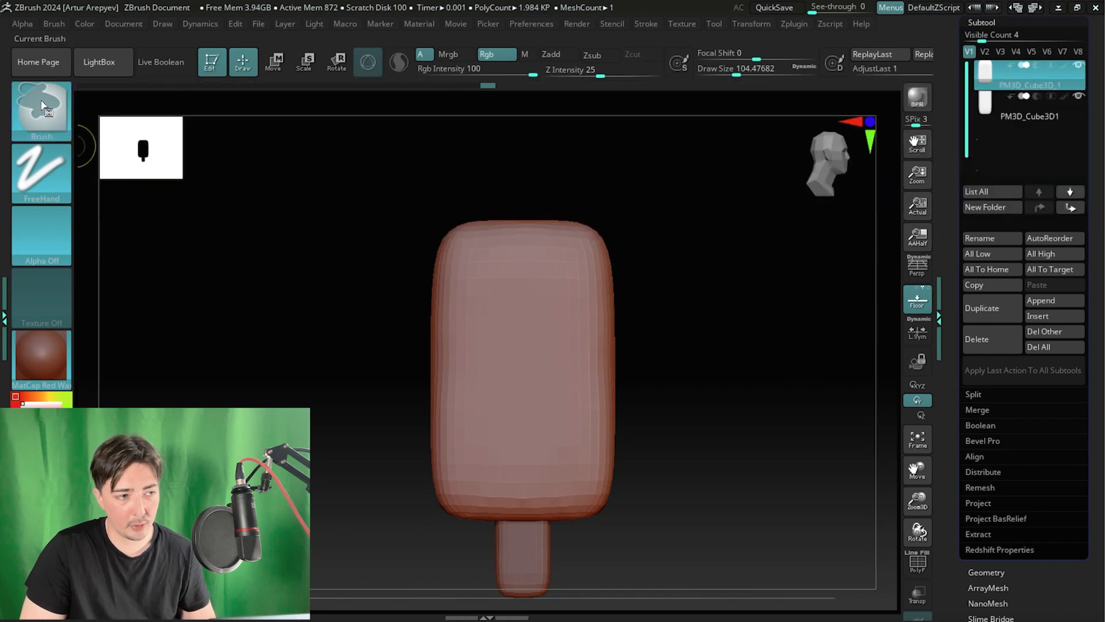
left_click(42, 114)
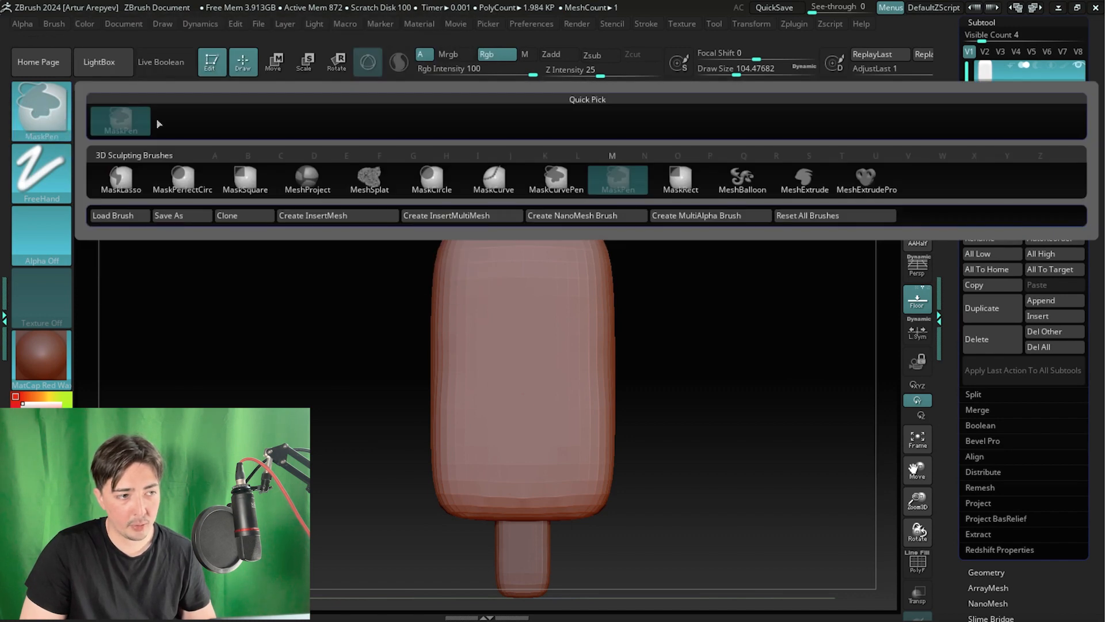
left_click(119, 192)
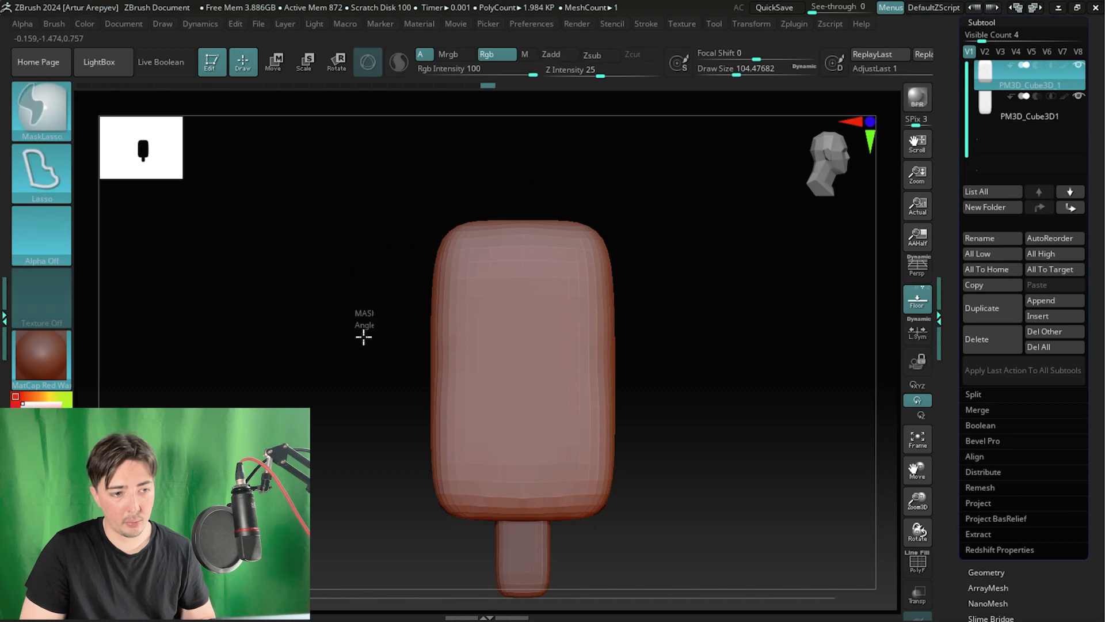
- Try a lasso mask on the popsicle's upper body, clear it, and study the bite outline in the reference image
mouse_move(364, 336)
left_mouse_down("ctrl")
mouse_move(476, 346)
mouse_move(357, 282)
left_mouse_up("ctrl")
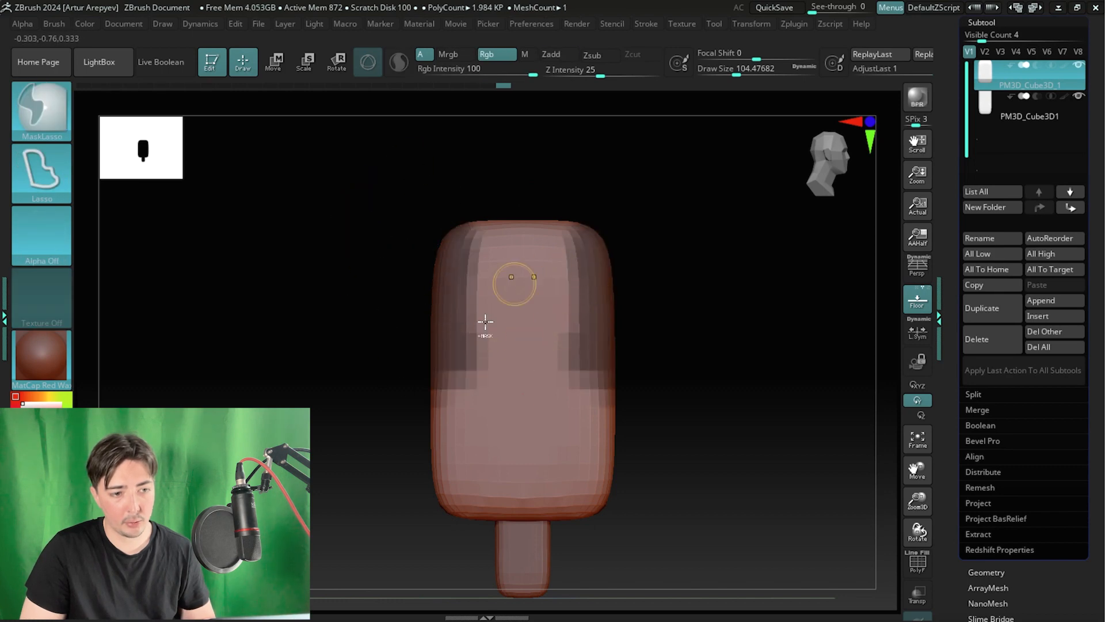
key("ctrl+shift+a")
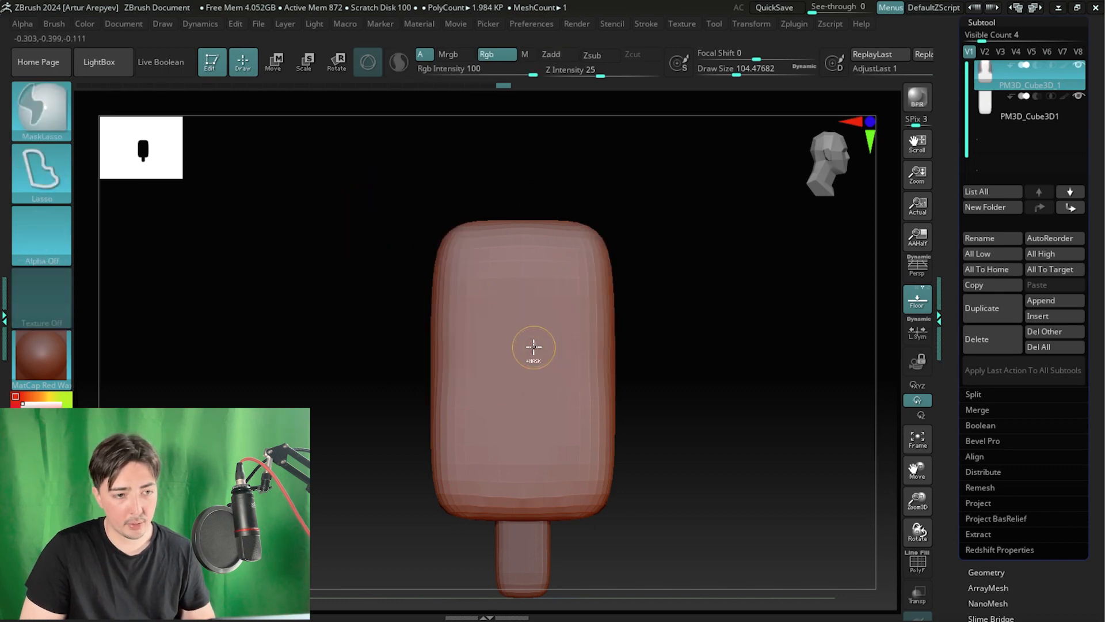
key("alt+Tab")
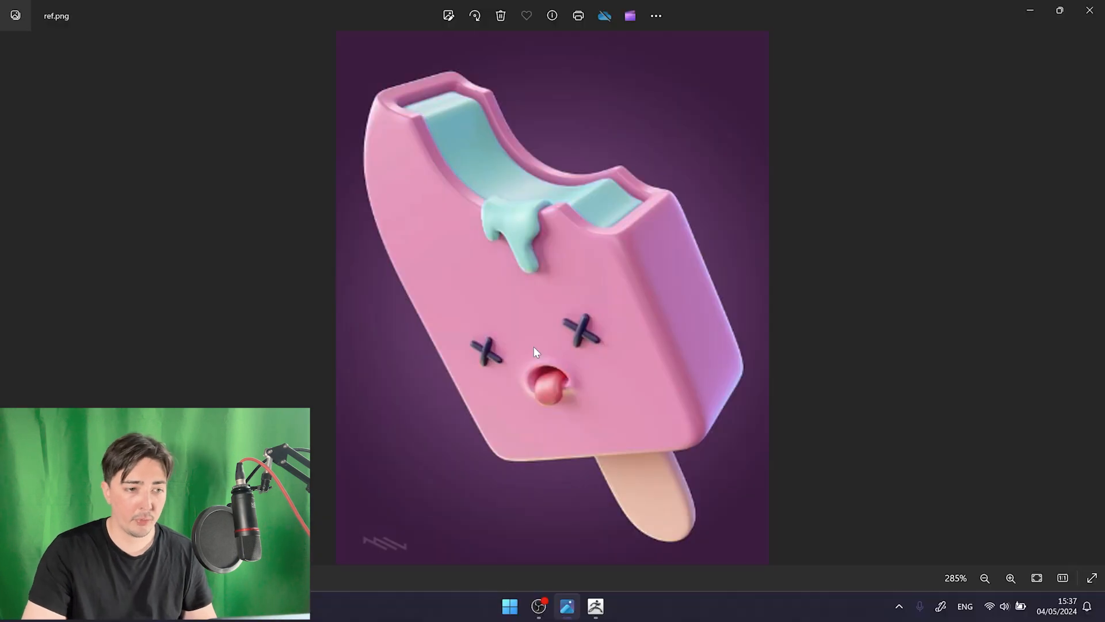
scroll(482, 223, "up", 3)
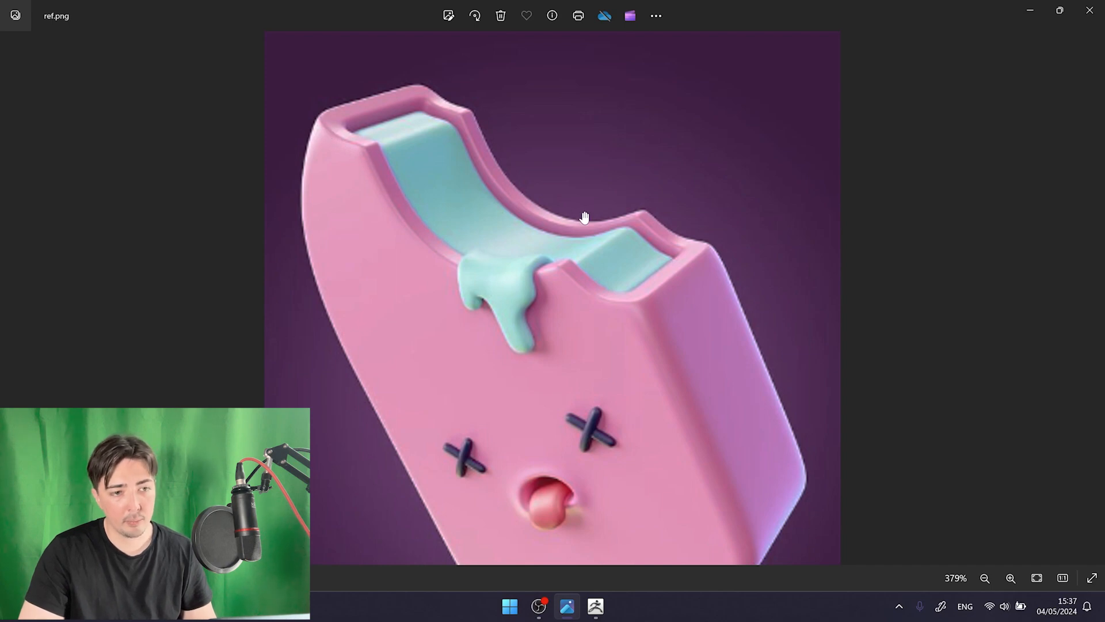
key("alt+Tab")
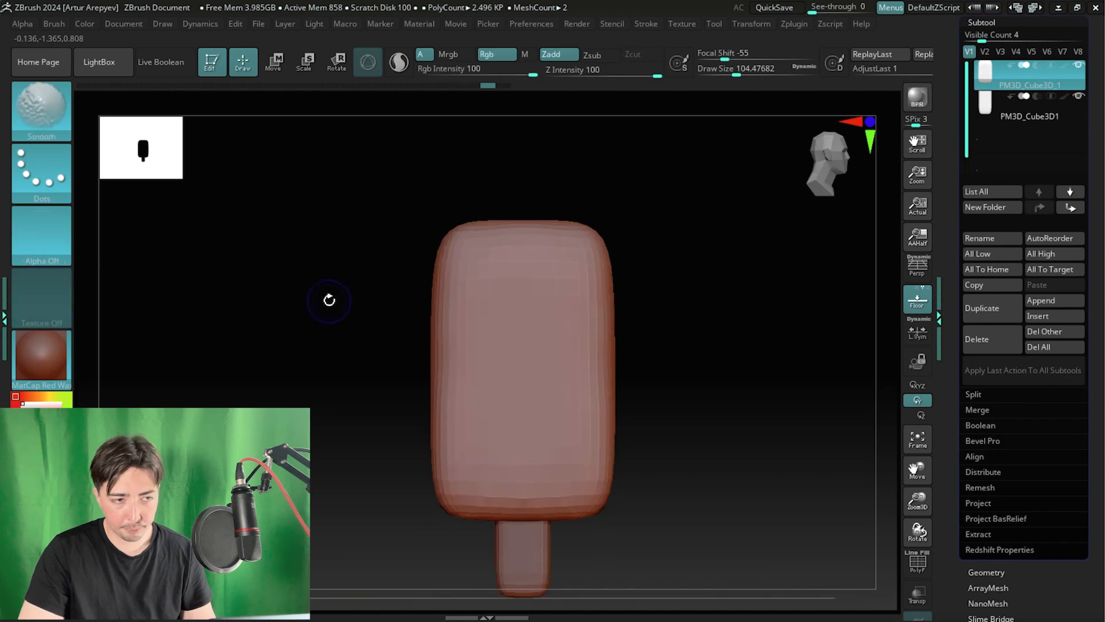
- Turn off sculpting symmetry for the popsicle body
left_click_drag(389, 316, 341, 311, "alt")
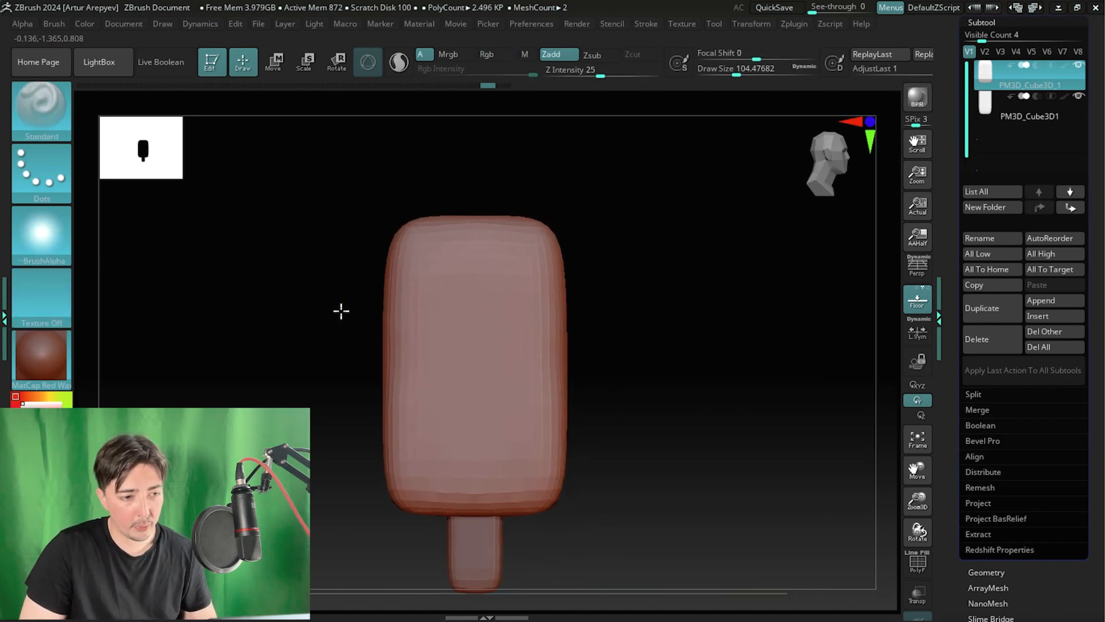
key("ctrl")
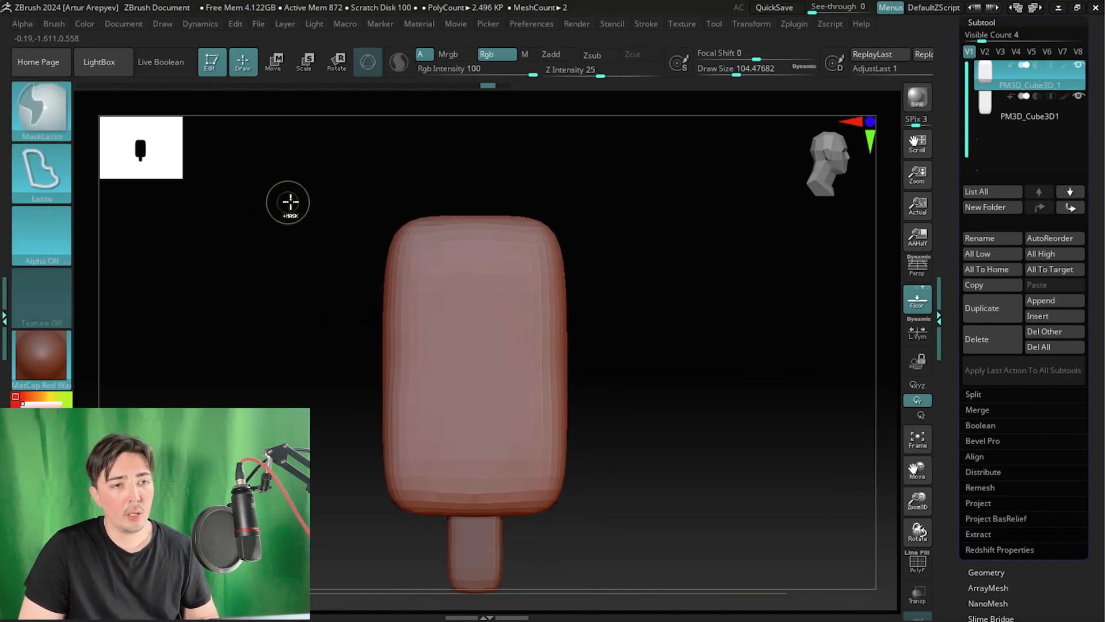
left_click(744, 25)
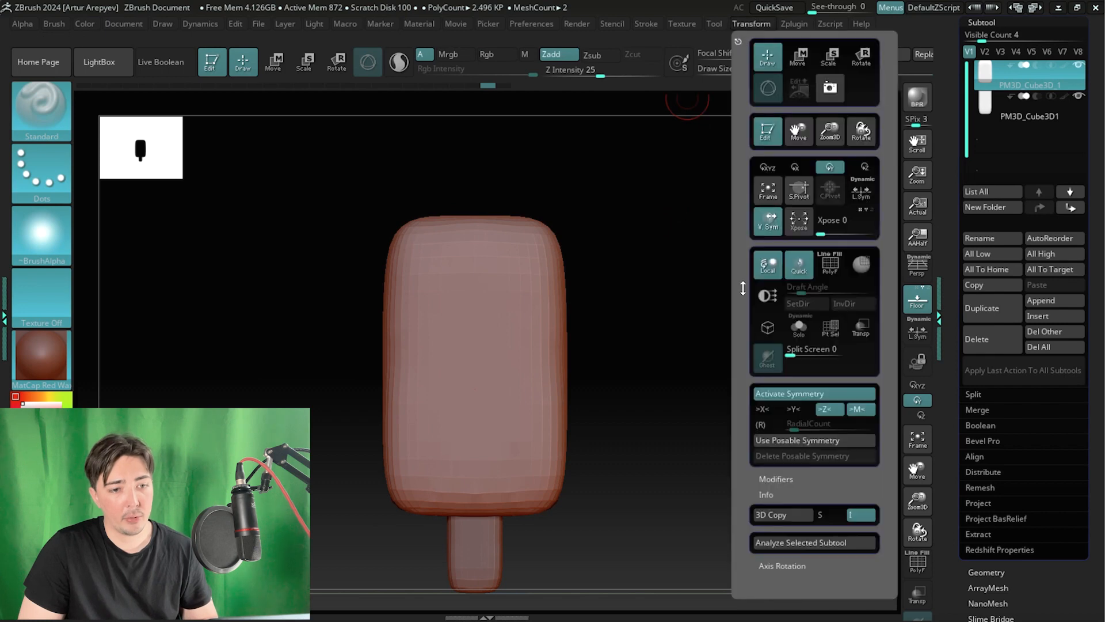
left_click(789, 395)
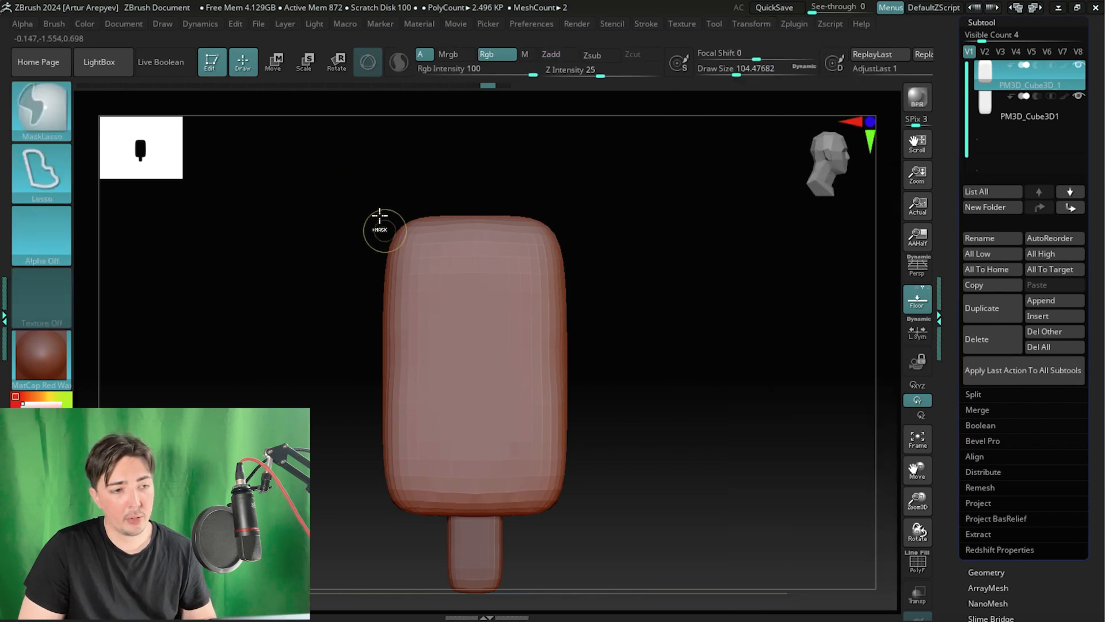
- Try a lasso mask with a bite-shaped lower edge across the popsicle's top and clear it
mouse_move(348, 193)
left_mouse_down("ctrl")
mouse_move(365, 270)
mouse_move(438, 269)
mouse_move(506, 323)
mouse_move(540, 301)
mouse_move(580, 313)
mouse_move(614, 204)
mouse_move(507, 144)
left_mouse_up("ctrl")
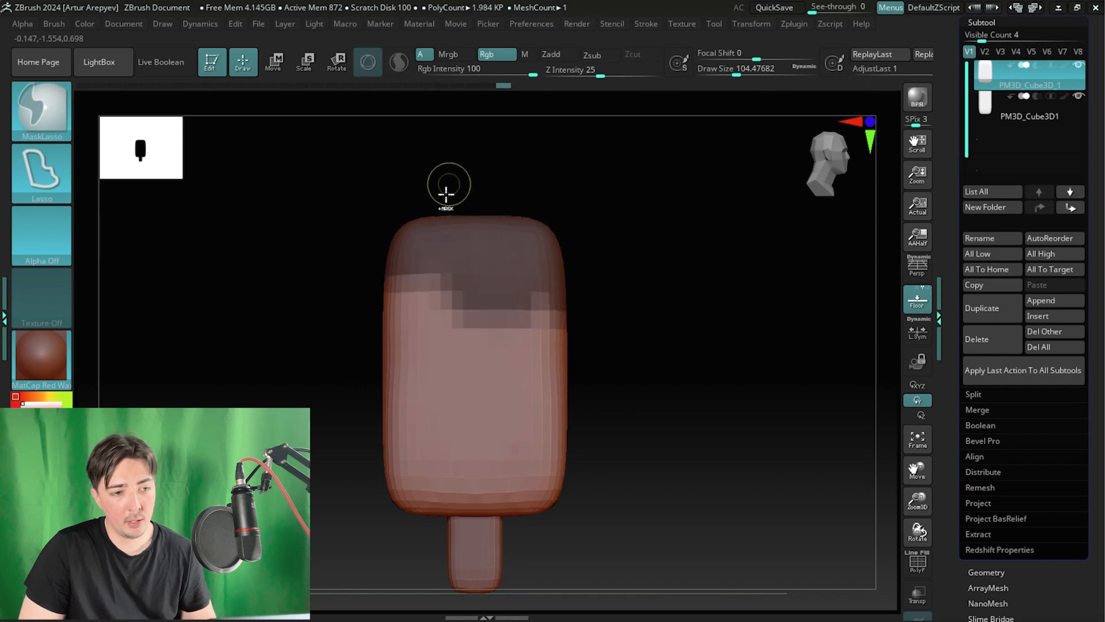
mouse_move(624, 198)
left_mouse_down()
mouse_move(489, 193)
mouse_move(602, 189)
mouse_move(620, 226)
mouse_move(734, 178)
mouse_move(720, 331)
left_mouse_up()
left_click_drag(729, 277, 660, 230)
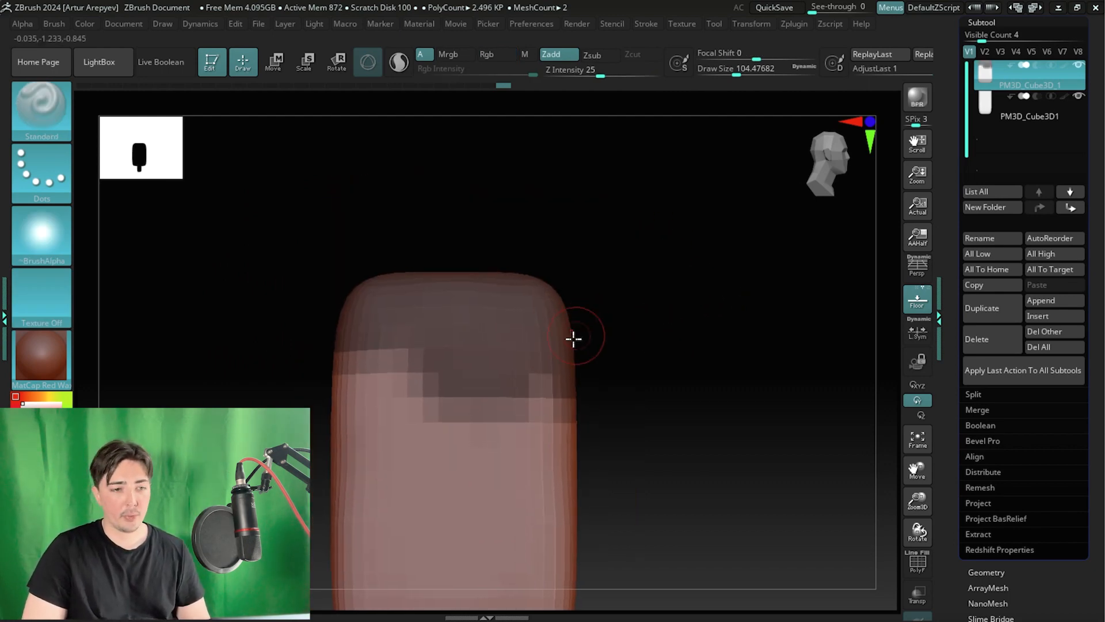
left_click_drag(577, 343, 641, 285, "alt")
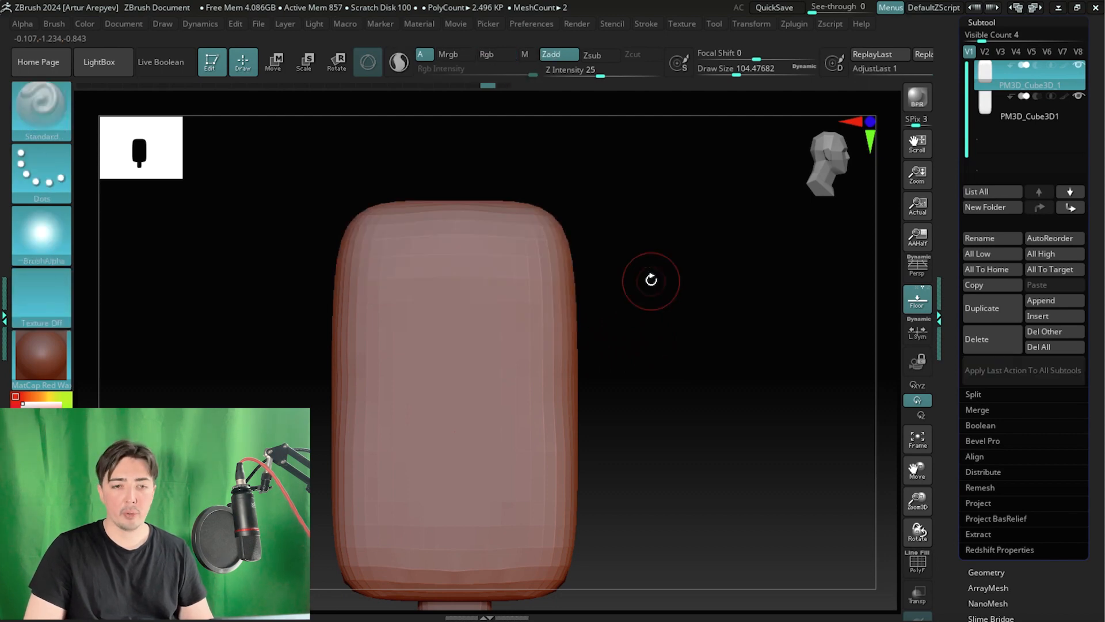
- Subdivide the popsicle body twice to reach subdivision level 4
left_click(985, 572)
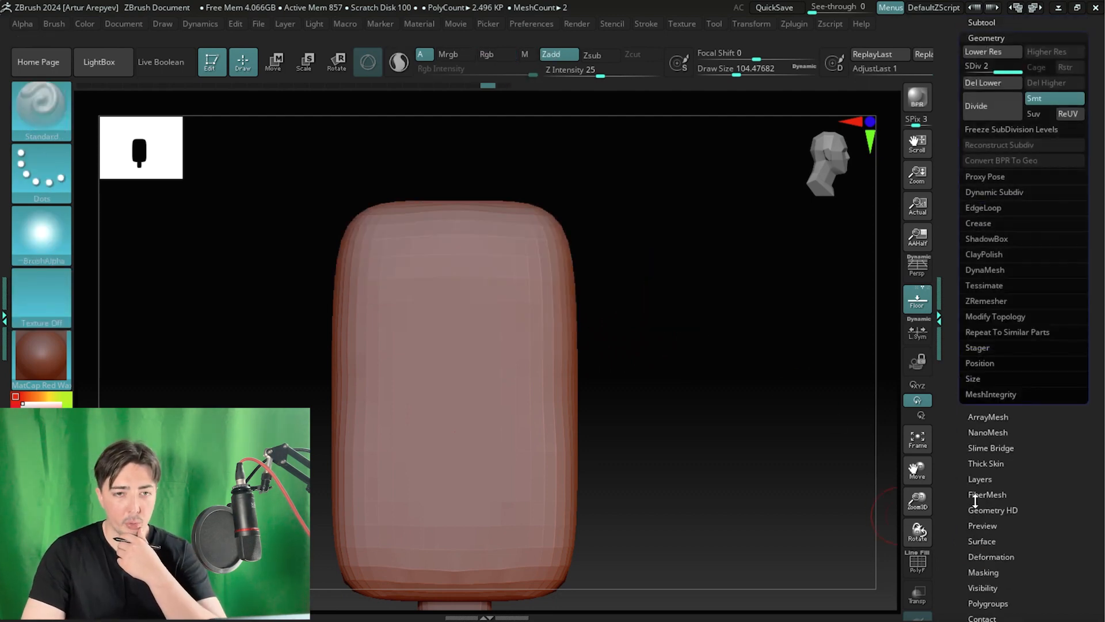
left_click(992, 118)
left_click(992, 118)
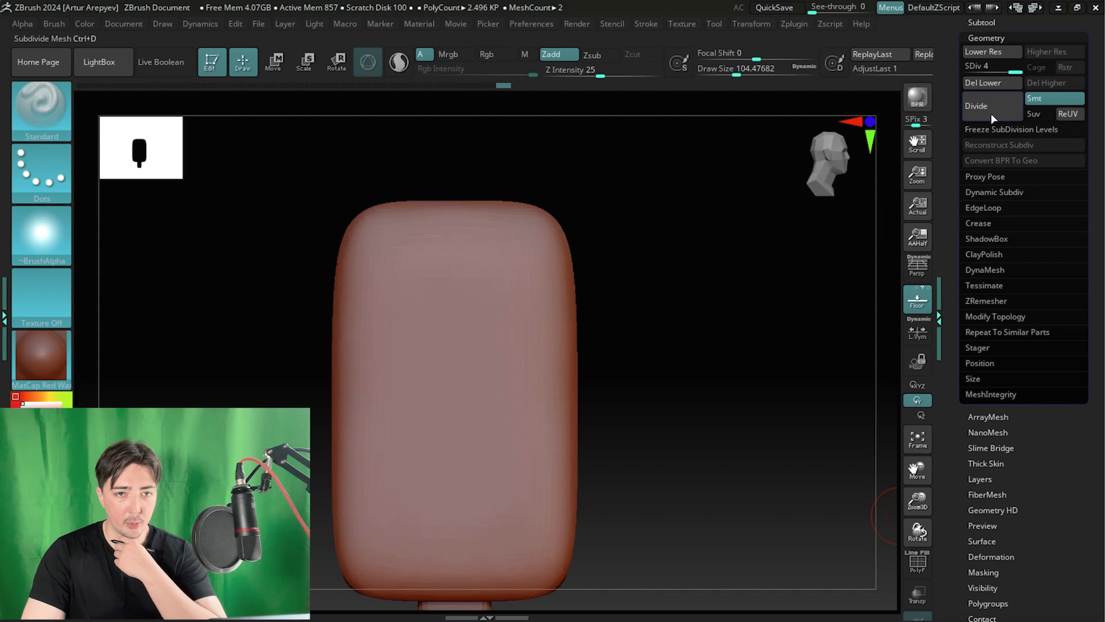
- Try the bite-shaped lasso mask on the subdivided popsicle top and clear it
mouse_move(314, 194)
left_mouse_down("ctrl")
mouse_move(373, 277)
mouse_move(409, 269)
mouse_move(489, 316)
mouse_move(666, 300)
mouse_move(599, 173)
left_mouse_up("ctrl")
mouse_move(621, 248)
left_mouse_down()
mouse_move(655, 243)
mouse_move(674, 262)
left_mouse_up()
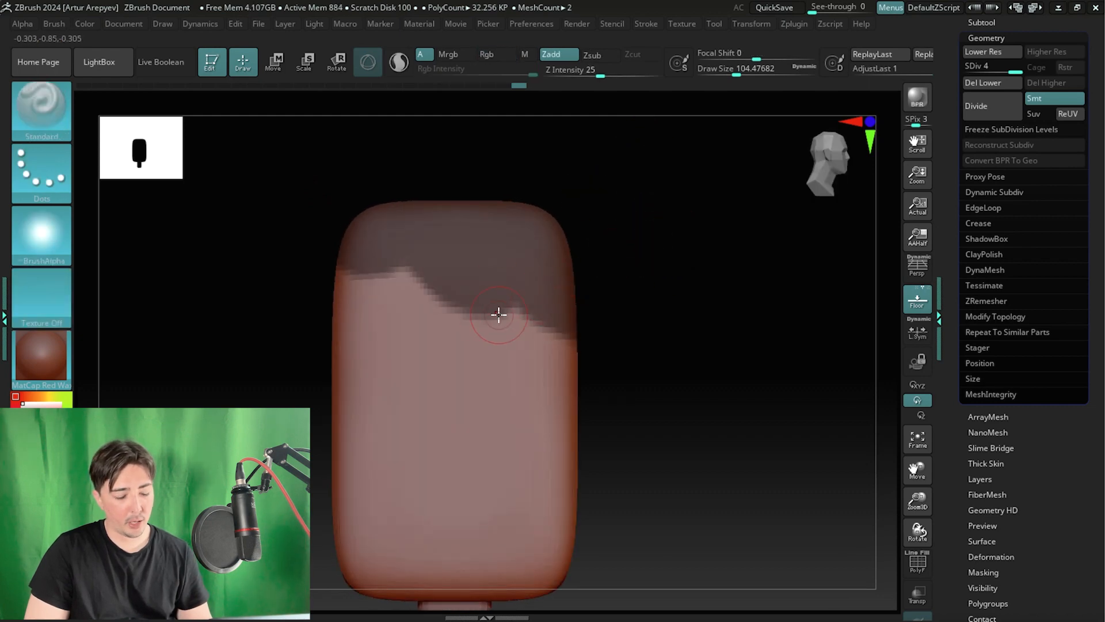
key("ctrl+shift+a")
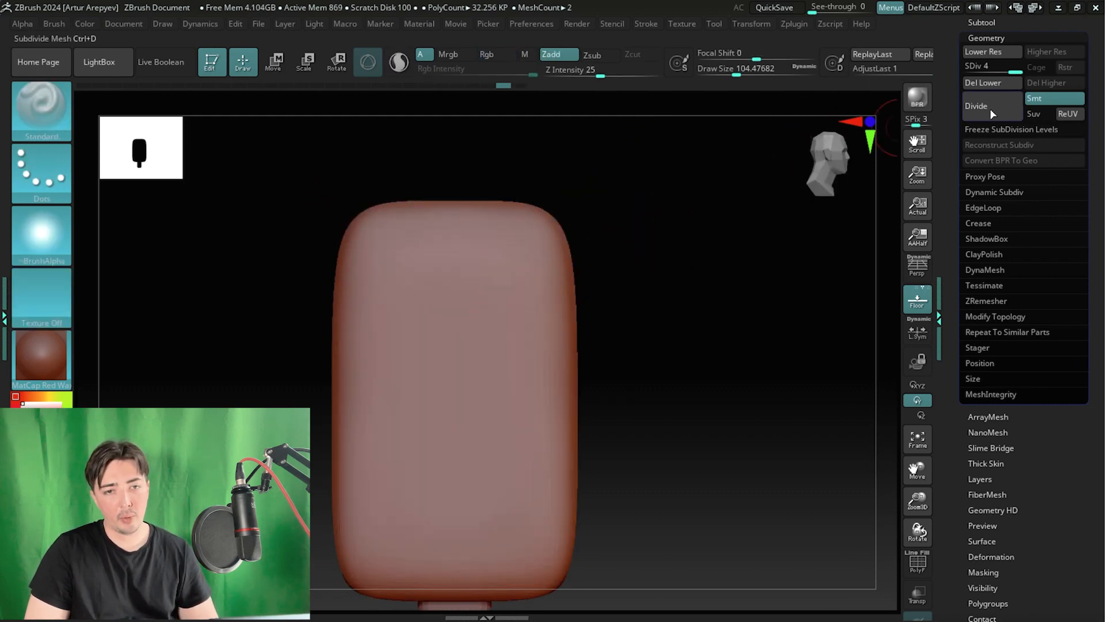
- Raise the popsicle body to subdivision level 5 and clear the trial lasso mask from its top
mouse_move(323, 175)
left_mouse_down("ctrl")
mouse_move(383, 291)
mouse_move(512, 351)
mouse_move(659, 308)
mouse_move(632, 274)
mouse_move(727, 276)
mouse_move(770, 264)
left_mouse_up("ctrl")
key("ctrl+shift+a")
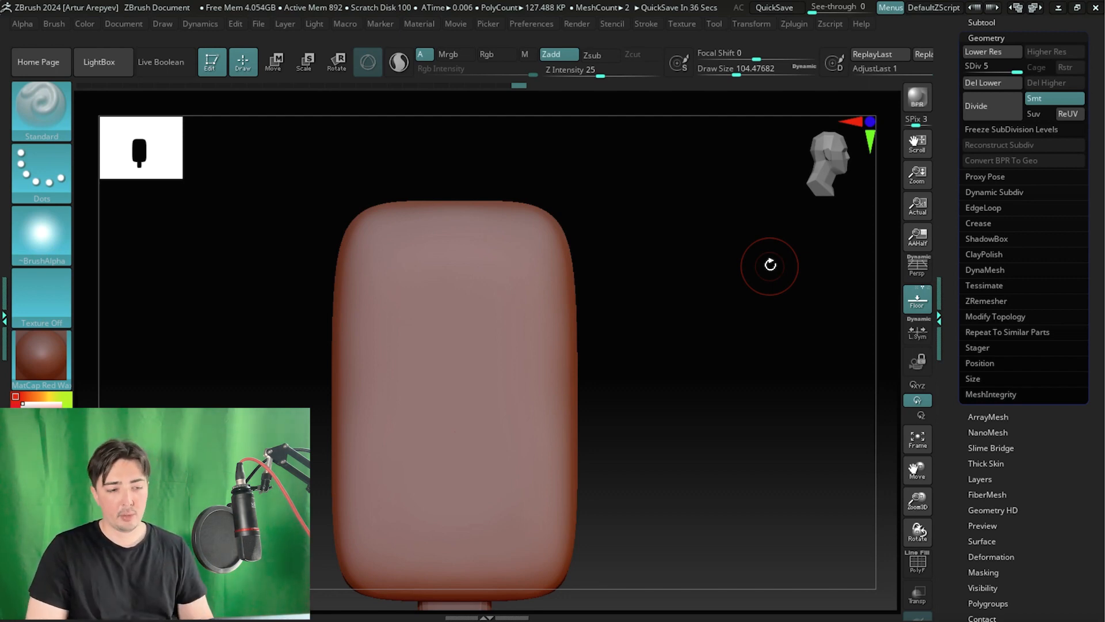
left_click_drag(251, 257, 294, 293, "alt")
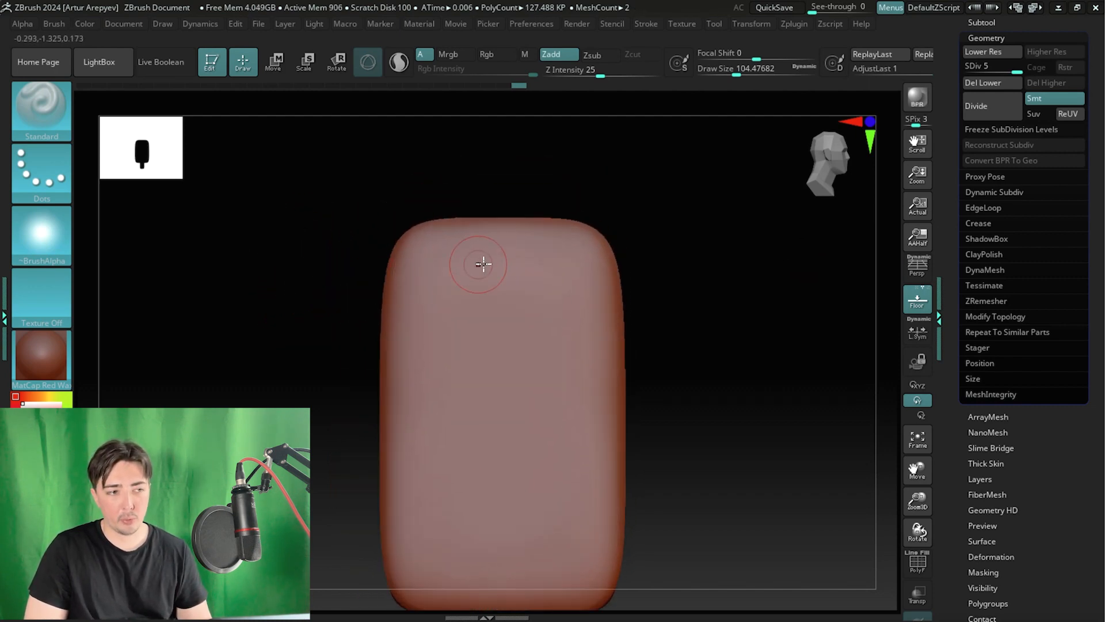
- Compare the popsicle's upper body with the bite edge and inner filling in the reference image
key("ctrl")
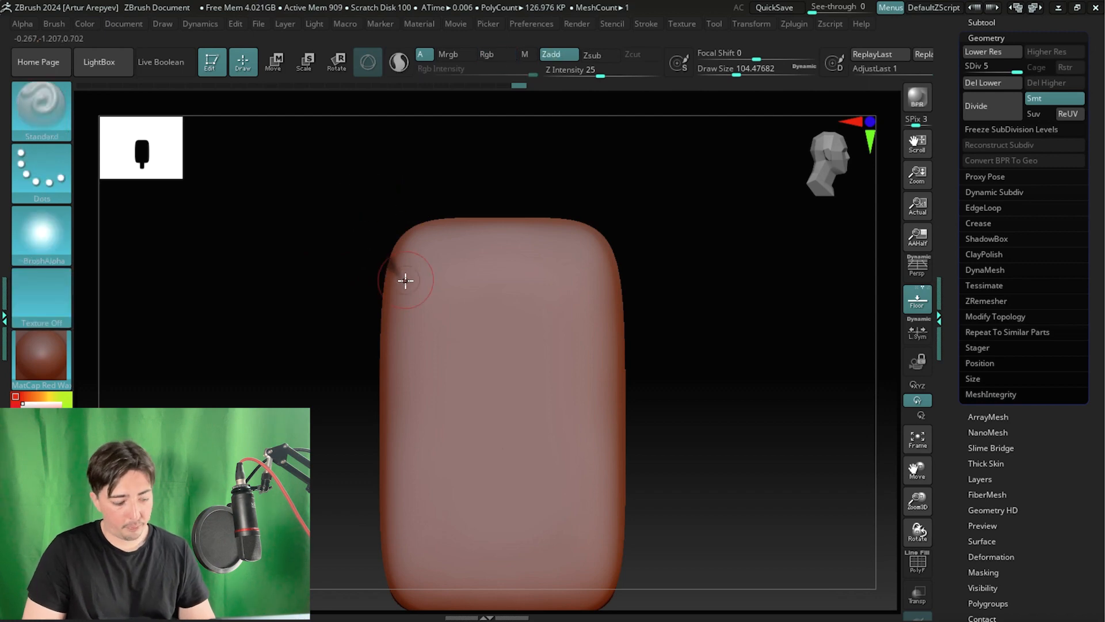
key("ctrl")
key("alt+Tab")
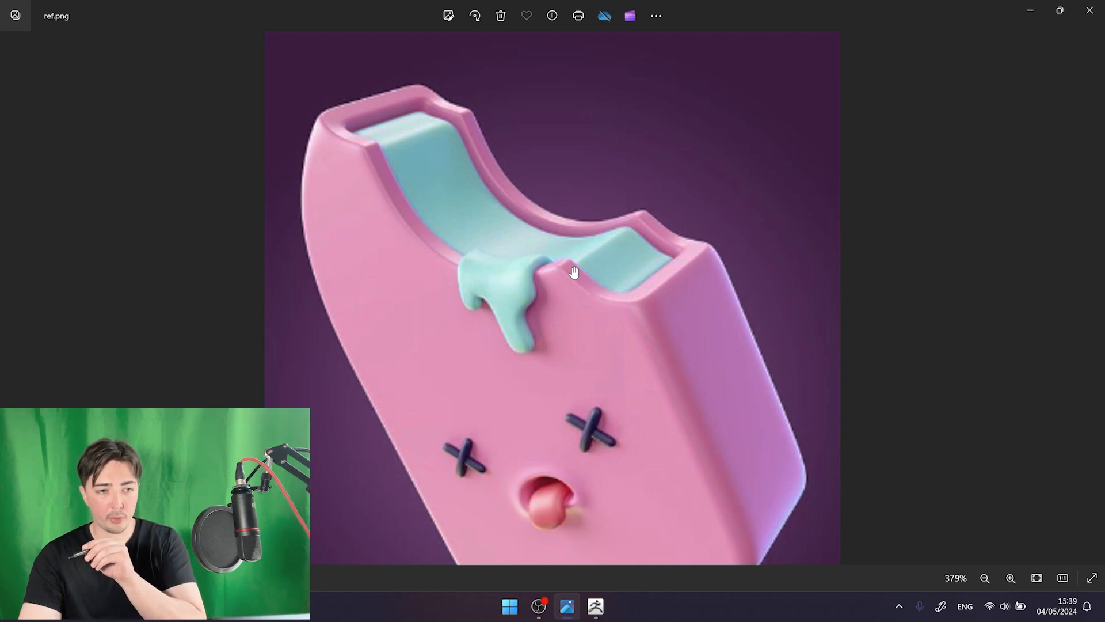
key("alt+Tab")
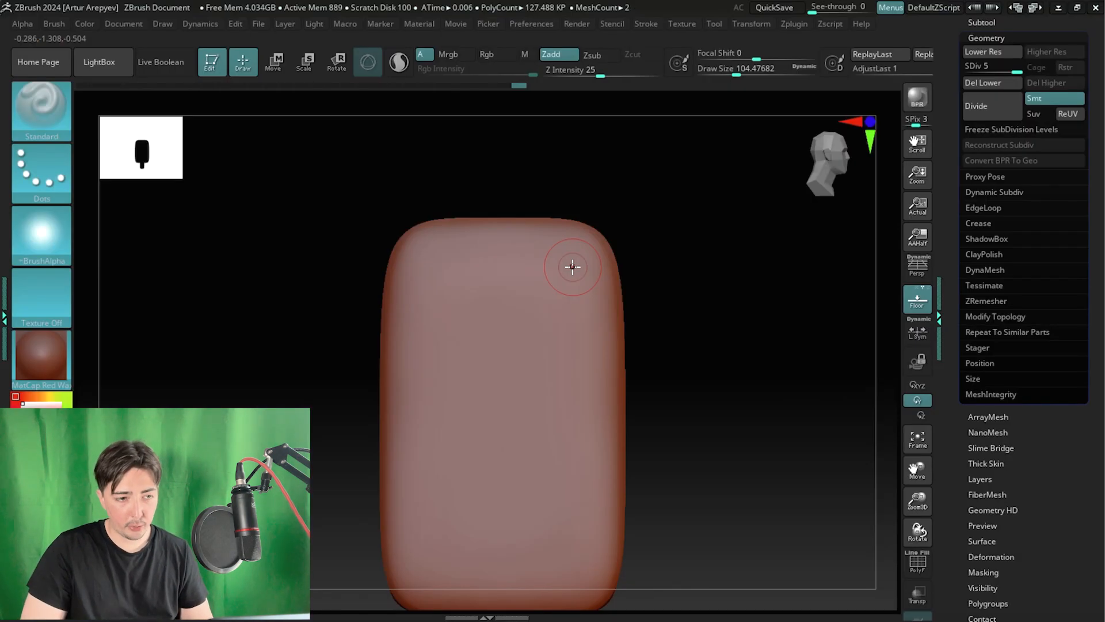
left_click_drag(572, 266, 716, 257)
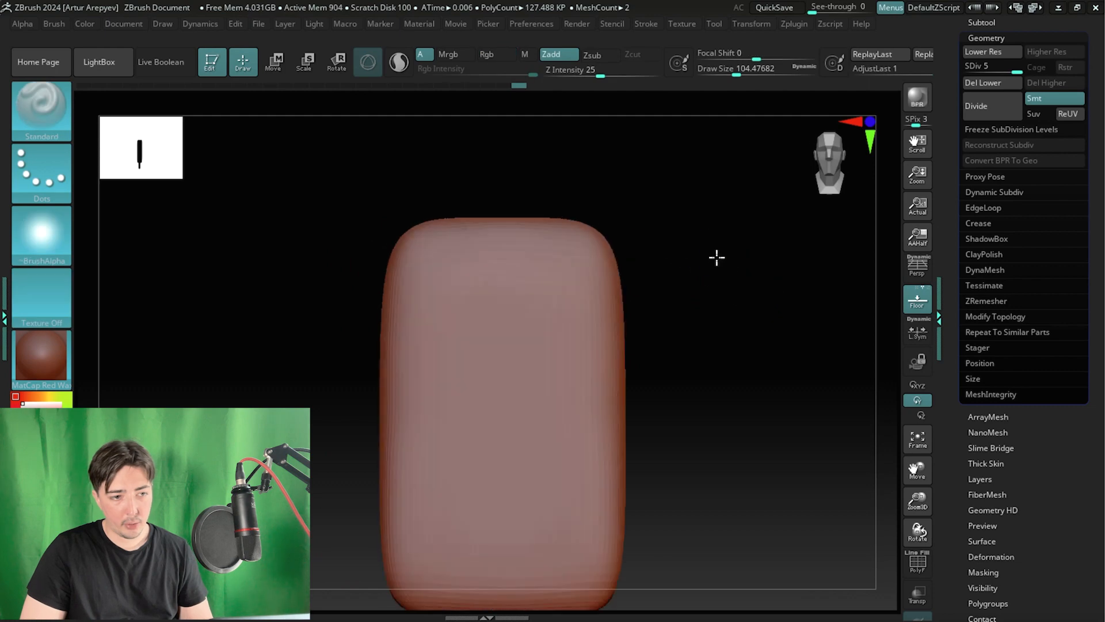
- Try bite-shaped lasso masks across the top of the popsicle body and undo them
key("ctrl")
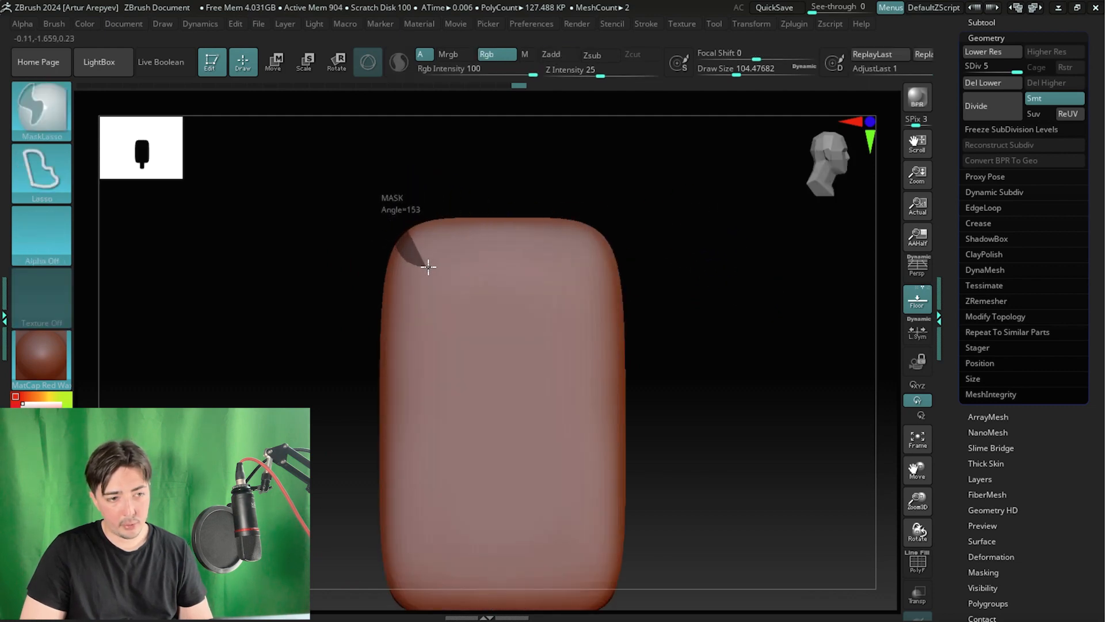
mouse_move(468, 306)
left_mouse_down("ctrl")
mouse_move(562, 321)
mouse_move(596, 299)
mouse_move(632, 318)
mouse_move(688, 257)
mouse_move(702, 197)
left_mouse_up("ctrl")
key("ctrl+z")
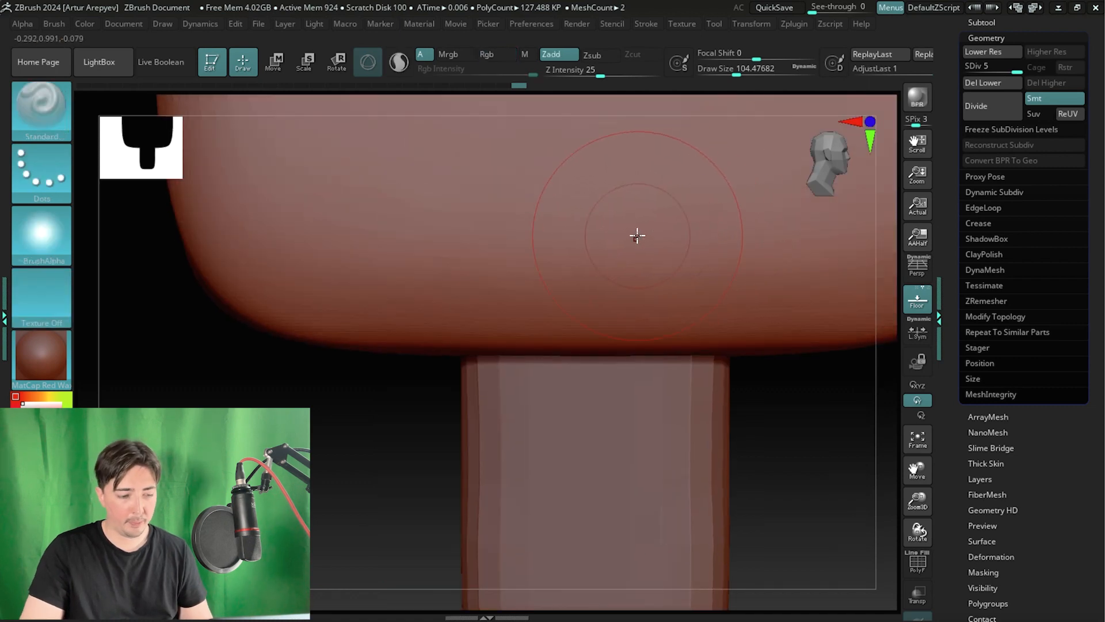
left_click_drag(775, 451, 677, 315, "alt")
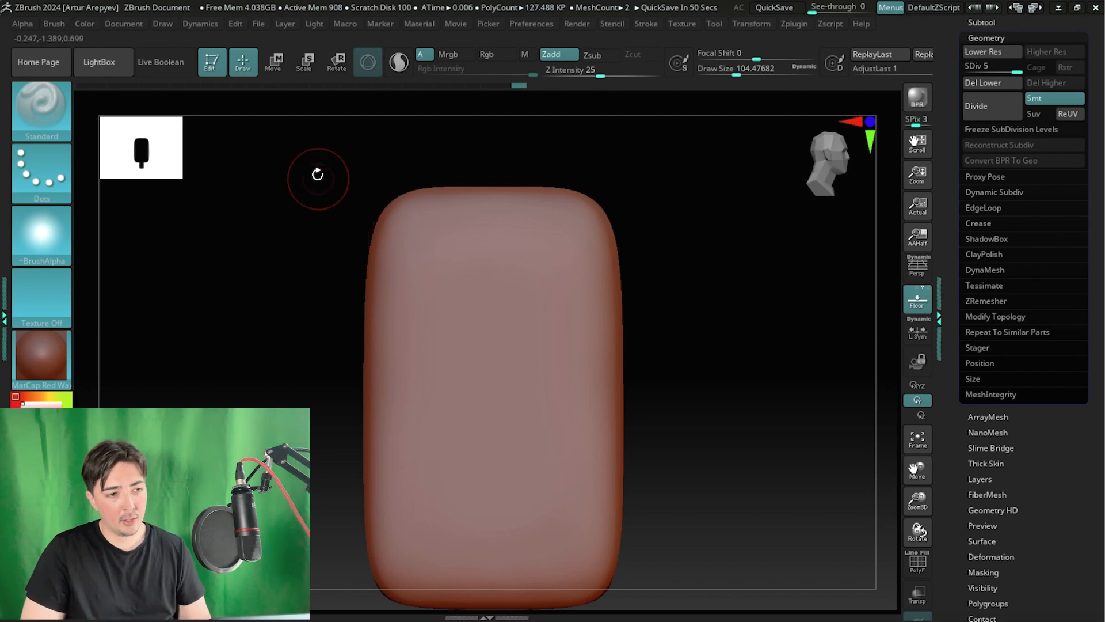
key("ctrl")
mouse_move(408, 252)
left_mouse_down("ctrl")
mouse_move(419, 244)
mouse_move(472, 316)
mouse_move(543, 306)
mouse_move(566, 288)
mouse_move(630, 299)
mouse_move(684, 190)
mouse_move(642, 193)
left_mouse_up("ctrl")
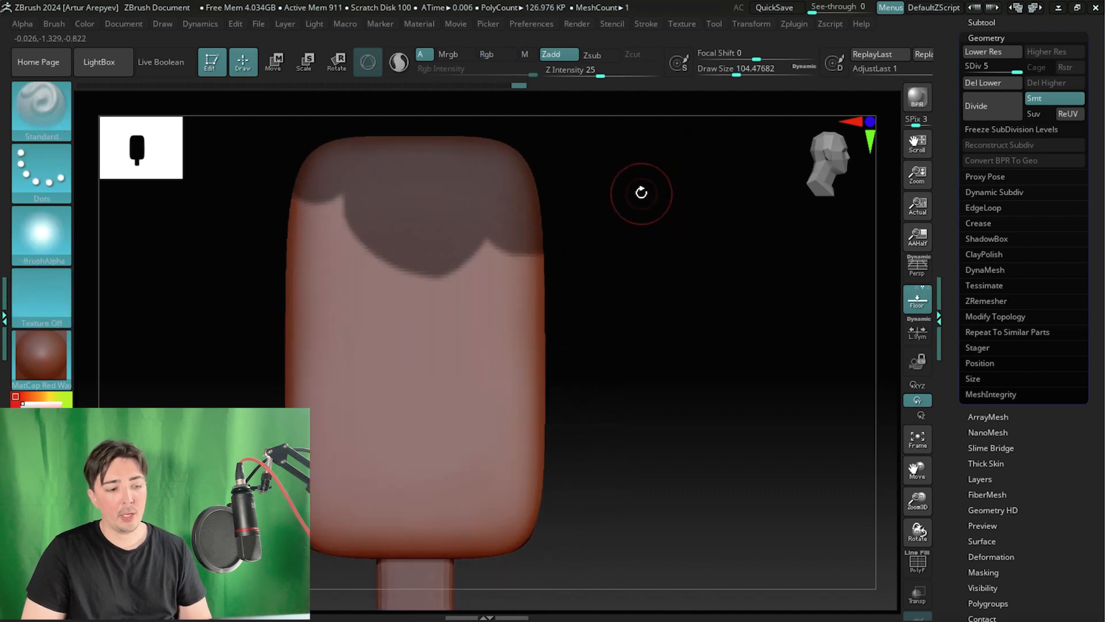
key("ctrl+z")
left_click_drag(652, 252, 686, 311, "alt")
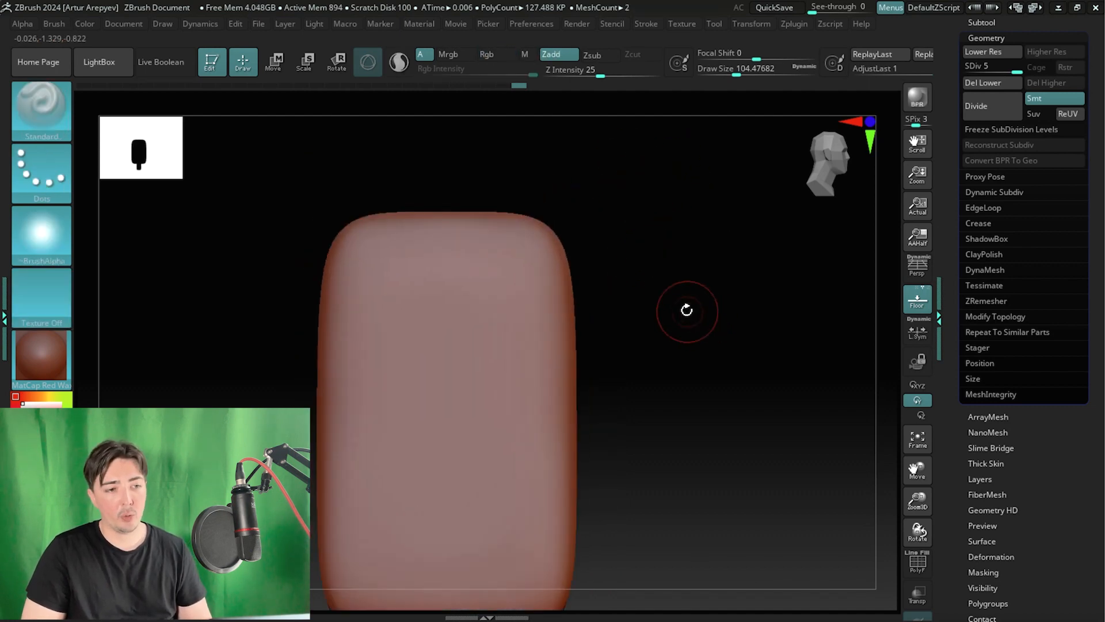
- Try a lasso mask with one wide central bite between smaller ones, compare it with the reference image, and clear it
left_click_drag(347, 177, 384, 274, "ctrl")
mouse_move(405, 332)
left_mouse_down("ctrl")
mouse_move(587, 363)
mouse_move(641, 230)
left_mouse_up("ctrl")
mouse_move(595, 266)
left_mouse_down()
mouse_move(592, 247)
mouse_move(641, 256)
mouse_move(685, 187)
mouse_move(659, 215)
mouse_move(671, 247)
mouse_move(548, 244)
mouse_move(624, 239)
mouse_move(597, 232)
mouse_move(708, 255)
mouse_move(674, 265)
left_mouse_up()
key("alt+Tab")
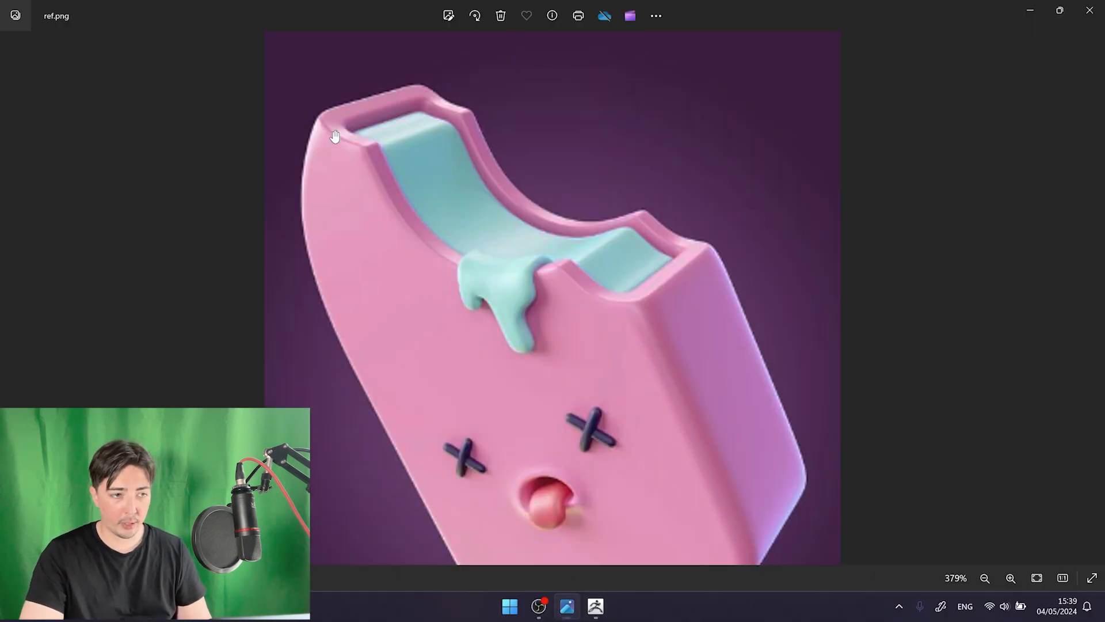
key("alt+Tab")
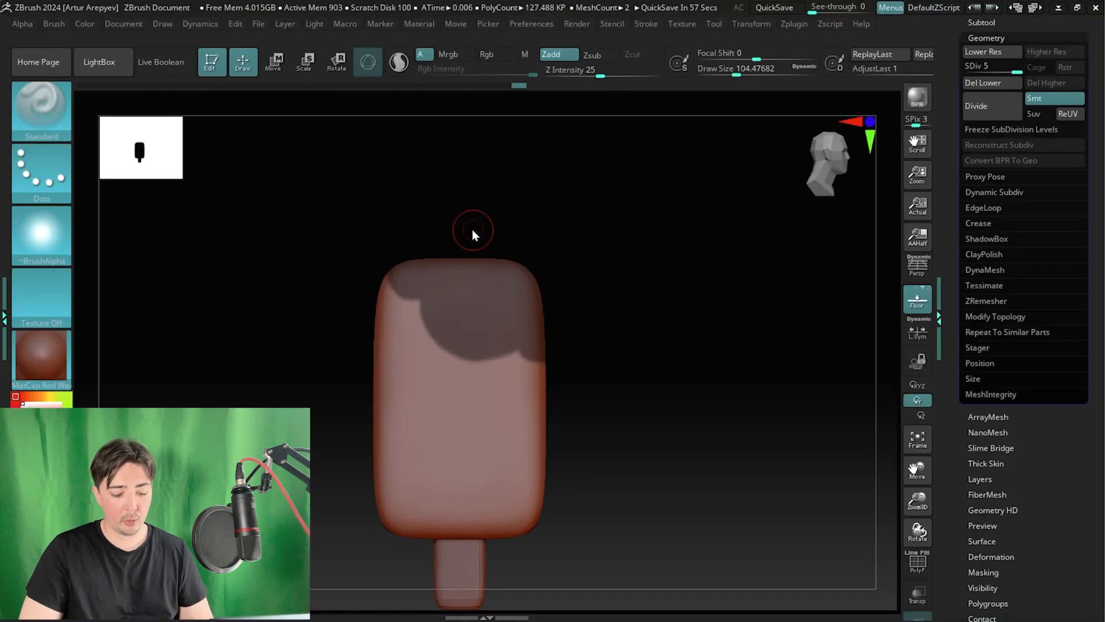
left_click(472, 229, "ctrl")
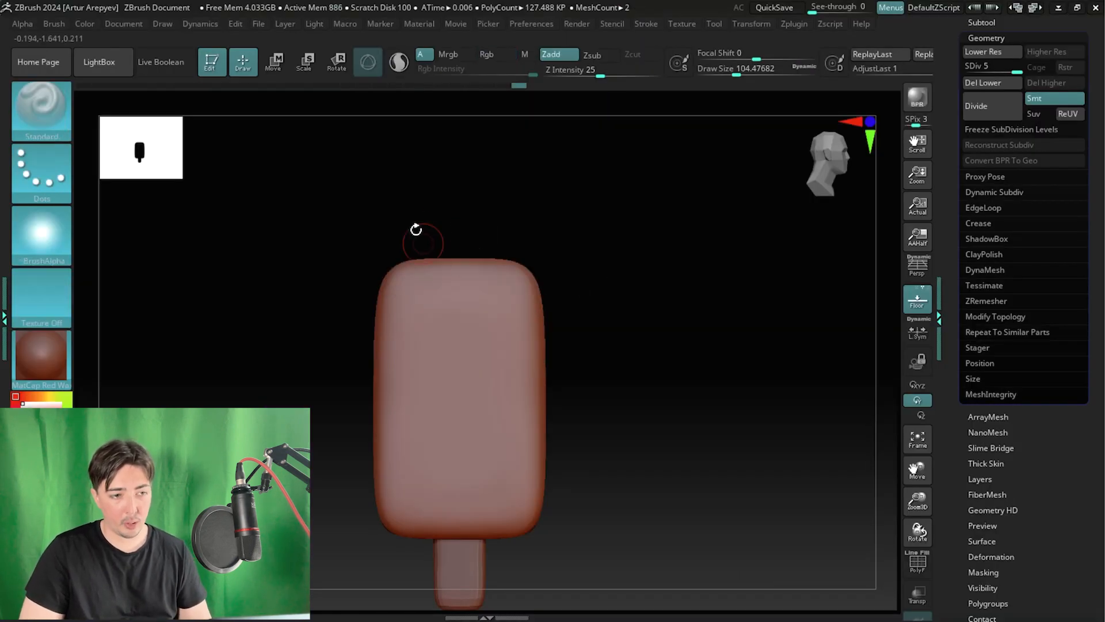
- Try a lasso mask of several small descending bites on the popsicle top, clear it, and recheck the bite edge in the reference image
left_click_drag(378, 239, 416, 289, "ctrl")
mouse_move(440, 329)
left_mouse_down("ctrl")
mouse_move(510, 328)
mouse_move(607, 296)
mouse_move(567, 286)
mouse_move(589, 279)
mouse_move(536, 251)
mouse_move(623, 243)
left_mouse_up("ctrl")
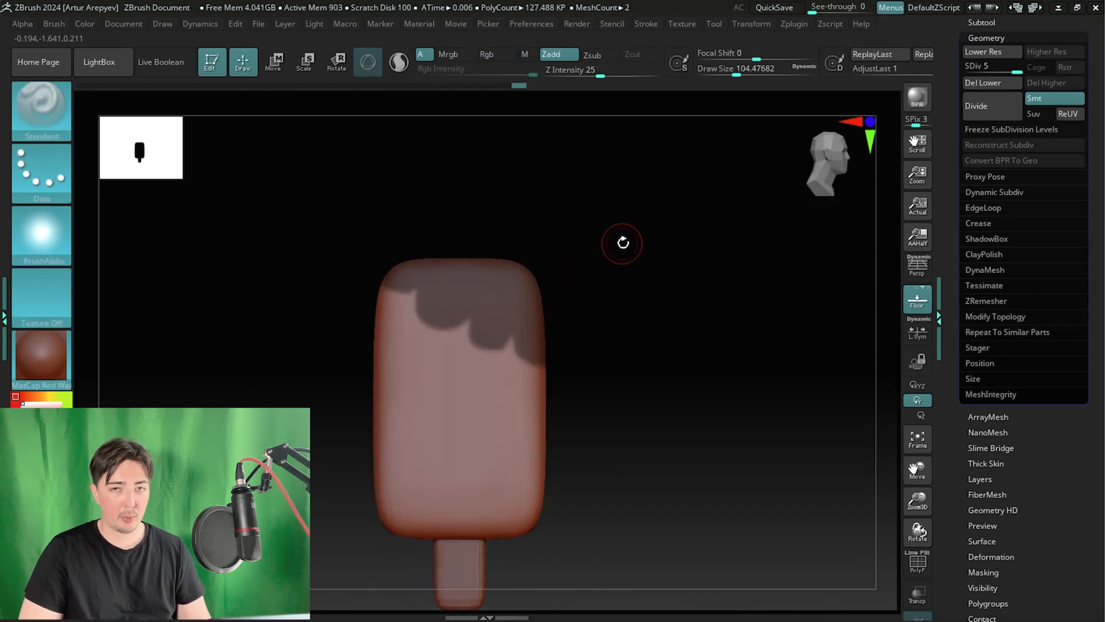
left_click(623, 243, "ctrl")
key("alt+Tab")
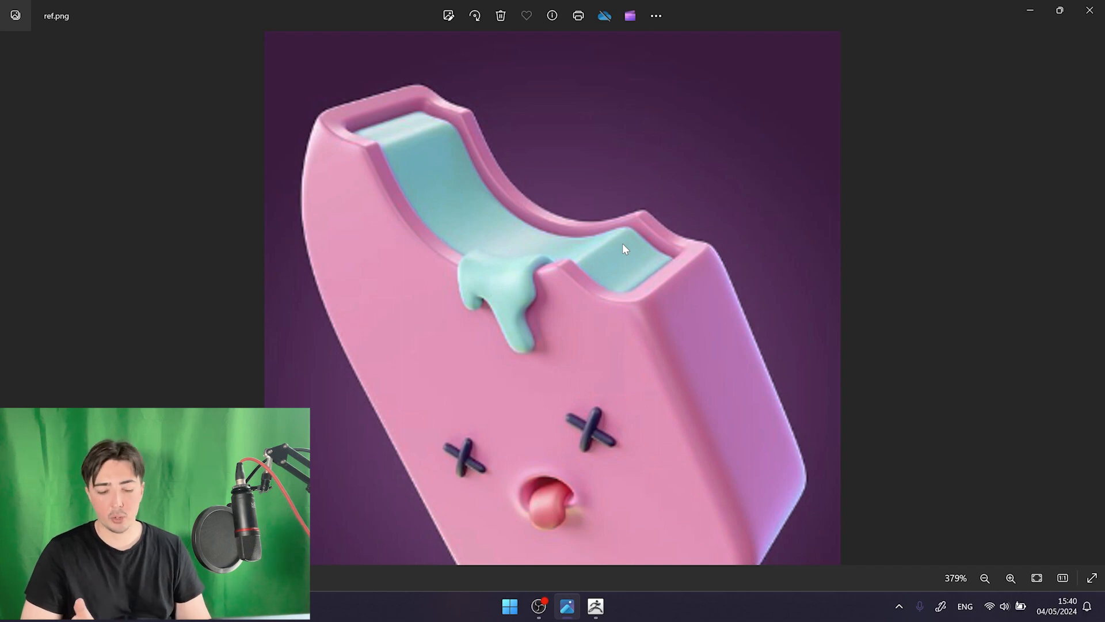
key("alt+Tab")
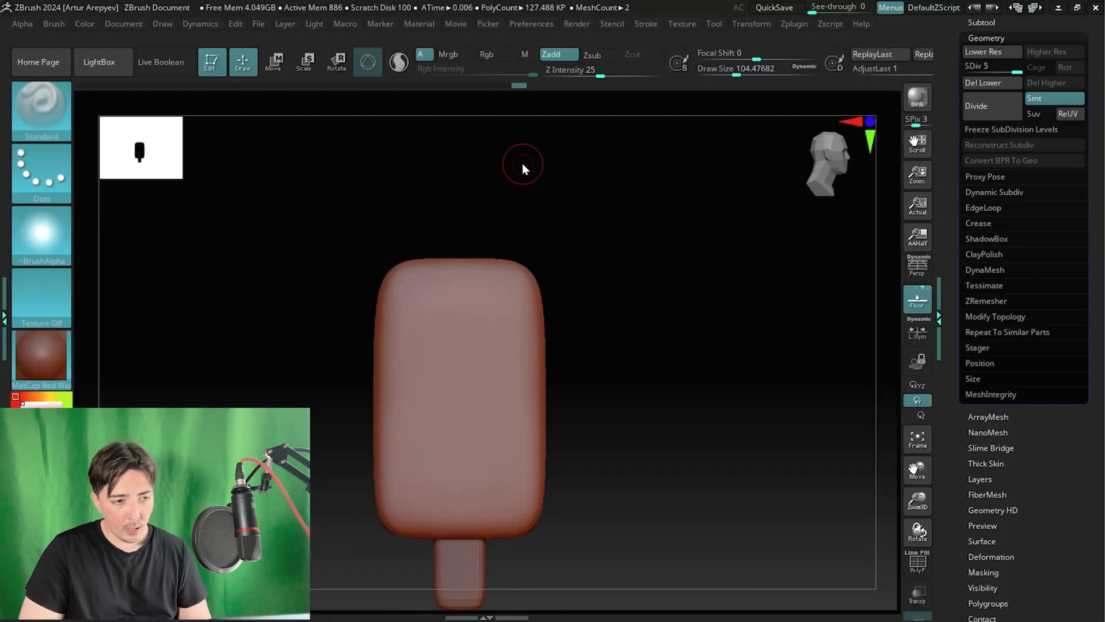
- Lasso-mask the popsicle top with a large central bite between two small ones, and invert the mask onto the lower body
key("ctrl")
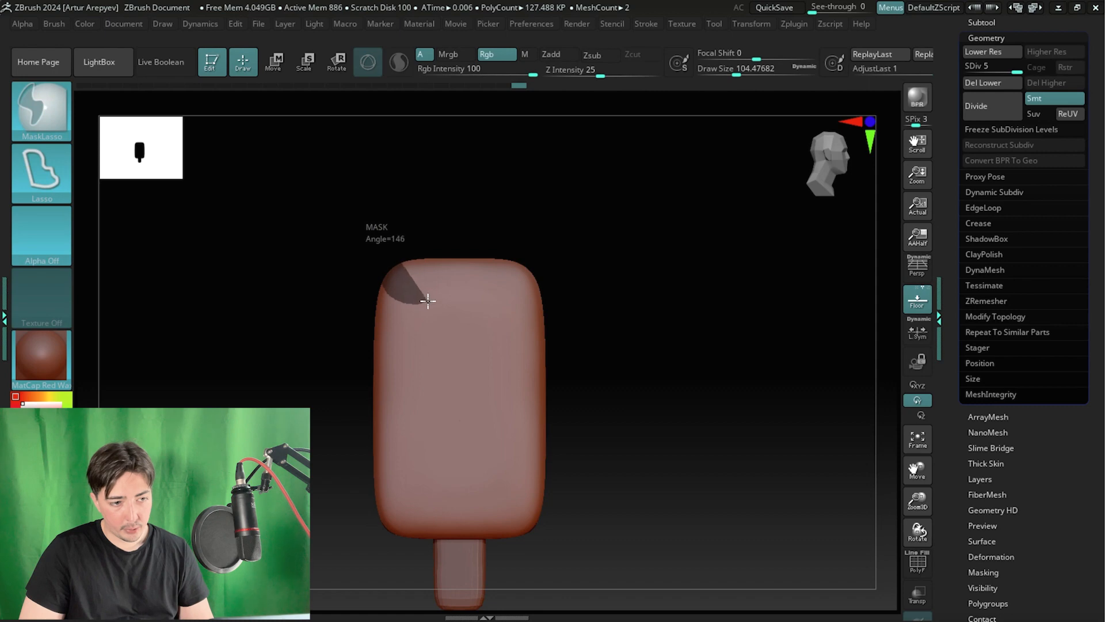
mouse_move(428, 300)
left_mouse_down("ctrl")
mouse_move(467, 348)
mouse_move(584, 330)
left_mouse_up("ctrl")
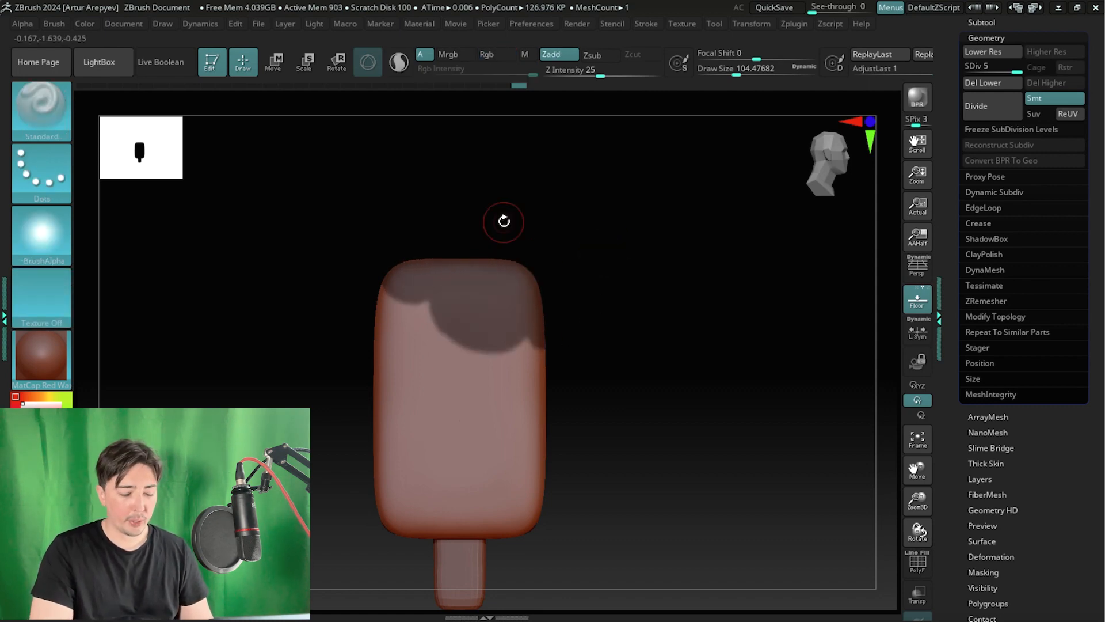
left_click(504, 222, "ctrl")
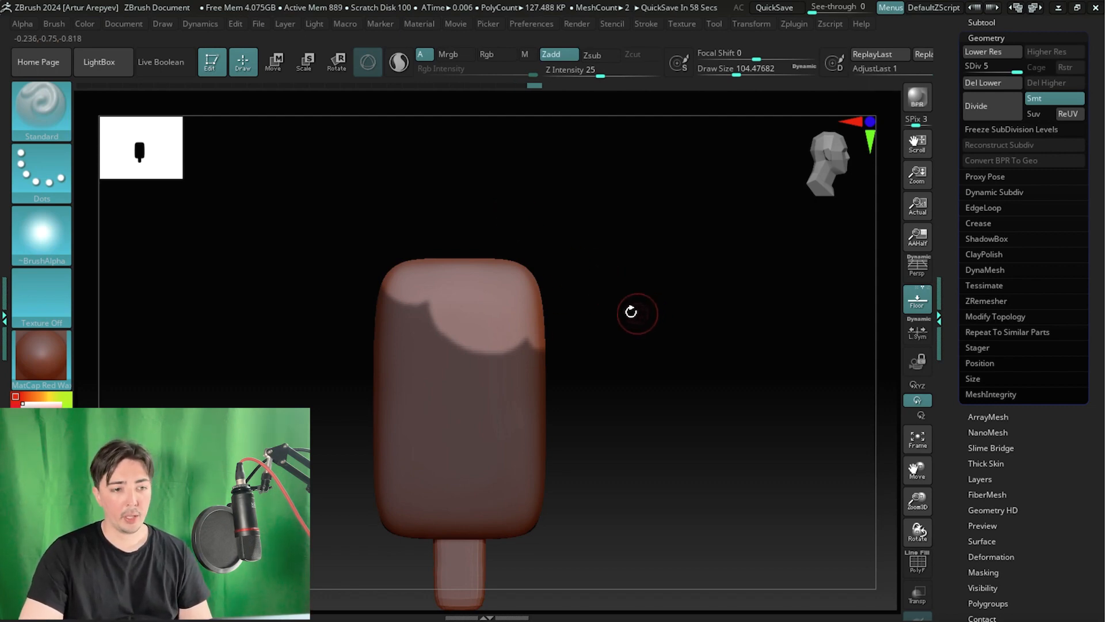
left_click_drag(634, 313, 489, 323, "shift")
left_click_drag(602, 288, 613, 339, "alt")
left_click_drag(613, 341, 722, 346)
left_click_drag(684, 364, 672, 320, "alt")
left_click(671, 320, "ctrl")
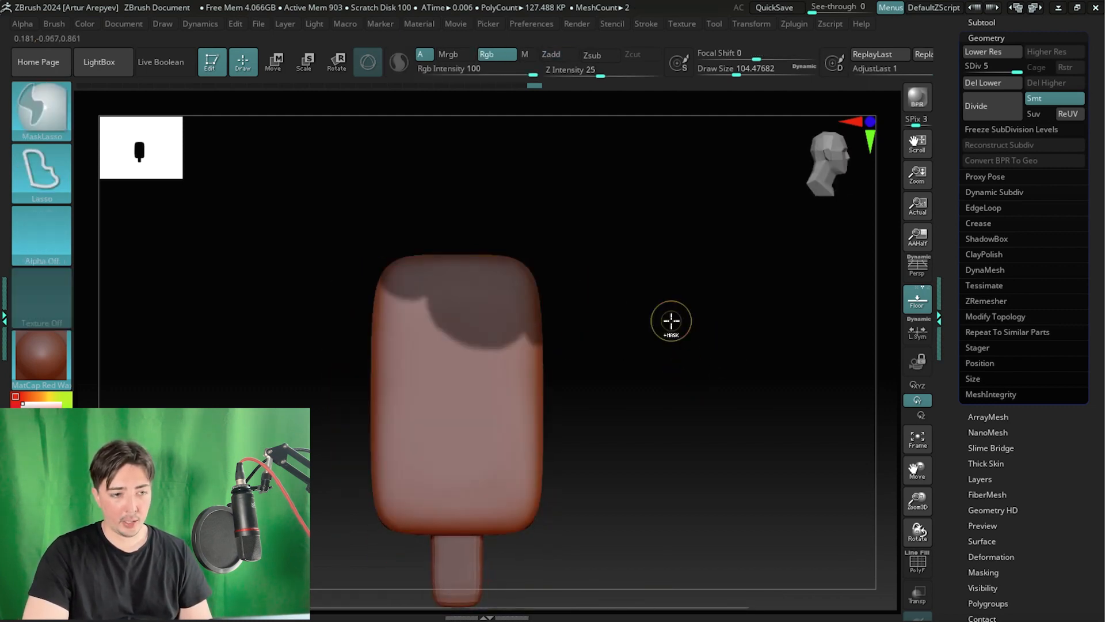
left_click(671, 320, "ctrl")
left_click(672, 321, "ctrl")
left_click(672, 321, "ctrl")
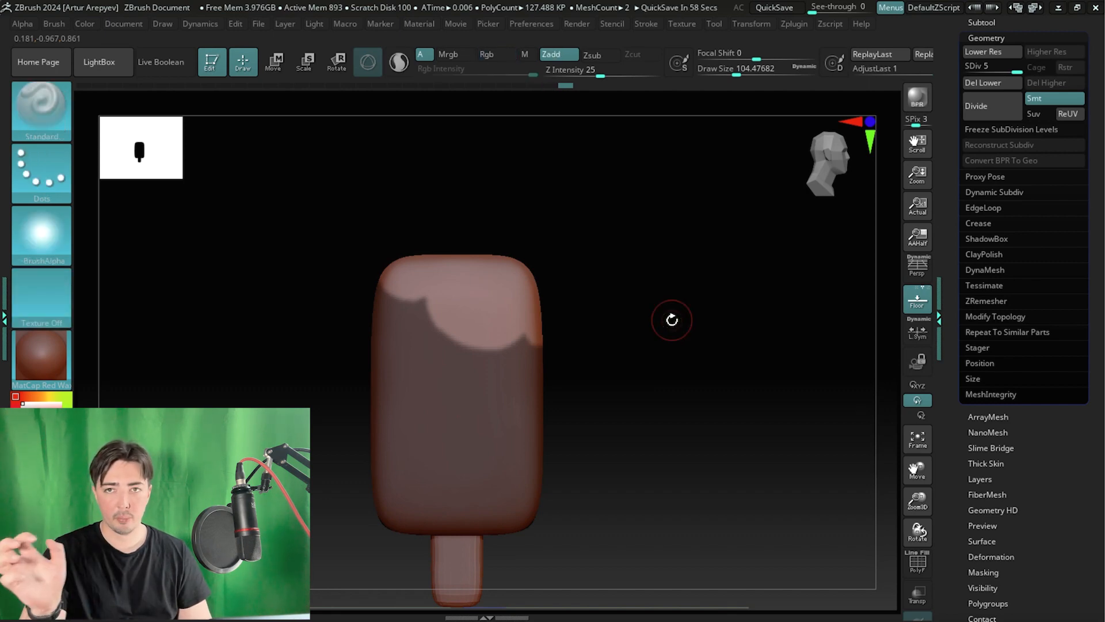
- Hide the unmasked bite area at the top of the popsicle body and inspect the cut edge from both sides
key("ctrl")
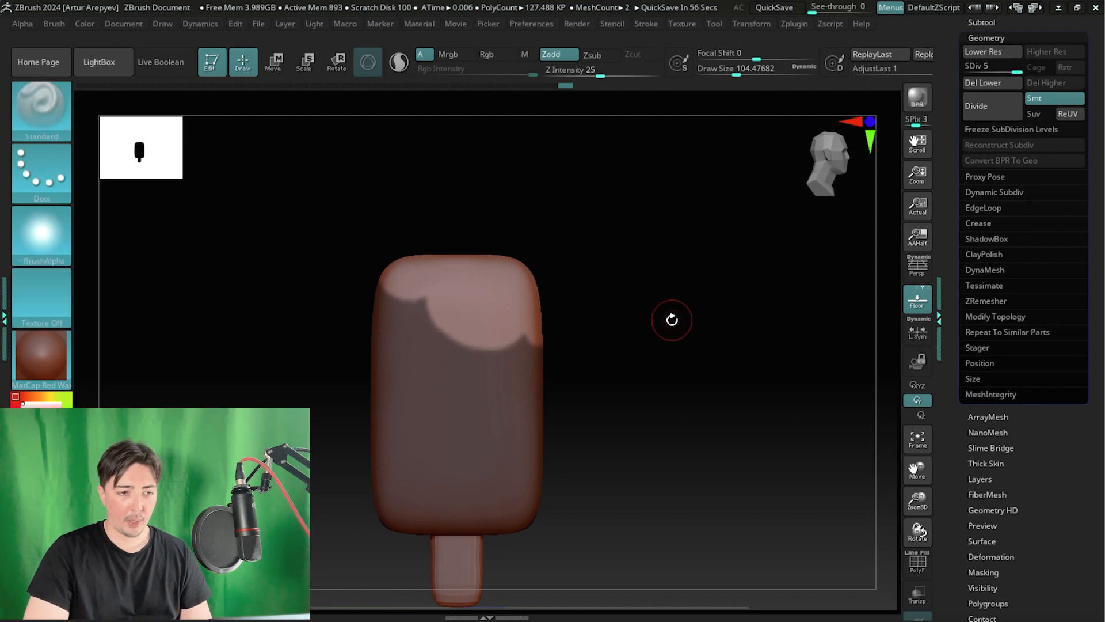
left_click_drag(659, 280, 616, 276)
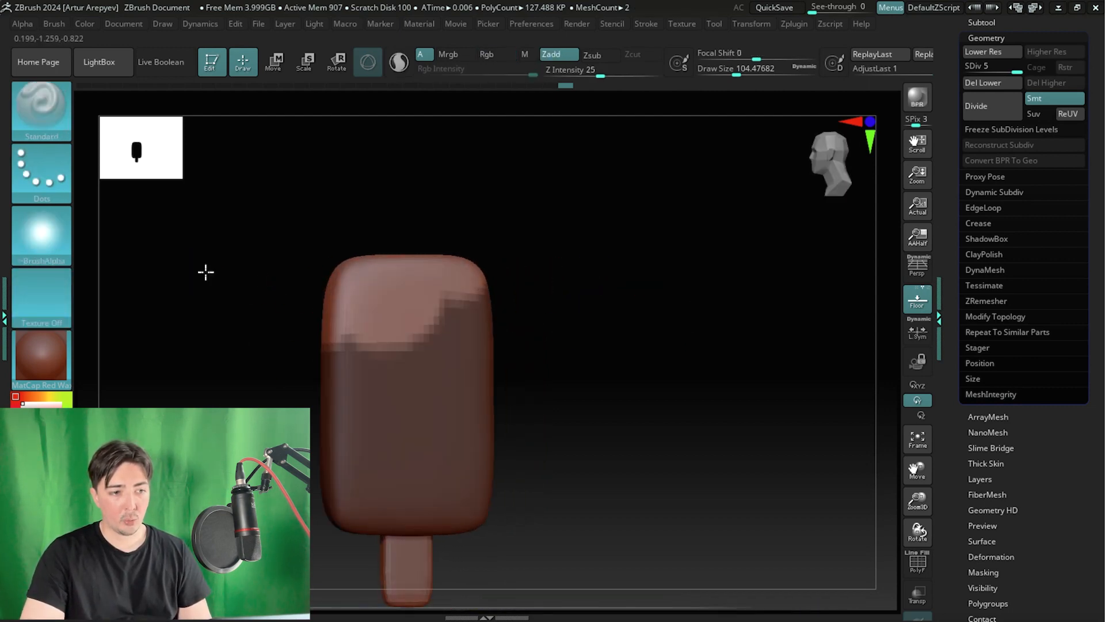
left_click_drag(205, 271, 298, 271)
left_click_drag(700, 185, 658, 215)
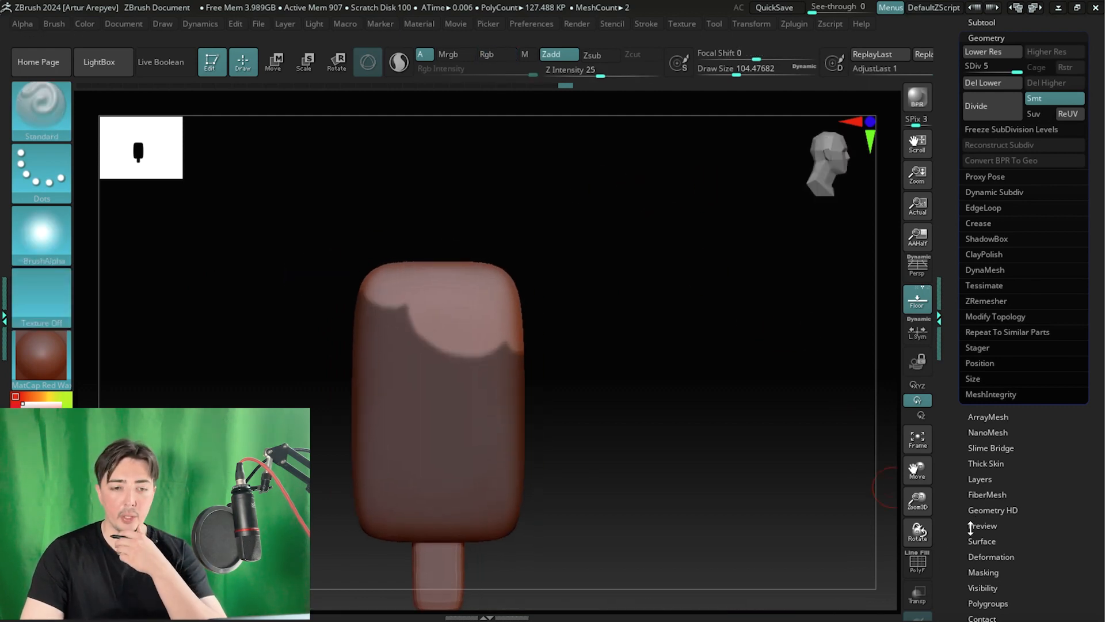
left_click_drag(959, 510, 959, 469)
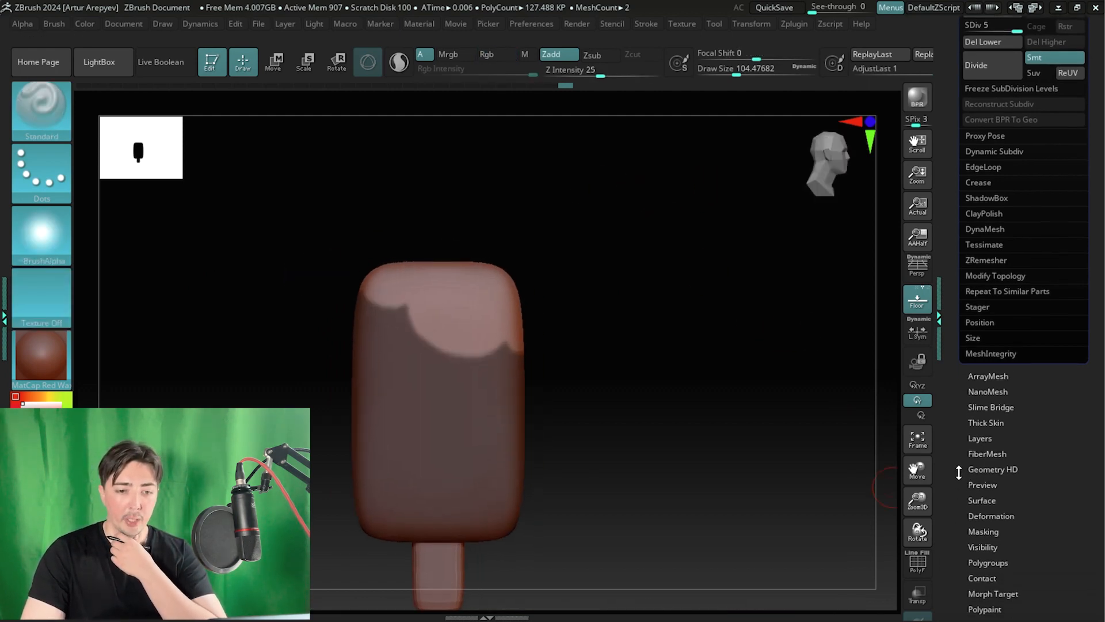
left_click(979, 546)
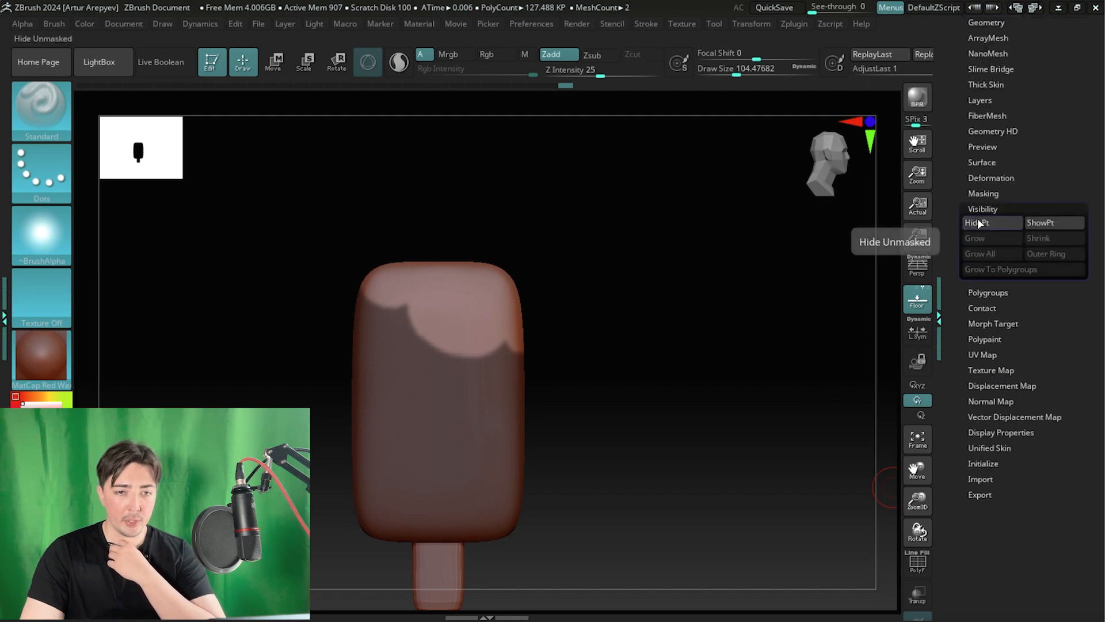
left_click(979, 224)
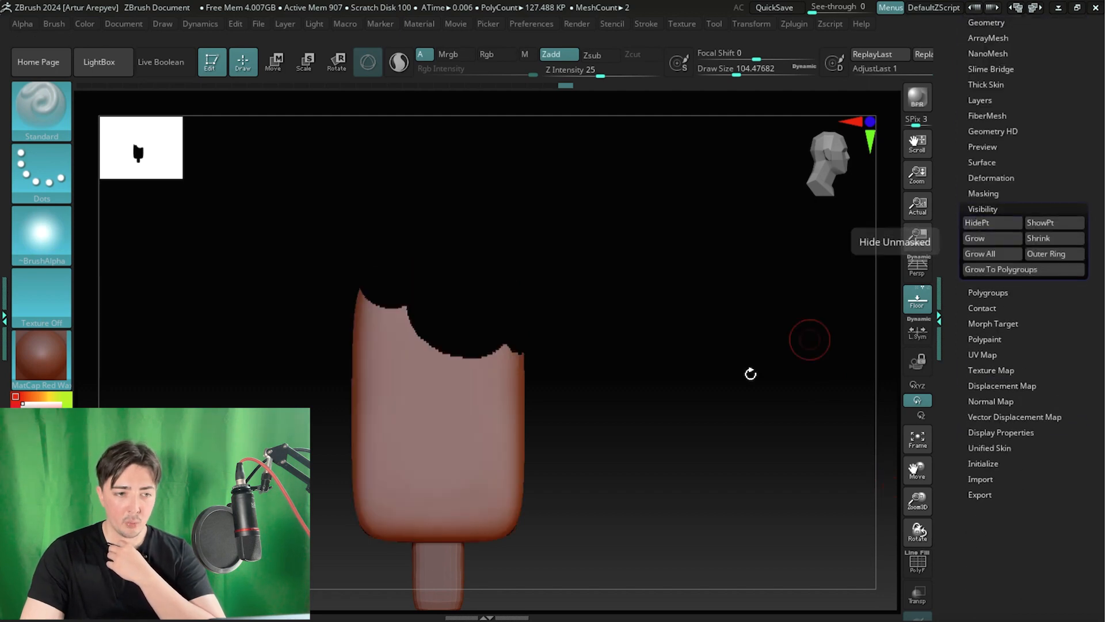
left_click_drag(720, 338, 612, 433)
left_click_drag(638, 376, 641, 368)
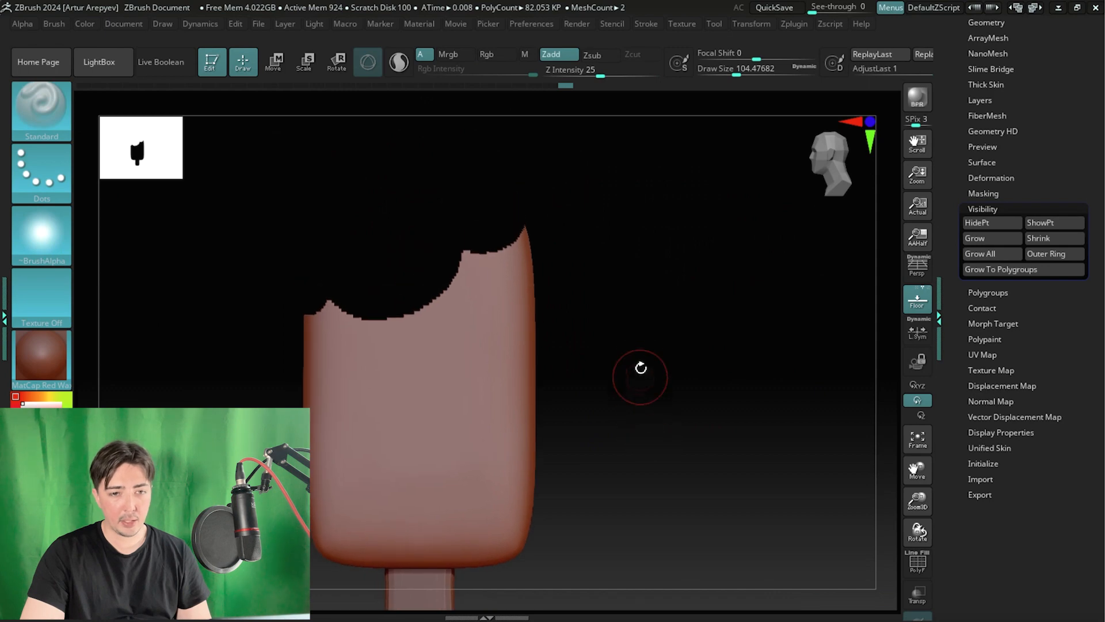
- Show the popsicle's hidden bite area again and undo that visibility change
left_click(1032, 230)
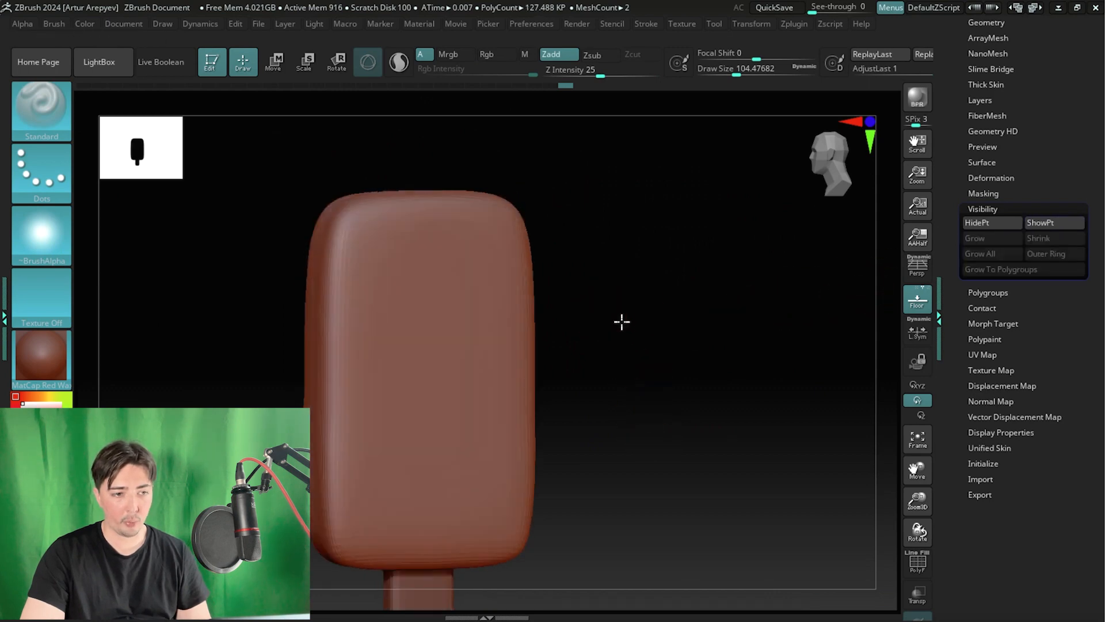
mouse_move(621, 321)
left_mouse_down()
mouse_move(663, 333)
mouse_move(635, 333)
mouse_move(672, 384)
mouse_move(654, 353)
mouse_move(797, 340)
mouse_move(662, 337)
left_mouse_up()
key("ctrl+z")
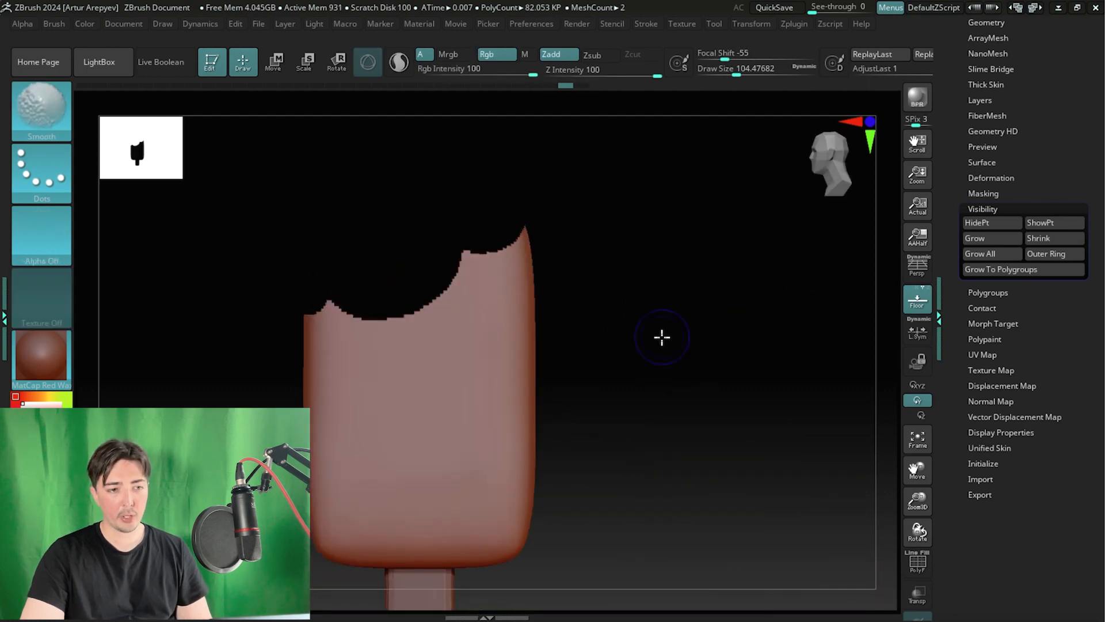
- Delete the popsicle body's lower subdivision levels and permanently delete its hidden bite geometry
left_click_drag(952, 136, 950, 199)
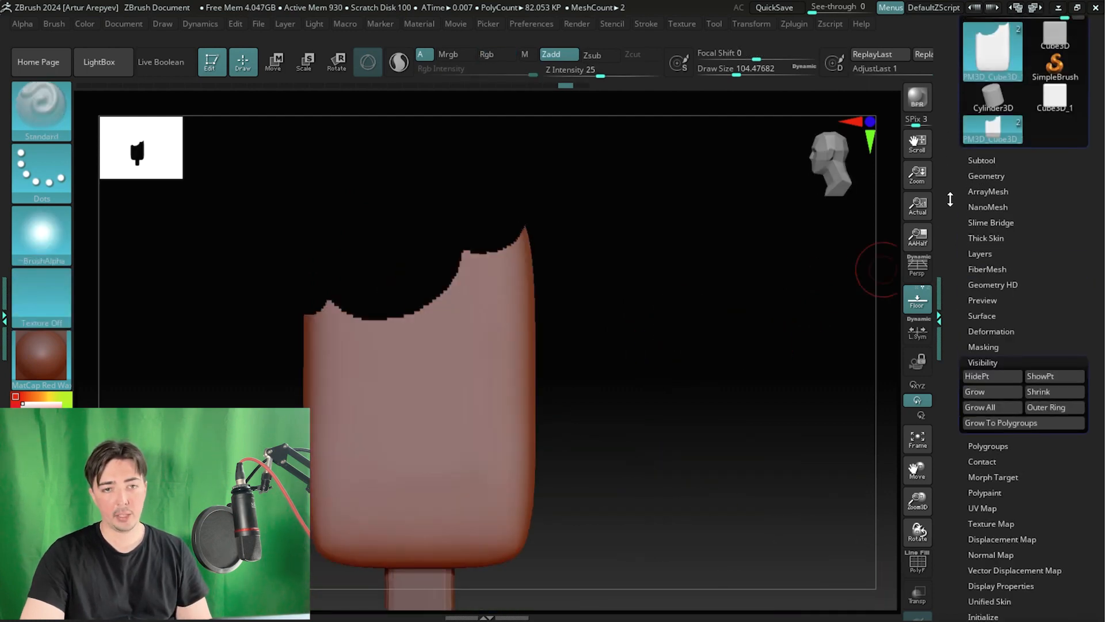
left_click(973, 176)
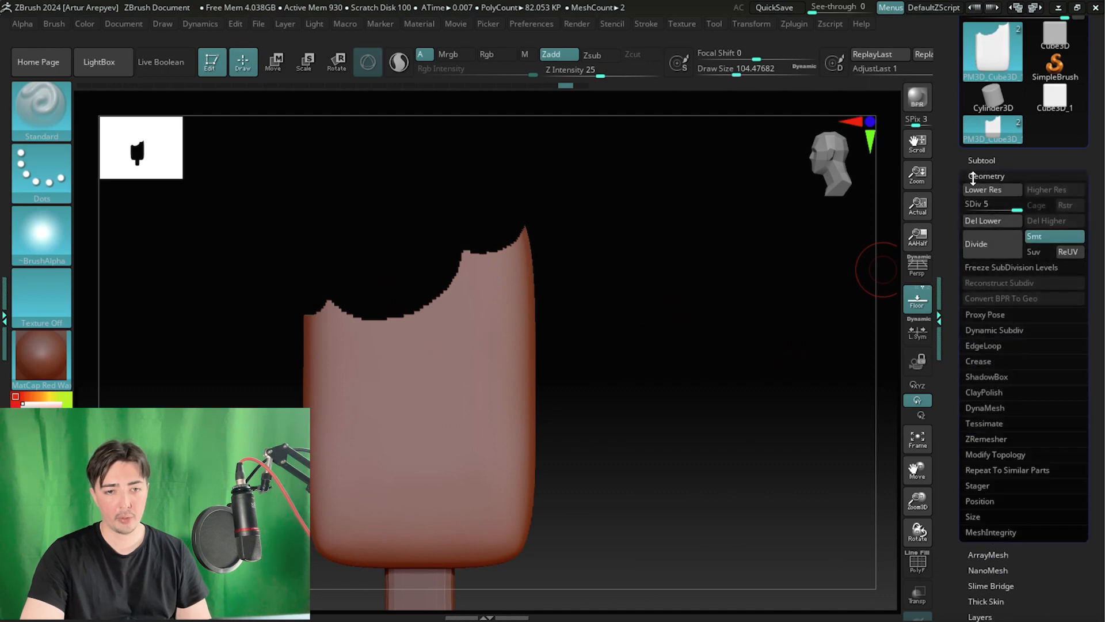
left_click(976, 455)
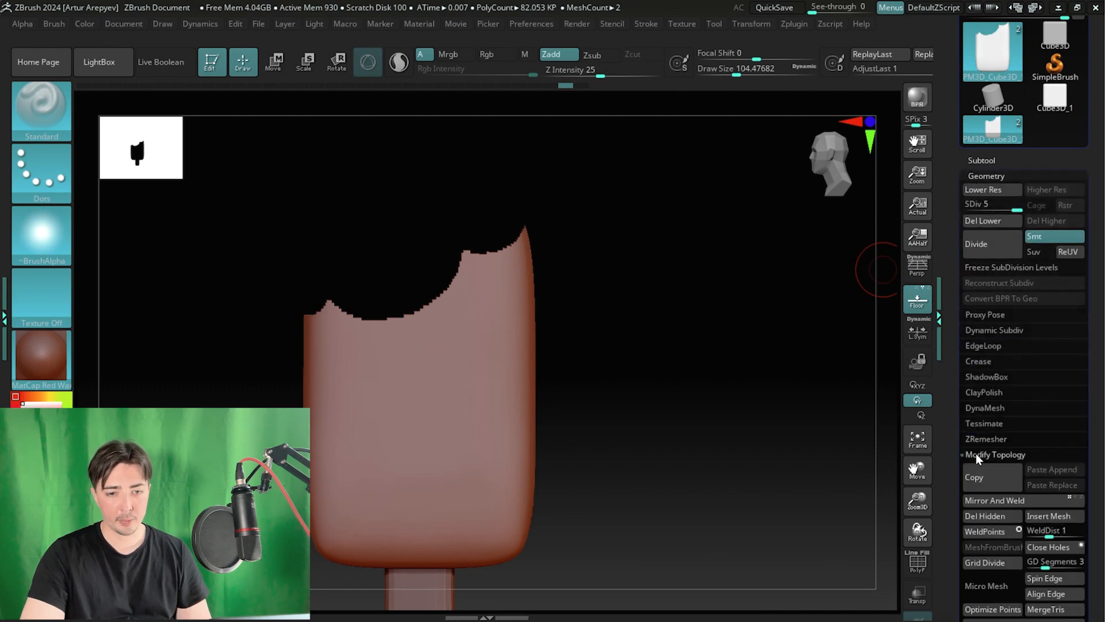
left_click_drag(957, 456, 955, 383)
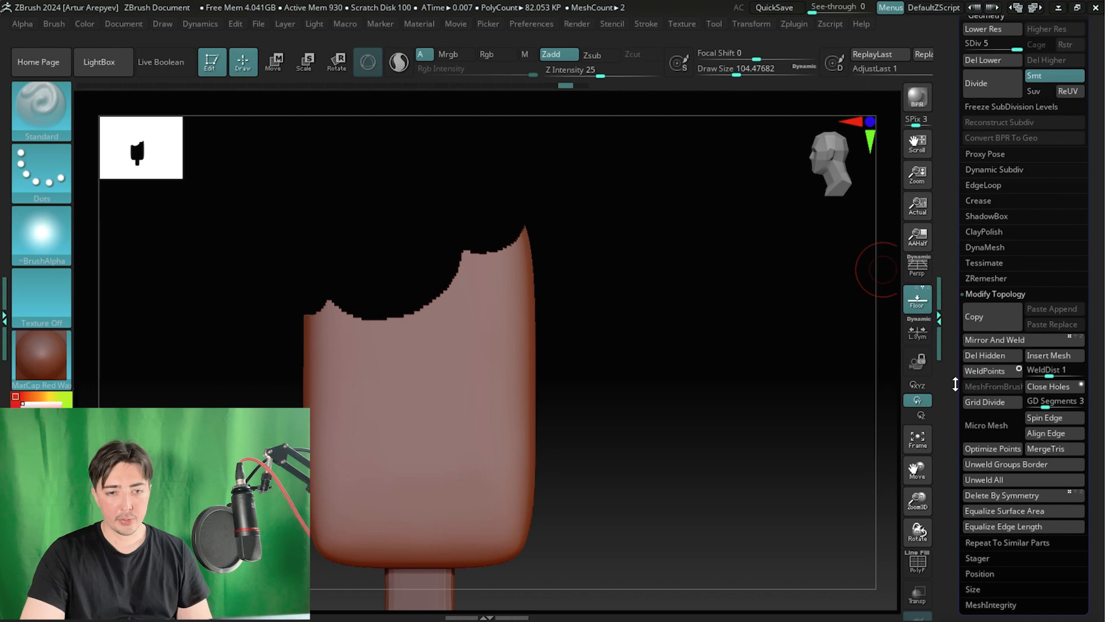
left_click(982, 359)
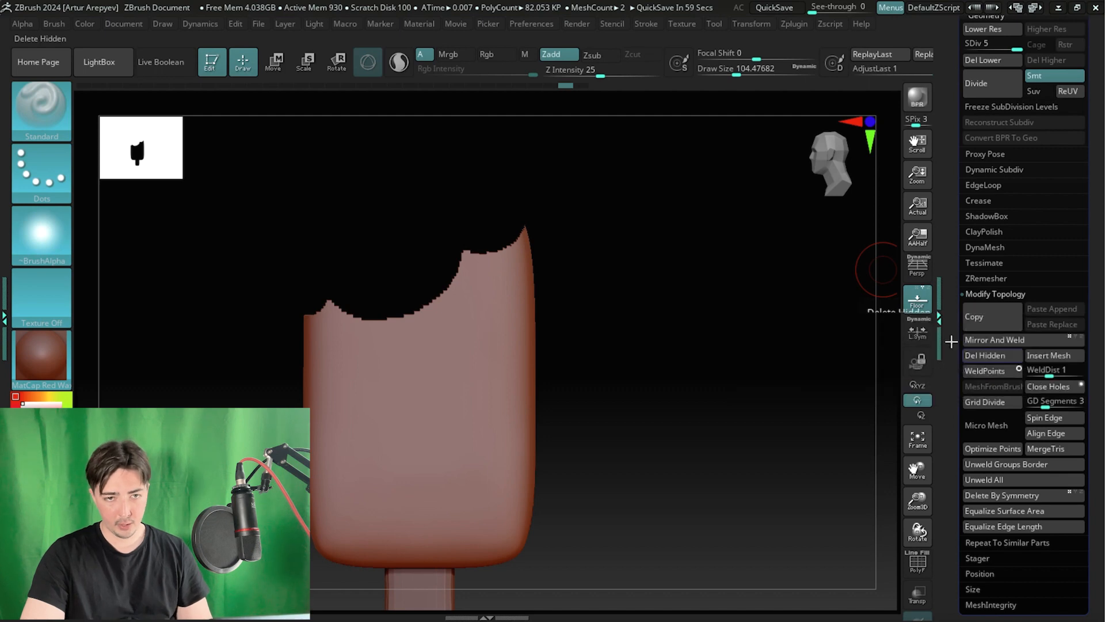
left_click(981, 63)
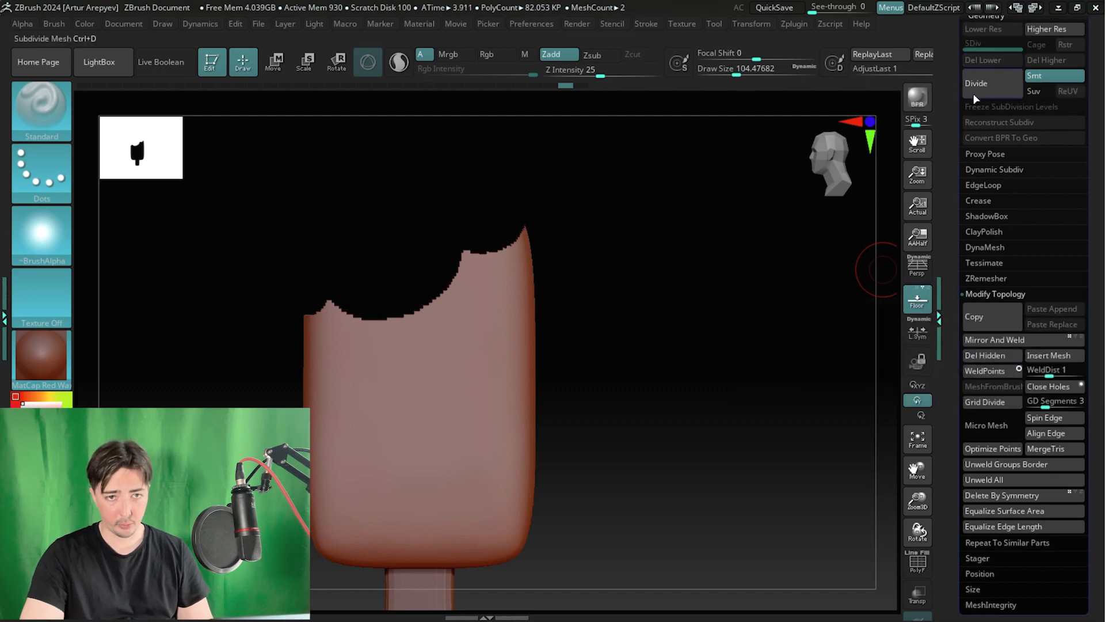
left_click(972, 357)
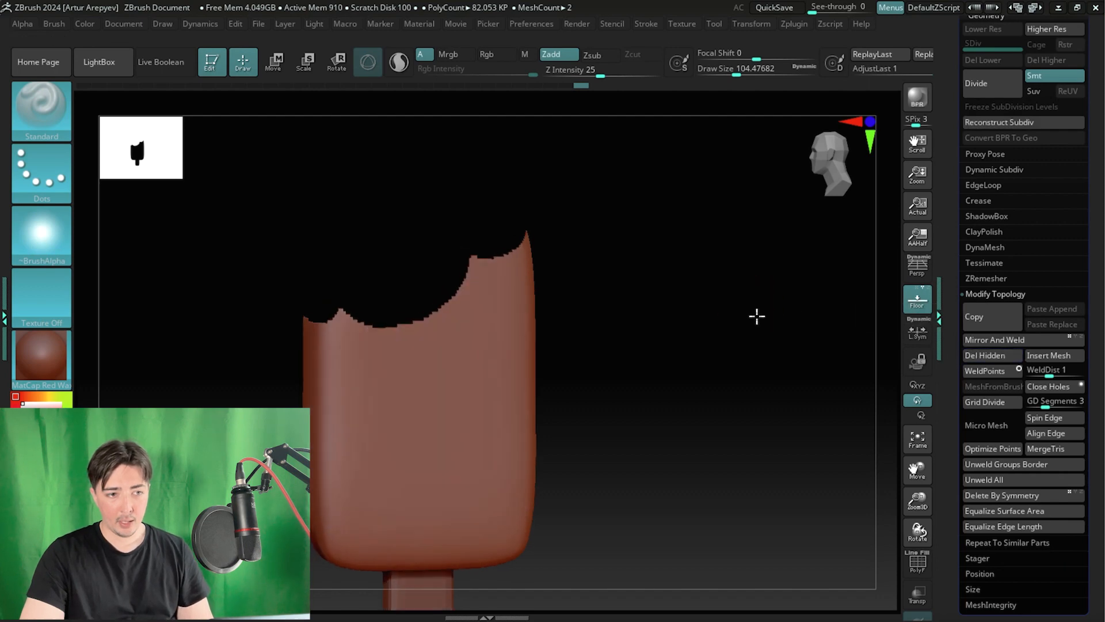
- Cap the open bitten top of the popsicle body with Close Holes
left_click_drag(758, 316, 385, 278)
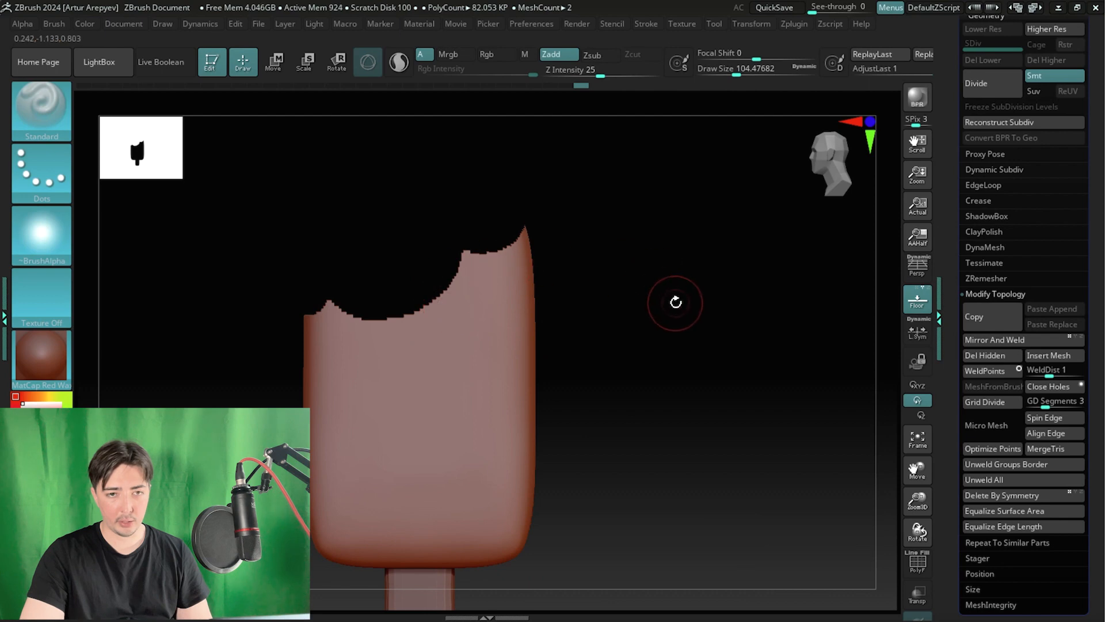
mouse_move(676, 302)
left_mouse_down()
mouse_move(639, 309)
mouse_move(662, 310)
left_mouse_up()
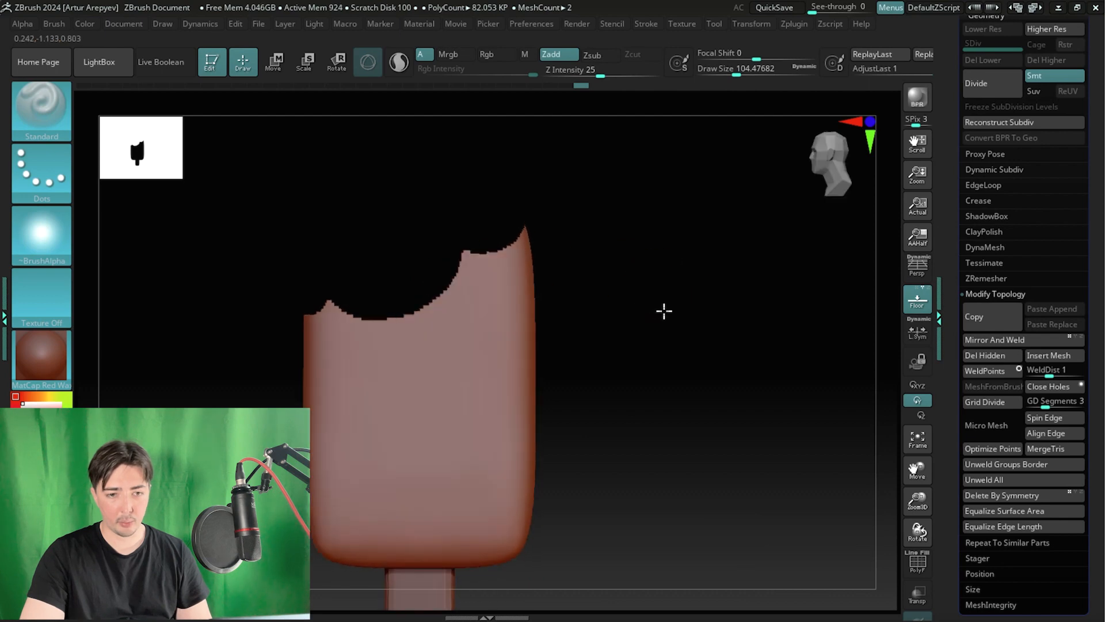
left_click(1048, 387)
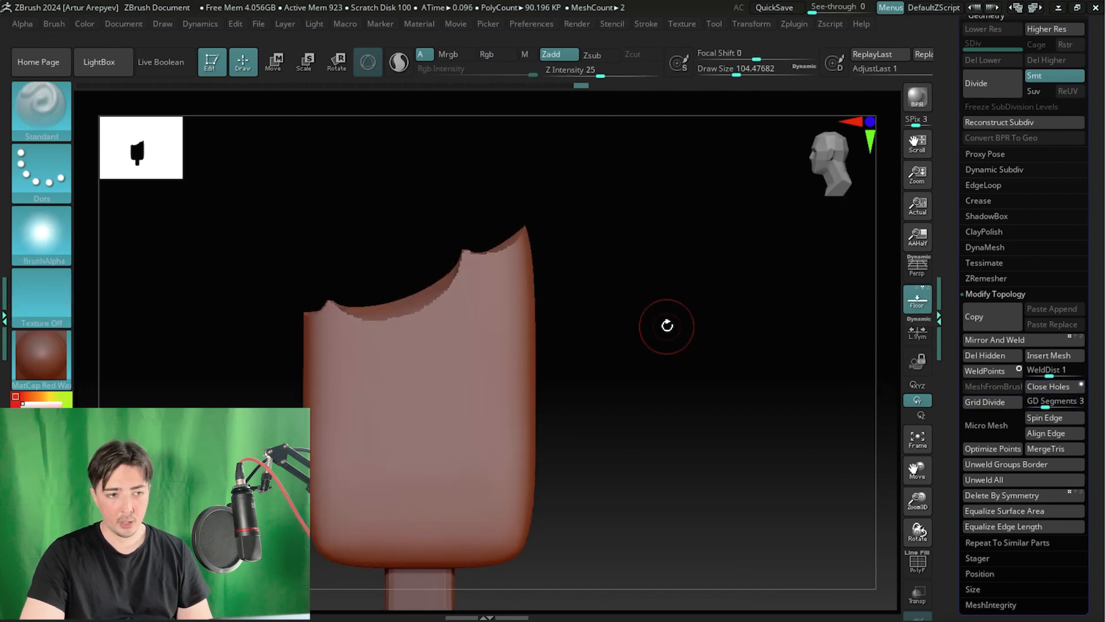
- Smooth the jagged rim of the capped bite at the top of the popsicle body from both sides
left_click_drag(672, 326, 678, 435)
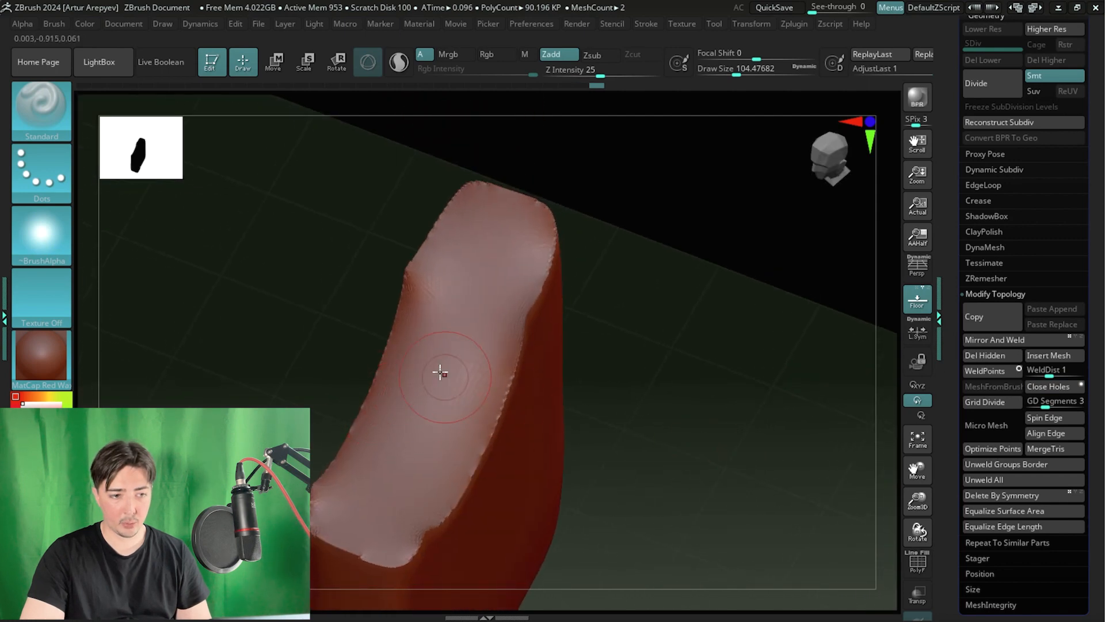
left_click(918, 568)
left_click_drag(685, 424, 818, 472)
left_click(911, 573)
mouse_move(711, 378)
left_mouse_down()
mouse_move(668, 375)
mouse_move(699, 328)
mouse_move(681, 344)
mouse_move(727, 351)
mouse_move(727, 374)
mouse_move(688, 336)
mouse_move(687, 347)
left_mouse_up()
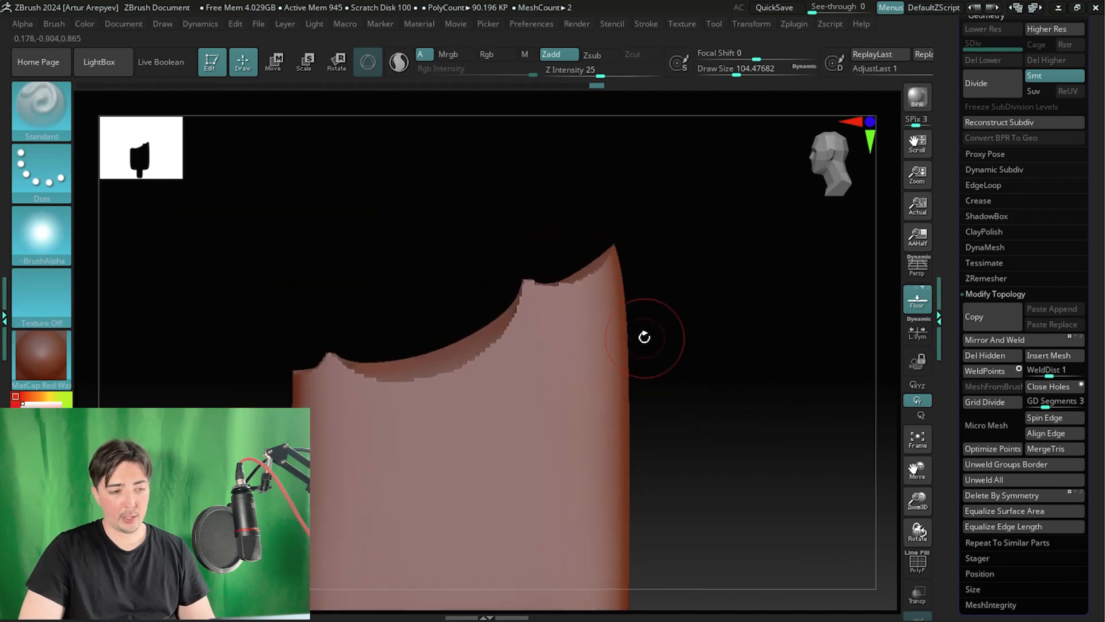
mouse_move(377, 239)
left_mouse_down()
mouse_move(388, 232)
mouse_move(301, 147)
mouse_move(414, 143)
left_mouse_up()
key("shift")
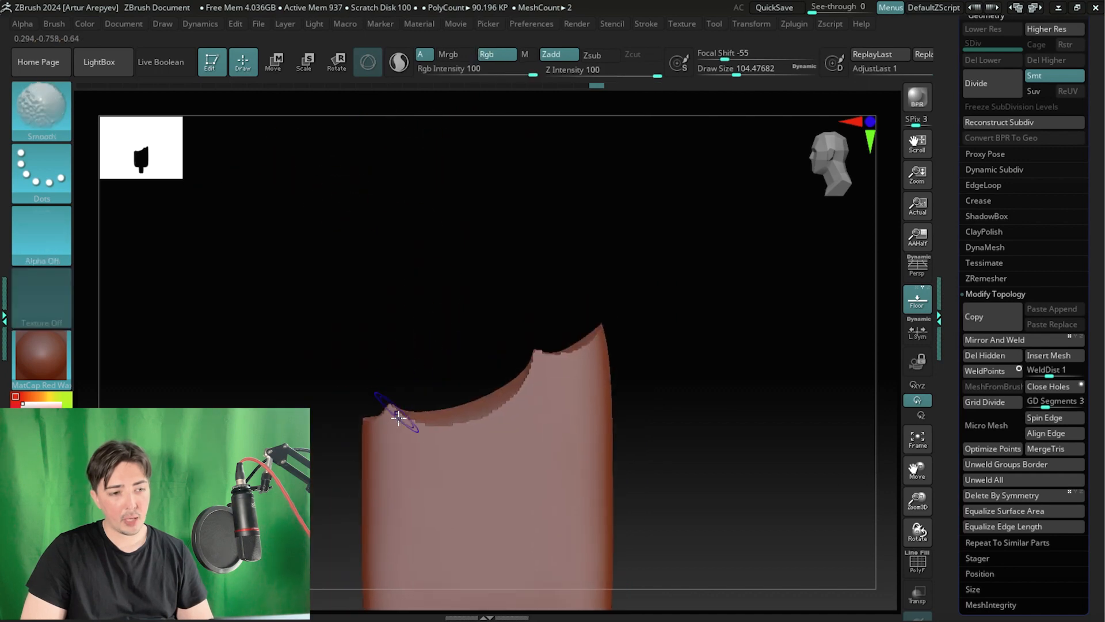
left_click_drag(596, 321, 503, 363, "shift")
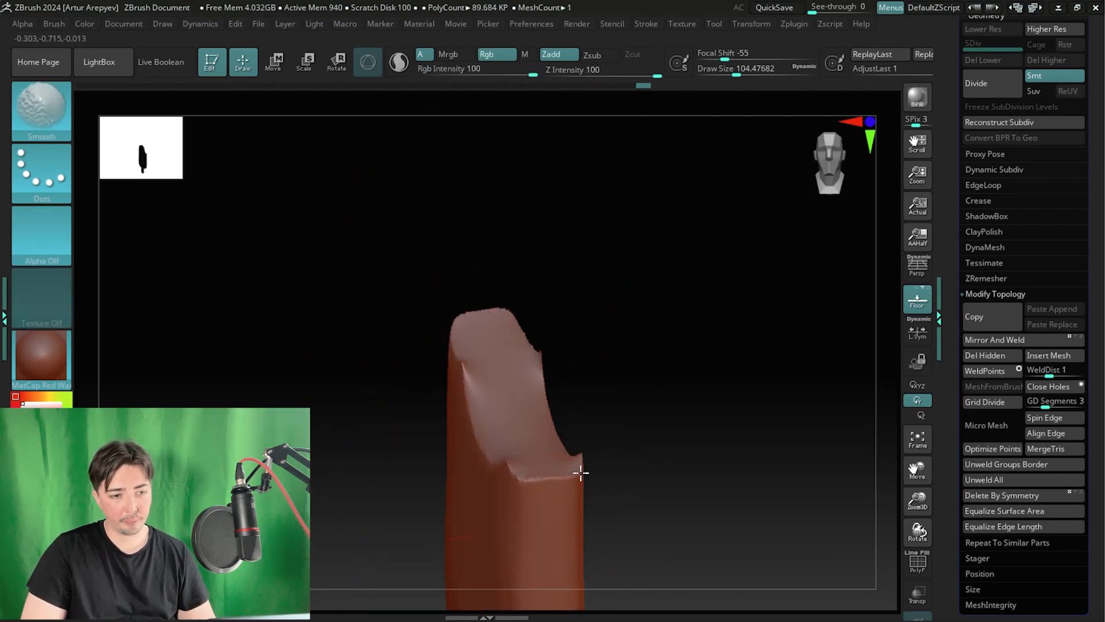
left_click_drag(644, 346, 530, 323)
mouse_move(642, 347)
left_mouse_down()
mouse_move(437, 360)
mouse_move(398, 219)
mouse_move(375, 291)
mouse_move(381, 332)
left_mouse_up()
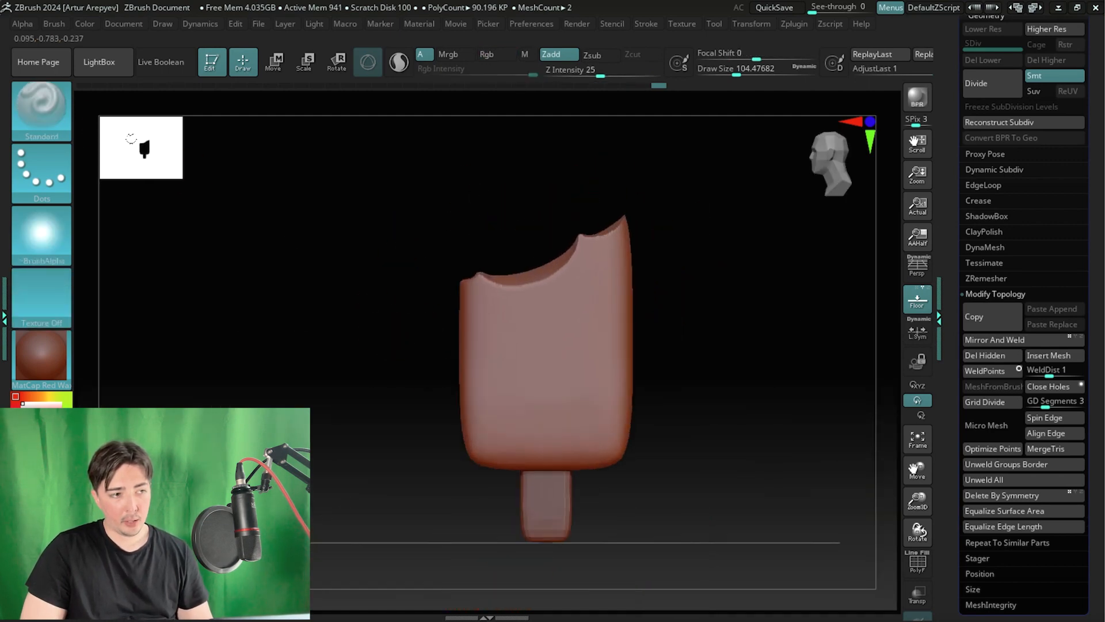
- Switch the sculpting brush to Move
left_click(52, 122)
key("m")
key("v")
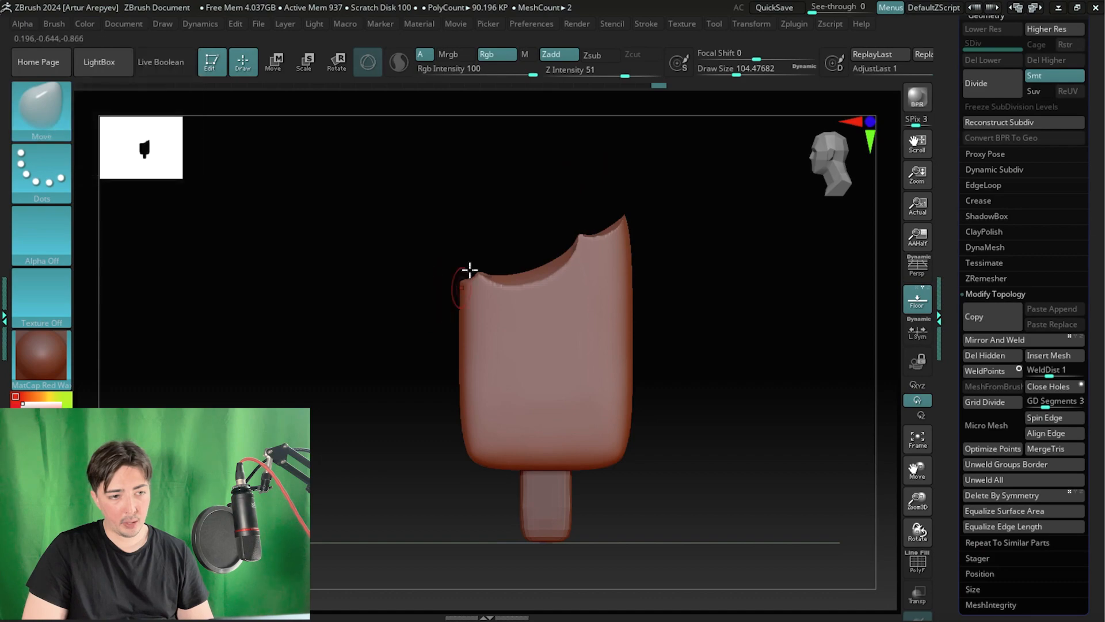
key("b")
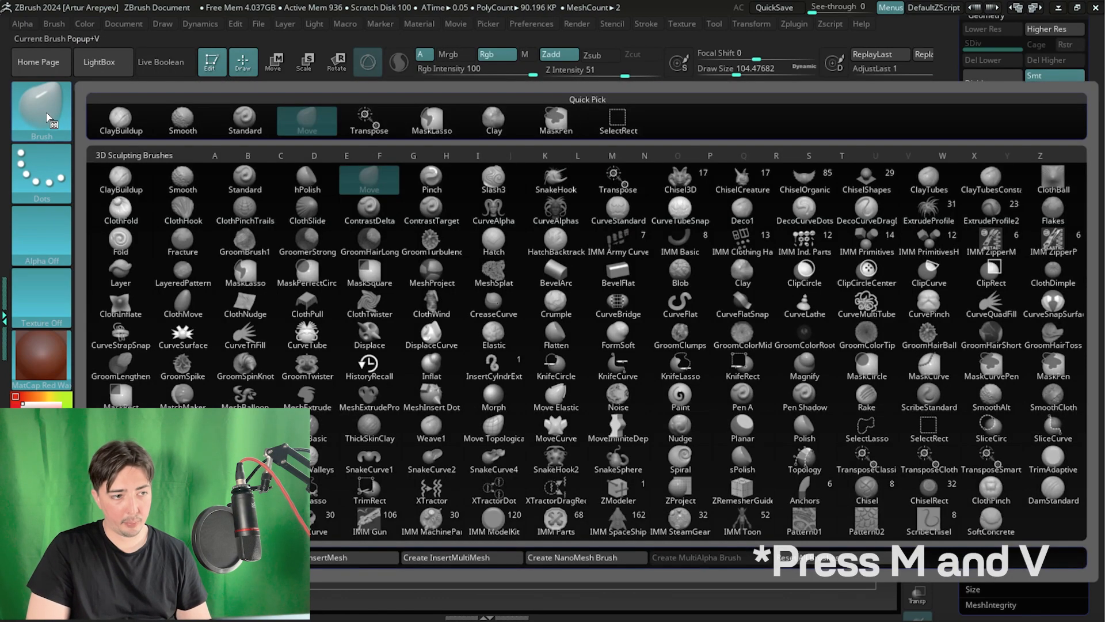
key("m")
key("v")
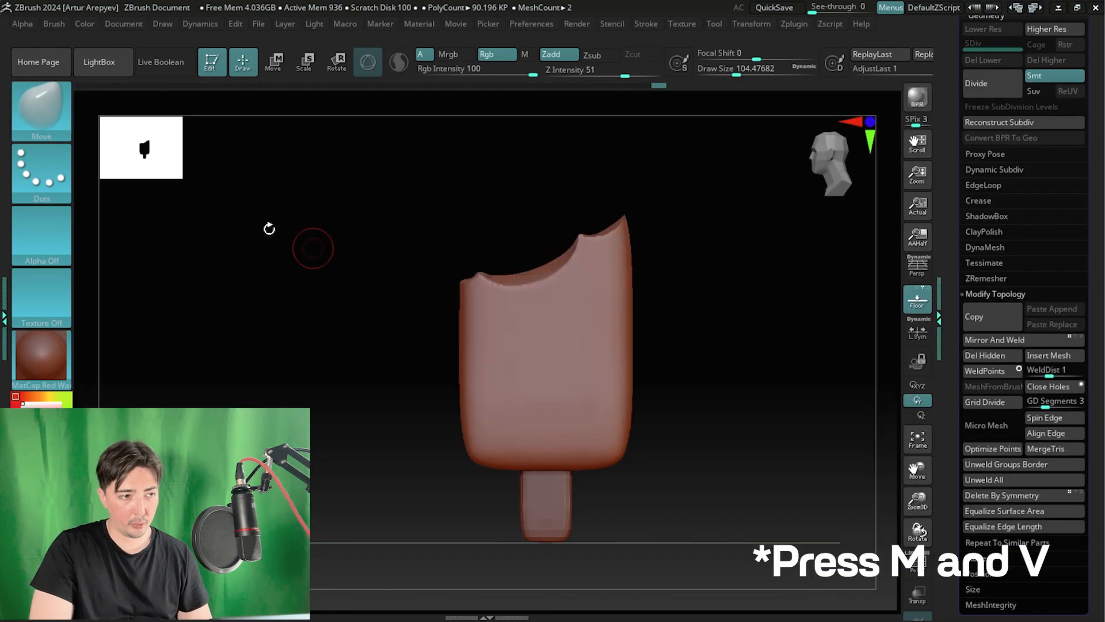
left_click(41, 102)
key("m")
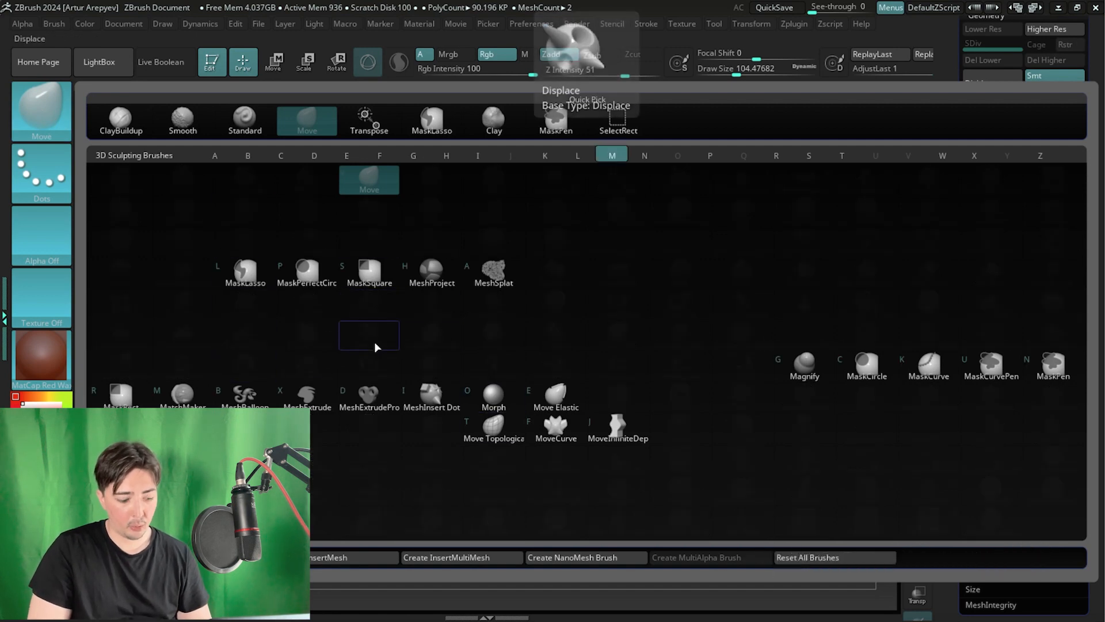
key("m")
key("v")
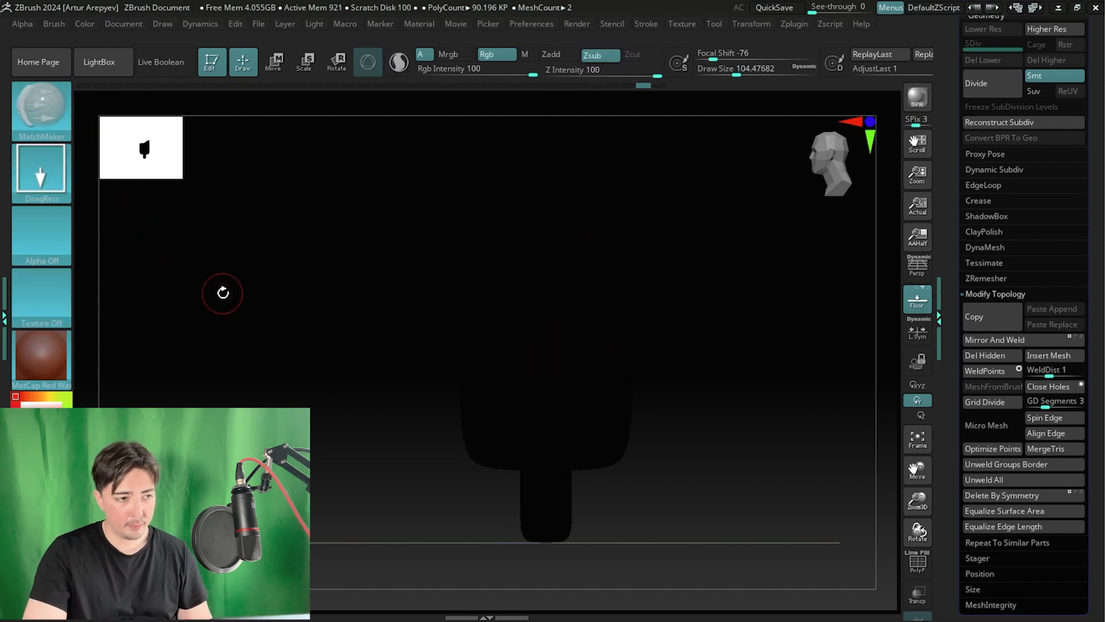
key("v")
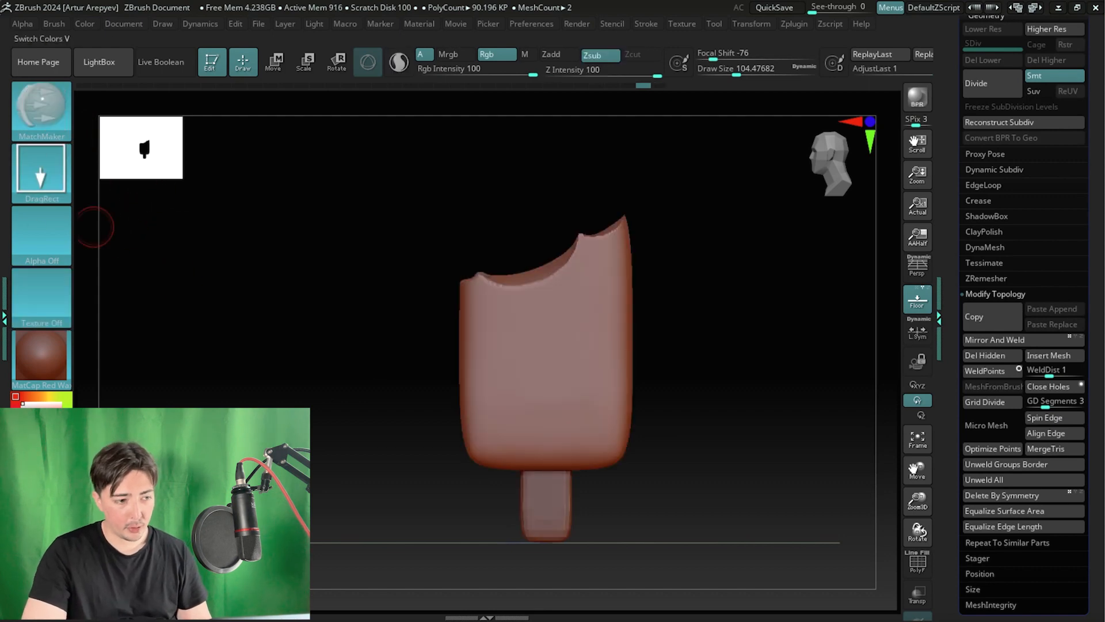
left_click(35, 122)
key("m")
key("v")
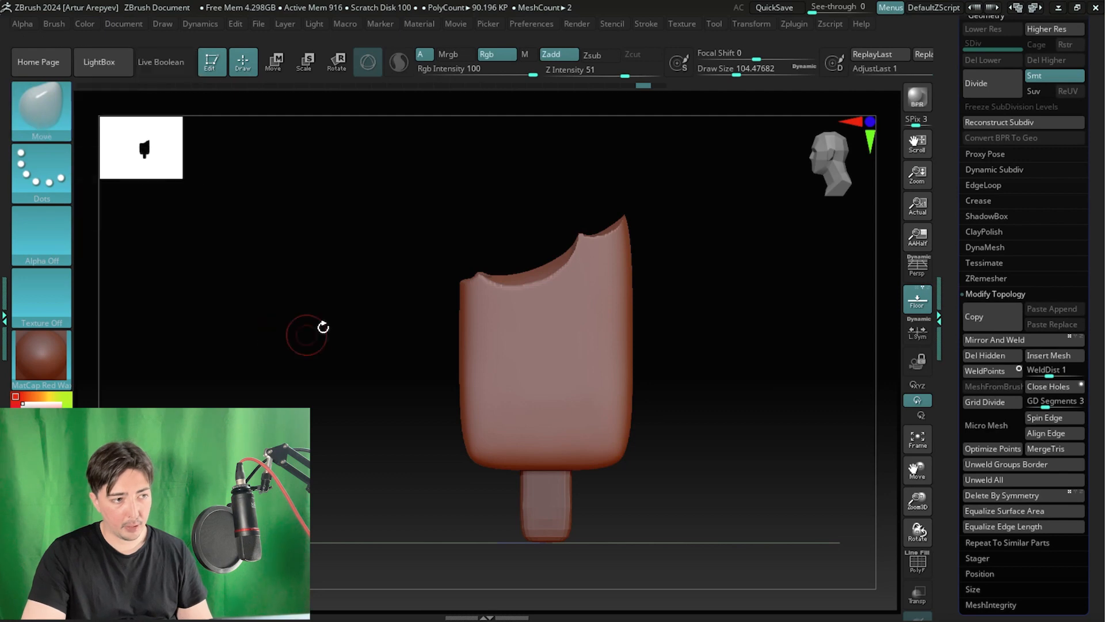
- Set the Move brush's draw size to about 280 and reshape the bite surface and rim of the popsicle body
key("space")
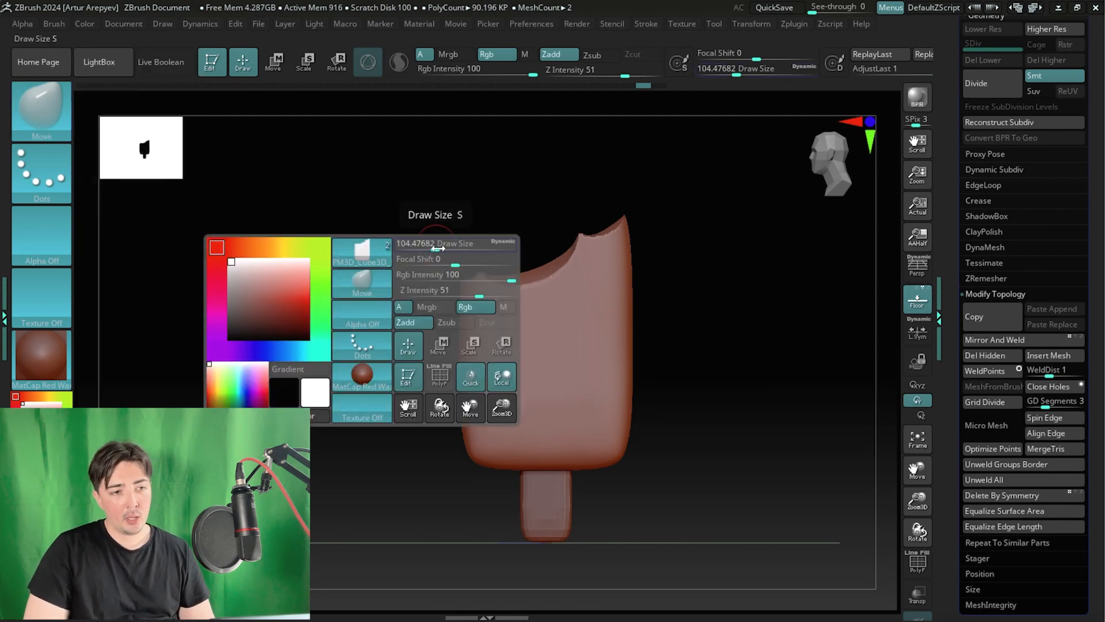
left_click_drag(436, 245, 447, 246)
key("space")
mouse_move(498, 276)
left_mouse_down()
mouse_move(527, 274)
mouse_move(459, 212)
mouse_move(429, 289)
mouse_move(517, 329)
mouse_move(422, 291)
mouse_move(441, 232)
mouse_move(452, 297)
mouse_move(502, 311)
left_mouse_up()
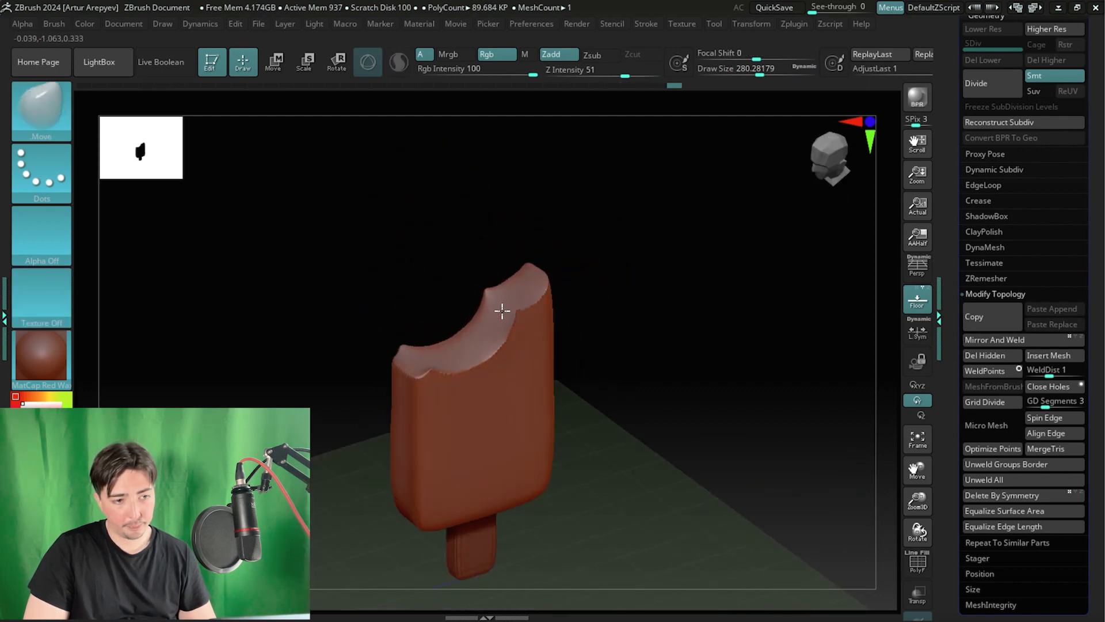
left_click_drag(428, 226, 494, 268, "shift")
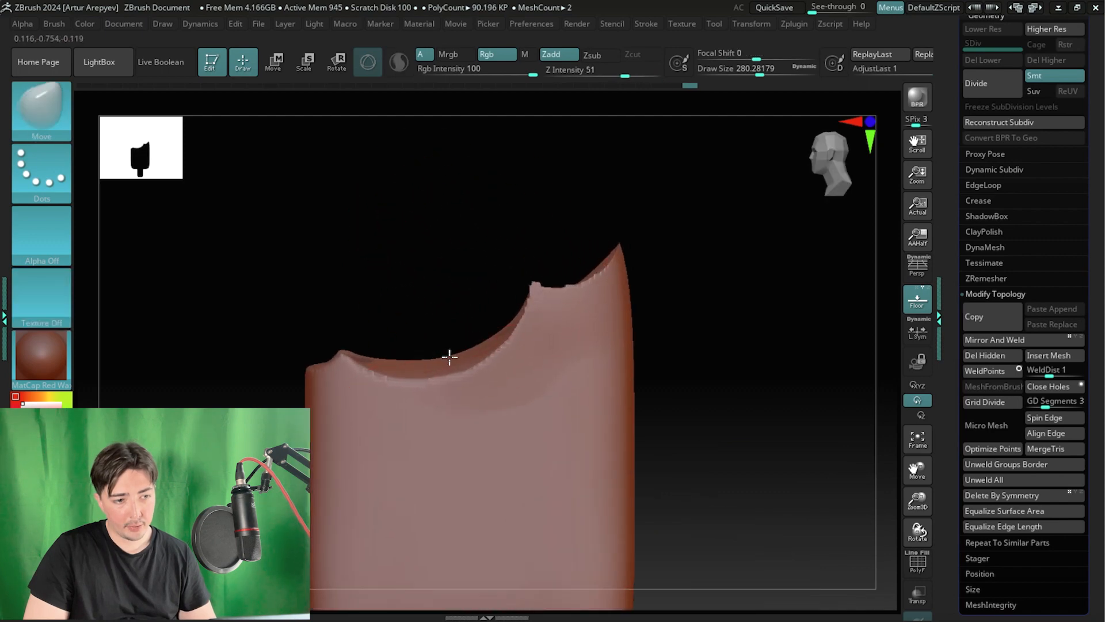
mouse_move(450, 358)
left_mouse_down()
mouse_move(432, 294)
mouse_move(453, 341)
left_mouse_up()
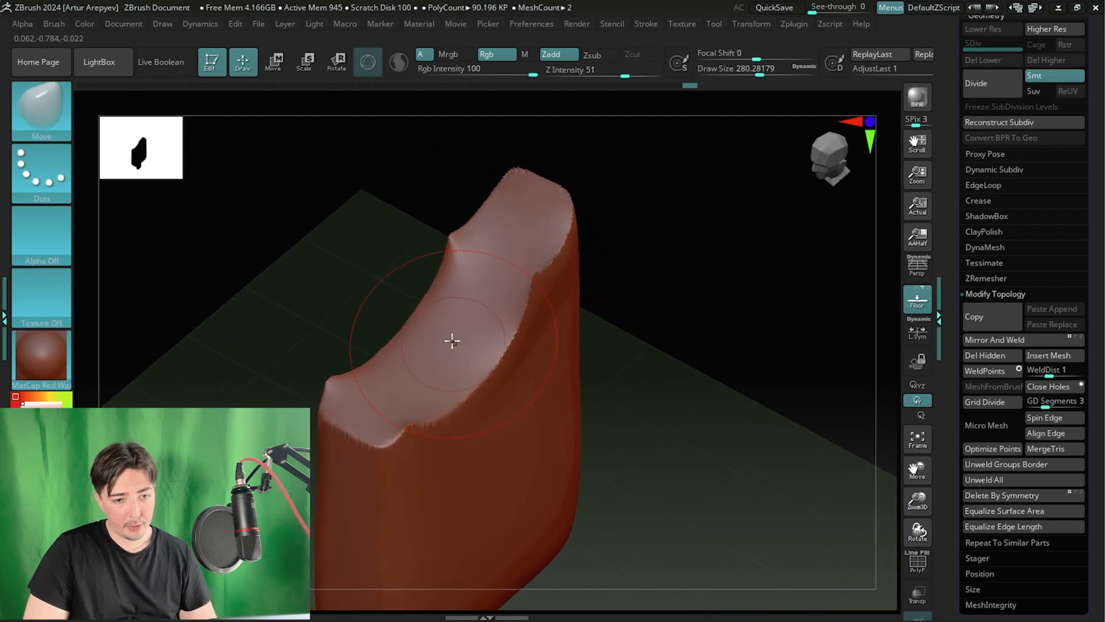
- Examine the polyframe of the bite cap and its transition to the popsicle body from several angles
left_click(915, 567)
left_click_drag(740, 383, 686, 353)
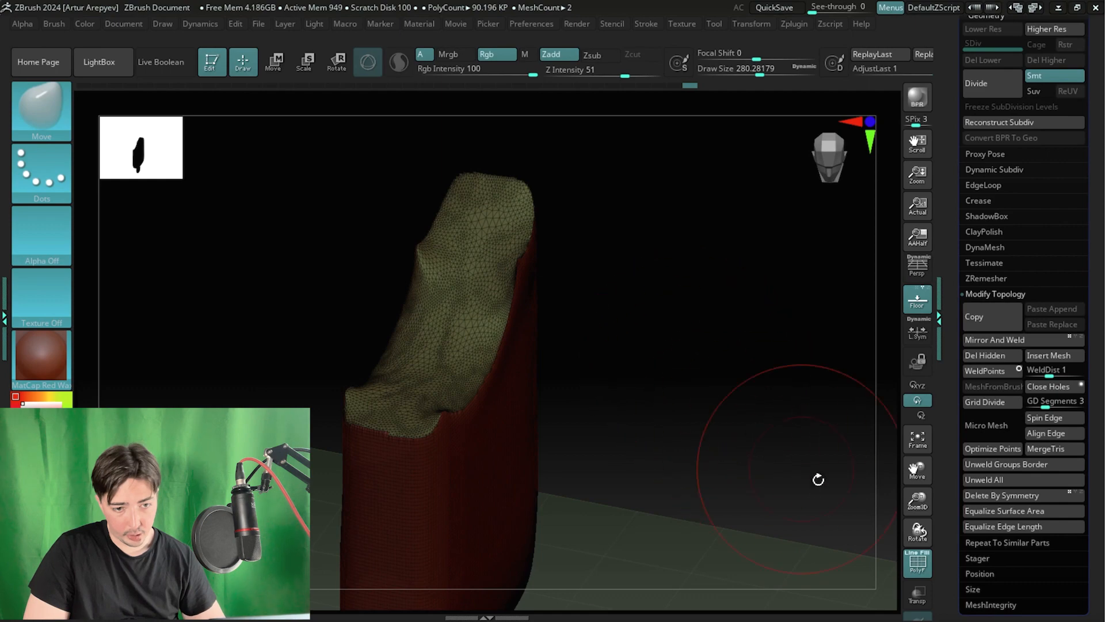
left_click(917, 567)
left_click(917, 567)
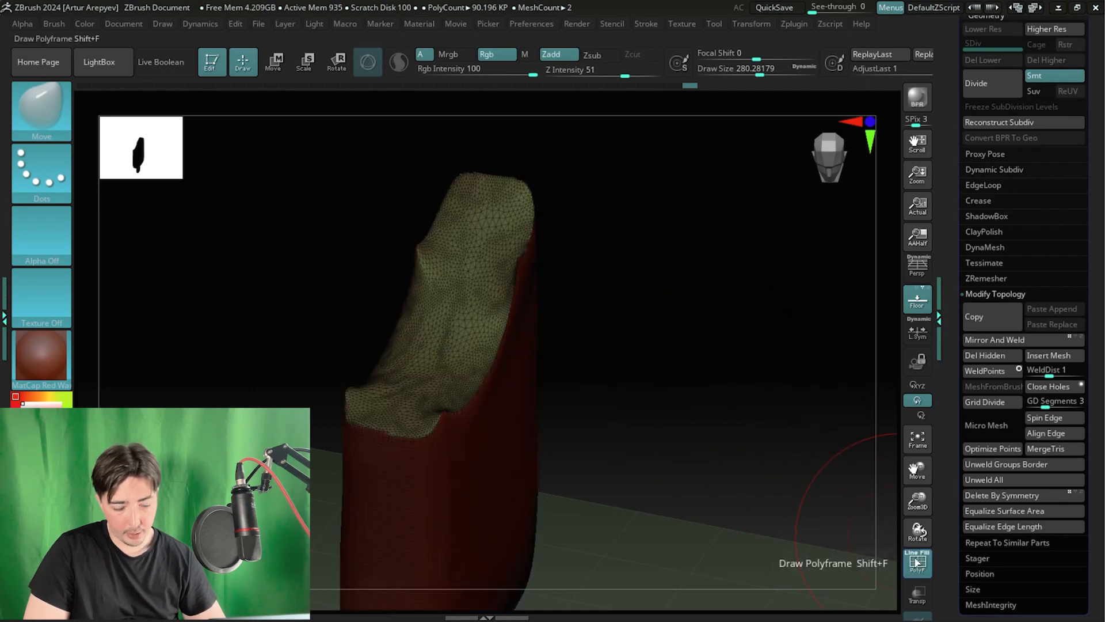
left_click_drag(760, 437, 725, 326)
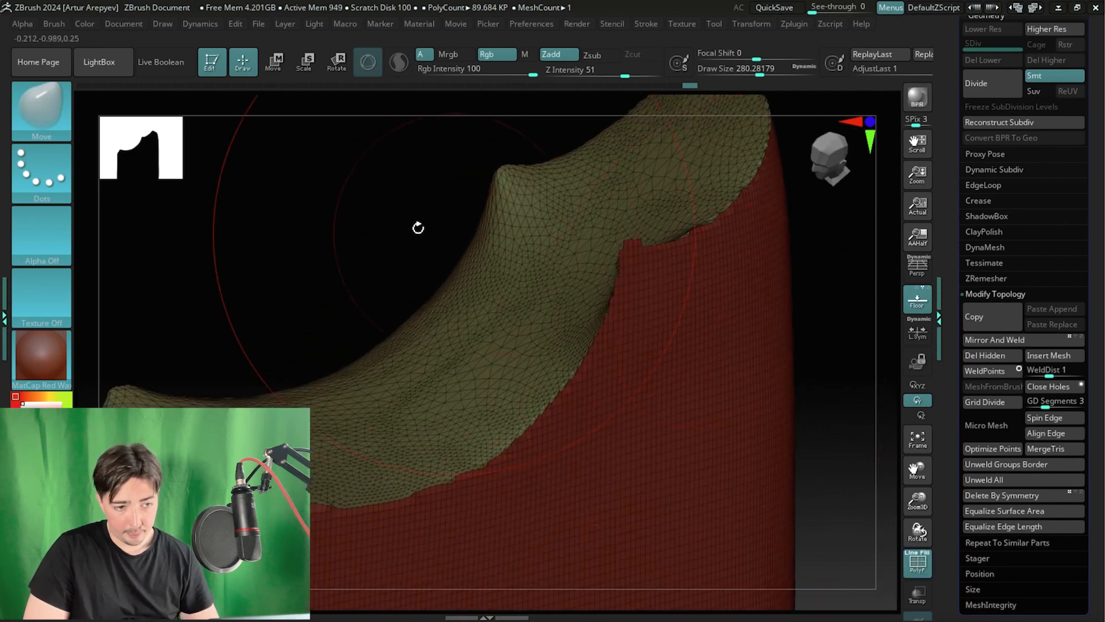
left_click_drag(419, 226, 427, 175)
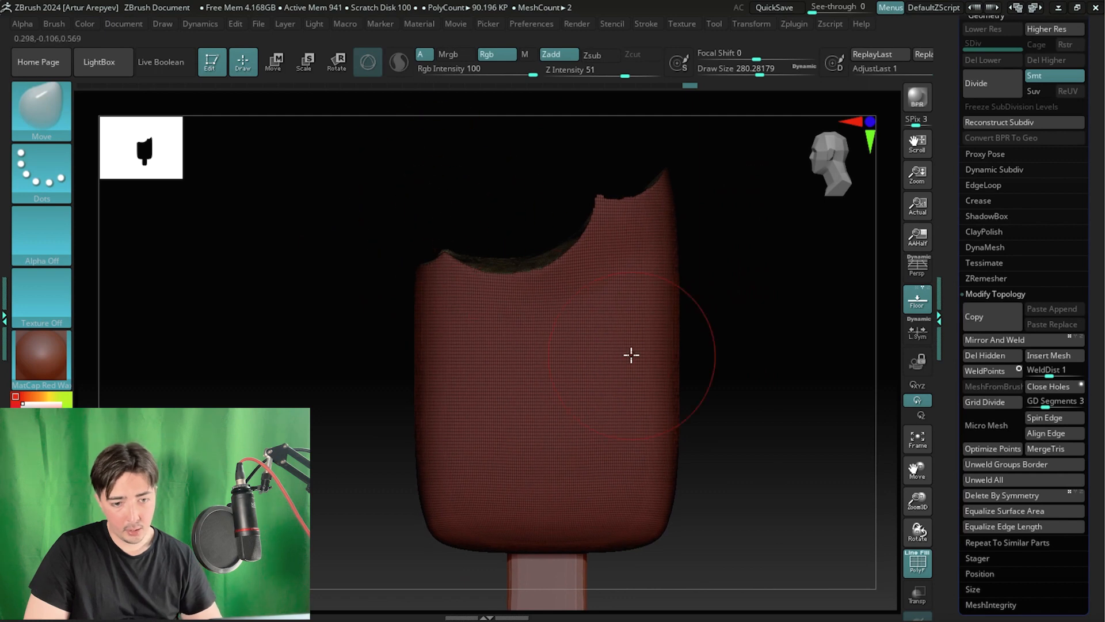
left_click(918, 559)
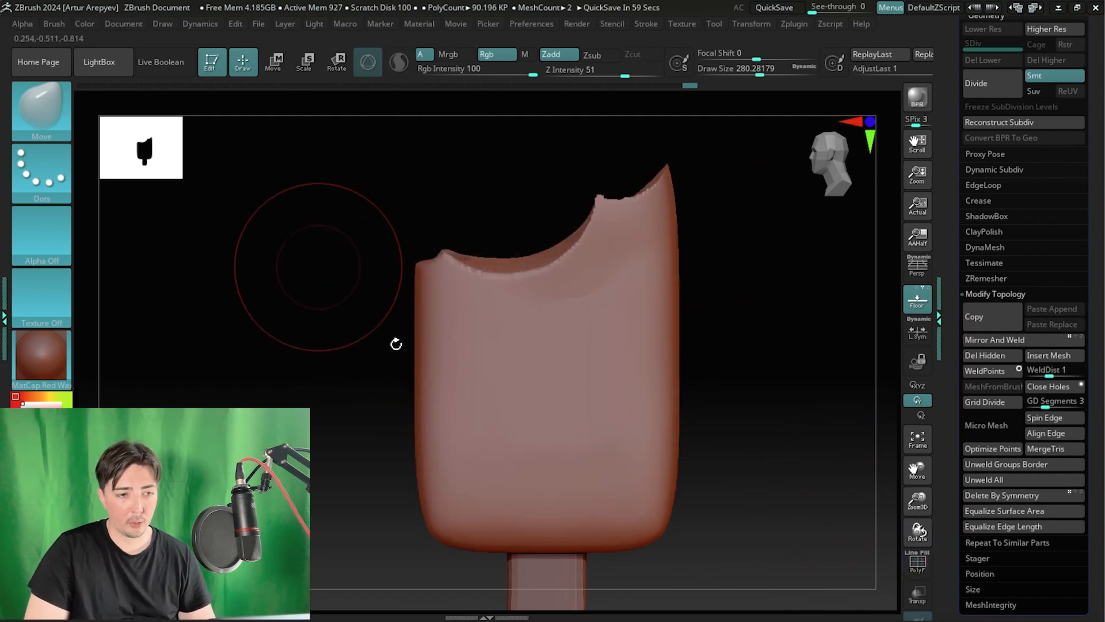
left_click_drag(341, 369, 306, 402, "alt")
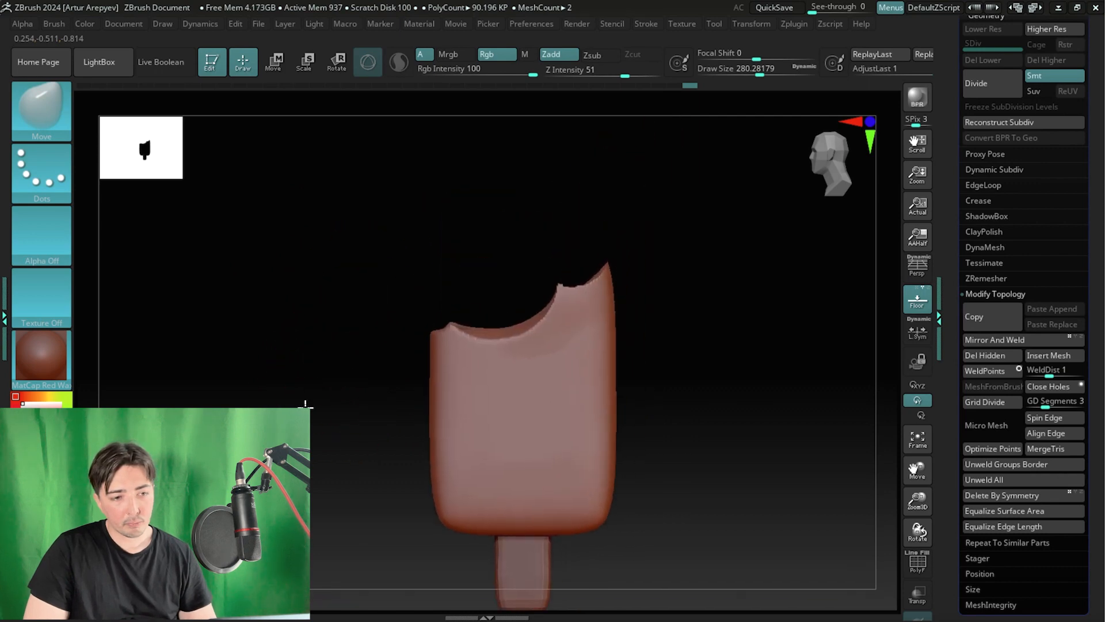
mouse_move(414, 258)
left_mouse_down()
mouse_move(392, 340)
mouse_move(350, 328)
mouse_move(346, 250)
mouse_move(392, 272)
left_mouse_up()
left_click_drag(683, 252, 685, 330, "alt")
mouse_move(684, 318)
left_mouse_down()
mouse_move(671, 397)
mouse_move(671, 305)
mouse_move(666, 326)
left_mouse_up()
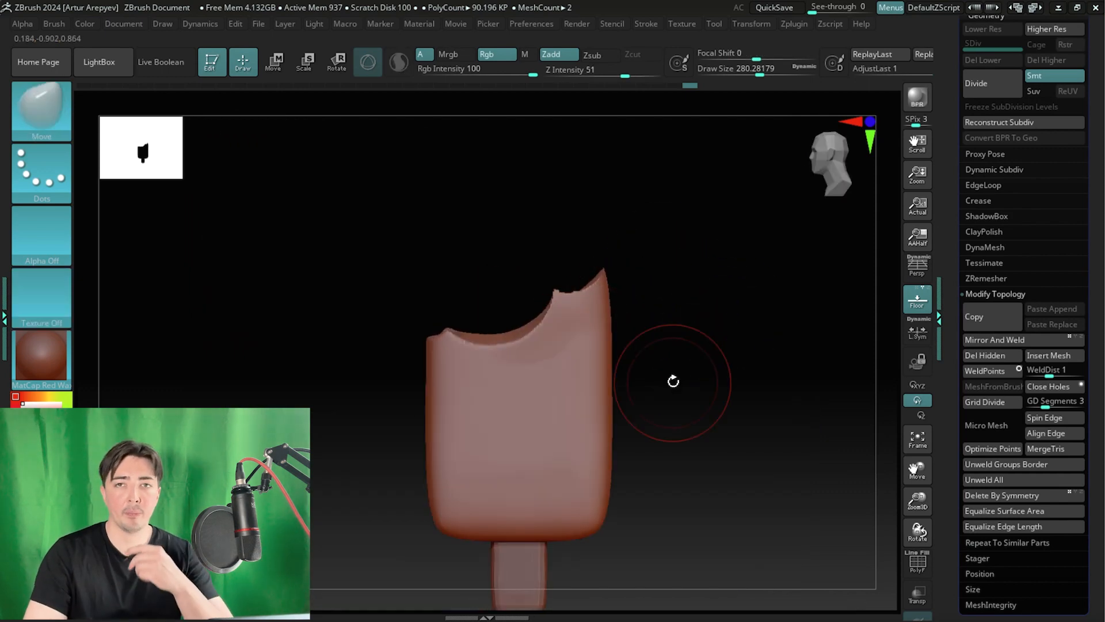
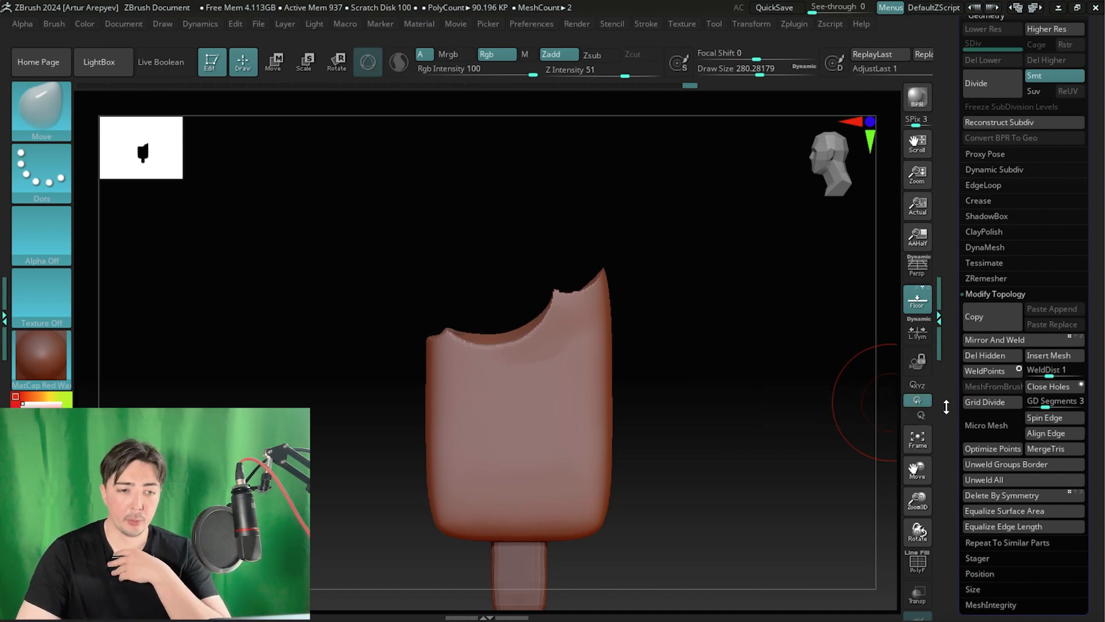
- Remesh the popsicle body with DynaMesh at resolution 128
left_click_drag(945, 406, 939, 322)
left_click_drag(946, 266, 951, 307)
left_click(979, 73)
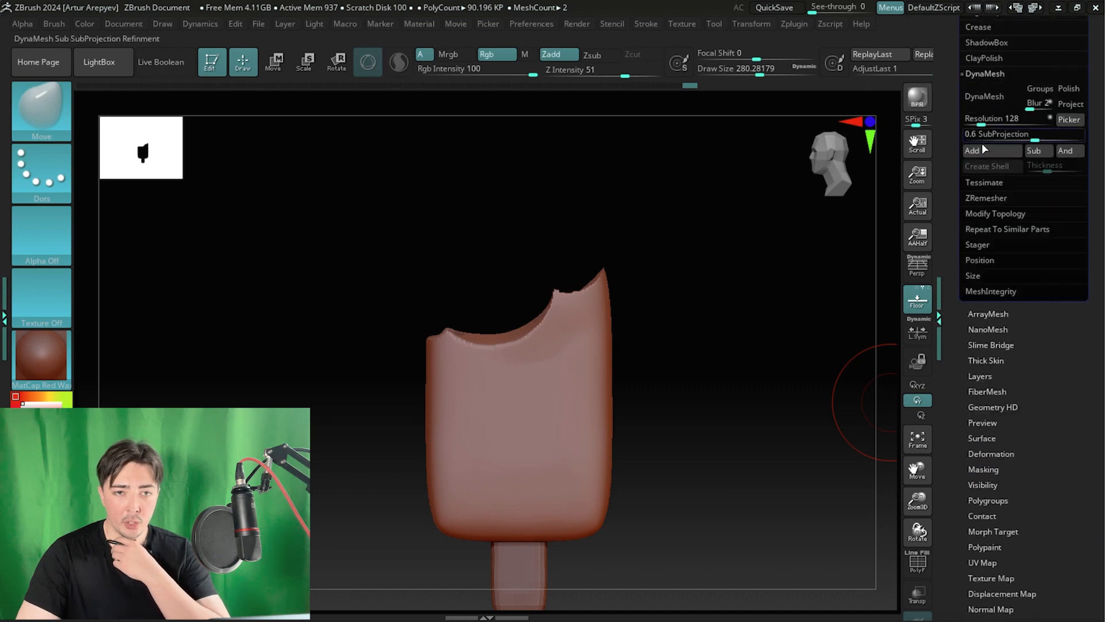
left_click(983, 95)
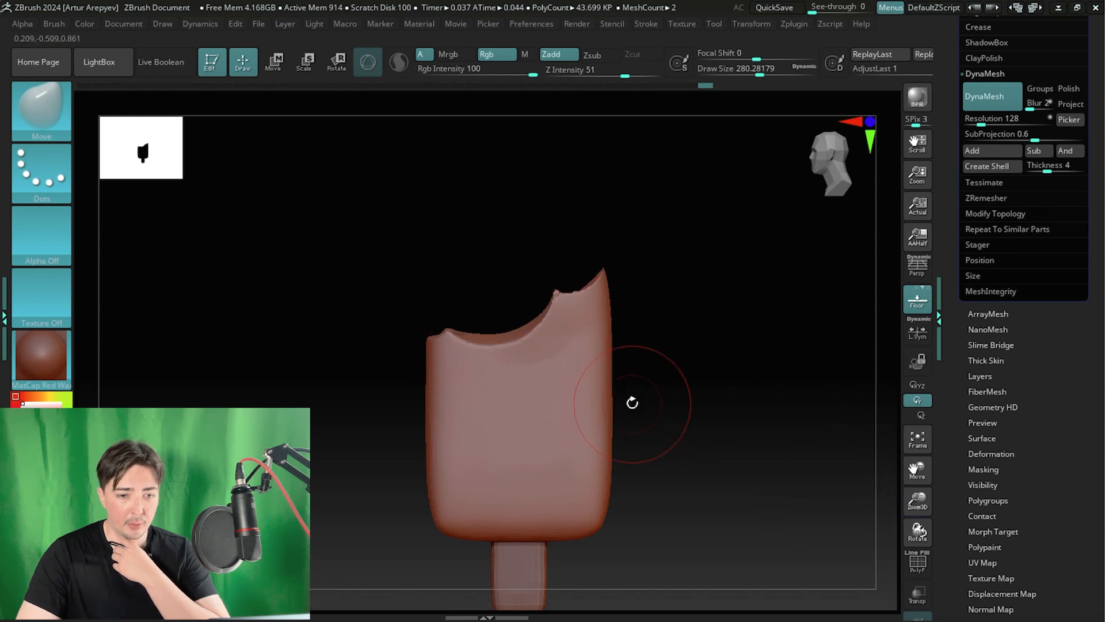
- Examine the remeshed popsicle body's polyframe up close around the bite
left_click(915, 566)
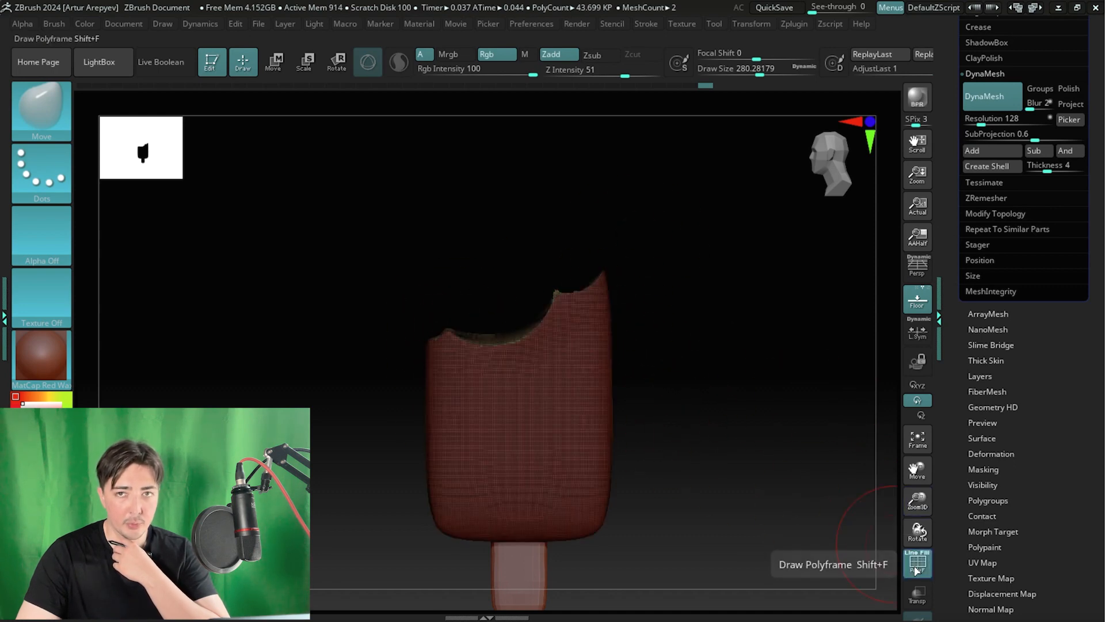
left_click_drag(718, 384, 884, 446, "alt")
mouse_move(498, 231)
left_mouse_down()
mouse_move(506, 323)
mouse_move(323, 217)
mouse_move(391, 184)
mouse_move(727, 257)
mouse_move(754, 259)
mouse_move(788, 233)
left_mouse_up()
left_click_drag(851, 339, 825, 151, "alt")
left_click_drag(809, 377, 780, 103, "alt")
mouse_move(822, 342)
left_mouse_down()
mouse_move(735, 340)
mouse_move(752, 407)
mouse_move(636, 380)
left_mouse_up()
mouse_move(802, 296)
left_mouse_down()
mouse_move(823, 348)
mouse_move(827, 509)
mouse_move(821, 362)
mouse_move(676, 373)
mouse_move(727, 266)
mouse_move(764, 331)
mouse_move(762, 397)
mouse_move(774, 366)
mouse_move(768, 323)
mouse_move(790, 306)
mouse_move(779, 306)
mouse_move(782, 385)
left_mouse_up()
- Undo and redo the DynaMesh remesh to compare the bite area's topology and shading before and after it
key("ctrl+z")
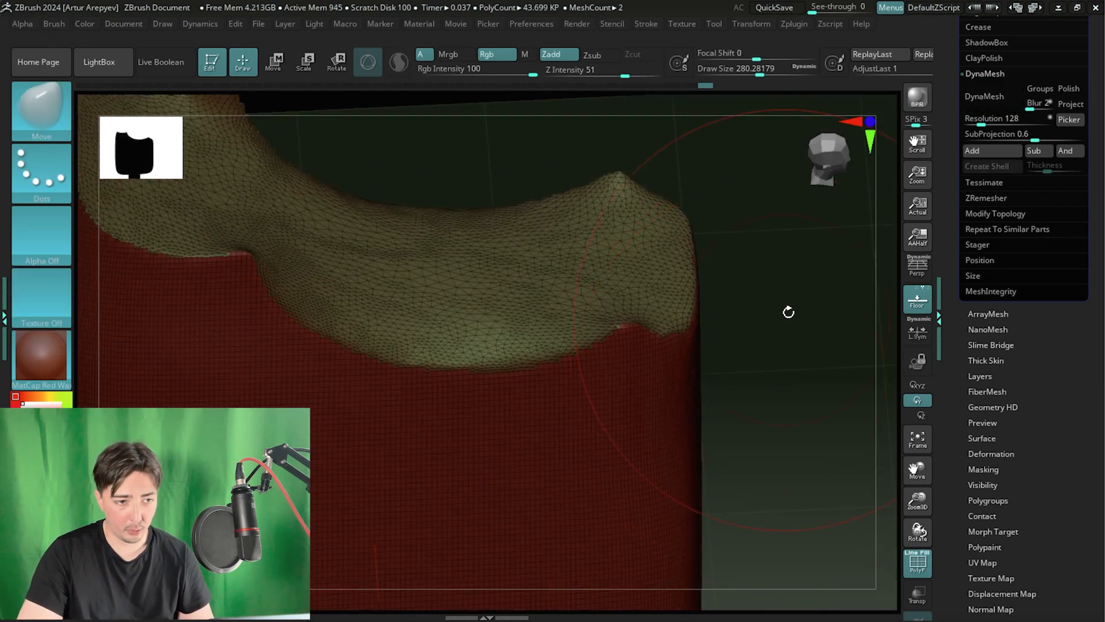
left_click_drag(790, 313, 792, 364)
left_click_drag(784, 292, 680, 139)
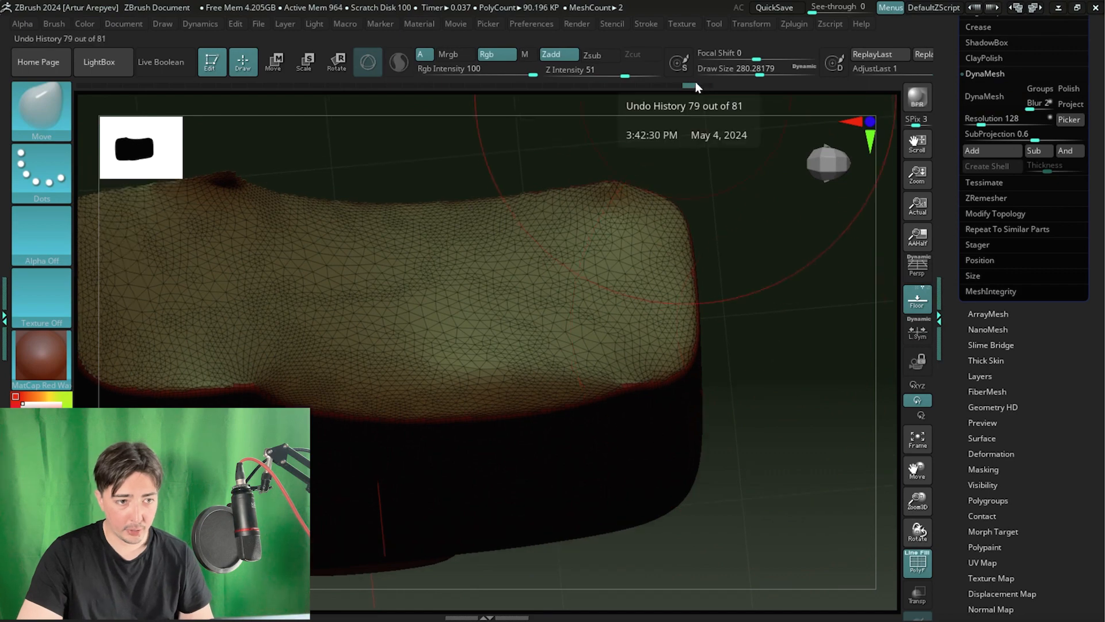
key("ctrl+shift+z")
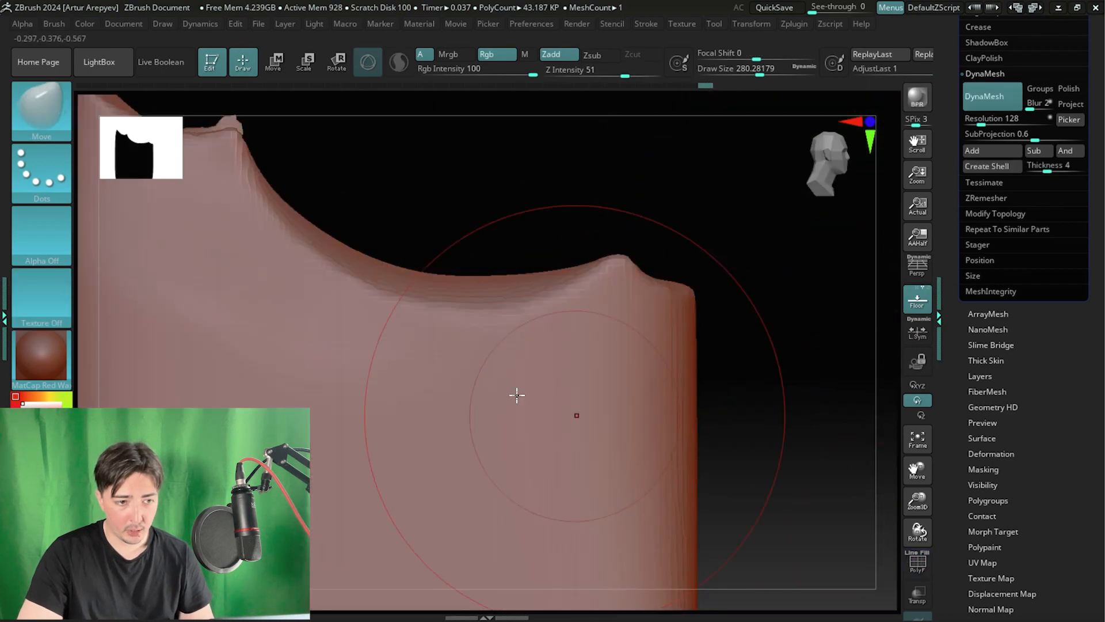
mouse_move(379, 362)
left_mouse_down()
mouse_move(461, 311)
mouse_move(338, 257)
mouse_move(204, 340)
left_mouse_up()
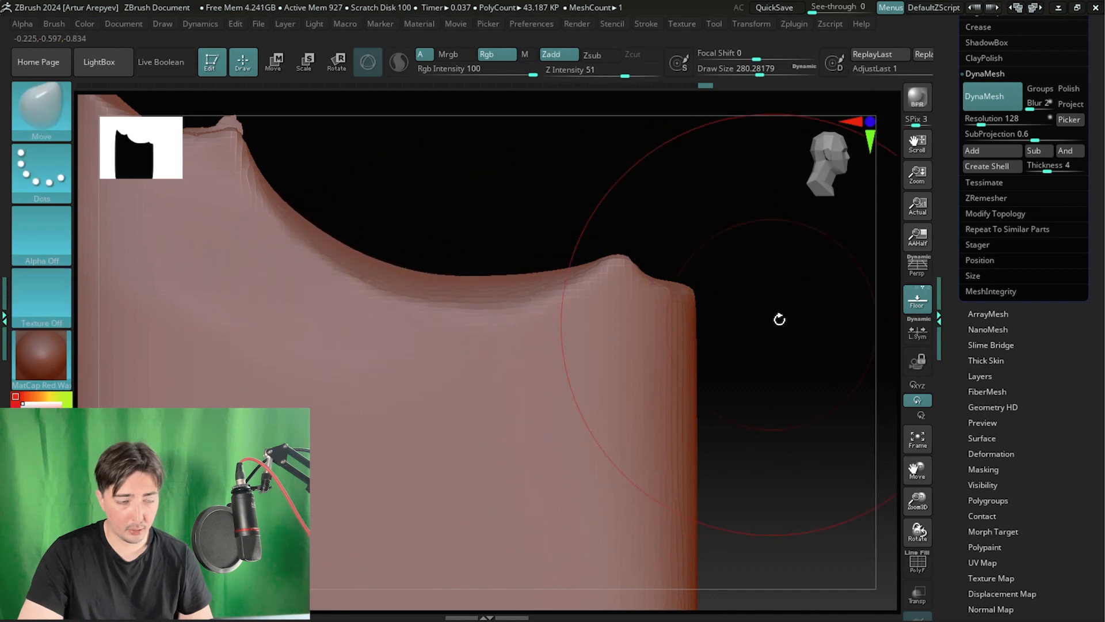
left_click_drag(781, 290, 798, 408)
left_click(918, 568)
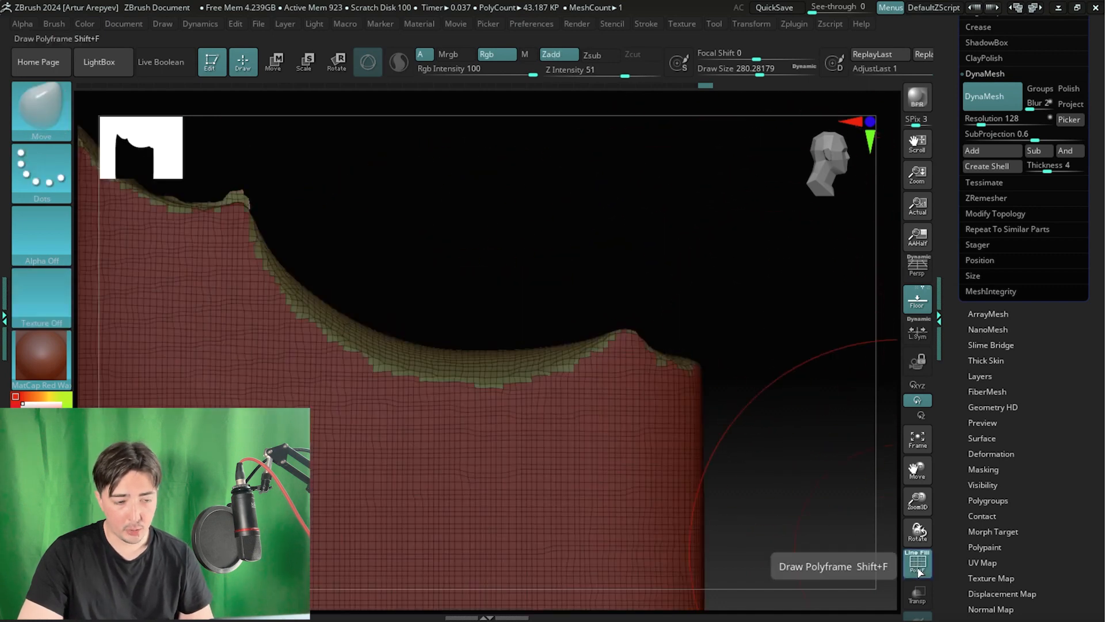
left_click(917, 568)
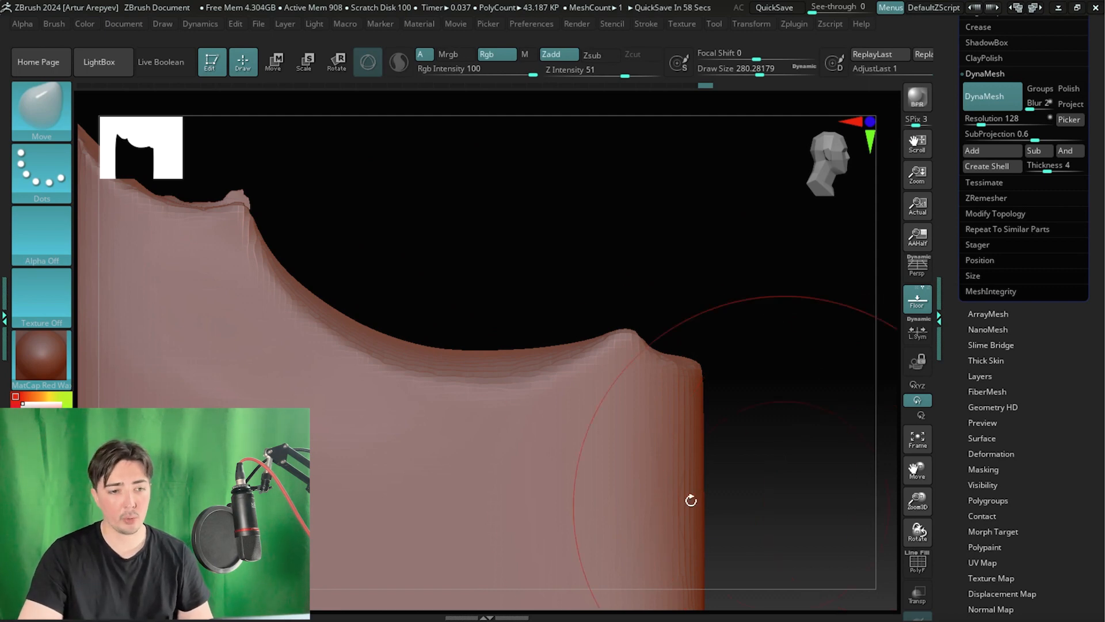
left_click_drag(691, 500, 353, 187)
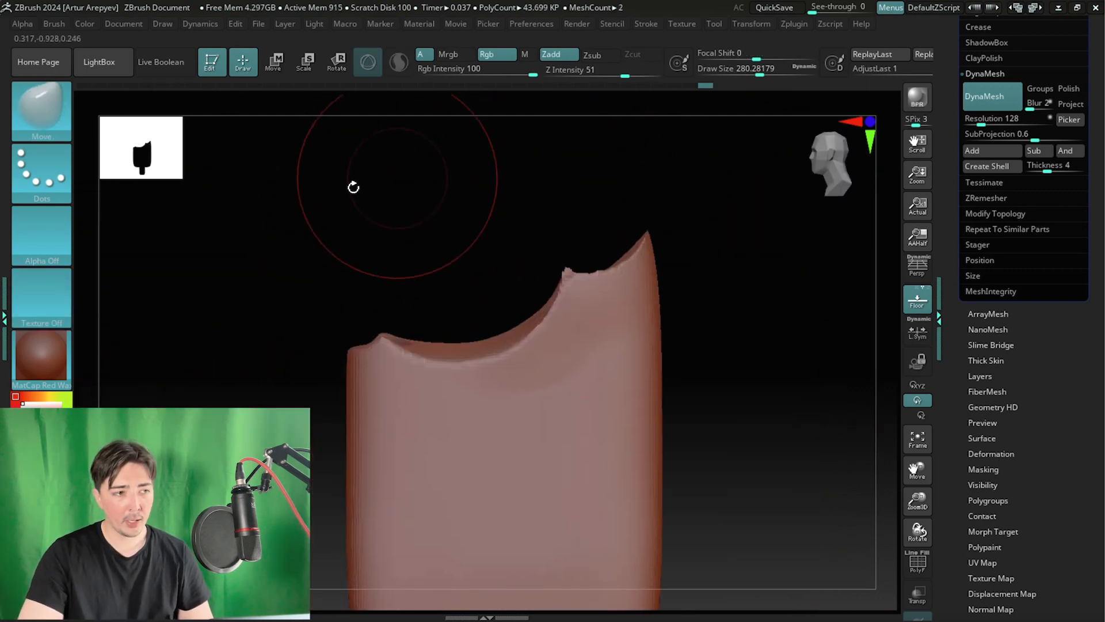
- Try a winding ClayBuildup stroke on the popsicle's front face with a draw size of about 83, and undo it
left_click(39, 119)
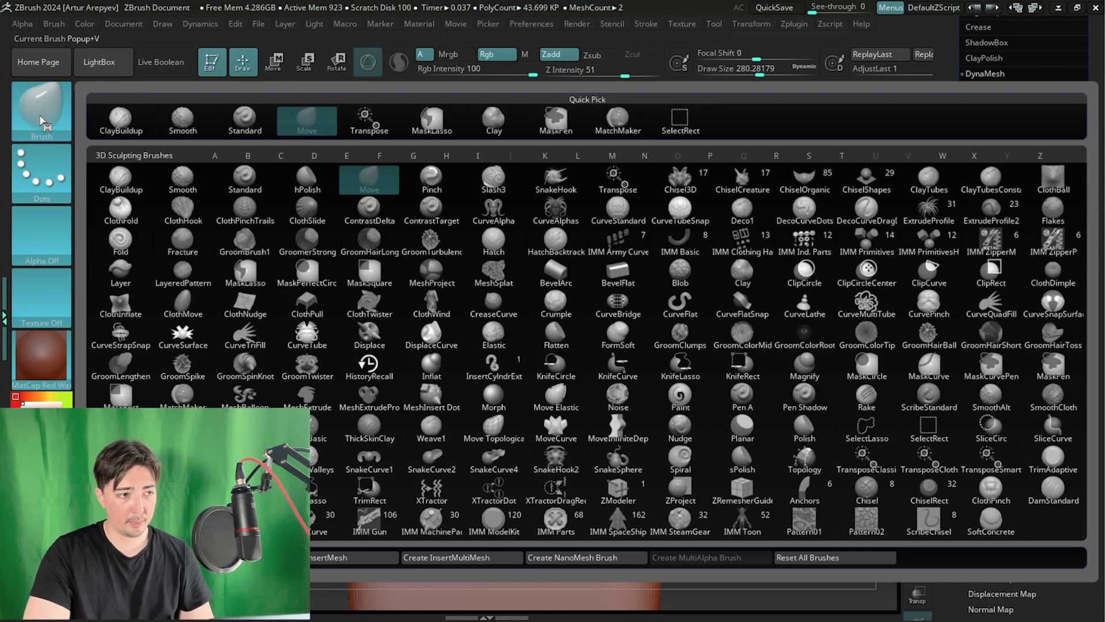
key("c")
key("b")
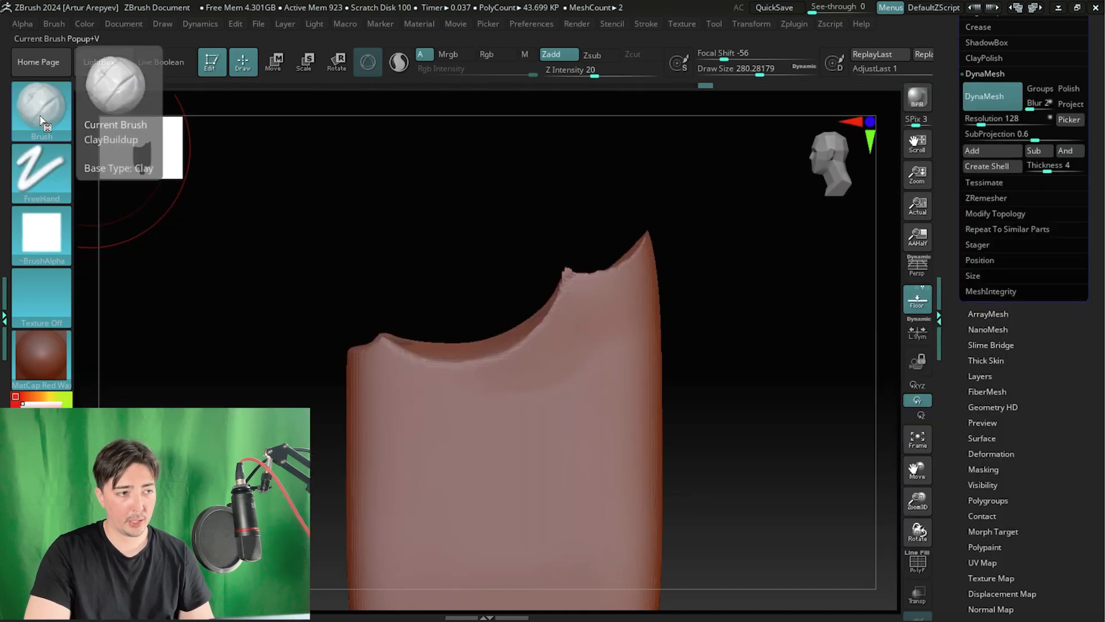
mouse_move(414, 230)
left_mouse_down()
mouse_move(461, 227)
mouse_move(481, 240)
mouse_move(449, 272)
mouse_move(427, 254)
mouse_move(395, 271)
mouse_move(379, 296)
mouse_move(493, 302)
left_mouse_up()
left_click_drag(447, 261, 447, 339)
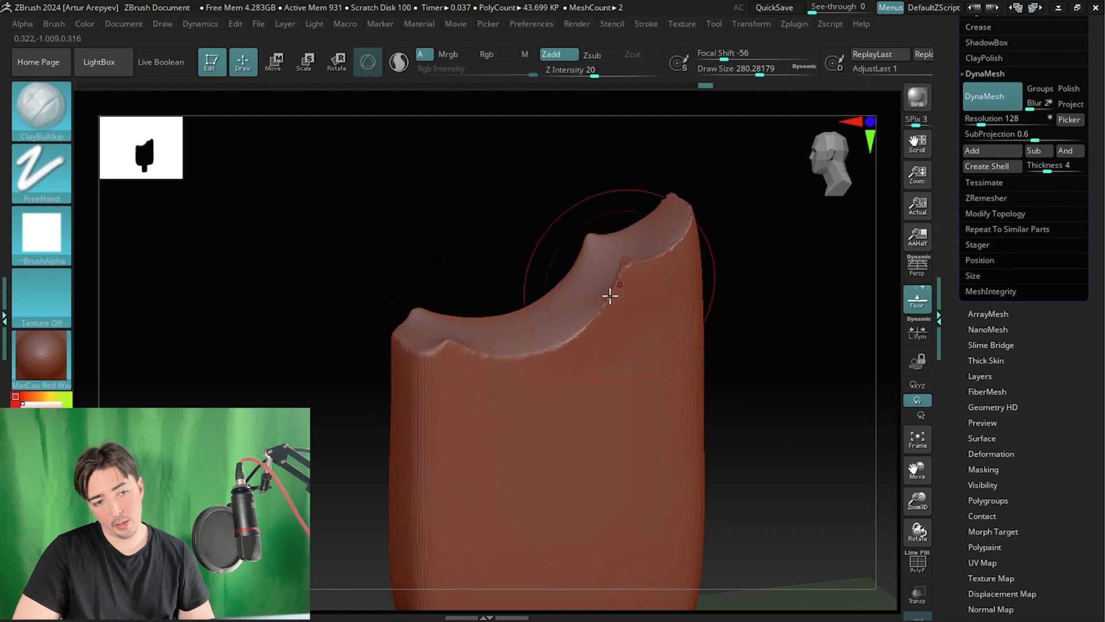
mouse_move(393, 223)
left_mouse_down()
mouse_move(388, 249)
mouse_move(271, 282)
mouse_move(296, 178)
left_mouse_up()
key("space")
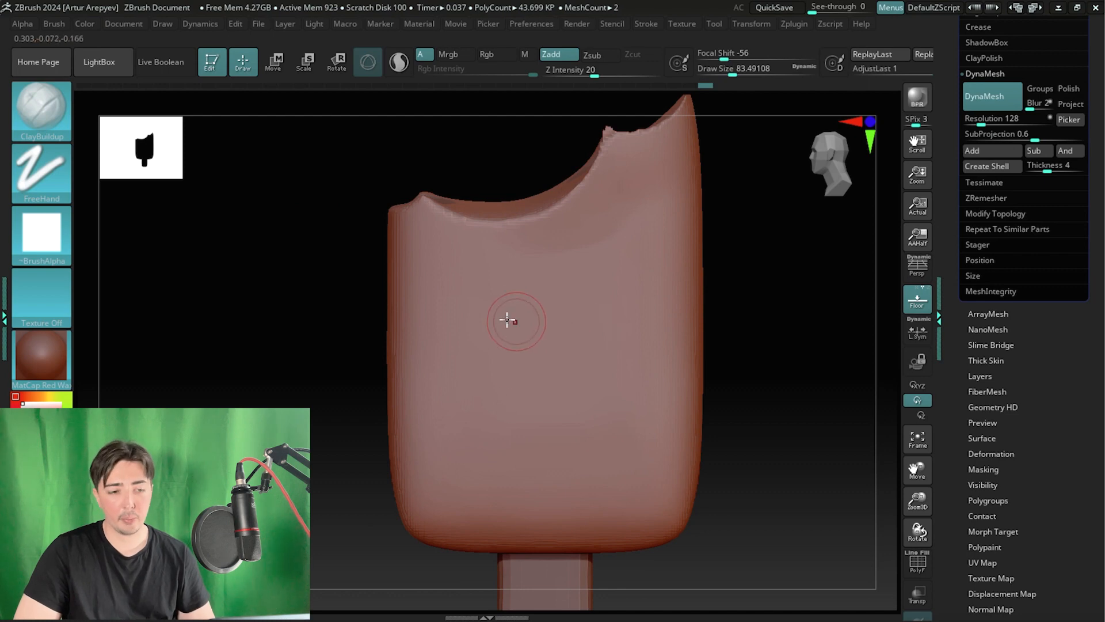
mouse_move(571, 329)
left_mouse_down()
mouse_move(535, 383)
mouse_move(452, 414)
mouse_move(593, 403)
mouse_move(480, 441)
mouse_move(620, 463)
left_mouse_up()
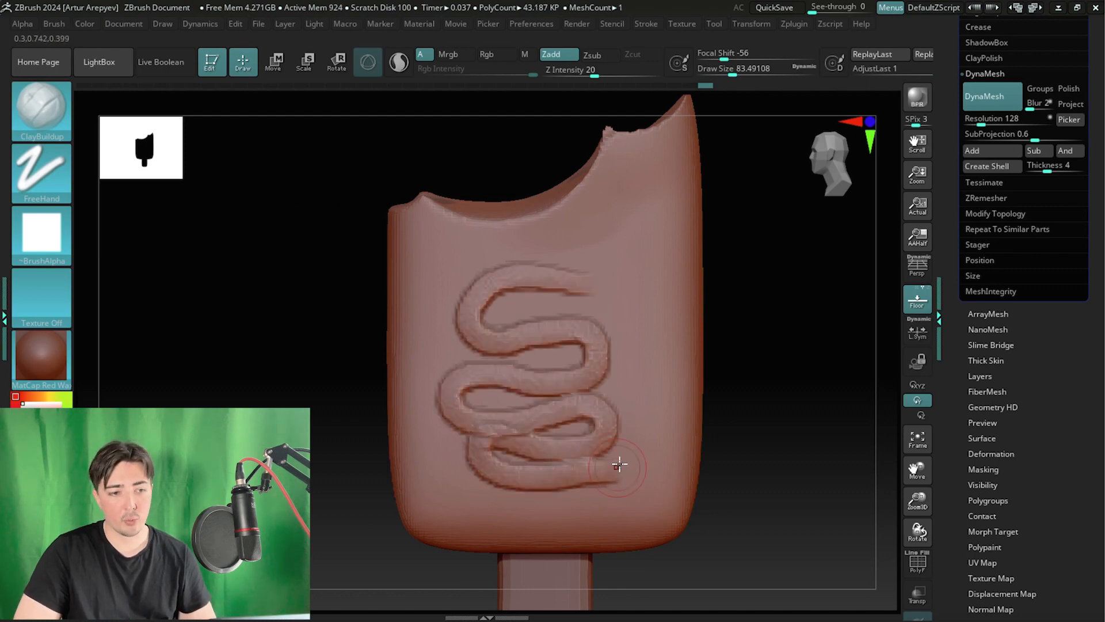
key("ctrl+z")
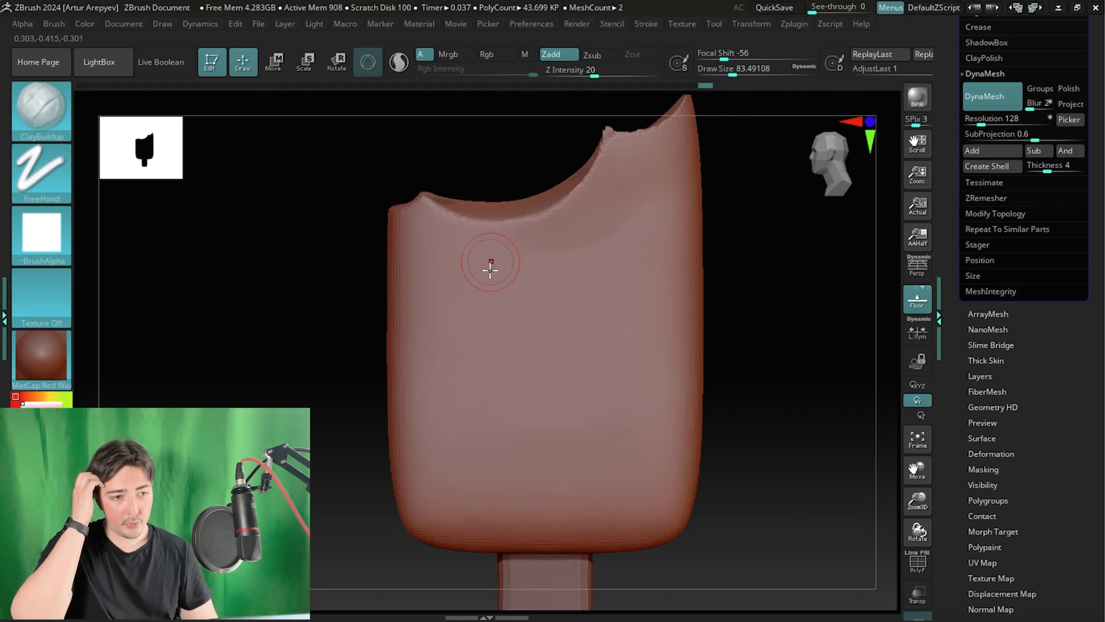
- Try overlapping ClayBuildup strokes with smoothing on the middle of the popsicle's front face, and undo them all
mouse_move(481, 295)
left_mouse_down()
mouse_move(571, 252)
mouse_move(493, 313)
mouse_move(510, 322)
mouse_move(623, 295)
mouse_move(577, 330)
mouse_move(562, 360)
mouse_move(520, 375)
mouse_move(486, 363)
left_mouse_up()
key("shift")
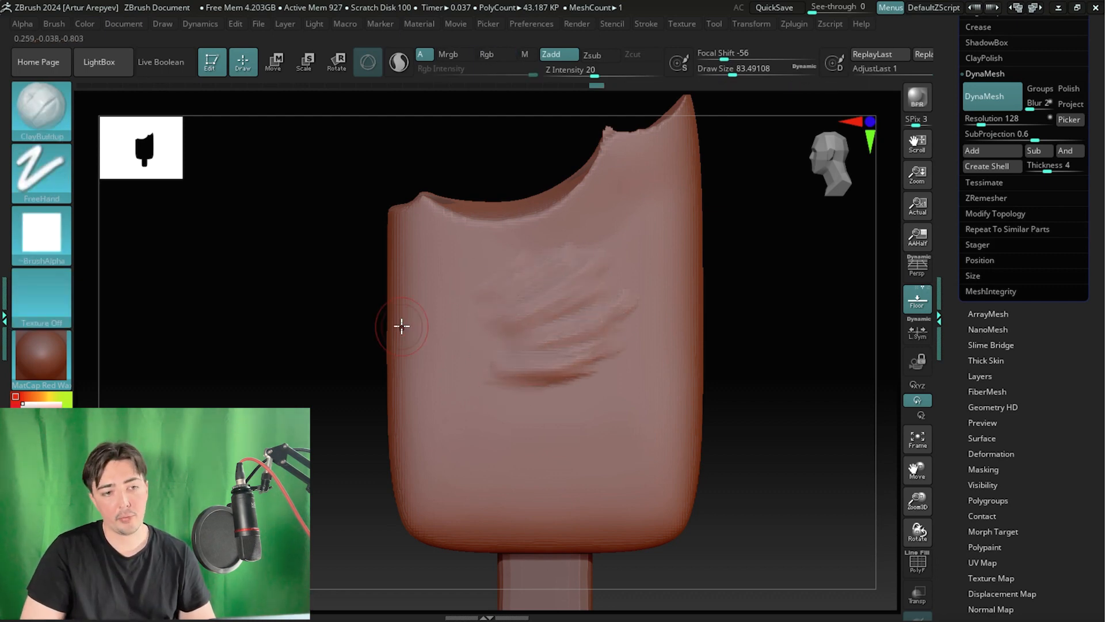
left_click_drag(402, 325, 402, 327, "ctrl")
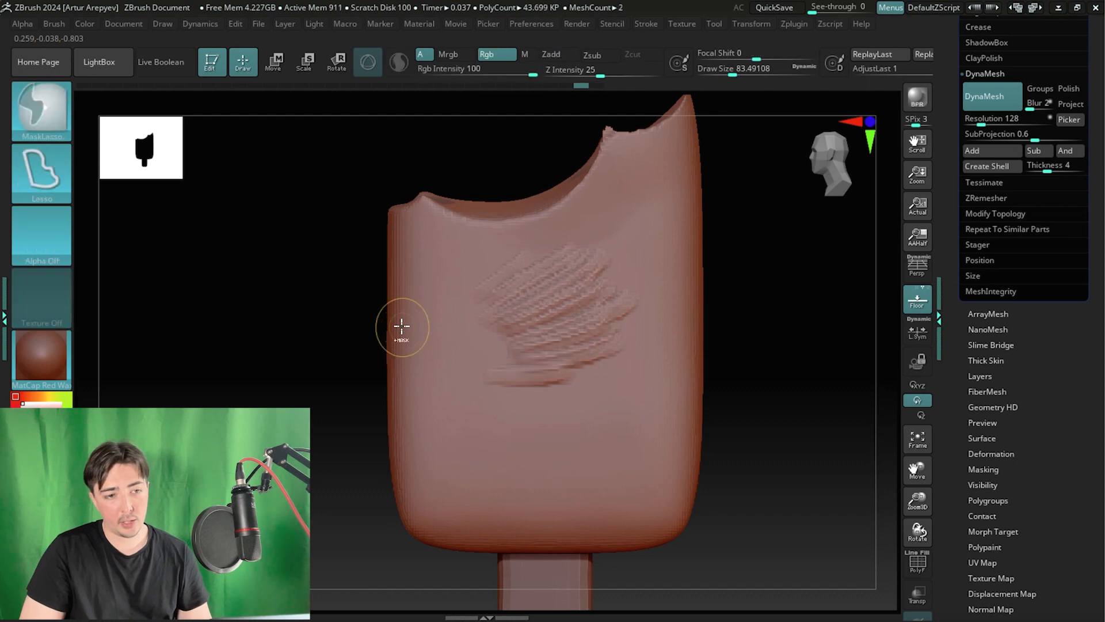
key("ctrl+z")
key("ctrl+z")
key("ctrl+z")
key("ctrl+z")
key("ctrl+z")
key("ctrl+z")
key("ctrl+z")
key("ctrl+z")
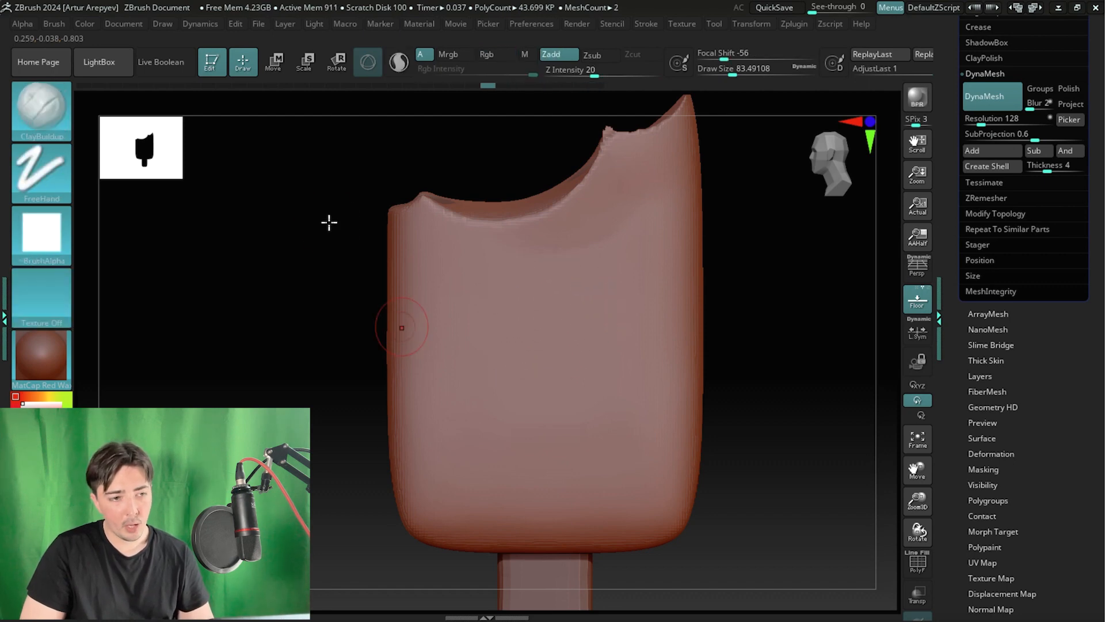
- Flatten and smooth the bite surface using the Flatten brush with a draw size of about 154
mouse_move(328, 222)
left_mouse_down()
mouse_move(338, 313)
mouse_move(627, 316)
mouse_move(611, 348)
mouse_move(656, 286)
mouse_move(665, 305)
mouse_move(612, 240)
mouse_move(493, 257)
mouse_move(603, 297)
mouse_move(461, 274)
left_mouse_up()
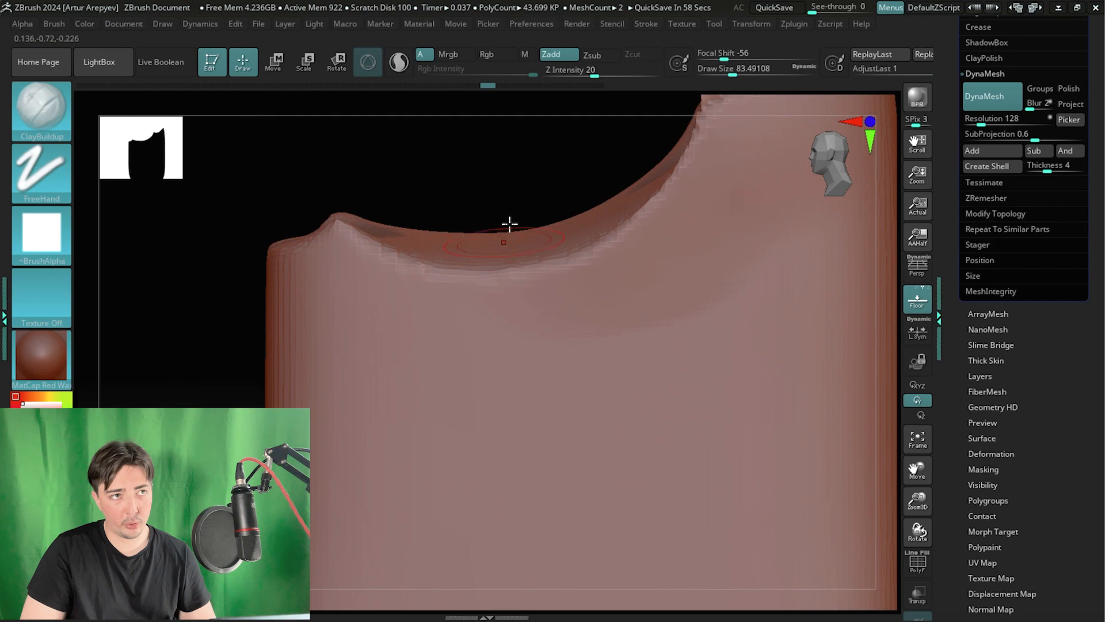
left_click_drag(509, 224, 544, 298)
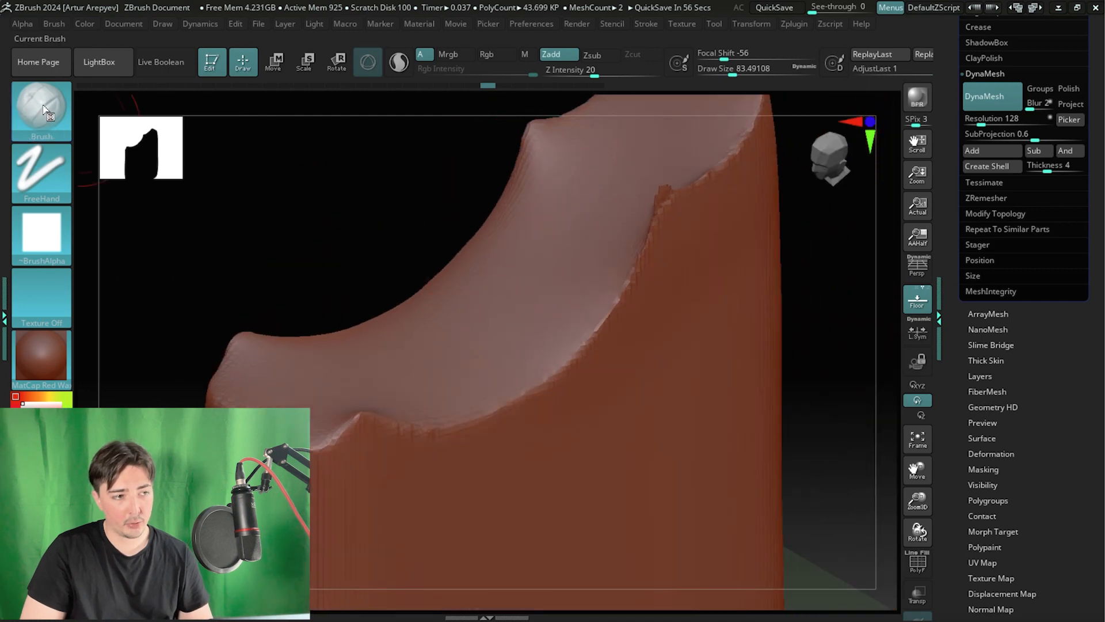
left_click(39, 109)
key("f")
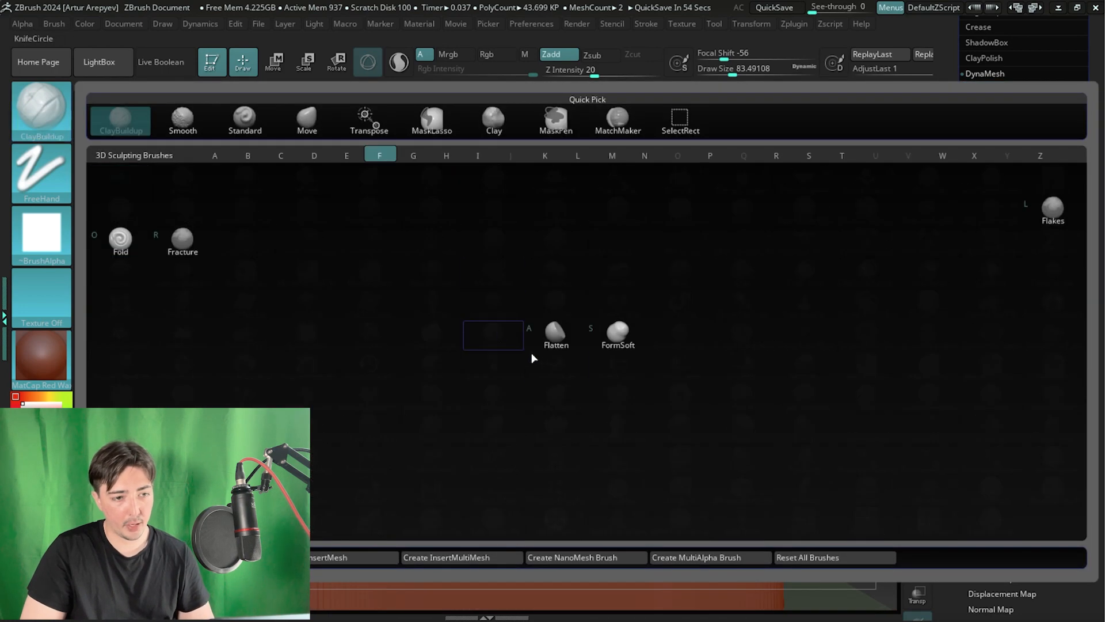
left_click(554, 341)
mouse_move(357, 222)
left_mouse_down()
mouse_move(395, 249)
mouse_move(247, 240)
mouse_move(370, 261)
mouse_move(370, 279)
mouse_move(414, 264)
left_mouse_up()
key("space")
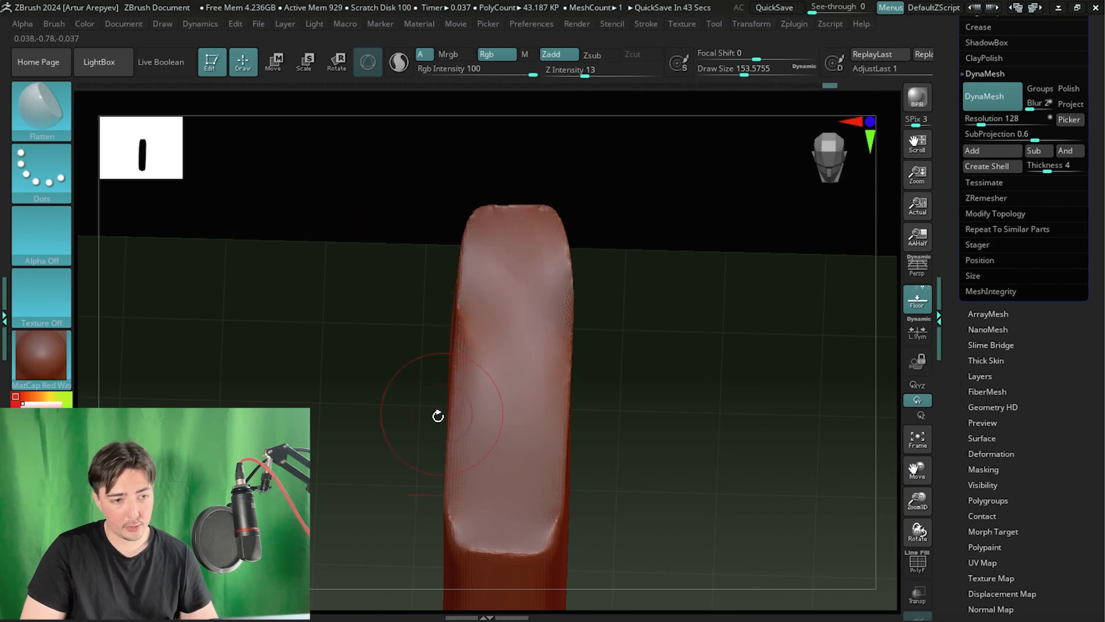
left_click_drag(677, 355, 460, 367)
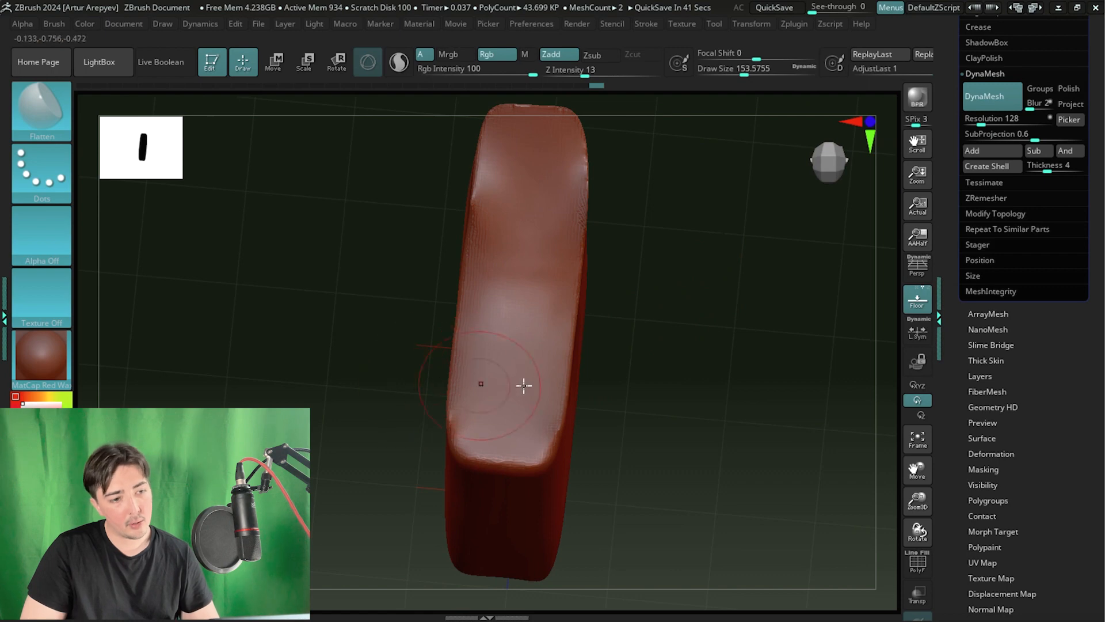
left_click_drag(651, 388, 496, 311)
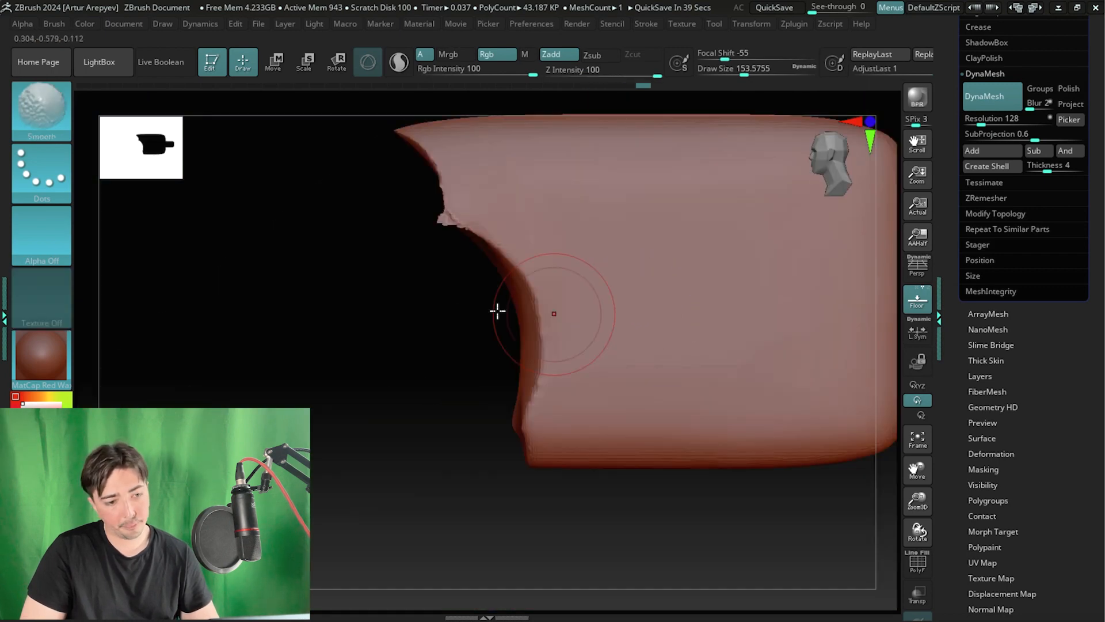
left_click_drag(509, 350, 496, 427)
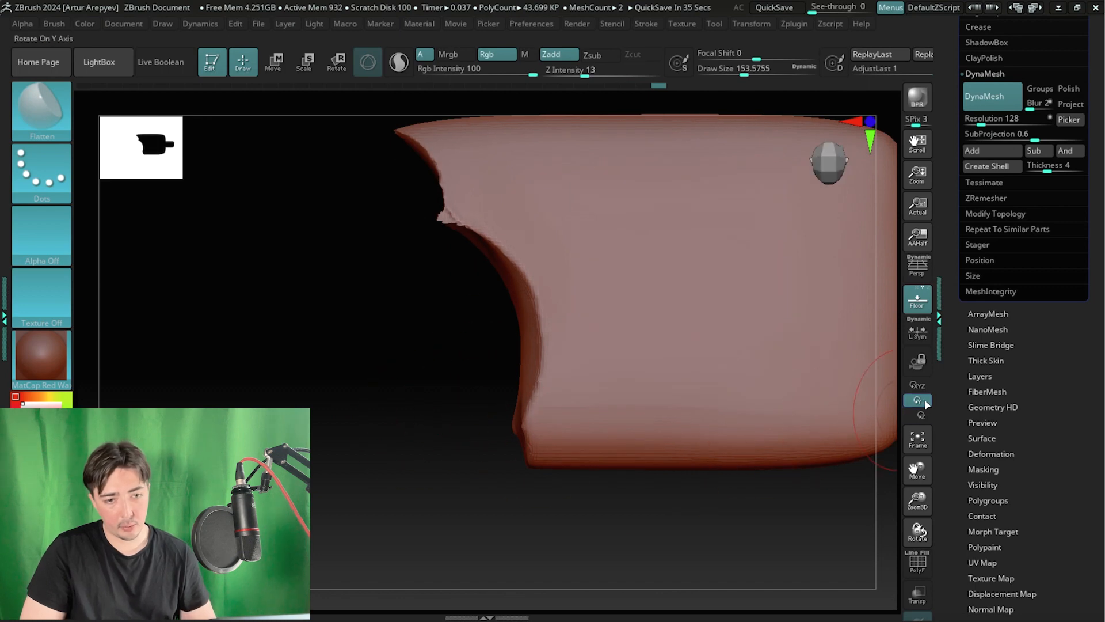
- Switch the view rotation to unrestricted XYZ for working around the bite from any angle
left_click(920, 387)
left_click_drag(399, 384, 673, 385)
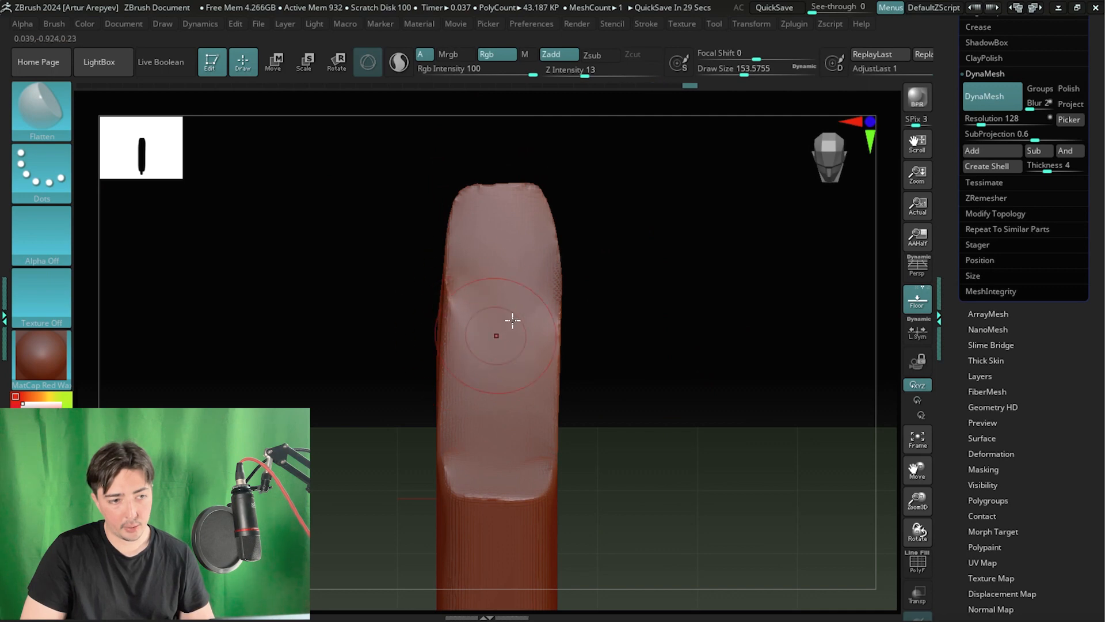
left_click_drag(681, 331, 506, 417)
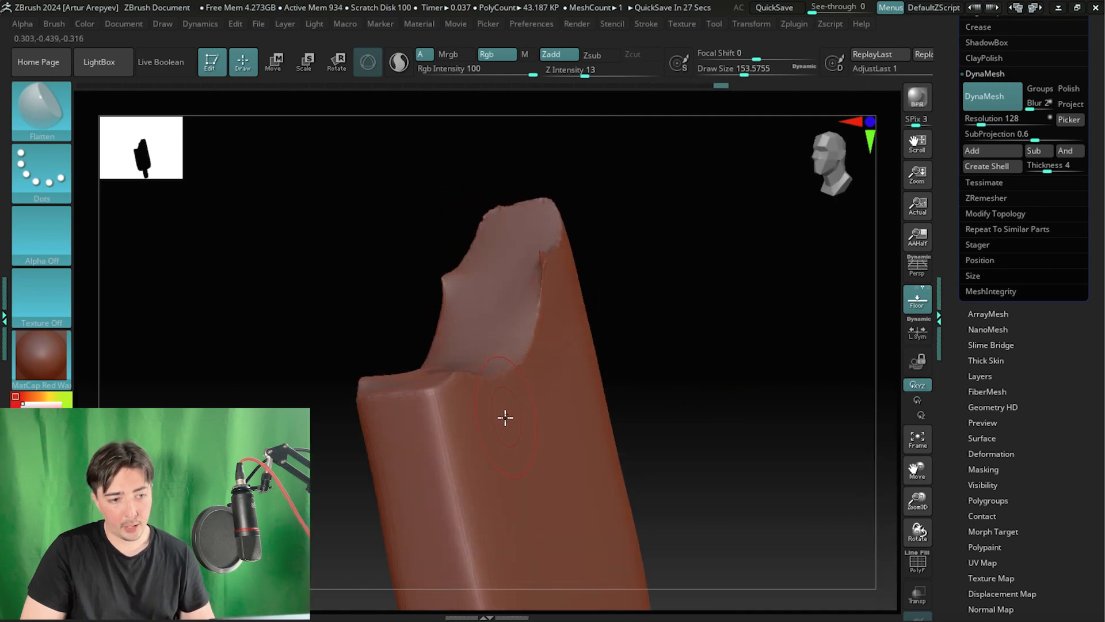
- Try flattening the body's vertical corner edge below the bite with the Flatten brush, and undo it
left_click_drag(428, 471, 425, 461)
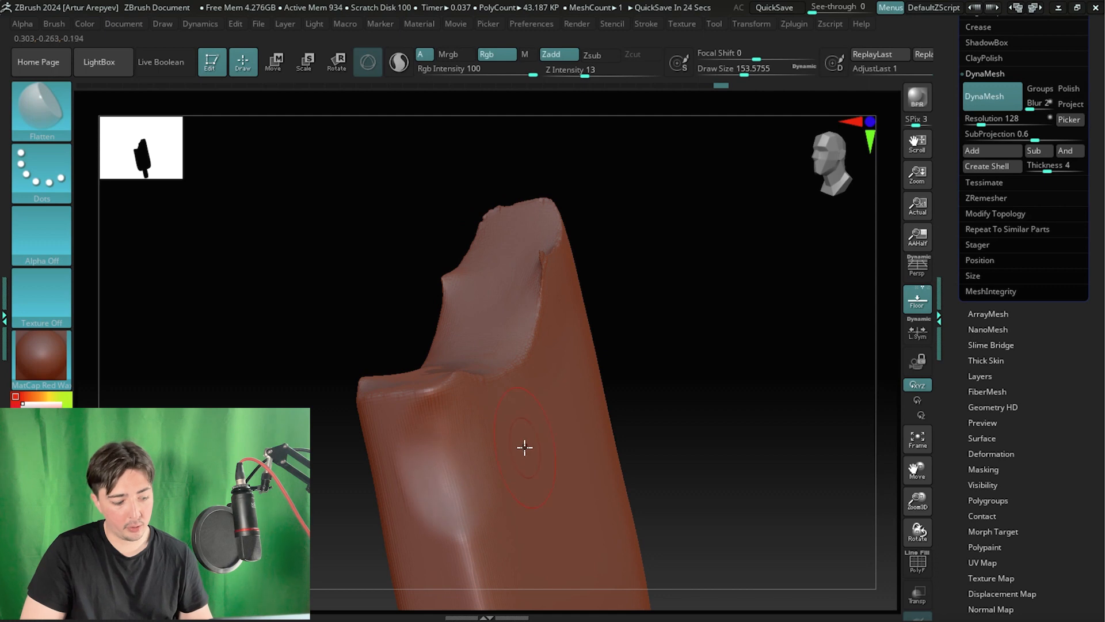
key("ctrl+z")
right_click_drag(524, 447, 549, 409)
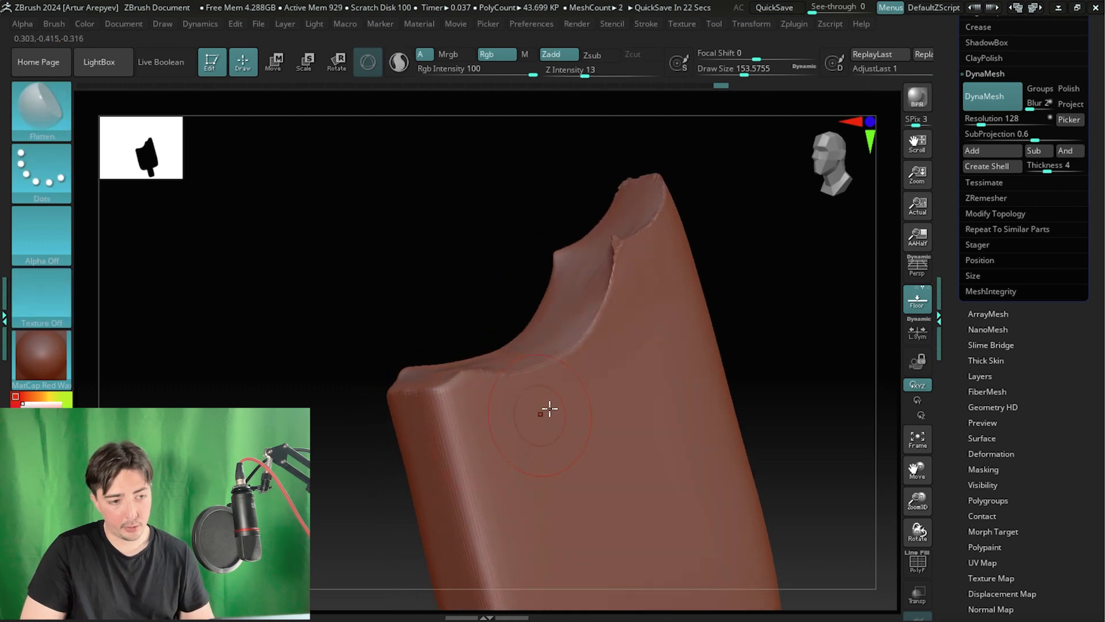
key("ctrl+z")
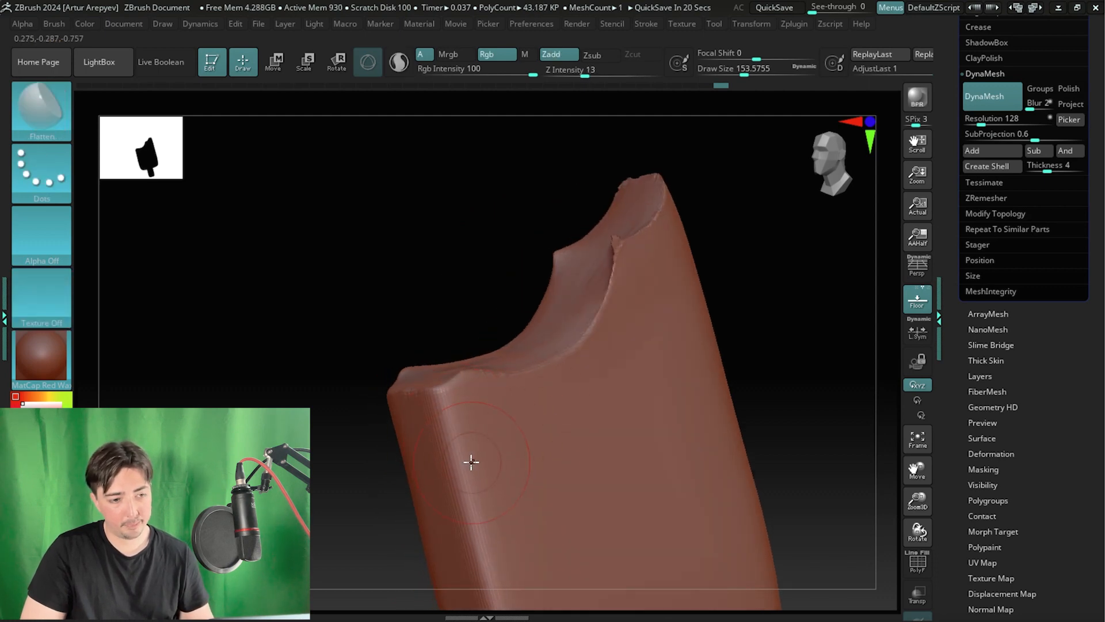
- Flatten and smooth the ragged rim along the bite's curve and upper end with the Flatten brush
left_click_drag(422, 262, 451, 338)
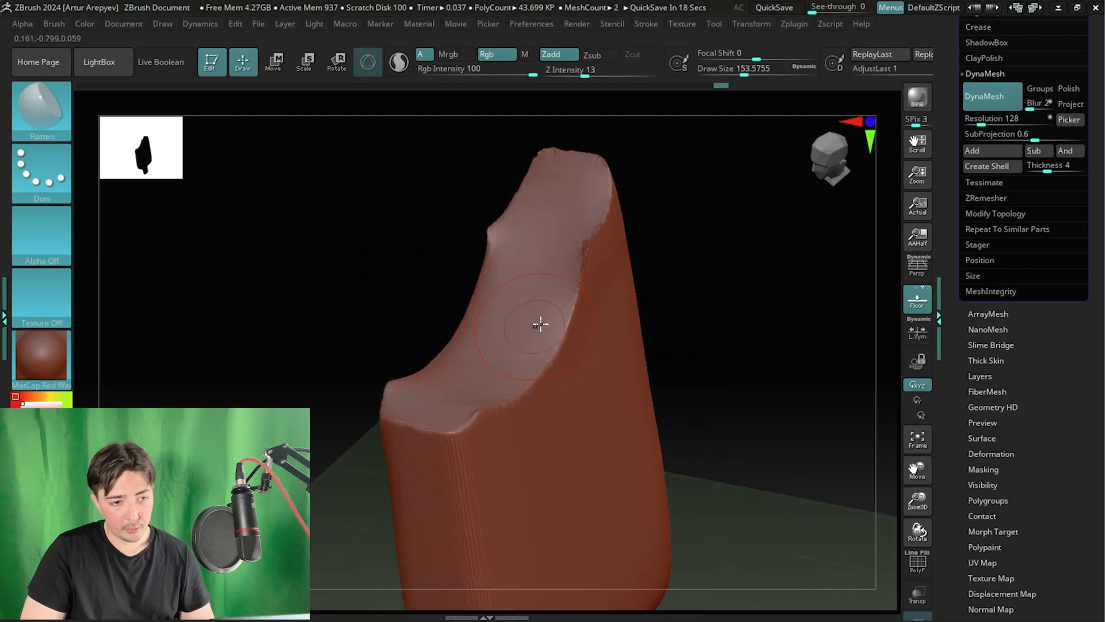
left_click_drag(564, 279, 566, 290)
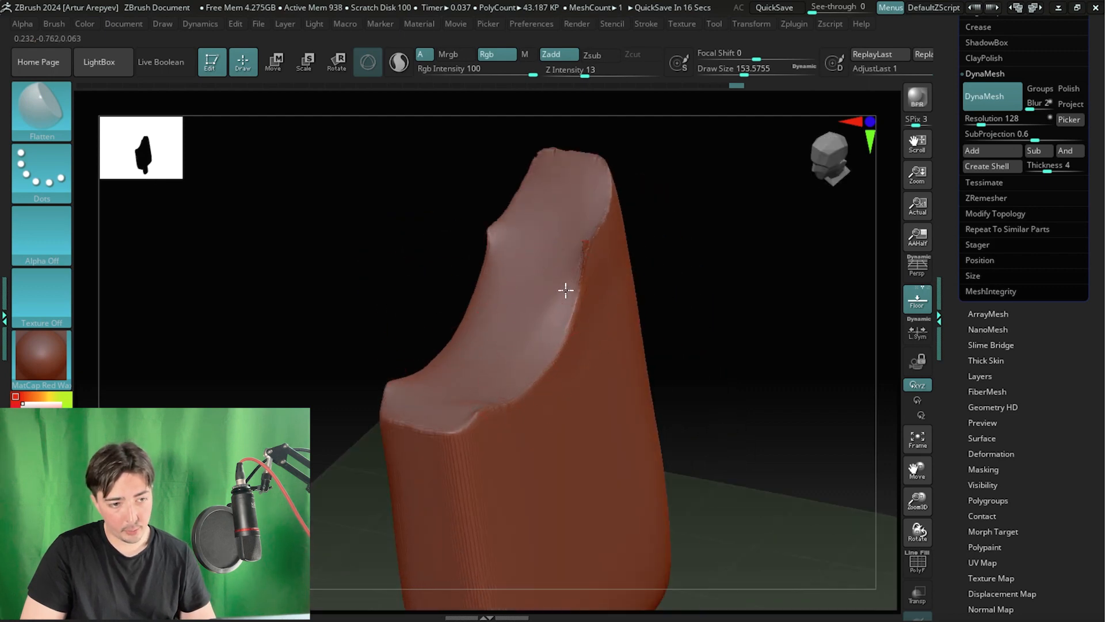
key("shift")
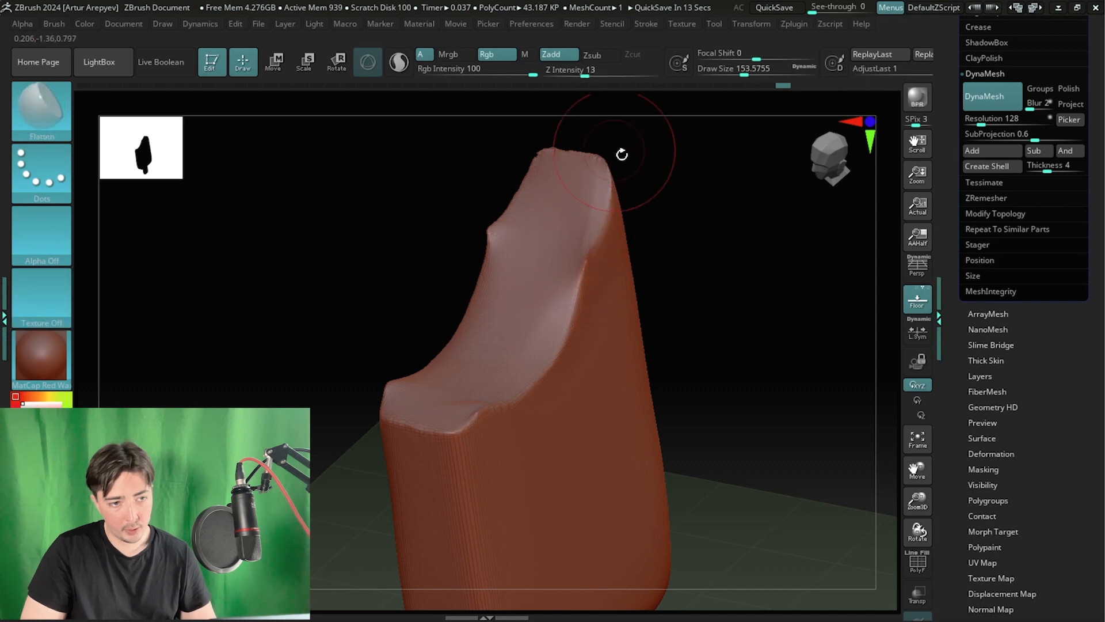
mouse_move(621, 153)
left_mouse_down()
mouse_move(669, 259)
mouse_move(560, 229)
mouse_move(514, 247)
left_mouse_up()
left_click_drag(523, 285, 537, 268)
left_click_drag(467, 237, 466, 170)
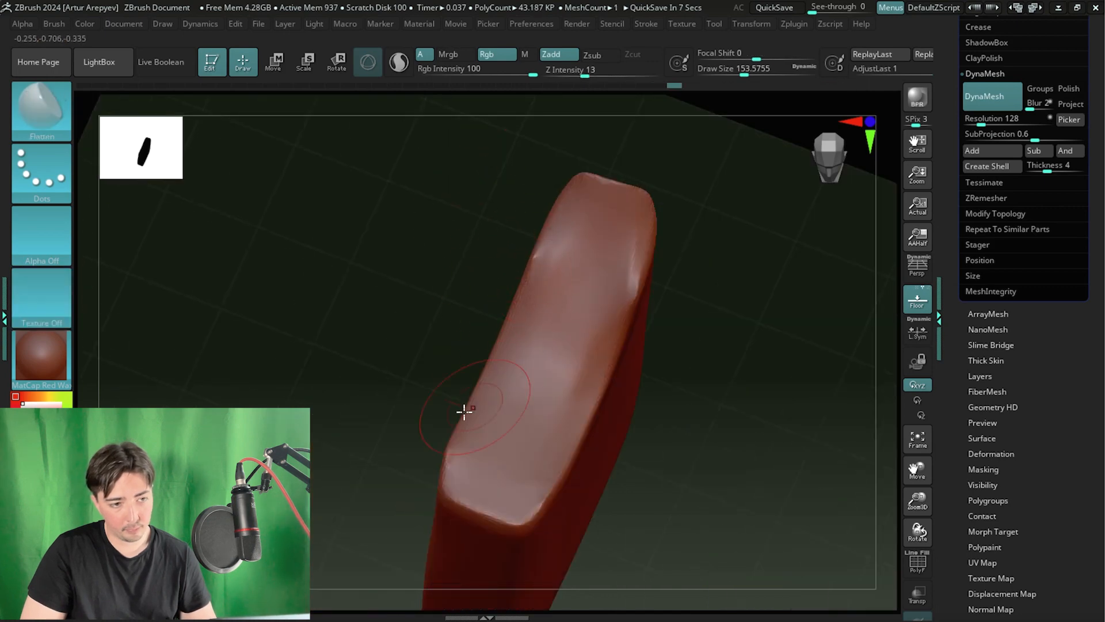
- Flatten and smooth the opposite rim and the lower end of the bite to soften its remaining sharp bumps
left_click_drag(464, 410, 494, 382)
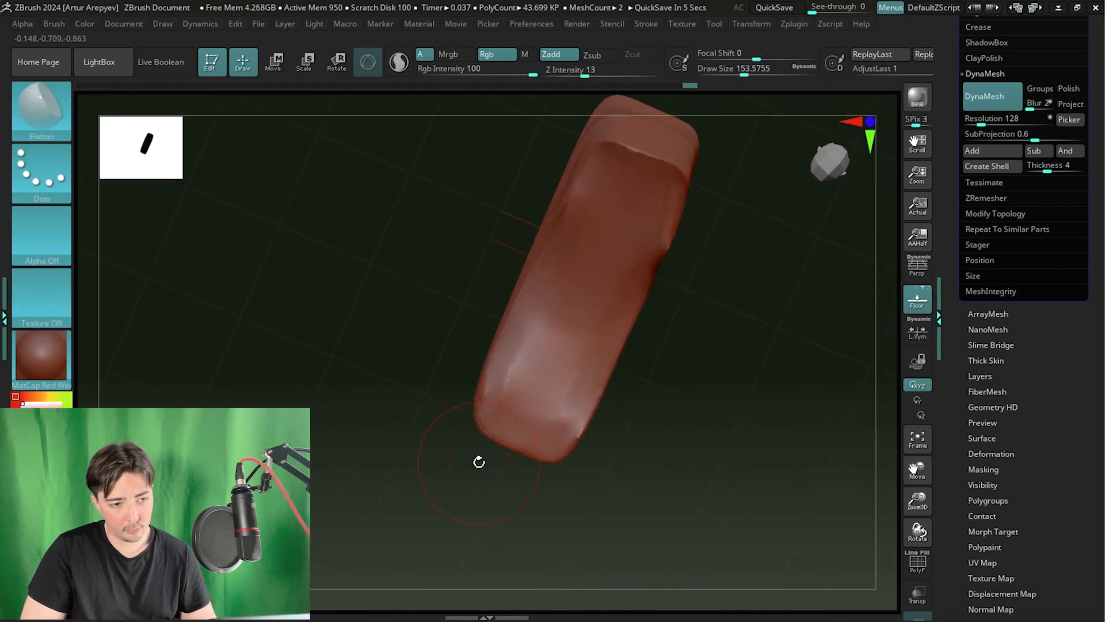
mouse_move(479, 461)
left_mouse_down()
mouse_move(417, 323)
mouse_move(513, 284)
left_mouse_up()
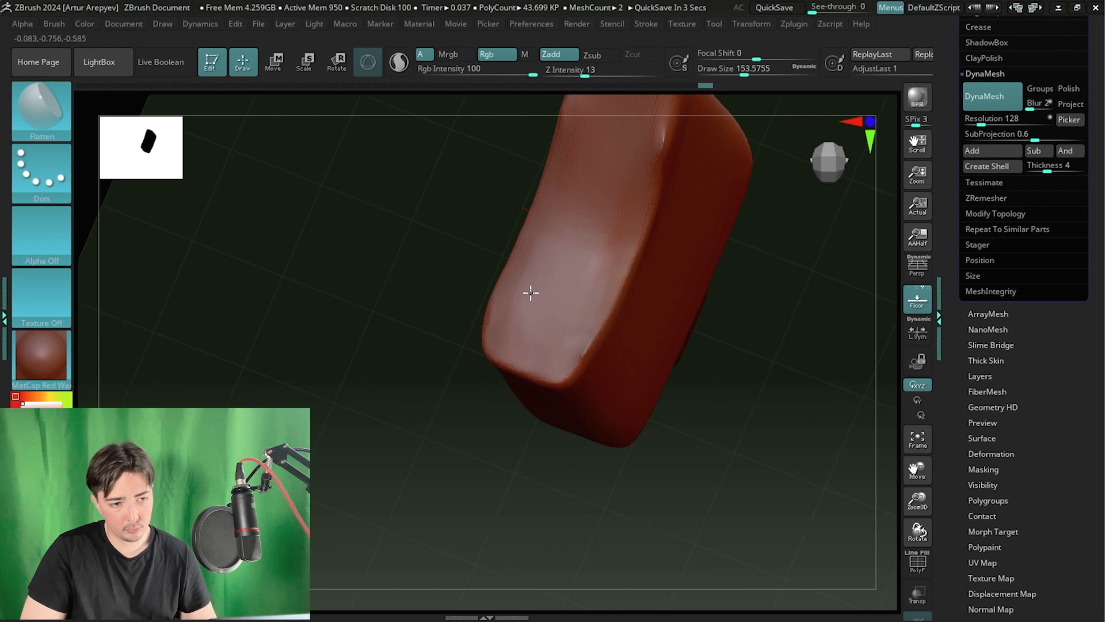
left_click_drag(436, 196, 434, 299)
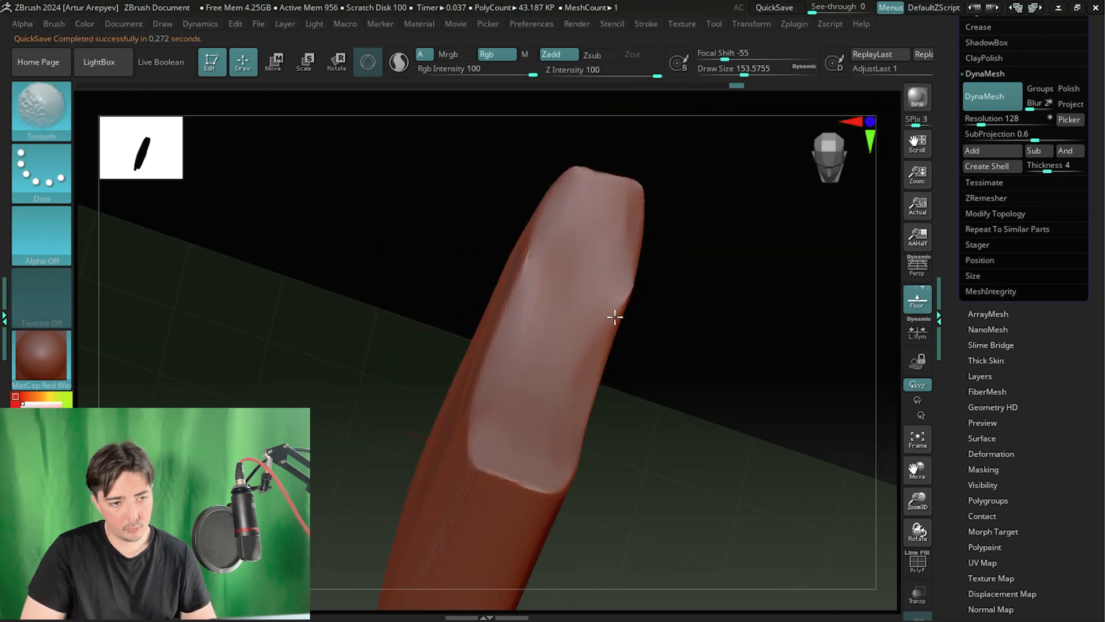
left_click_drag(706, 301, 497, 268)
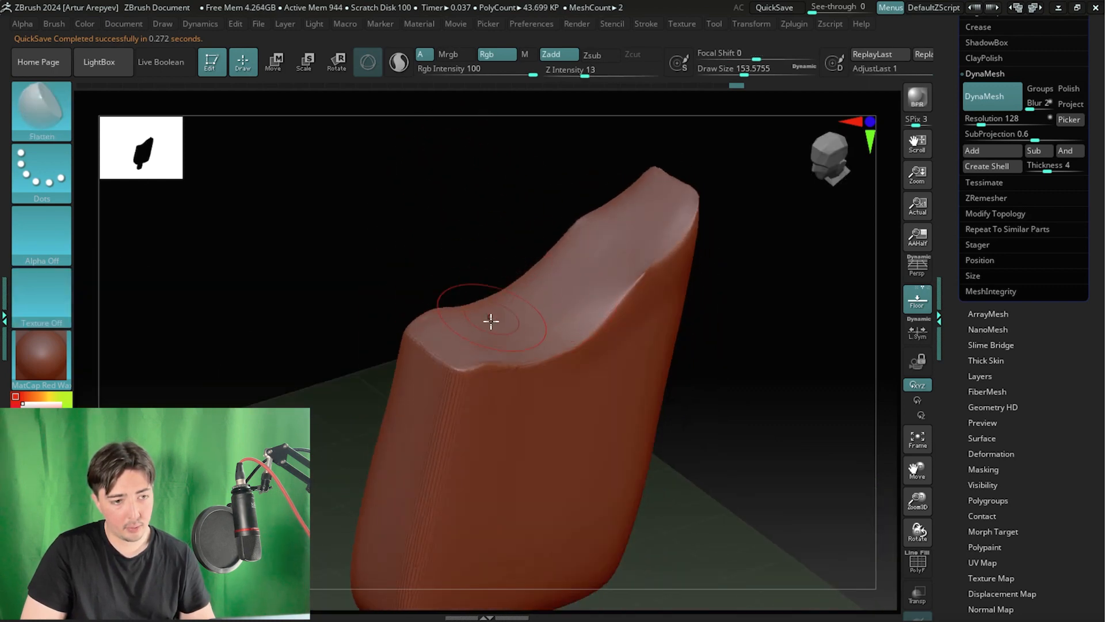
left_click_drag(328, 227, 320, 247)
left_click_drag(395, 247, 144, 125)
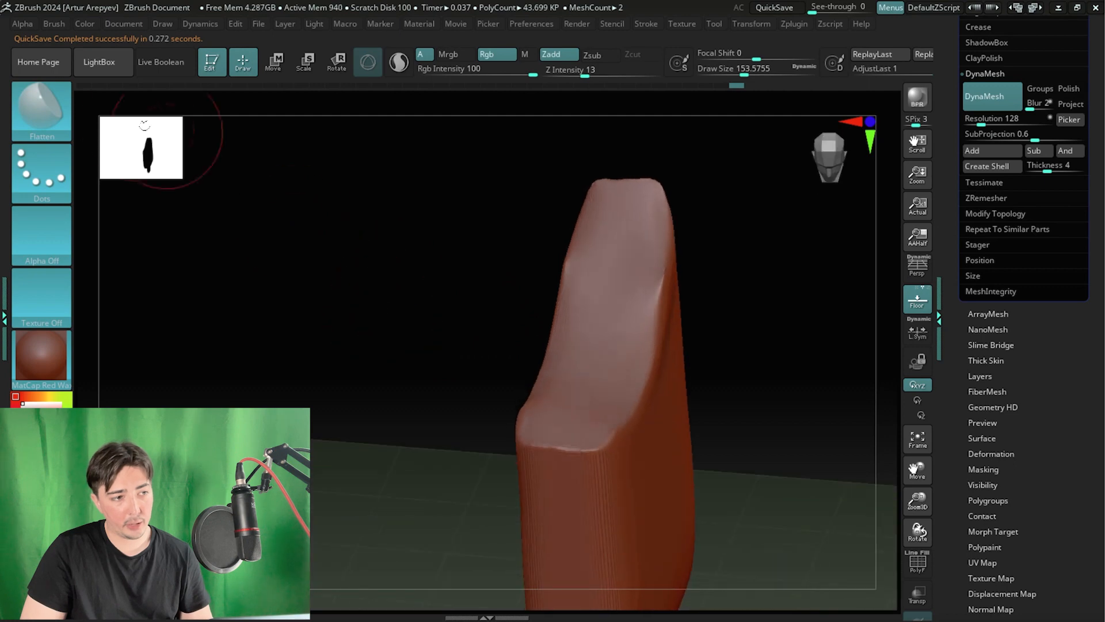
- Switch to the ClayBuildup brush at draw size about 54, try carving a groove at the bite's upper end, and undo it
key("b")
key("c")
key("b")
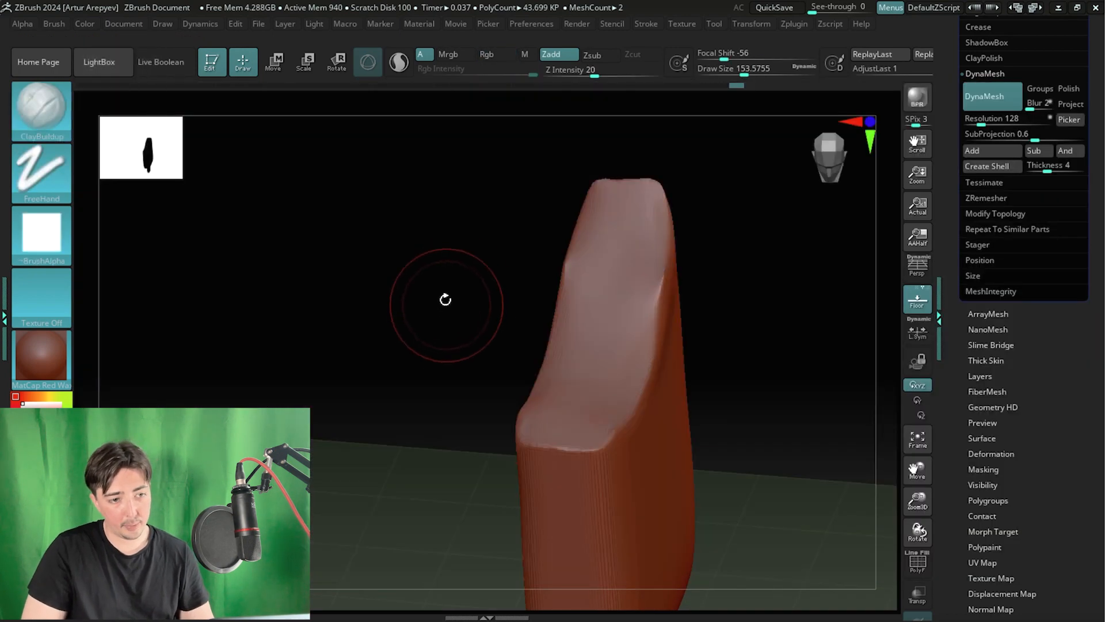
mouse_move(446, 299)
left_mouse_down("alt")
mouse_move(434, 271)
mouse_move(443, 295)
mouse_move(376, 291)
left_mouse_up("alt")
key("space")
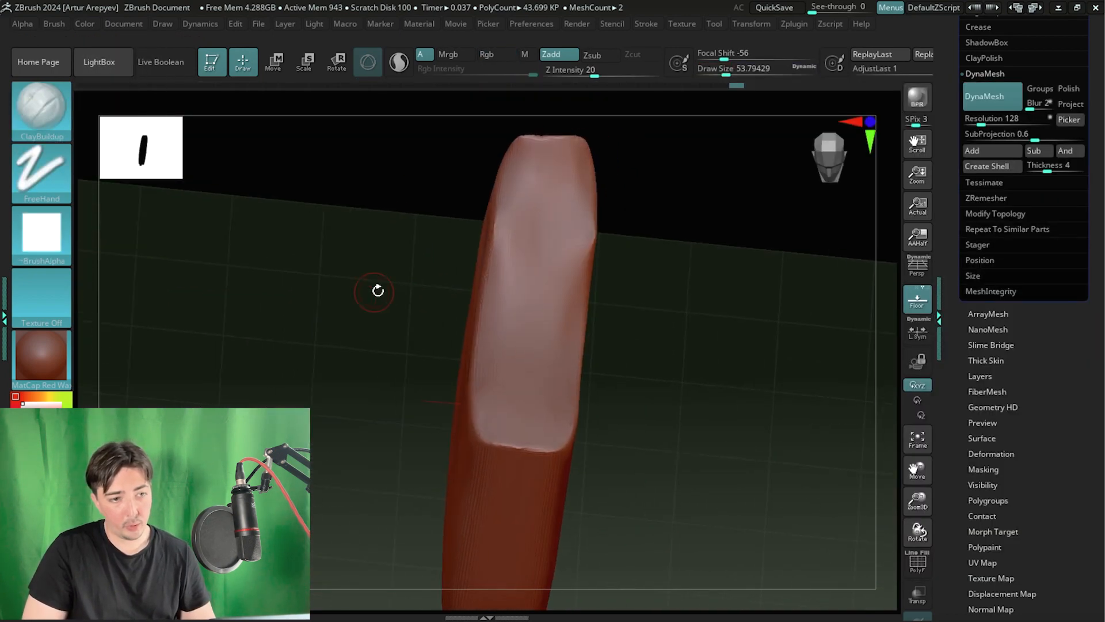
left_click_drag(554, 171, 522, 203)
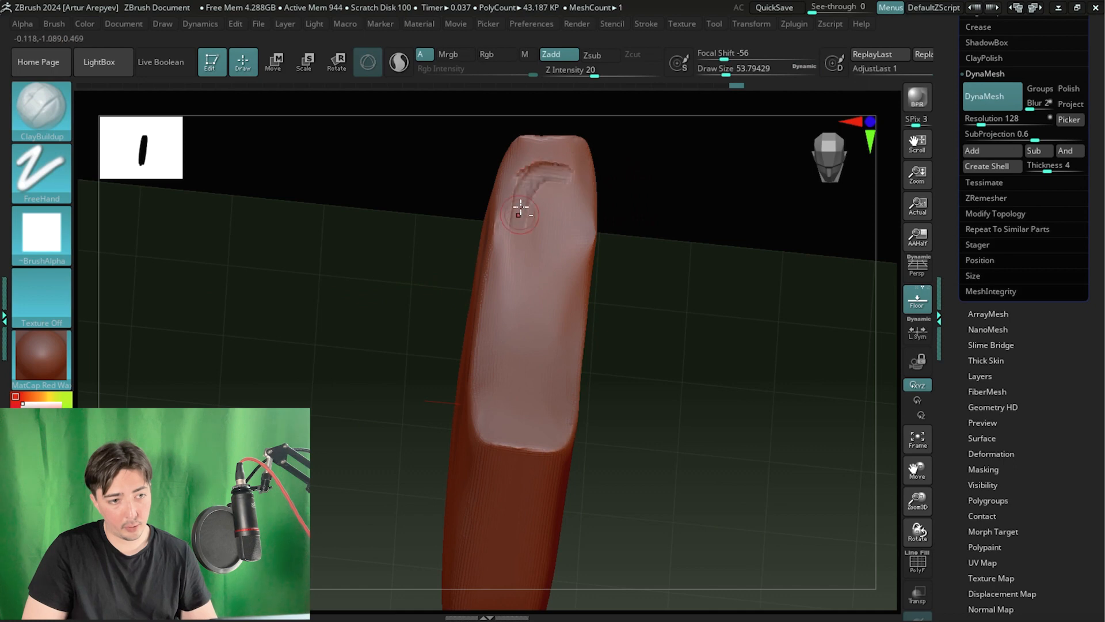
key("ctrl+z")
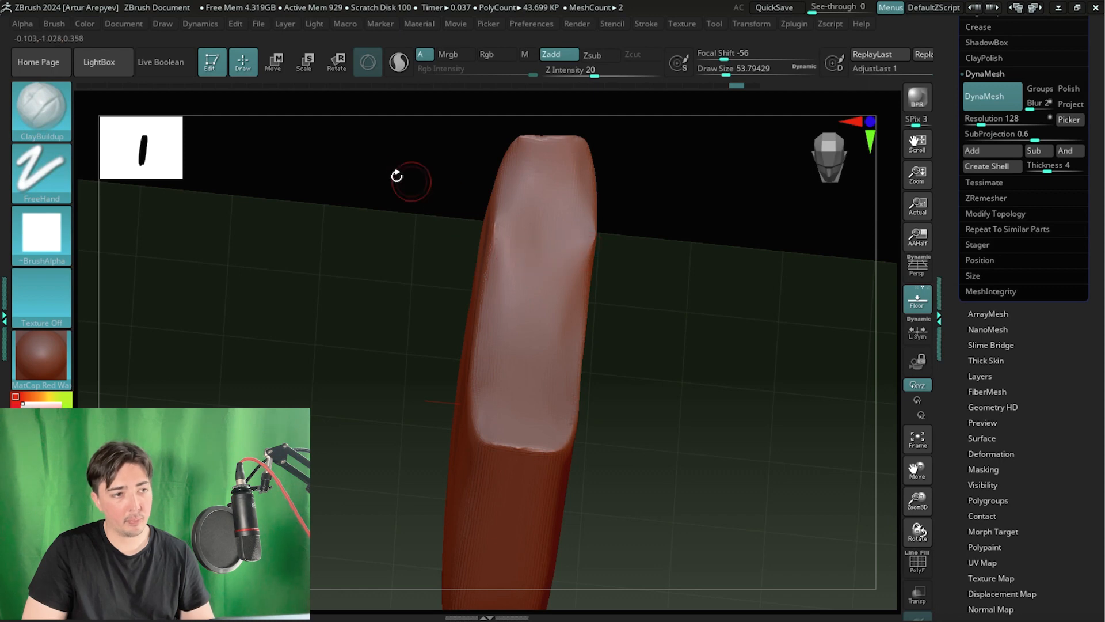
- Carve a groove all around the bite face just inside its rim and roughly hollow the area within it using ClayBuildup
left_click_drag(385, 182, 355, 190)
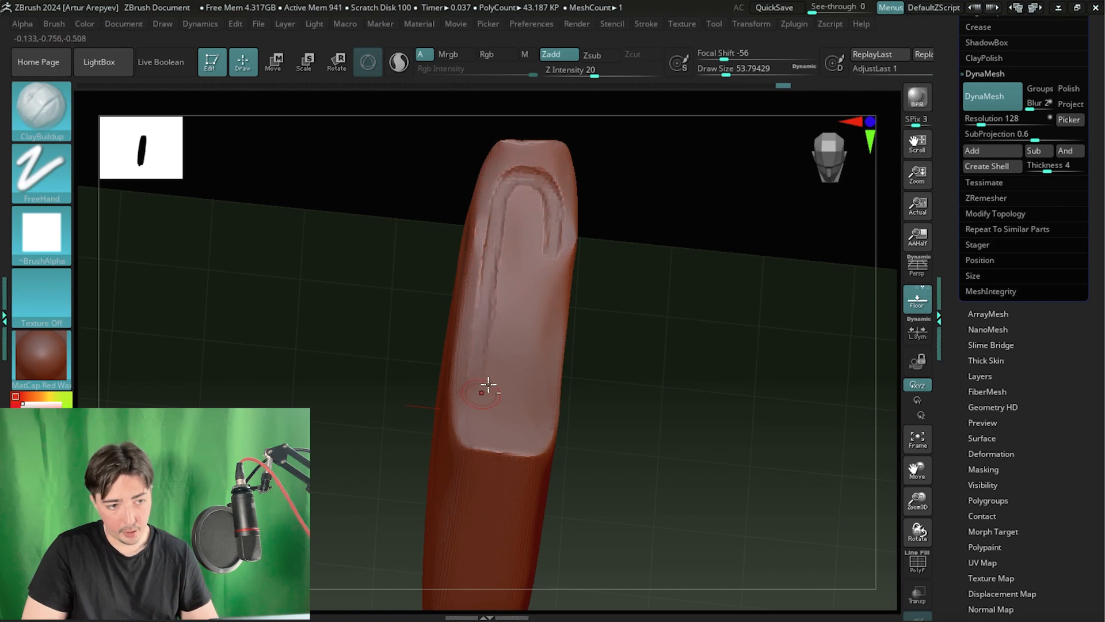
left_click_drag(671, 294, 656, 276)
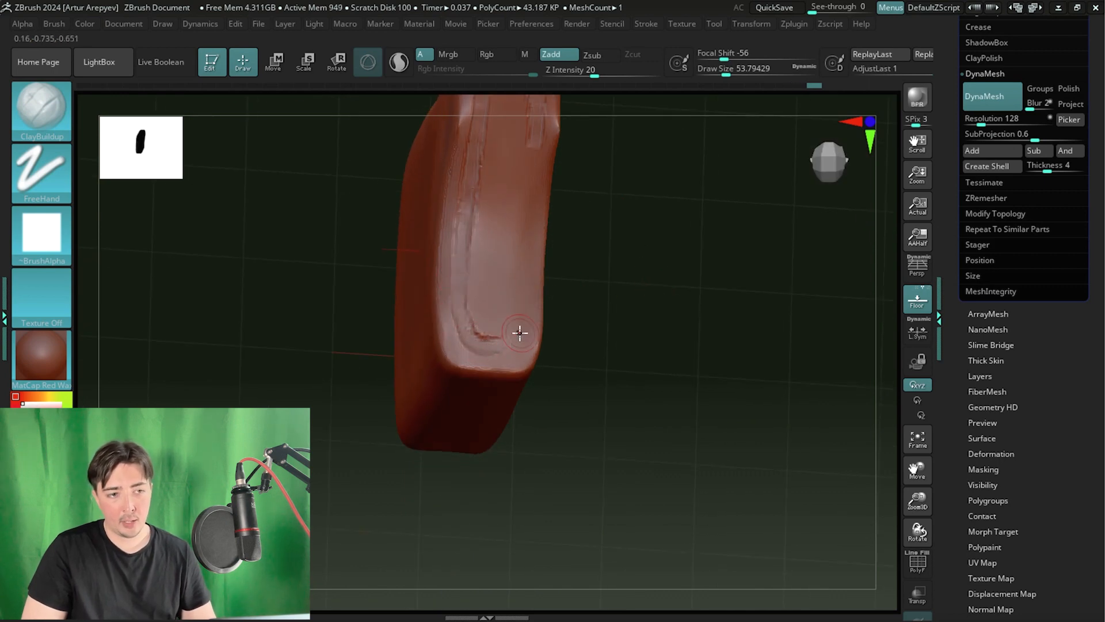
left_click_drag(691, 275, 664, 272)
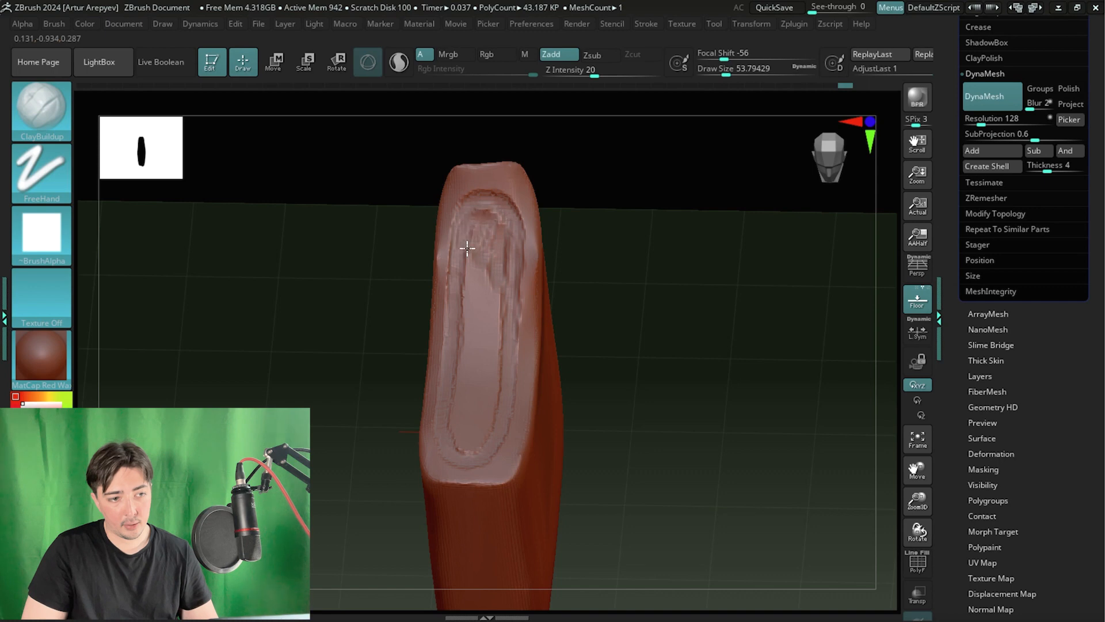
mouse_move(495, 231)
left_mouse_down()
mouse_move(464, 301)
mouse_move(493, 308)
mouse_move(463, 359)
mouse_move(464, 276)
mouse_move(481, 217)
left_mouse_up()
mouse_move(564, 217)
left_mouse_down()
mouse_move(653, 215)
mouse_move(680, 241)
mouse_move(637, 269)
mouse_move(654, 308)
mouse_move(757, 262)
mouse_move(757, 309)
mouse_move(659, 294)
mouse_move(666, 299)
mouse_move(668, 252)
mouse_move(645, 245)
left_mouse_up()
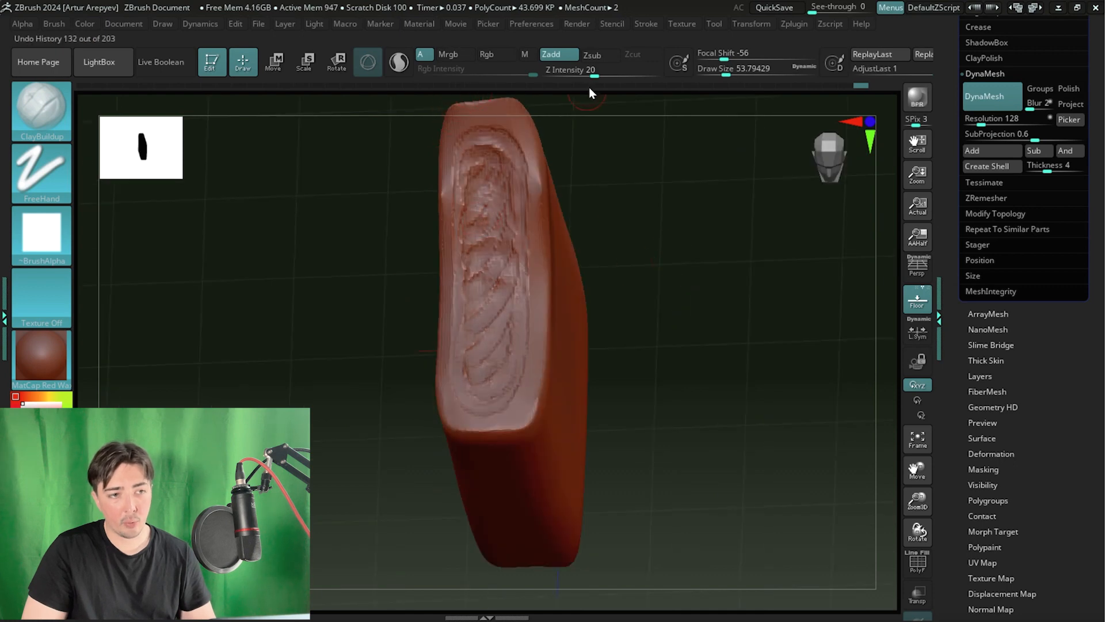
- Deepen the hollow along the whole bite with ClayBuildup at Z Intensity 46 and draw size about 104
left_click_drag(597, 72, 602, 86)
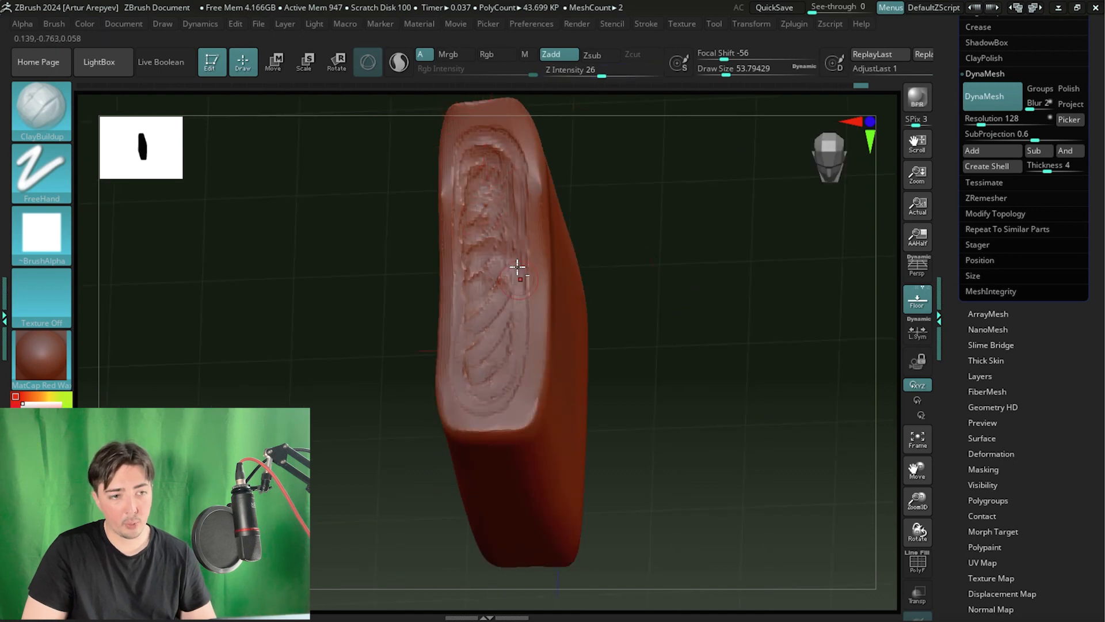
key("space")
mouse_move(493, 217)
left_mouse_down("alt")
mouse_move(487, 201)
mouse_move(498, 212)
left_mouse_up("alt")
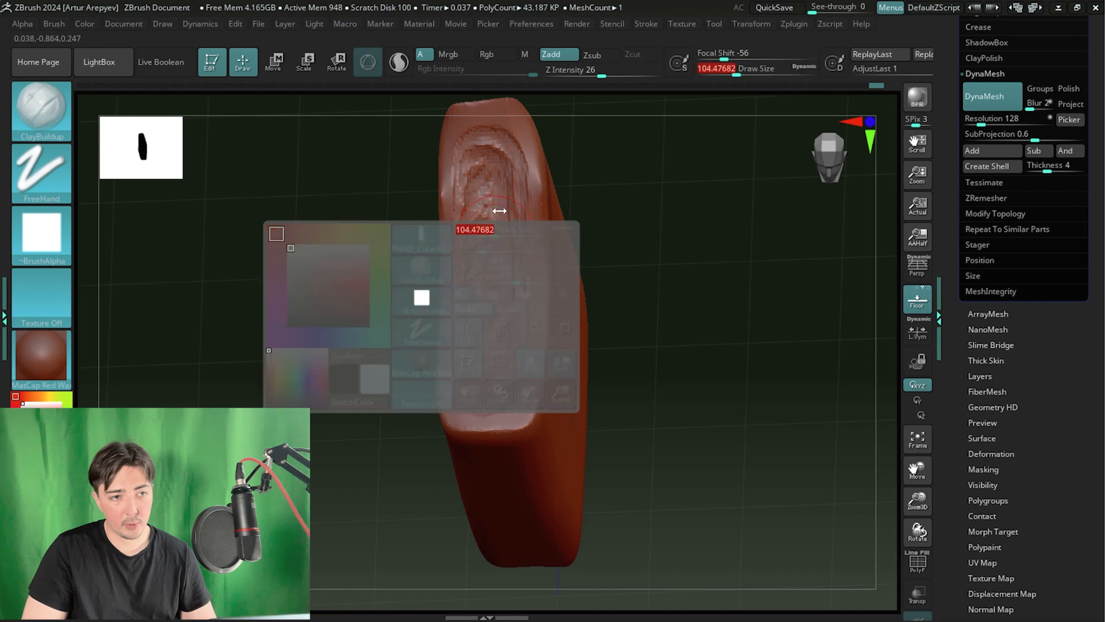
left_click_drag(602, 72, 621, 73)
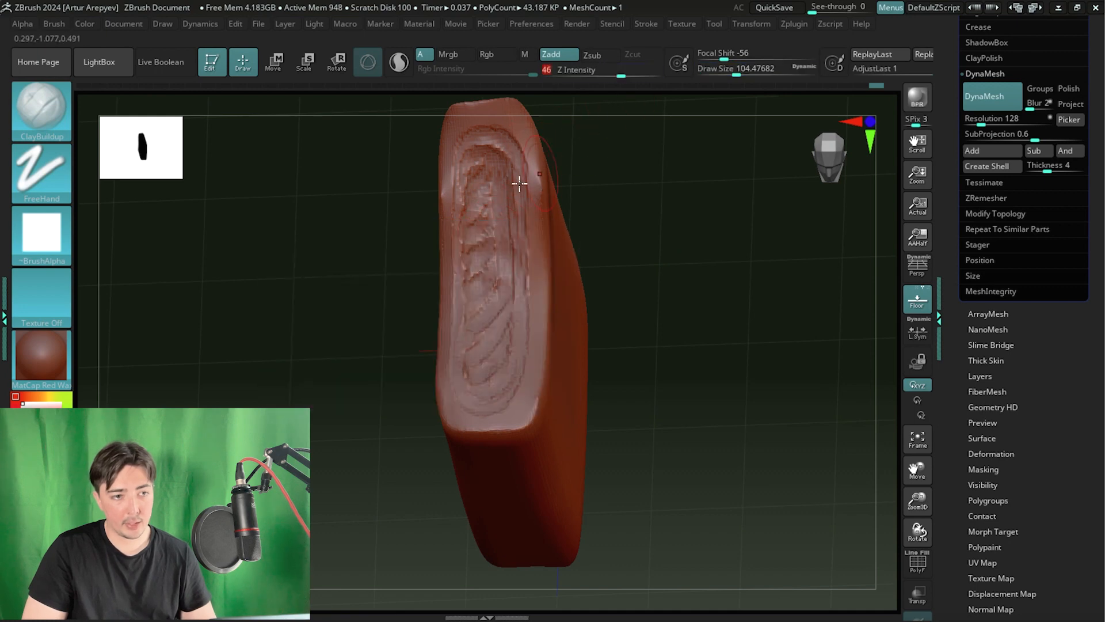
left_click_drag(488, 173, 484, 275)
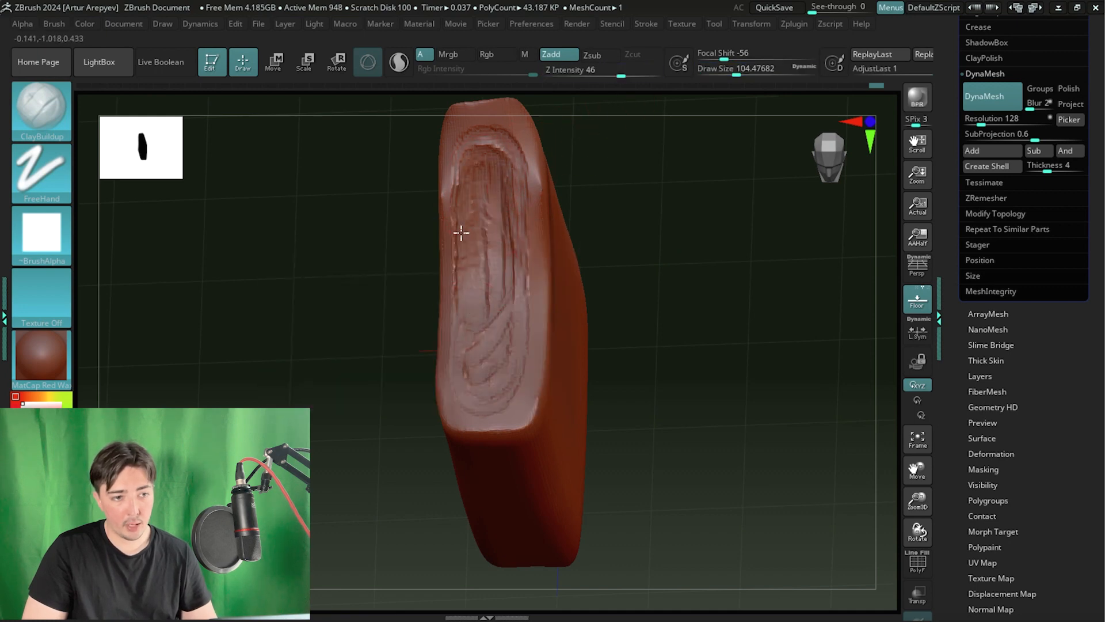
mouse_move(461, 389)
left_mouse_down()
mouse_move(485, 395)
mouse_move(503, 340)
mouse_move(482, 304)
mouse_move(484, 201)
mouse_move(504, 182)
mouse_move(476, 164)
mouse_move(483, 239)
left_mouse_up()
mouse_move(299, 230)
left_mouse_down()
mouse_move(377, 233)
mouse_move(357, 240)
mouse_move(419, 299)
left_mouse_up()
mouse_move(498, 318)
left_mouse_down()
mouse_move(501, 241)
mouse_move(474, 163)
left_mouse_up()
left_click_drag(371, 305, 460, 297)
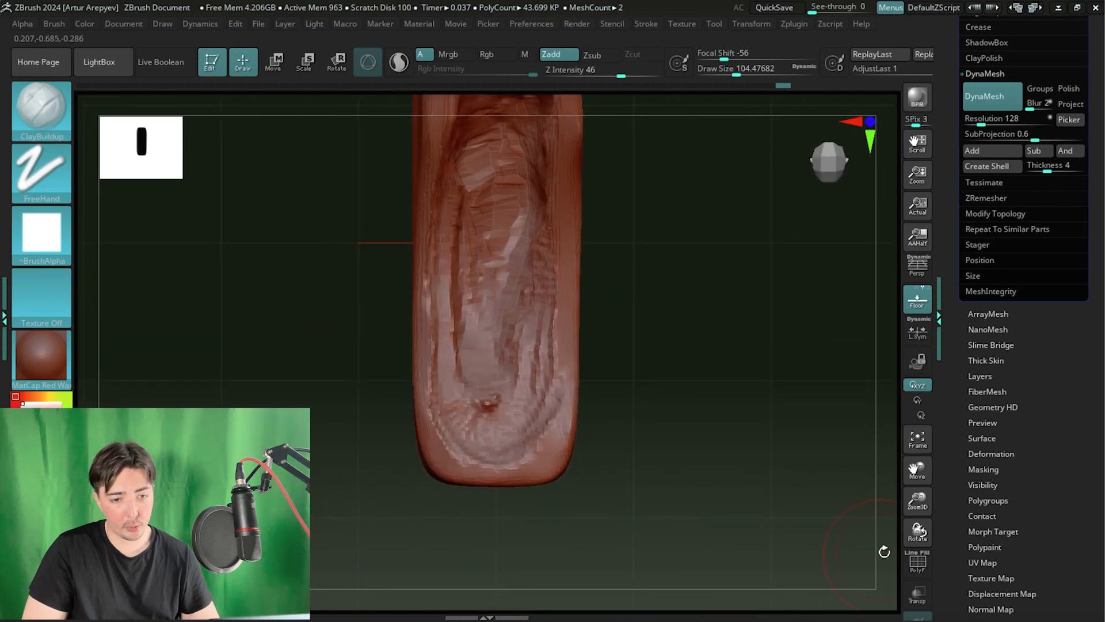
- Display the polygon wireframe to examine the mesh inside the hollow, and hide it again
left_click(917, 561)
left_click_drag(772, 262, 753, 282, "alt")
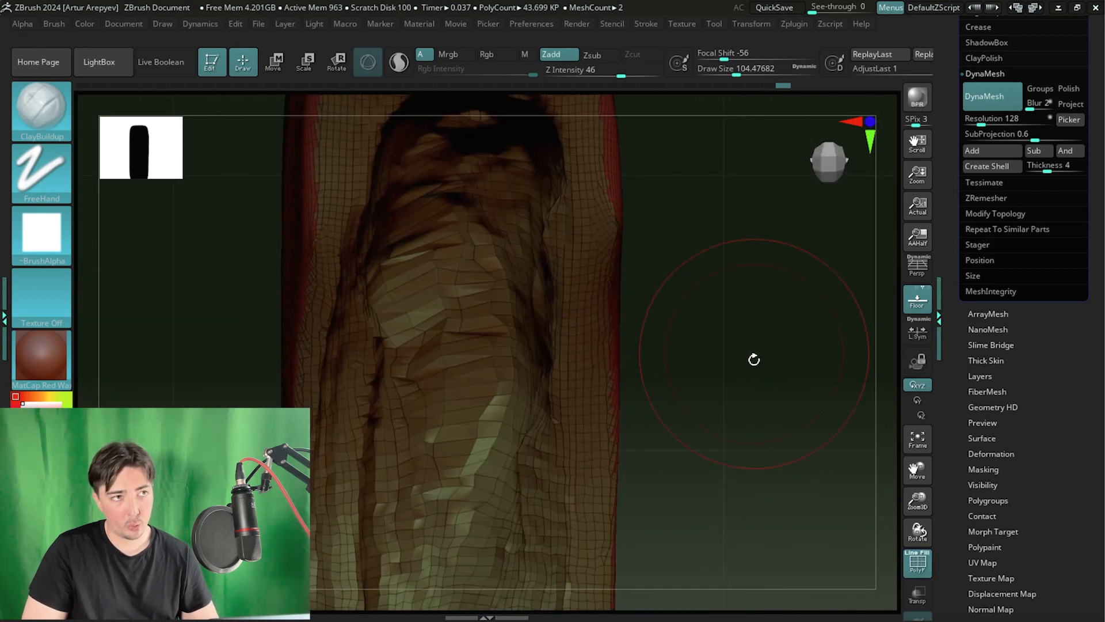
left_click_drag(754, 359, 719, 362)
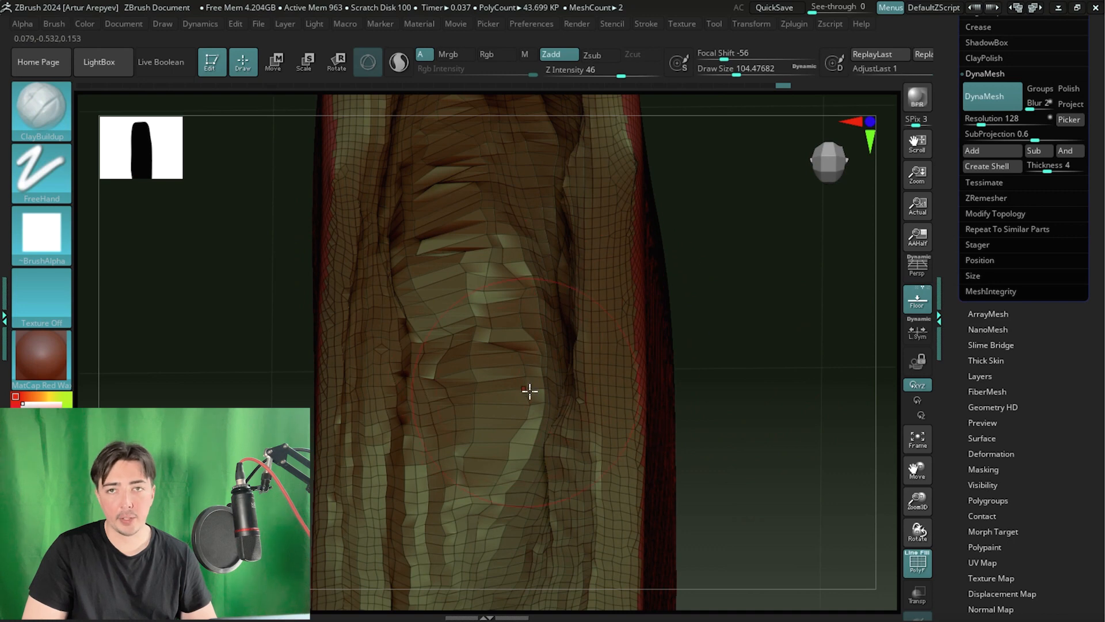
left_click(910, 560)
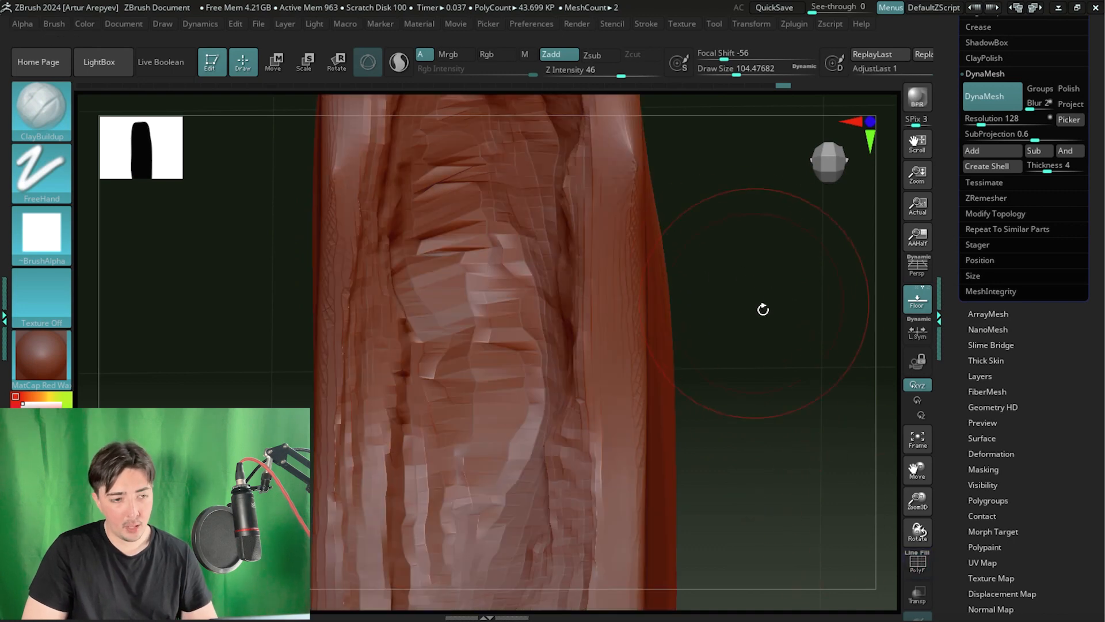
- Smooth the rough carved floor and side walls of the hollow along the length of the bite
mouse_move(763, 309)
left_mouse_down("alt")
mouse_move(773, 311)
mouse_move(715, 259)
mouse_move(738, 314)
left_mouse_up("alt")
mouse_move(491, 303)
left_mouse_down("shift")
mouse_move(486, 374)
mouse_move(478, 237)
mouse_move(501, 201)
left_mouse_up("shift")
left_click_drag(689, 209, 696, 313, "alt")
left_click_drag(513, 259, 494, 177, "shift")
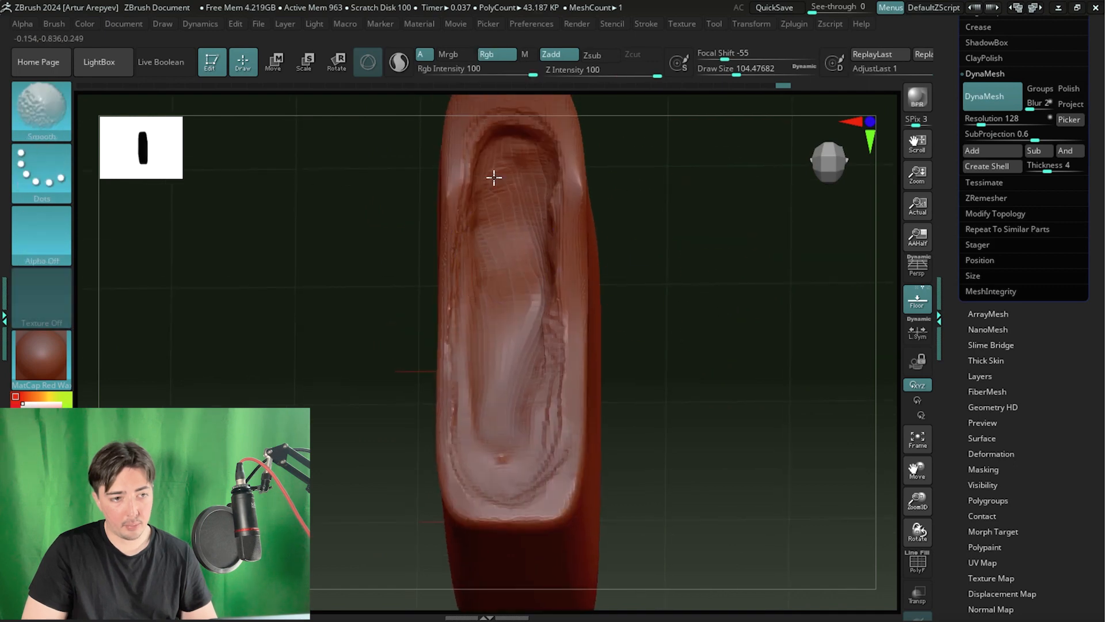
mouse_move(692, 238)
left_mouse_down("alt")
mouse_move(683, 225)
mouse_move(690, 235)
mouse_move(575, 230)
left_mouse_up("alt")
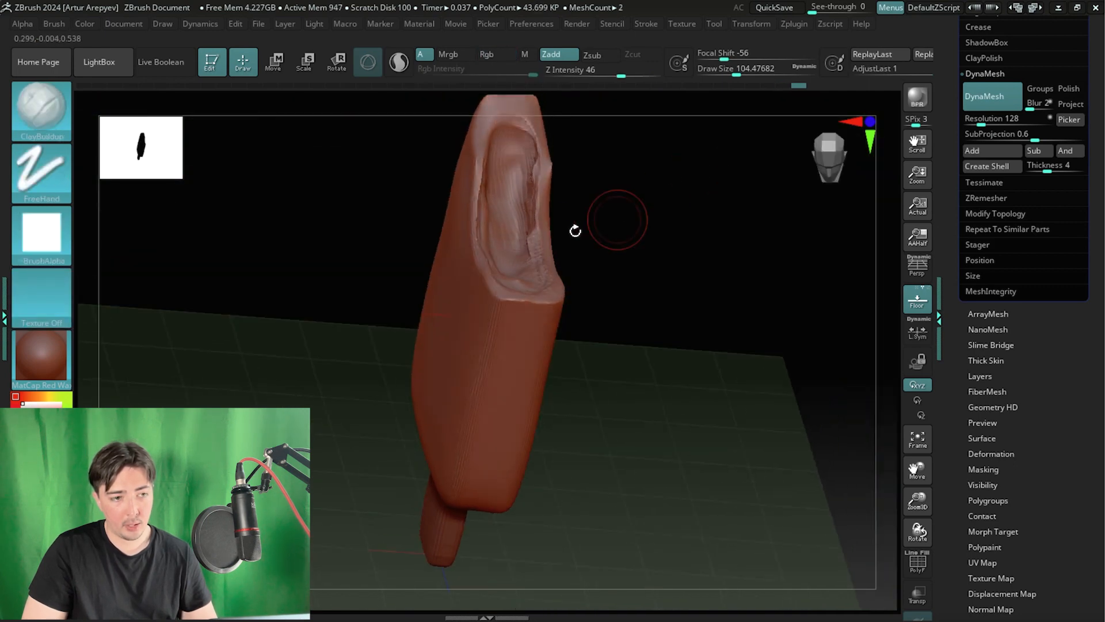
left_click_drag(507, 214, 538, 259, "shift")
mouse_move(640, 183)
left_mouse_down("alt")
mouse_move(641, 296)
mouse_move(550, 301)
left_mouse_up("alt")
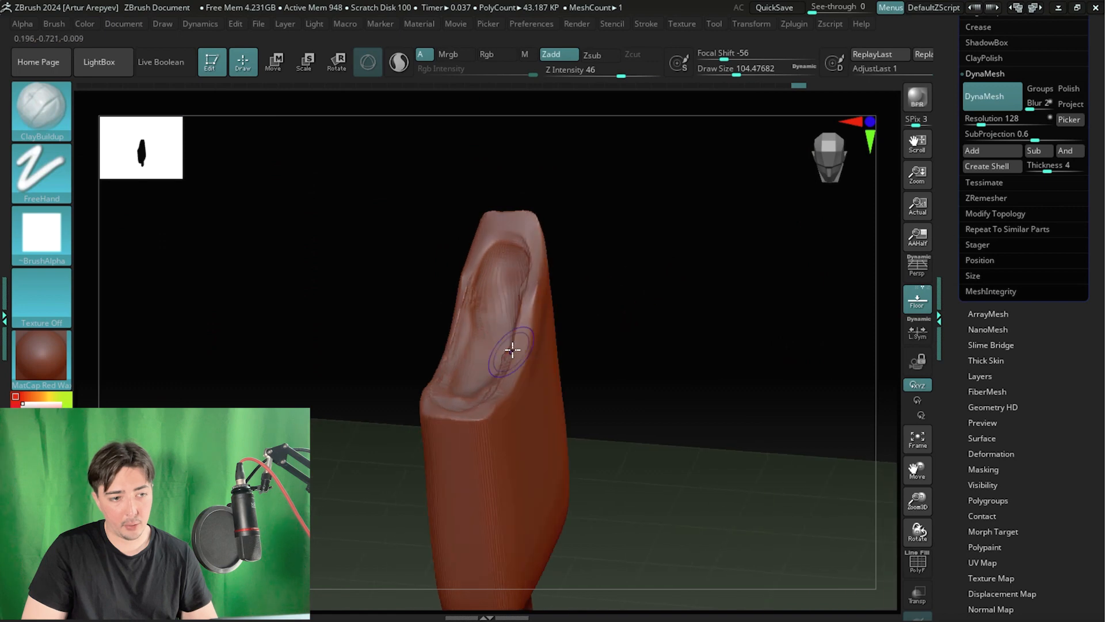
mouse_move(508, 353)
left_mouse_down("shift")
mouse_move(505, 338)
mouse_move(508, 395)
left_mouse_up("shift")
left_click_drag(646, 309, 671, 353)
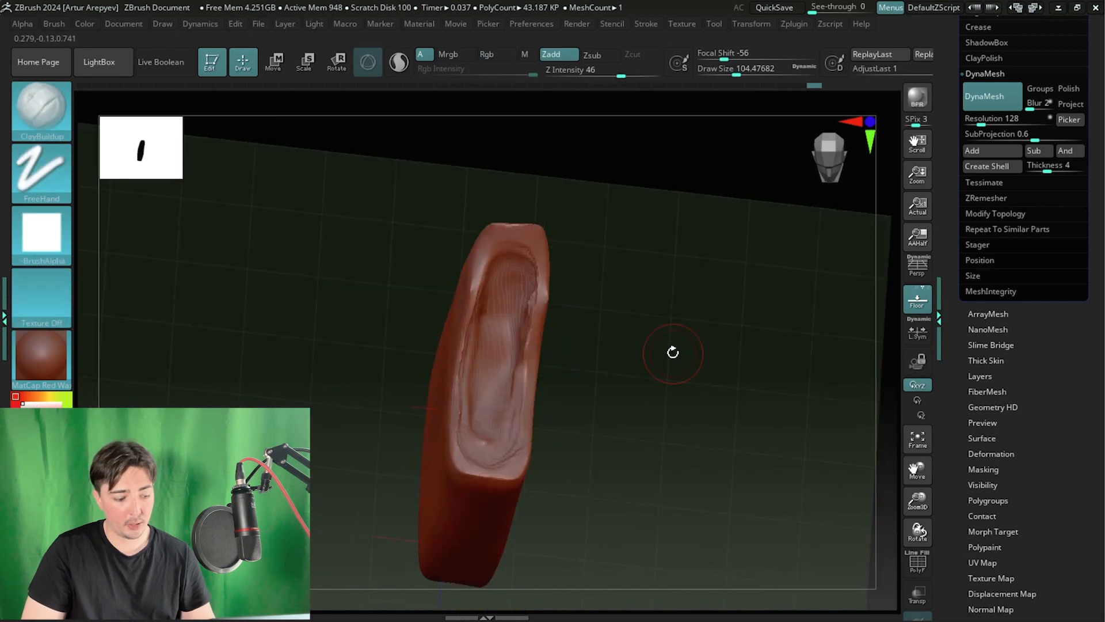
- Examine the bite's raised rim and recessed filling up close in the reference image ref.png, and return to ZBrush
key("alt+Tab")
scroll(374, 147, "up", 2)
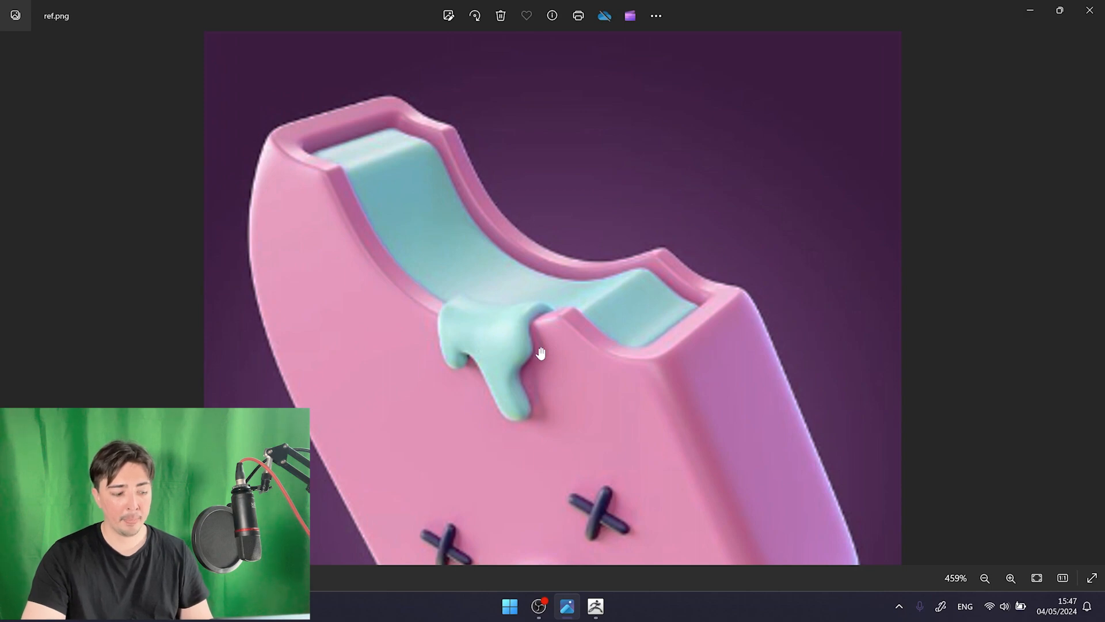
key("alt+Tab")
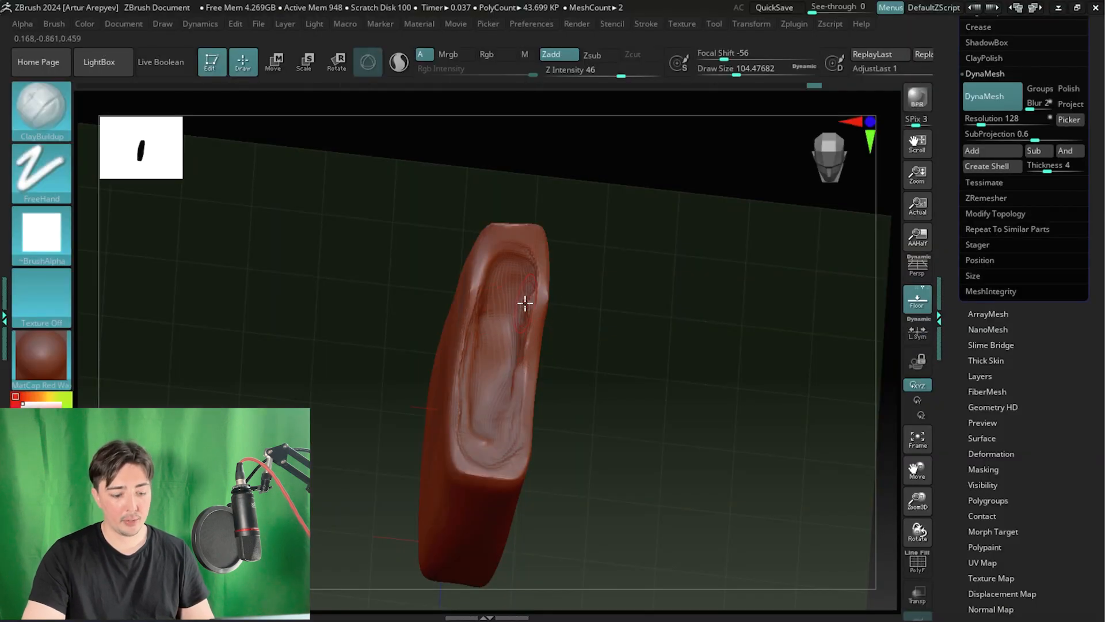
- Carve the hollow deeper from its upper to its lower end with ClayBuildup, and smooth the bite's side rim
mouse_move(419, 352)
left_mouse_down()
mouse_move(402, 299)
mouse_move(382, 330)
mouse_move(378, 295)
left_mouse_up()
left_click_drag(369, 338, 383, 275, "alt")
left_click_drag(484, 271, 477, 345, "alt")
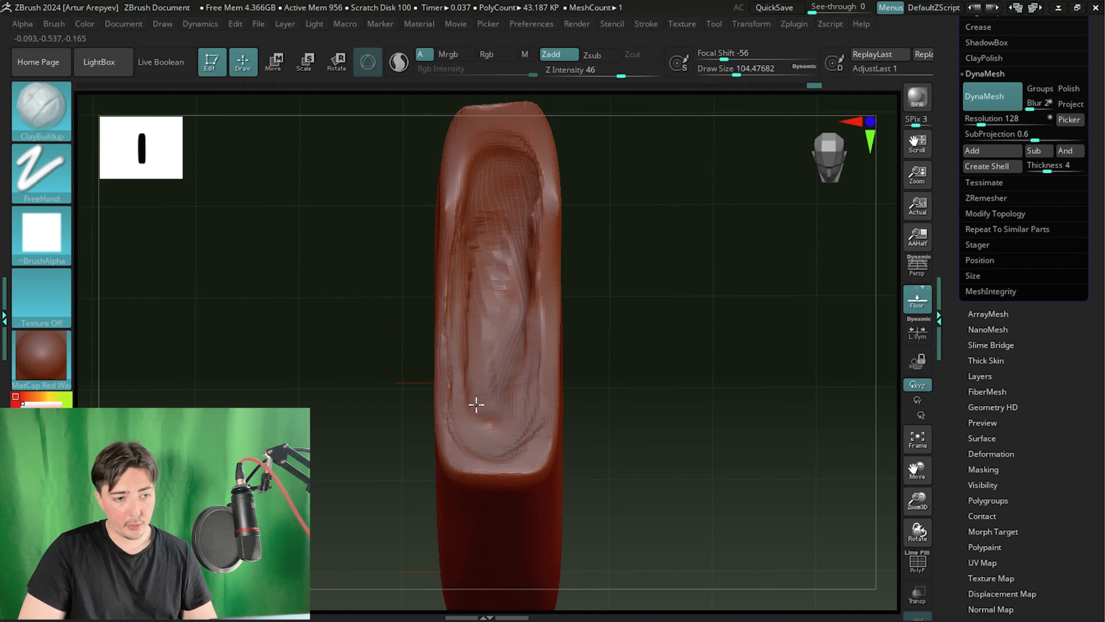
mouse_move(476, 405)
left_mouse_down("alt")
mouse_move(486, 443)
mouse_move(520, 398)
mouse_move(501, 361)
mouse_move(520, 241)
mouse_move(483, 202)
mouse_move(495, 170)
left_mouse_up("alt")
mouse_move(341, 250)
left_mouse_down()
mouse_move(345, 262)
mouse_move(309, 219)
mouse_move(306, 170)
mouse_move(311, 251)
mouse_move(334, 270)
mouse_move(294, 323)
mouse_move(305, 255)
left_mouse_up()
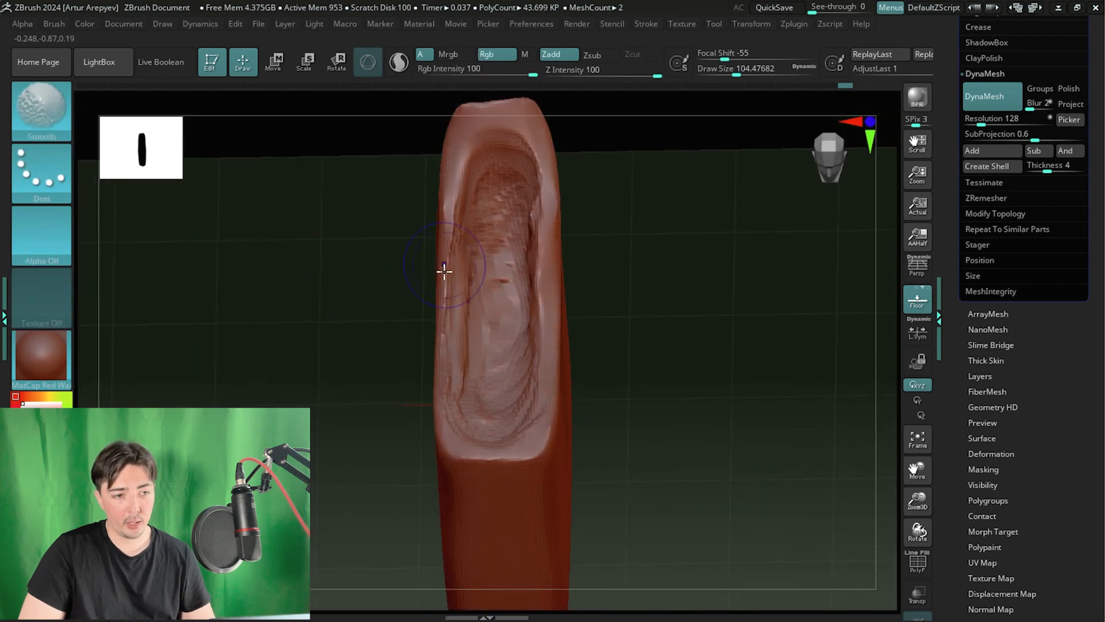
left_click_drag(444, 274, 411, 375, "shift")
- Mask the entire rim around the hollow with the MaskPen brush at draw size about 49
left_click_drag(350, 227, 258, 223, "ctrl")
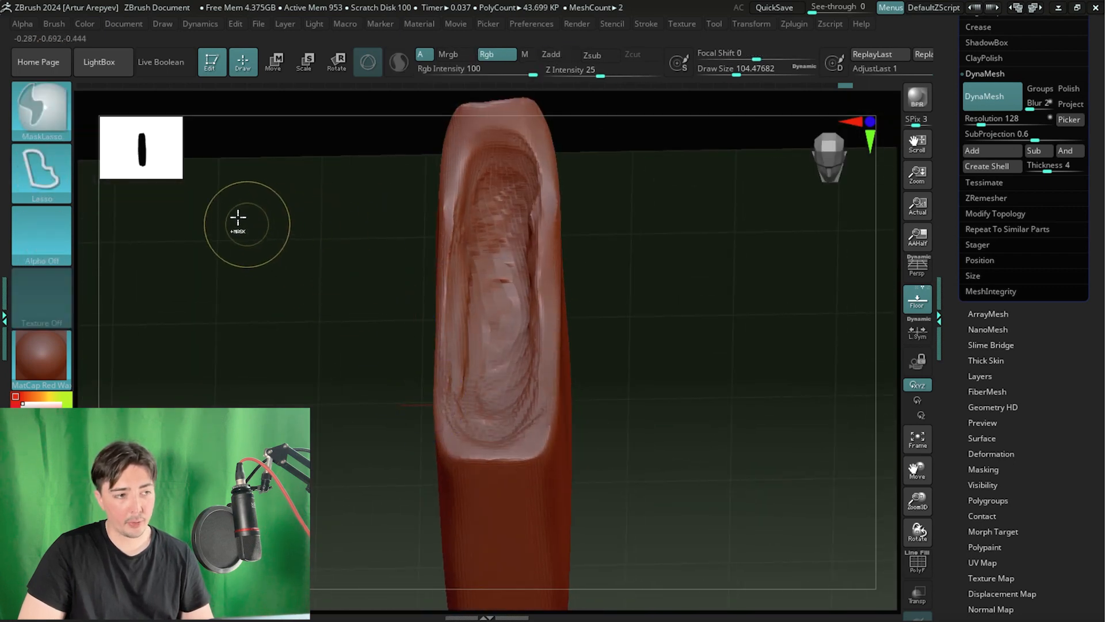
left_click(45, 114)
left_click(185, 126, "ctrl")
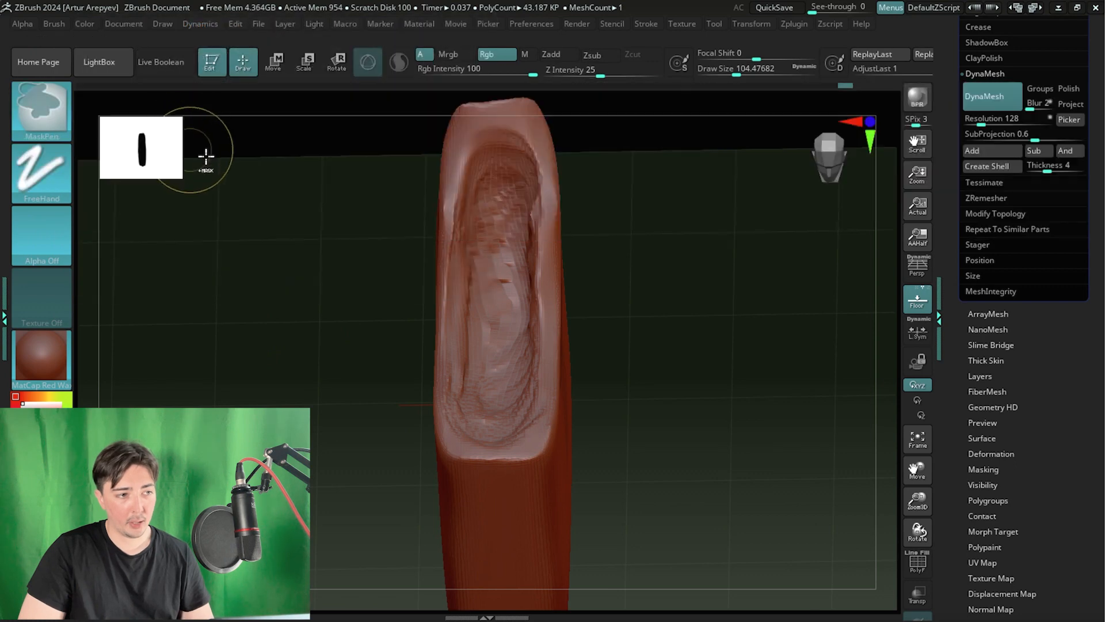
key("space")
left_click_drag(400, 281, 392, 276)
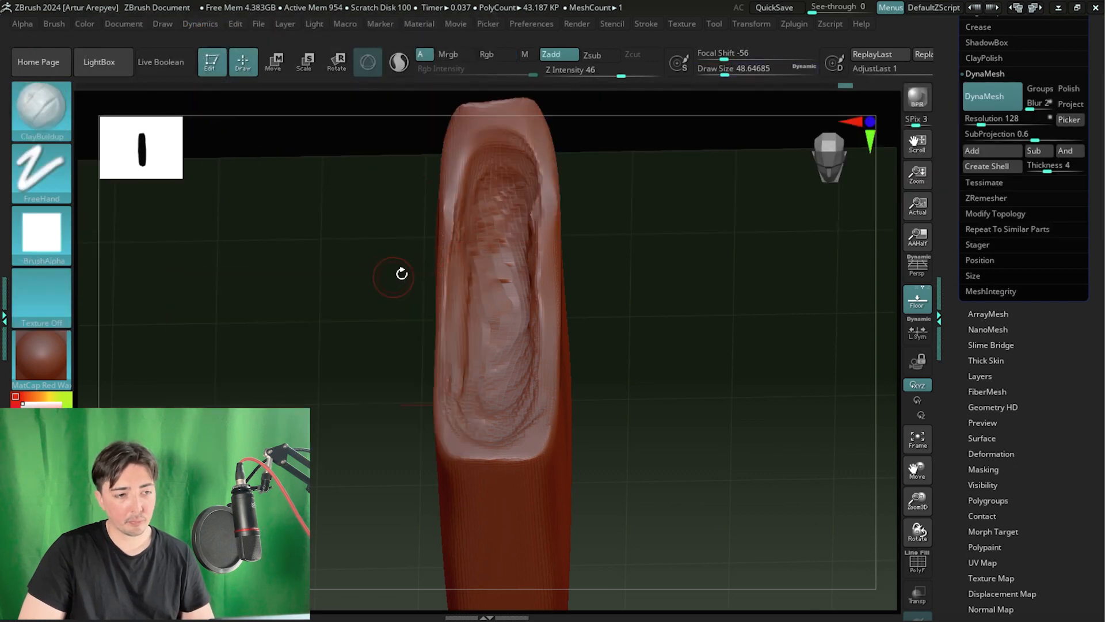
key("ctrl")
left_click_drag(445, 348, 439, 328)
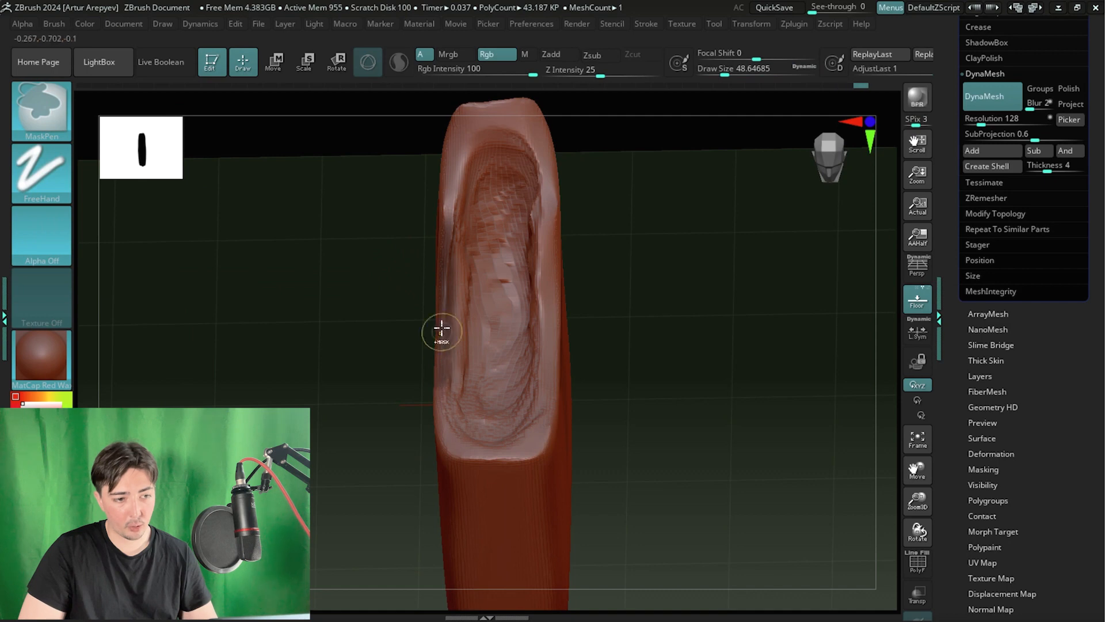
mouse_move(455, 441)
left_mouse_down()
mouse_move(518, 439)
mouse_move(541, 420)
mouse_move(551, 261)
mouse_move(545, 195)
mouse_move(516, 115)
mouse_move(485, 109)
mouse_move(459, 128)
mouse_move(449, 228)
mouse_move(471, 125)
left_mouse_up()
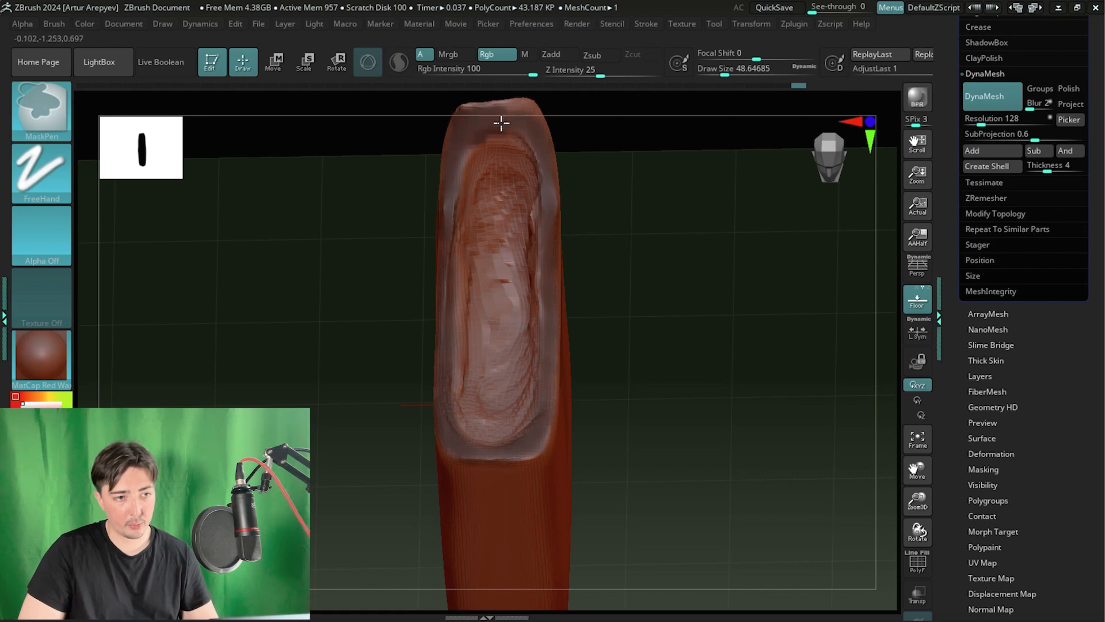
- Dig the unmasked hollow deeper inside the protected rim with ClayBuildup at Z Intensity 46
left_click_drag(579, 205, 586, 274, "alt")
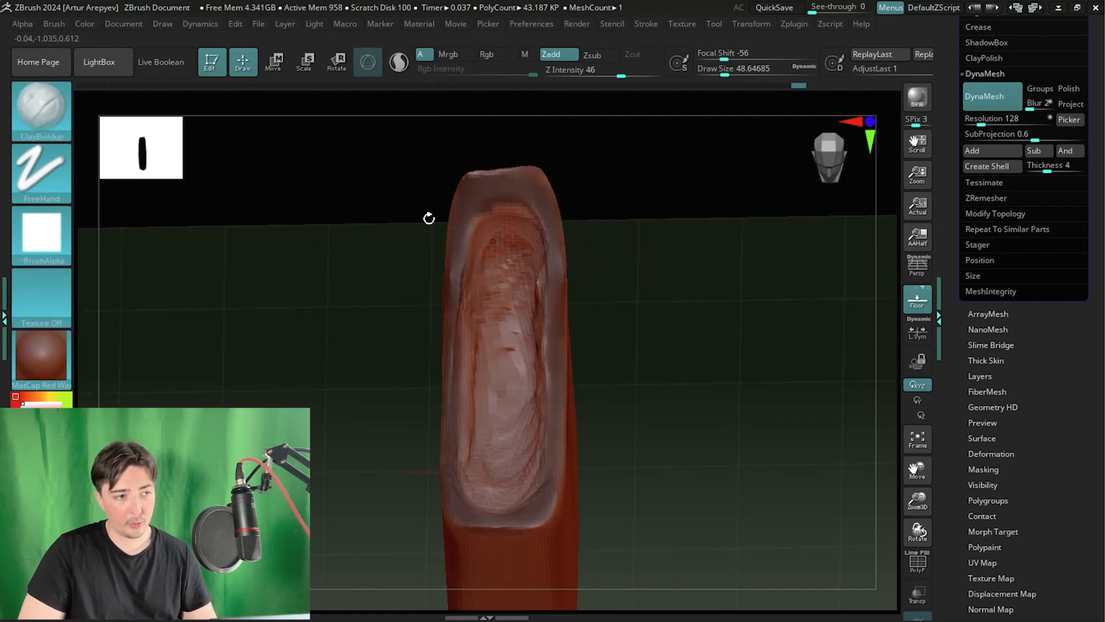
mouse_move(489, 299)
left_mouse_down()
mouse_move(491, 254)
mouse_move(515, 205)
mouse_move(478, 247)
mouse_move(461, 478)
mouse_move(540, 434)
mouse_move(539, 297)
mouse_move(501, 240)
mouse_move(486, 378)
mouse_move(462, 447)
mouse_move(494, 485)
mouse_move(466, 378)
left_mouse_up()
mouse_move(352, 361)
left_mouse_down()
mouse_move(397, 350)
mouse_move(377, 329)
left_mouse_up()
- Smooth the floor and inner walls of the hollow inside the masked rim, working on both sides and ends
mouse_move(501, 313)
left_mouse_down("shift")
mouse_move(494, 426)
mouse_move(533, 263)
left_mouse_up("shift")
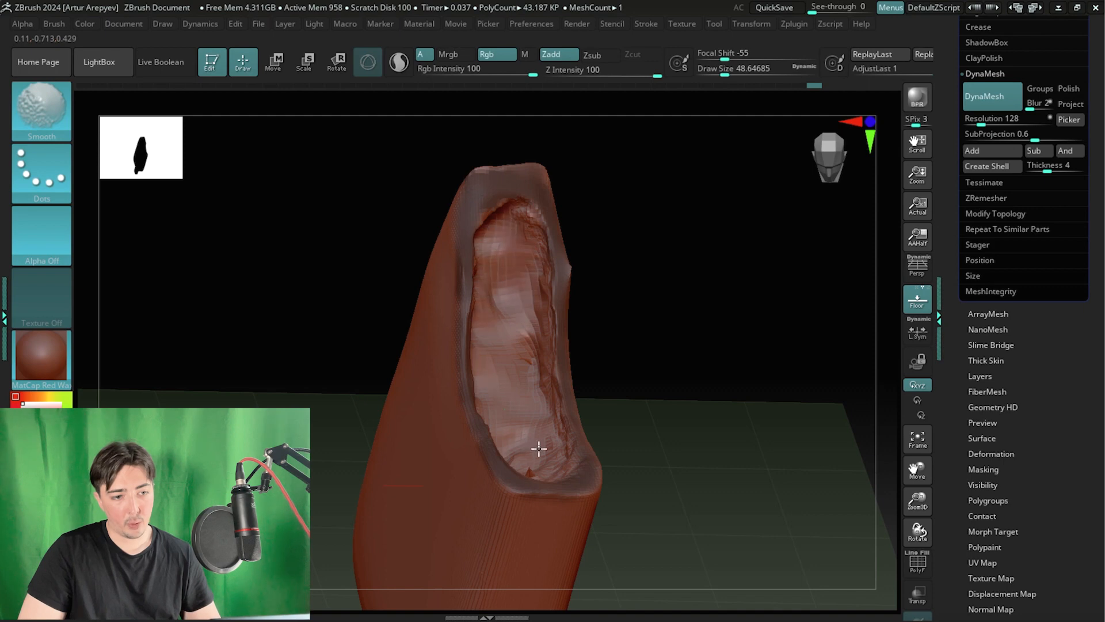
left_click_drag(344, 273, 335, 326)
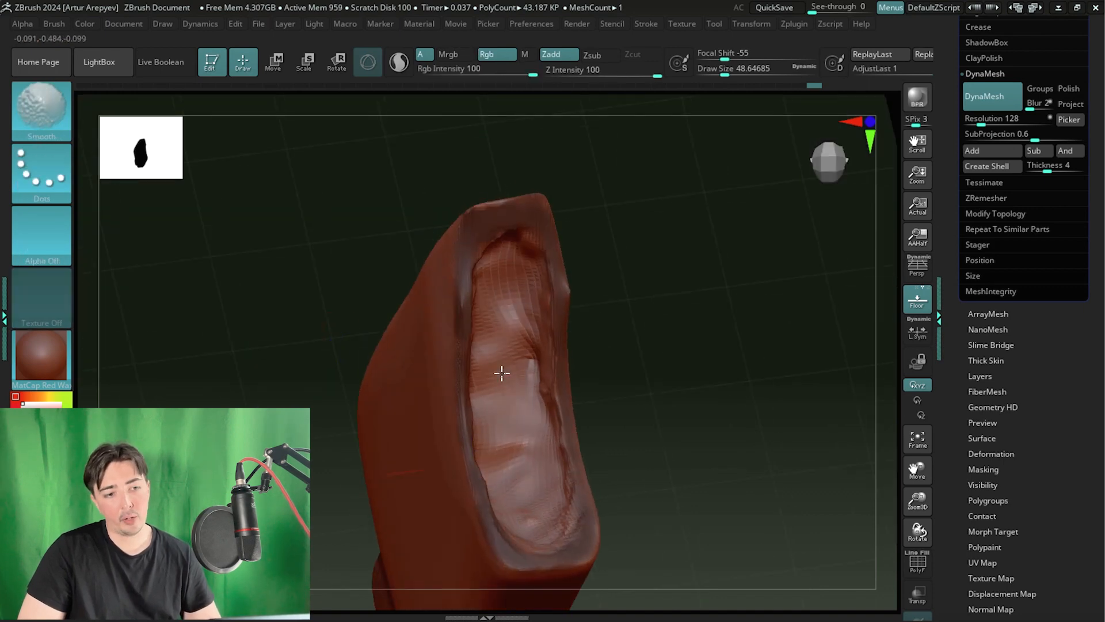
left_click_drag(693, 307, 684, 220, "alt")
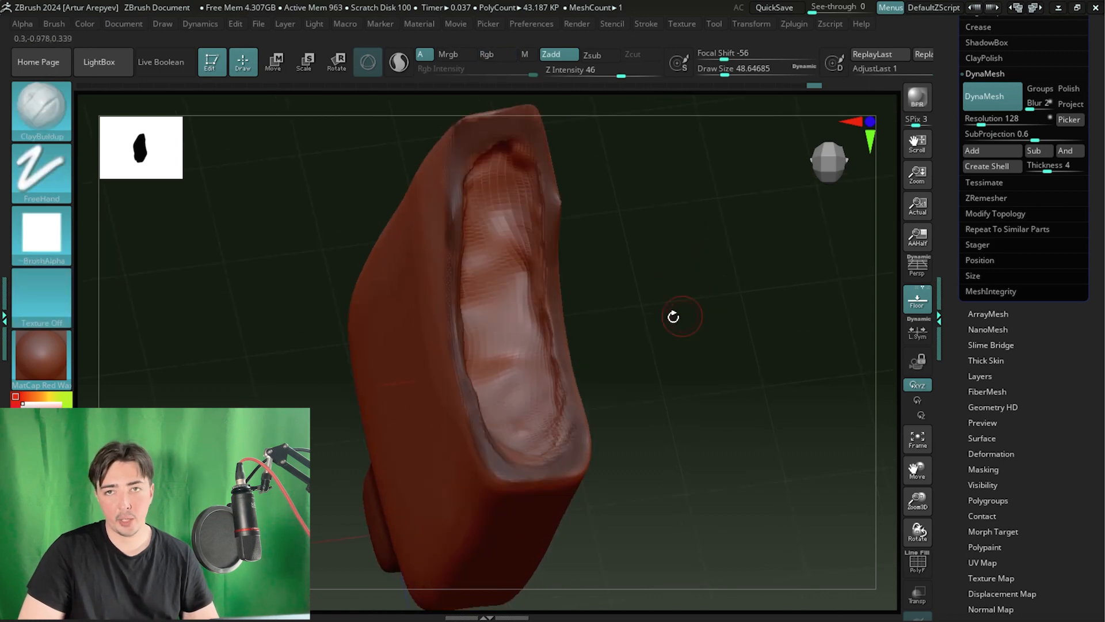
mouse_move(656, 260)
left_mouse_down()
mouse_move(656, 281)
mouse_move(656, 217)
mouse_move(671, 309)
mouse_move(654, 312)
mouse_move(635, 343)
left_mouse_up()
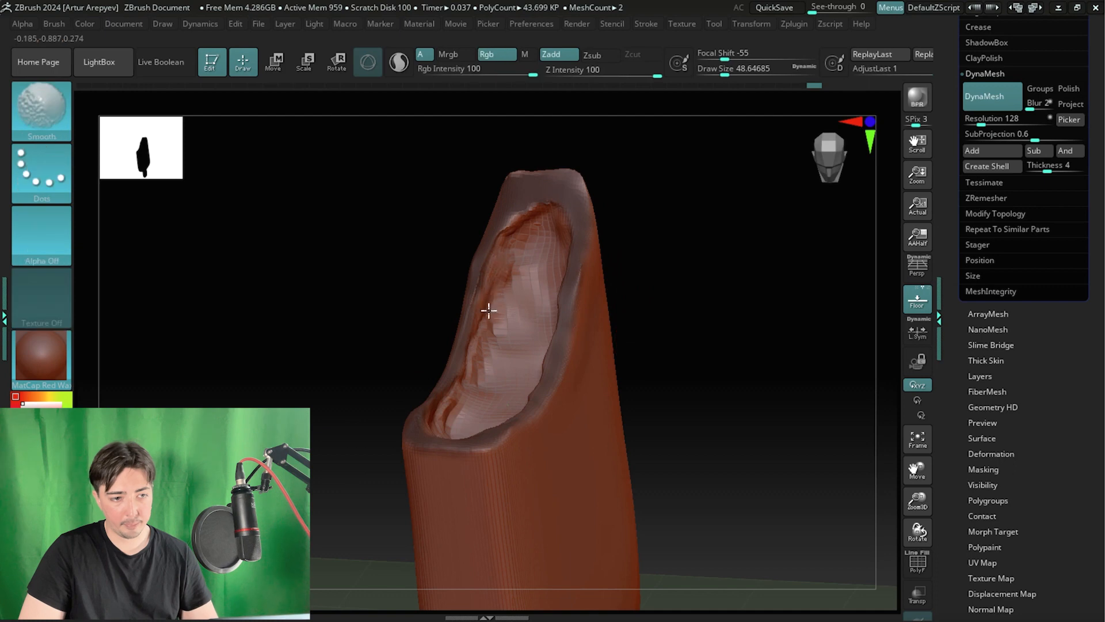
mouse_move(449, 244)
left_mouse_down()
mouse_move(402, 217)
mouse_move(455, 340)
left_mouse_up()
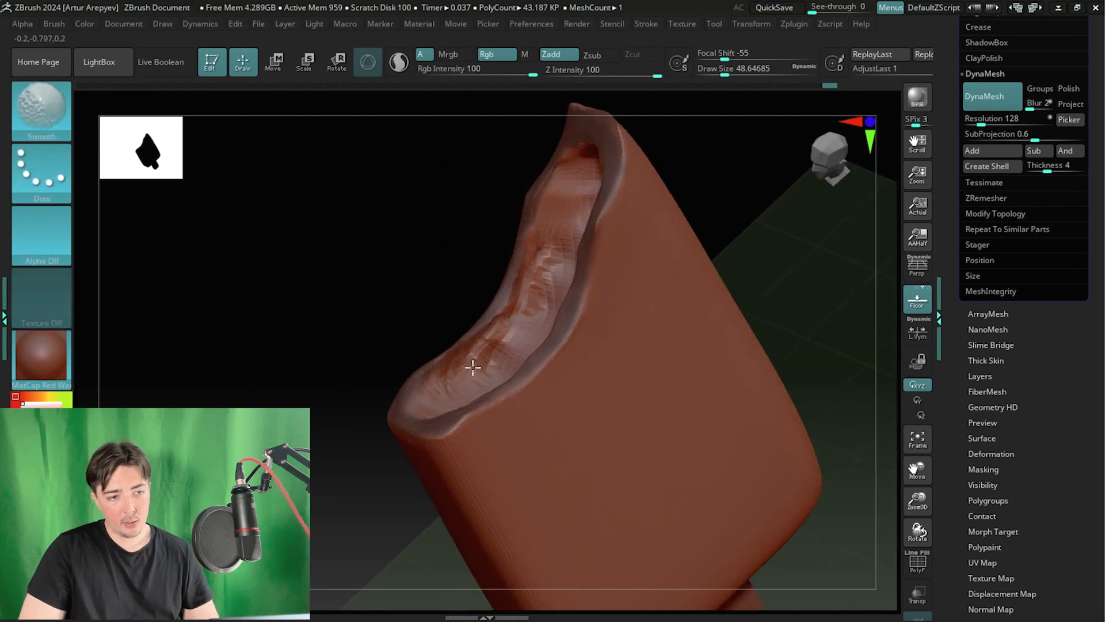
left_click_drag(425, 297, 535, 314)
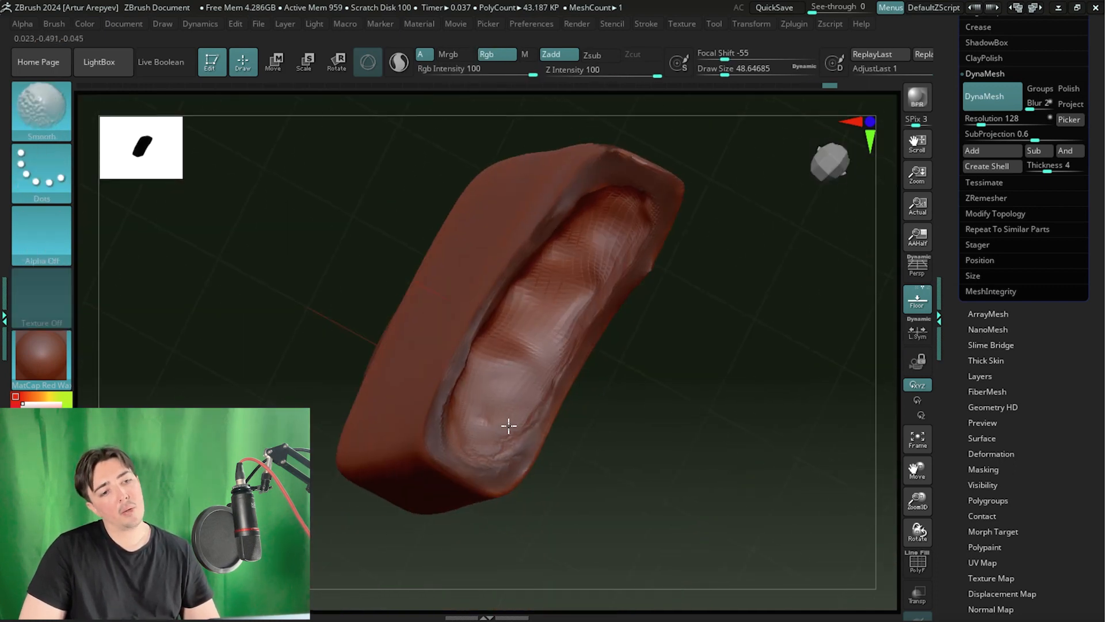
- Smooth the bitten recess of the popsicle body and remesh it with DynaMesh at resolution 128
mouse_move(509, 426)
left_mouse_down()
mouse_move(710, 232)
mouse_move(353, 239)
mouse_move(420, 318)
left_mouse_up()
left_click_drag(368, 261, 589, 396, "ctrl")
mouse_move(334, 258)
left_mouse_down("ctrl")
mouse_move(394, 356)
mouse_move(396, 268)
mouse_move(328, 276)
mouse_move(328, 365)
mouse_move(349, 397)
mouse_move(407, 375)
mouse_move(397, 355)
mouse_move(336, 351)
mouse_move(308, 310)
mouse_move(309, 355)
mouse_move(264, 335)
mouse_move(333, 240)
mouse_move(340, 330)
mouse_move(387, 320)
mouse_move(291, 312)
mouse_move(291, 336)
mouse_move(276, 343)
mouse_move(321, 308)
mouse_move(287, 306)
mouse_move(373, 325)
mouse_move(336, 375)
mouse_move(542, 298)
left_mouse_up("ctrl")
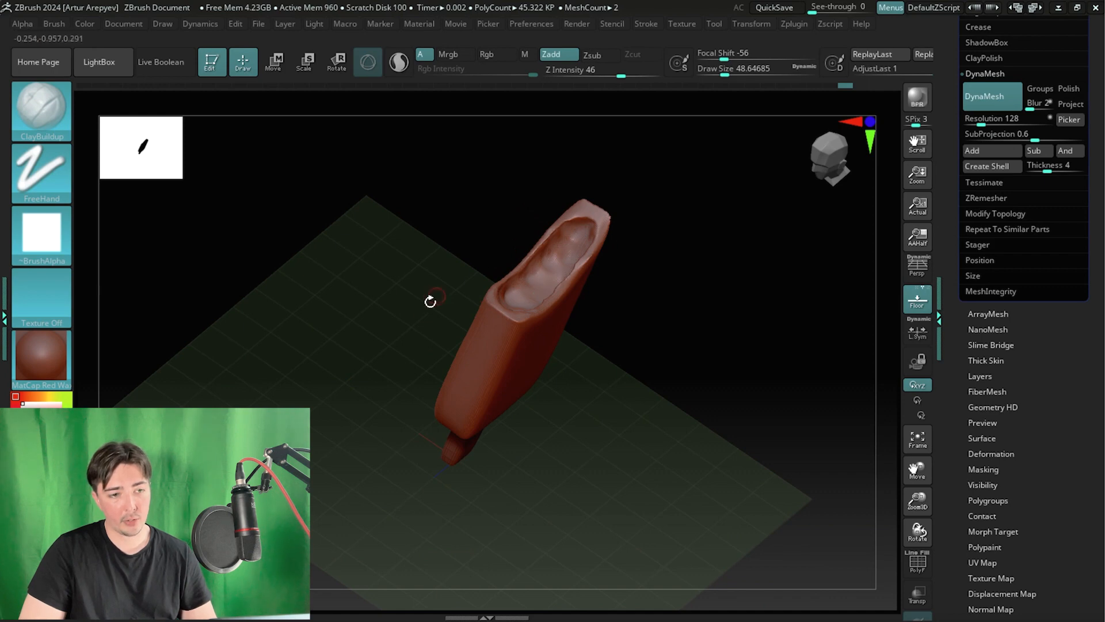
- Examine the face in the ref.png reference image and compare it with the front of the popsicle model
left_click_drag(430, 301, 377, 301, "shift")
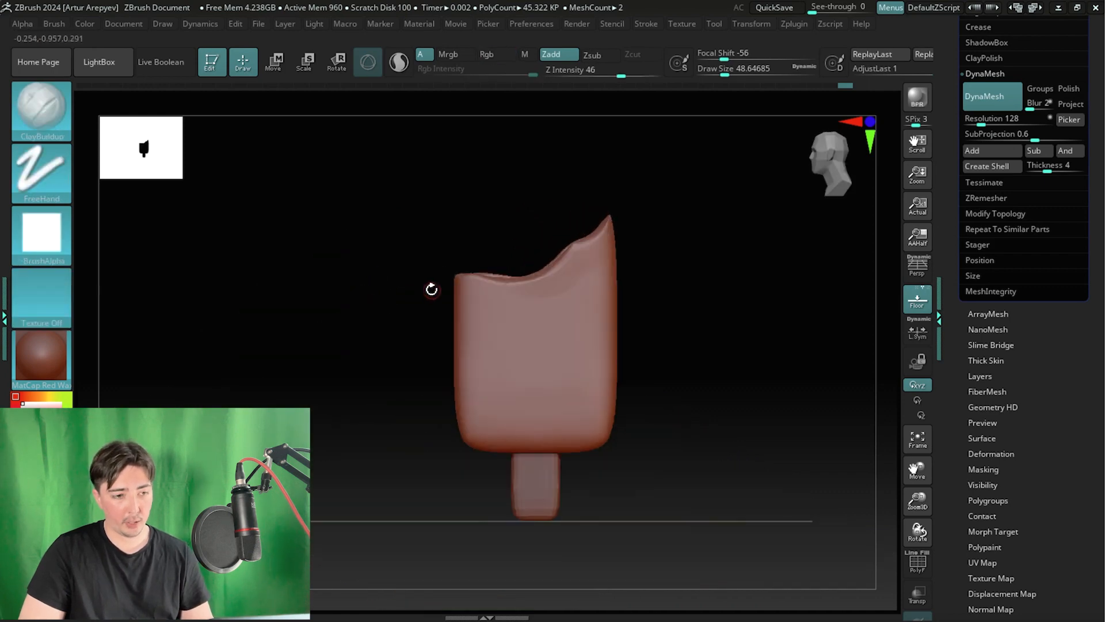
key("alt+Tab")
scroll(446, 345, "down", 2)
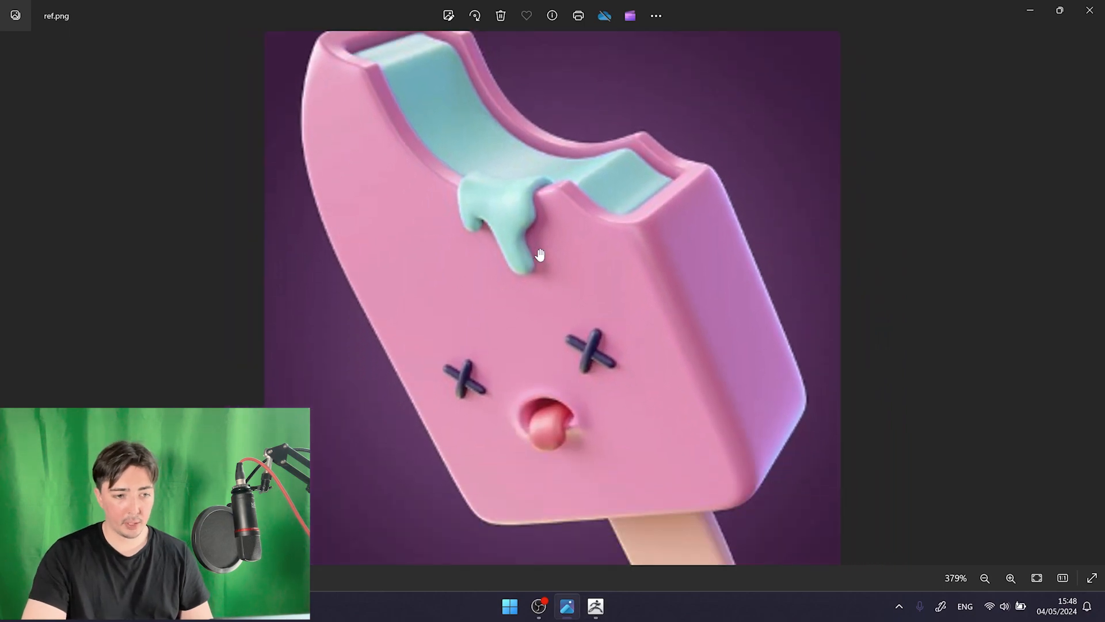
left_click_drag(560, 401, 559, 373)
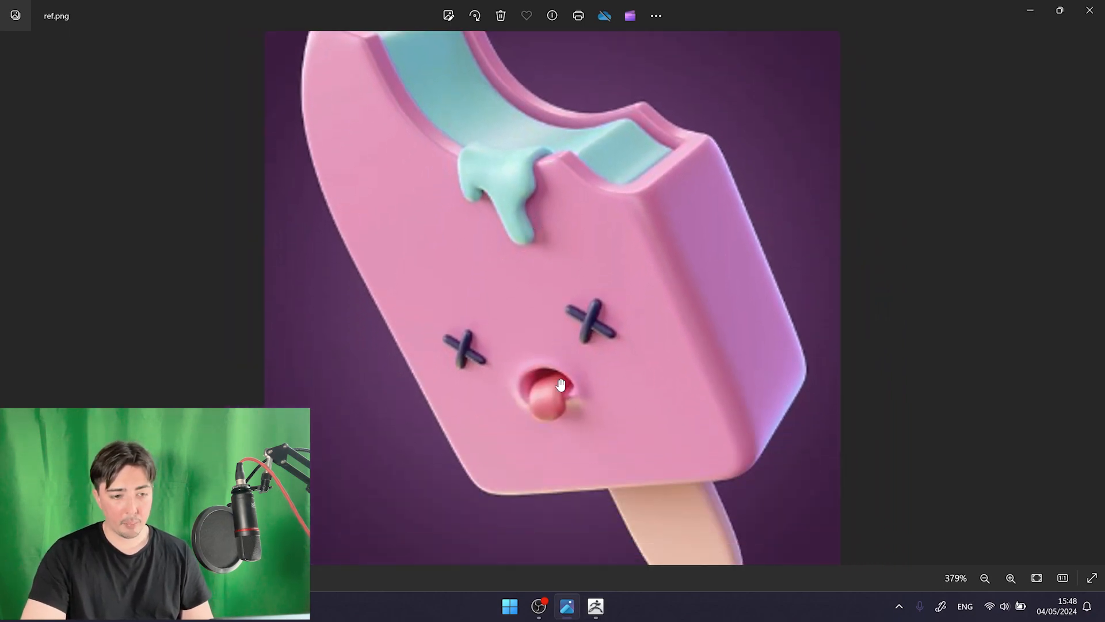
key("alt+Tab")
left_click_drag(331, 375, 398, 460, "alt")
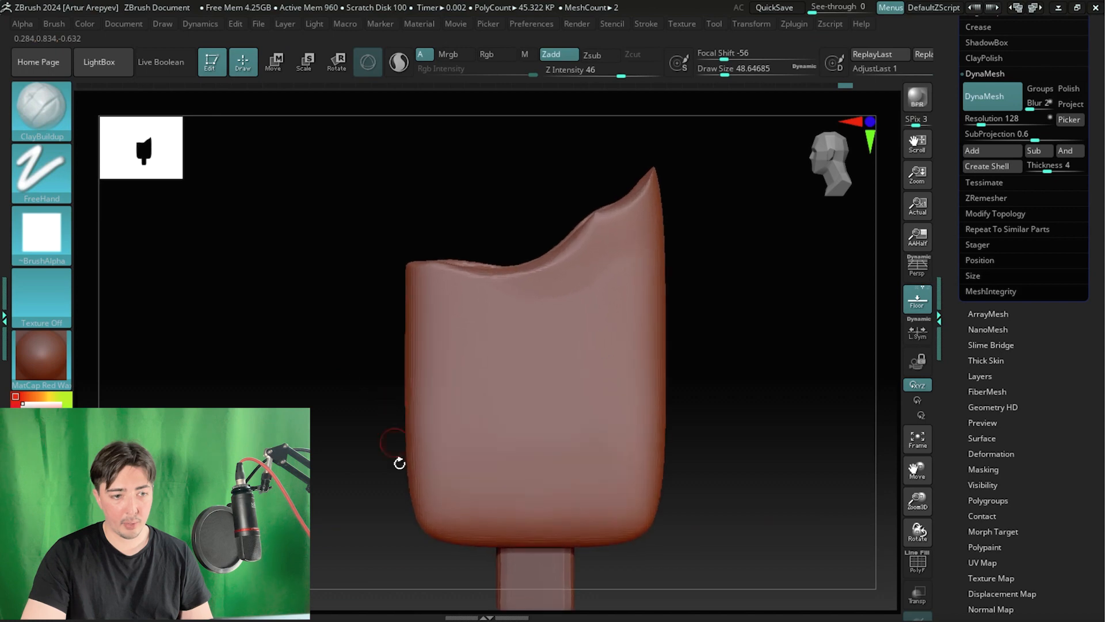
key("alt+Tab")
scroll(575, 420, "down", 3)
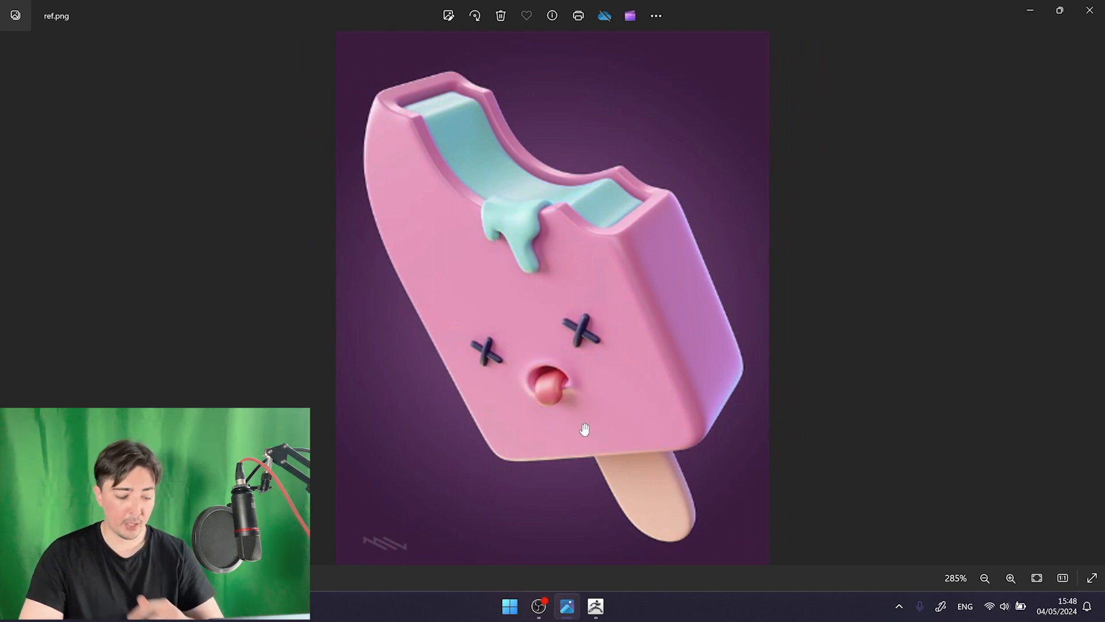
key("alt+Tab")
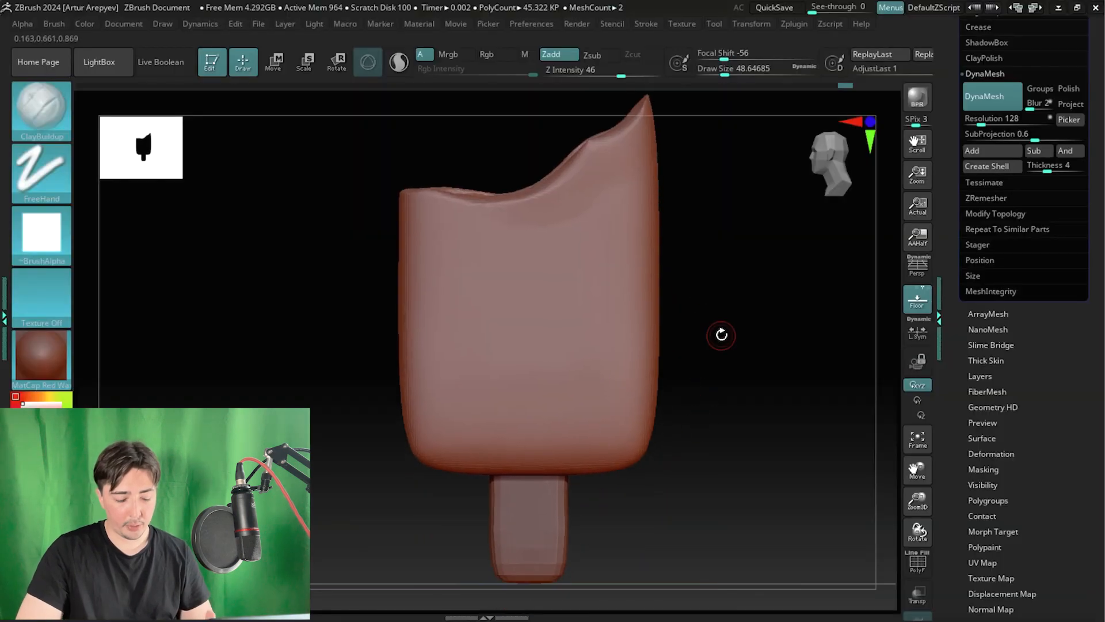
- Carve an oval mouth recess low on the popsicle's front with ClayBuildup at draw size about 41, and smooth it
left_click_drag(745, 415, 780, 339, "alt")
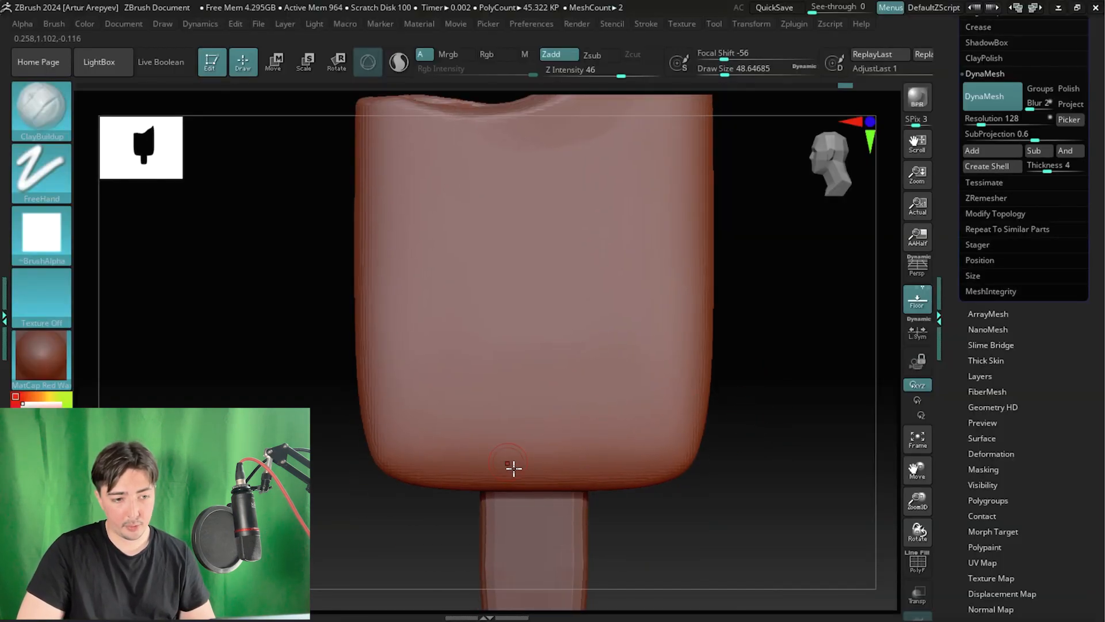
key("space")
left_click_drag(534, 393, 503, 384)
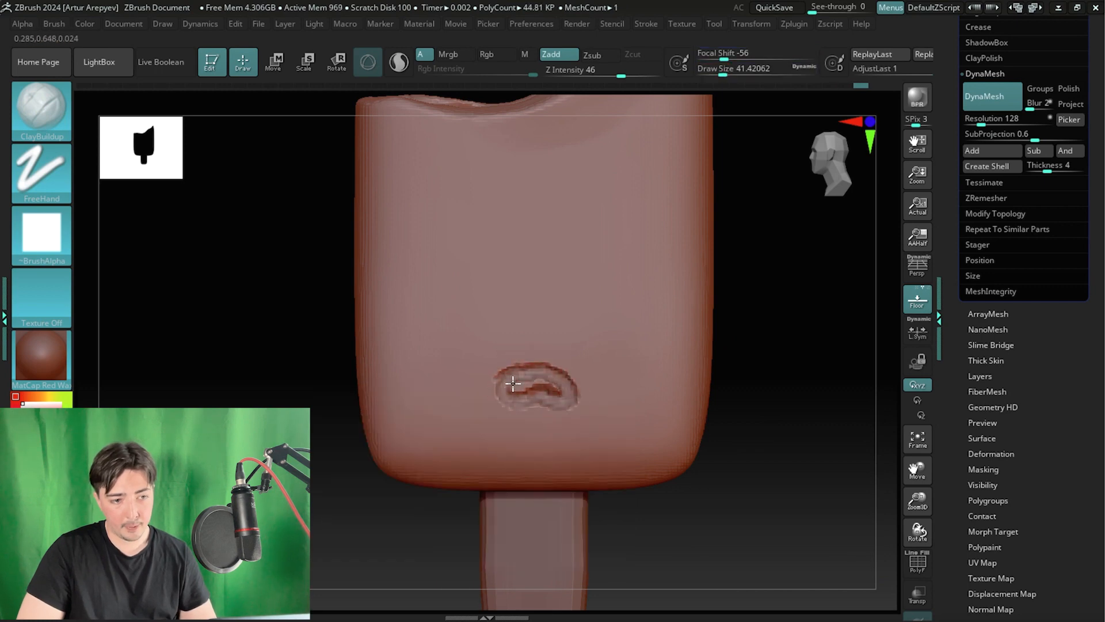
mouse_move(513, 383)
left_mouse_down()
mouse_move(542, 375)
mouse_move(519, 379)
left_mouse_up()
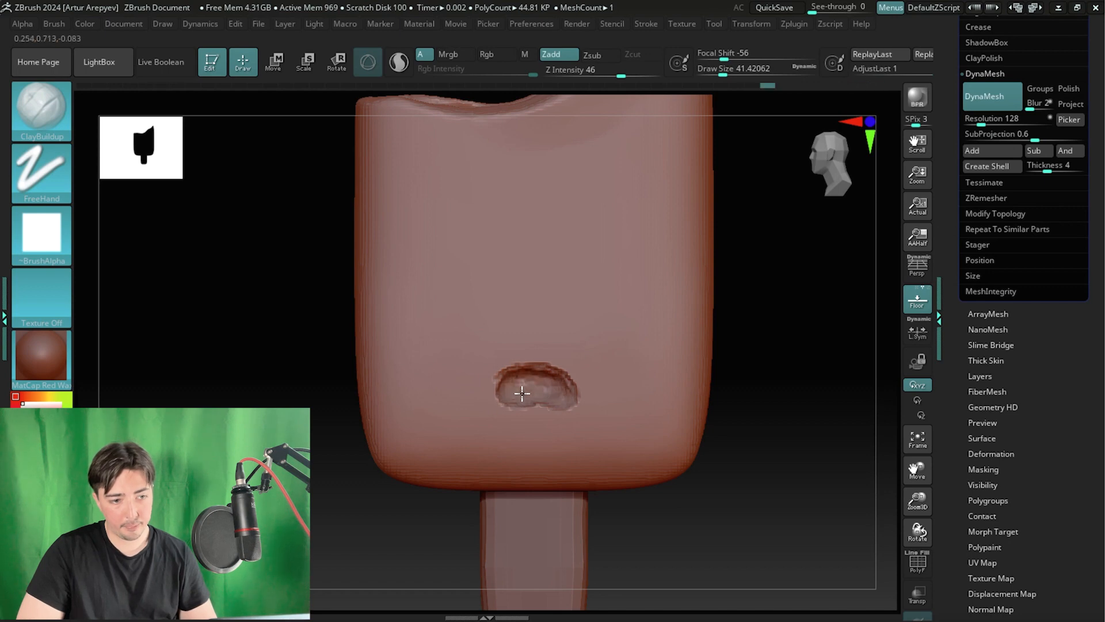
left_click_drag(519, 374, 540, 392, "shift")
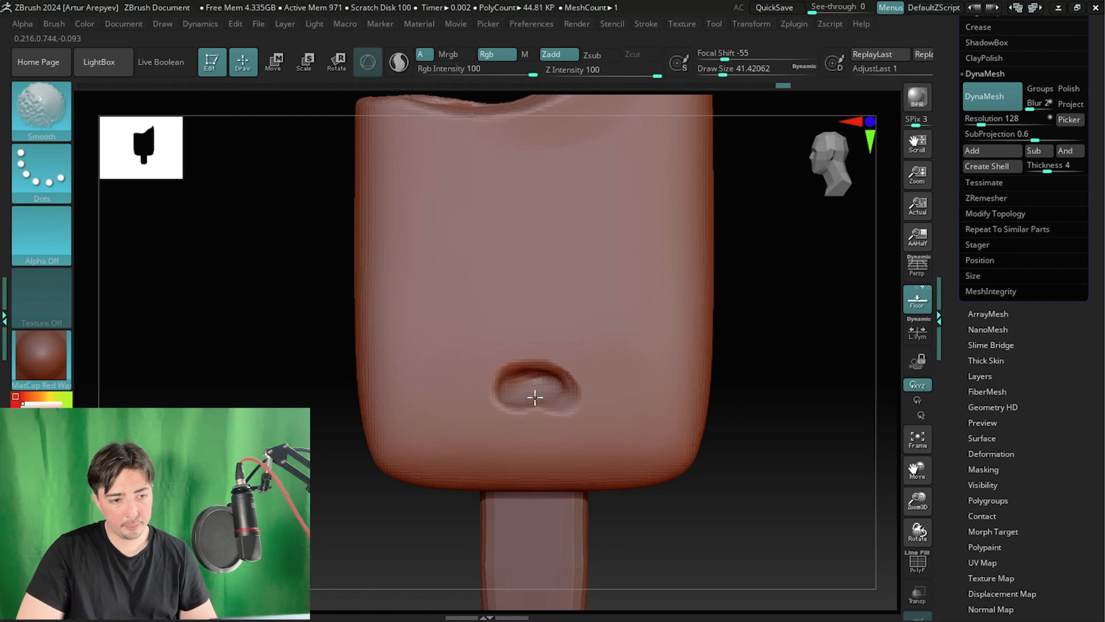
- Build a raised rim around the mouth recess with ClayBuildup and smooth it into rounded lips
left_click_drag(535, 397, 551, 398, "shift")
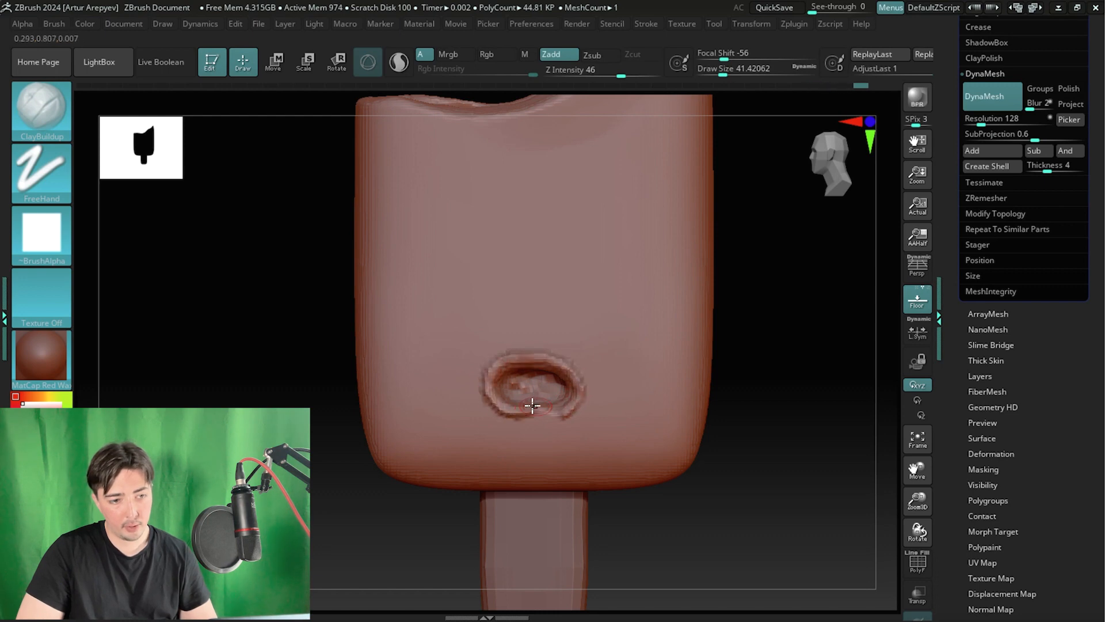
key("shift")
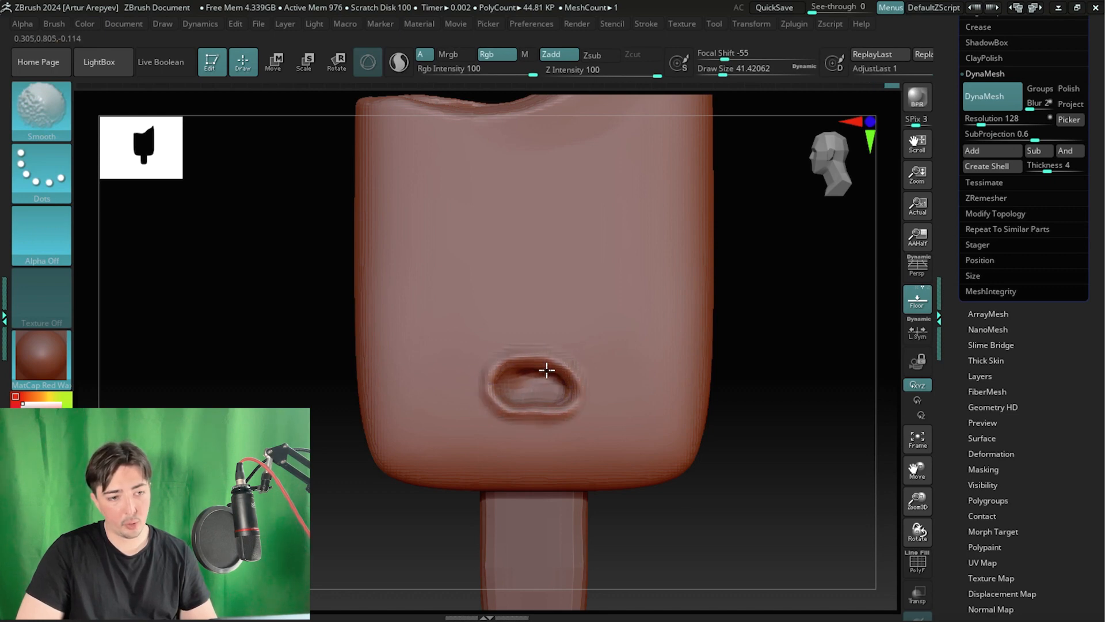
left_click_drag(546, 370, 505, 371, "shift")
mouse_move(302, 314)
left_mouse_down("alt")
mouse_move(281, 284)
mouse_move(296, 296)
left_mouse_up("alt")
- Check the reference mouth and bend the mouth into a downturned curve with the Move brush at draw size 112
key("alt+Tab")
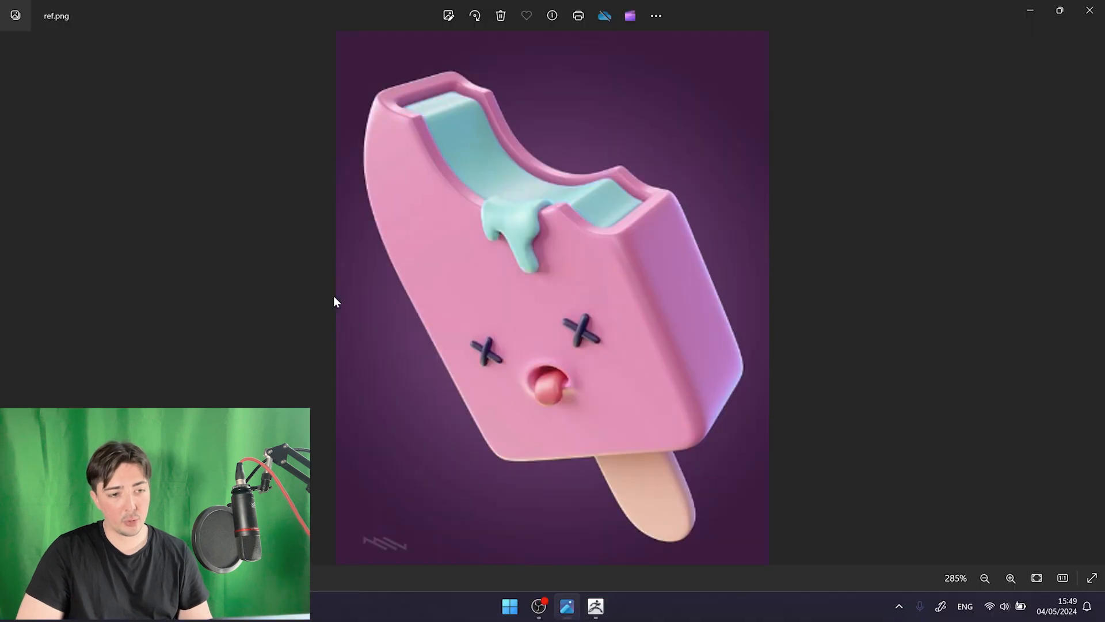
key("alt+Tab")
left_click(51, 114)
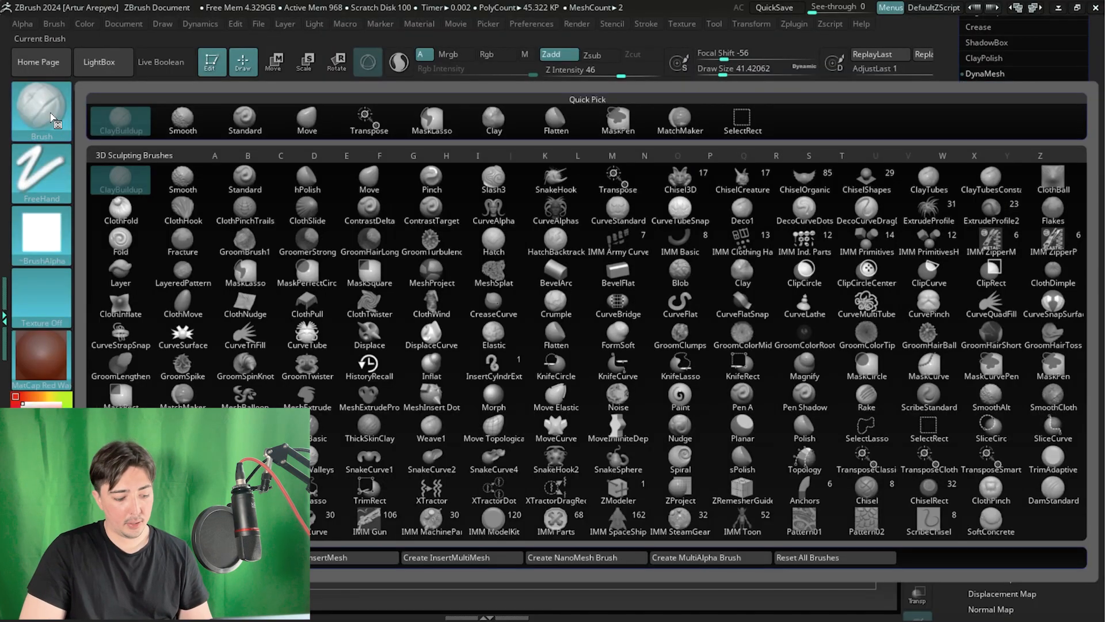
key("m")
key("v")
mouse_move(368, 367)
left_mouse_down("alt")
mouse_move(426, 281)
mouse_move(454, 335)
mouse_move(461, 316)
left_mouse_up("alt")
key("space")
left_click_drag(341, 286, 296, 325, "alt")
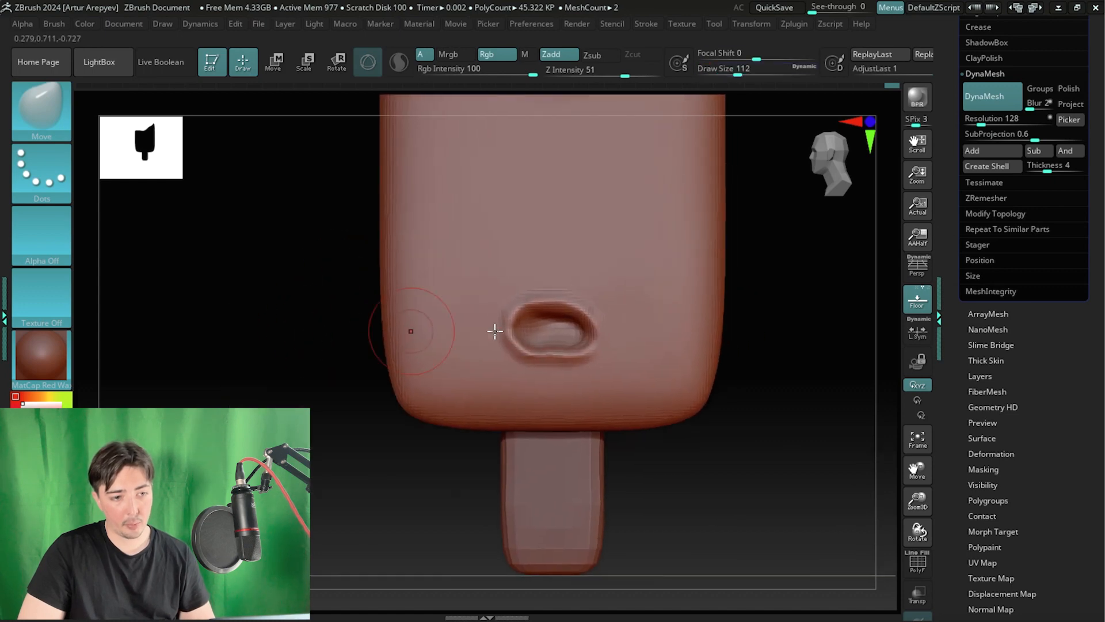
mouse_move(559, 355)
left_mouse_down()
mouse_move(550, 332)
mouse_move(601, 334)
left_mouse_up()
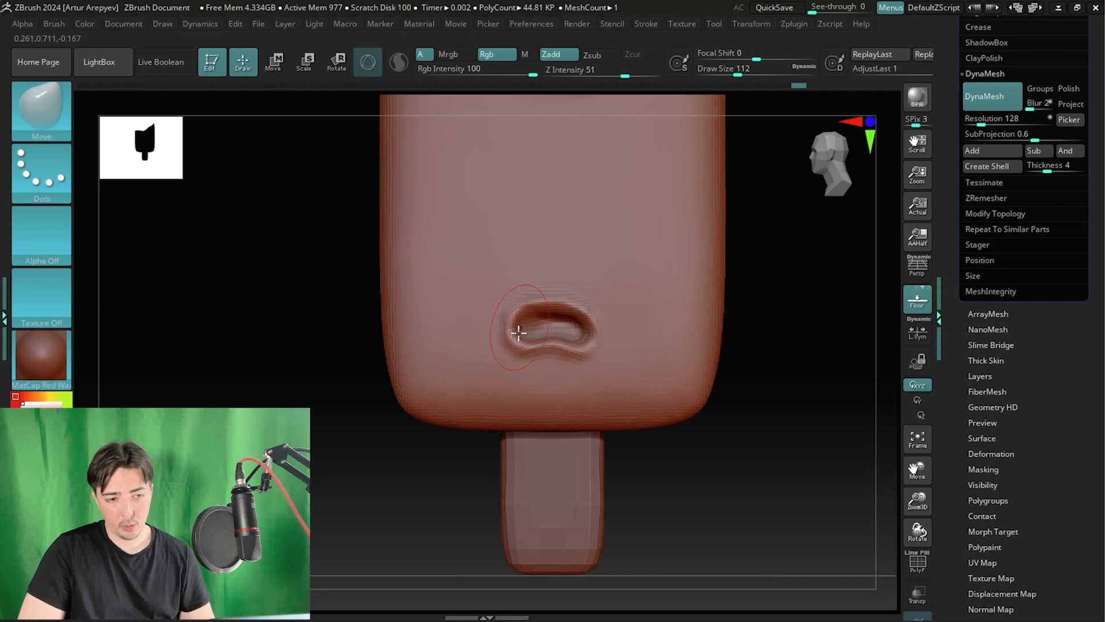
left_click_drag(518, 333, 510, 347)
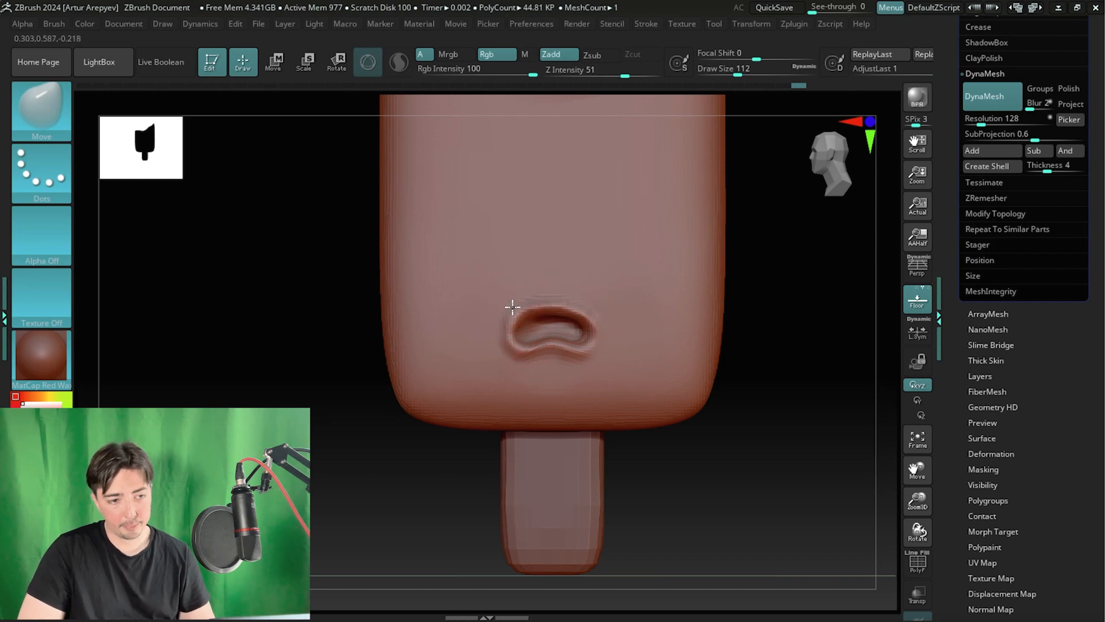
- Pull the mouth's corner inward with the Move brush to refine its downturned shape
left_click_drag(267, 281, 225, 322, "alt")
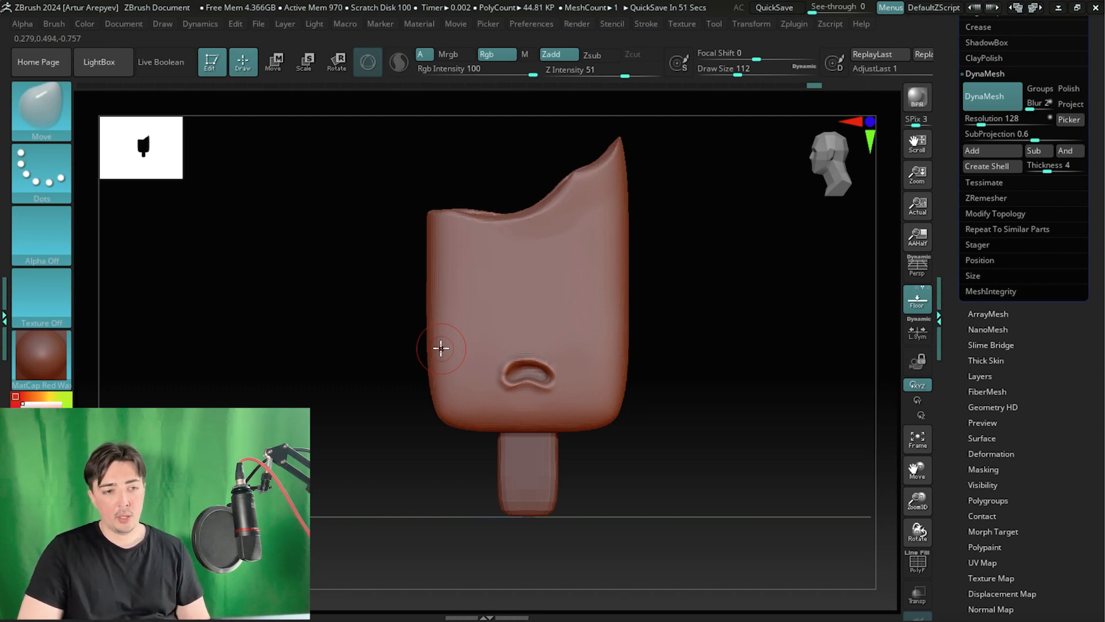
left_click_drag(330, 343, 331, 384, "alt")
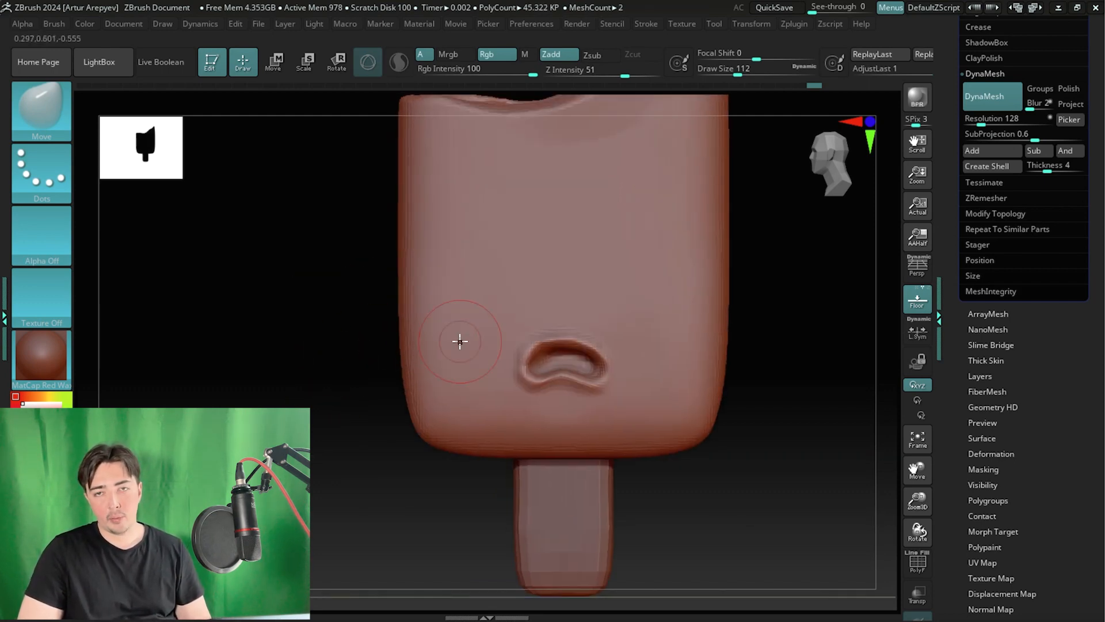
left_click_drag(322, 331, 486, 375)
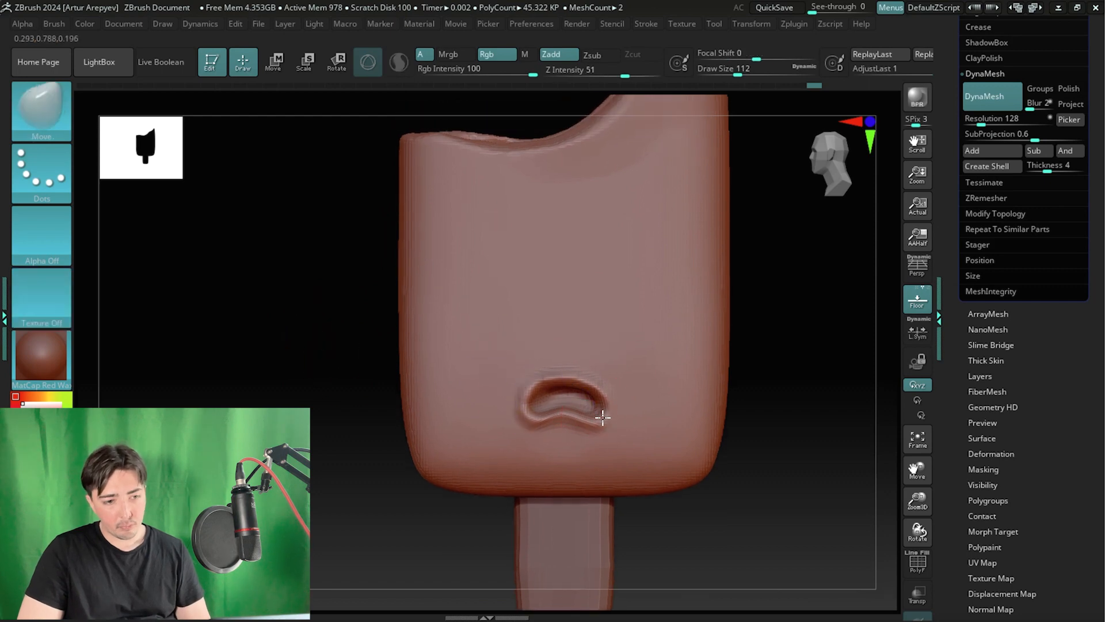
left_click_drag(602, 413, 598, 411)
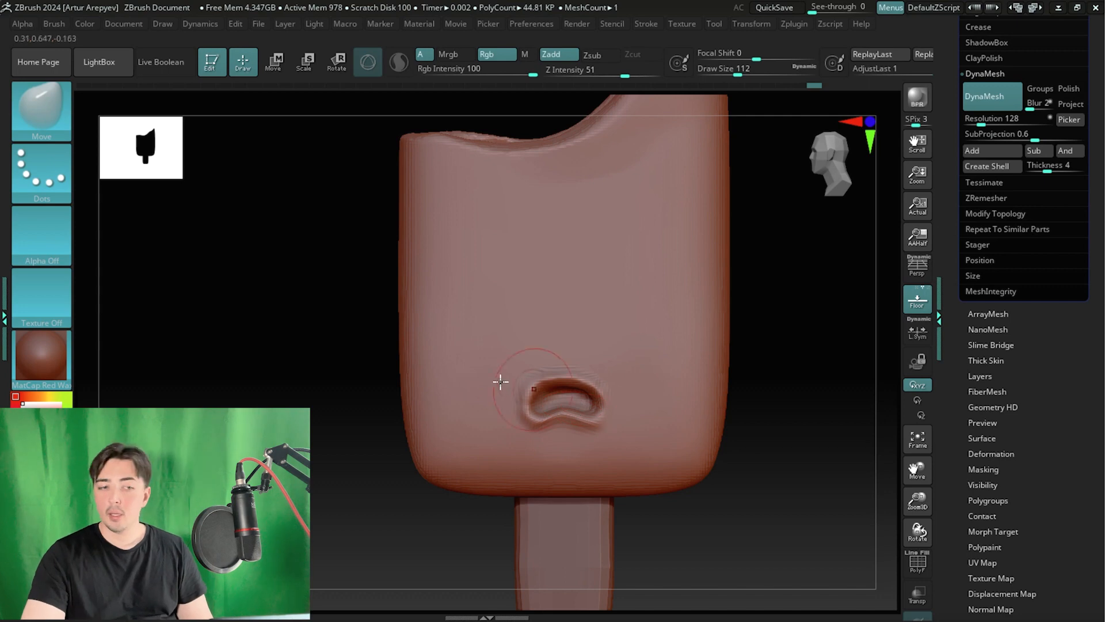
- Check the X-shaped eyes in the reference image and insert a Cylinder3D subtool into the popsicle model
key("alt+Tab")
key("alt+Tab")
left_click_drag(257, 325, 298, 315)
key("alt+Tab")
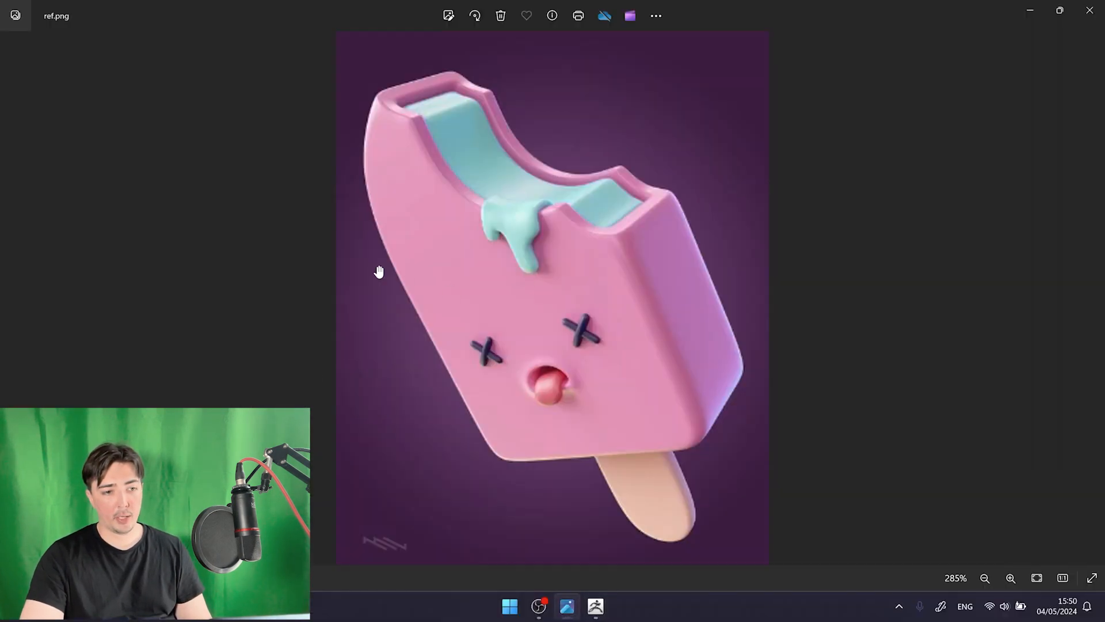
key("alt+Tab")
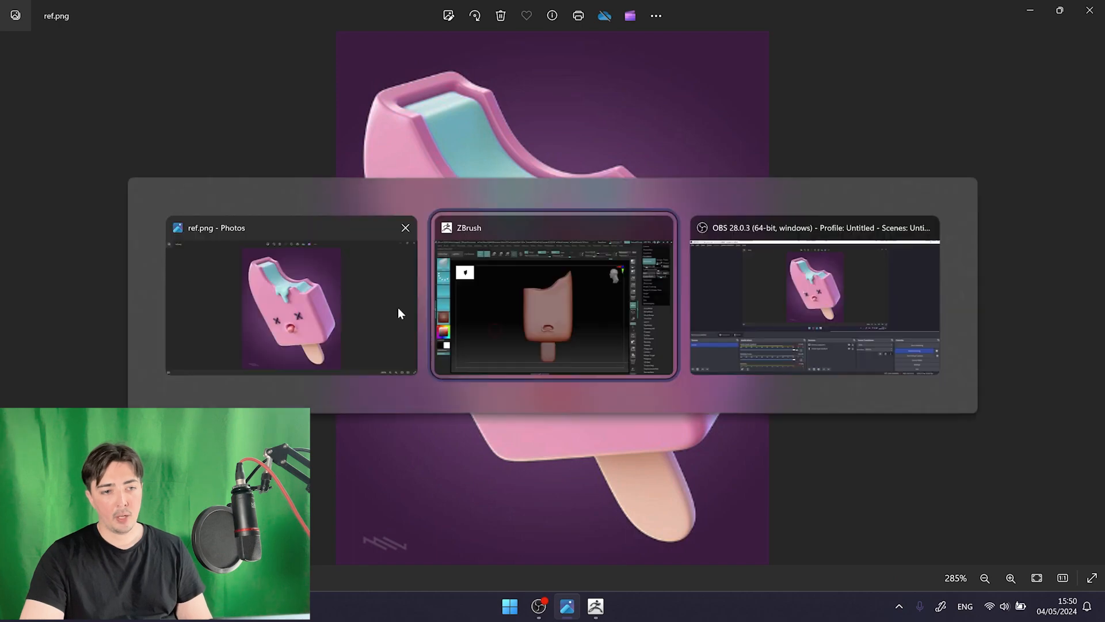
scroll(948, 62, "up", 5)
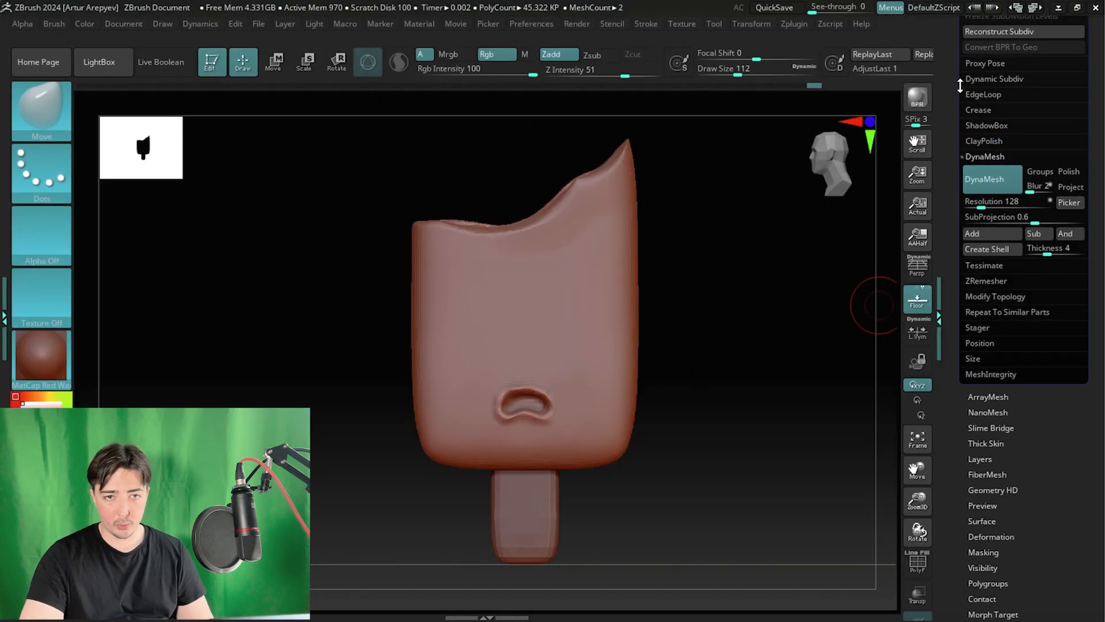
left_click(984, 112)
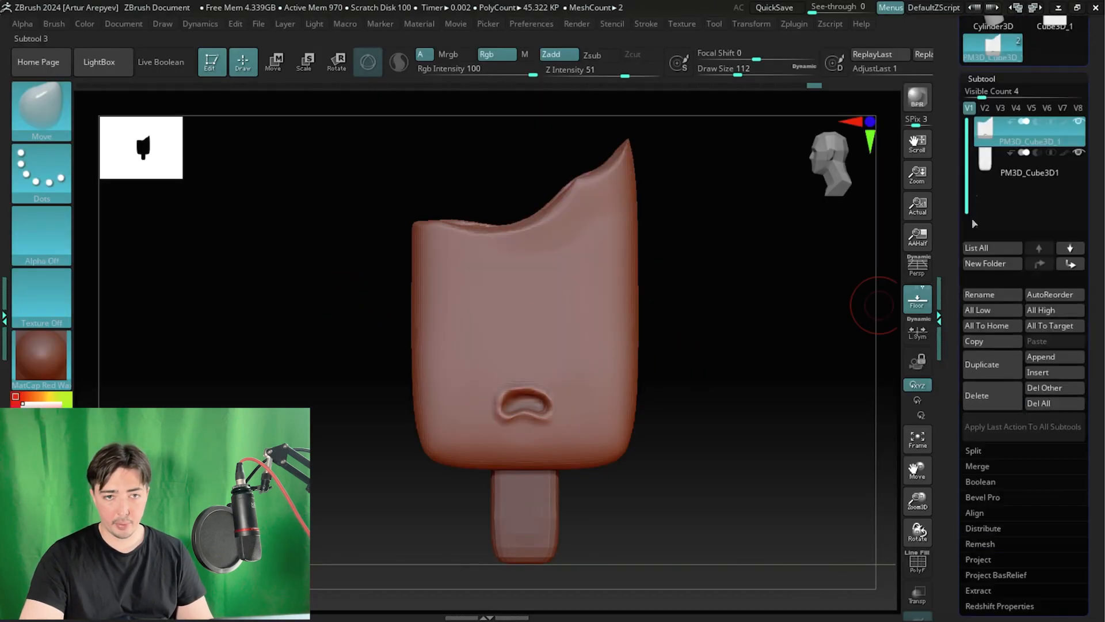
left_click(1053, 372)
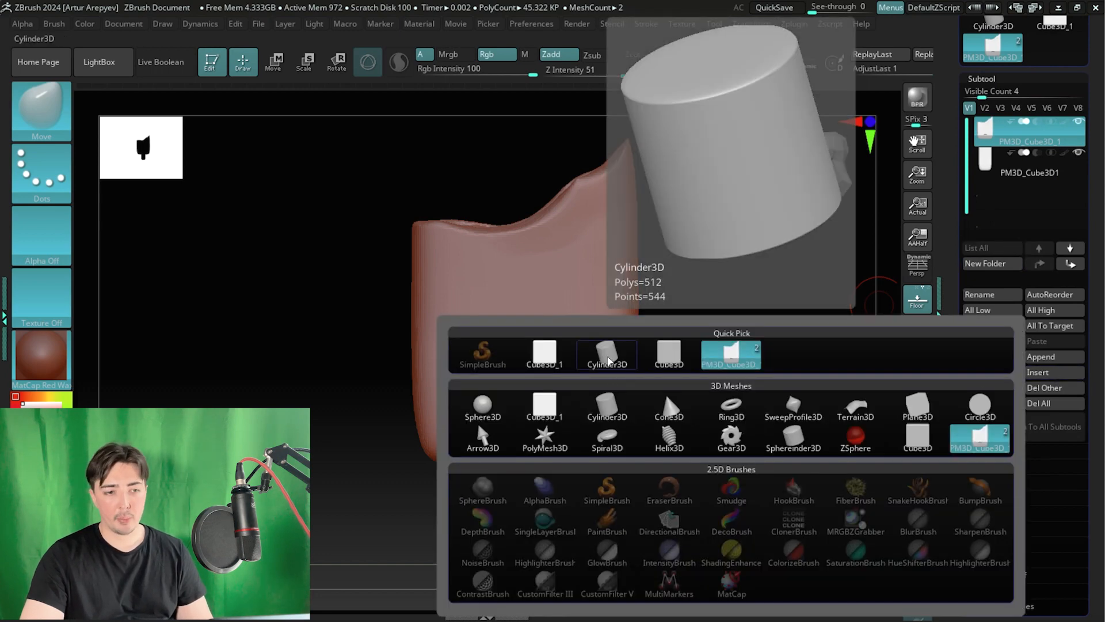
left_click(608, 361)
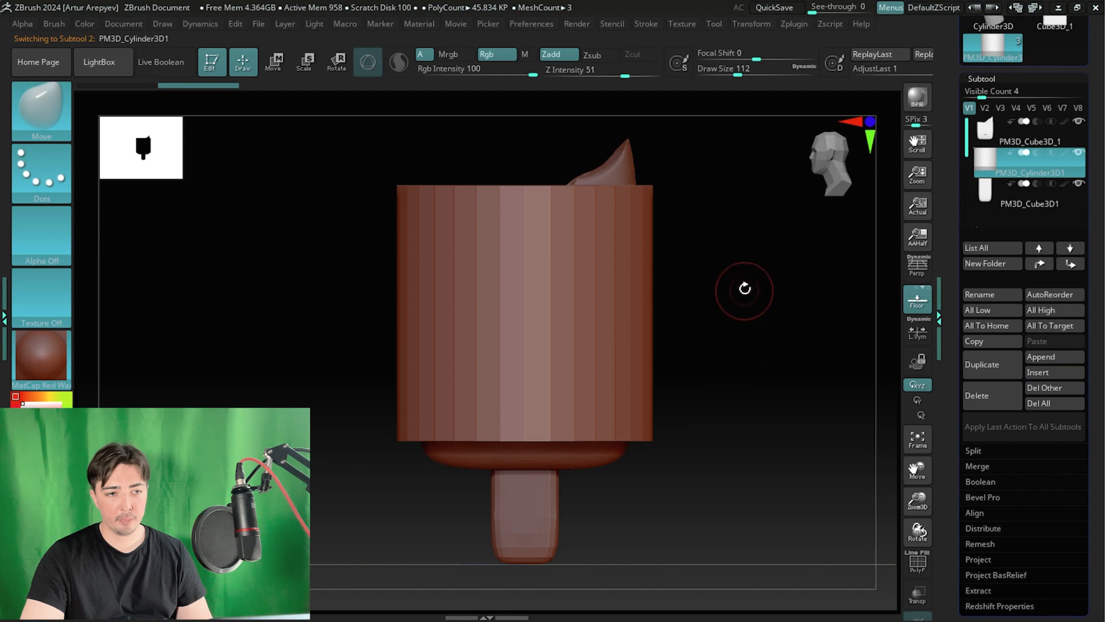
- Move the cylinder out beside the popsicle and scale it down into a thin, short rod
left_click_drag(745, 289, 686, 278)
key("w")
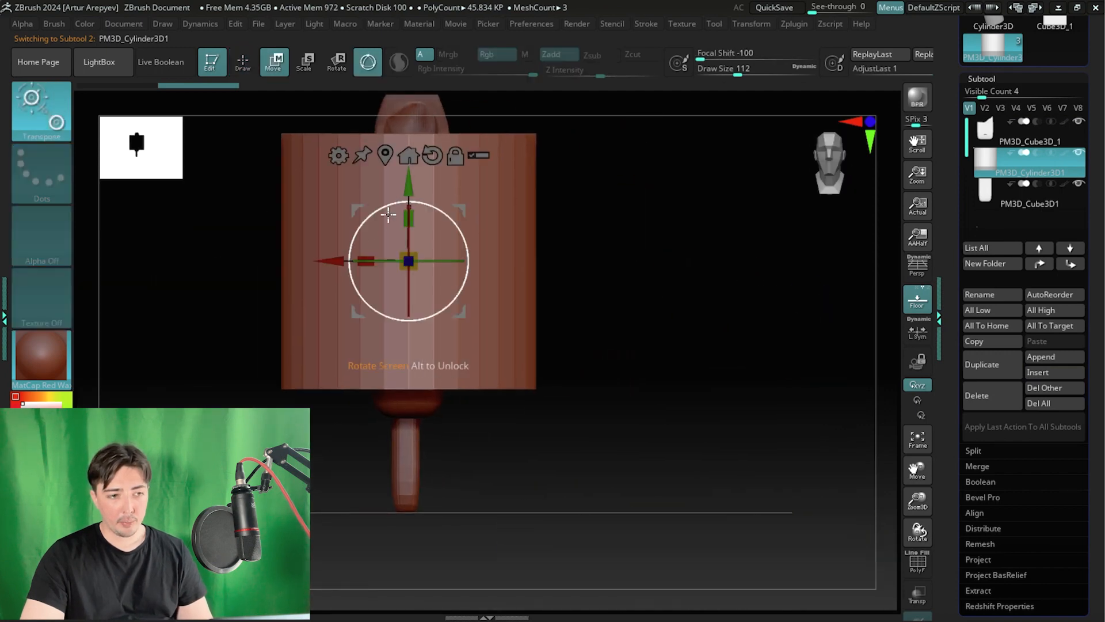
left_click_drag(389, 215, 605, 215)
left_click_drag(626, 261, 489, 323)
left_click_drag(625, 220, 627, 158)
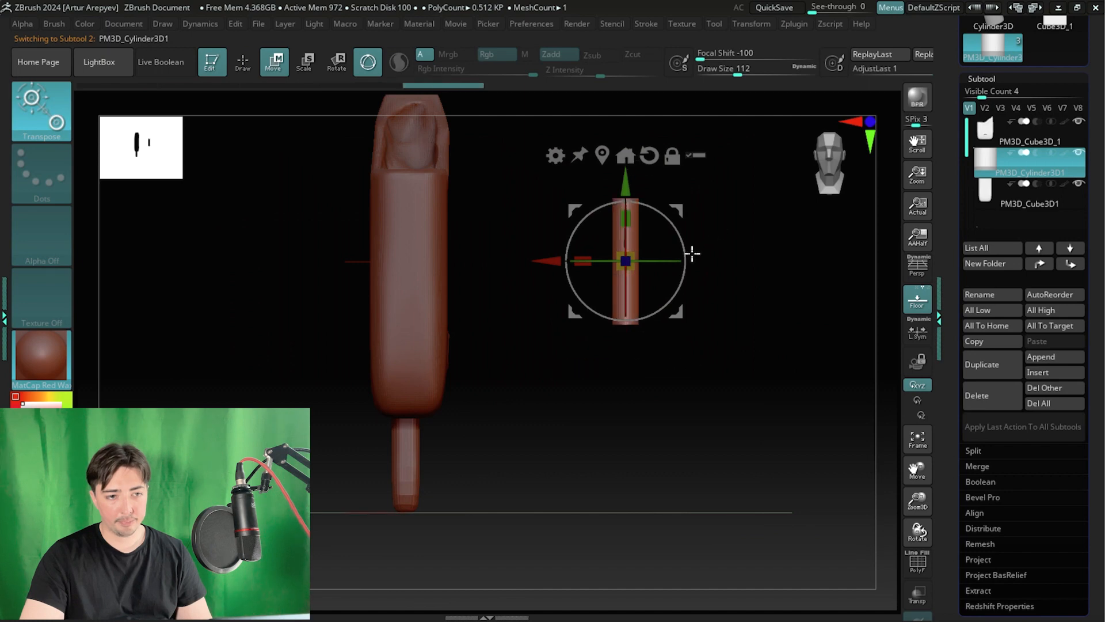
mouse_move(626, 261)
left_mouse_down()
mouse_move(595, 283)
mouse_move(615, 268)
left_mouse_up()
- Place the small rod against the popsicle's front face, above and to the side of the mouth
left_click_drag(742, 267, 835, 346)
left_click_drag(540, 267, 365, 279)
left_click_drag(599, 280, 496, 285, "shift")
left_click_drag(448, 189, 449, 224)
left_click_drag(377, 297, 341, 298)
left_click_drag(713, 310, 794, 328, "alt")
- Tilt the rod diagonally to form one stroke of the X-shaped eye, checking it against the reference image
left_click_drag(415, 393, 366, 371)
left_click_drag(424, 342, 431, 340)
left_click_drag(482, 389, 435, 389)
key("alt+Tab")
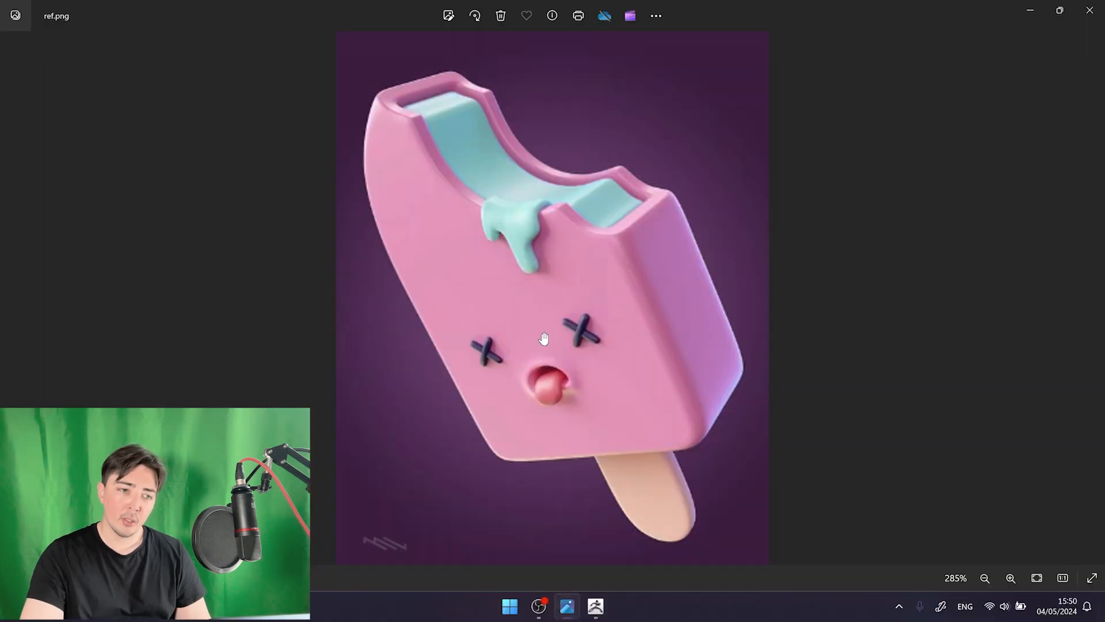
key("alt+Tab")
left_click_drag(438, 348, 441, 345)
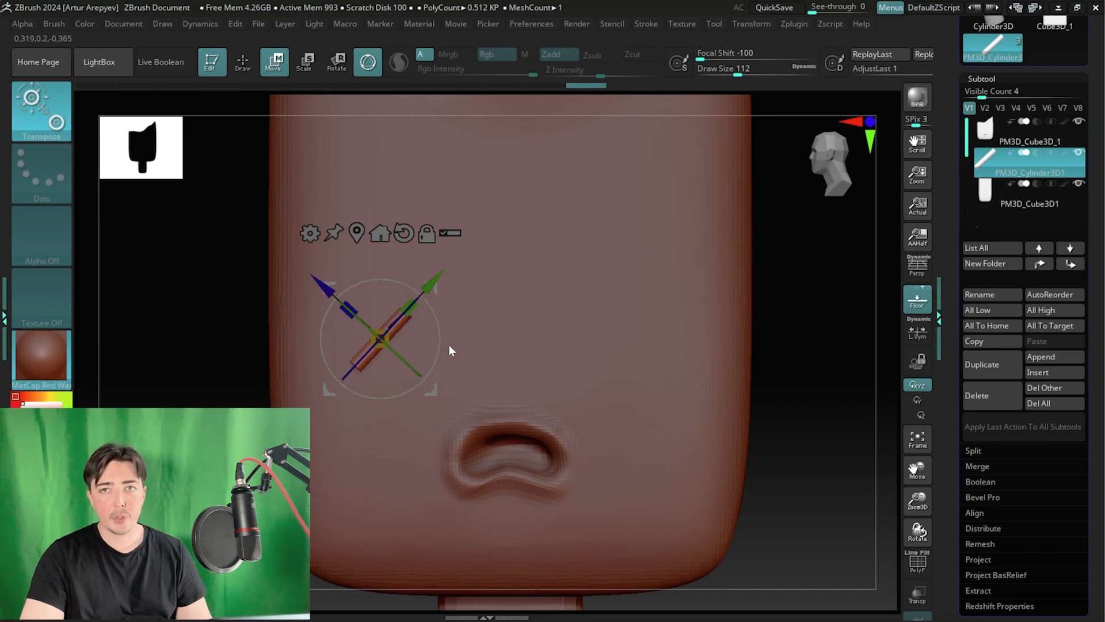
- Compare the eye placement with the reference image and shift the diagonal rod slightly closer to the mouth
key("alt+Tab")
key("alt+Tab")
left_click_drag(191, 377, 229, 364, "alt")
key("alt+Tab")
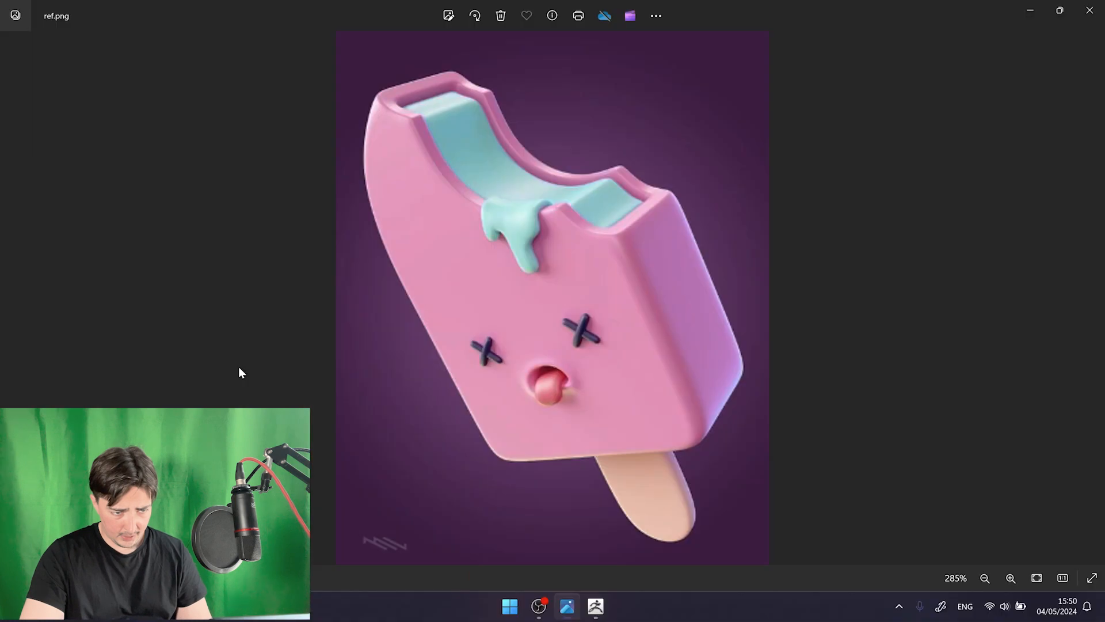
key("alt+Tab")
left_click_drag(473, 354, 490, 368)
mouse_move(229, 368)
left_mouse_down()
mouse_move(241, 391)
mouse_move(222, 391)
mouse_move(265, 432)
mouse_move(227, 380)
mouse_move(167, 343)
mouse_move(211, 364)
left_mouse_up()
key("q")
key("alt+Tab")
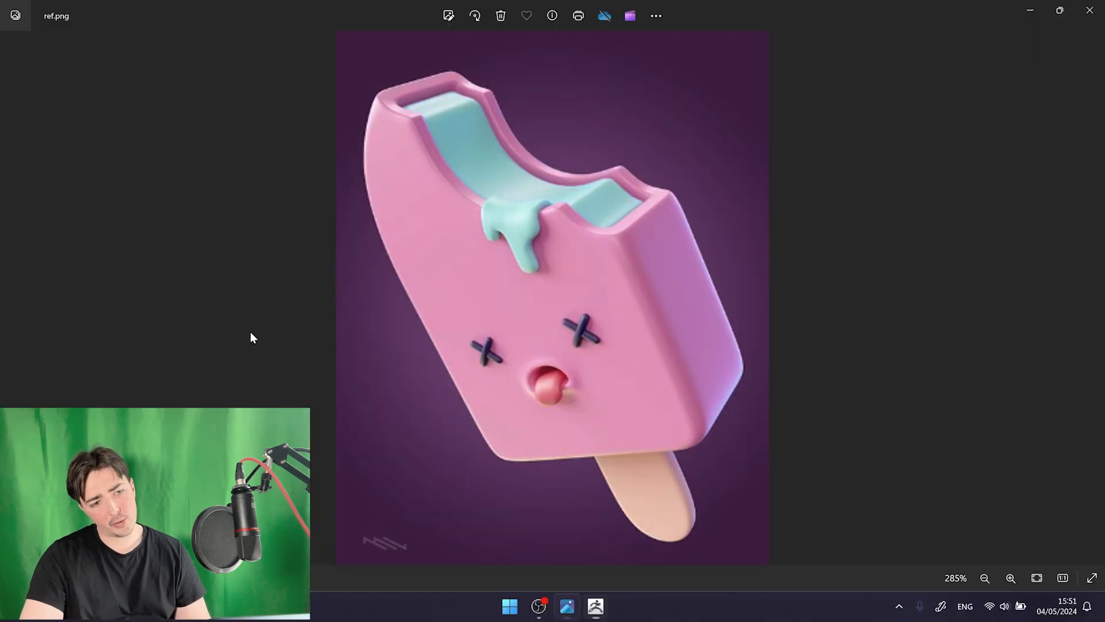
key("alt+Tab")
key("w")
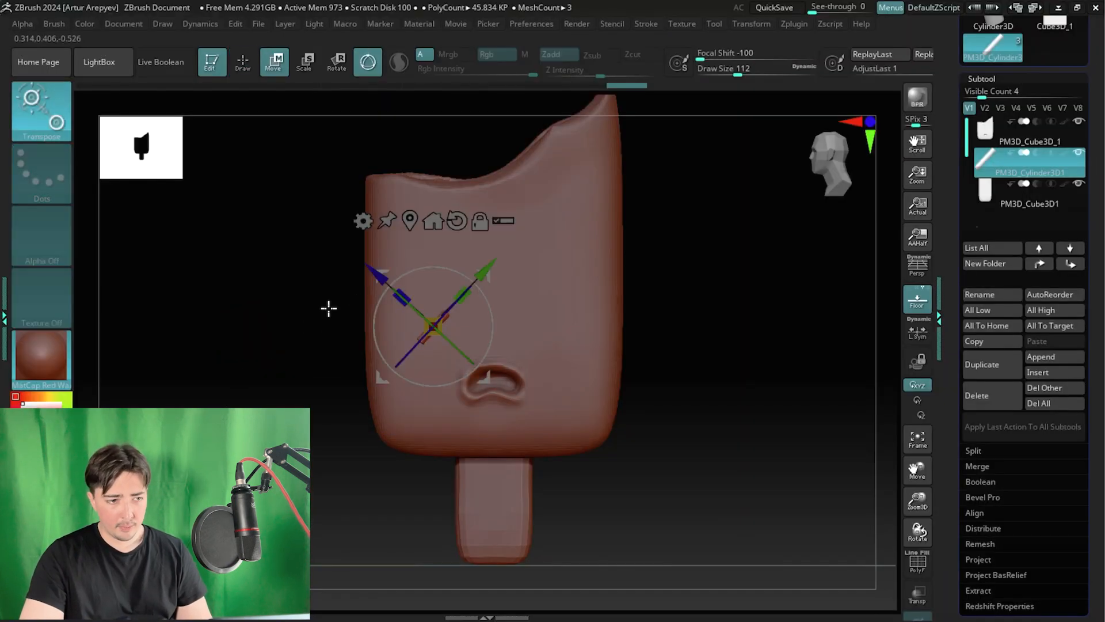
- Set the draw size to about 56 and round off both ends of the diagonal rod
key("alt+Tab")
key("alt+Tab")
right_click_drag(288, 332, 439, 396, "ctrl")
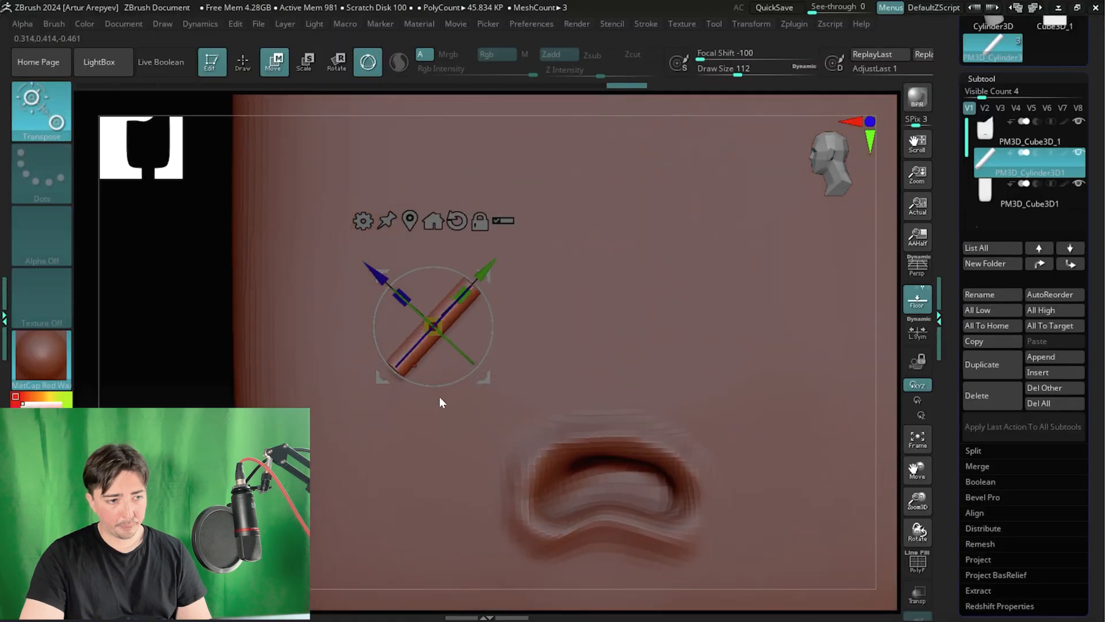
key("q")
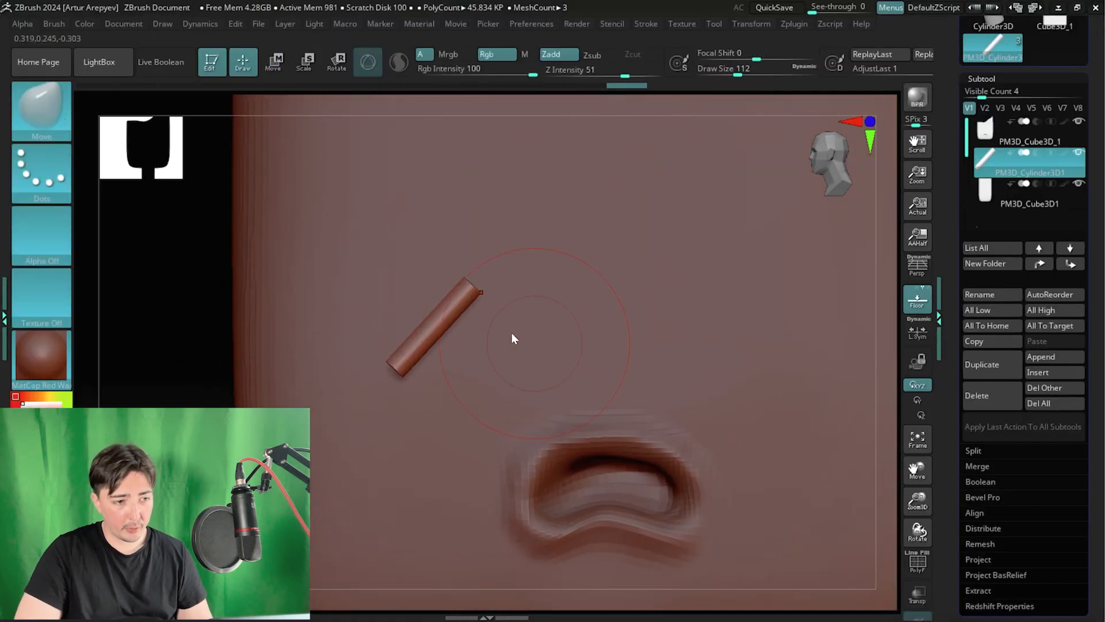
key("space")
mouse_move(453, 334)
left_mouse_down()
mouse_move(440, 333)
mouse_move(469, 283)
mouse_move(461, 291)
left_mouse_up()
mouse_move(180, 274)
left_mouse_down()
mouse_move(192, 293)
mouse_move(232, 283)
mouse_move(178, 292)
mouse_move(174, 257)
mouse_move(198, 300)
left_mouse_up()
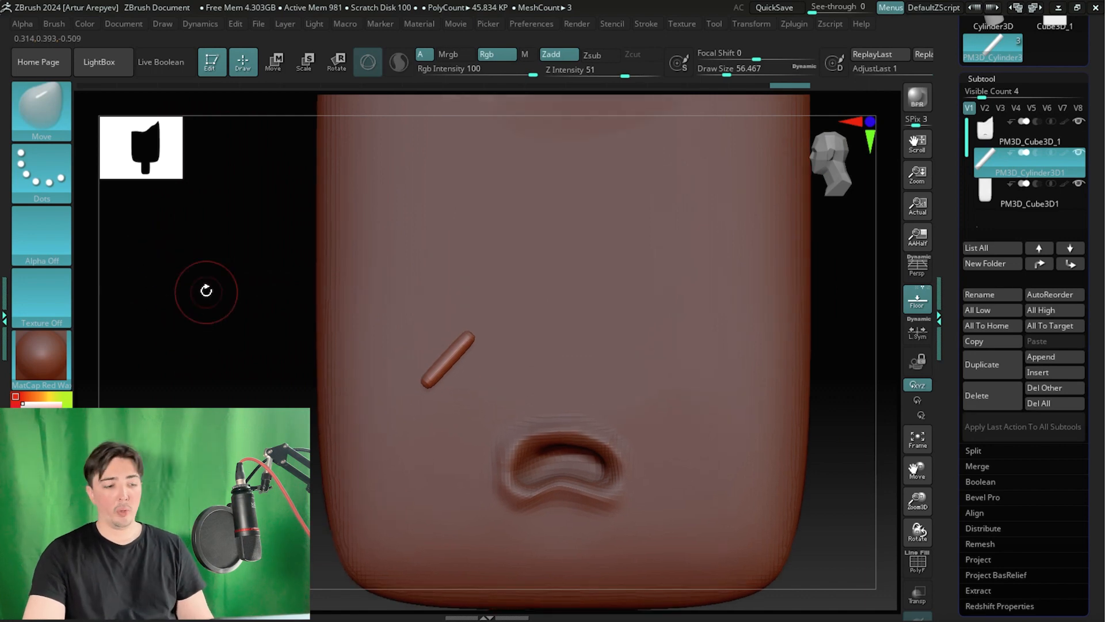
- Duplicate the diagonal rod and pull the copy about 0.06 outward from the popsicle's front face
key("w")
left_click_drag(185, 347, 699, 397)
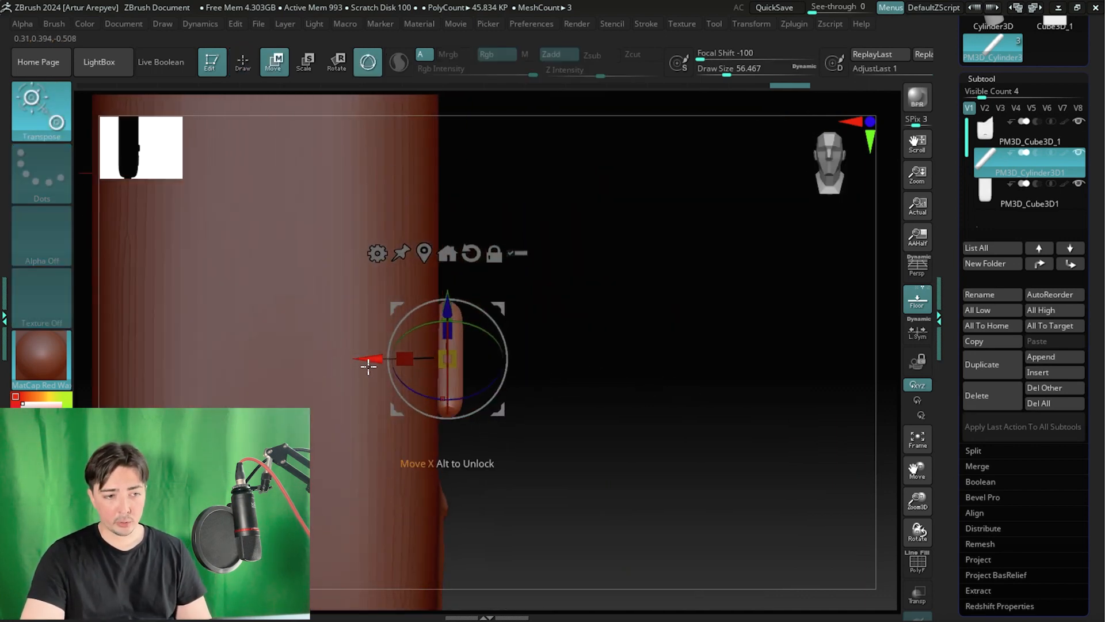
left_click_drag(363, 359, 398, 359)
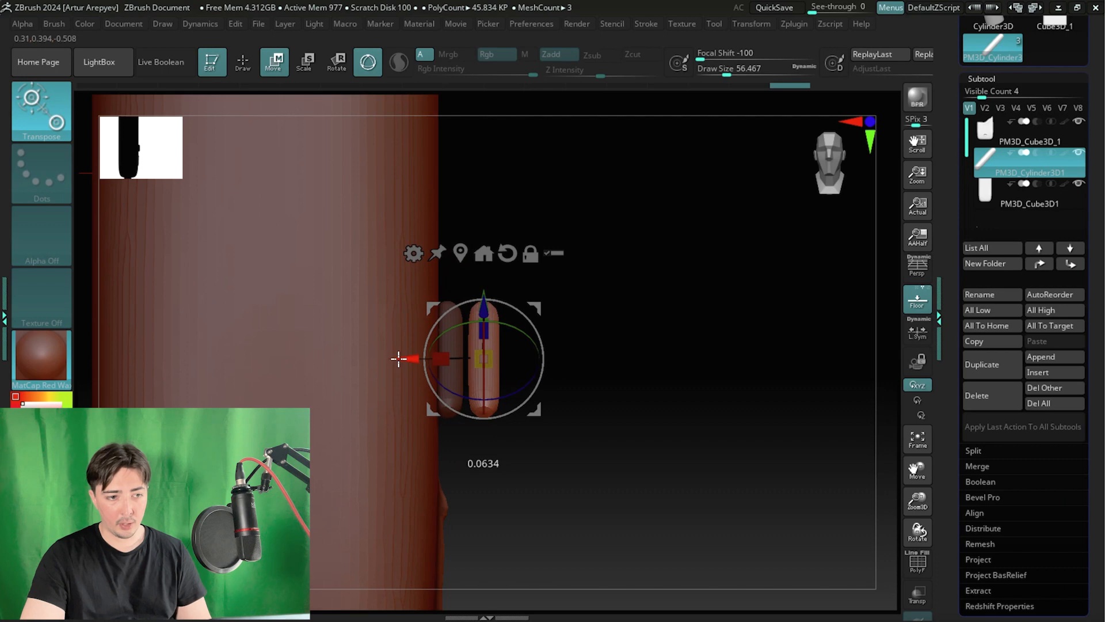
- Rotate the copied rod about 82 degrees so that it crosses the first one as an X
left_click_drag(703, 338, 381, 318)
left_click_drag(777, 364, 276, 369)
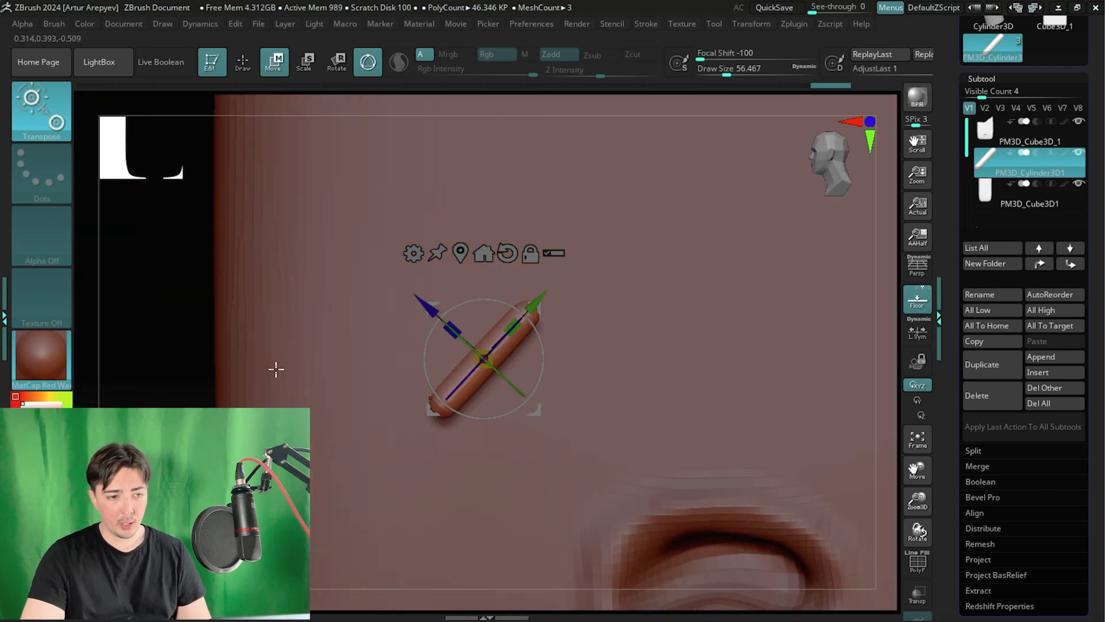
left_click_drag(423, 368, 484, 387)
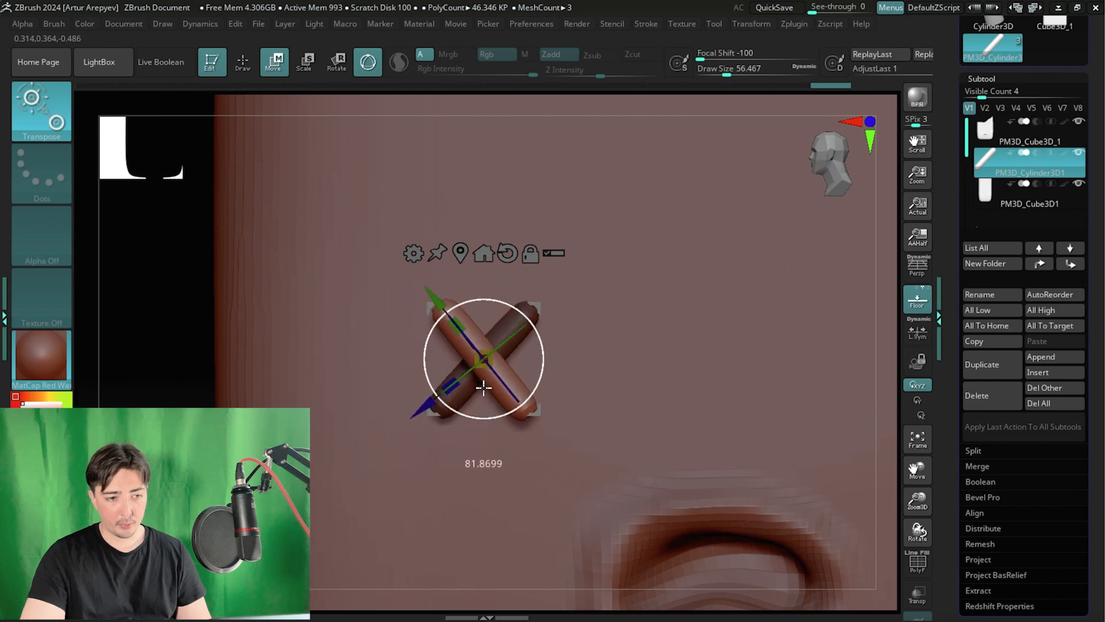
- Study the crossed eye strokes in the reference image and move the copied rod by about -0.012 along X
left_click_drag(165, 334, 164, 387)
key("alt+Tab")
scroll(500, 373, "up", 7)
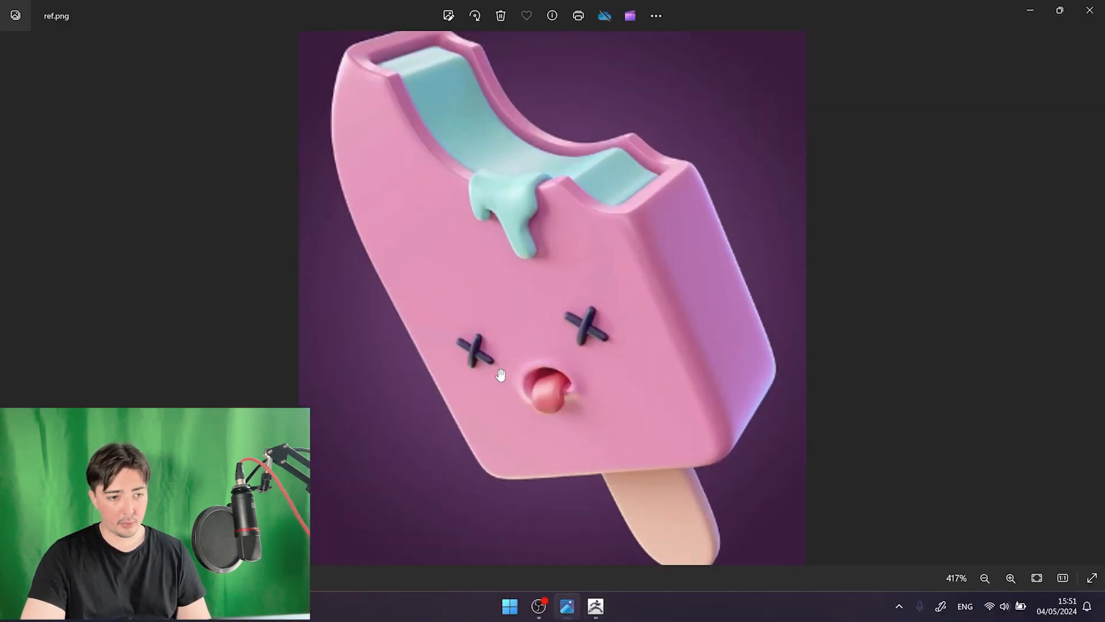
scroll(403, 355, "up", 3)
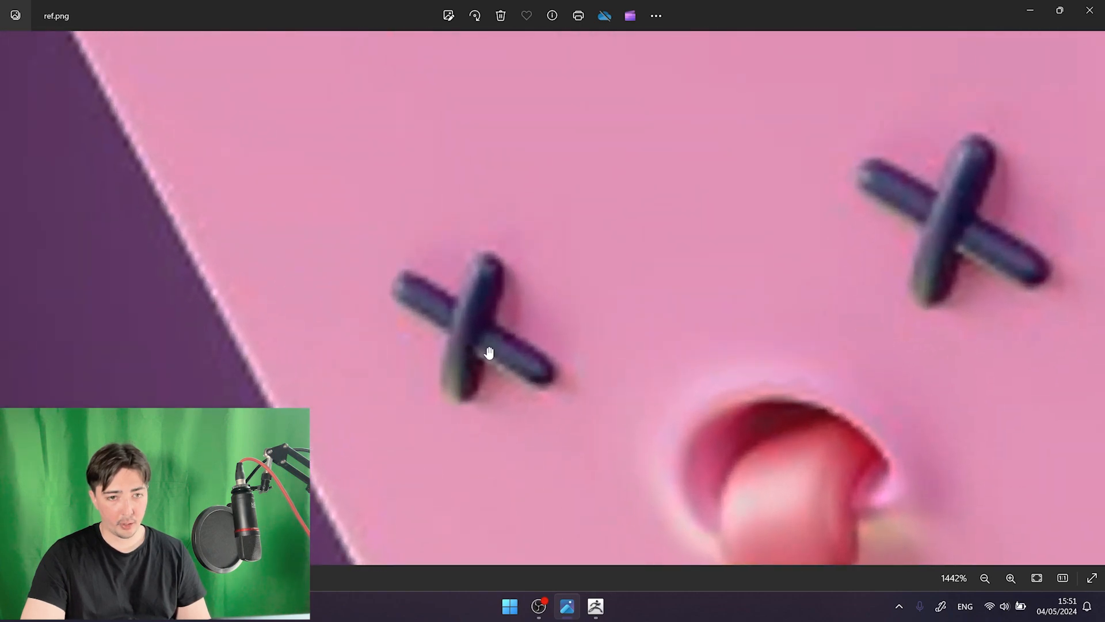
scroll(921, 236, "up", 3)
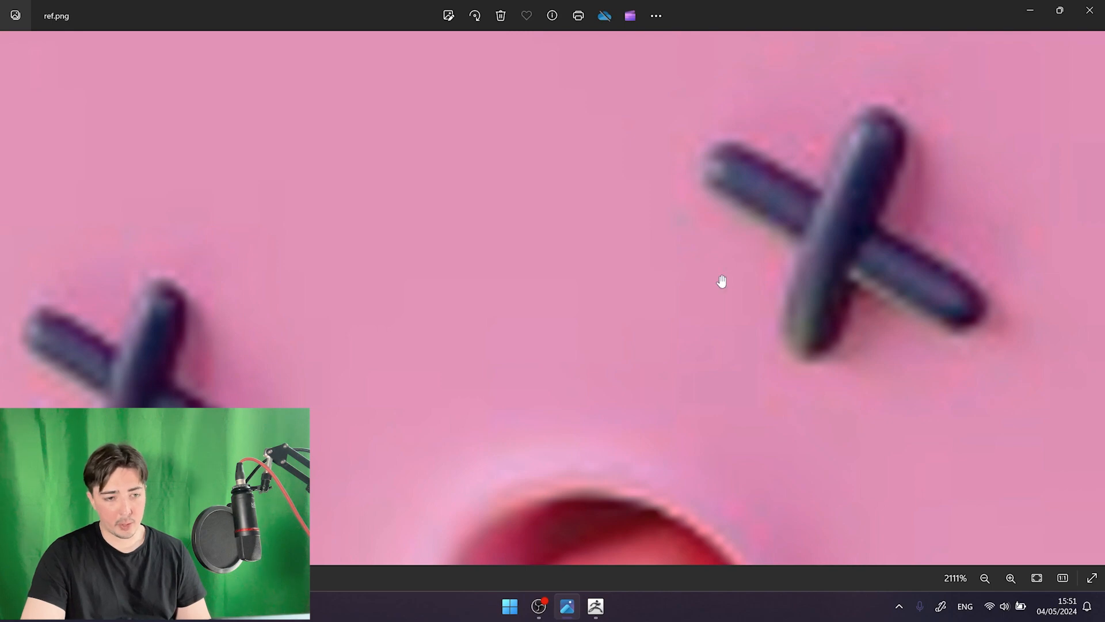
key("alt+Tab")
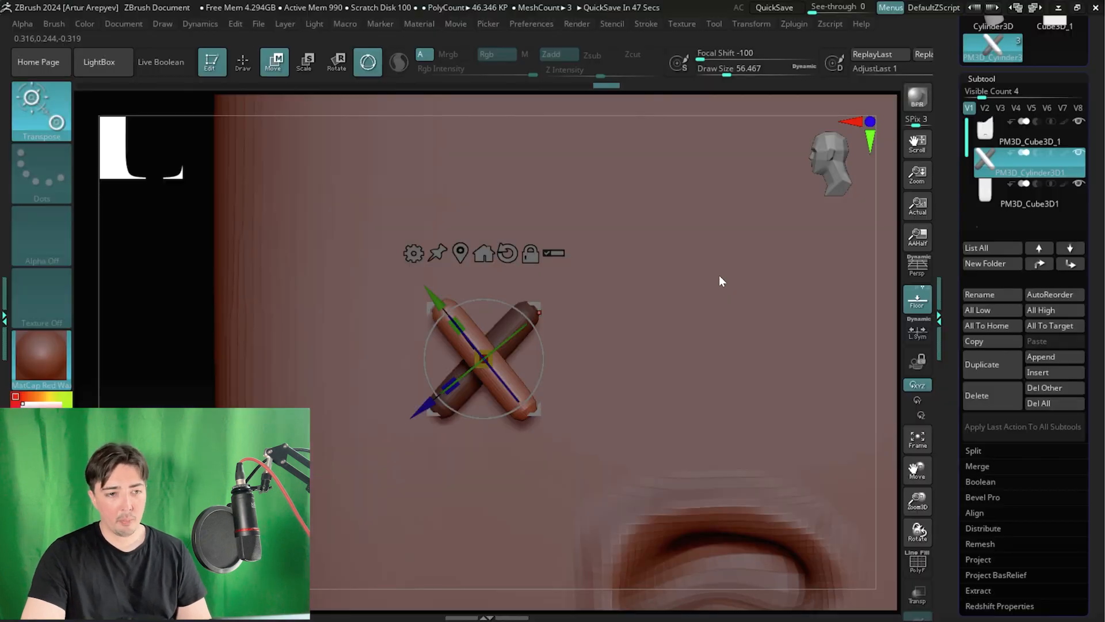
left_click_drag(147, 304, 230, 308)
mouse_move(244, 347)
left_mouse_down()
mouse_move(264, 397)
mouse_move(434, 418)
mouse_move(579, 363)
left_mouse_up()
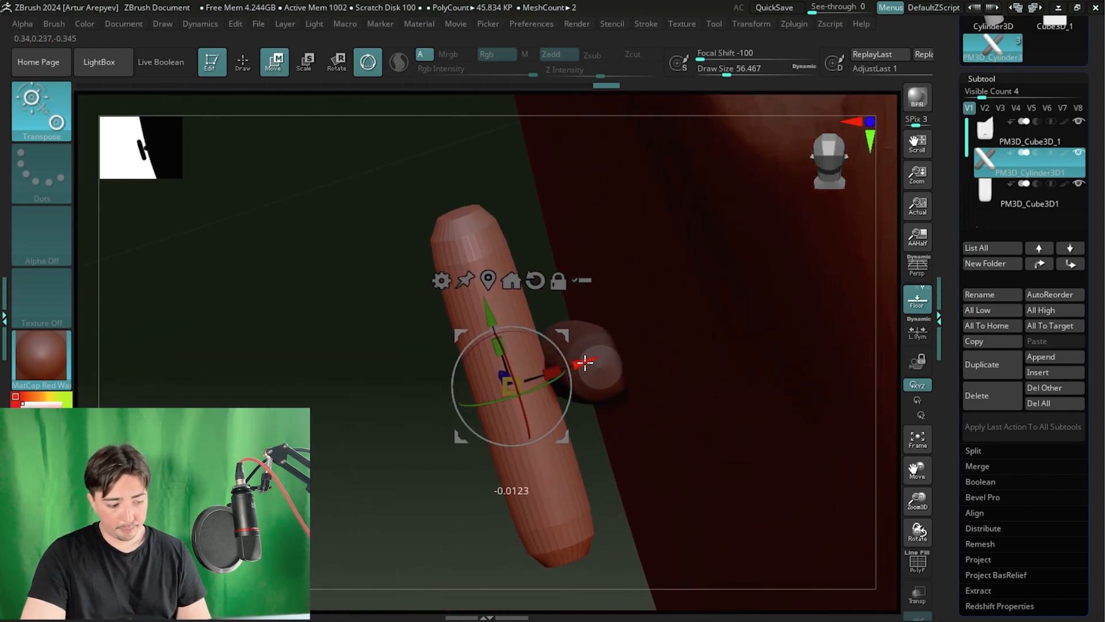
- Examine the crossed rods from the front and side to judge how the outer one sits over the inner one
key("q")
left_click_drag(198, 365, 195, 354)
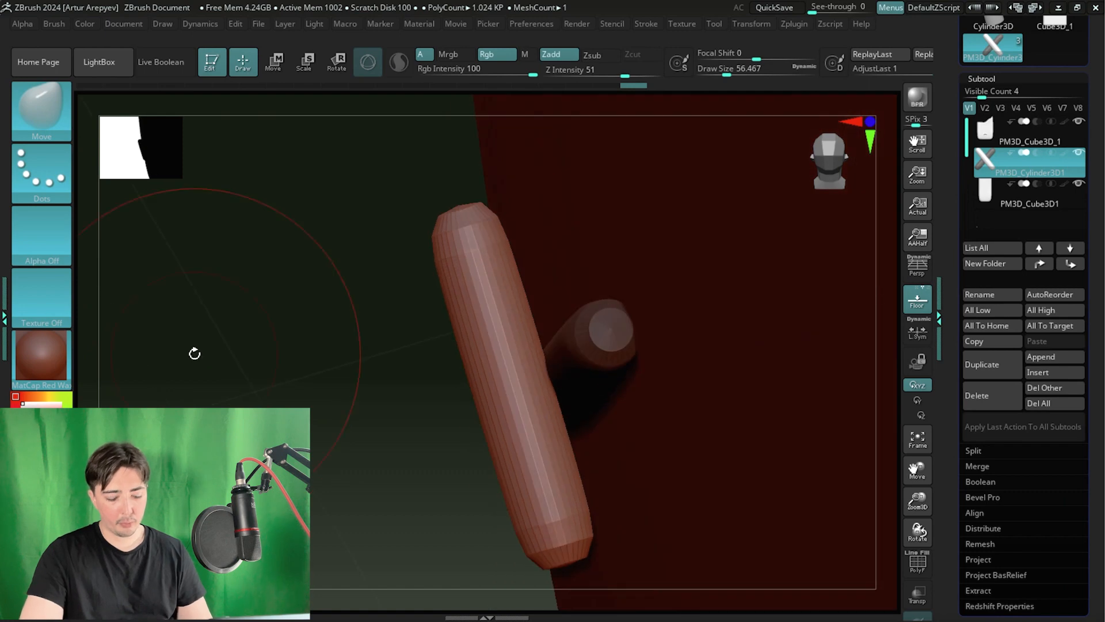
left_click_drag(397, 391, 510, 245)
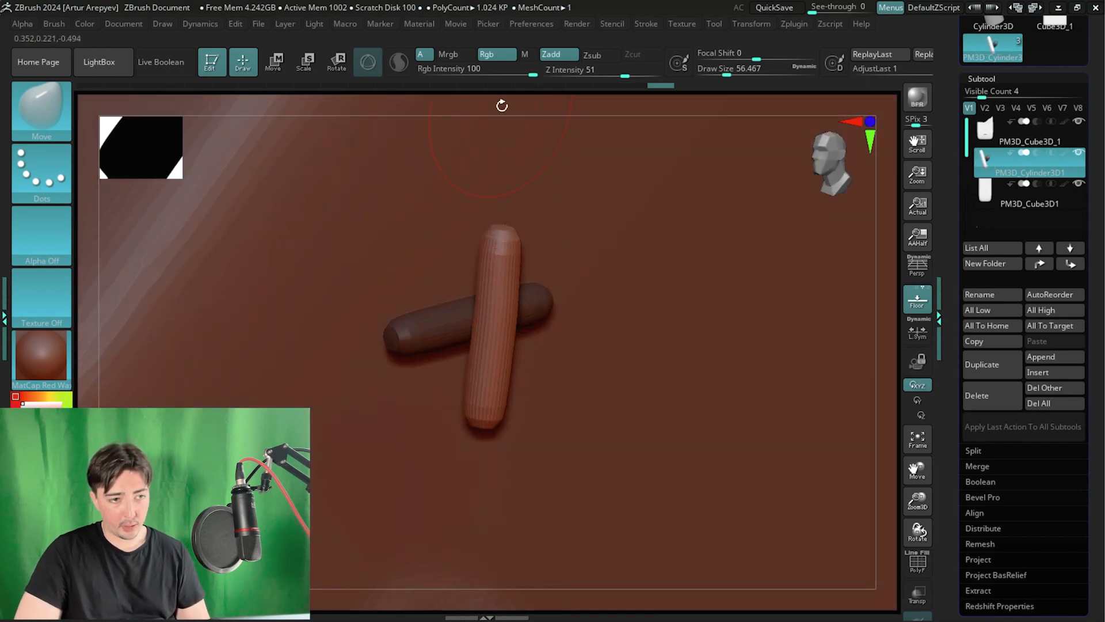
left_click_drag(501, 104, 420, 99)
mouse_move(358, 230)
left_mouse_down()
mouse_move(396, 251)
mouse_move(424, 178)
left_mouse_up()
left_click_drag(456, 114, 426, 156)
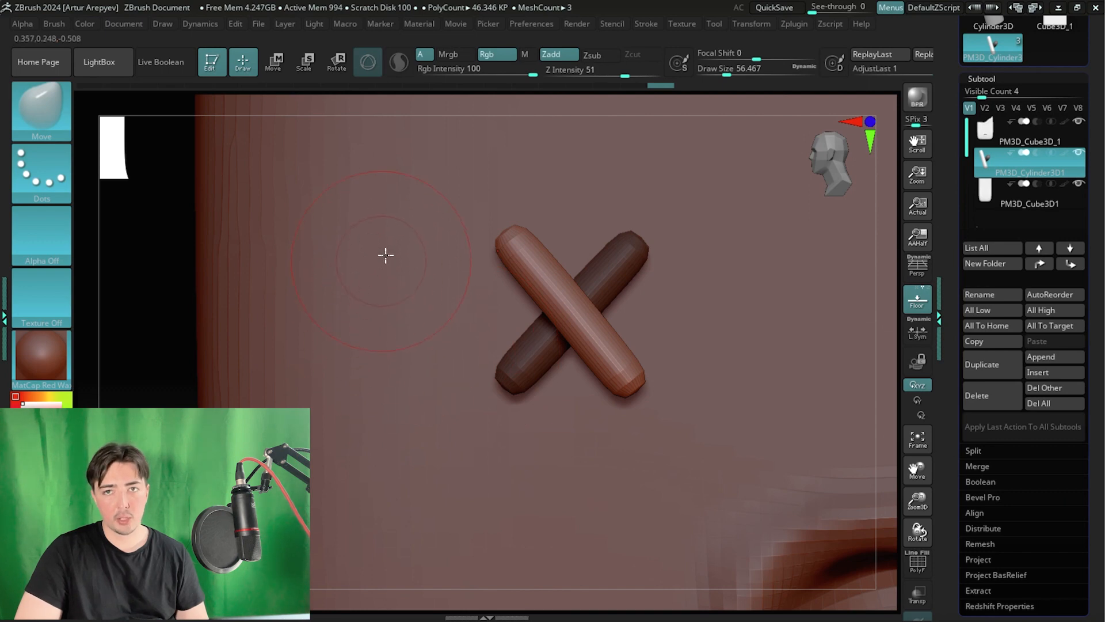
mouse_move(477, 107)
left_mouse_down()
mouse_move(414, 113)
mouse_move(483, 112)
left_mouse_up()
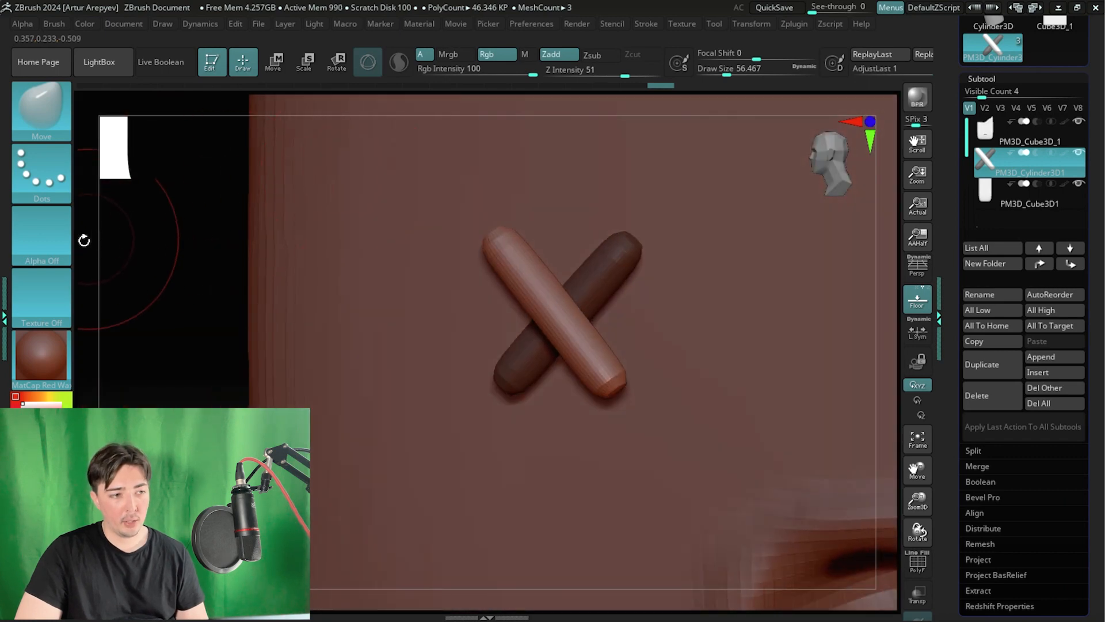
mouse_move(84, 240)
left_mouse_down()
mouse_move(153, 249)
mouse_move(98, 250)
mouse_move(153, 227)
mouse_move(86, 239)
mouse_move(175, 298)
mouse_move(145, 299)
mouse_move(163, 278)
mouse_move(200, 293)
mouse_move(212, 269)
mouse_move(210, 321)
left_mouse_up()
- Set the Move brush's draw size to about 59 and bend the outer rod's ends toward the popsicle's face
key("space")
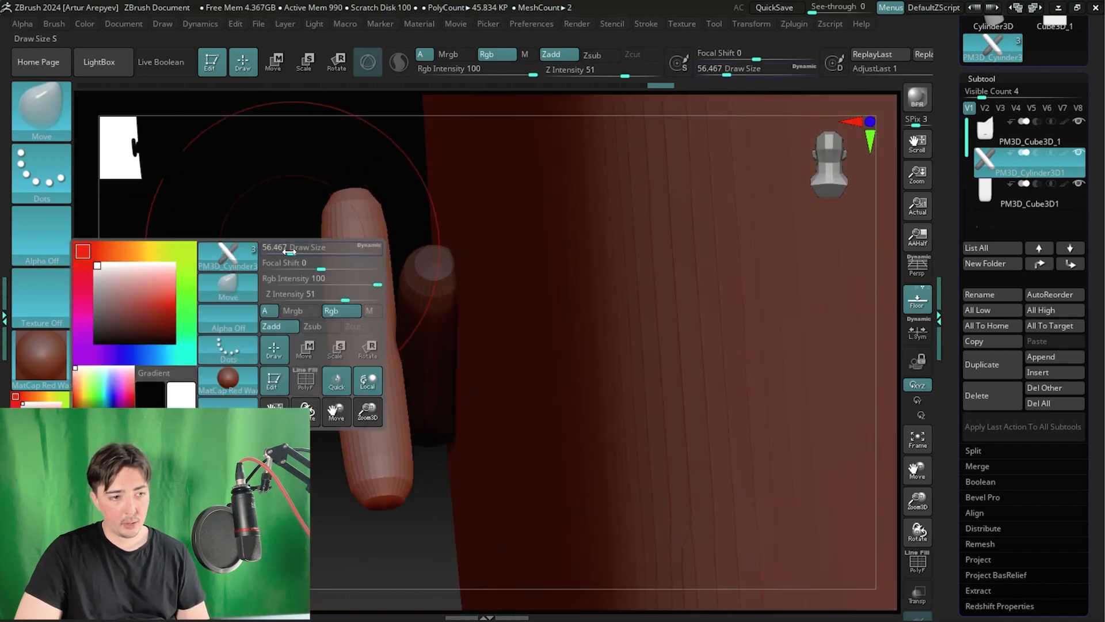
left_click_drag(289, 252, 378, 218)
key("space")
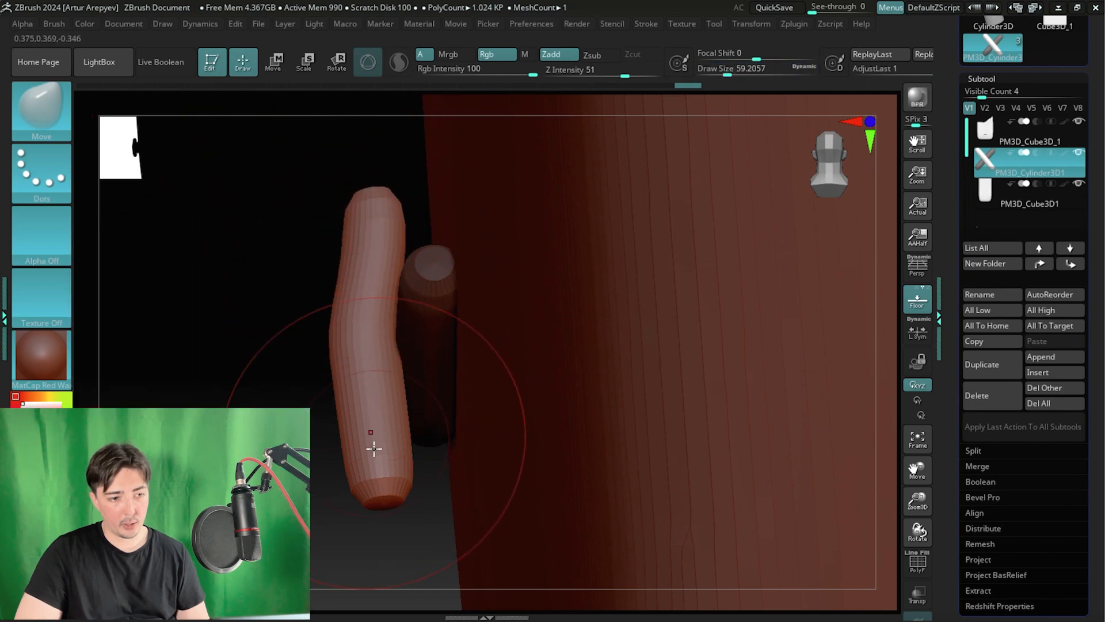
left_click_drag(375, 449, 412, 475)
- Enlarge the Move brush to a draw size of about 94 and bend both rod ends further around the inner rod
key("space")
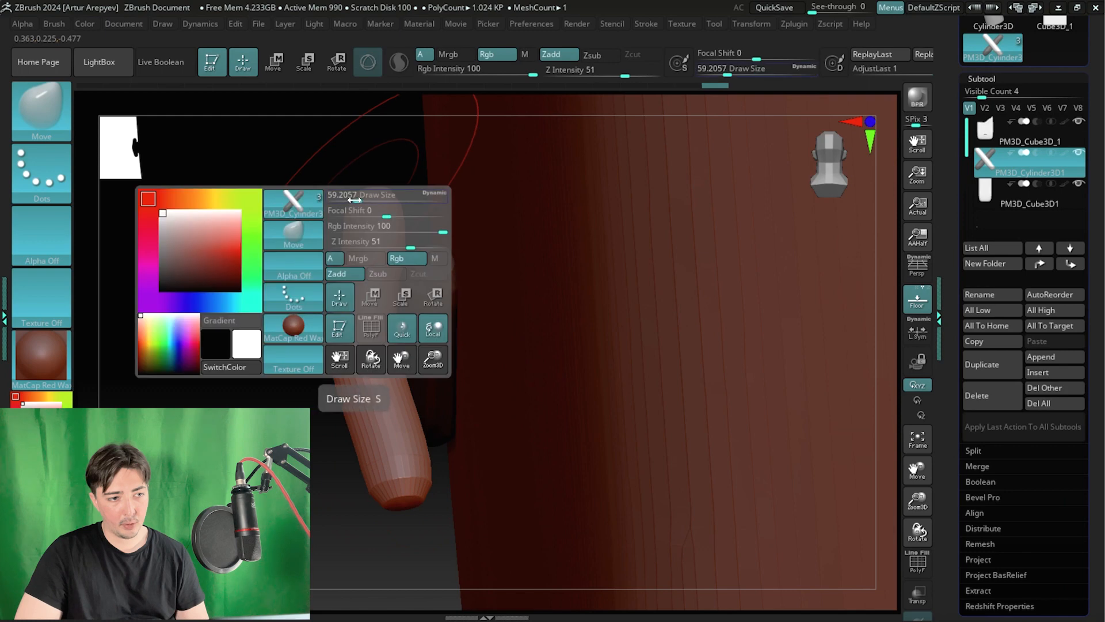
mouse_move(358, 197)
left_mouse_down()
mouse_move(348, 195)
mouse_move(377, 189)
mouse_move(378, 207)
left_mouse_up()
key("space")
left_click_drag(383, 474, 463, 473)
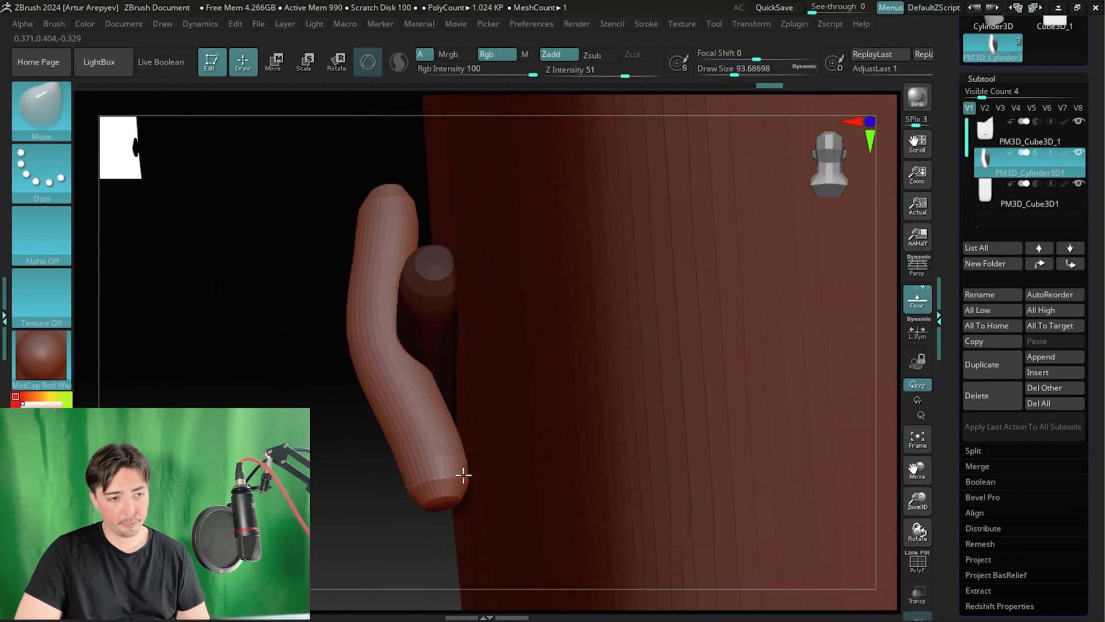
left_click_drag(390, 195, 422, 195)
- Reduce the Move brush to a draw size of about 44 and refine the outer rod's curve from both sides
mouse_move(265, 272)
left_mouse_down()
mouse_move(389, 249)
mouse_move(440, 253)
left_mouse_up()
mouse_move(421, 361)
left_mouse_down()
mouse_move(468, 358)
mouse_move(408, 339)
left_mouse_up()
key("space")
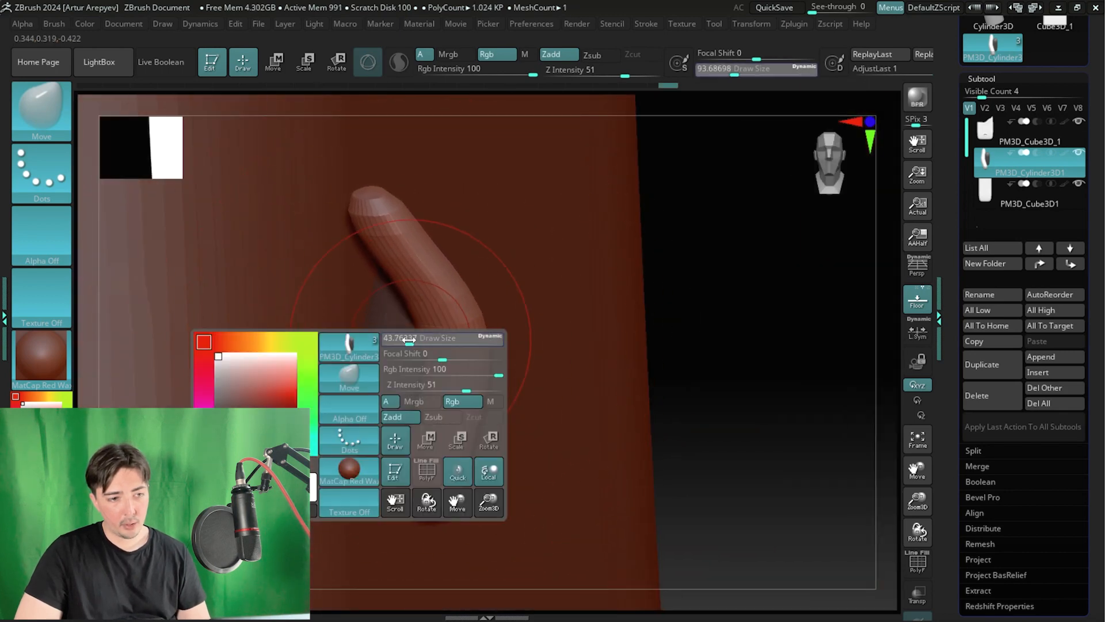
left_click_drag(682, 240, 607, 269)
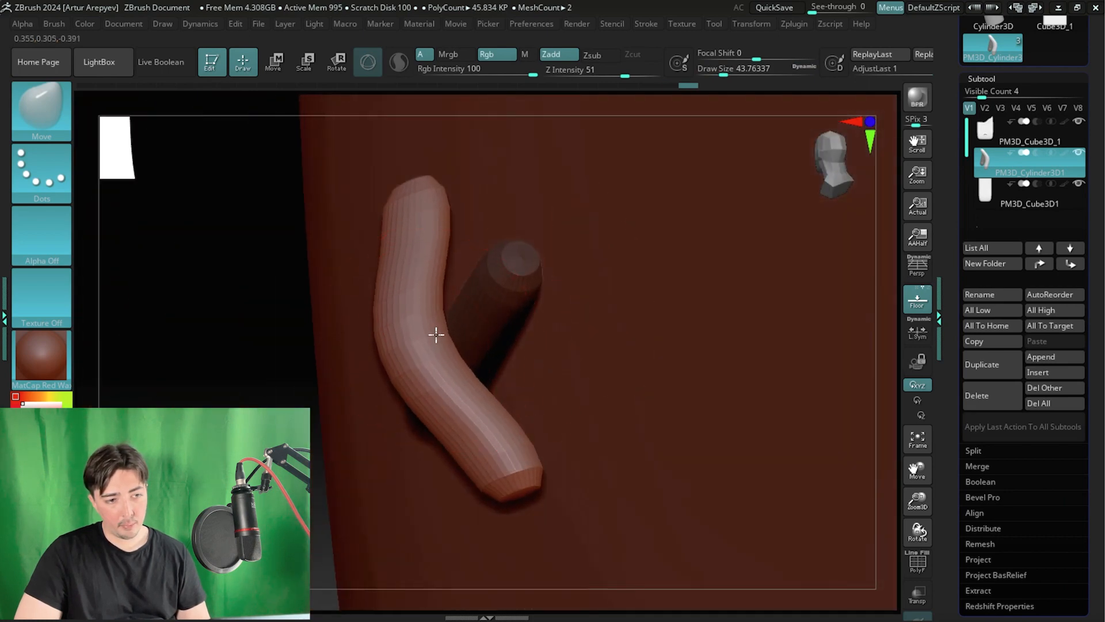
left_click_drag(243, 305, 379, 265)
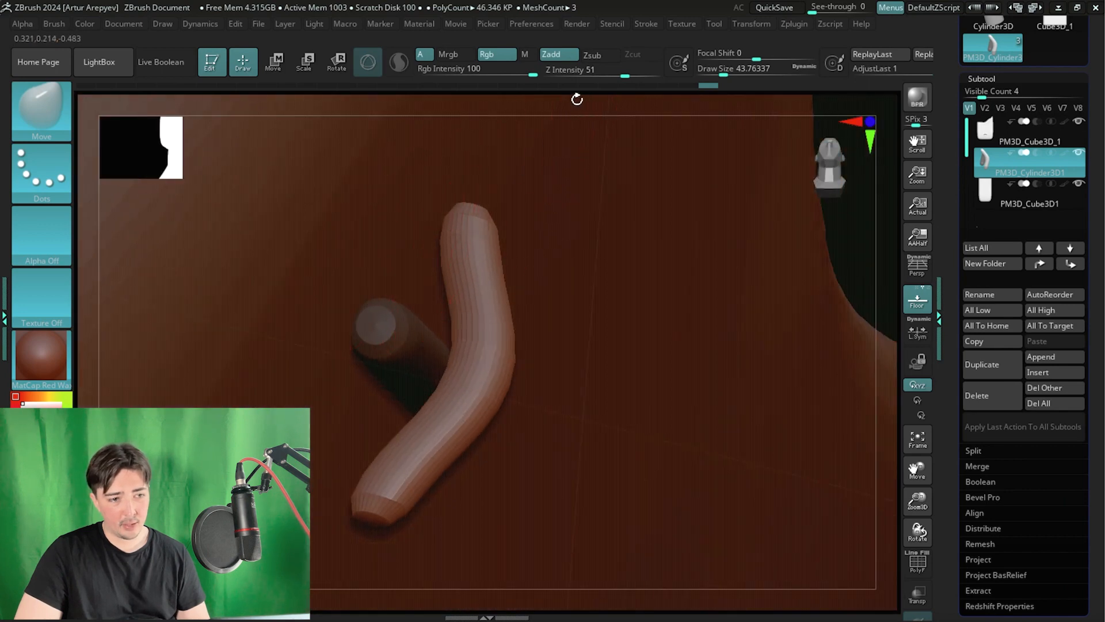
- Examine the X-shaped eye against the whole popsicle from the front, side and close up
left_click_drag(577, 99, 470, 164)
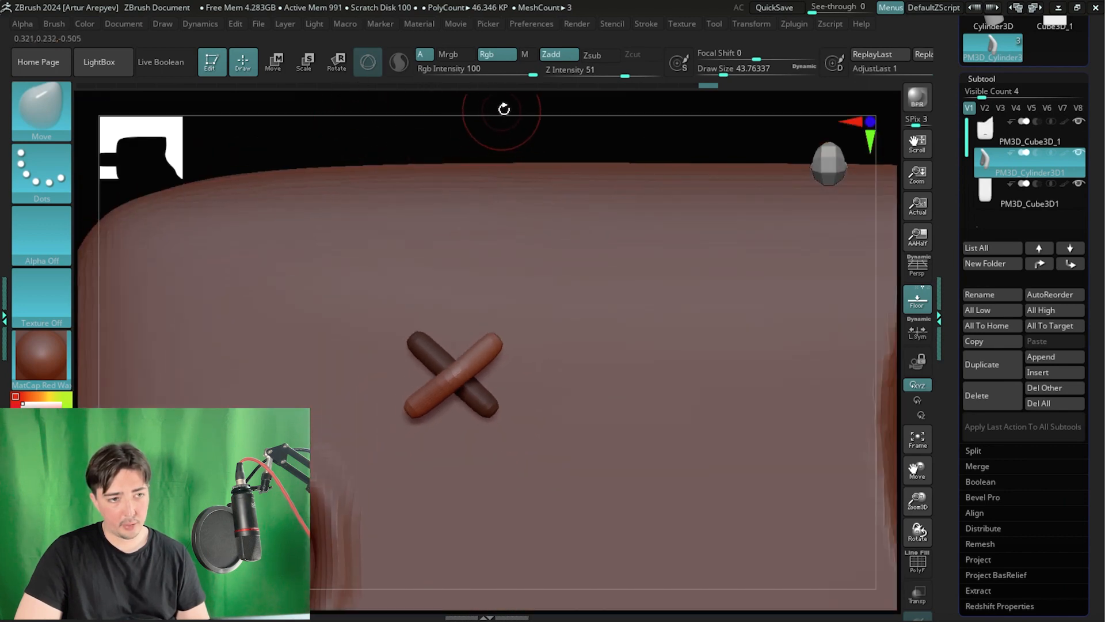
left_click_drag(503, 109, 407, 111)
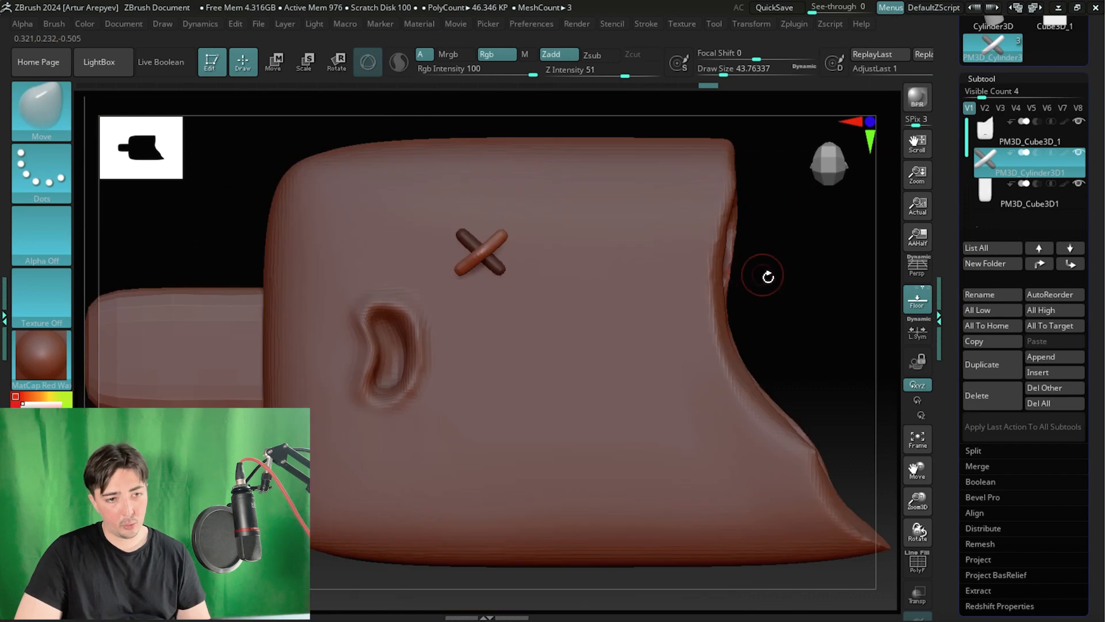
mouse_move(769, 277)
left_mouse_down()
mouse_move(792, 230)
mouse_move(723, 256)
mouse_move(723, 301)
mouse_move(818, 278)
left_mouse_up()
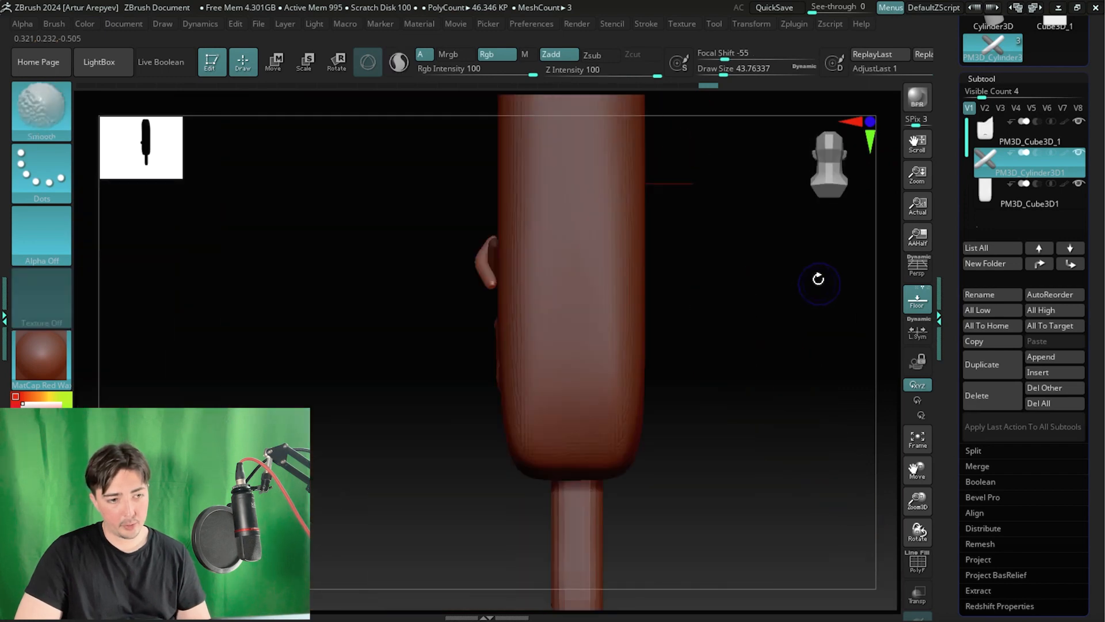
left_click_drag(387, 333, 283, 351)
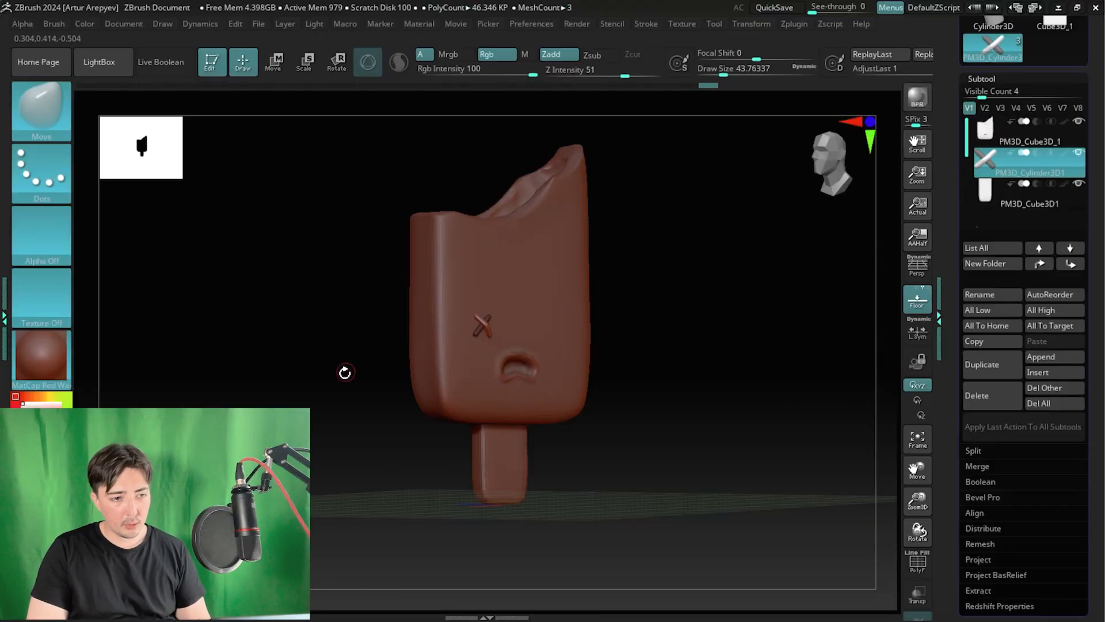
left_click_drag(345, 372, 428, 337)
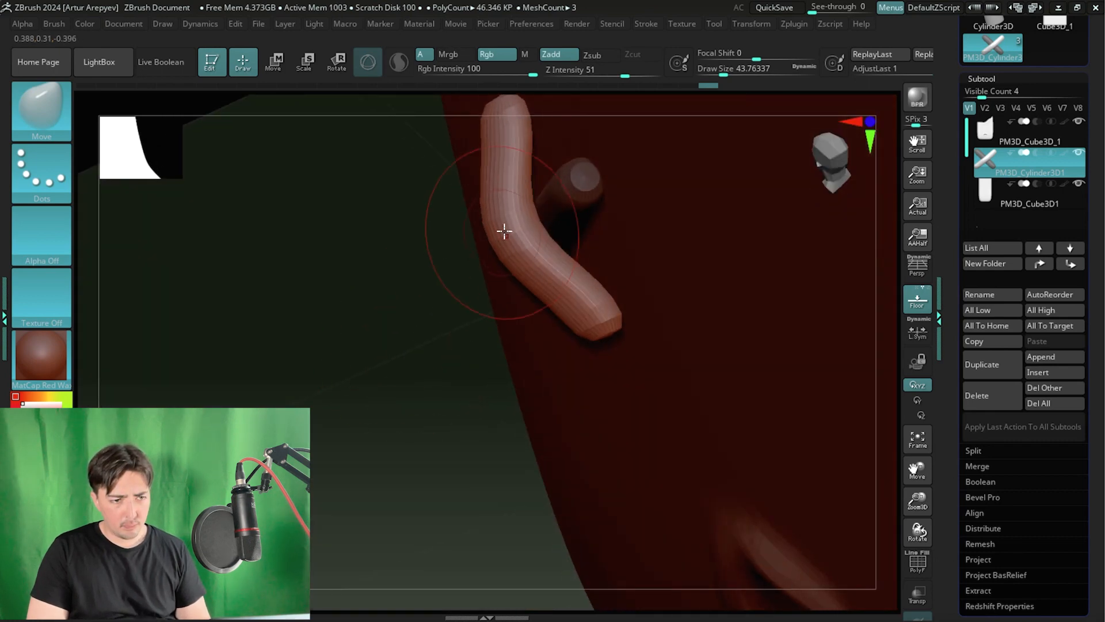
left_click_drag(313, 300, 275, 319)
- Turn on the perspective view and clear the mask from the X-shaped eye's rods
left_click_drag(352, 365, 364, 336, "alt")
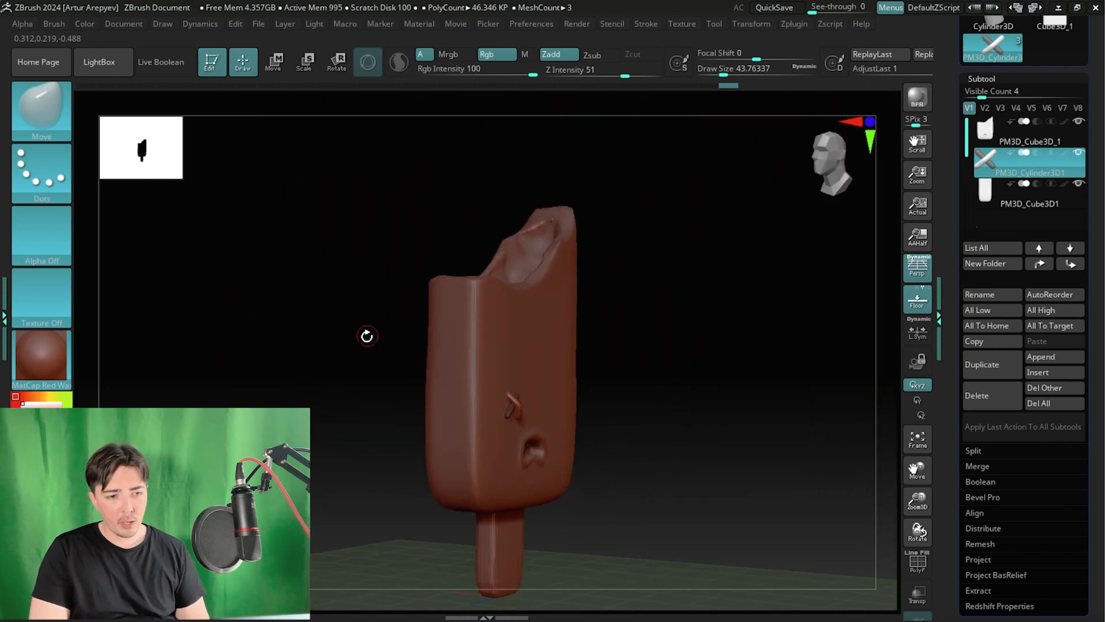
mouse_move(682, 286)
left_mouse_down("alt")
mouse_move(693, 267)
mouse_move(750, 284)
mouse_move(752, 192)
mouse_move(772, 165)
mouse_move(777, 234)
mouse_move(666, 291)
left_mouse_up("alt")
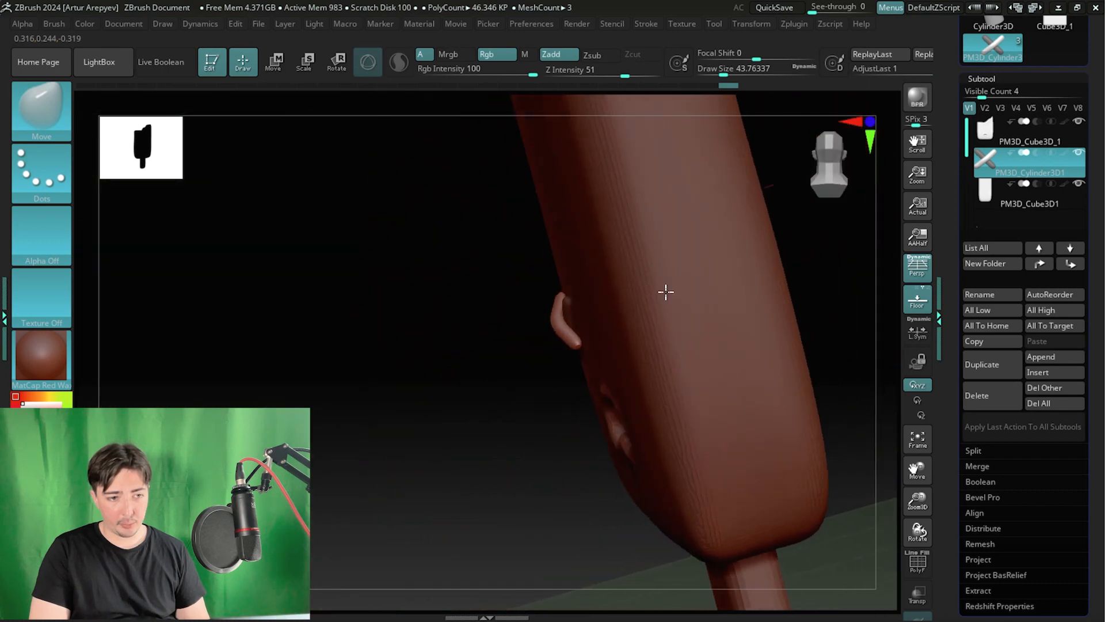
mouse_move(382, 402)
left_mouse_down()
mouse_move(421, 437)
mouse_move(525, 285)
left_mouse_up()
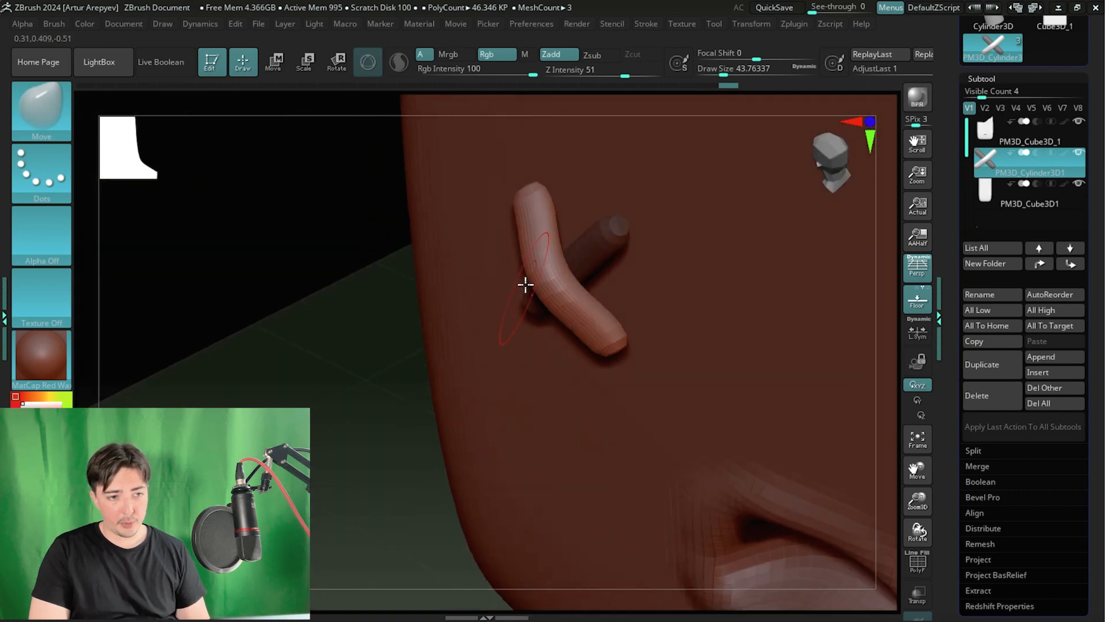
left_click_drag(309, 381, 293, 326)
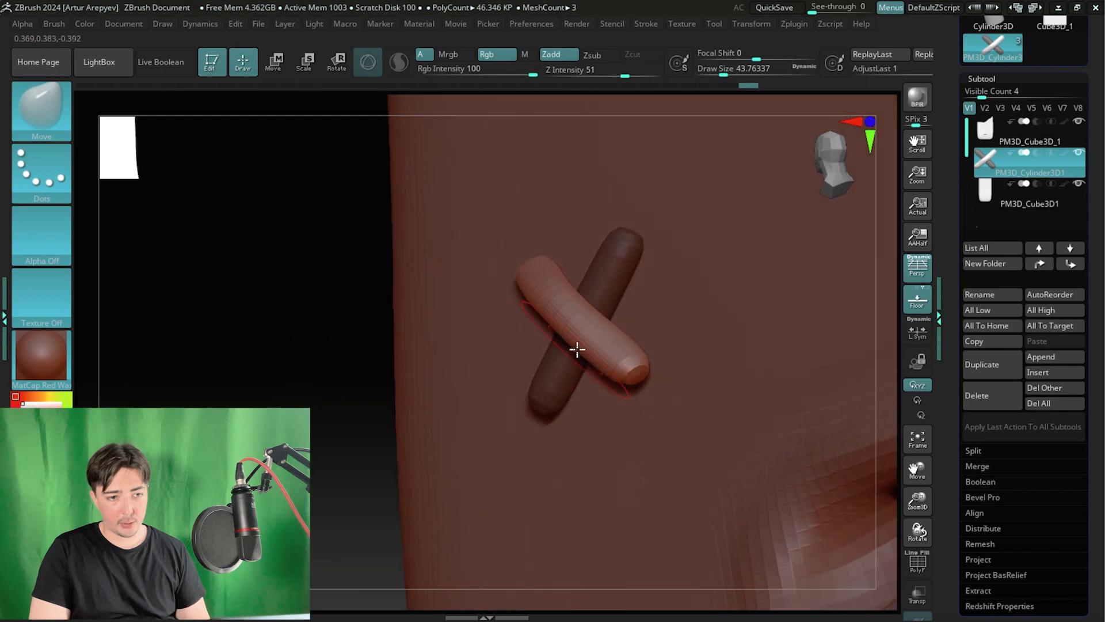
mouse_move(243, 369)
left_mouse_down()
mouse_move(323, 409)
mouse_move(340, 400)
left_mouse_up()
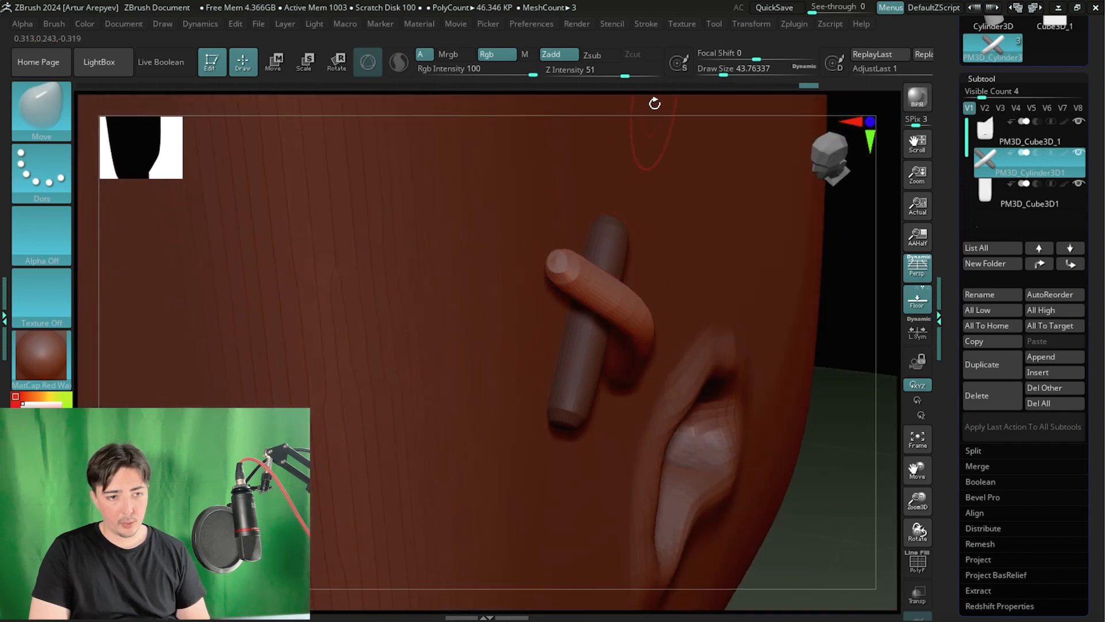
left_click_drag(654, 103, 279, 335)
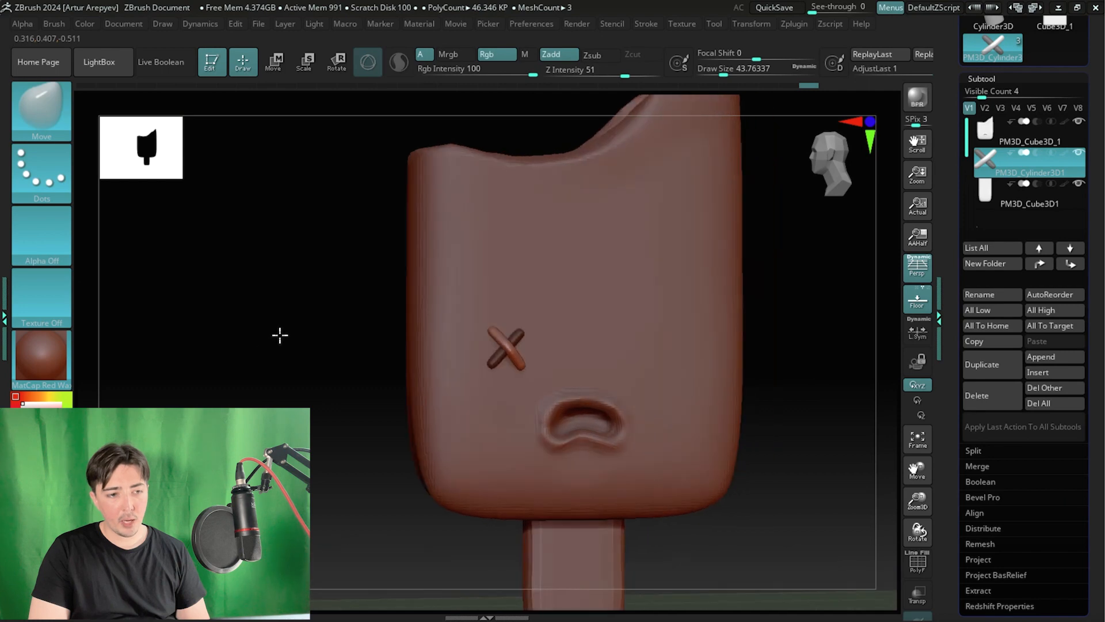
key("ctrl")
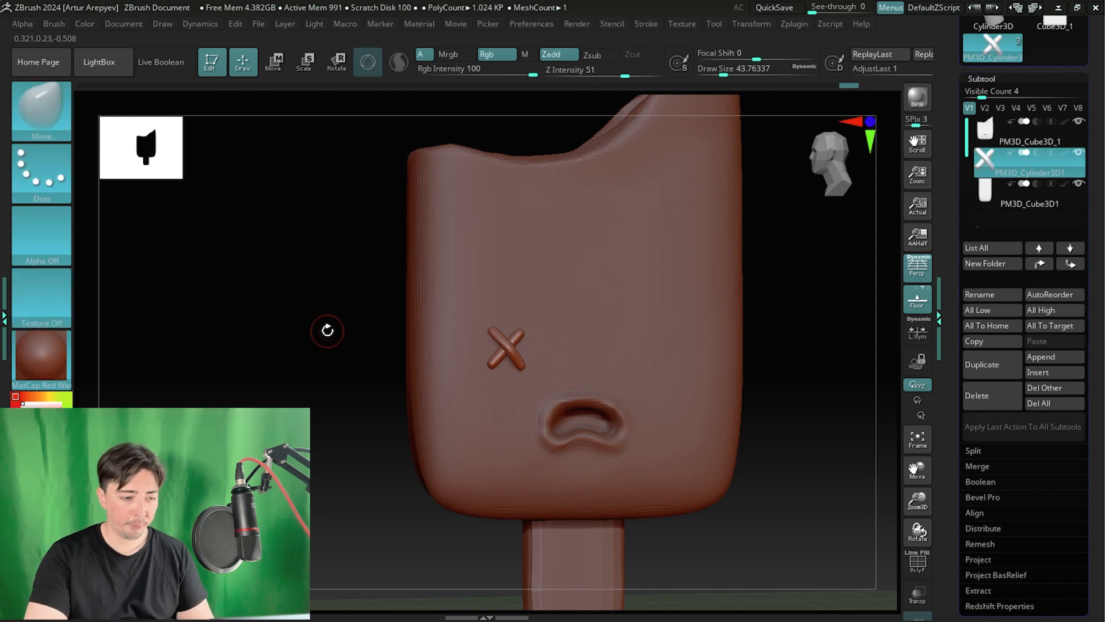
- Duplicate the X-shaped eye and move the copy across to the opposite side of the popsicle's face
key("w")
left_click_drag(295, 336, 287, 339)
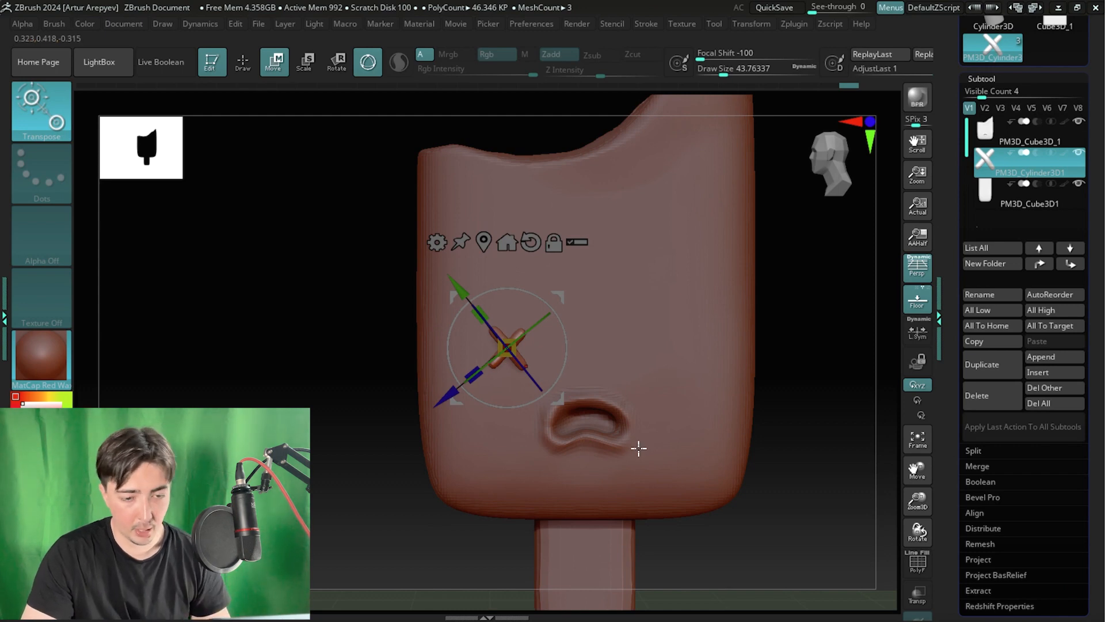
left_click(988, 375)
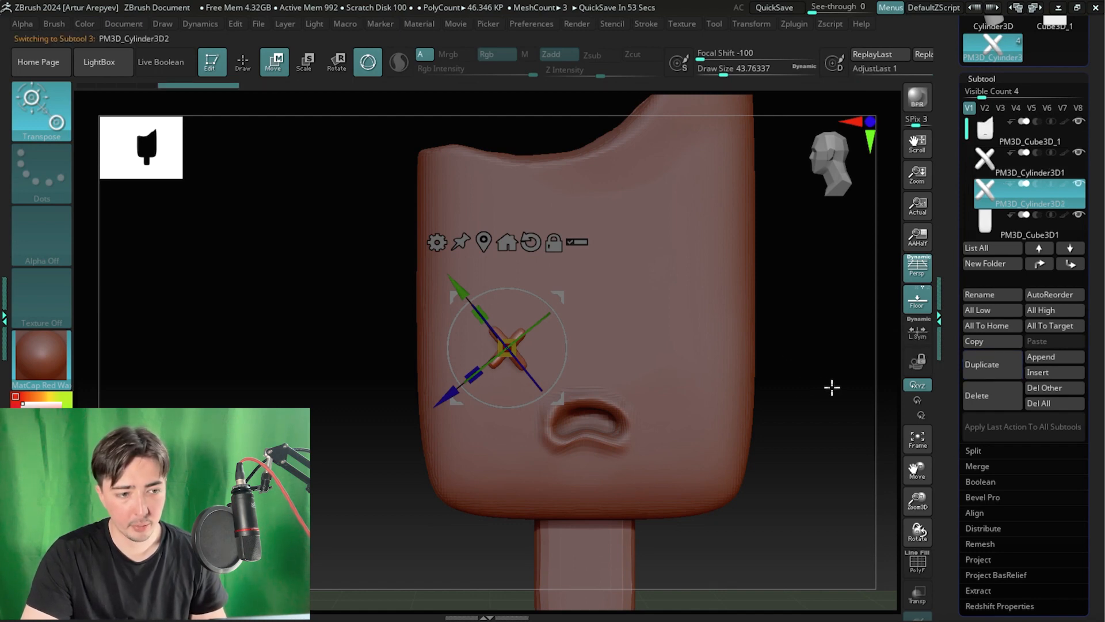
left_click_drag(445, 398, 612, 402)
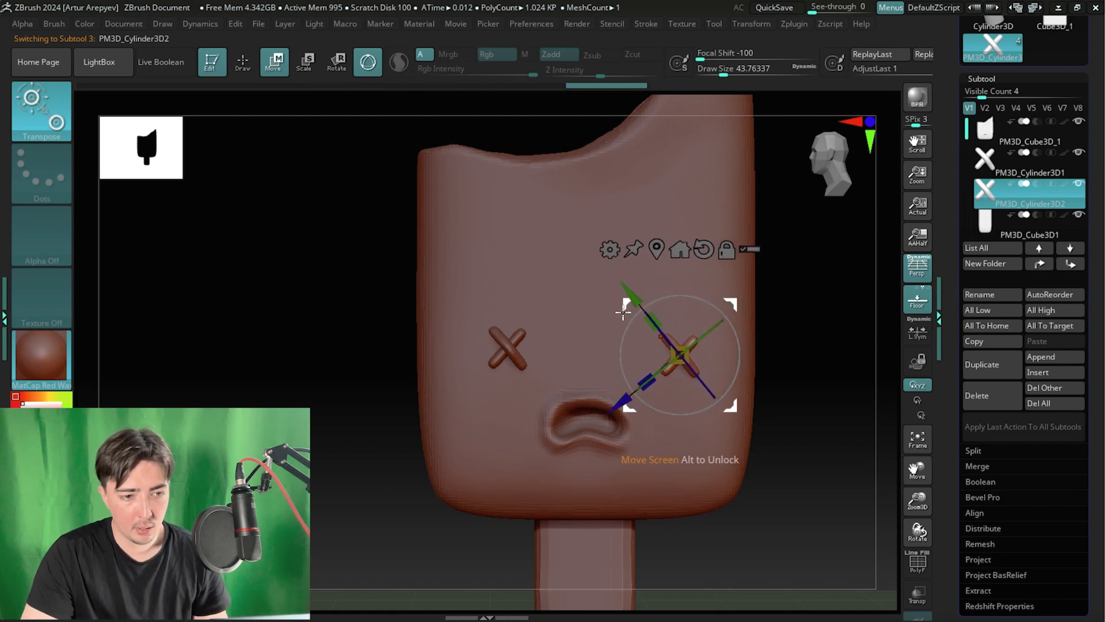
- Level the duplicated eye with the original, resetting its transform gizmo to upright axes for the vertical adjustment
left_click_drag(624, 301, 625, 286)
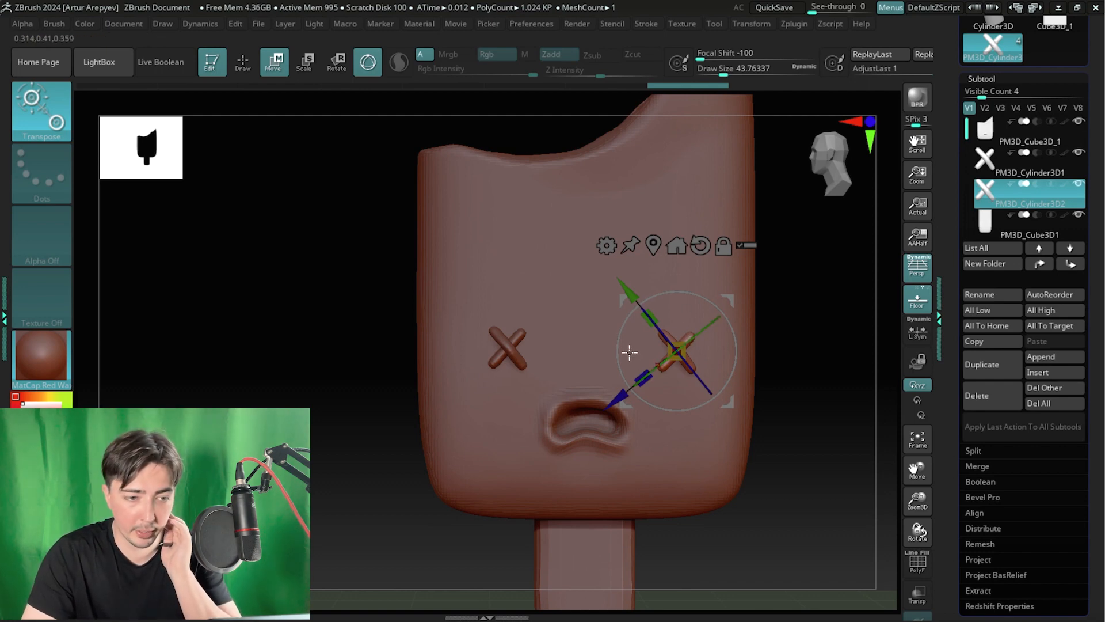
mouse_move(627, 289)
left_mouse_down()
mouse_move(598, 255)
mouse_move(633, 274)
left_mouse_up()
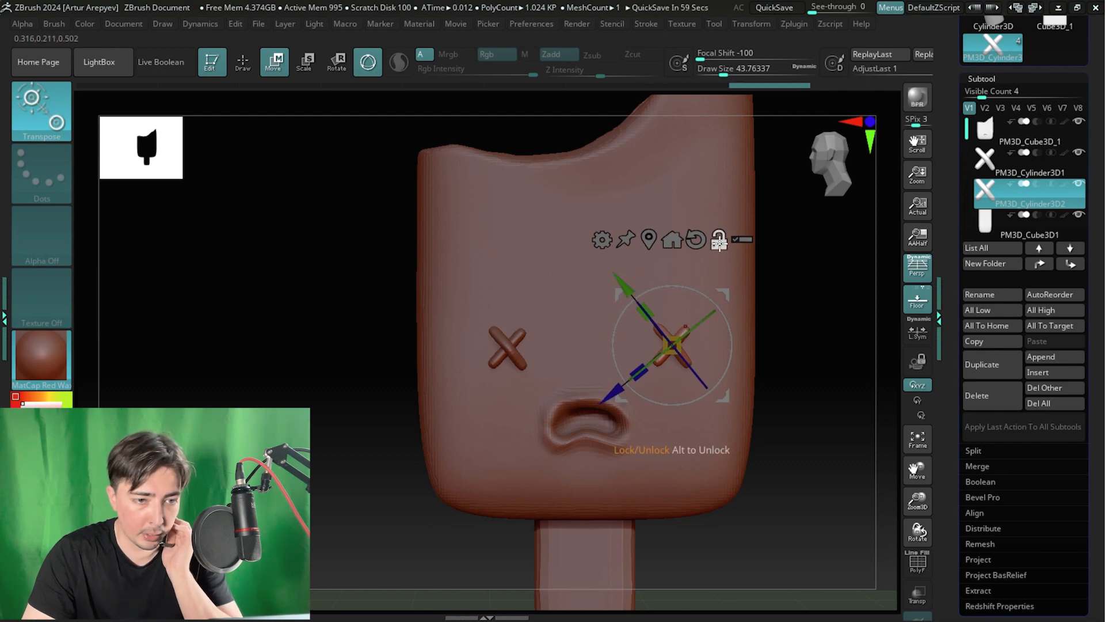
left_click_drag(703, 297, 721, 314)
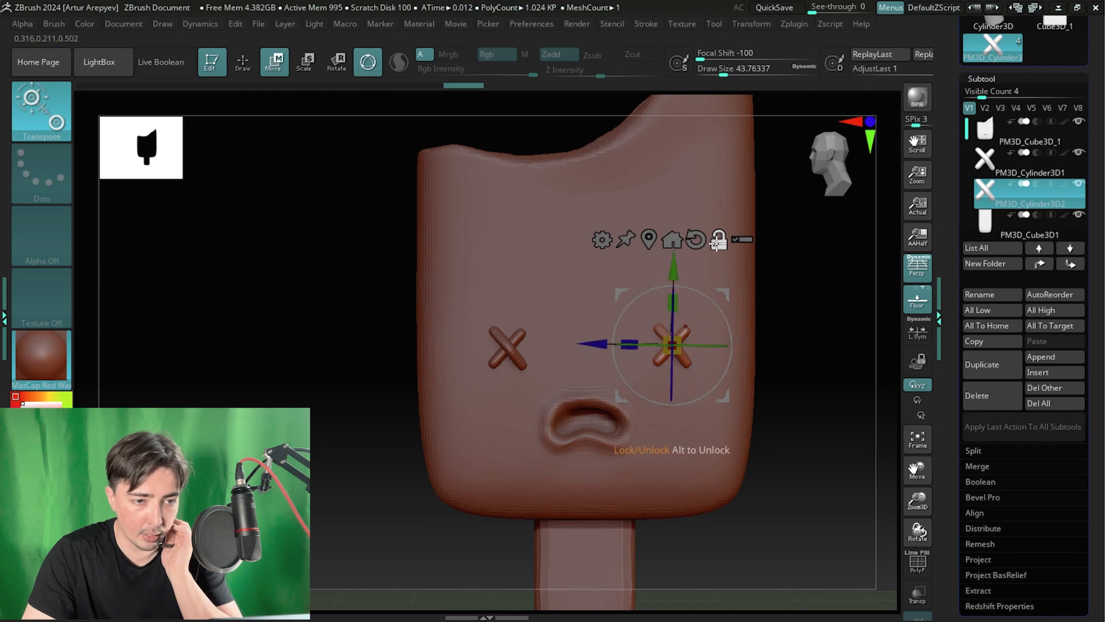
left_click_drag(676, 275, 684, 279)
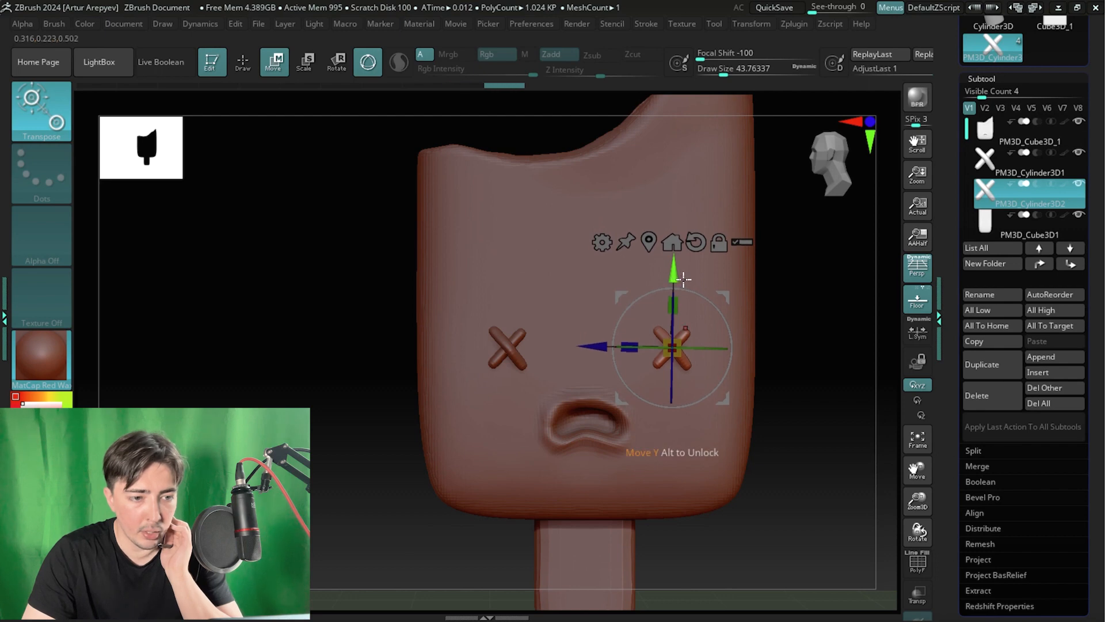
mouse_move(816, 316)
left_mouse_down()
mouse_move(814, 374)
mouse_move(794, 407)
mouse_move(784, 350)
mouse_move(818, 339)
mouse_move(825, 322)
left_mouse_up()
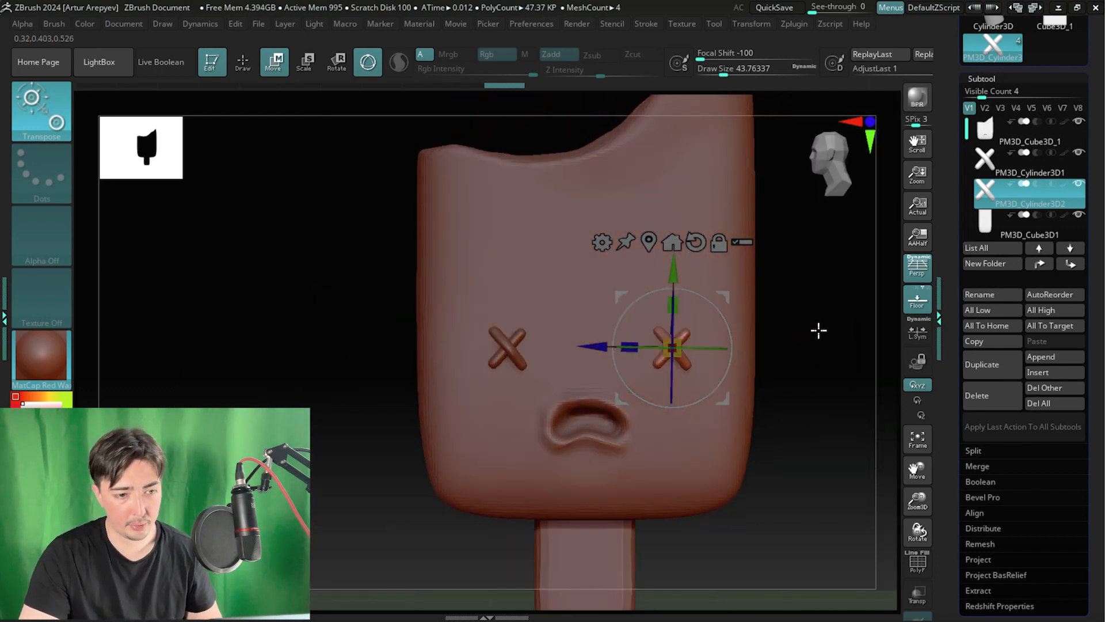
- Compare the popsicle's overall shape and the placement of both eyes with the ref.png image in Photos
key("q")
mouse_move(798, 372)
left_mouse_down("alt")
mouse_move(787, 335)
mouse_move(745, 355)
mouse_move(755, 352)
mouse_move(733, 328)
left_mouse_up("alt")
key("alt+Tab")
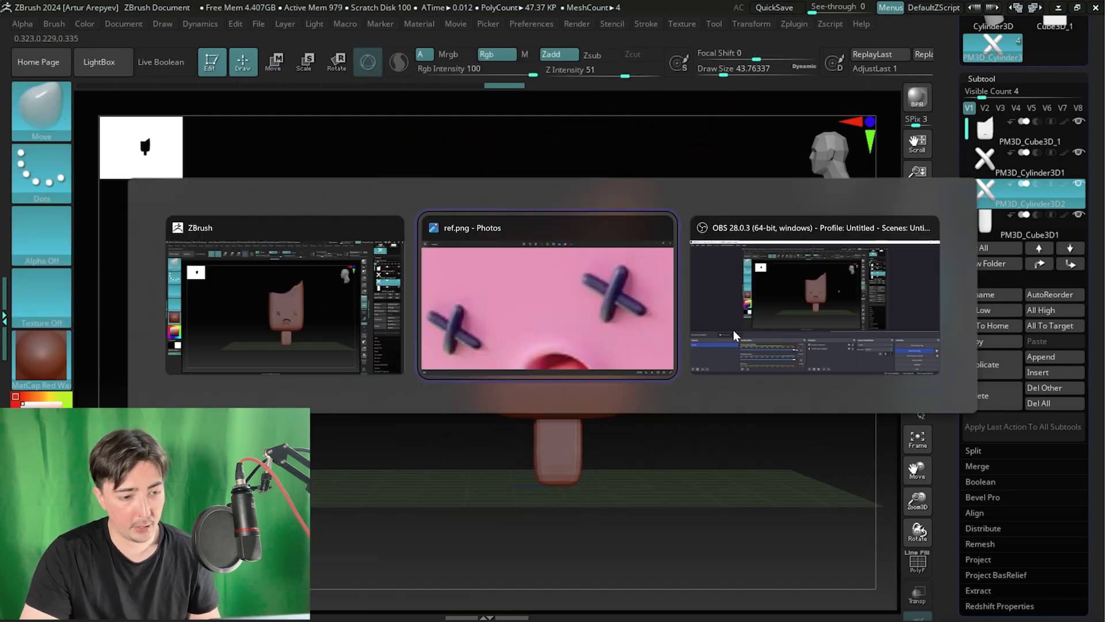
scroll(704, 339, "down", 5)
scroll(695, 341, "down", 3)
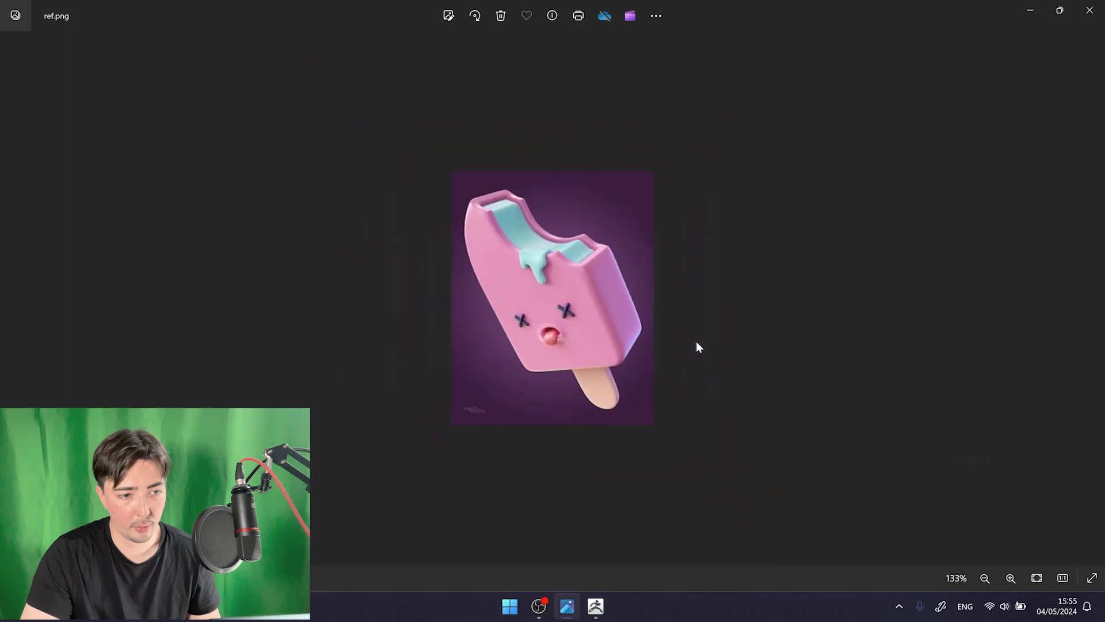
key("alt+Tab")
left_click_drag(699, 301, 741, 323)
key("alt+Tab")
key("alt+Tab")
key("alt+Tab")
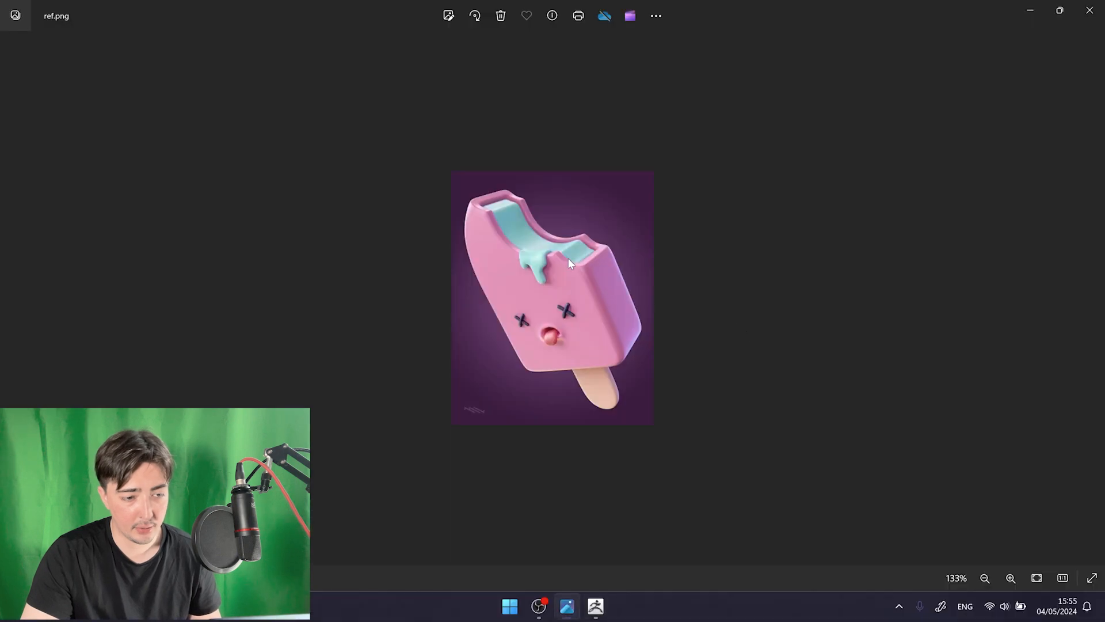
key("alt+Tab")
left_click_drag(703, 315, 719, 309)
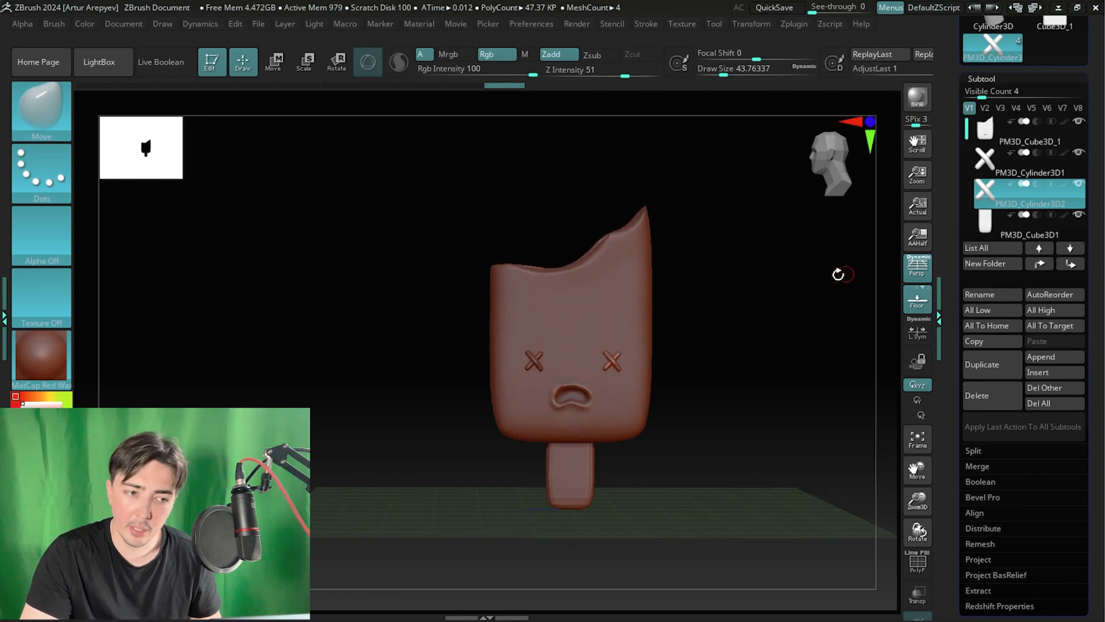
left_click_drag(838, 275, 763, 335)
- Examine the mouth and eyes at close range and compare them with the enlarged ref.png
key("alt+Tab")
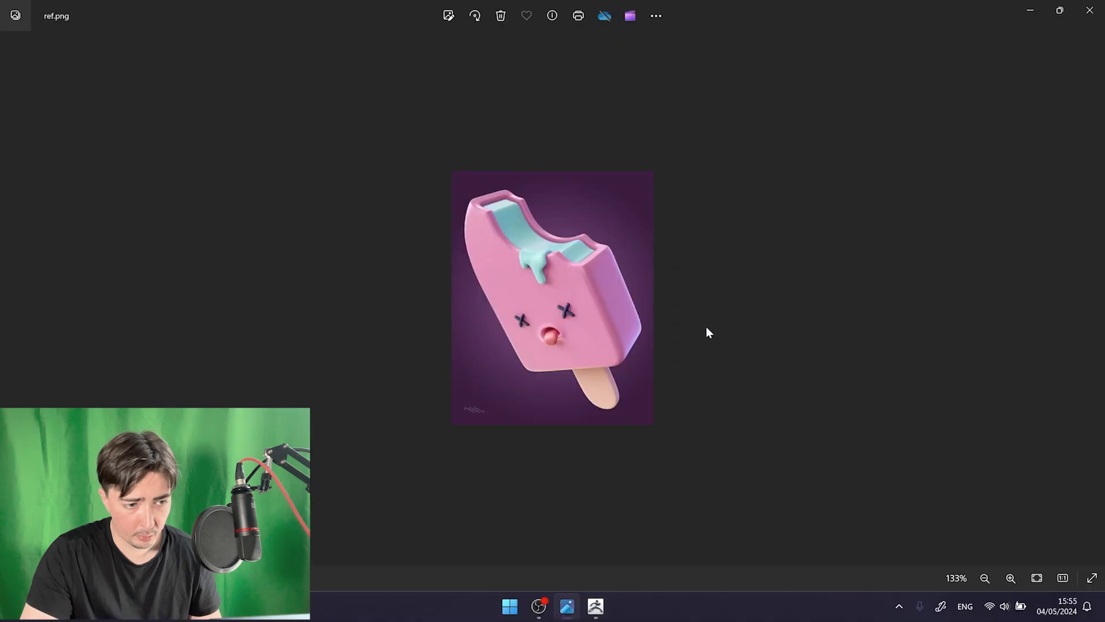
key("alt+Tab")
mouse_move(762, 287)
left_mouse_down("alt")
mouse_move(725, 301)
mouse_move(704, 259)
mouse_move(765, 308)
left_mouse_up("alt")
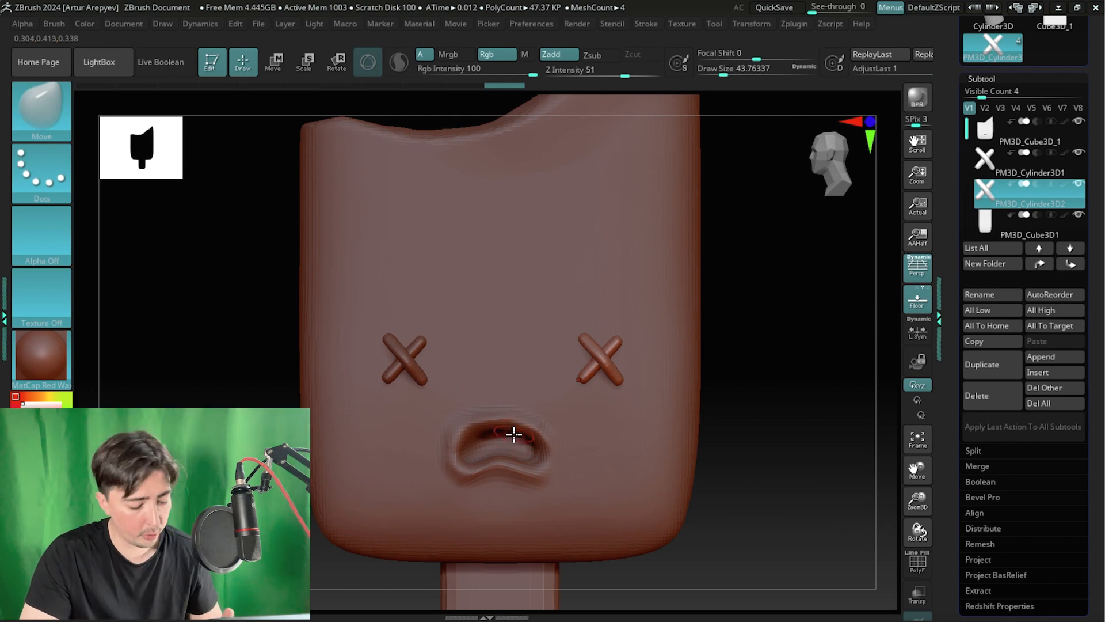
key("alt+Tab")
scroll(540, 349, "up", 5)
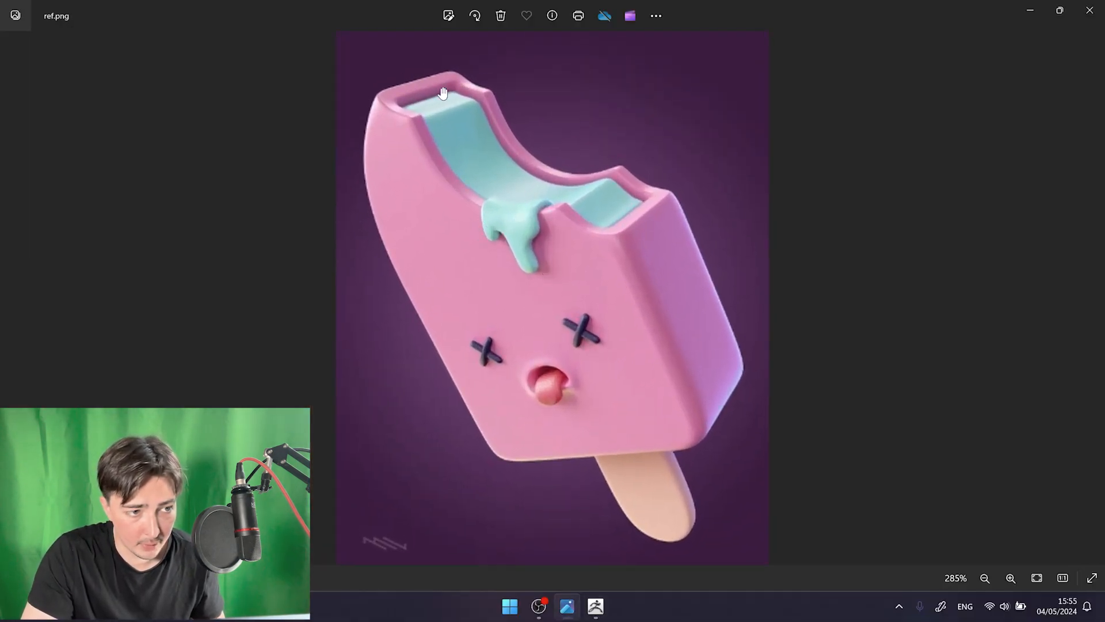
key("alt+Tab")
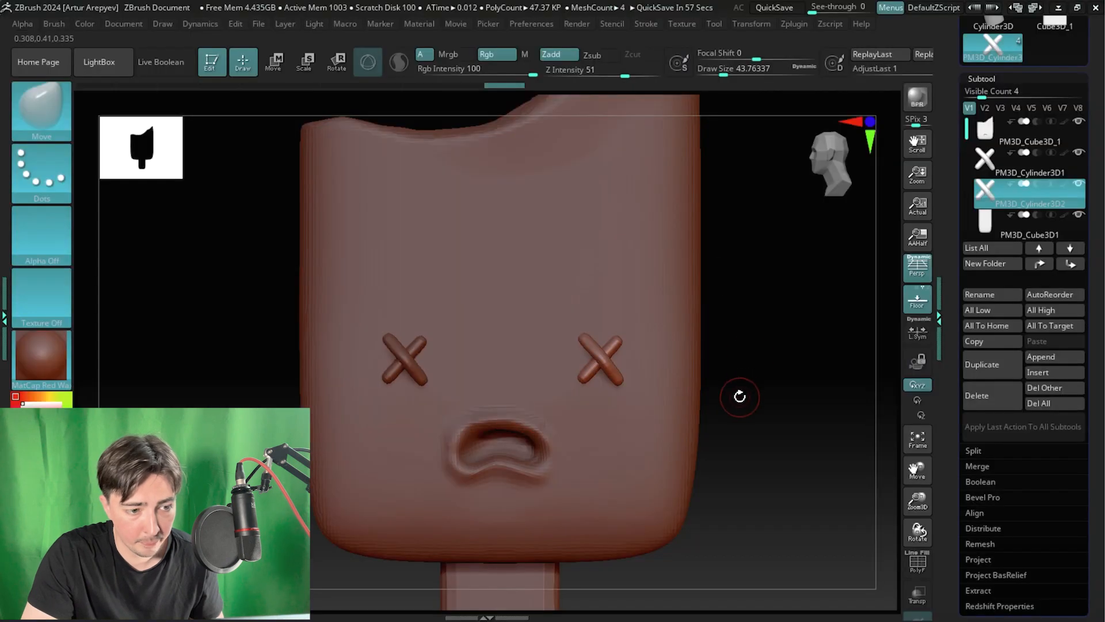
mouse_move(851, 251)
left_mouse_down("alt")
mouse_move(831, 336)
mouse_move(725, 336)
mouse_move(734, 314)
left_mouse_up("alt")
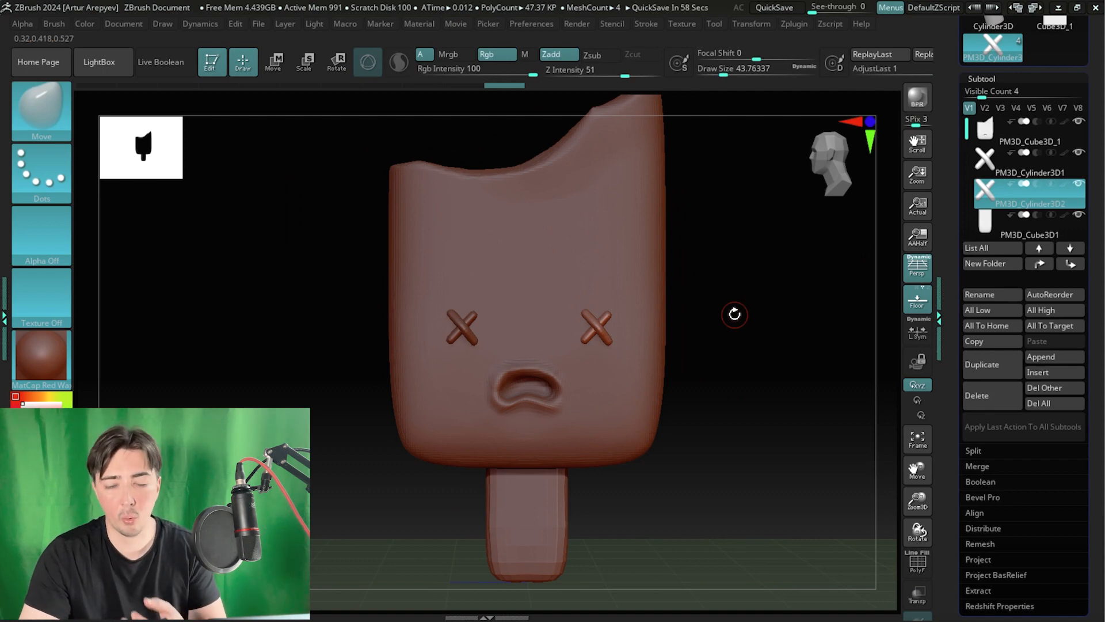
- Insert a Cube3D as a new subtool for the tongue and move it out in front of the popsicle
left_click(1035, 374)
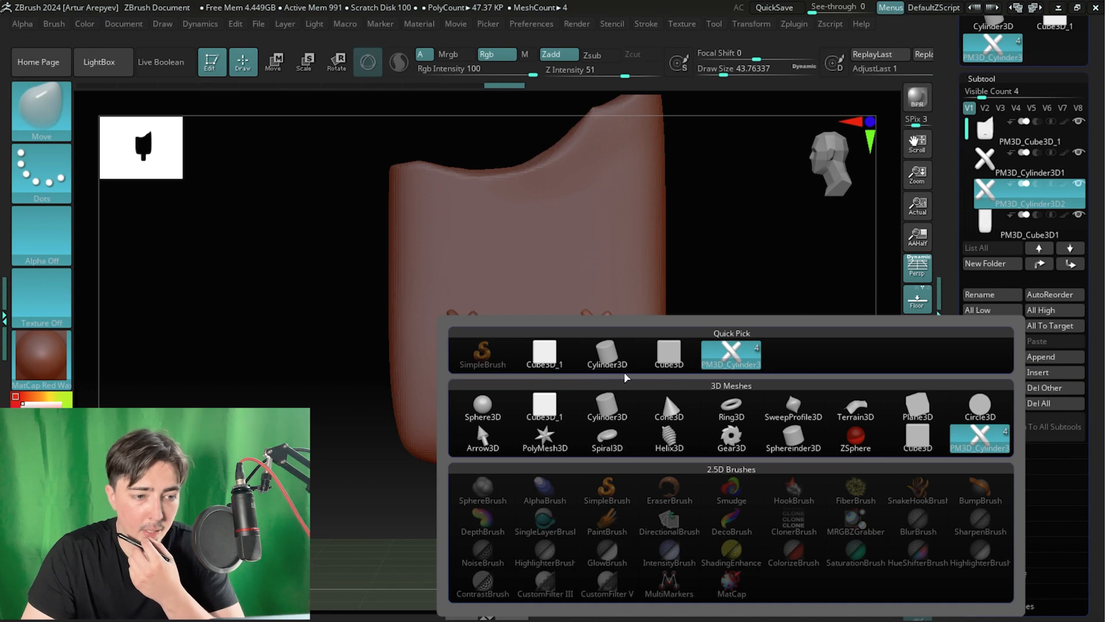
left_click(669, 352)
left_click_drag(735, 350, 760, 325)
key("w")
left_click_drag(505, 308, 691, 349)
left_click_drag(637, 241, 642, 292)
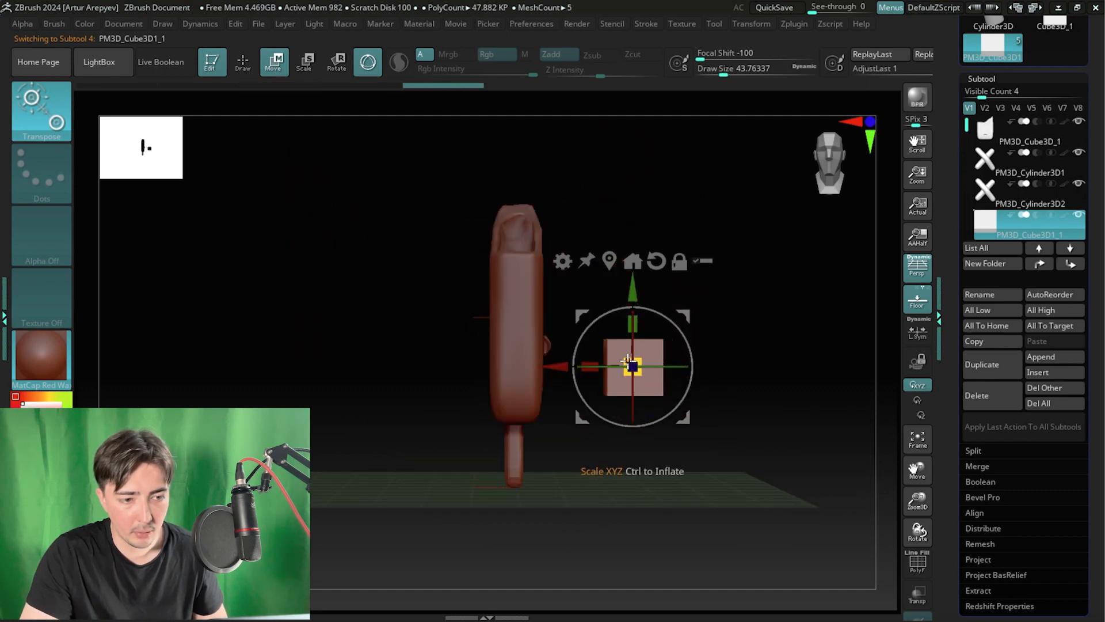
- Scale the tongue cube down uniformly and move it back against the popsicle's face
left_click_drag(628, 360, 652, 368)
left_click_drag(557, 373, 481, 376)
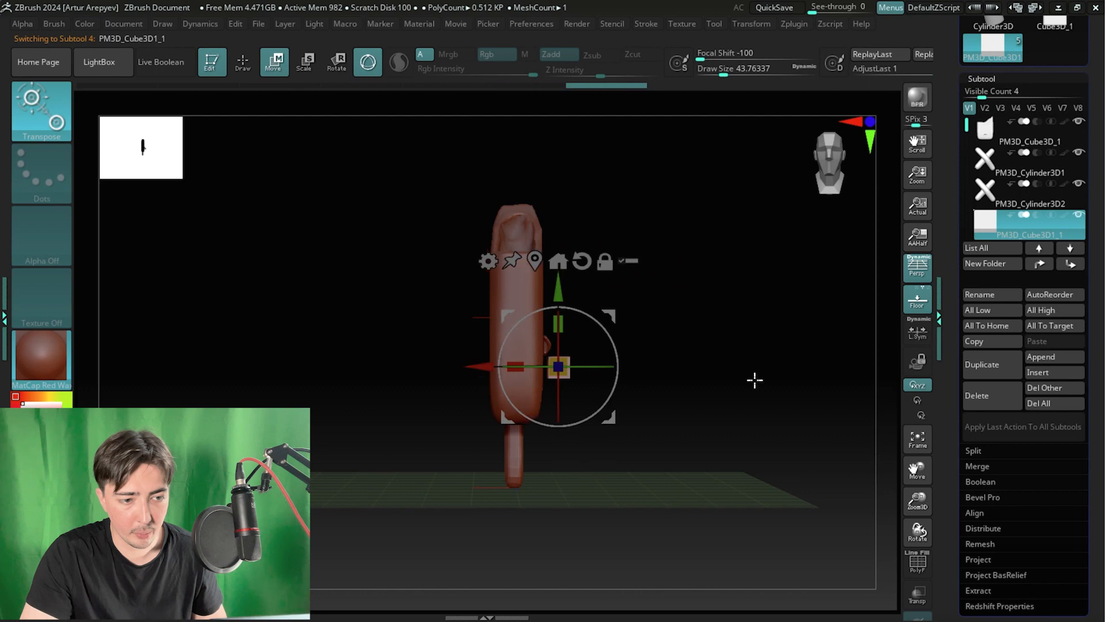
right_click_drag(754, 380, 1003, 430, "shift")
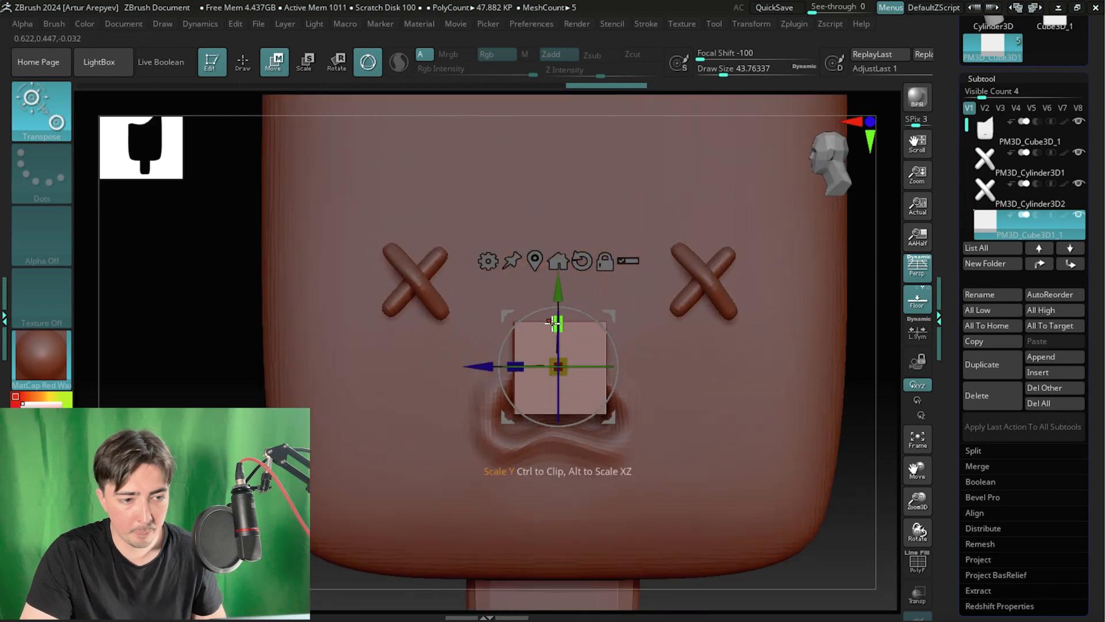
- Flatten the tongue cube in height and narrow its width to form a small block
left_click_drag(553, 323, 553, 367)
left_click_drag(193, 369, 199, 452, "shift")
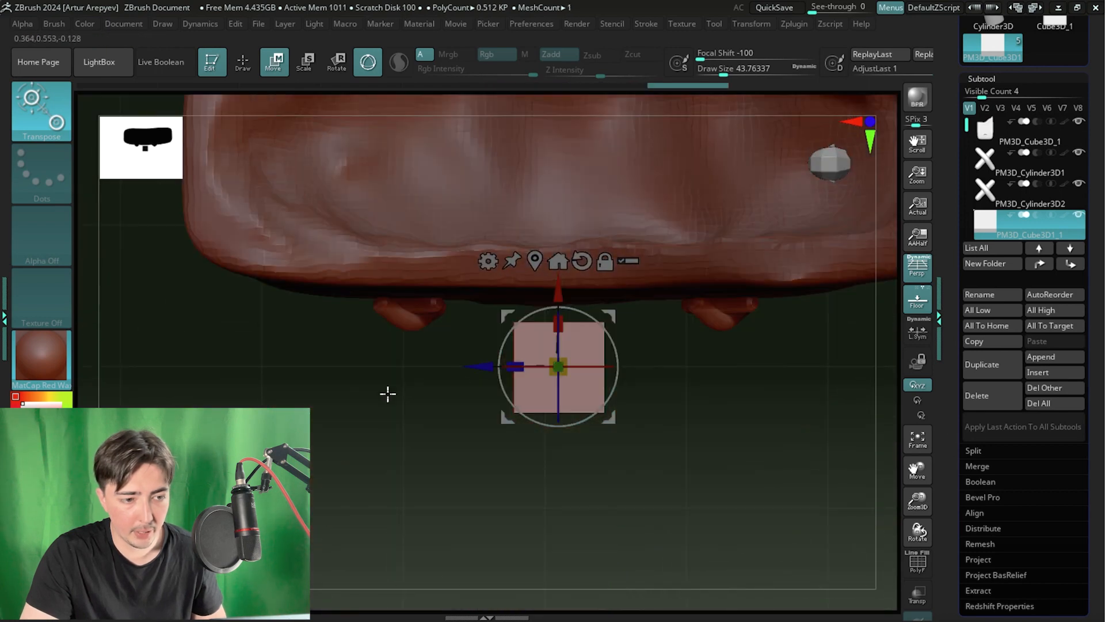
left_click_drag(521, 369, 544, 370)
left_click_drag(385, 456, 397, 343, "shift")
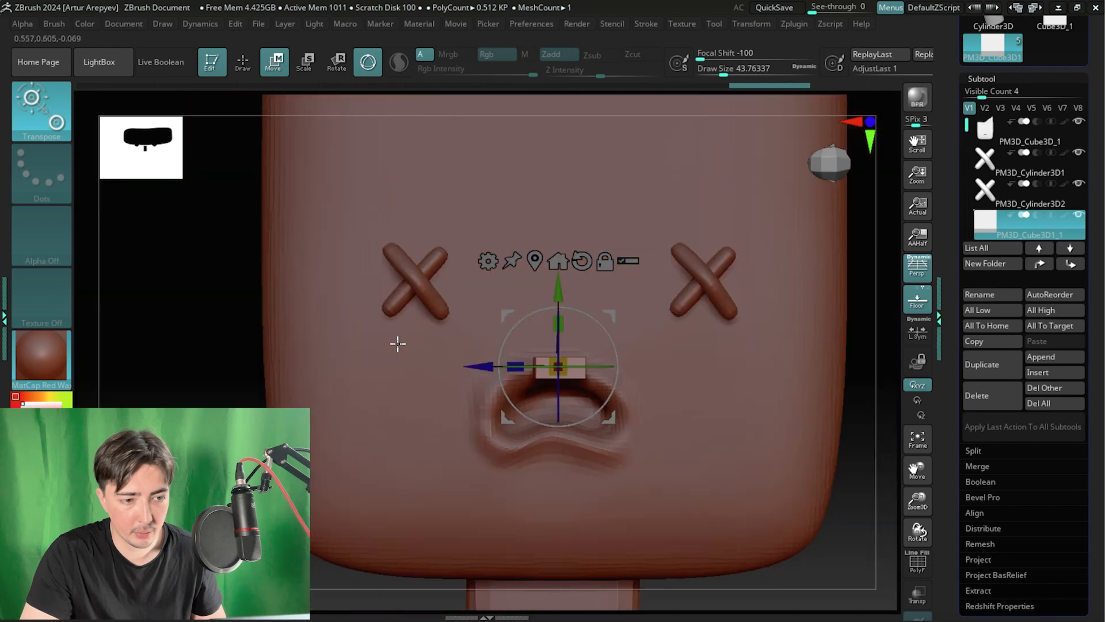
- Lower the tongue block to the mouth opening and adjust its depth from the side
left_click_drag(557, 294, 558, 342)
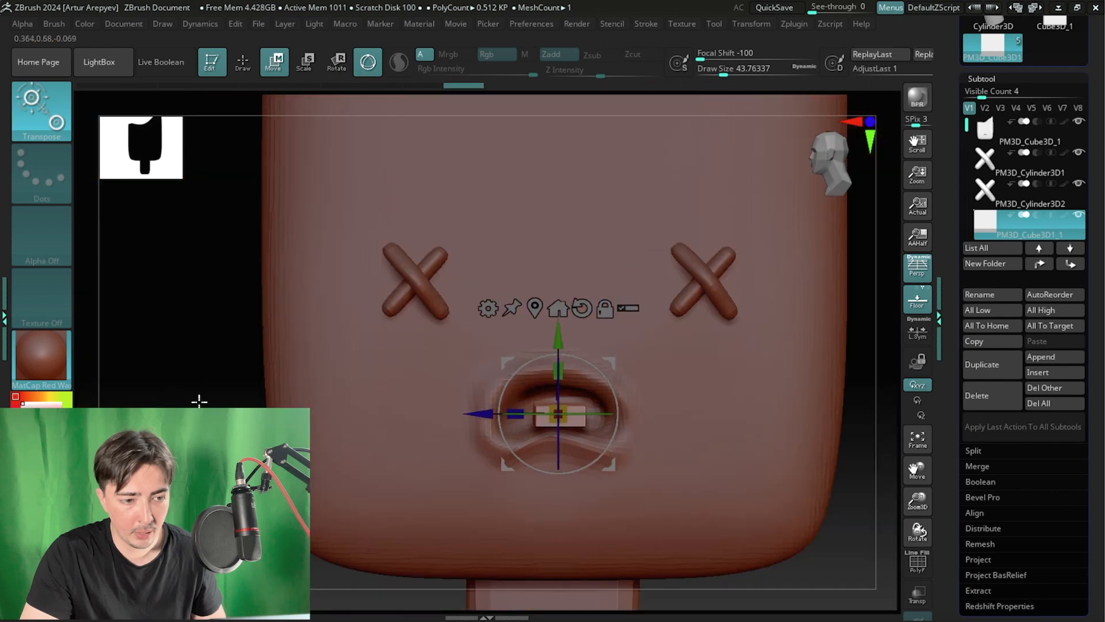
left_click_drag(198, 468, 552, 396, "shift")
left_click_drag(481, 414, 421, 413)
left_click_drag(641, 412, 620, 413, "shift")
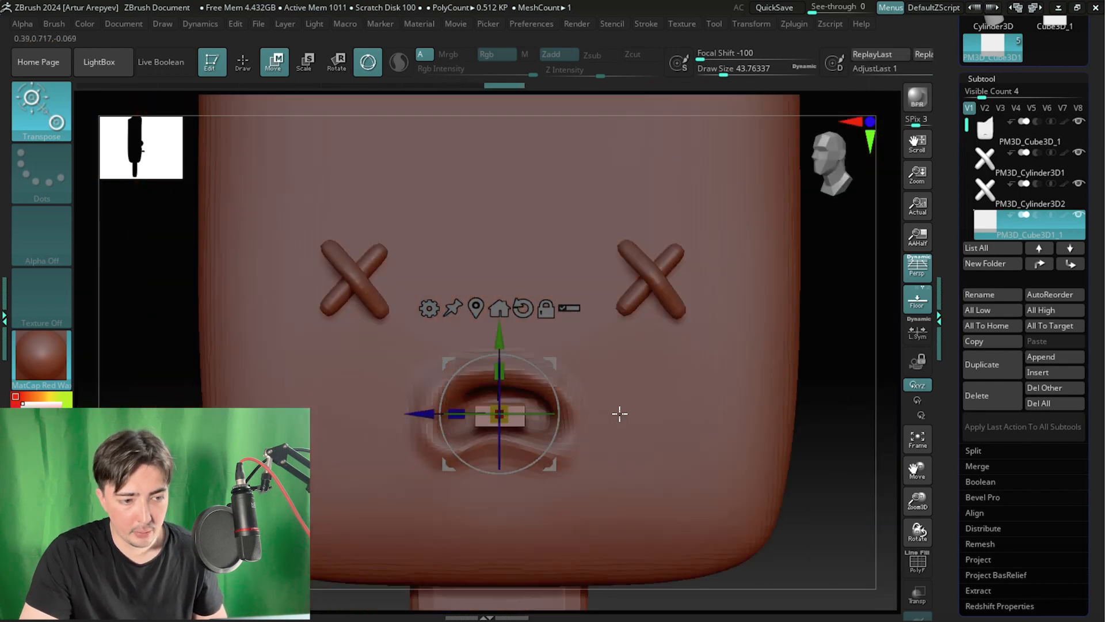
left_click_drag(505, 338, 504, 347)
- Widen the tongue block and adjust its thickness to match the tongue in ref.png
key("alt+Tab")
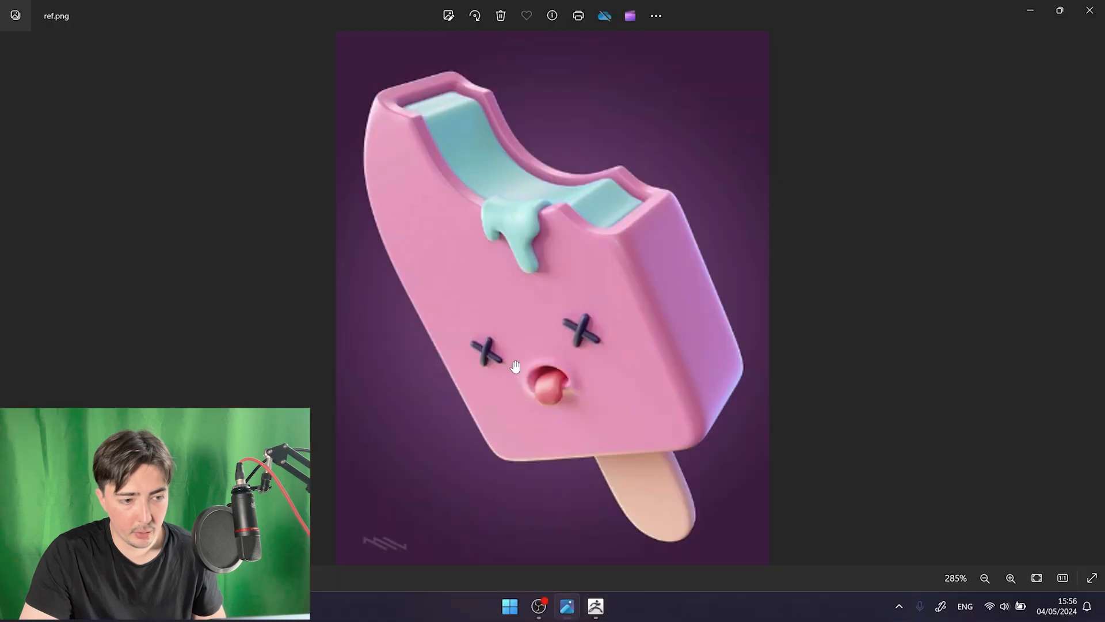
key("alt+Tab")
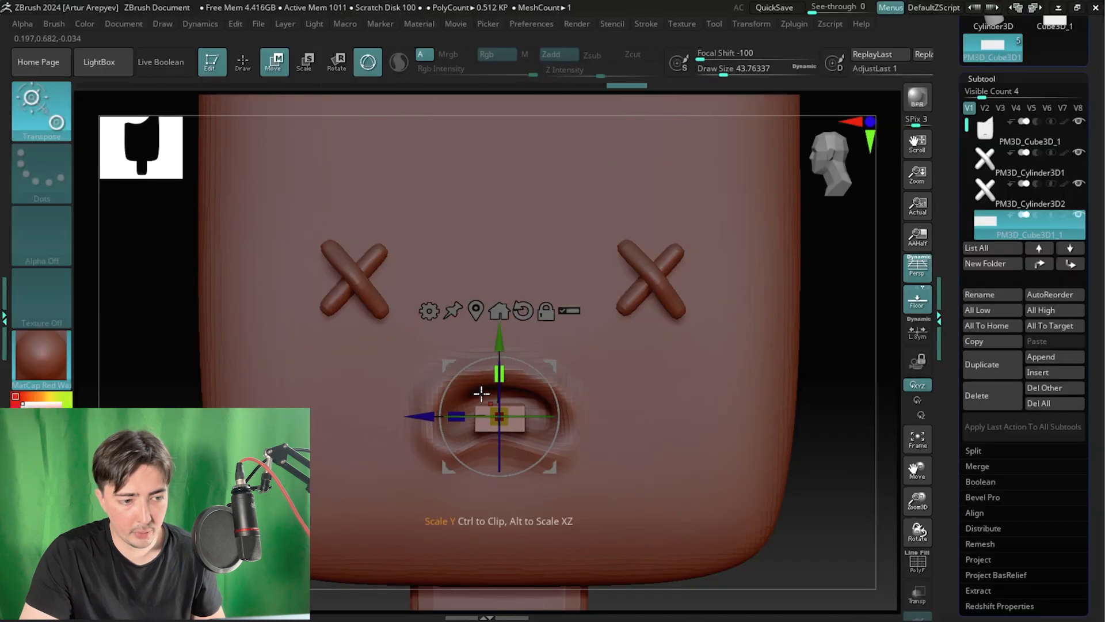
left_click_drag(463, 410, 454, 413)
key("alt+Tab")
key("alt+Tab")
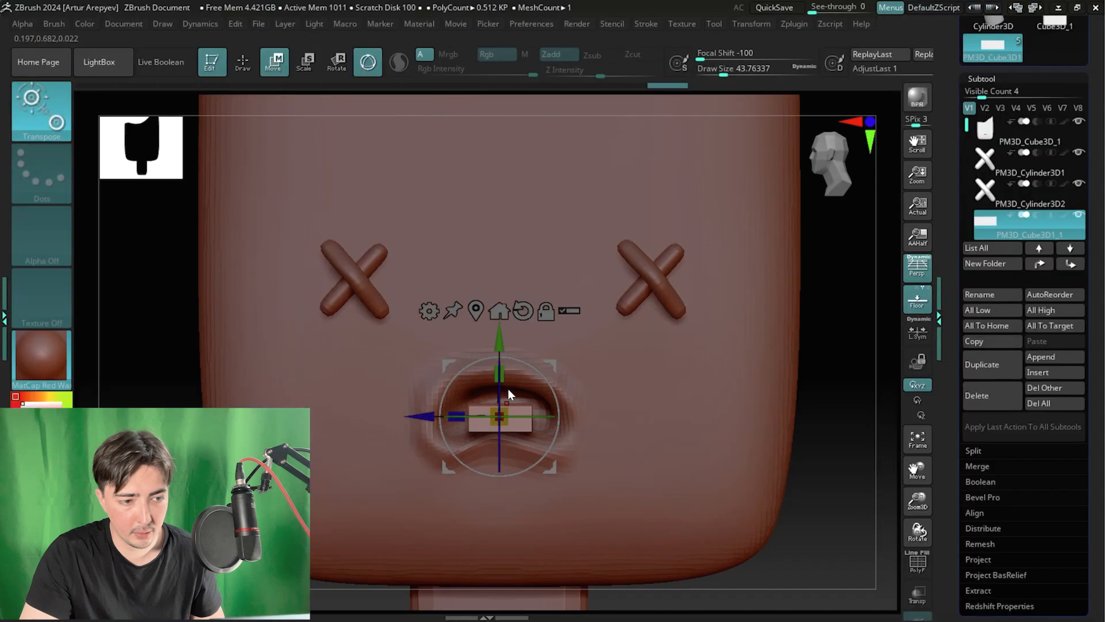
left_click_drag(503, 373, 509, 378)
- Adjust how far the tongue block protrudes from the mouth using the side view, then return to the Move brush
left_click_drag(824, 403, 769, 399)
left_click_drag(332, 426, 334, 433)
key("alt+Tab")
key("alt+Tab")
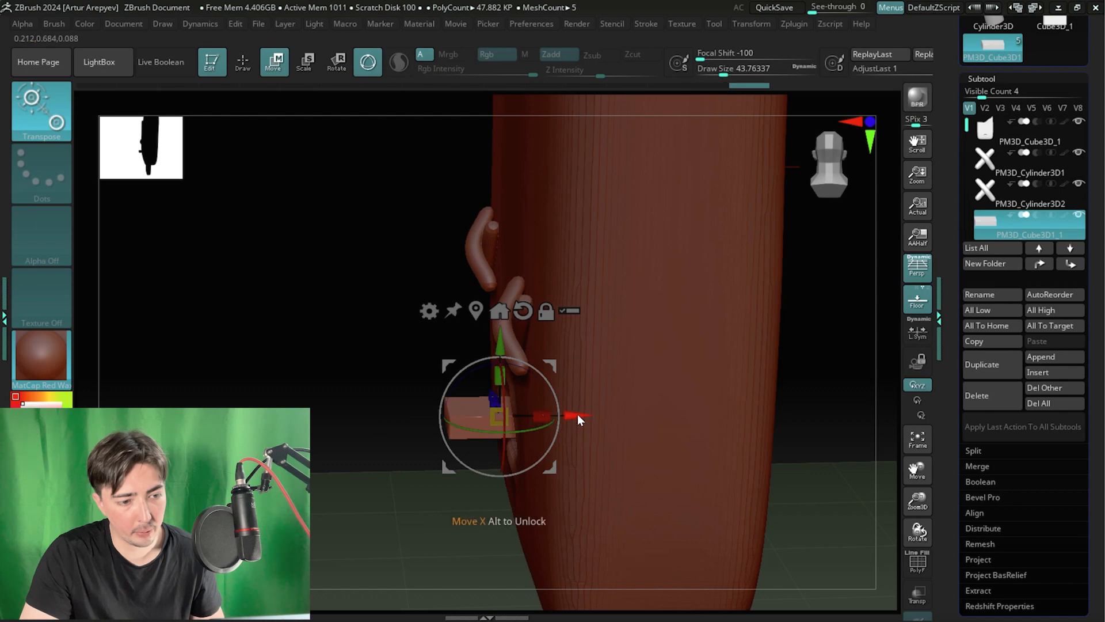
mouse_move(578, 415)
left_mouse_down()
mouse_move(506, 423)
mouse_move(565, 428)
left_mouse_up()
mouse_move(319, 473)
left_mouse_down()
mouse_move(357, 446)
mouse_move(399, 450)
left_mouse_up()
left_click_drag(839, 425, 787, 446)
key("q")
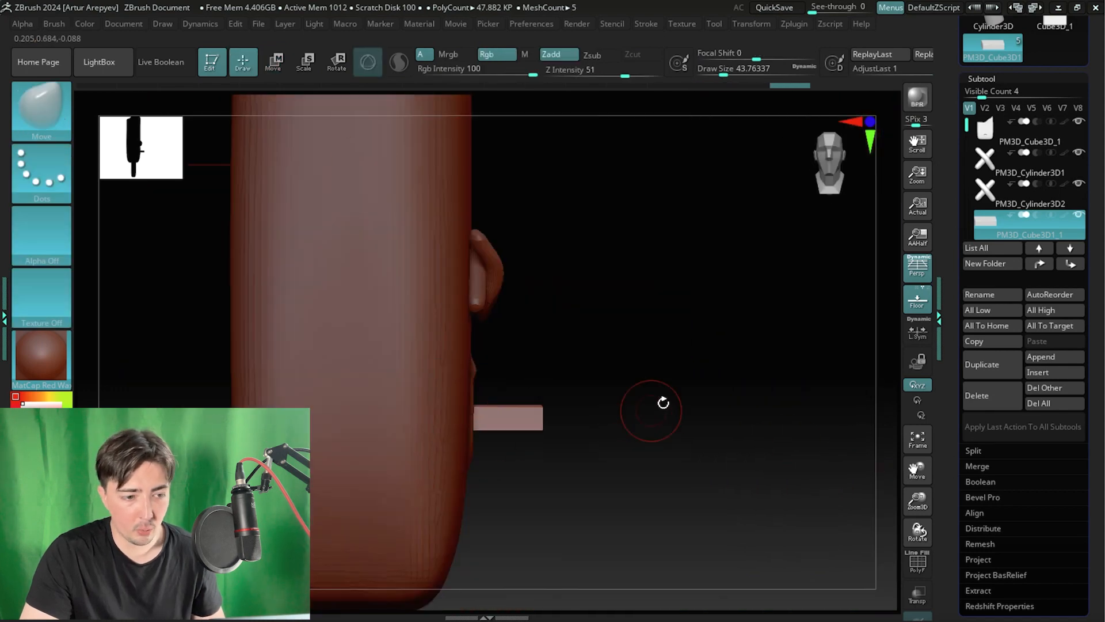
- Check the tongue block against ref.png and activate symmetry for sculpting it
left_click_drag(663, 403, 614, 441)
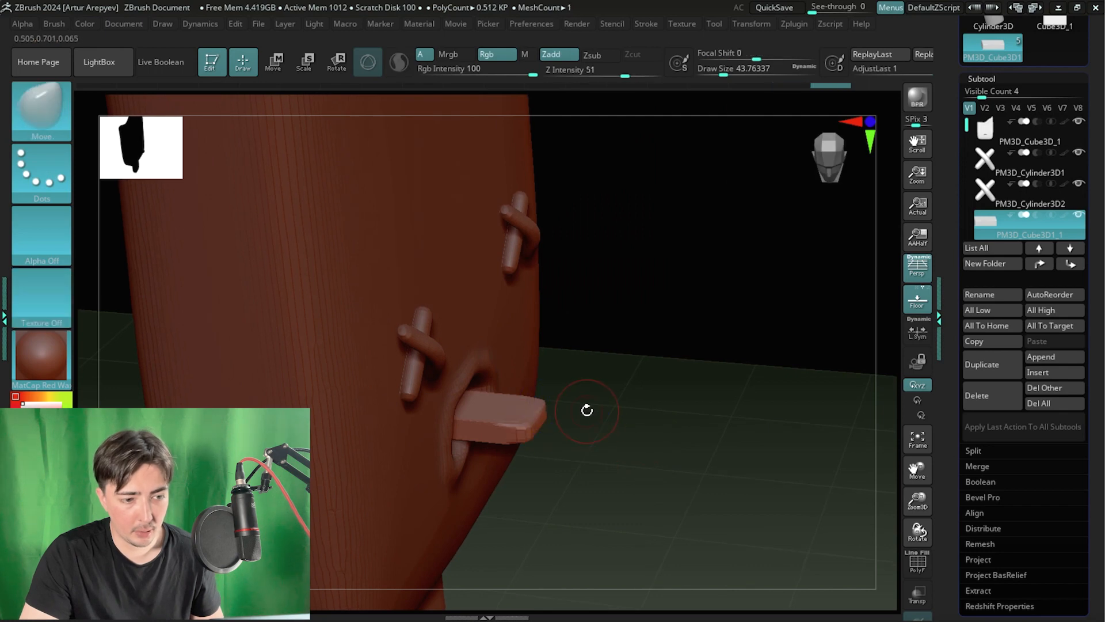
left_click_drag(609, 409, 779, 87)
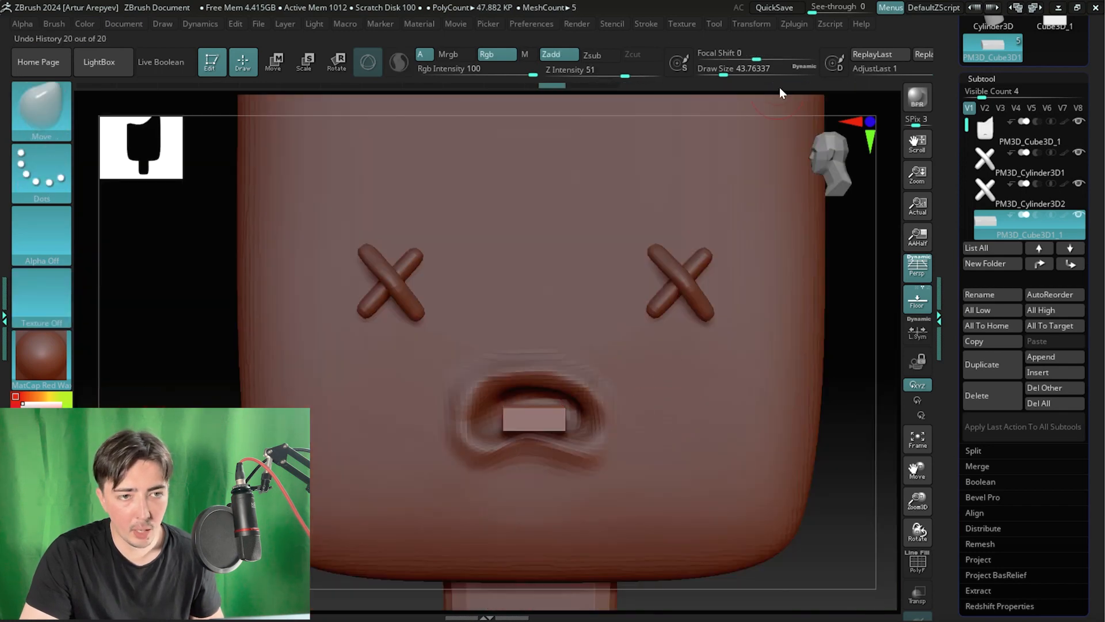
key("alt+Tab")
key("alt+Tab")
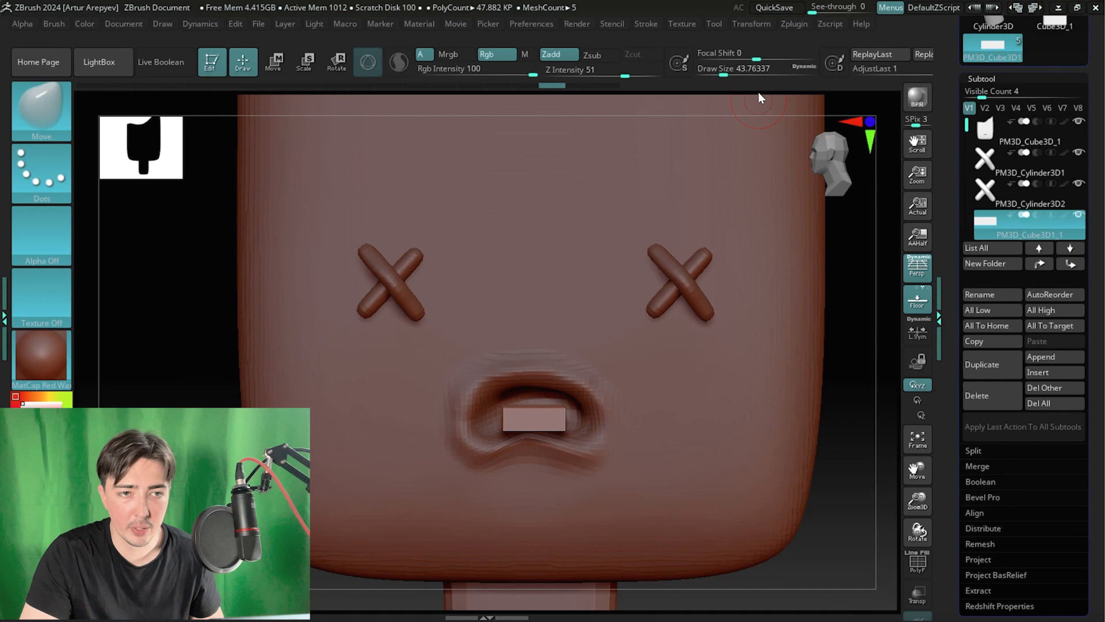
left_click(755, 25)
left_click(783, 393)
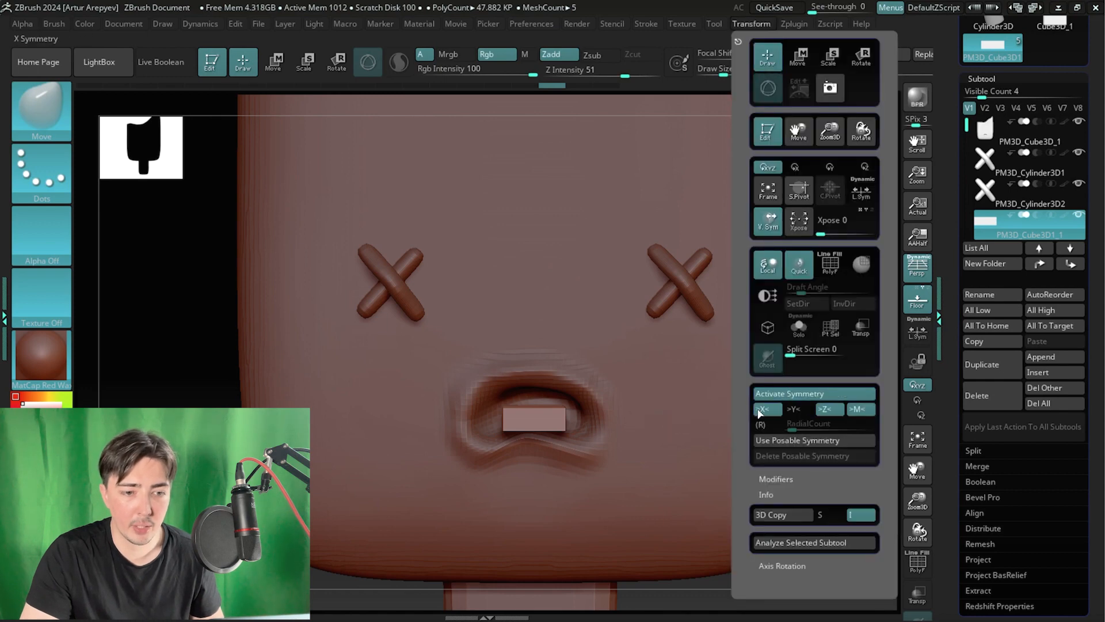
left_click_drag(511, 420, 544, 414, "shift")
left_click_drag(197, 365, 198, 421)
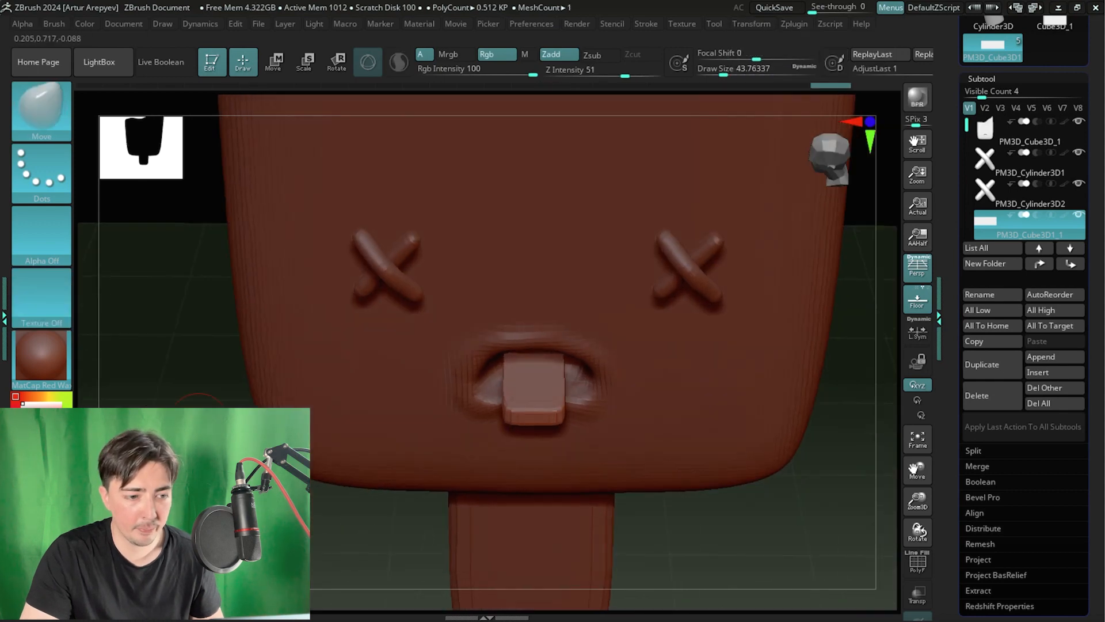
- Enlarge the Move brush to a draw size of about 80 and bend the tongue's inner end upward in side view
key("shift")
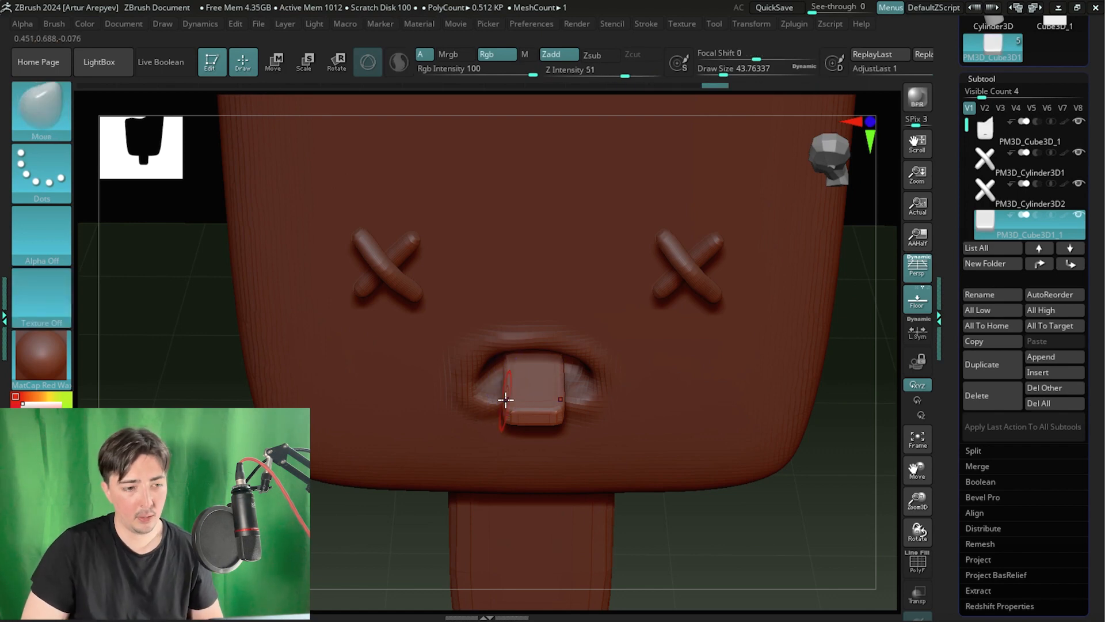
mouse_move(288, 362)
left_mouse_down()
mouse_move(235, 375)
mouse_move(381, 368)
mouse_move(370, 367)
left_mouse_up()
key("space")
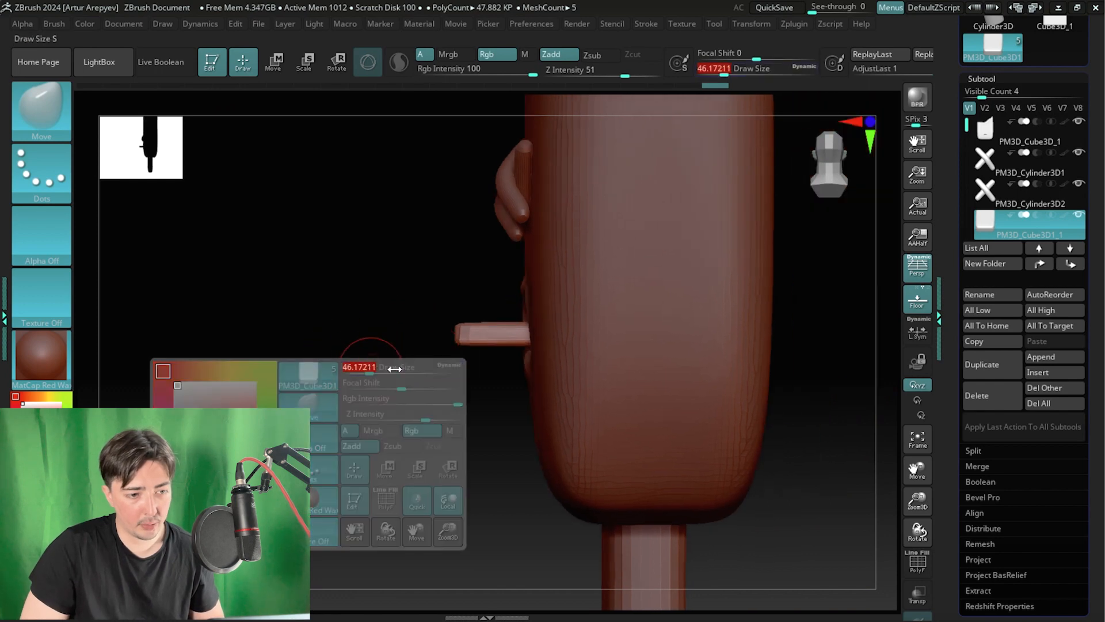
key("space")
left_click_drag(497, 346, 514, 333)
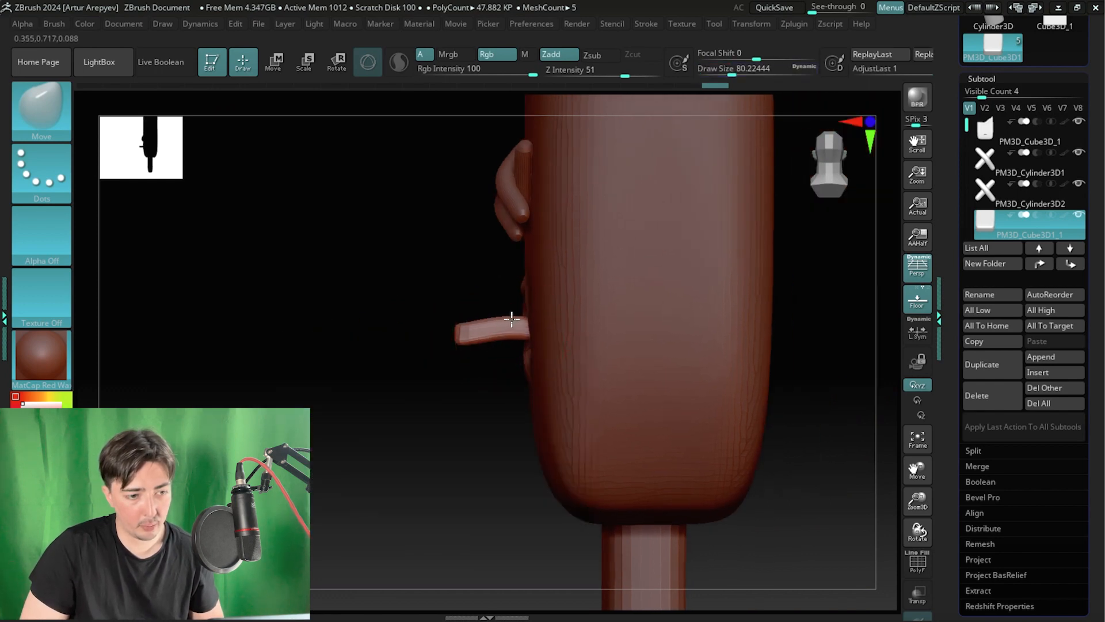
- Curve the tongue so it arches out of the mouth and droops downward, shaping it from side and three-quarter angles
mouse_move(368, 334)
left_mouse_down()
mouse_move(464, 338)
mouse_move(506, 316)
mouse_move(553, 351)
left_mouse_up()
mouse_move(588, 301)
left_mouse_down()
mouse_move(562, 293)
mouse_move(561, 333)
left_mouse_up()
mouse_move(617, 322)
left_mouse_down()
mouse_move(594, 316)
mouse_move(577, 266)
mouse_move(382, 330)
mouse_move(438, 413)
left_mouse_up()
left_click_drag(562, 345, 561, 353)
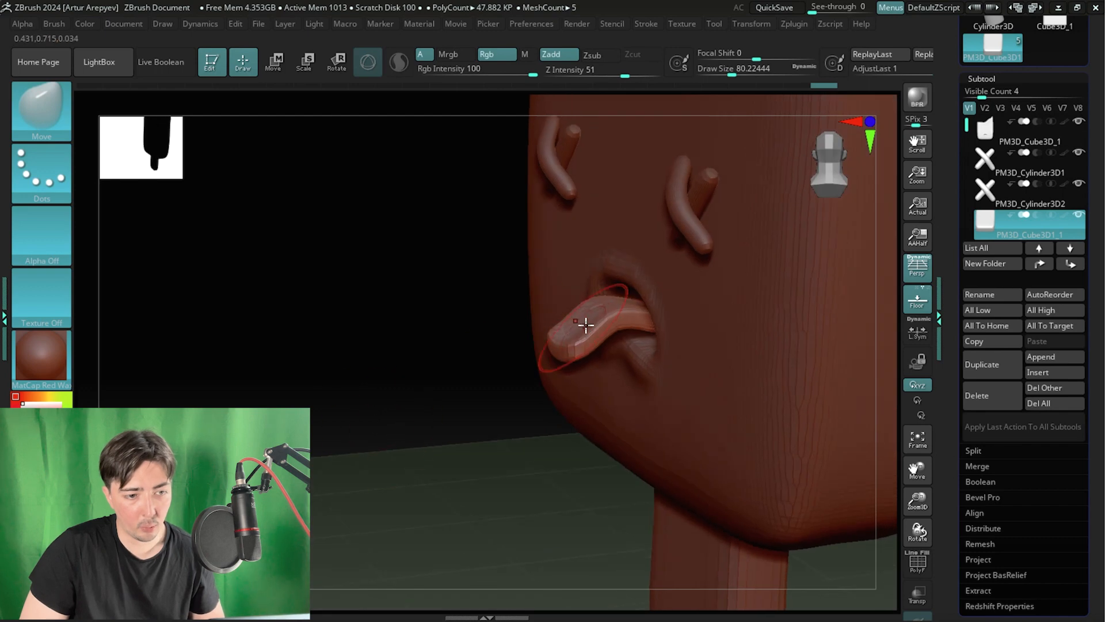
left_click_drag(596, 312, 598, 321)
- Pull the middle of the tongue's tip downward from the front to give it a rounded end
left_click_drag(401, 361, 434, 374)
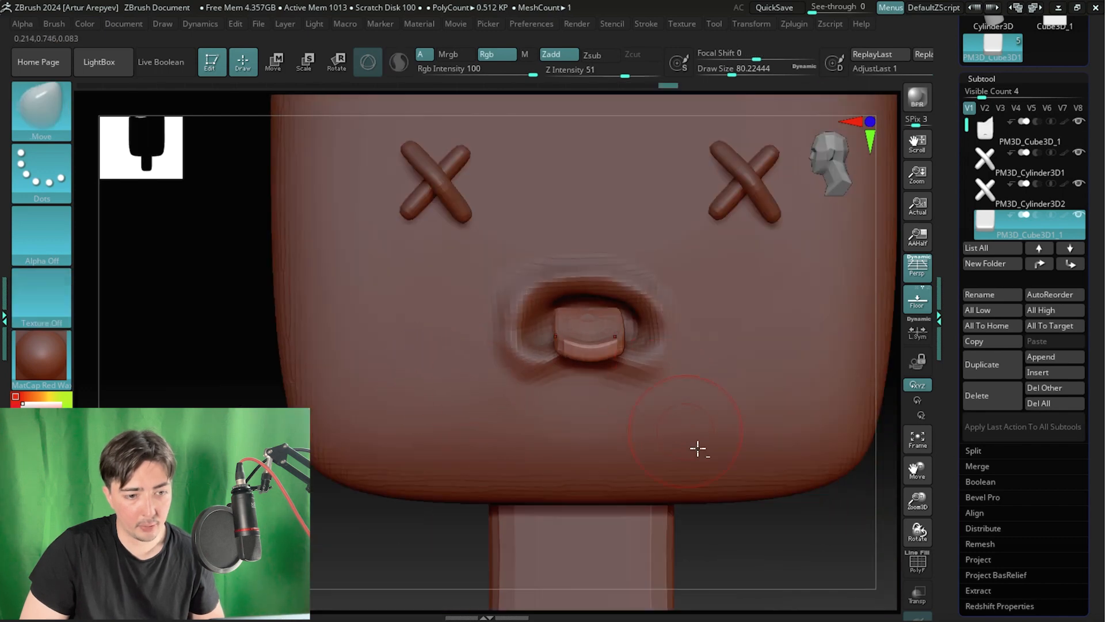
left_click_drag(744, 528, 691, 538)
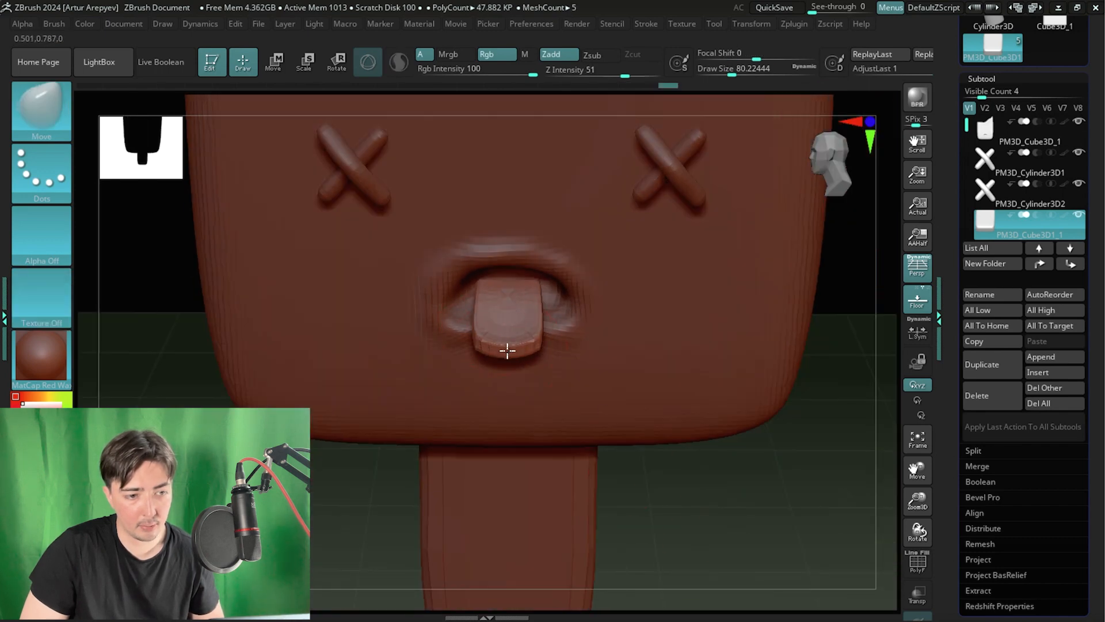
left_click_drag(507, 351, 508, 360)
- Reduce the Move brush to a draw size of about 62 and refine the tongue's bend in side view
left_click_drag(323, 536, 392, 527)
left_click_drag(714, 388, 664, 393, "alt")
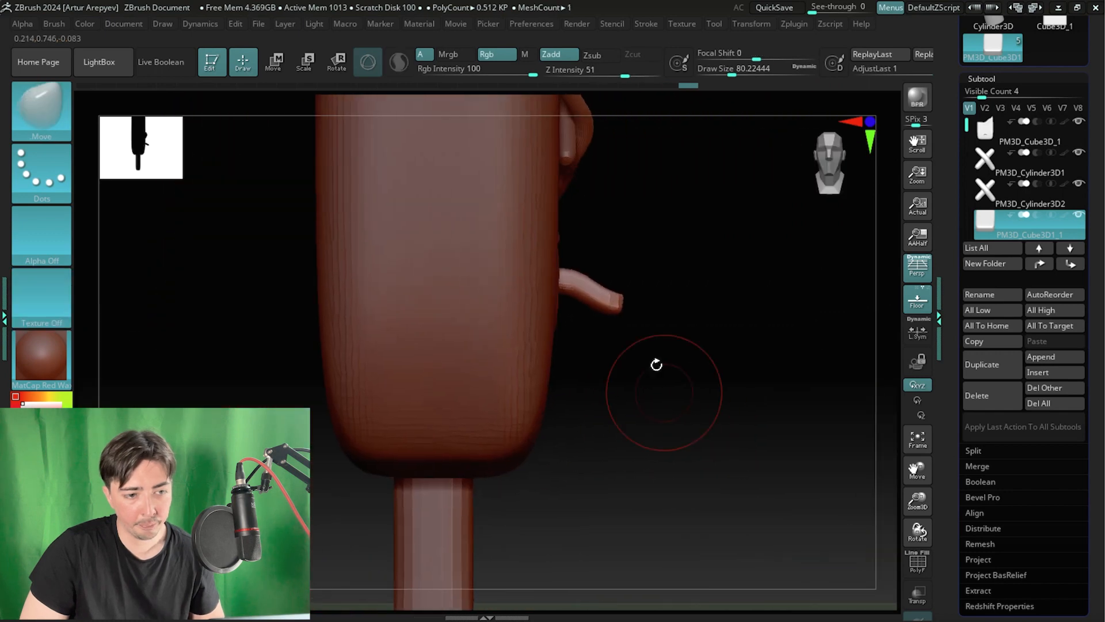
key("space")
left_click_drag(561, 295, 612, 323)
left_click_drag(678, 290, 632, 294)
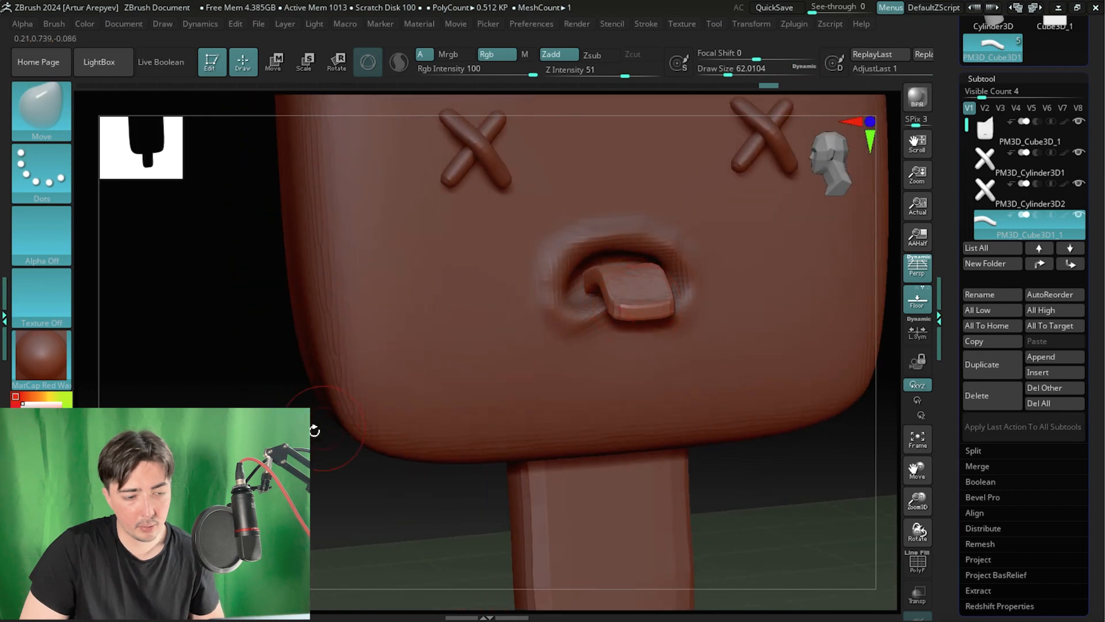
- Check the tongue's size and shape on the whole popsicle against ref.png
mouse_move(315, 431)
left_mouse_down()
mouse_move(231, 429)
mouse_move(306, 378)
mouse_move(322, 414)
left_mouse_up()
left_click_drag(323, 414, 487, 398)
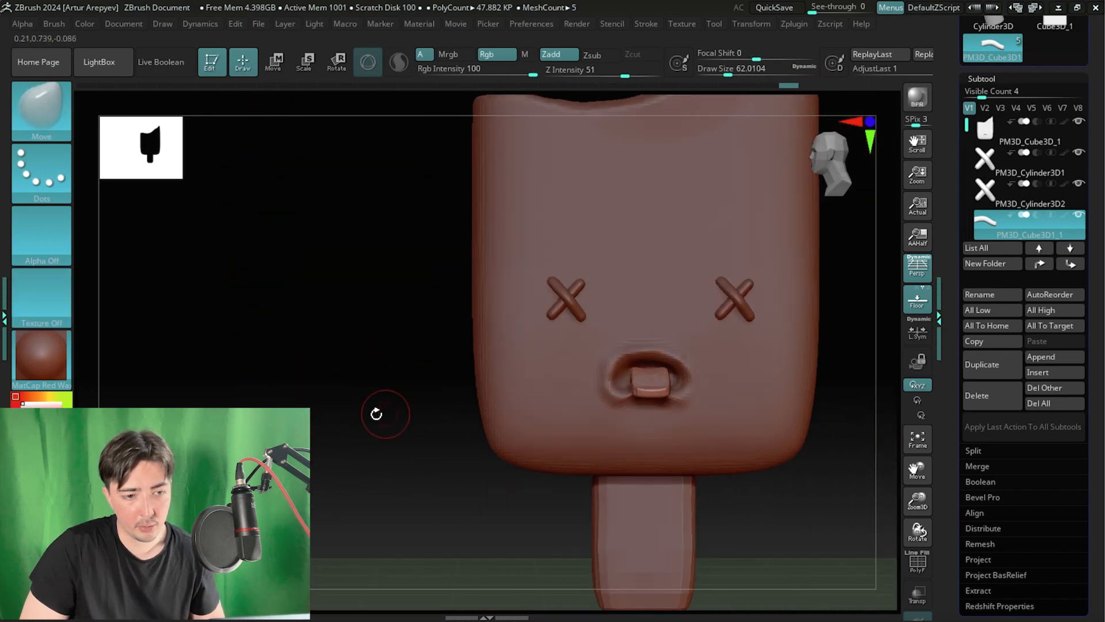
left_click_drag(376, 413, 417, 375)
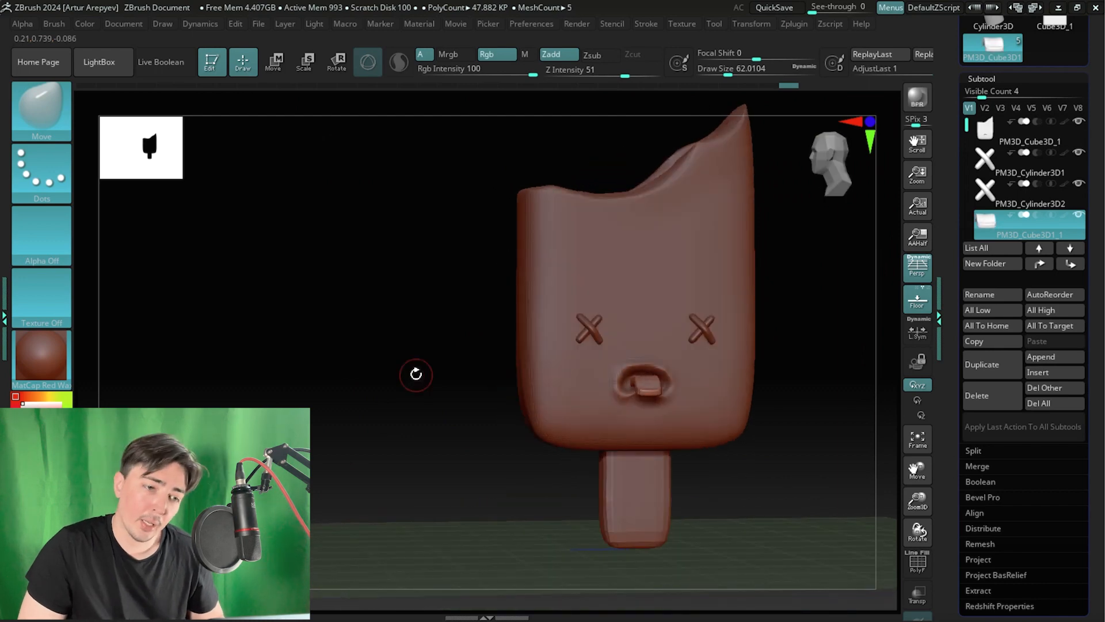
key("alt+Tab")
key("alt+Tab")
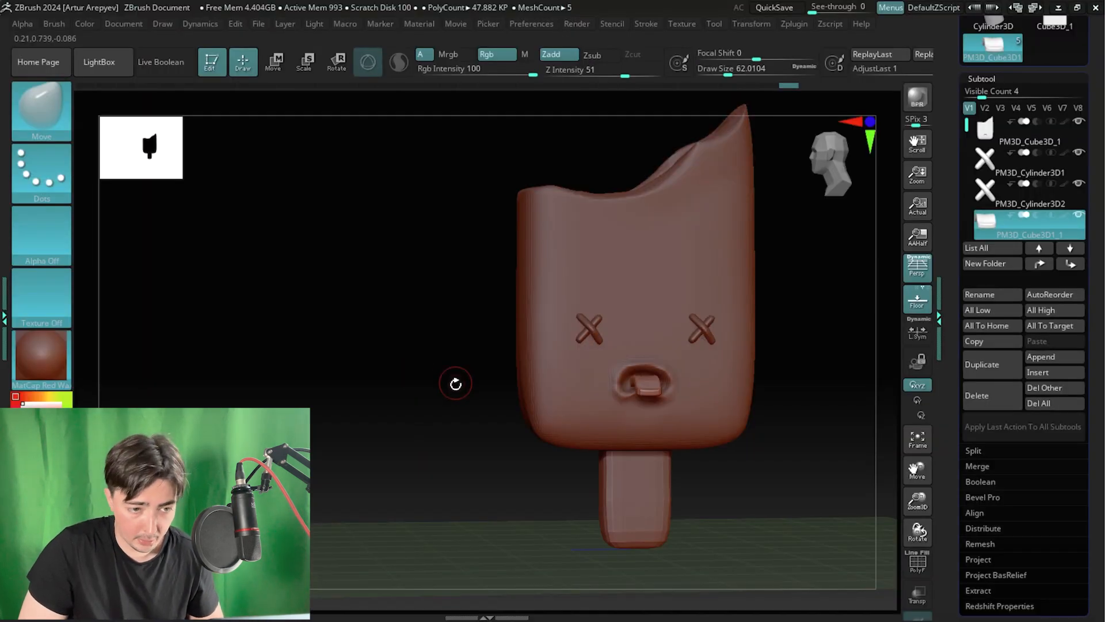
- Nudge the tongue vertically in the mouth opening with the gizmo, then return to the Move brush
left_click_drag(456, 383, 580, 390)
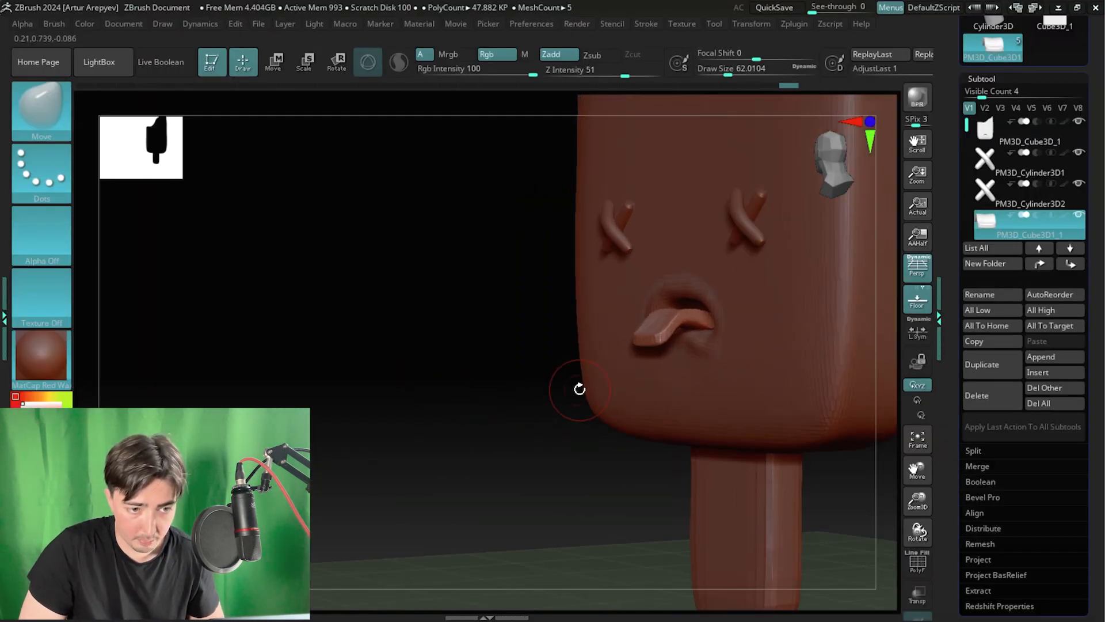
key("w")
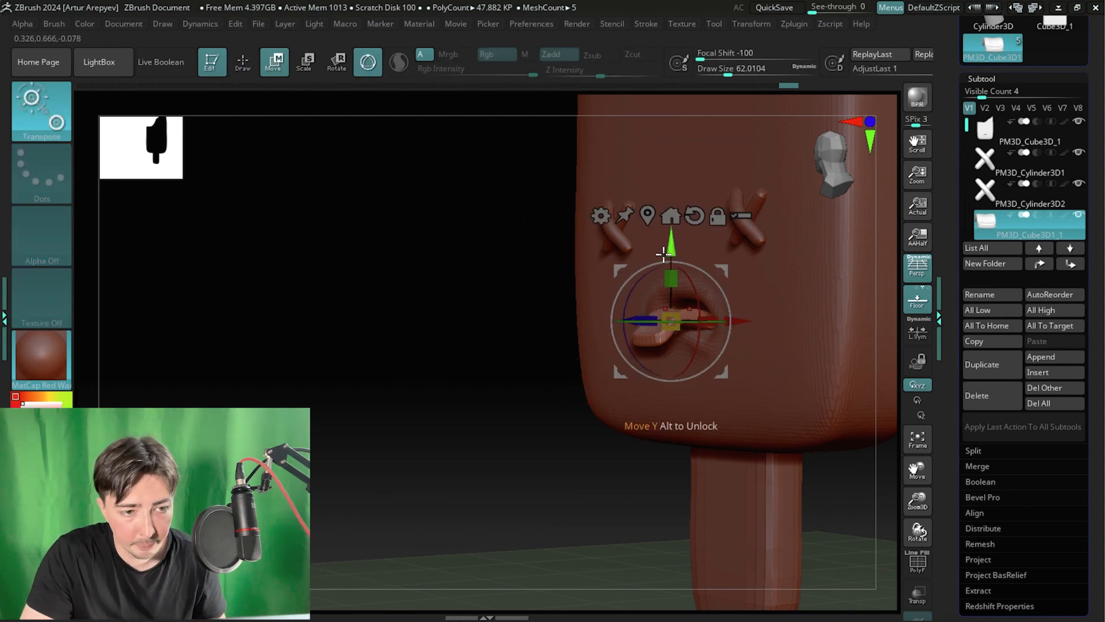
left_click_drag(666, 253, 665, 249)
key("q")
- Reshape and smooth the tongue into a drooping, rounded form that matches the tongue in ref.png
key("alt+Tab")
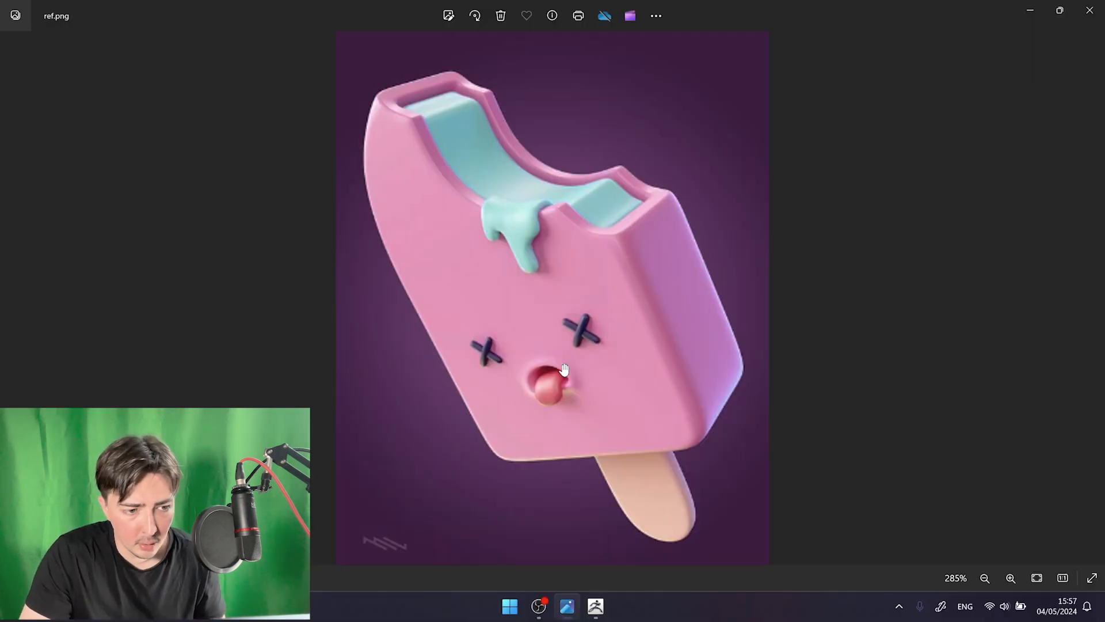
key("alt+Tab")
left_click_drag(531, 394, 319, 322)
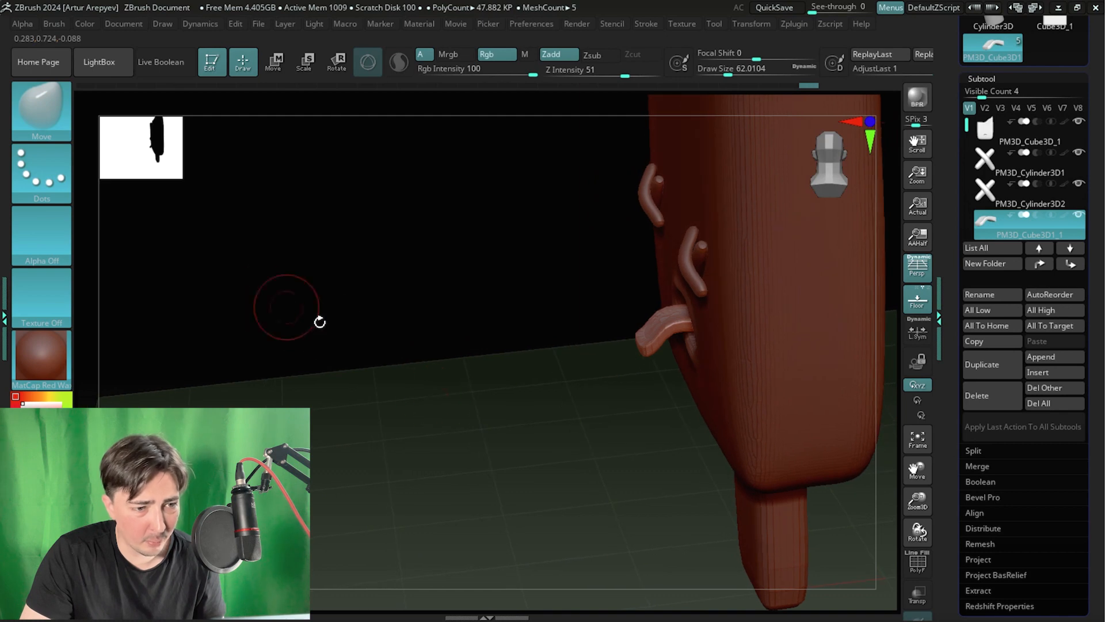
left_click_drag(385, 345, 553, 385)
mouse_move(657, 316)
left_mouse_down()
mouse_move(653, 306)
mouse_move(634, 320)
left_mouse_up()
mouse_move(518, 366)
left_mouse_down()
mouse_move(650, 352)
mouse_move(595, 303)
mouse_move(585, 343)
mouse_move(567, 345)
left_mouse_up()
left_click_drag(276, 222, 351, 271)
left_click_drag(573, 318, 607, 312, "shift")
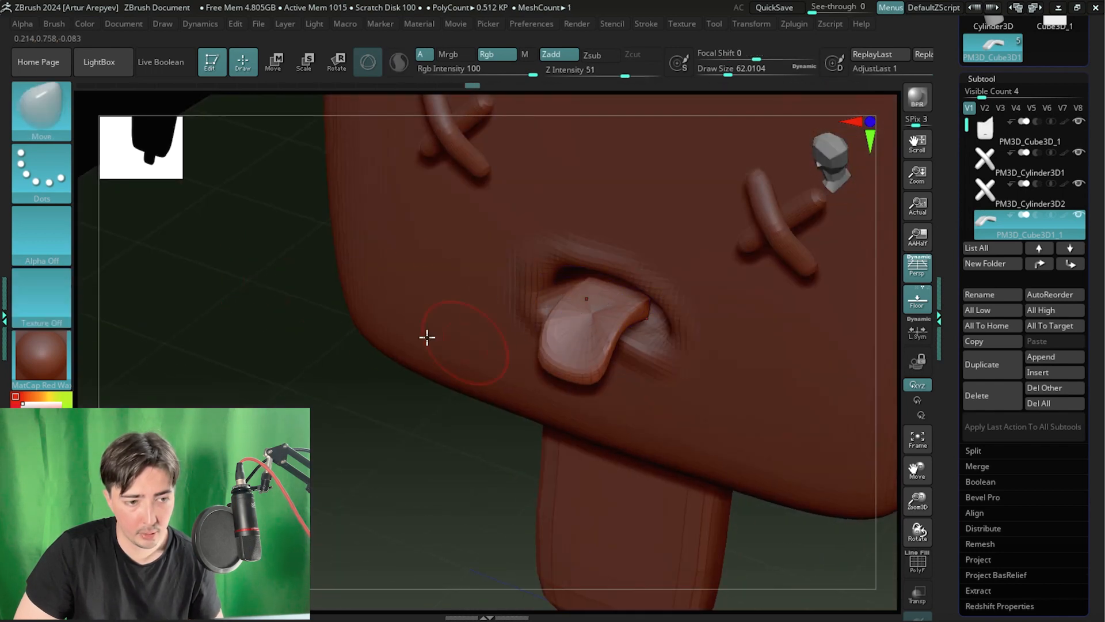
left_click_drag(345, 410, 449, 410)
- Examine the whole popsicle and its bitten top from several angles, comparing them with ref.png
key("f")
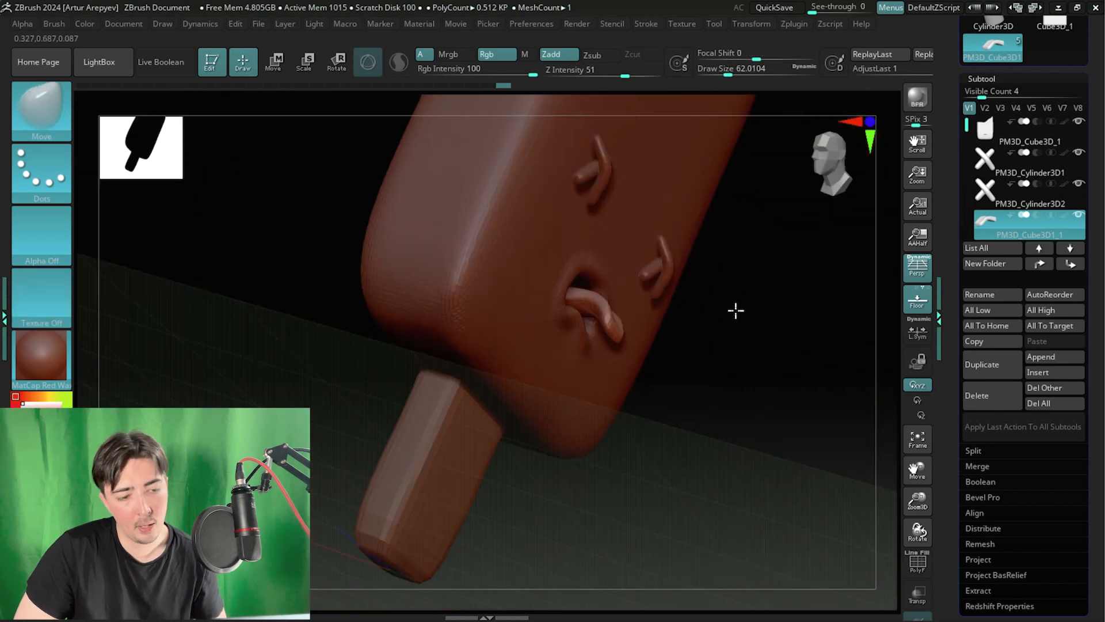
left_click_drag(735, 309, 683, 329, "shift")
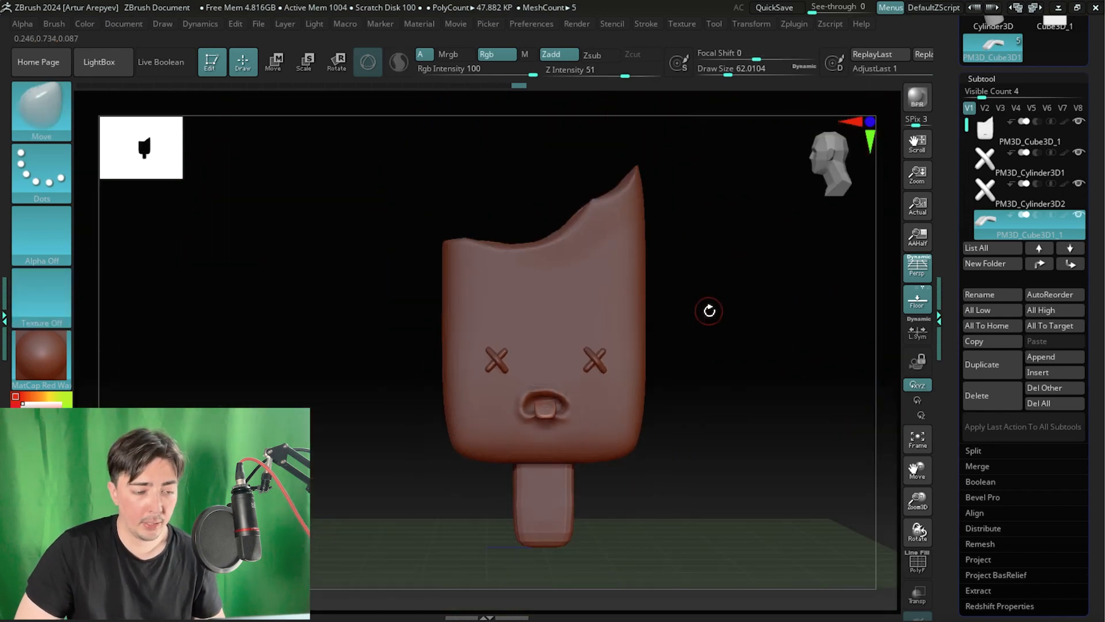
key("alt+Tab")
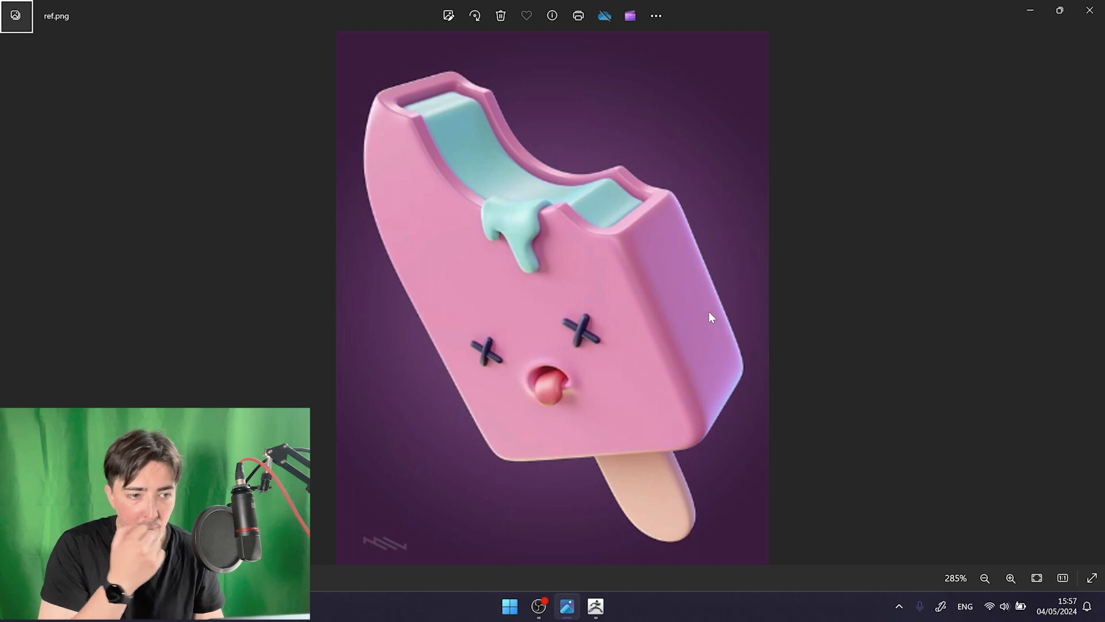
key("alt+Tab")
left_click_drag(710, 193, 624, 320)
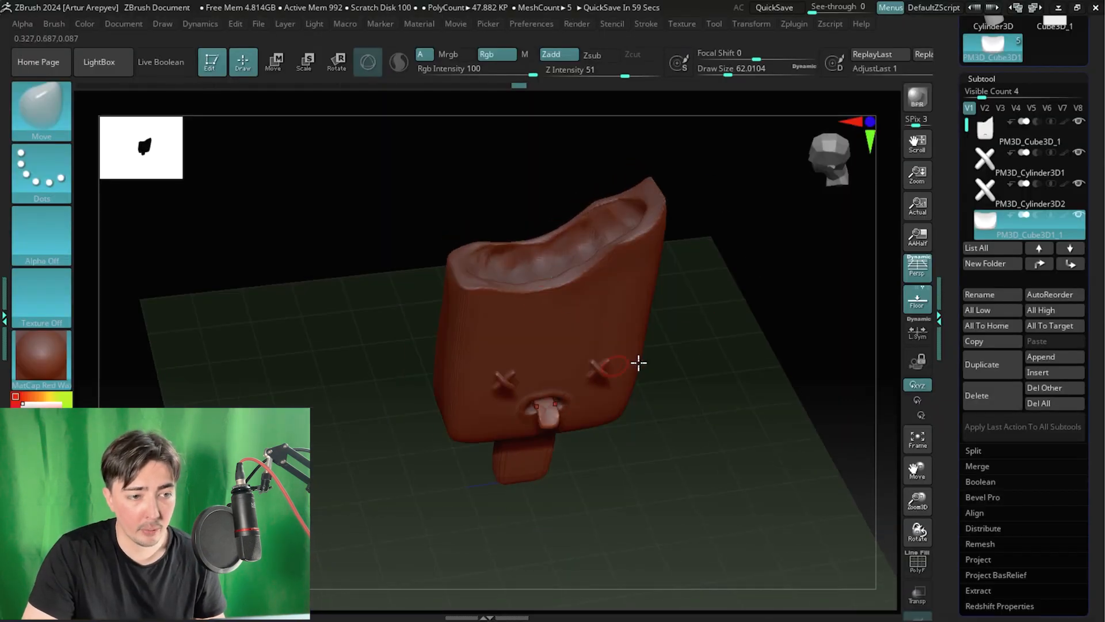
left_click_drag(638, 362, 731, 400)
left_click_drag(829, 291, 798, 413)
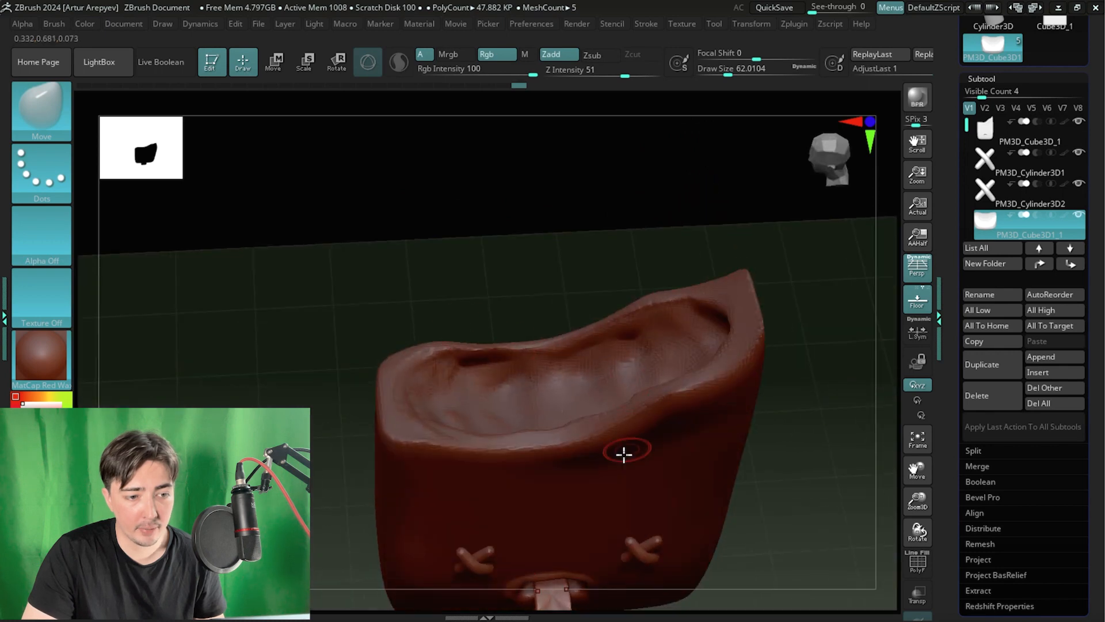
right_click_drag(562, 432, 493, 190)
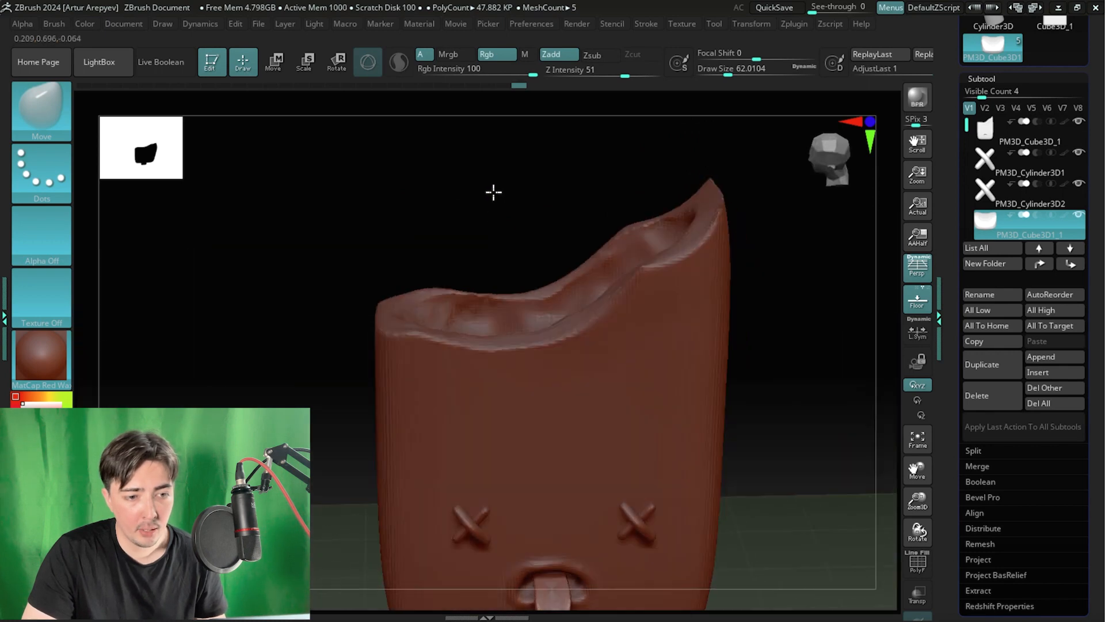
key("alt+Tab")
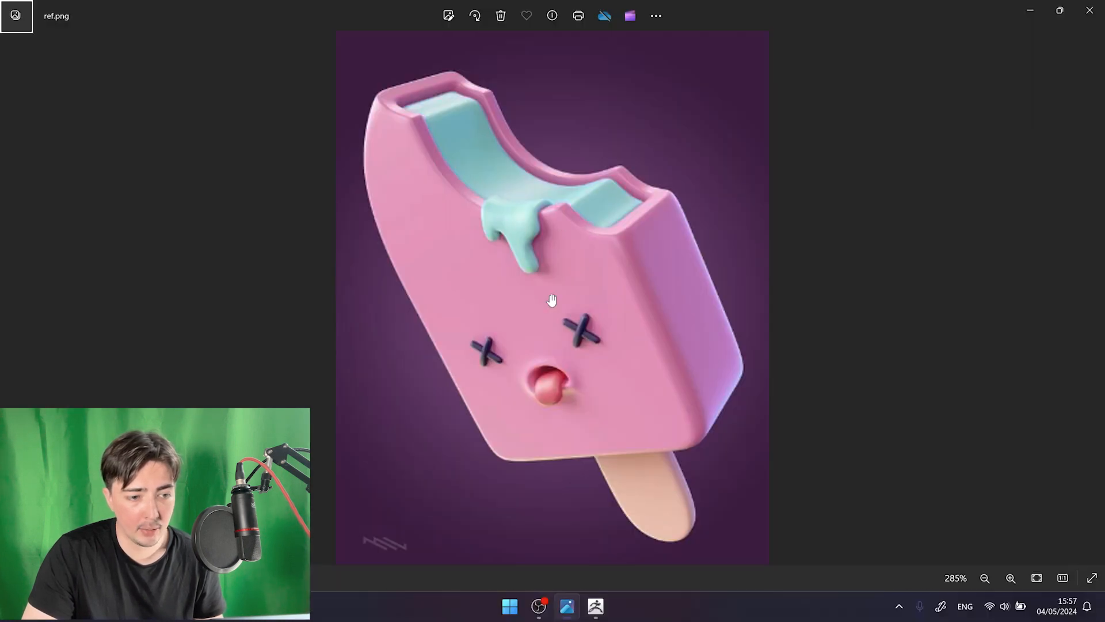
key("alt+Tab")
right_click_drag(489, 207, 380, 288)
- Select the popsicle body subtool and display its polyframe to examine the mesh around the bite
left_click(986, 137)
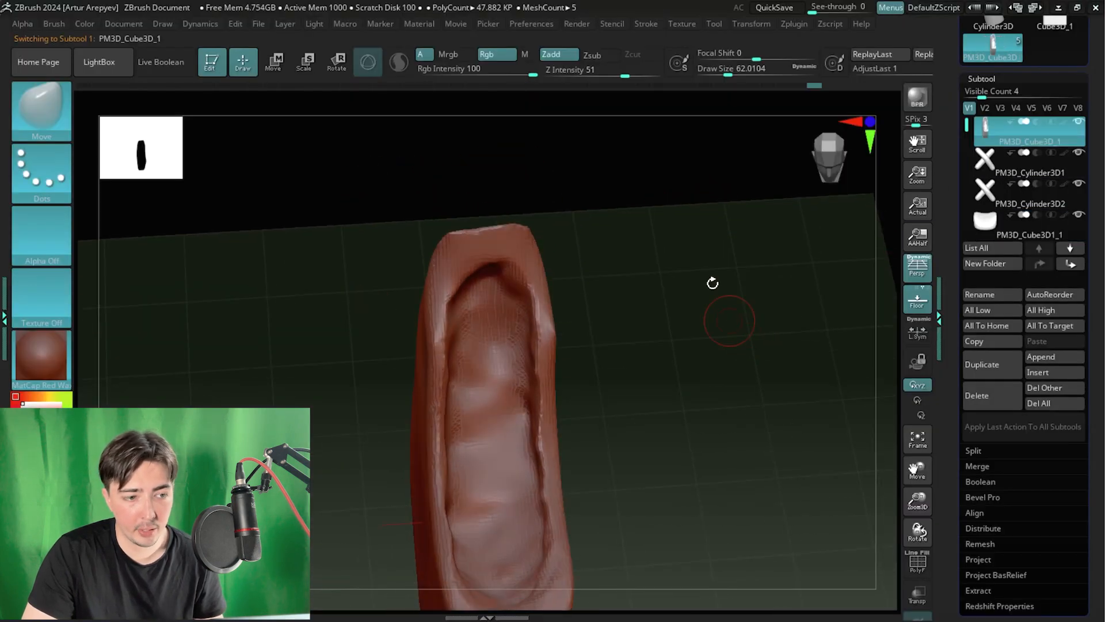
right_click_drag(712, 283, 908, 563)
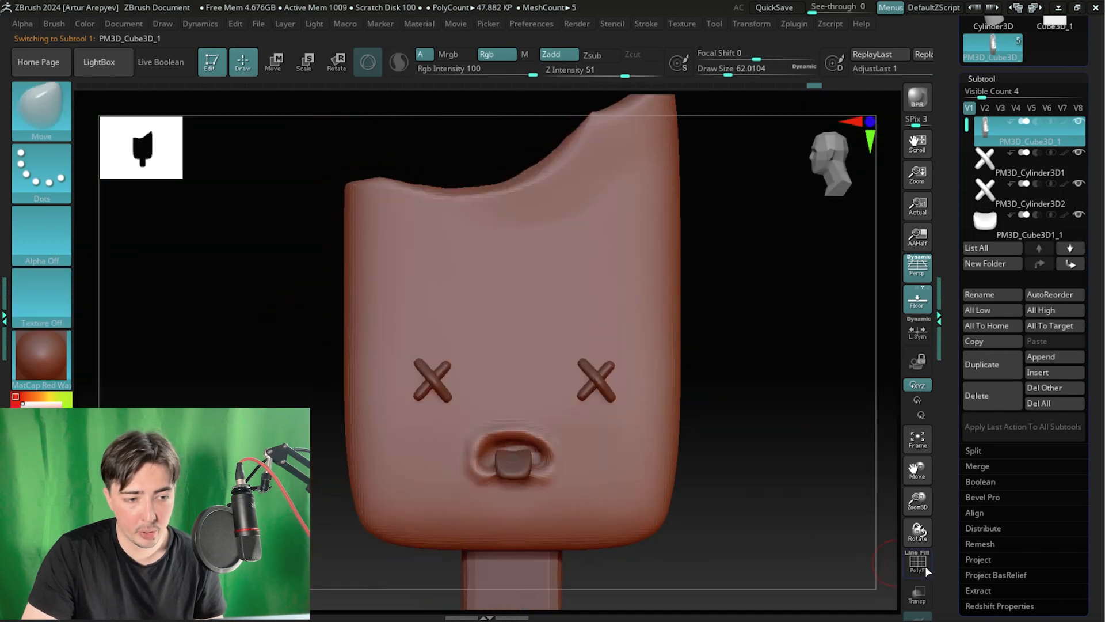
left_click(915, 563)
right_click_drag(711, 348, 775, 371)
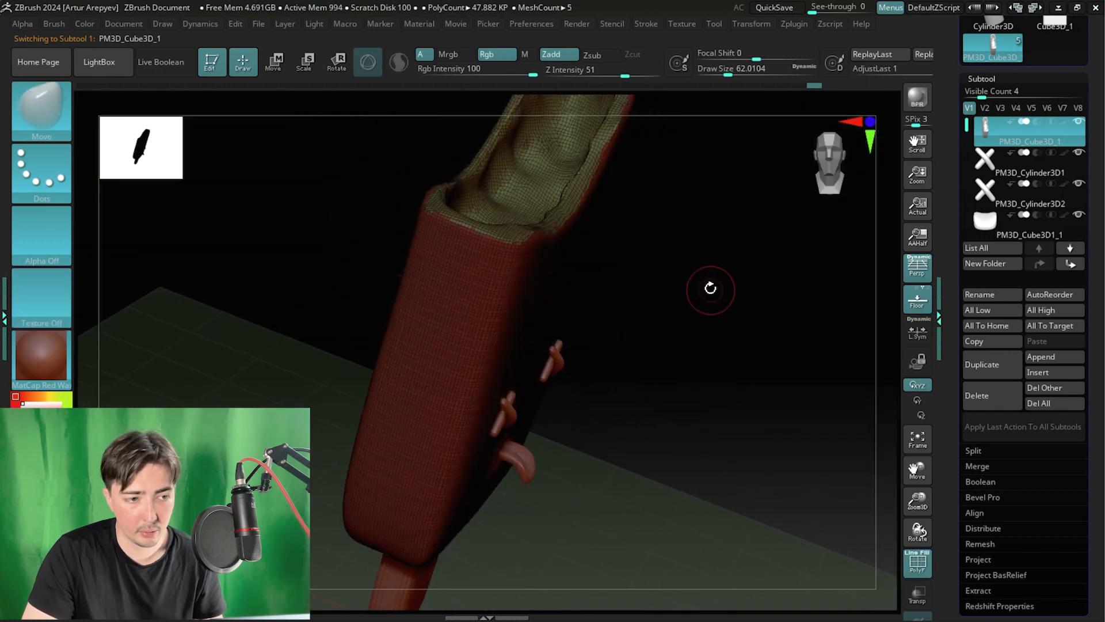
mouse_move(710, 288)
right_mouse_down("shift")
mouse_move(700, 267)
mouse_move(702, 380)
mouse_move(704, 367)
mouse_move(656, 378)
mouse_move(399, 308)
mouse_move(612, 322)
mouse_move(624, 245)
mouse_move(662, 239)
mouse_move(669, 353)
mouse_move(624, 365)
right_mouse_up("shift")
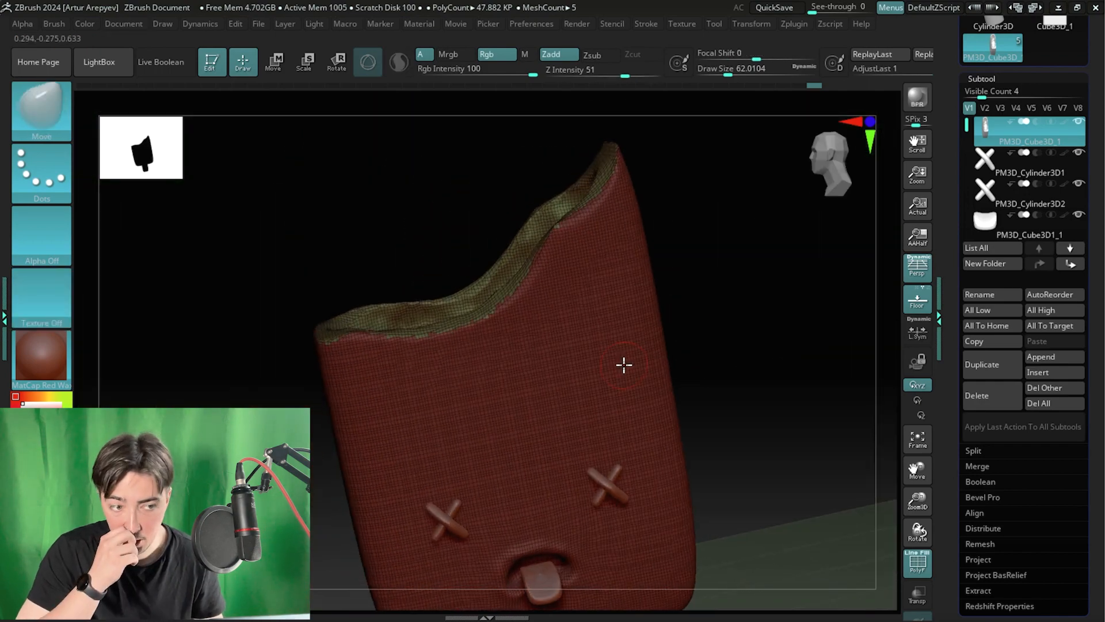
right_click_drag(802, 325, 833, 437)
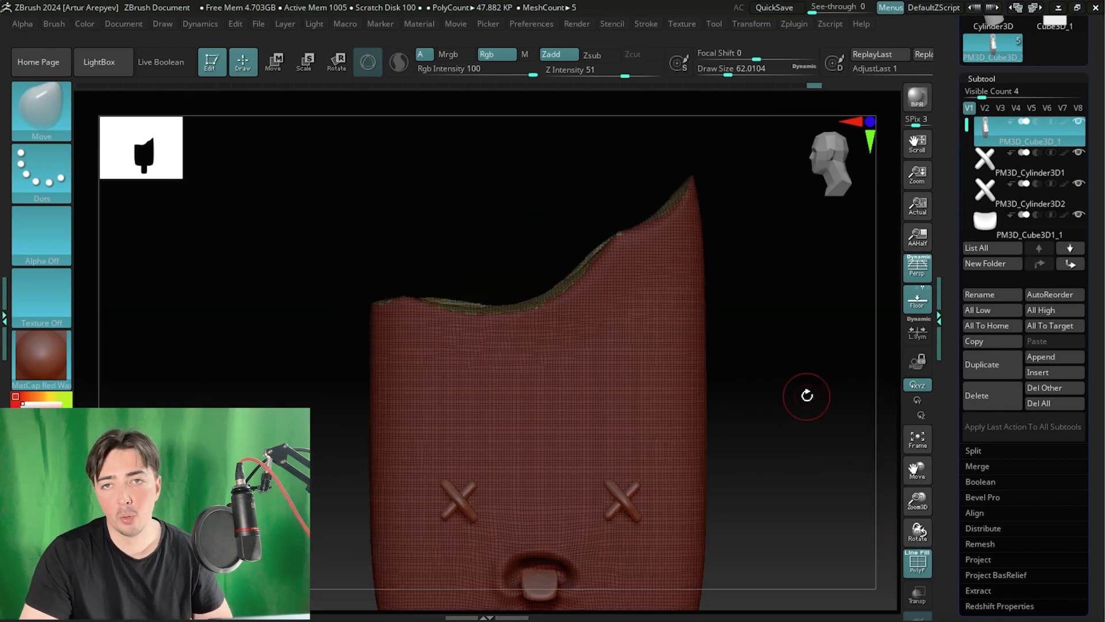
- Compare the popsicle body with the polyframe on and off, leaving the polyframe hidden
left_click(916, 567)
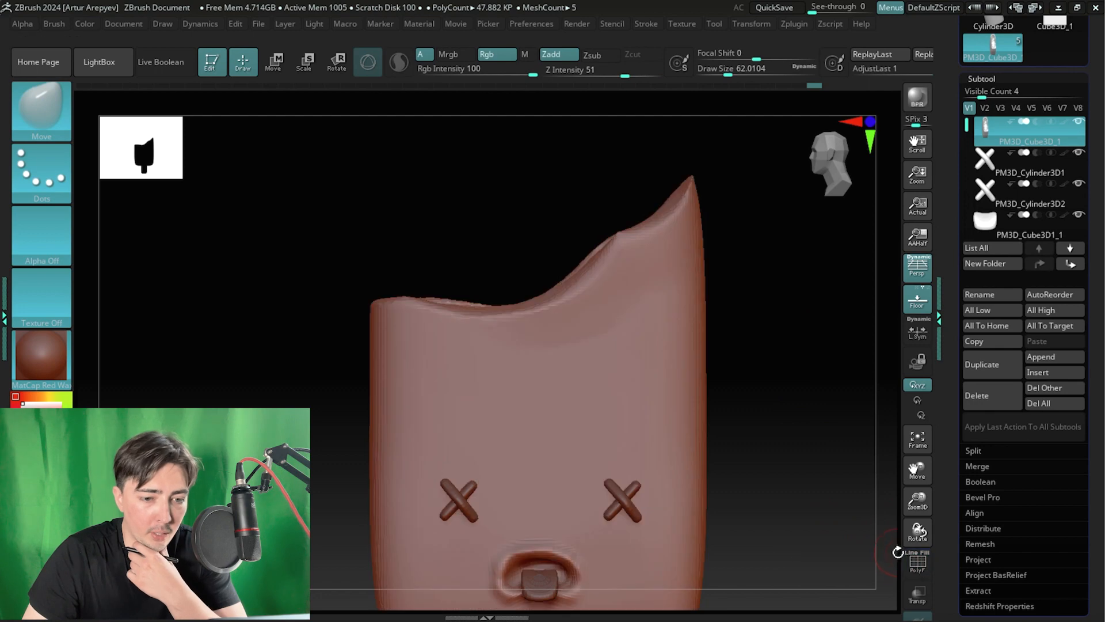
left_click(915, 564)
right_click_drag(773, 334, 783, 373)
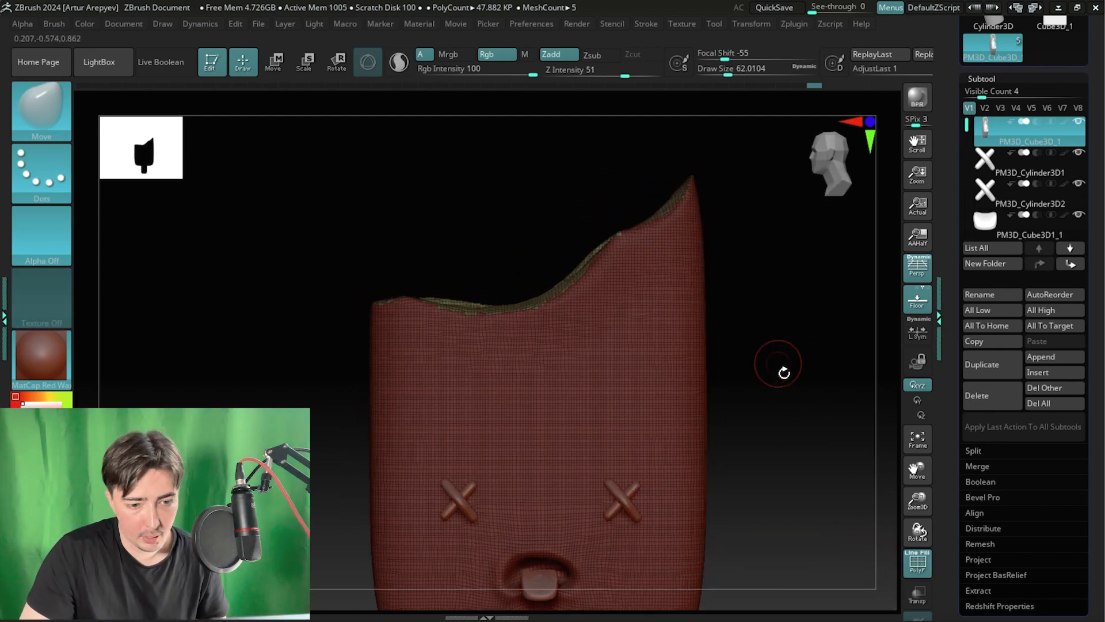
left_click(915, 564)
right_click_drag(755, 323, 838, 360)
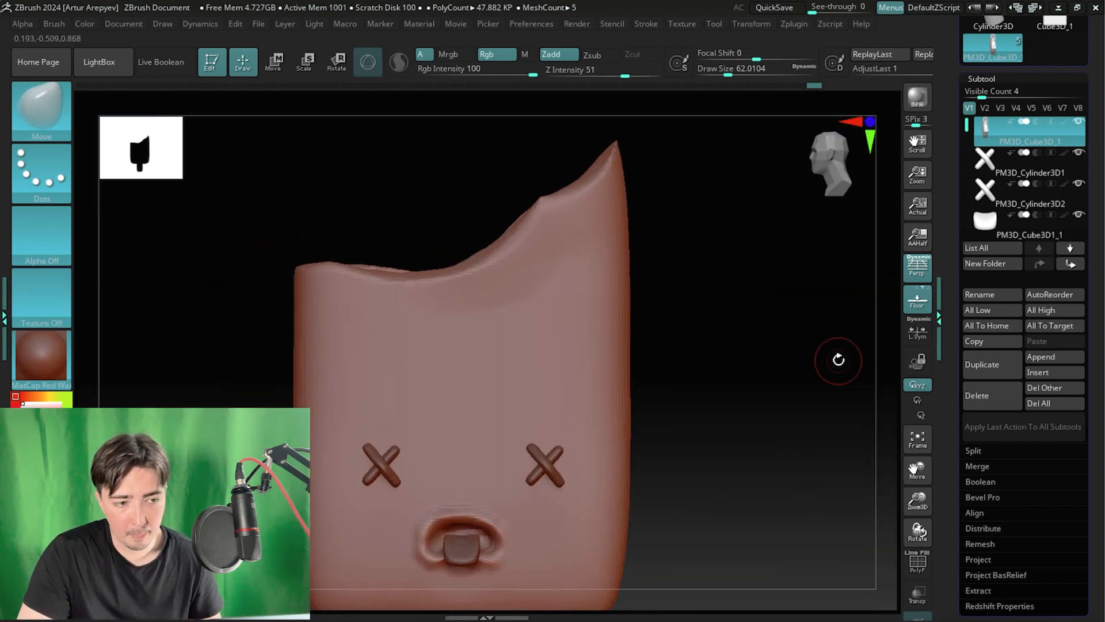
- Reapply DynaMesh to the popsicle body at resolution 128 and display the polyframe to inspect the bite's mesh
scroll(967, 460, "down", 5)
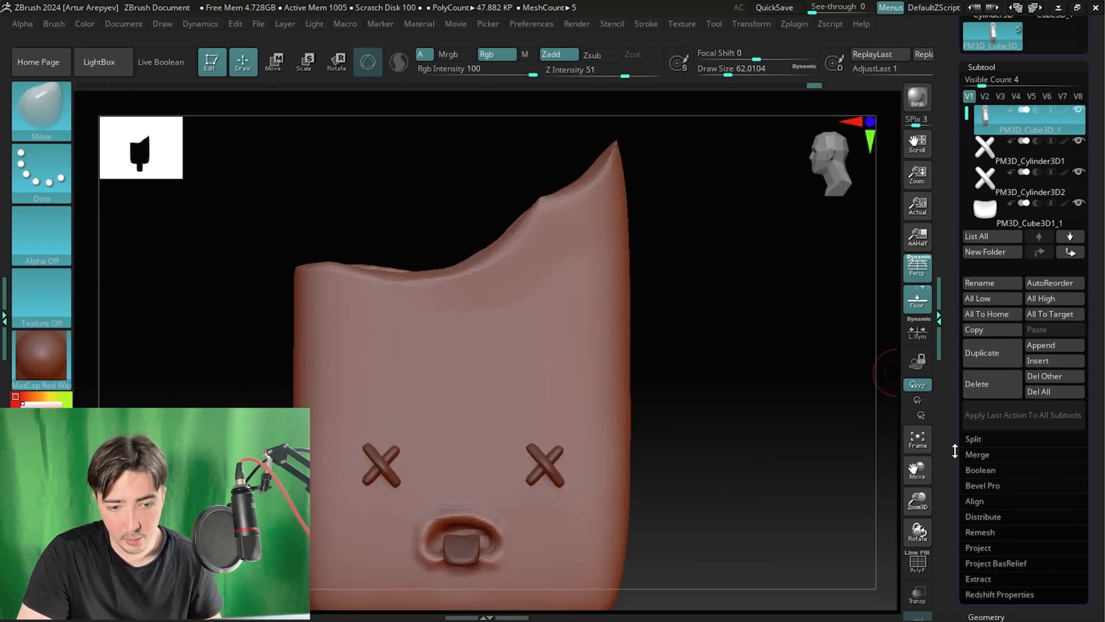
left_click(982, 459)
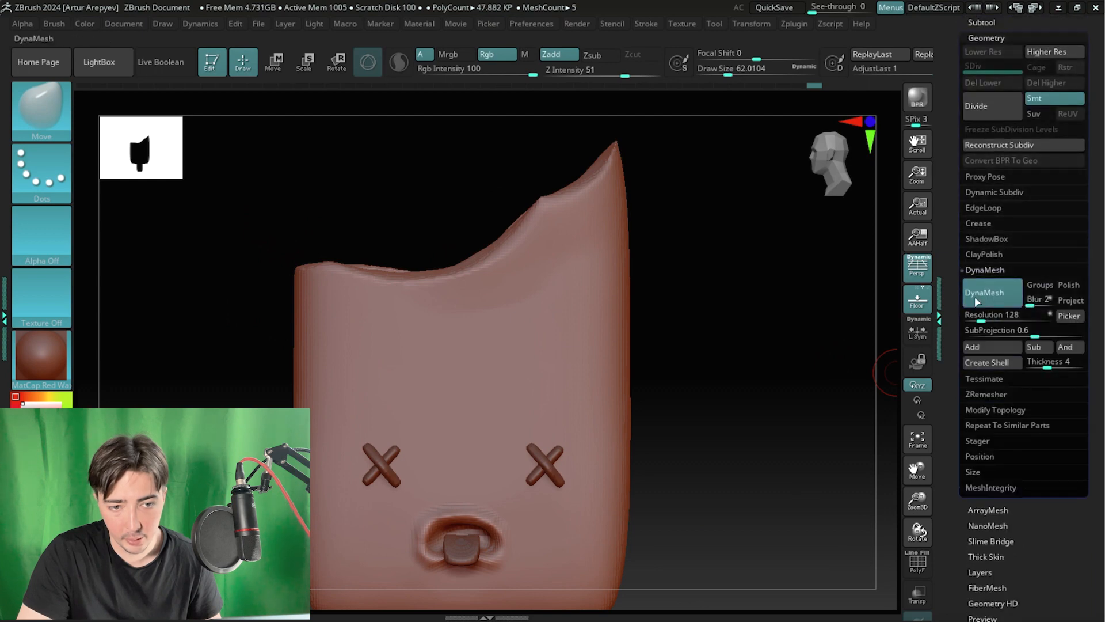
left_click(976, 300)
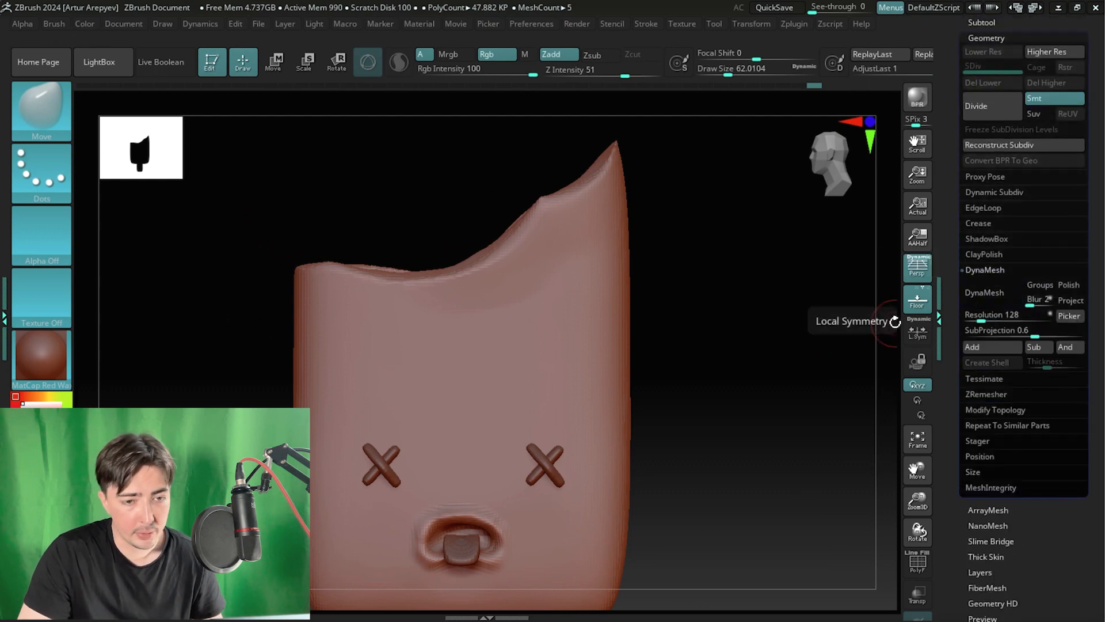
left_click(985, 293)
left_click_drag(859, 316, 893, 541)
left_click(917, 561)
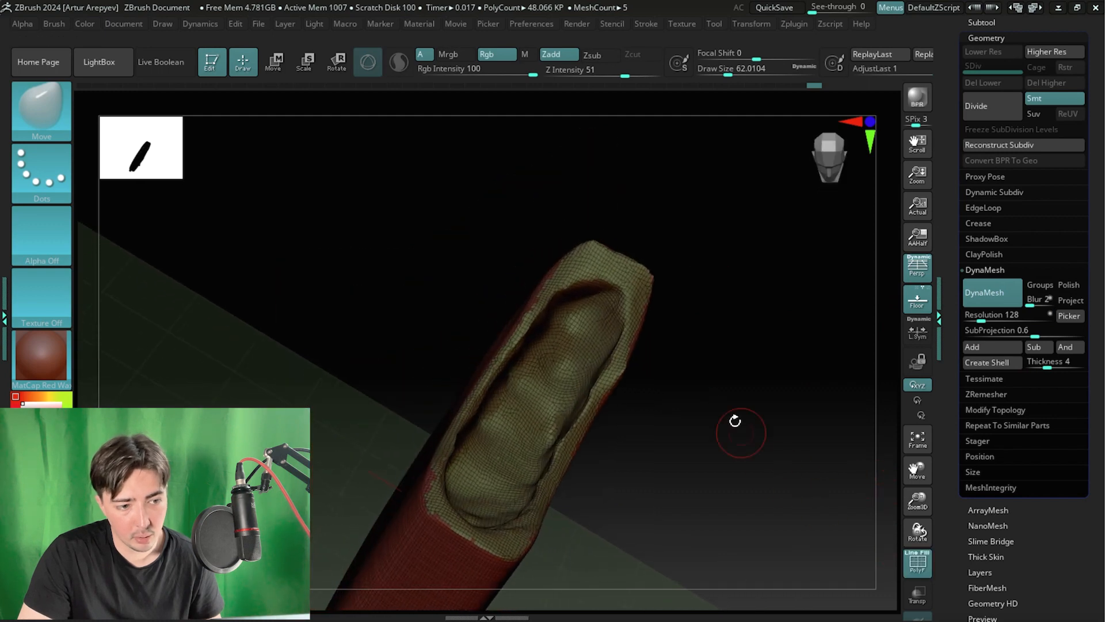
- Examine the bite's mesh up close, hide the polyframe and view the shaded cavity head-on
left_click_drag(735, 421, 724, 389, "alt")
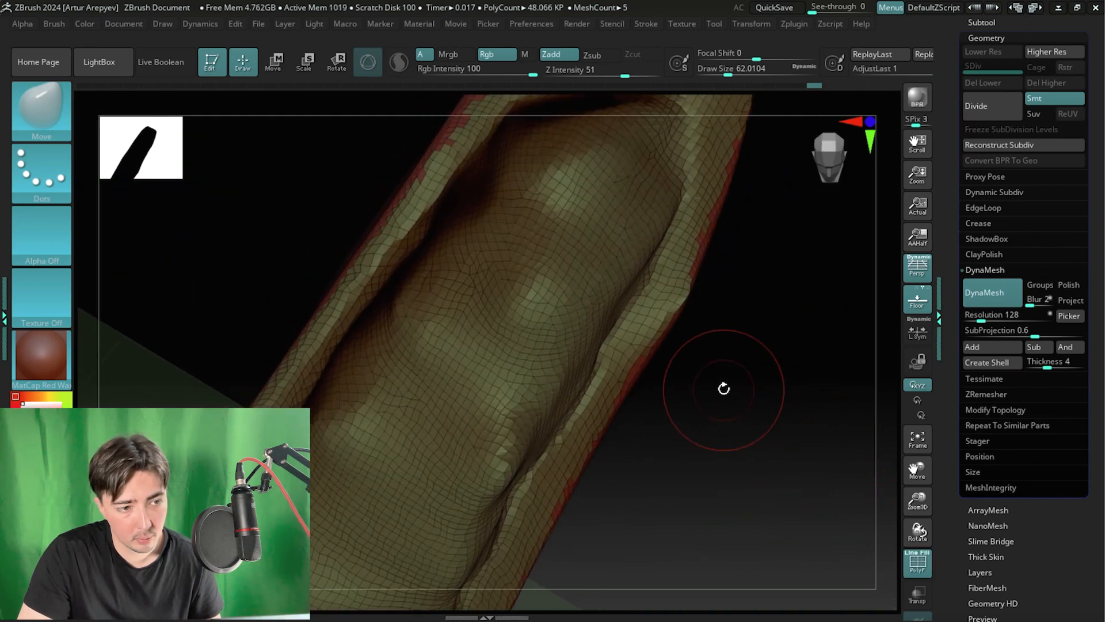
left_click(917, 561)
left_click_drag(881, 526, 538, 336)
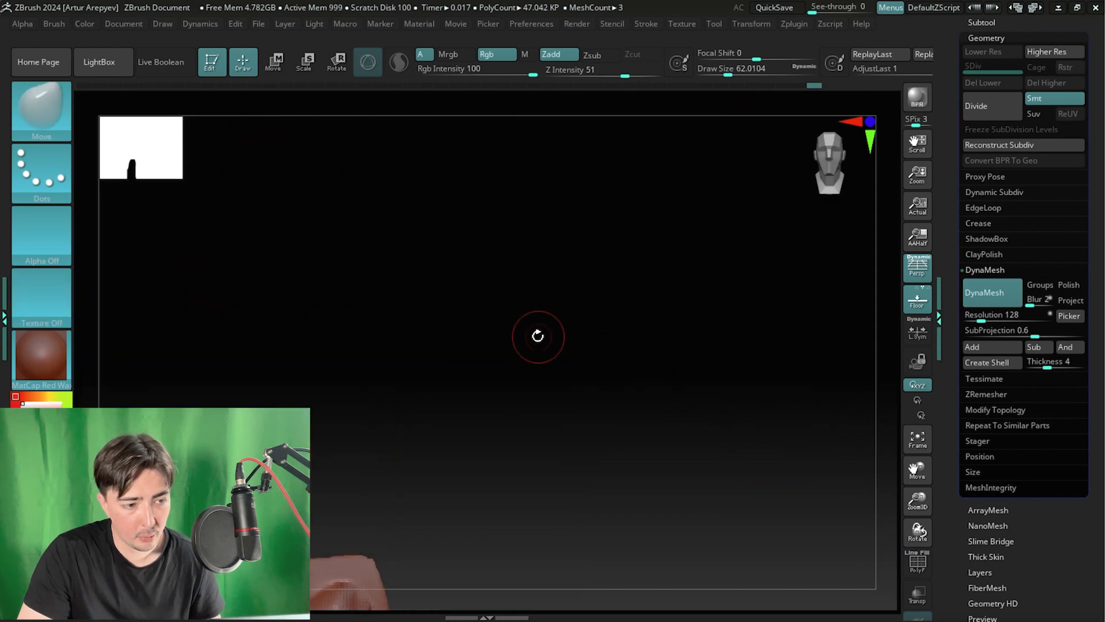
left_click_drag(568, 541, 599, 409, "alt")
left_click_drag(600, 408, 634, 179, "alt")
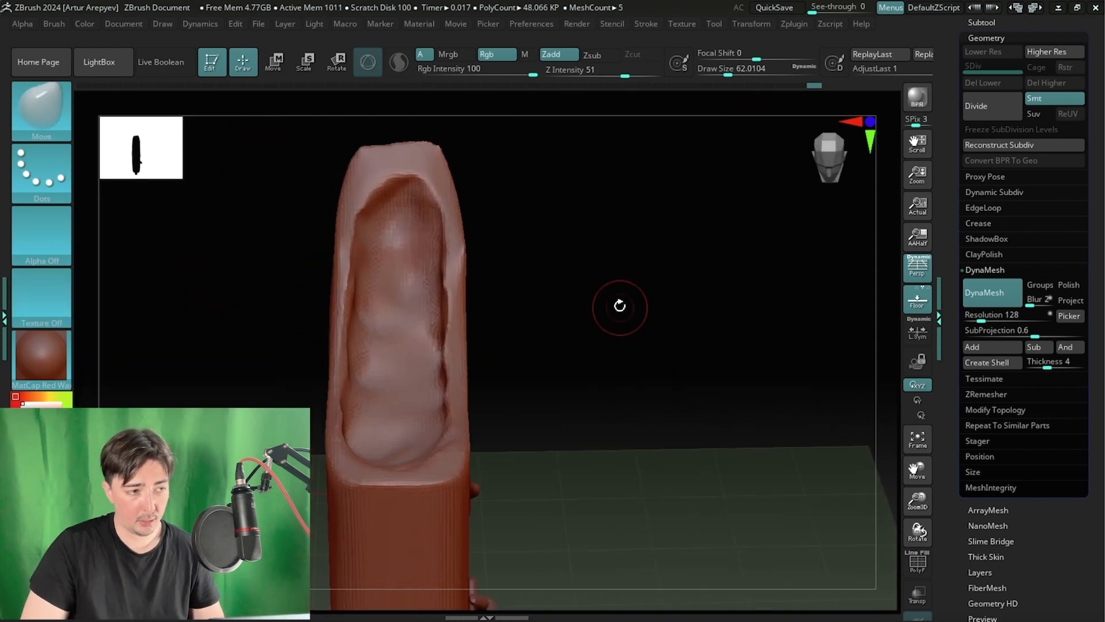
- Choose the Flatten brush, set its Z Intensity to 43 and flatten the bumps inside the bite cavity
left_click(43, 122)
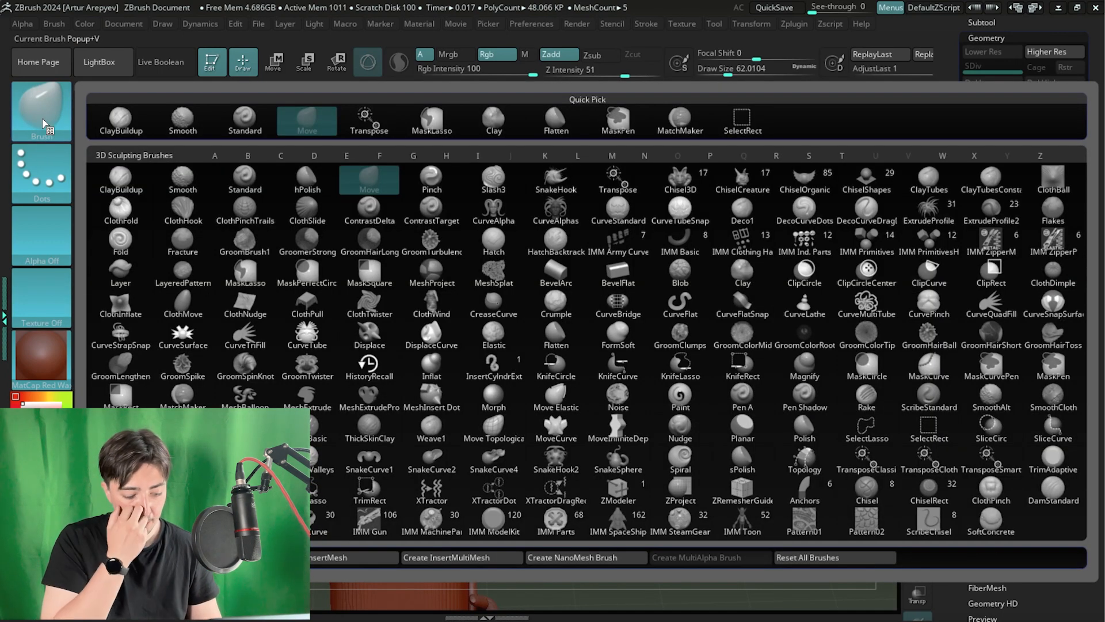
key("f")
left_click(541, 333)
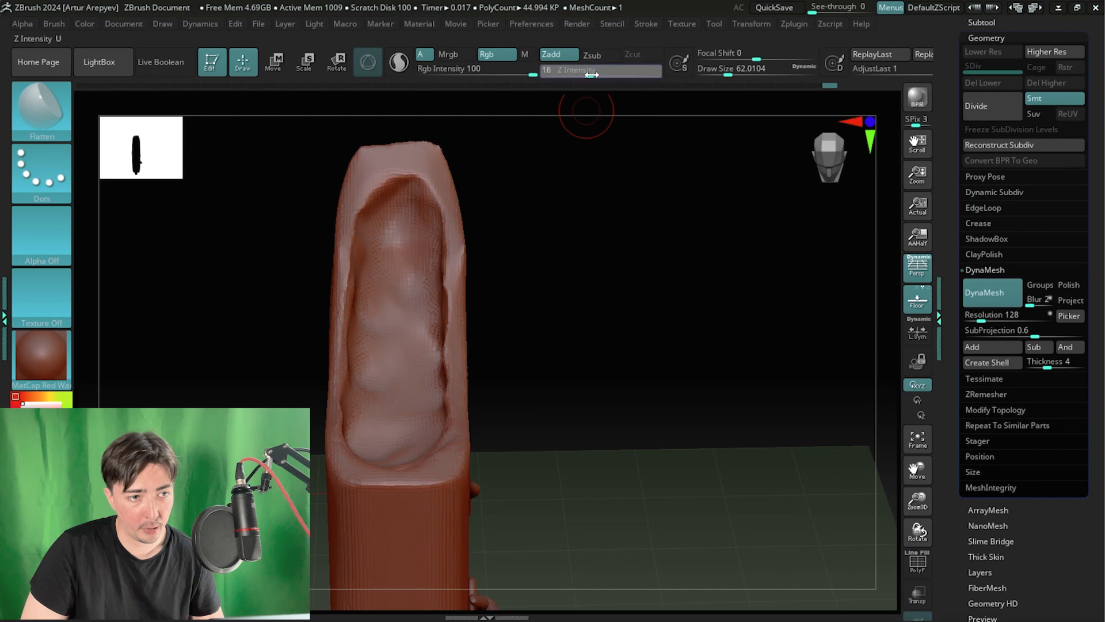
left_click_drag(586, 72, 618, 74)
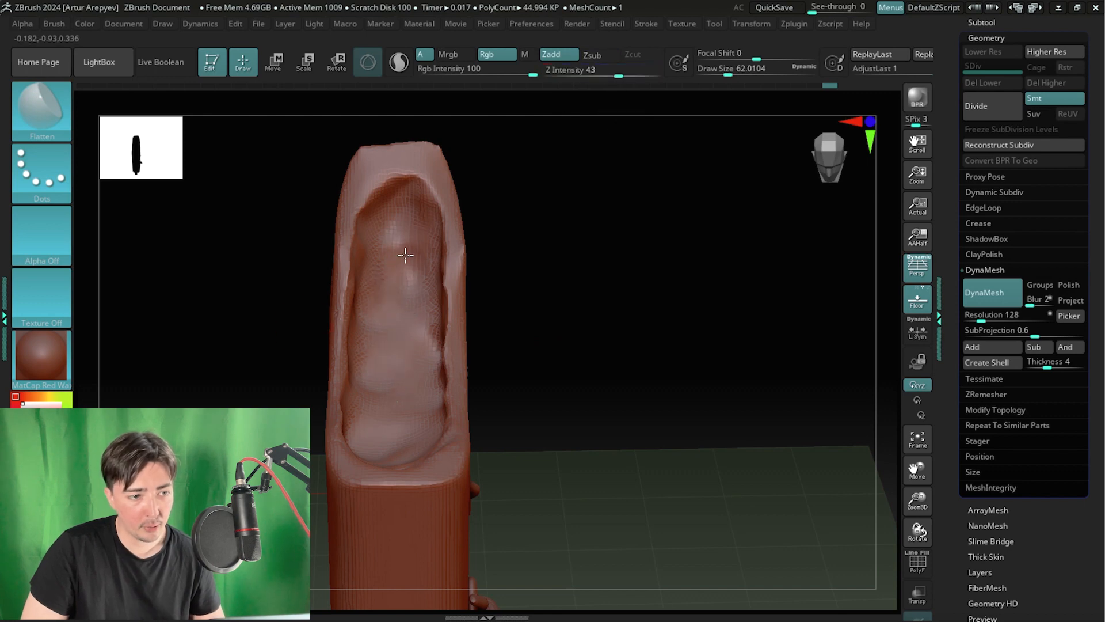
mouse_move(658, 307)
left_mouse_down()
mouse_move(646, 197)
mouse_move(374, 300)
left_mouse_up()
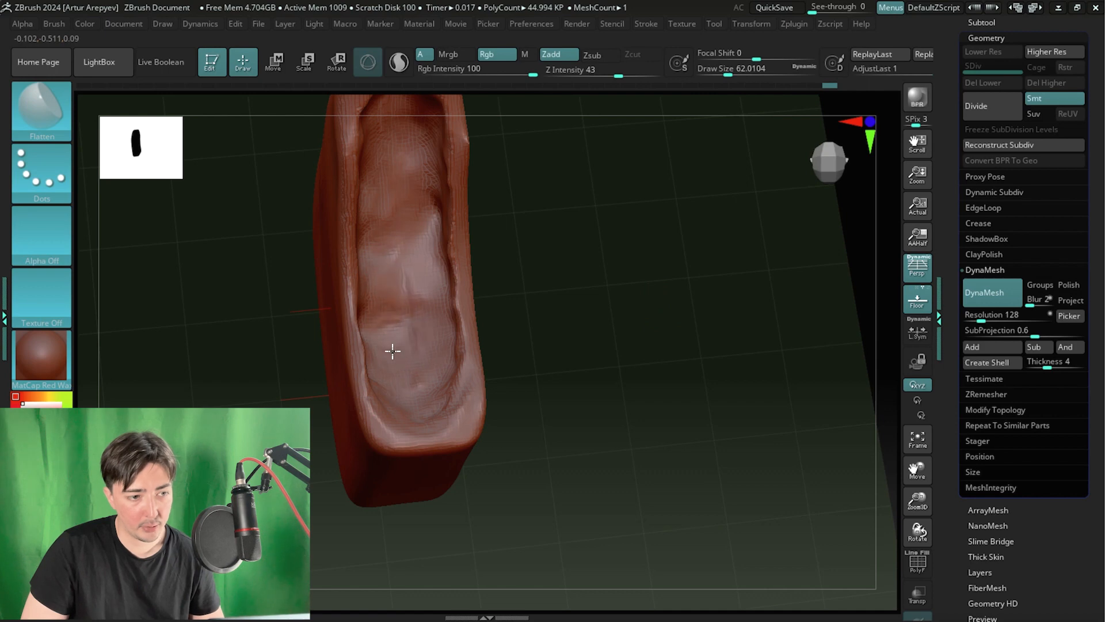
- Set the Flatten brush to Z Intensity 100 with the FreeHand stroke and even out the lower part of the bite cavity
left_click_drag(619, 68, 658, 74)
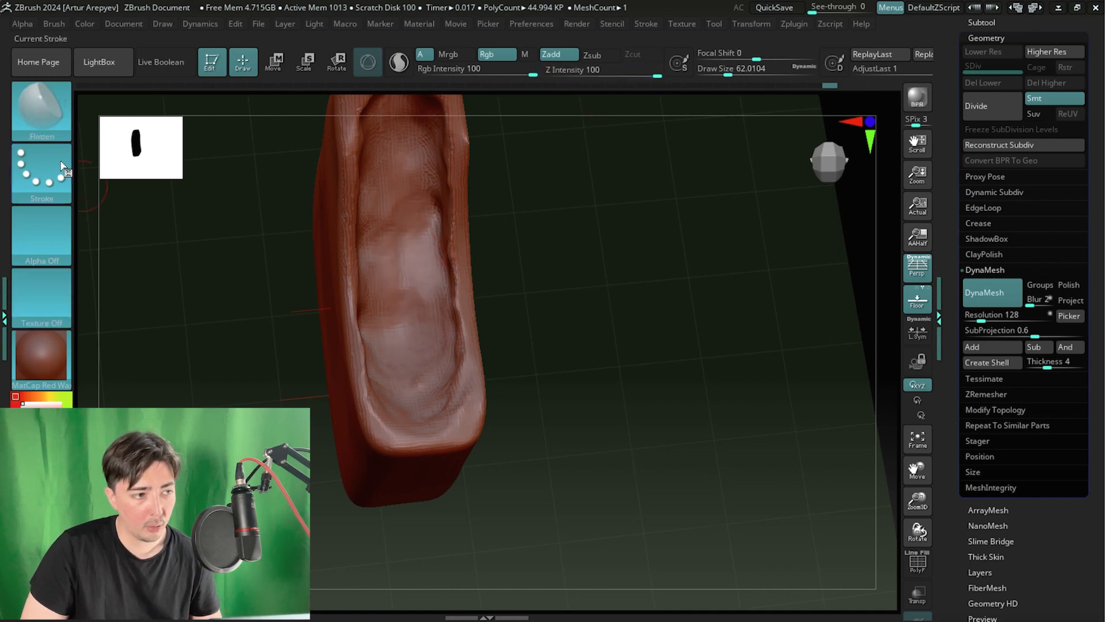
left_click(47, 188)
left_click(35, 178)
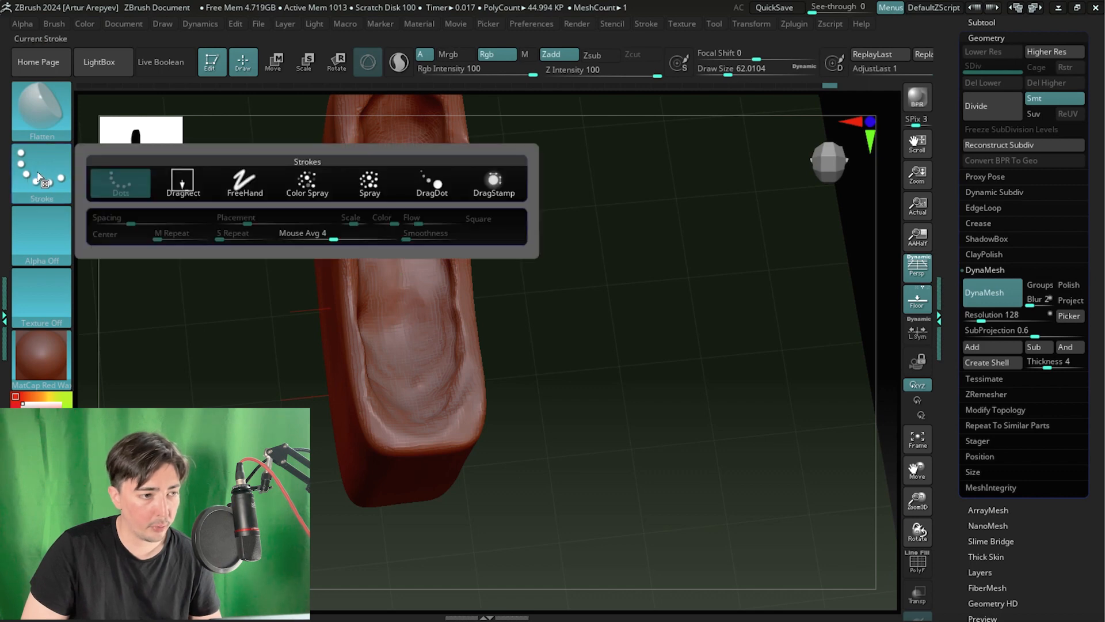
left_click(245, 183)
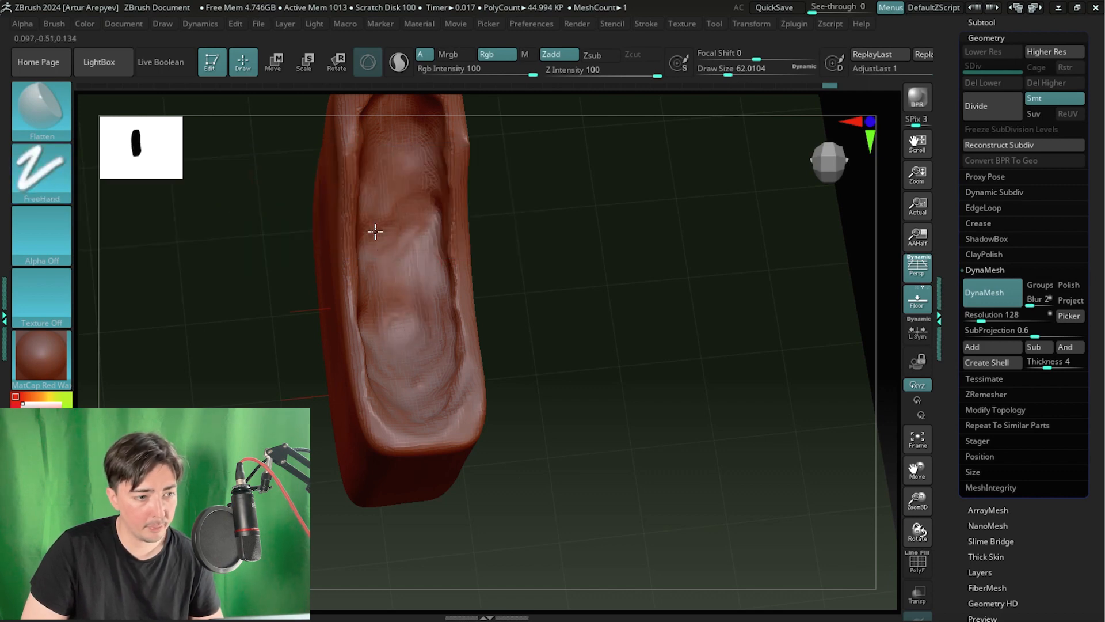
key("shift")
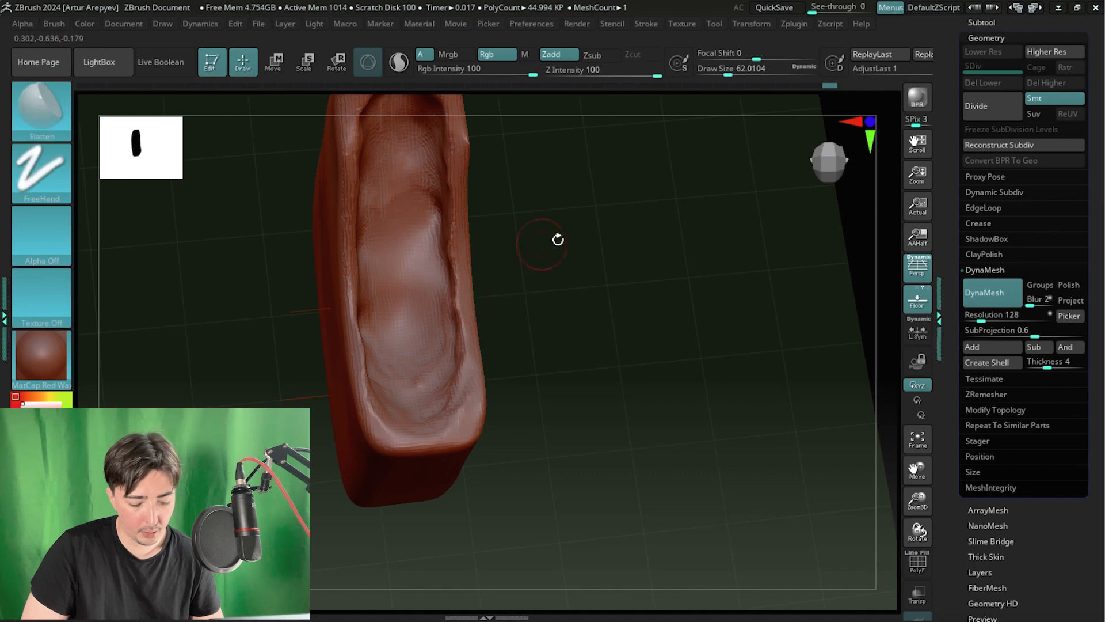
- Flatten and smooth the upper end of the bite cavity and its adjoining inner wall
mouse_move(618, 234)
left_mouse_down()
mouse_move(616, 244)
mouse_move(385, 233)
left_mouse_up()
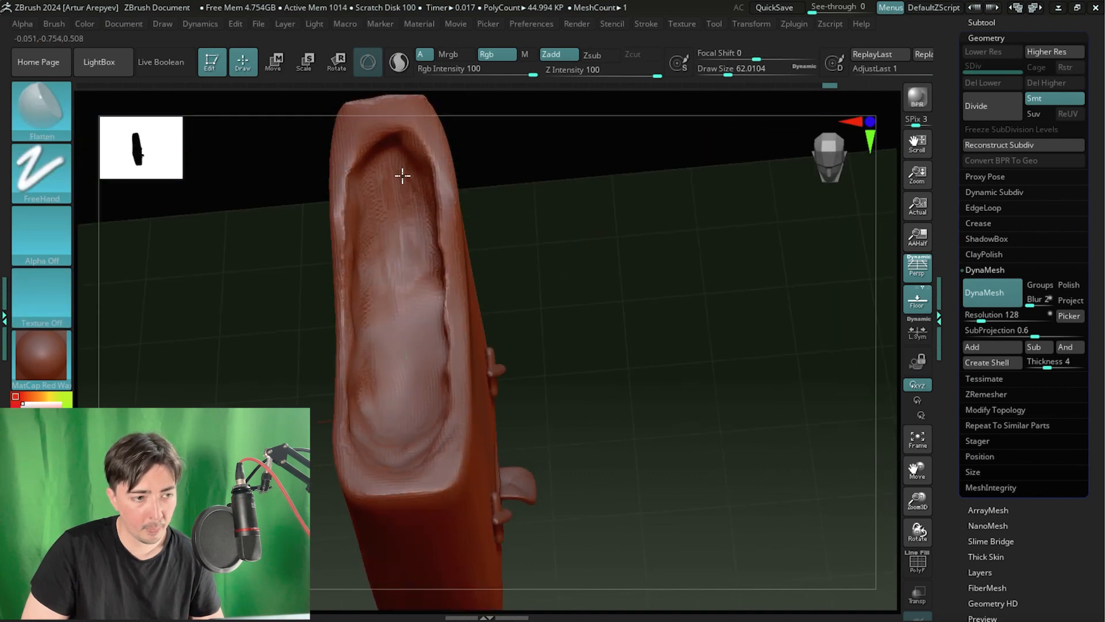
key("shift")
left_click_drag(572, 220, 645, 151)
mouse_move(447, 170)
left_mouse_down()
mouse_move(459, 227)
mouse_move(460, 185)
left_mouse_up()
key("shift")
left_click_drag(575, 220, 525, 233)
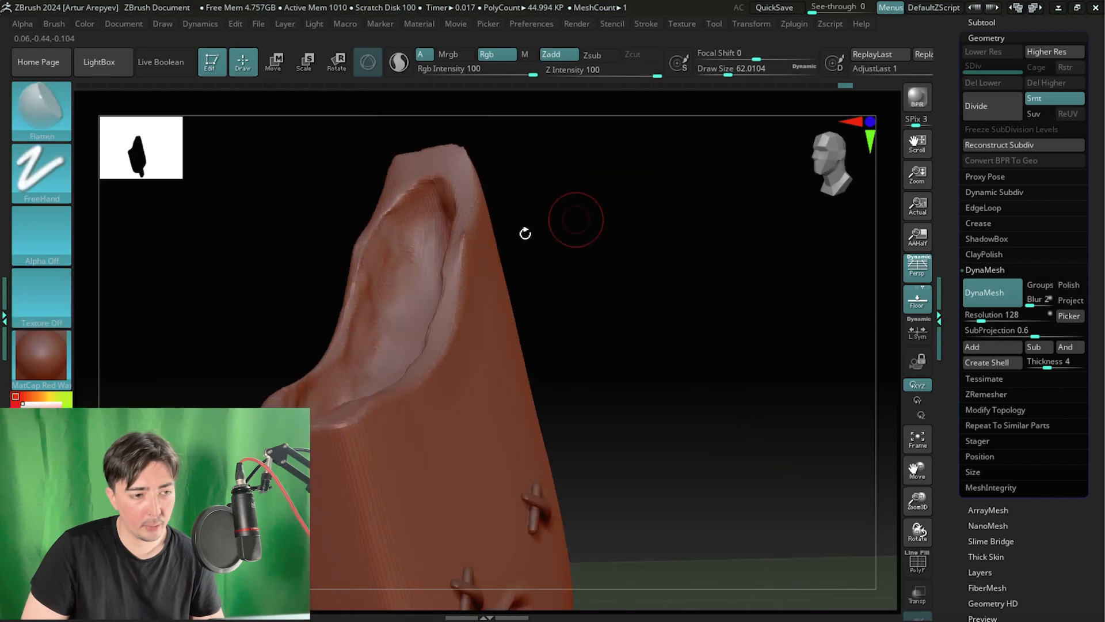
- Flatten and smooth the outer edge and middle of the bite cavity, working from several angles
key("shift")
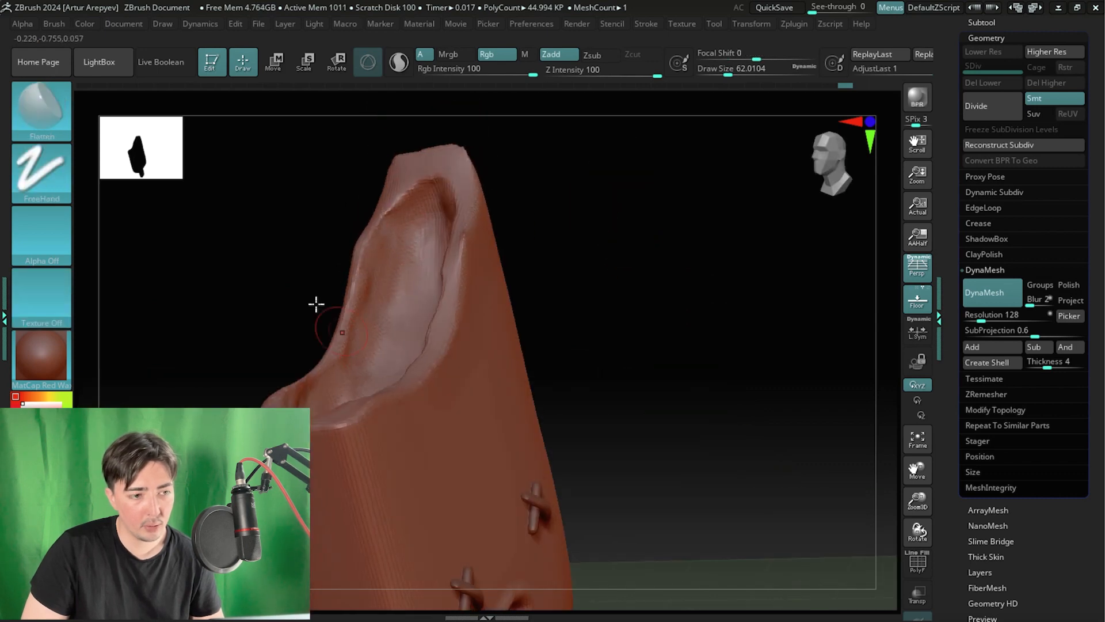
mouse_move(316, 306)
left_mouse_down()
mouse_move(332, 225)
mouse_move(374, 371)
left_mouse_up()
key("shift")
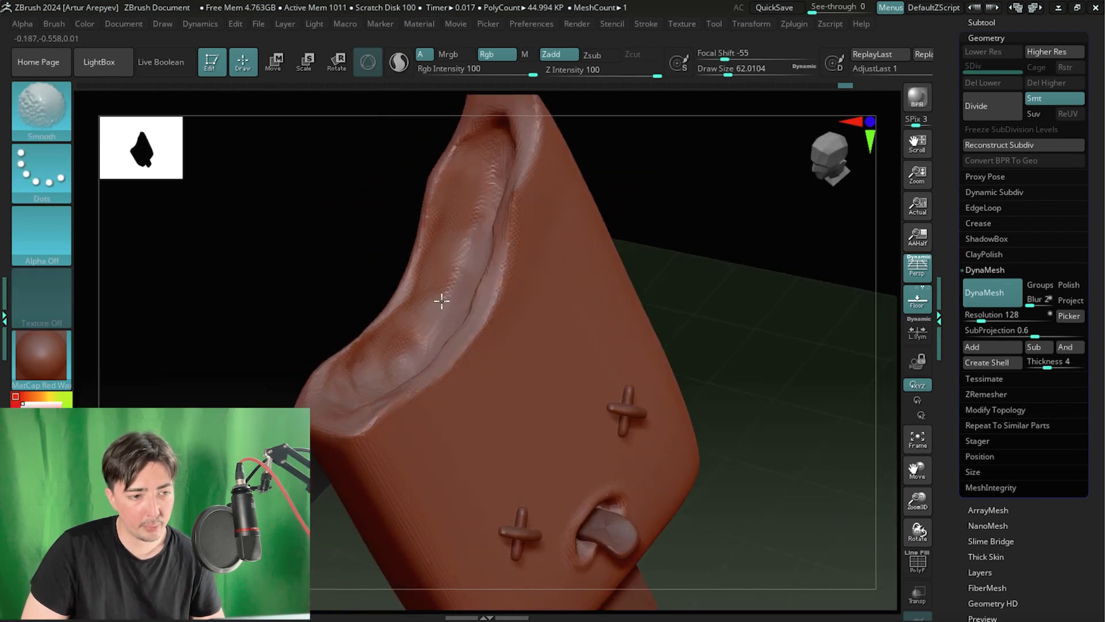
left_click_drag(310, 240, 377, 277)
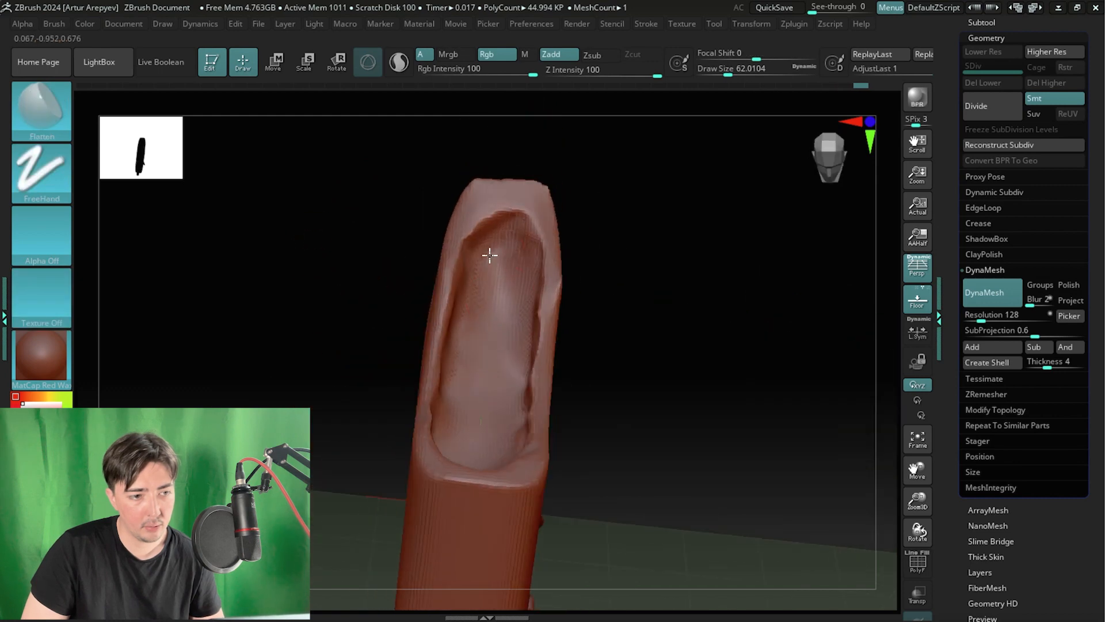
key("shift")
left_click_drag(661, 284, 636, 317)
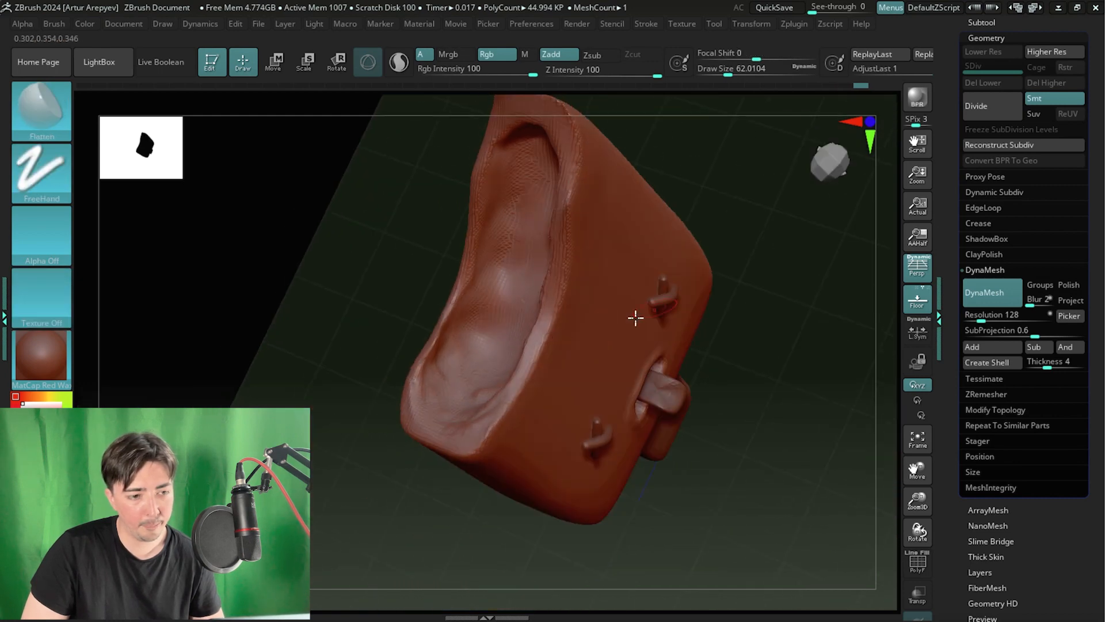
- Flatten and smooth the low end of the bite cavity and the transition into its long side wall
mouse_move(440, 227)
left_mouse_down()
mouse_move(415, 192)
mouse_move(447, 345)
left_mouse_up()
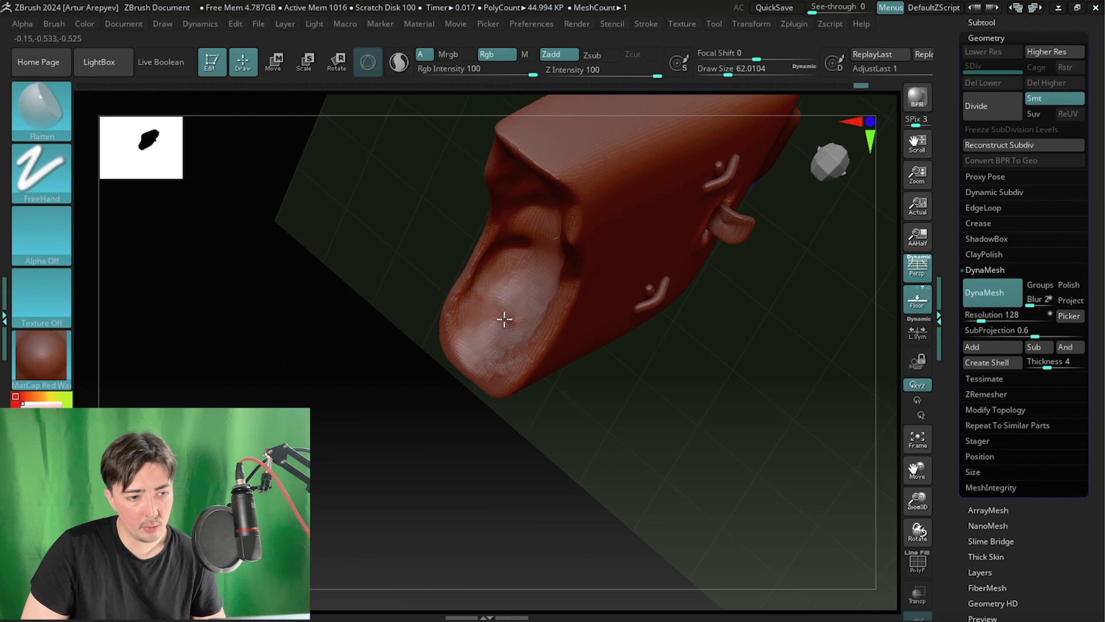
left_click_drag(471, 297, 521, 274, "shift")
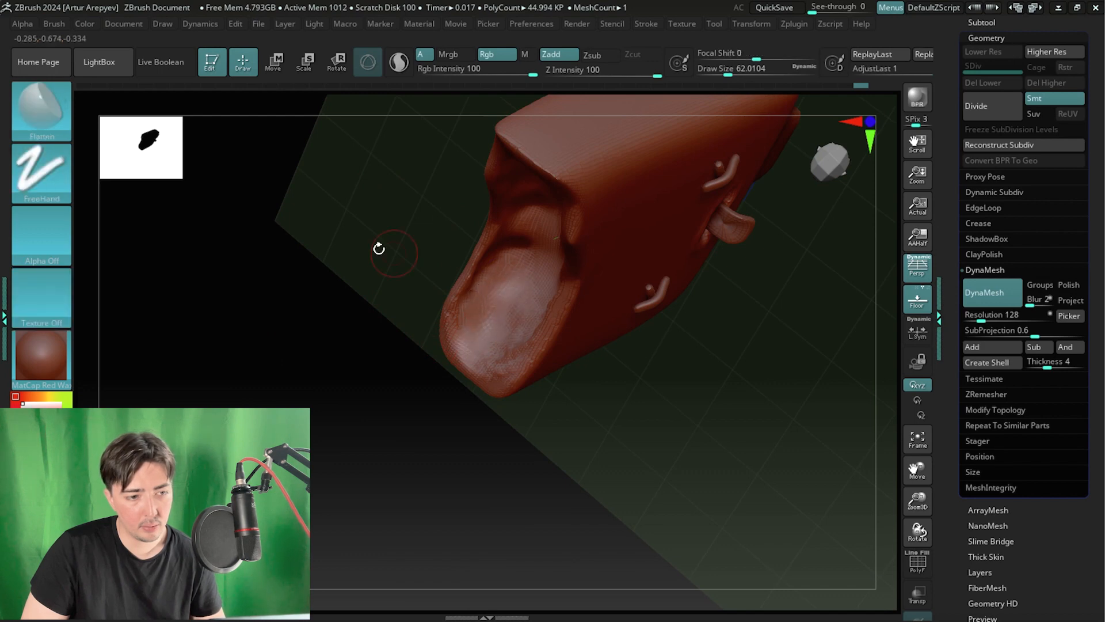
mouse_move(378, 247)
left_mouse_down()
mouse_move(513, 356)
mouse_move(577, 287)
left_mouse_up()
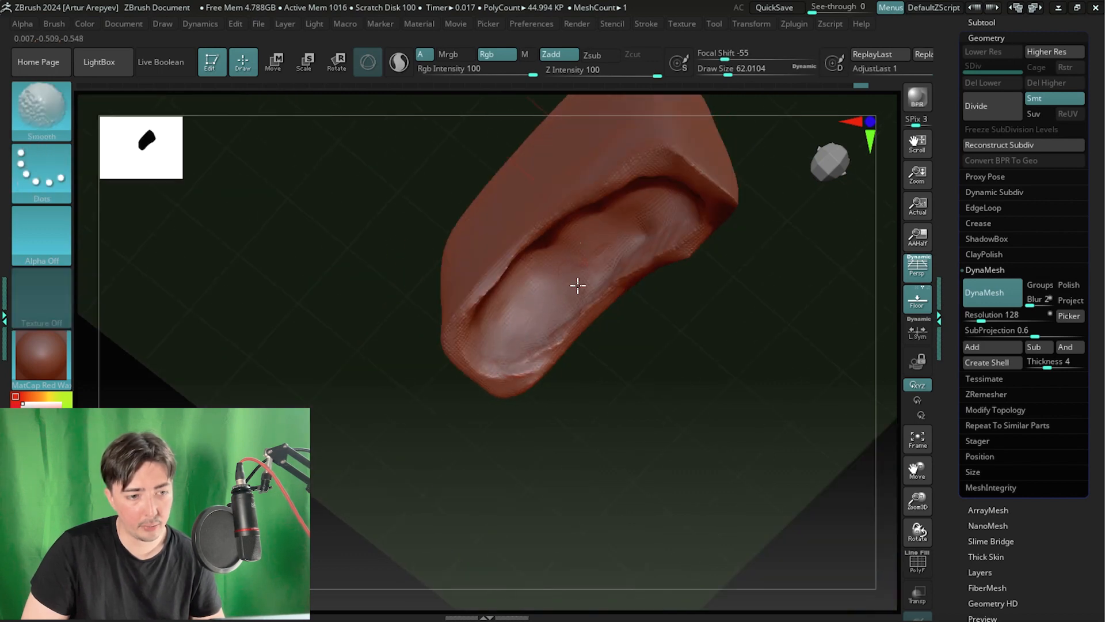
left_click_drag(661, 370, 646, 358)
left_click_drag(477, 328, 553, 301)
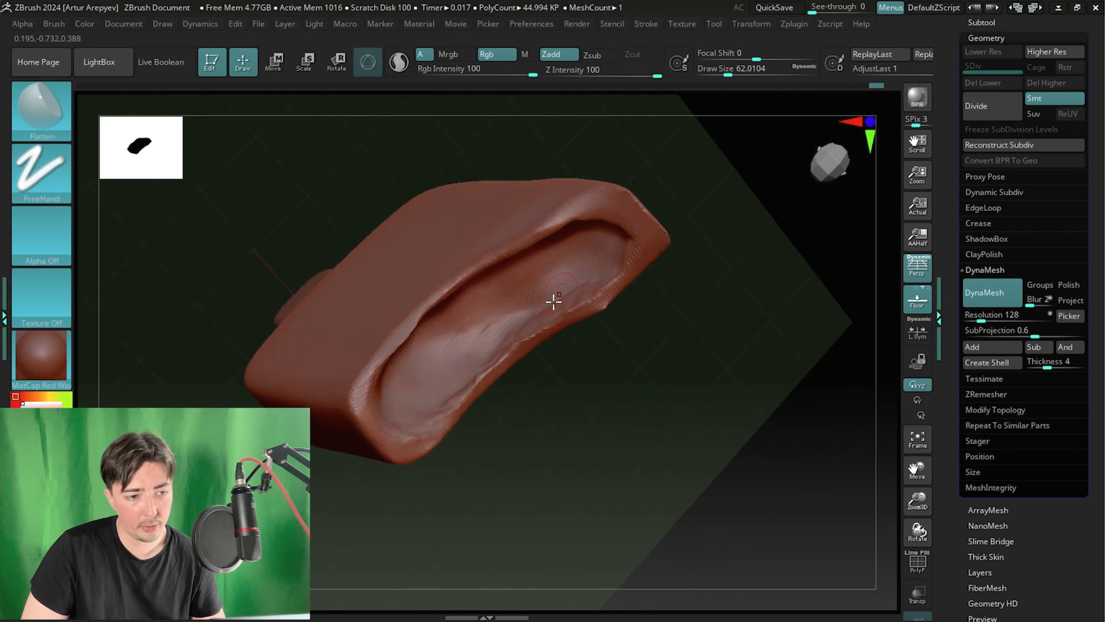
left_click_drag(491, 337, 534, 286, "shift")
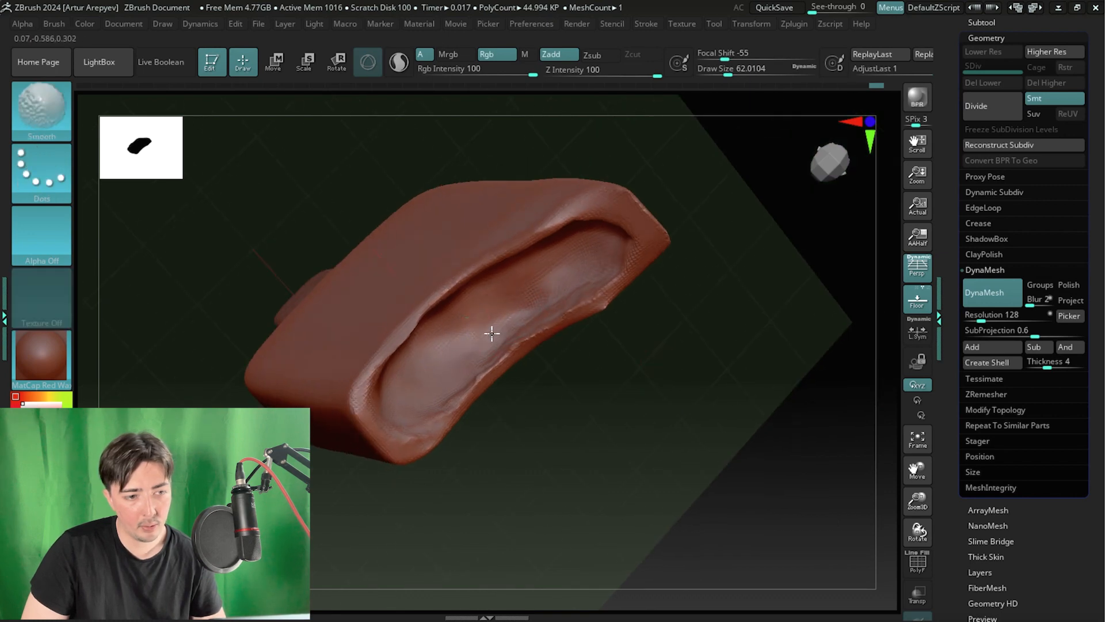
left_click_drag(549, 365, 570, 301)
- Flatten the back rim of the bite along its length
mouse_move(664, 171)
left_mouse_down("shift")
mouse_move(556, 182)
mouse_move(481, 249)
mouse_move(504, 252)
mouse_move(462, 221)
left_mouse_up("shift")
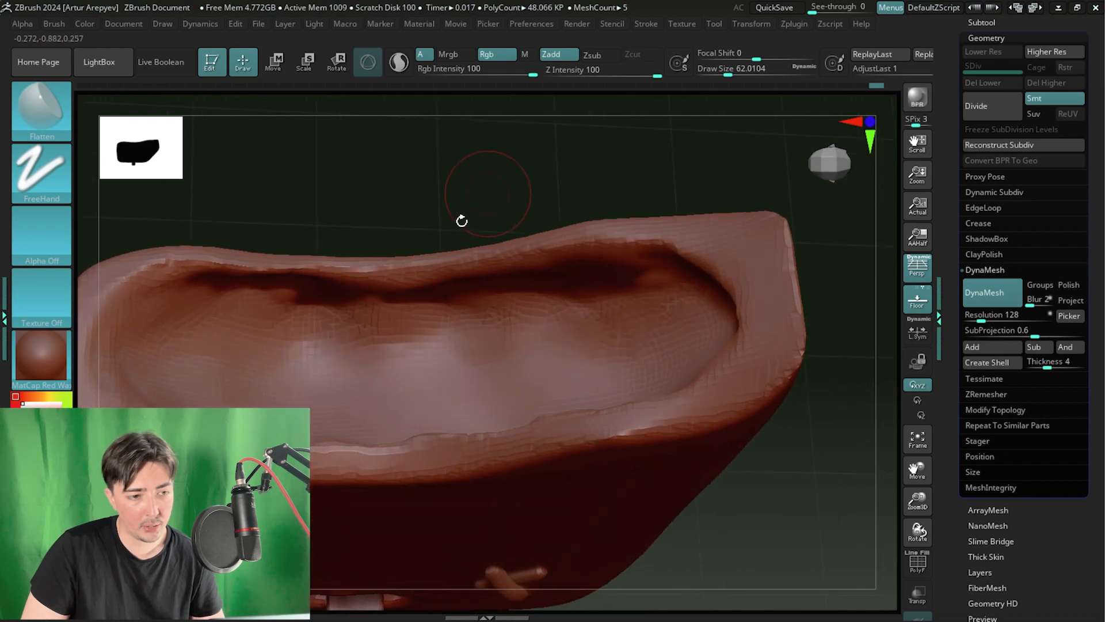
left_click_drag(429, 259, 328, 265)
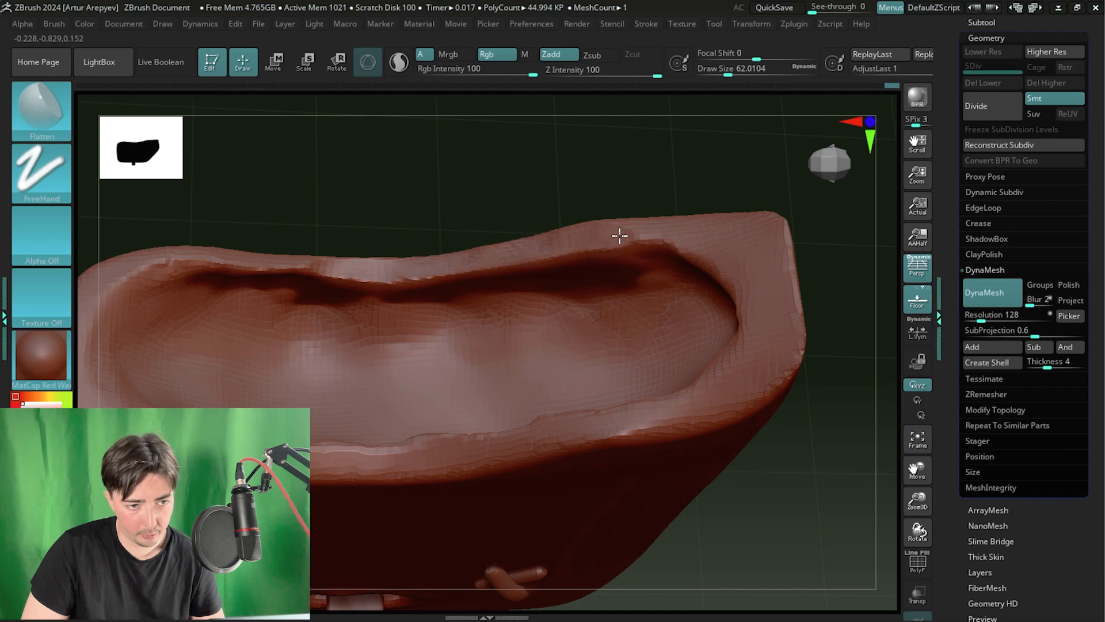
mouse_move(483, 224)
left_mouse_down()
mouse_move(580, 192)
mouse_move(439, 286)
mouse_move(350, 284)
left_mouse_up()
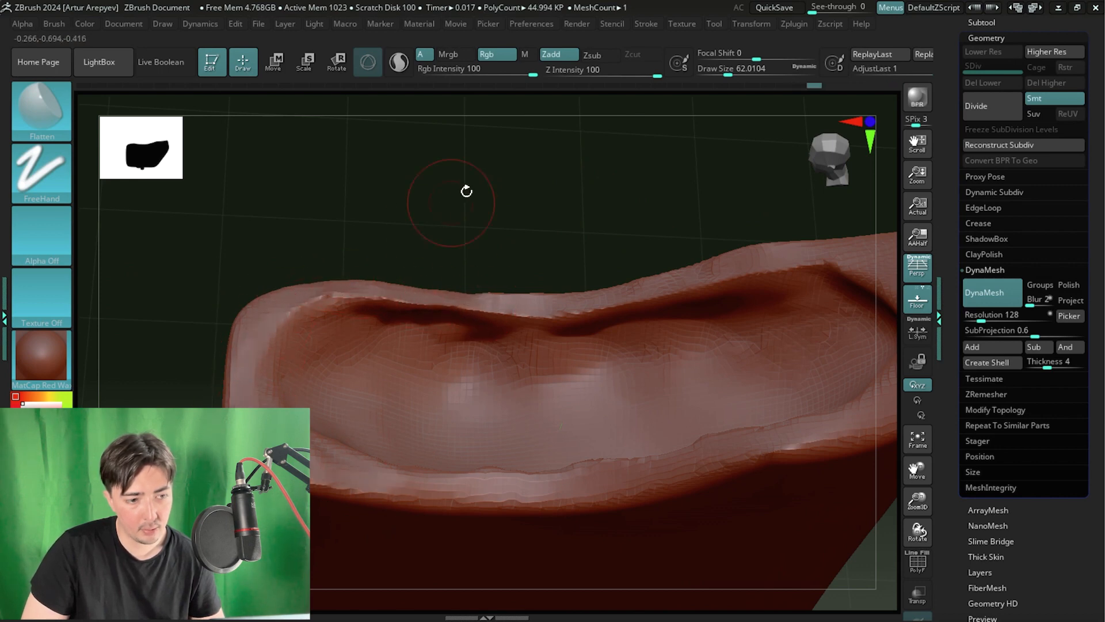
- Flatten the front rim of the bite and the rim around its high end
left_click_drag(466, 191, 425, 300)
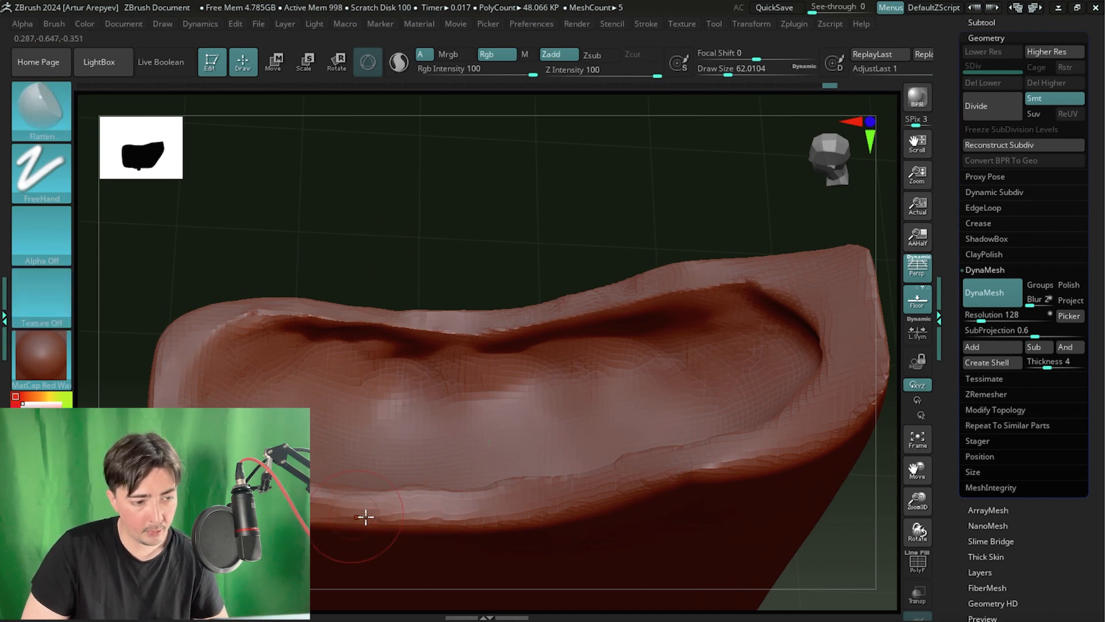
left_click_drag(331, 498, 397, 487)
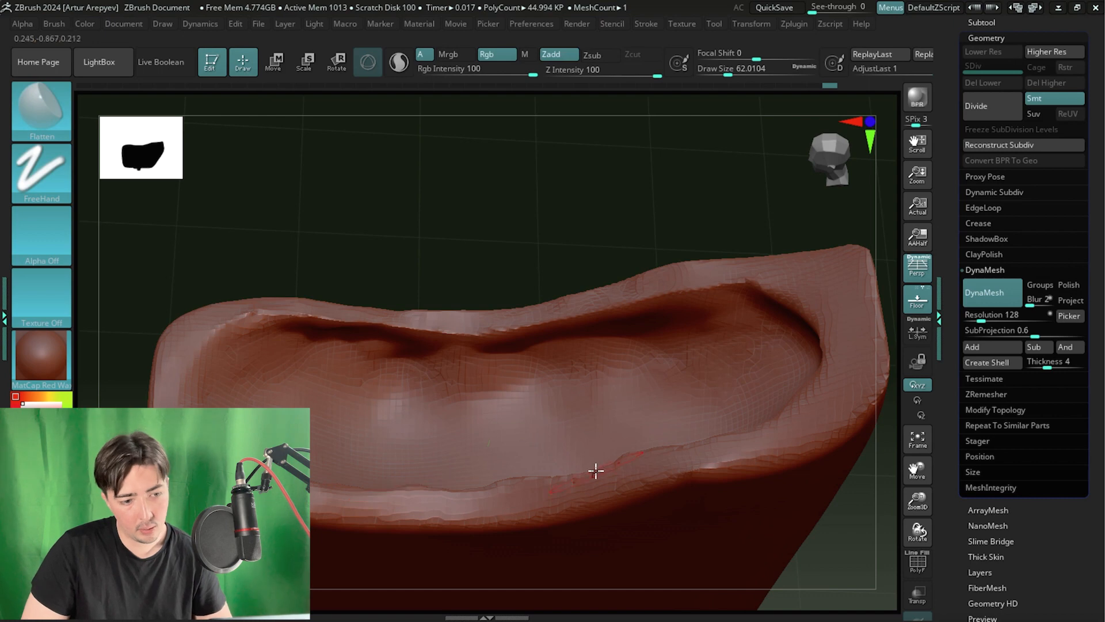
left_click_drag(563, 254, 544, 320)
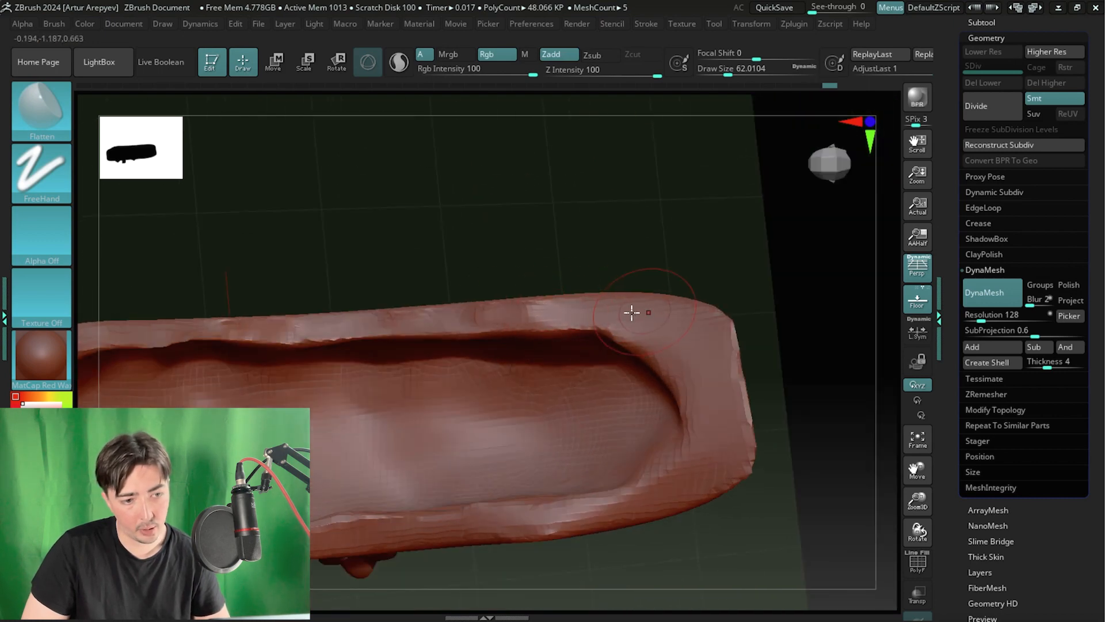
- Flatten the cavity floor and inner wall at the bite's low end, viewed from above
left_click_drag(647, 234, 670, 221, "alt")
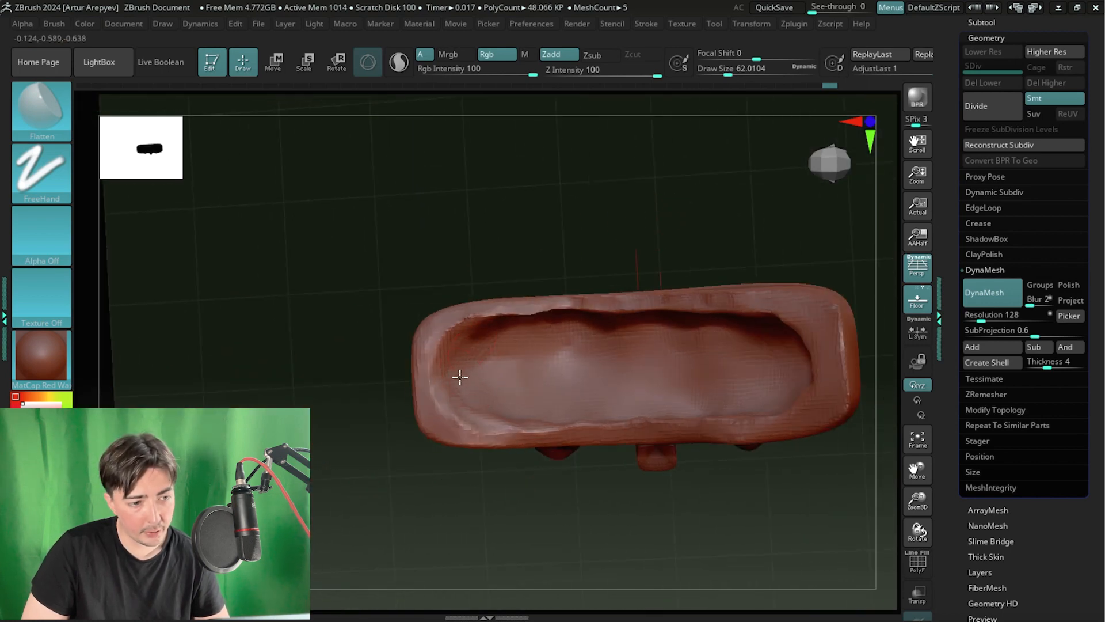
left_click_drag(449, 369, 488, 413)
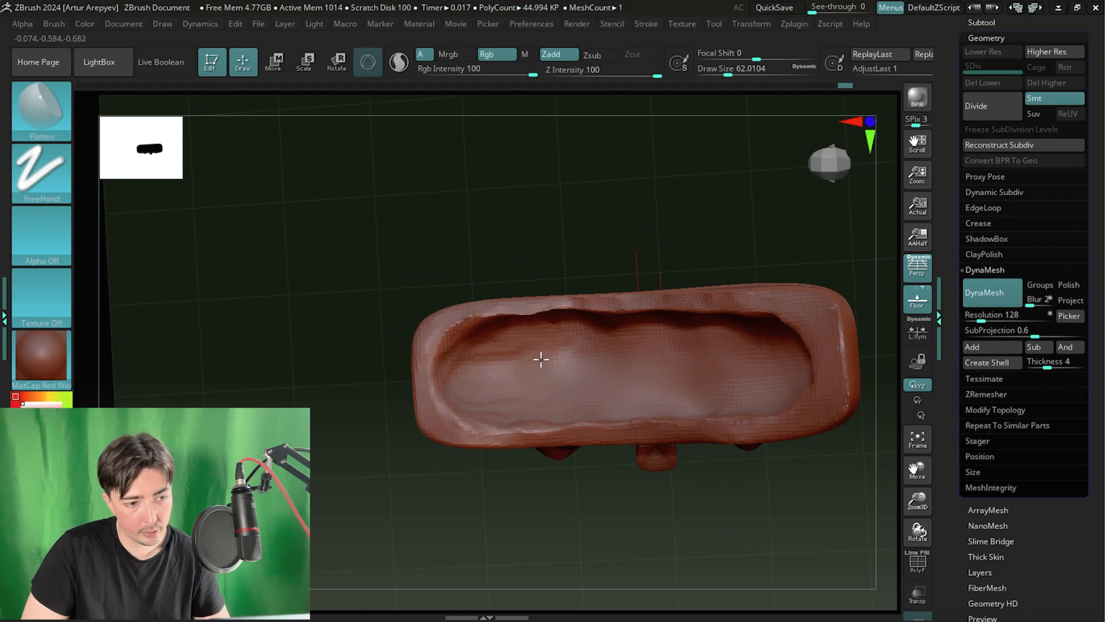
left_click_drag(541, 360, 474, 367)
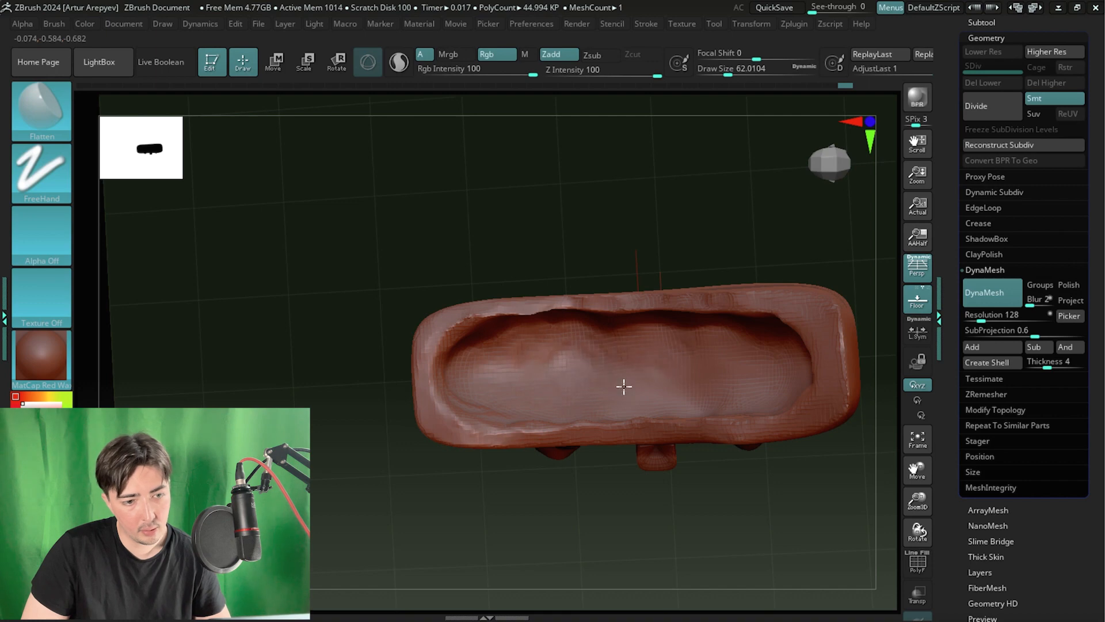
- Smooth the popsicle's front face just below the bite and check the bite's shape from the front and above
left_click_drag(593, 225, 561, 118)
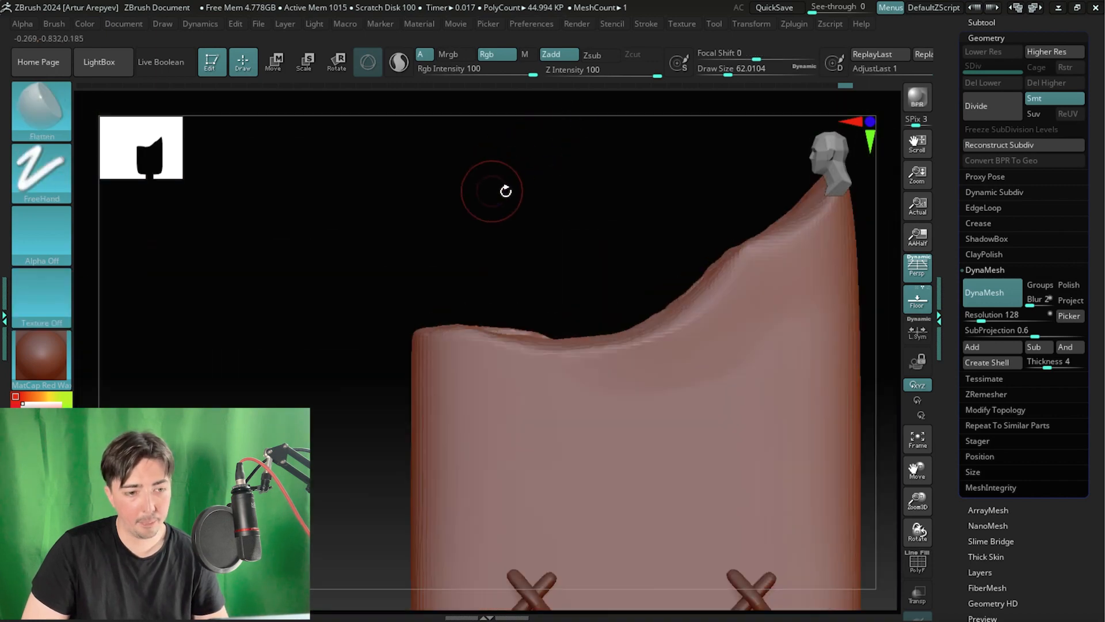
left_click_drag(505, 190, 510, 111, "alt")
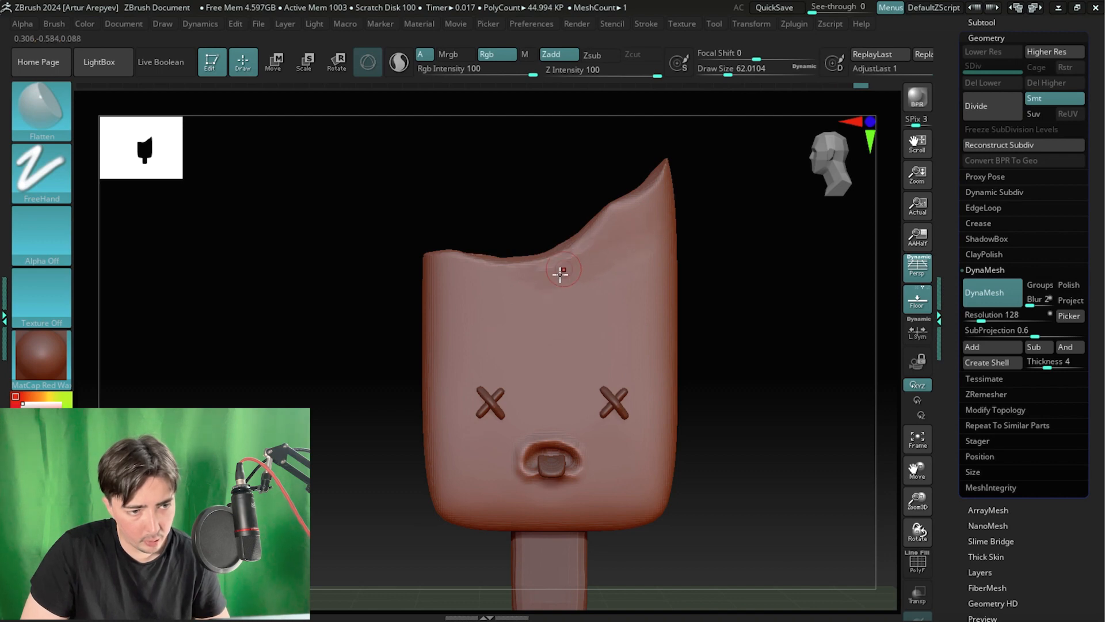
mouse_move(757, 204)
left_mouse_down()
mouse_move(735, 202)
mouse_move(762, 207)
left_mouse_up()
left_click_drag(597, 256, 565, 271, "shift")
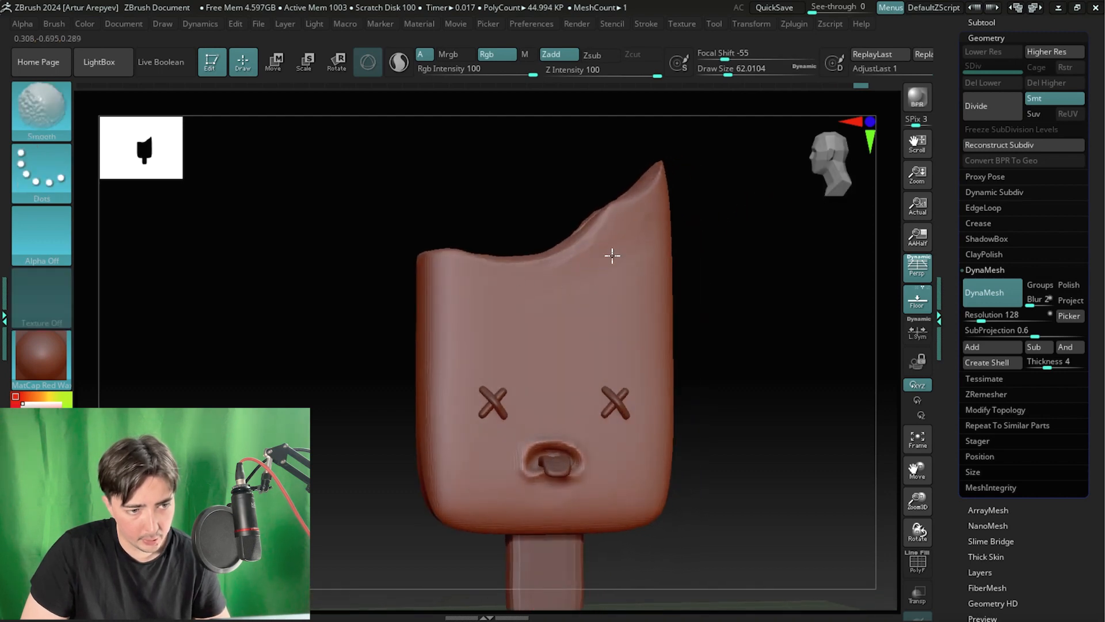
left_click_drag(474, 175, 421, 338)
left_click_drag(497, 141, 485, 200)
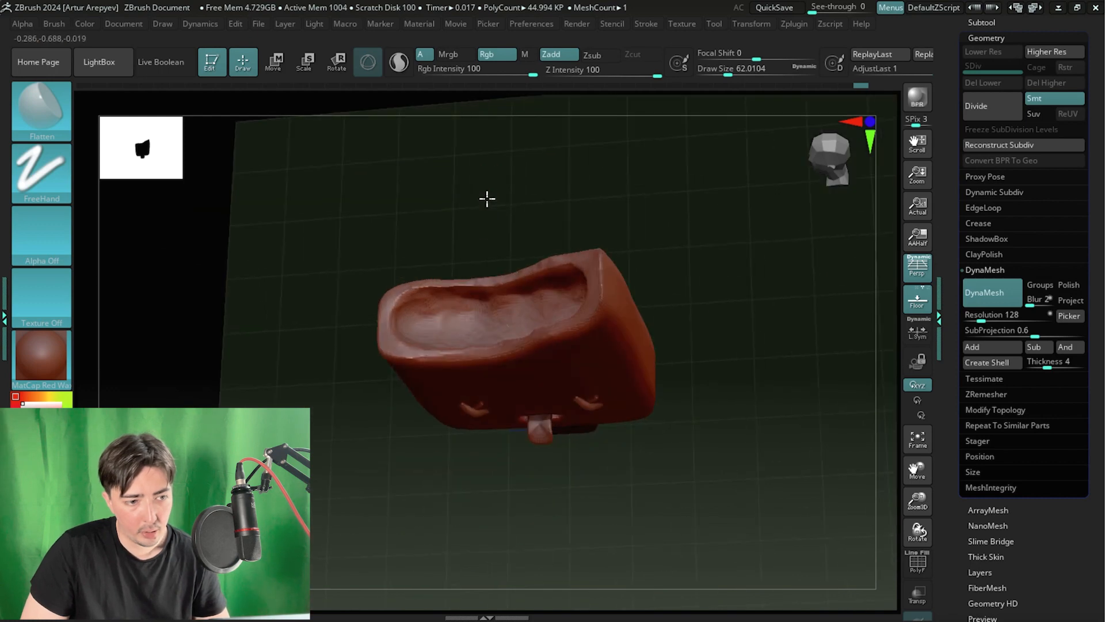
- Check the flattened bite from above and the front, and choose the Move brush with a draw size of about 268
left_click_drag(508, 328, 483, 308)
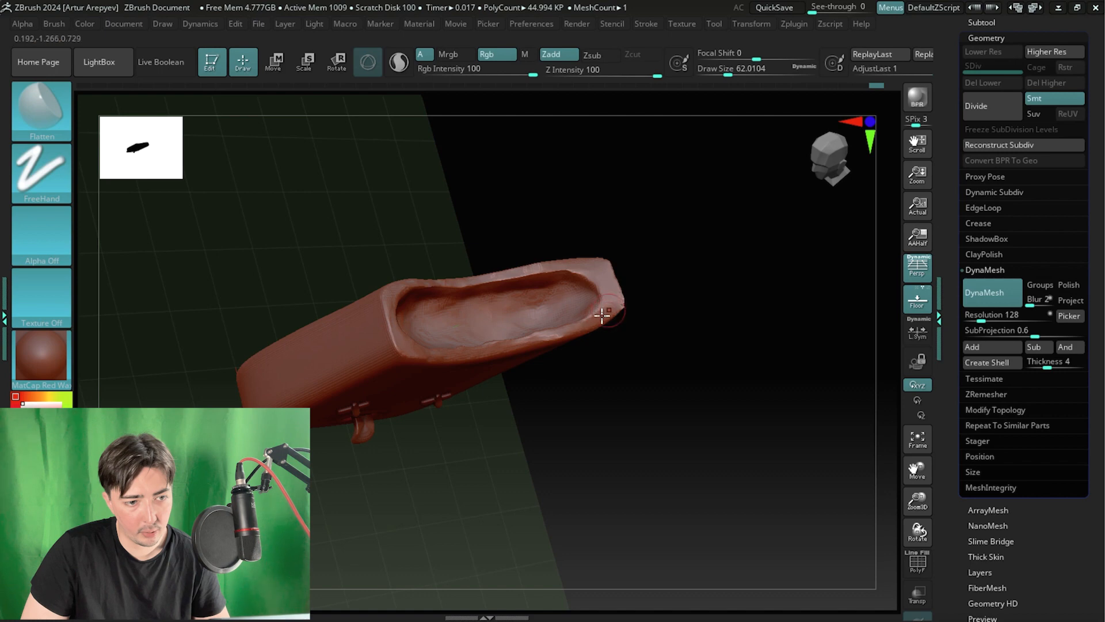
left_click_drag(684, 337, 697, 263, "shift")
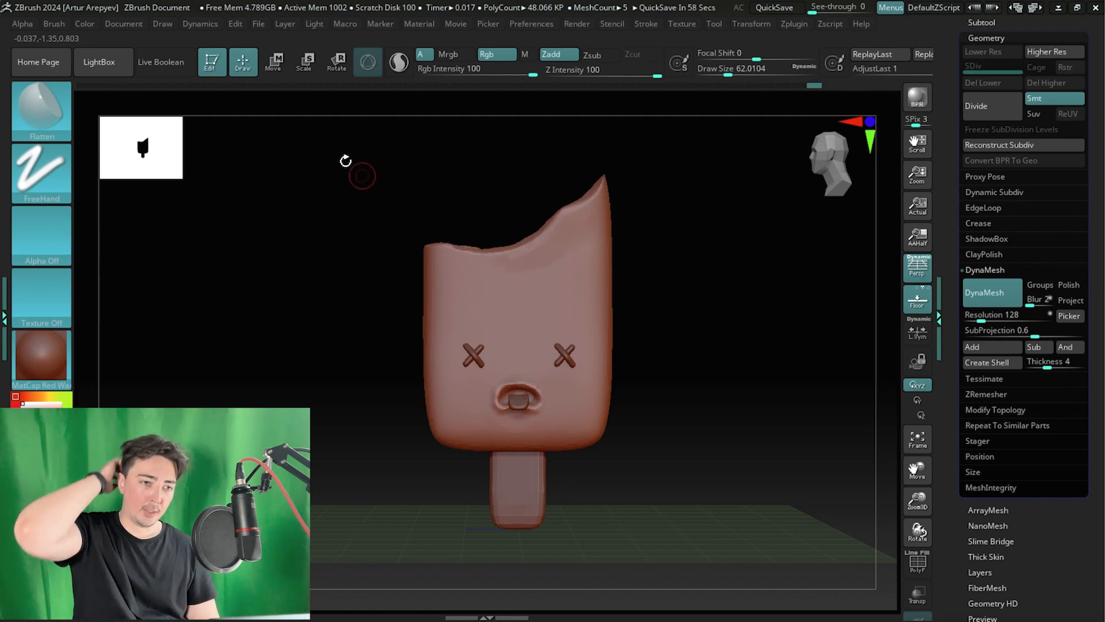
left_click(36, 109)
key("m")
key("v")
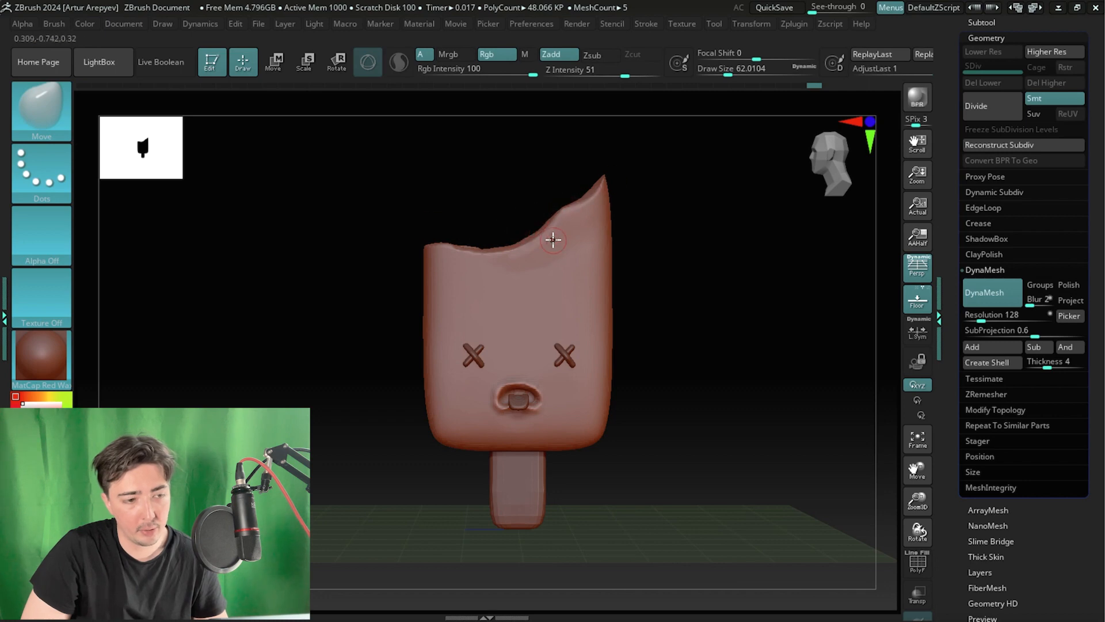
key("space")
left_click_drag(415, 269, 439, 267)
mouse_move(393, 221)
left_mouse_down()
mouse_move(498, 224)
mouse_move(420, 230)
mouse_move(437, 248)
mouse_move(493, 253)
mouse_move(506, 210)
mouse_move(535, 217)
mouse_move(481, 241)
mouse_move(524, 223)
left_mouse_up()
key("space")
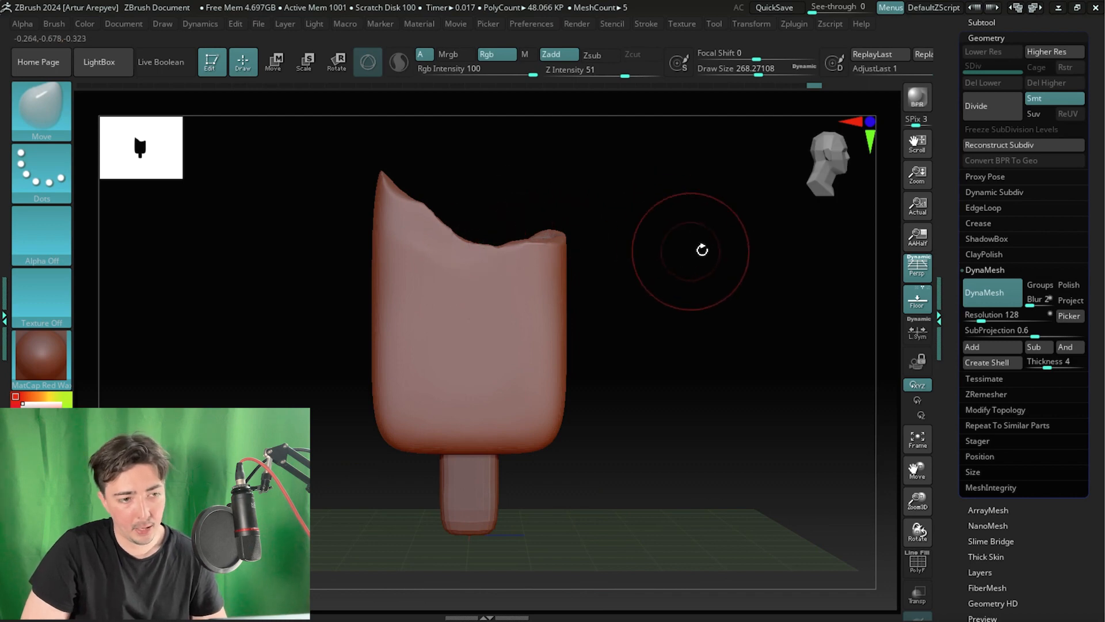
- Activate symmetry for the popsicle body, switching its mirror axis from Z to X
left_click_drag(701, 249, 561, 235)
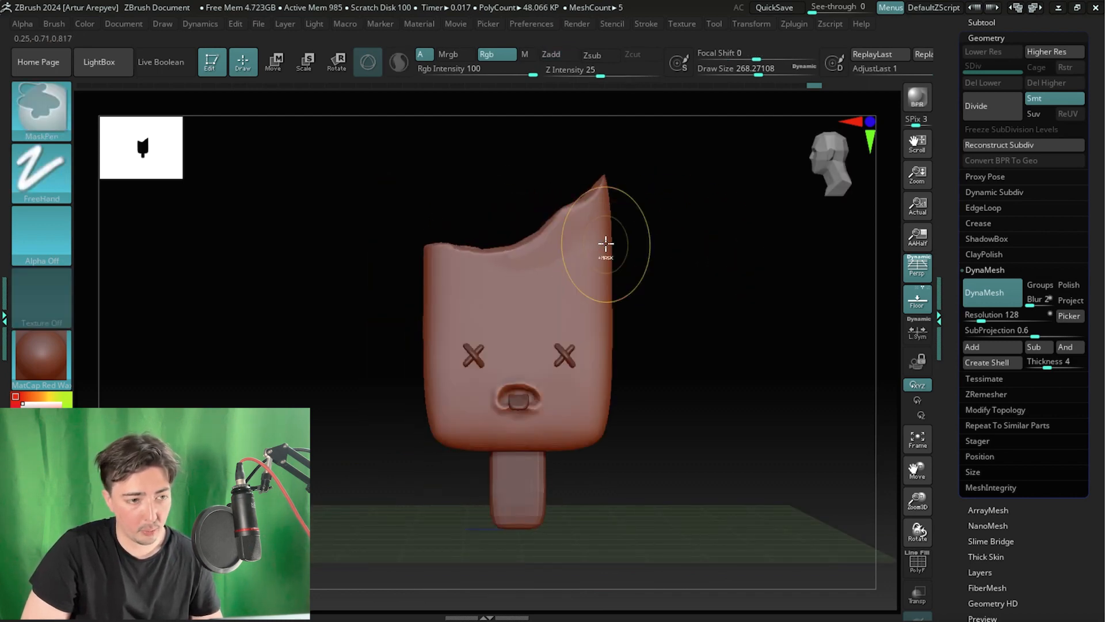
mouse_move(629, 240)
left_mouse_down()
mouse_move(703, 281)
mouse_move(704, 413)
mouse_move(710, 220)
mouse_move(708, 305)
left_mouse_up()
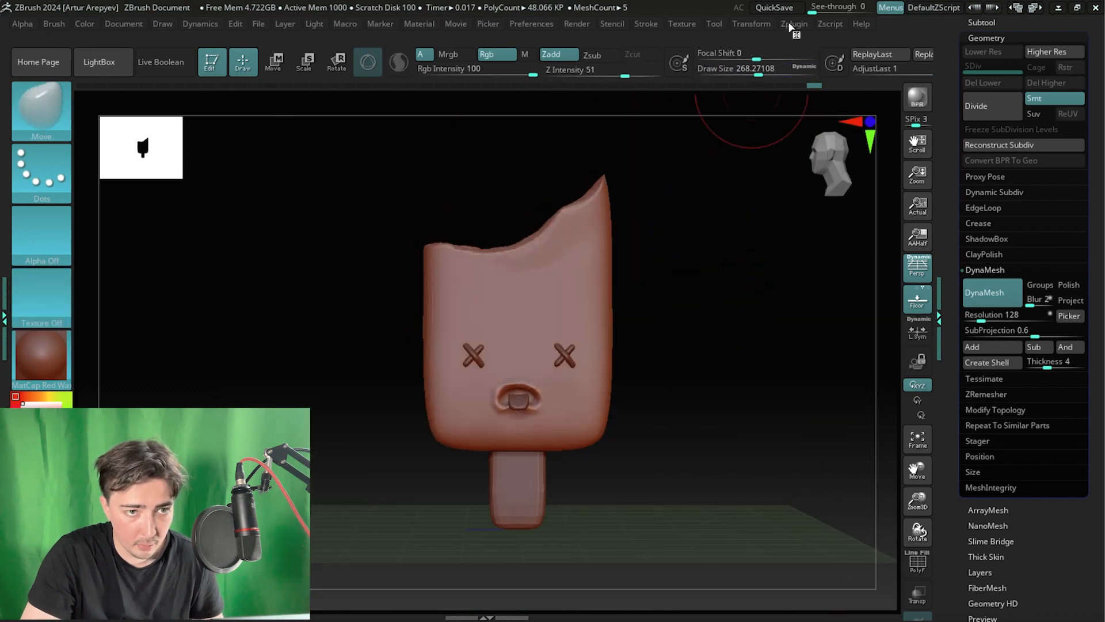
left_click(792, 25)
left_click(754, 24)
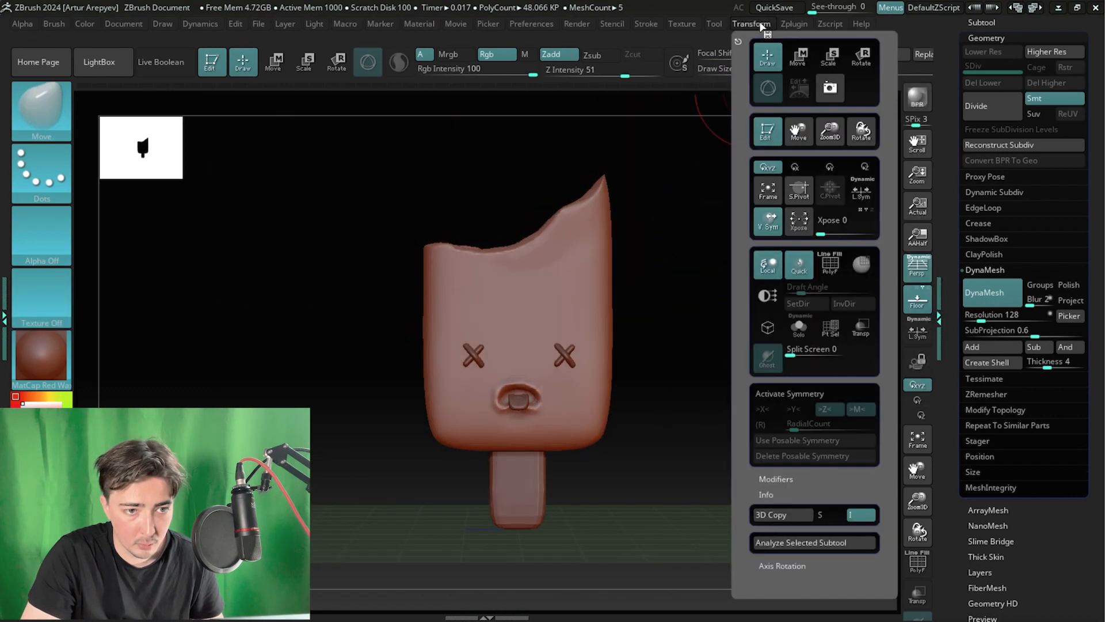
left_click(758, 399)
left_click(828, 409)
left_click(764, 410)
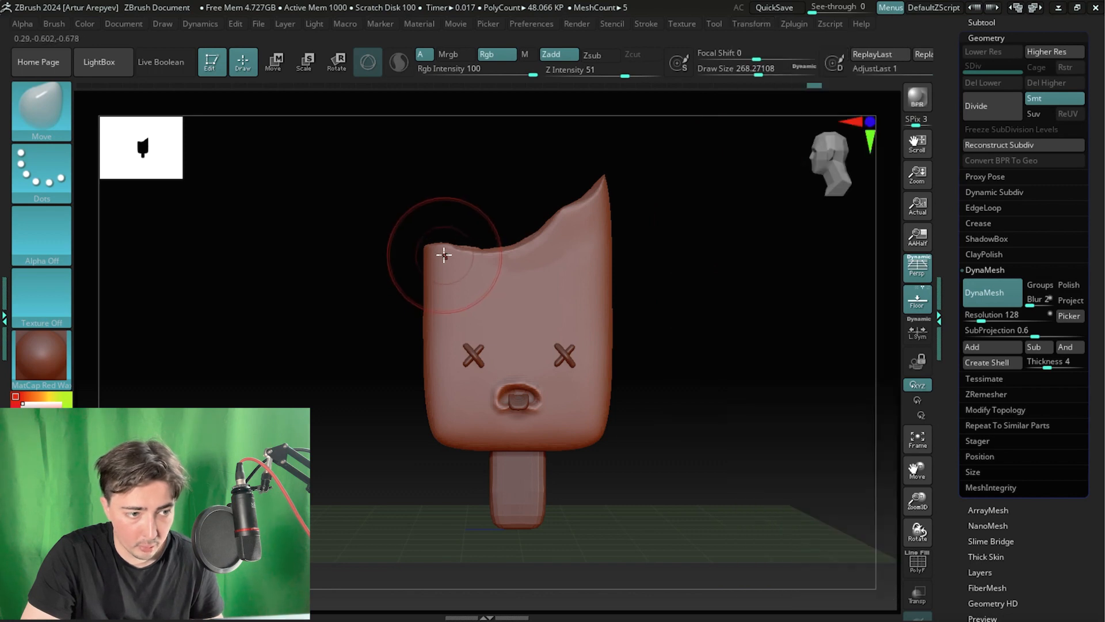
- Reshape the bite's edge with the Move brush, forming a dip near the low end and a hump toward the tall tip
left_click_drag(443, 255, 447, 229)
left_click_drag(486, 176, 484, 240)
mouse_move(485, 249)
left_mouse_down()
mouse_move(479, 281)
mouse_move(458, 247)
left_mouse_up()
left_click_drag(389, 273, 379, 223)
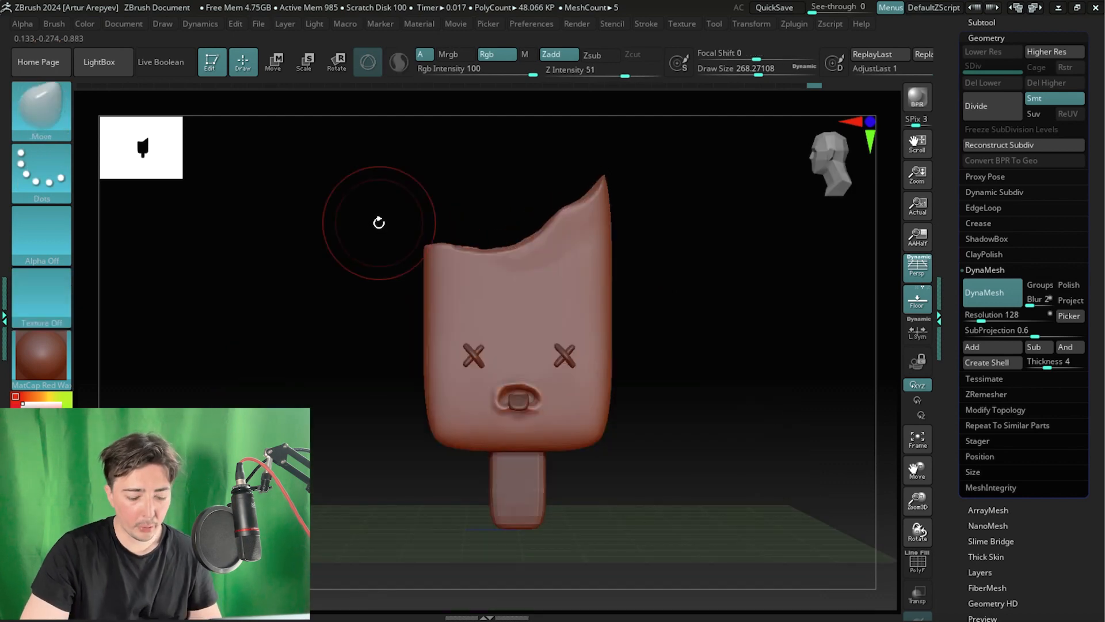
mouse_move(374, 327)
left_mouse_down("alt")
mouse_move(390, 205)
mouse_move(392, 215)
left_mouse_up("alt")
left_click_drag(489, 254, 491, 273)
left_click_drag(591, 218, 559, 180)
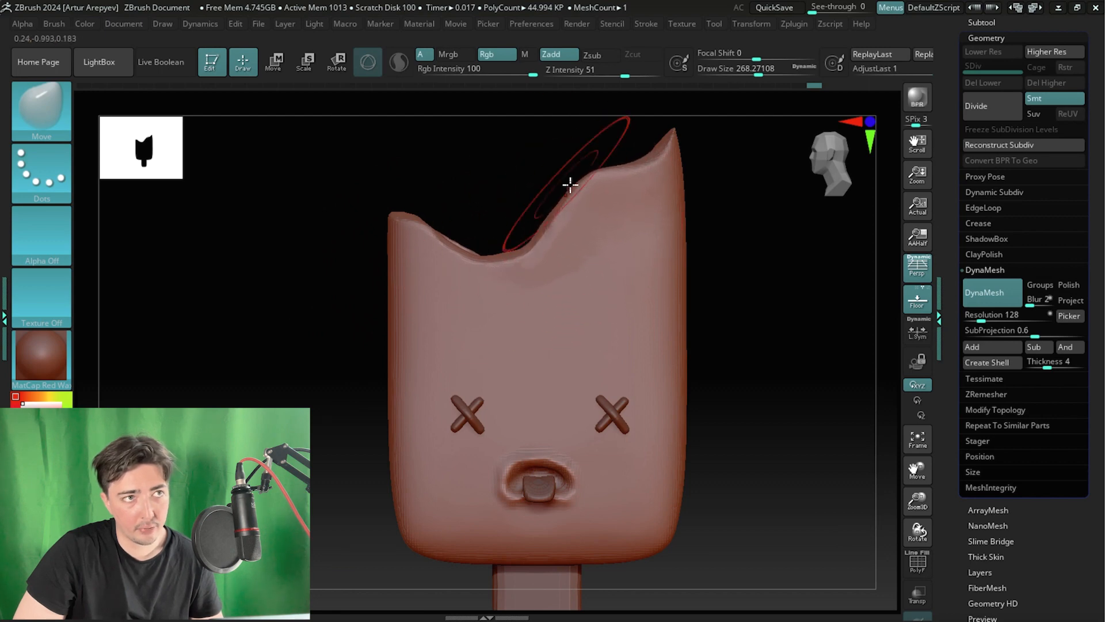
- Round out the hump between the dip and the tall tip, checking the bite's outline from the front and back
left_click_drag(626, 169, 563, 208)
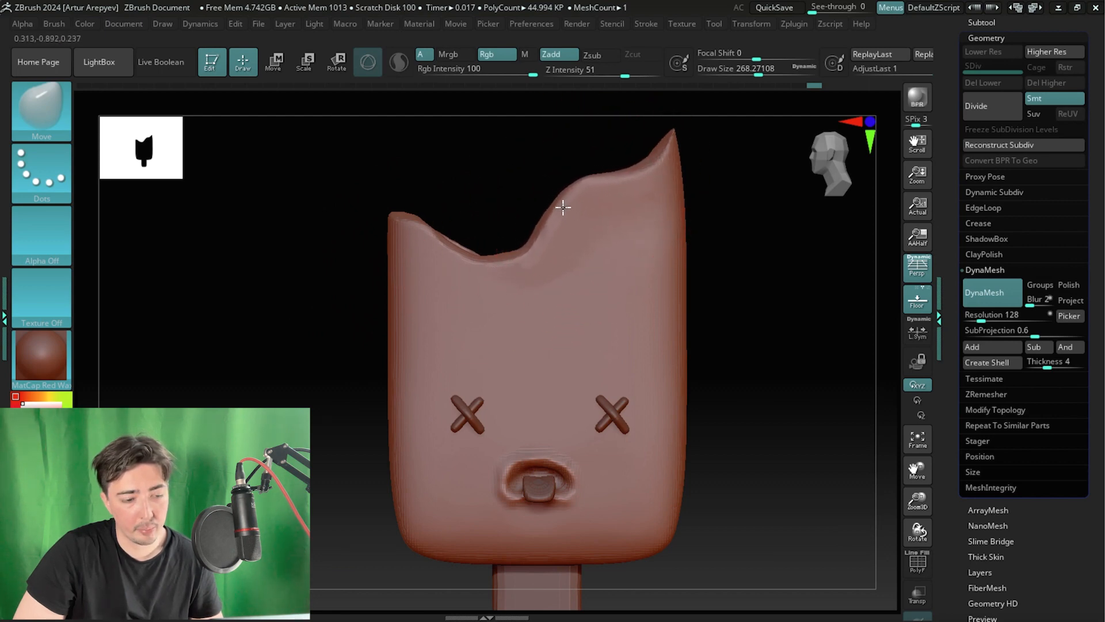
left_click_drag(482, 186, 592, 180, "shift")
left_click_drag(544, 184, 534, 179)
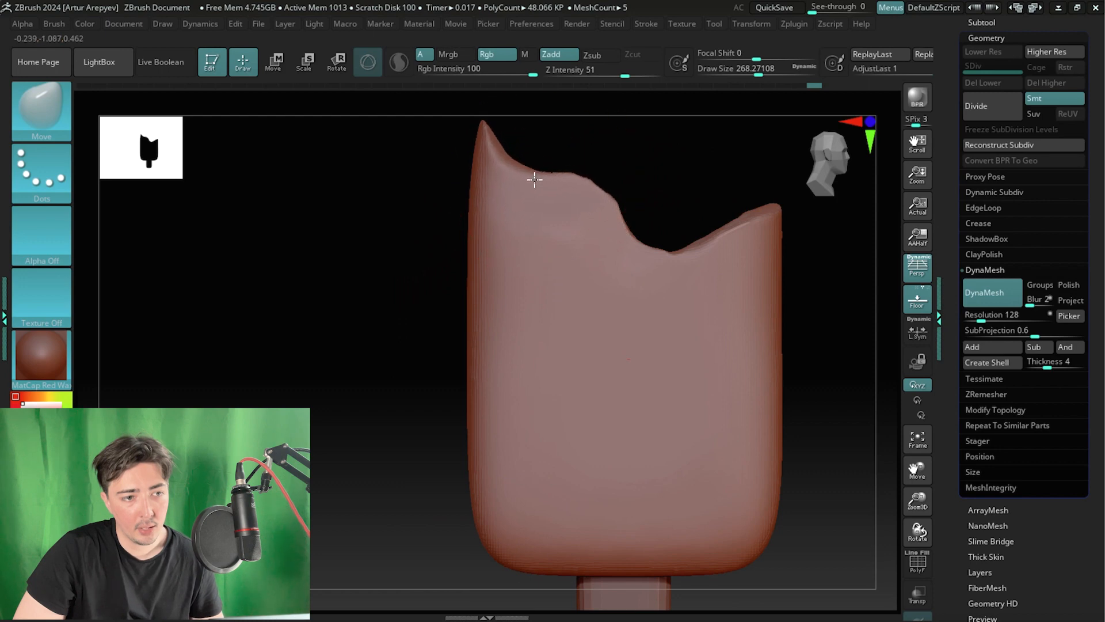
left_click_drag(653, 159, 515, 154)
left_click_drag(699, 204, 650, 252, "alt")
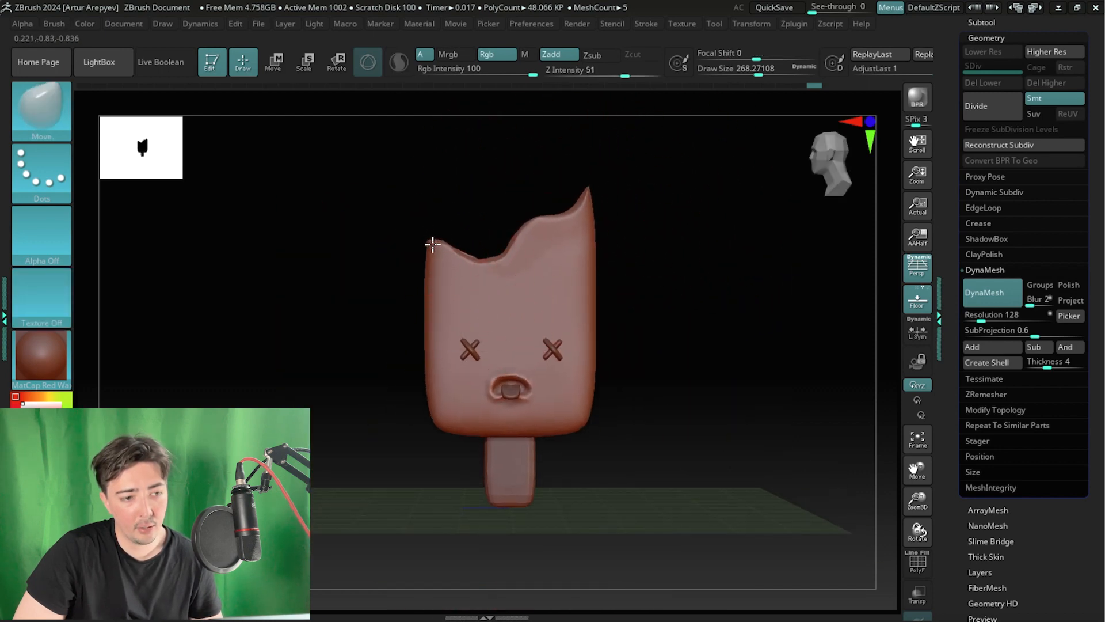
- Pull the bite's low corner up into a point, deepen the dip beside it, and compare the outline with ref.png
mouse_move(483, 211)
left_mouse_down("alt")
mouse_move(493, 255)
mouse_move(459, 215)
mouse_move(432, 249)
left_mouse_up("alt")
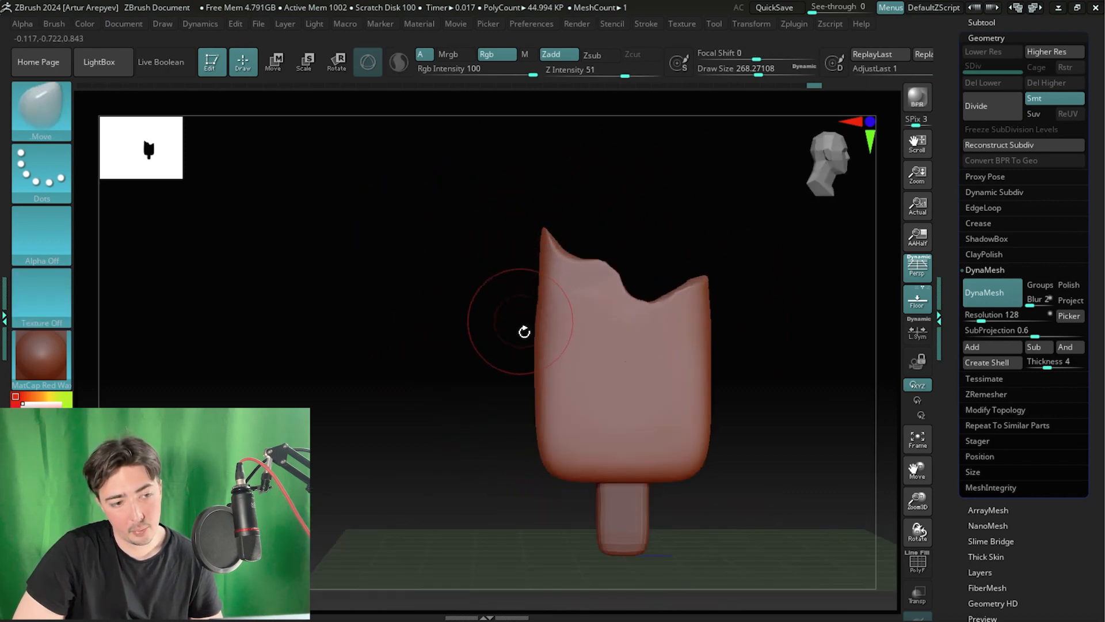
left_click_drag(537, 313, 516, 241)
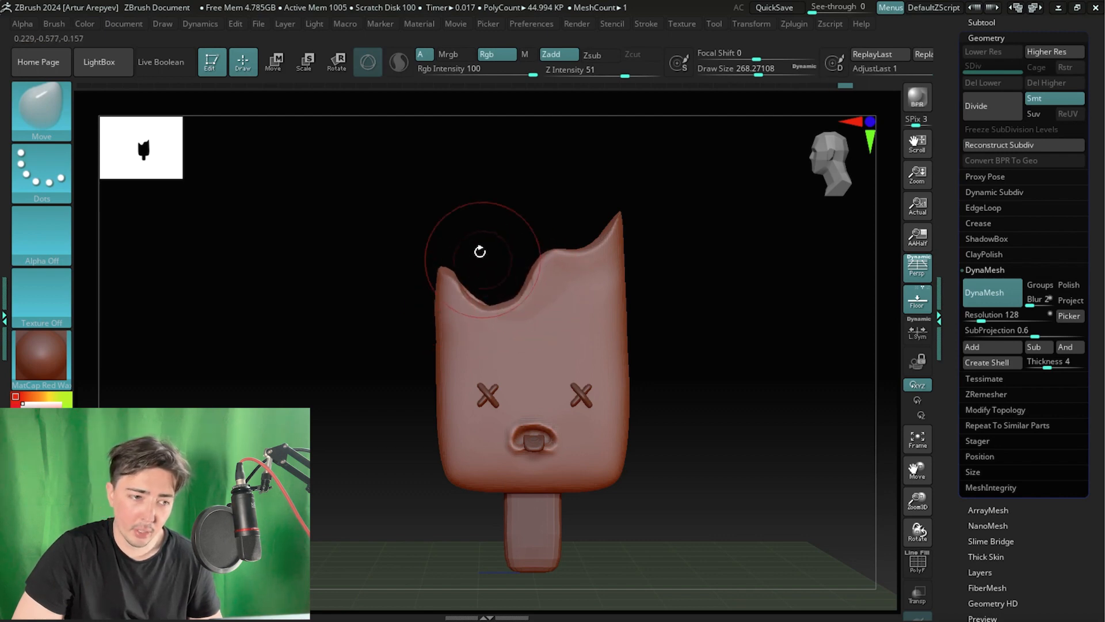
mouse_move(480, 251)
left_mouse_down()
mouse_move(600, 259)
mouse_move(481, 259)
mouse_move(495, 242)
mouse_move(481, 197)
mouse_move(454, 197)
left_mouse_up()
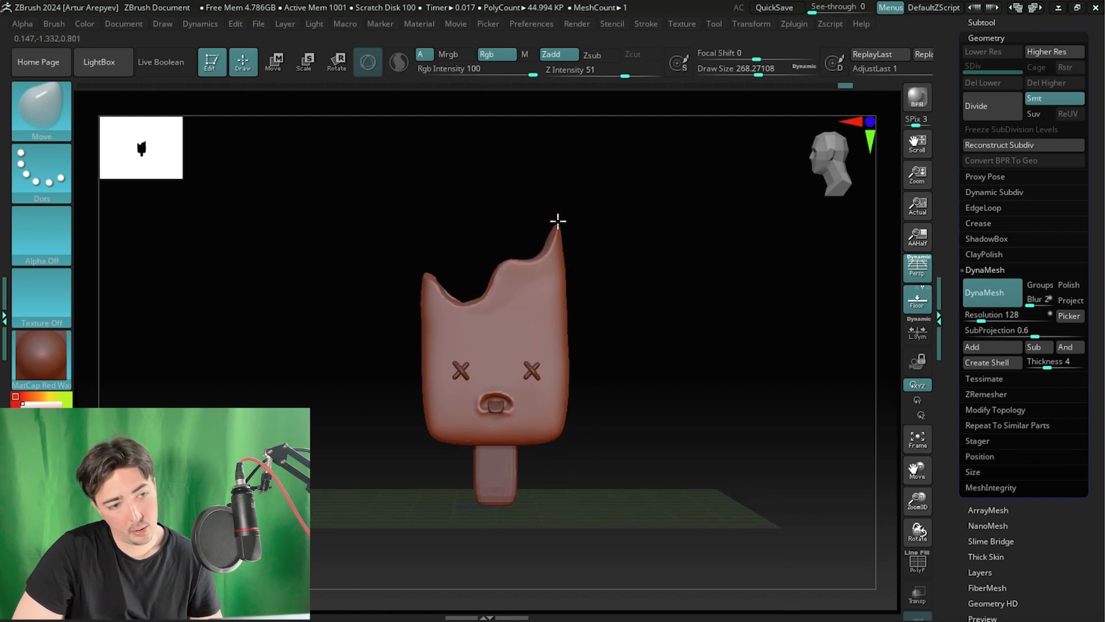
key("alt+Tab")
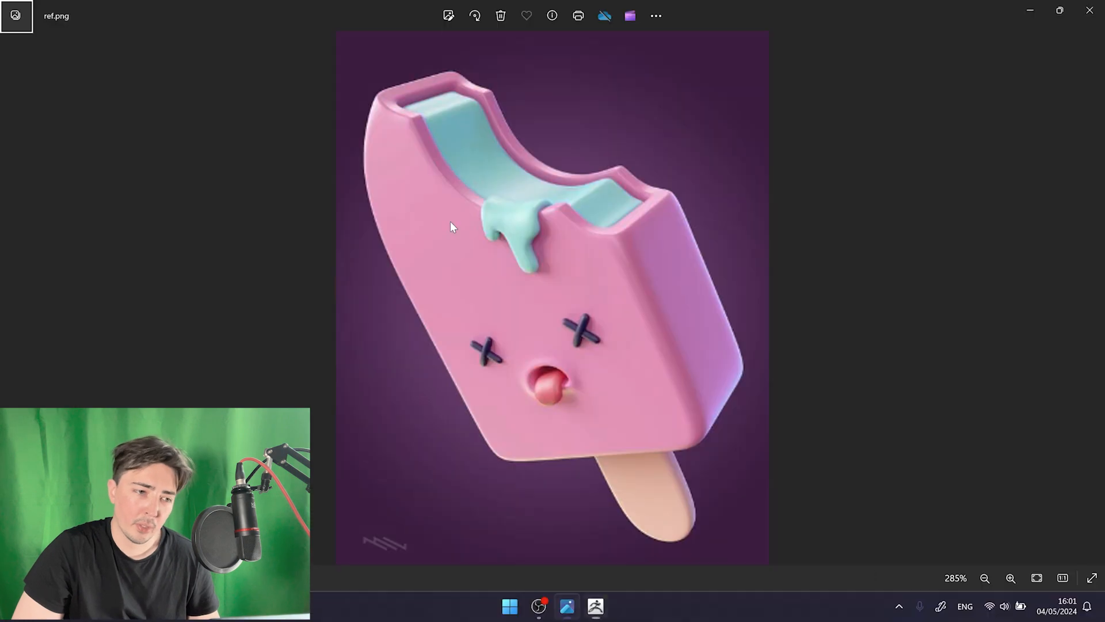
key("alt+Tab")
key("alt+Tab")
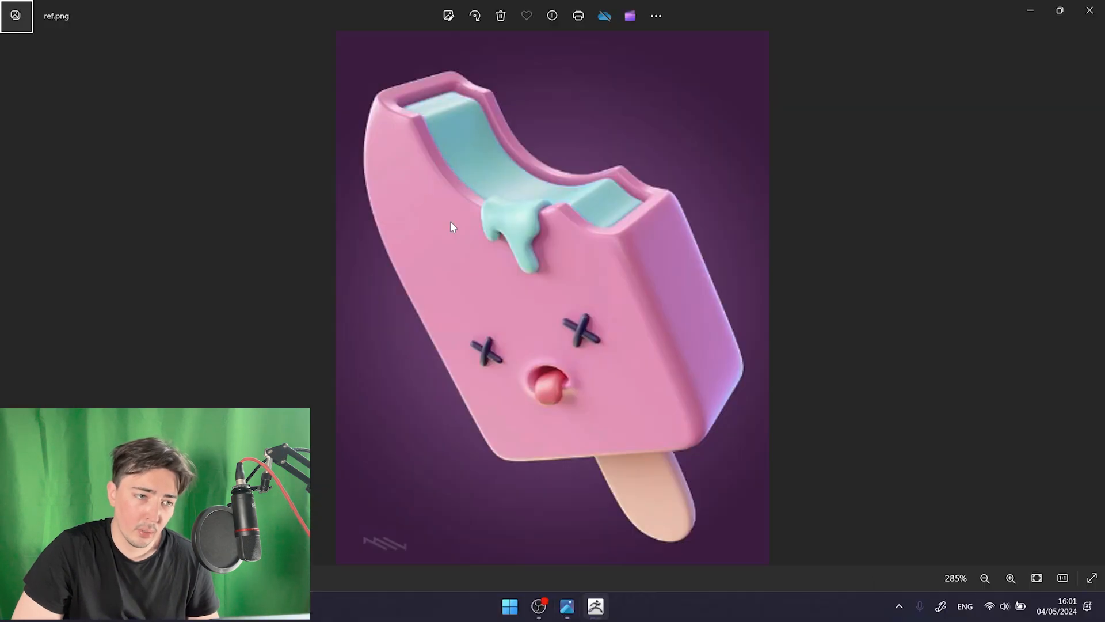
key("alt+Tab")
- Bend the bite's tall tip inward into a curved horn and compare the popsicle's silhouette with ref.png
mouse_move(506, 254)
left_mouse_down()
mouse_move(555, 230)
mouse_move(548, 215)
mouse_move(557, 243)
left_mouse_up()
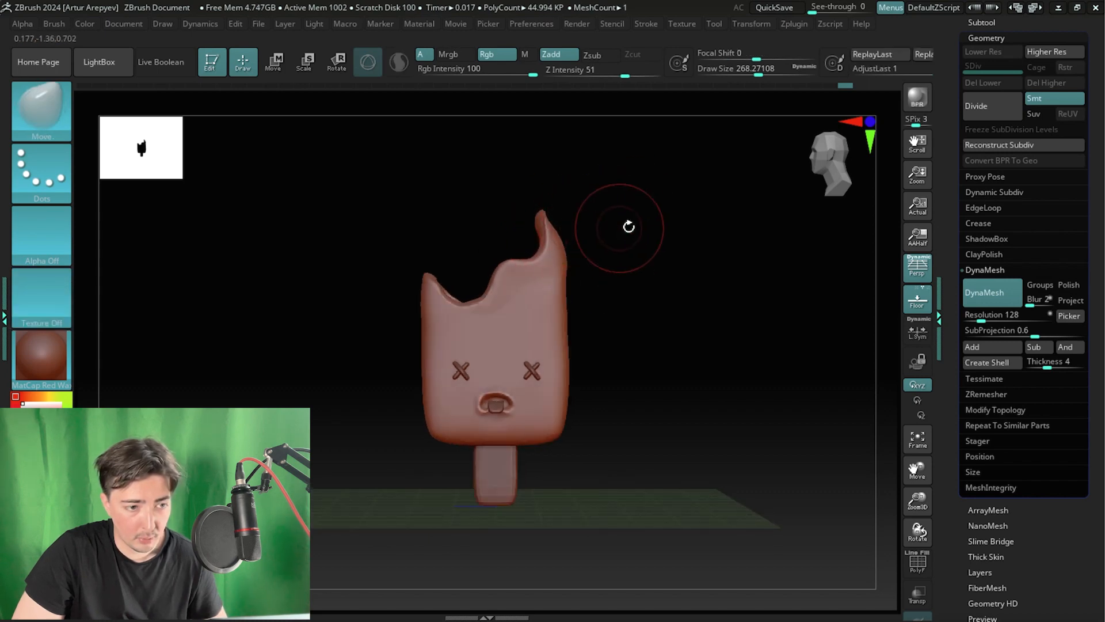
mouse_move(624, 229)
left_mouse_down()
mouse_move(533, 237)
mouse_move(572, 212)
left_mouse_up()
key("shift")
key("ctrl+z")
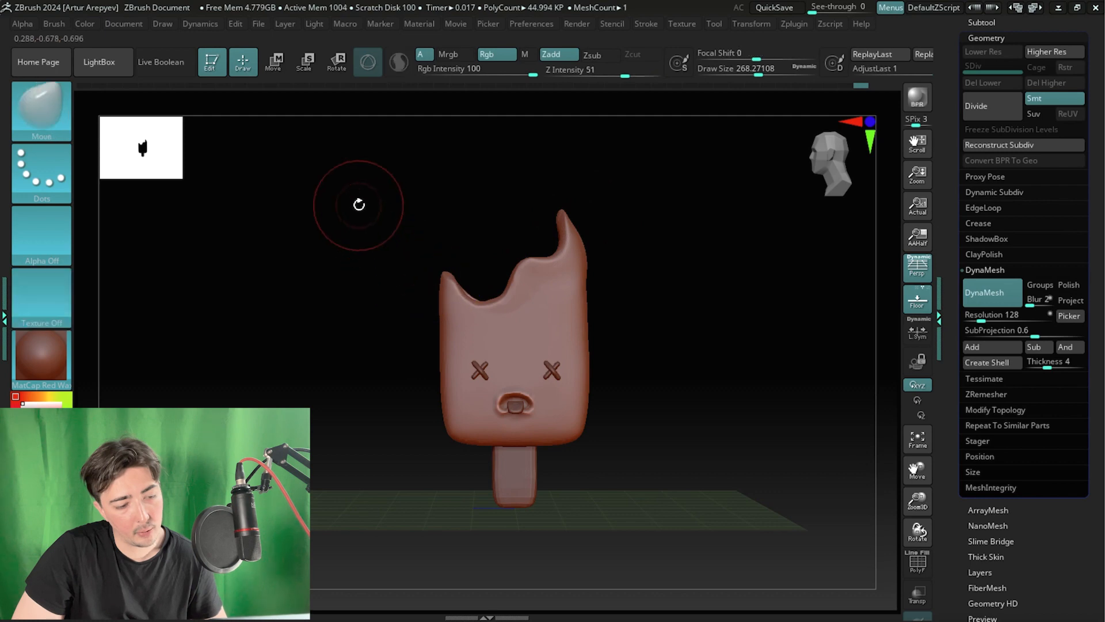
mouse_move(358, 205)
left_mouse_down()
mouse_move(403, 257)
mouse_move(408, 226)
mouse_move(407, 247)
mouse_move(390, 207)
mouse_move(397, 183)
left_mouse_up()
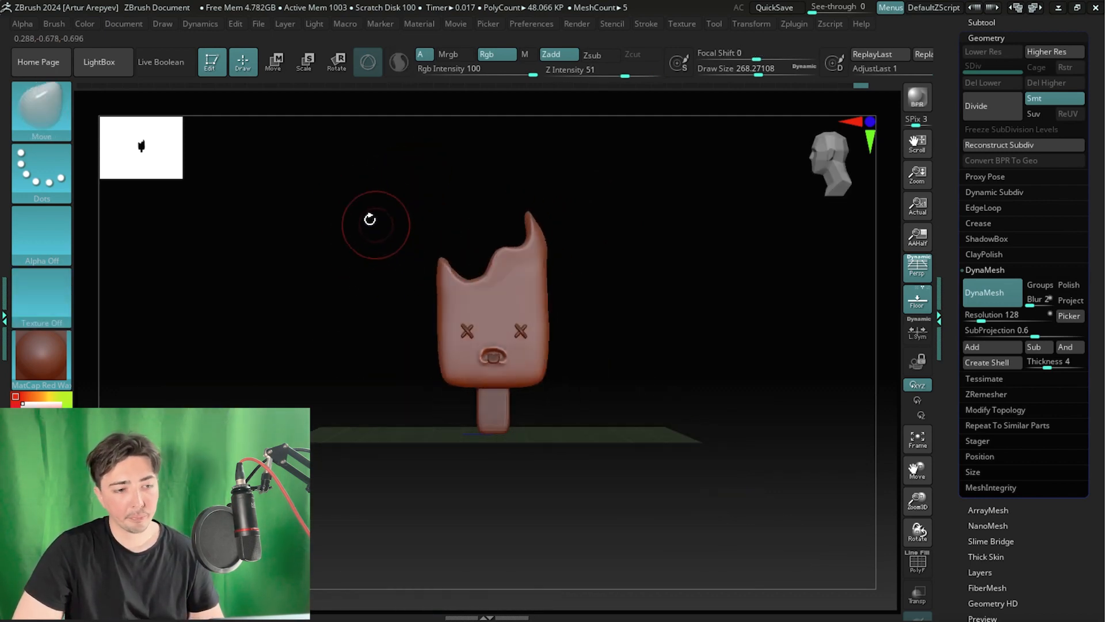
mouse_move(370, 225)
left_mouse_down()
mouse_move(389, 259)
mouse_move(389, 370)
mouse_move(435, 321)
mouse_move(363, 269)
mouse_move(378, 232)
mouse_move(365, 192)
mouse_move(378, 225)
left_mouse_up()
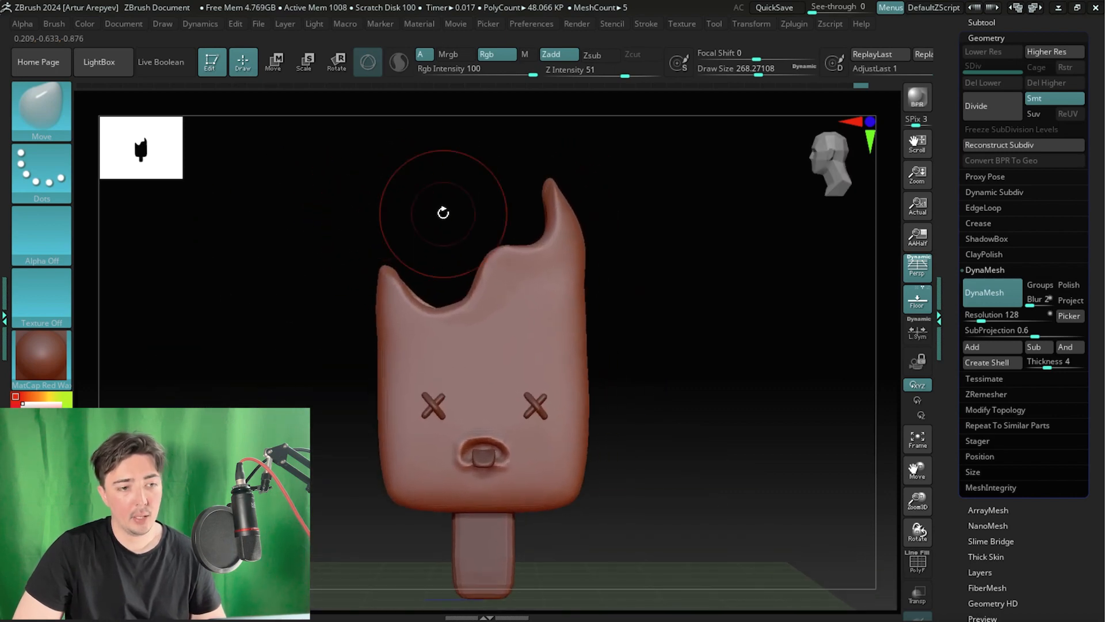
key("alt+Tab")
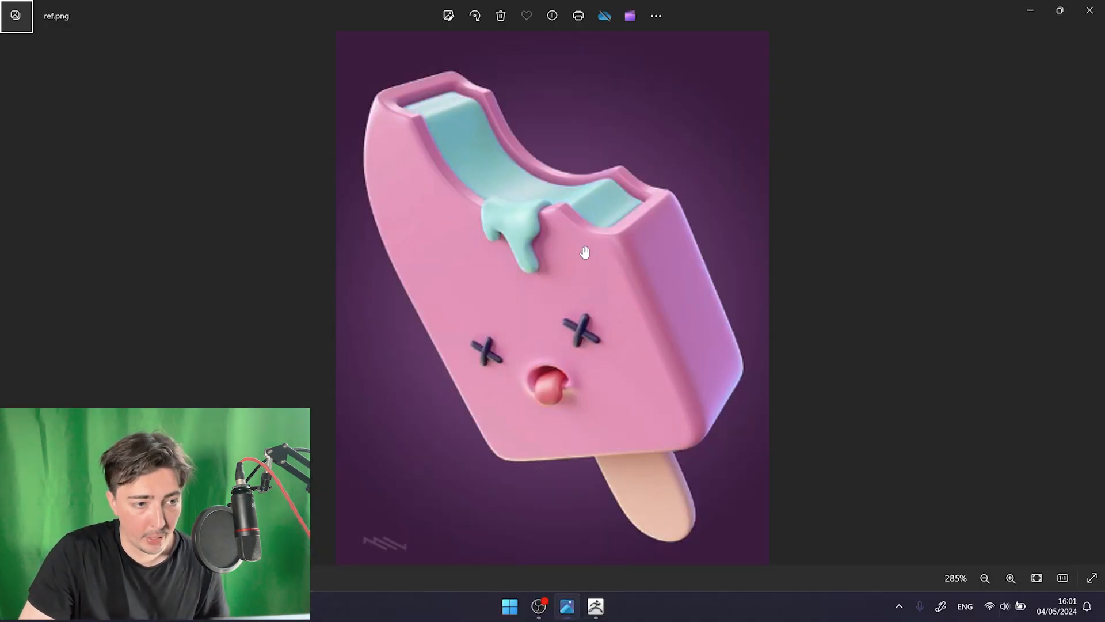
key("alt+Tab")
left_click_drag(444, 185, 589, 288)
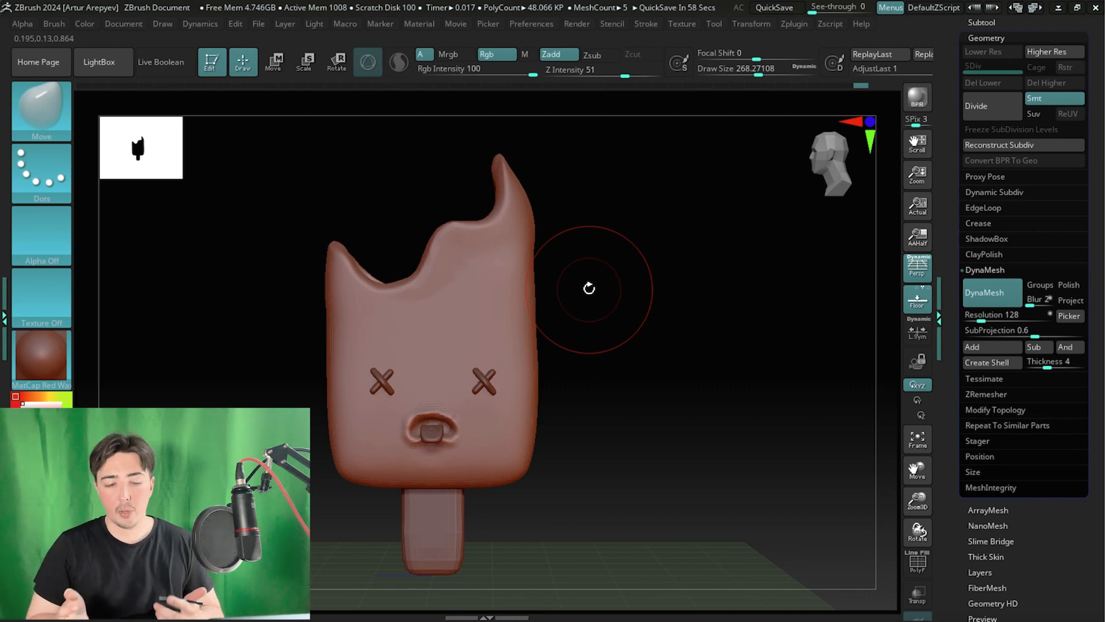
- Insert a Cube3D subtool below the popsicle body in the subtool order and show only the cube
left_click(972, 23)
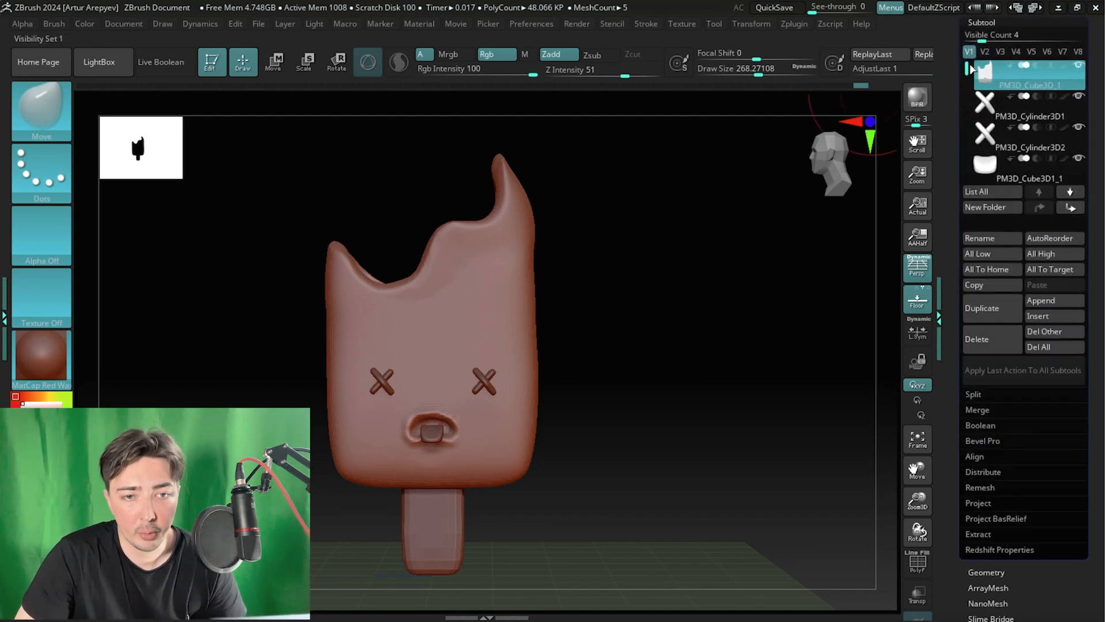
left_click(1036, 316)
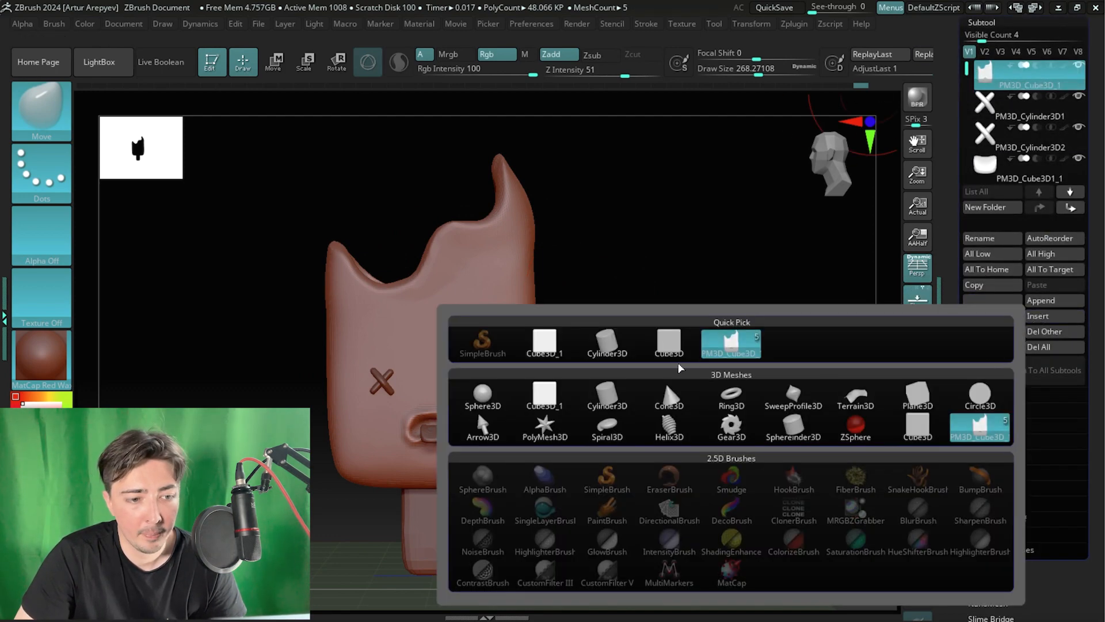
mouse_move(606, 354)
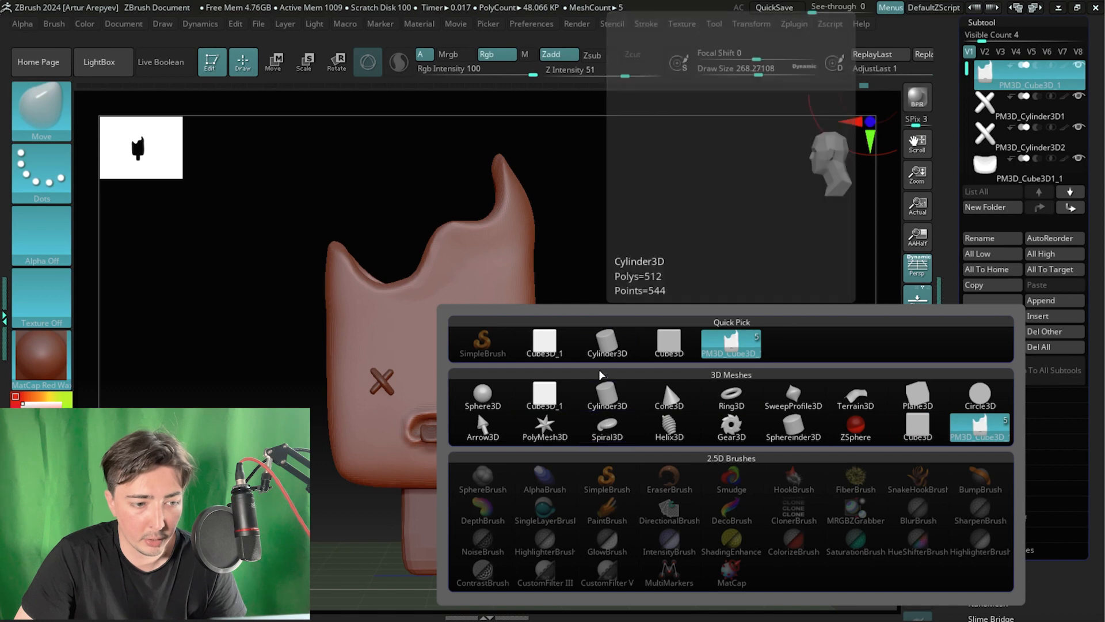
left_click(666, 347)
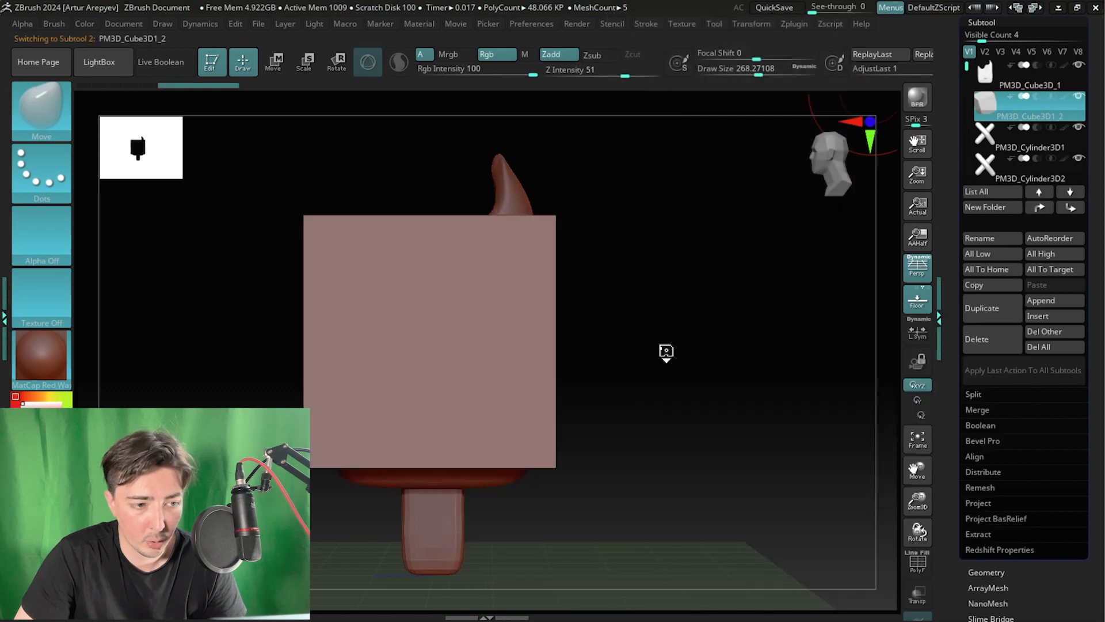
left_click_drag(688, 309, 694, 282)
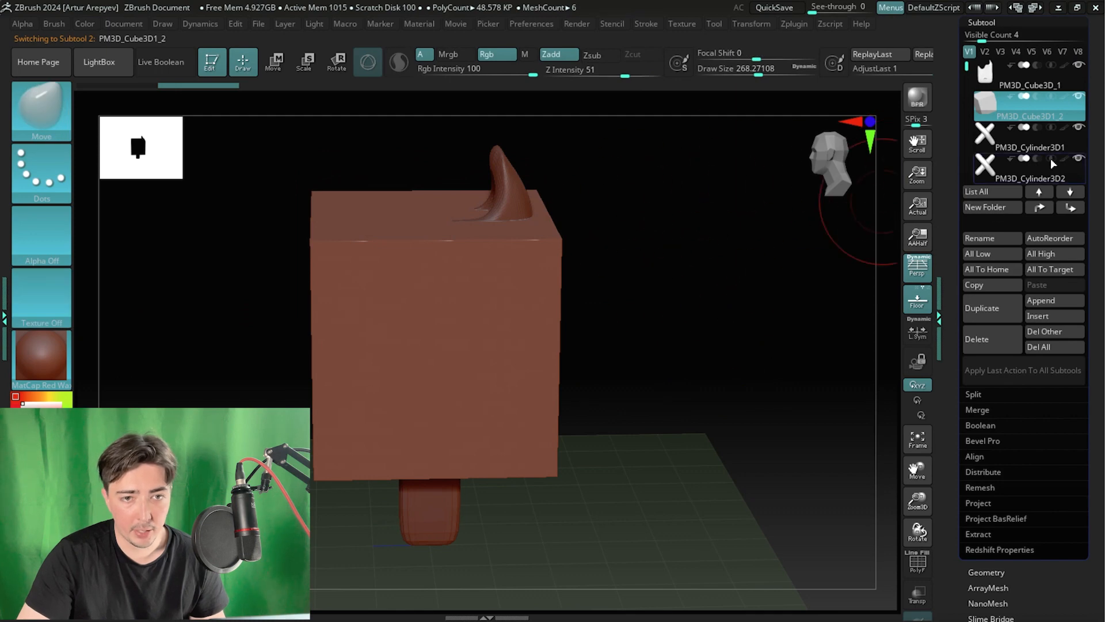
mouse_move(1081, 99)
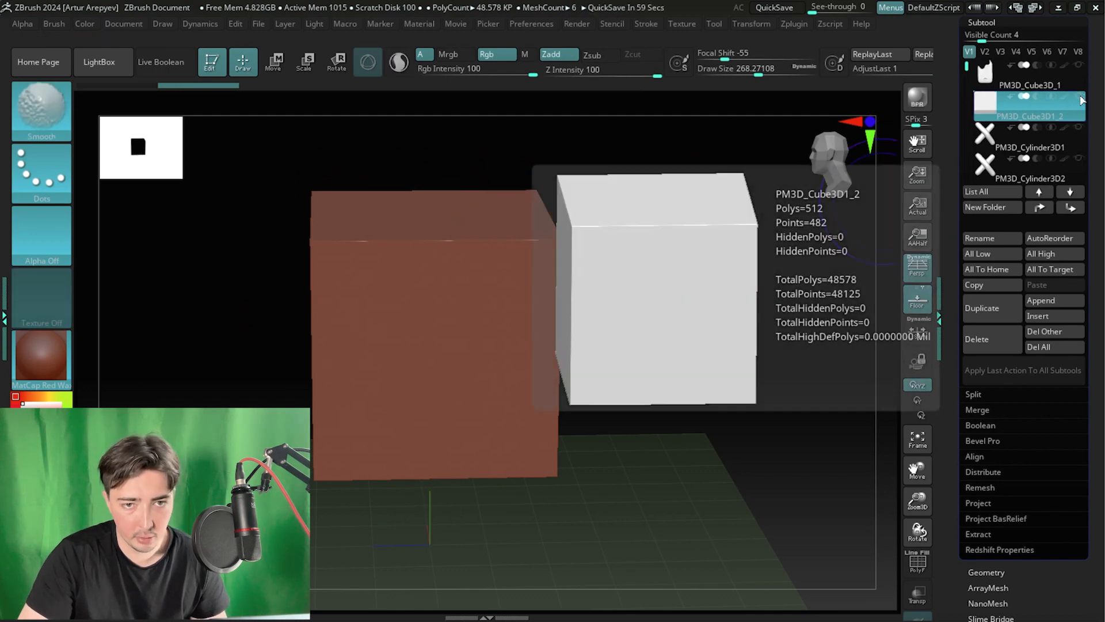
left_click(1081, 99, "shift")
left_click_drag(749, 241, 714, 264, "shift")
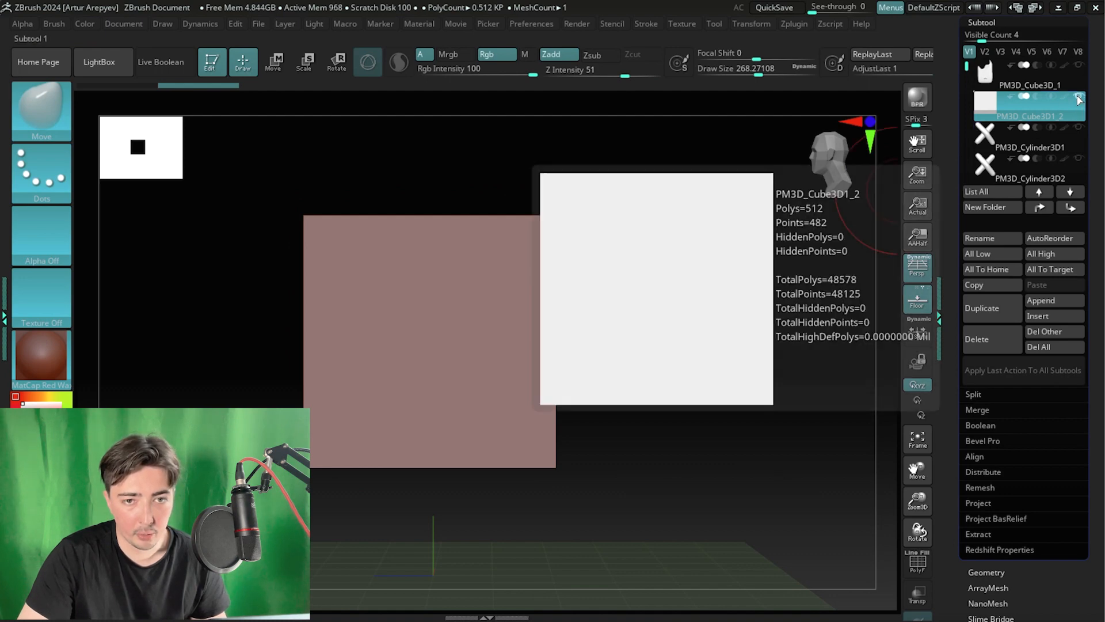
mouse_move(1081, 100)
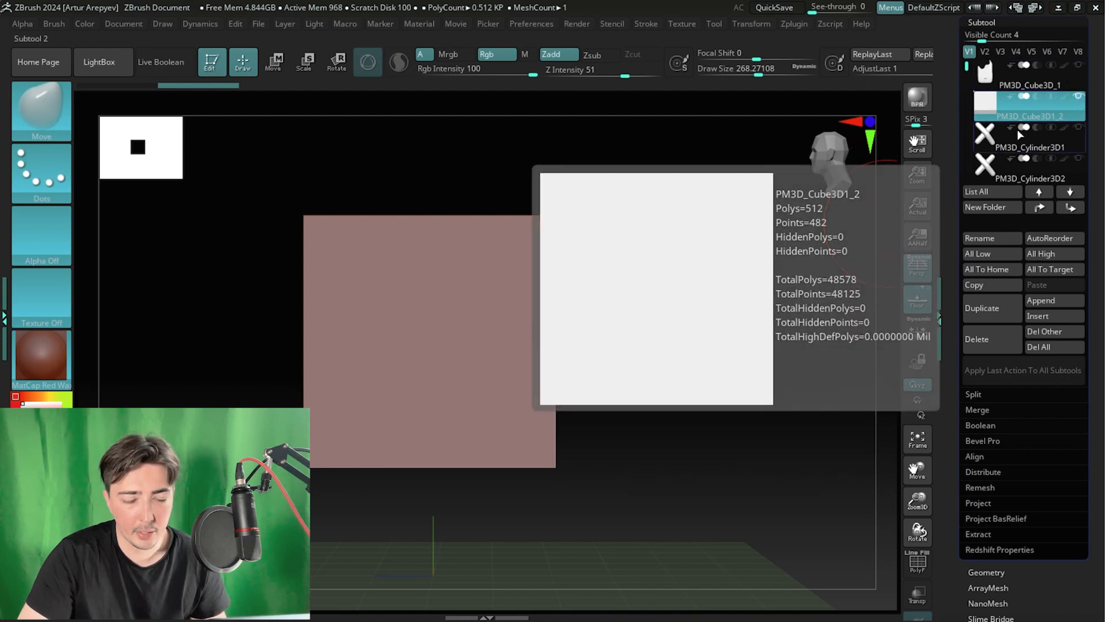
- Convert the inserted cube subtool into a ShadowBox
left_click_drag(714, 276, 698, 353)
left_click_drag(698, 353, 622, 389)
left_click_drag(675, 336, 684, 261, "alt")
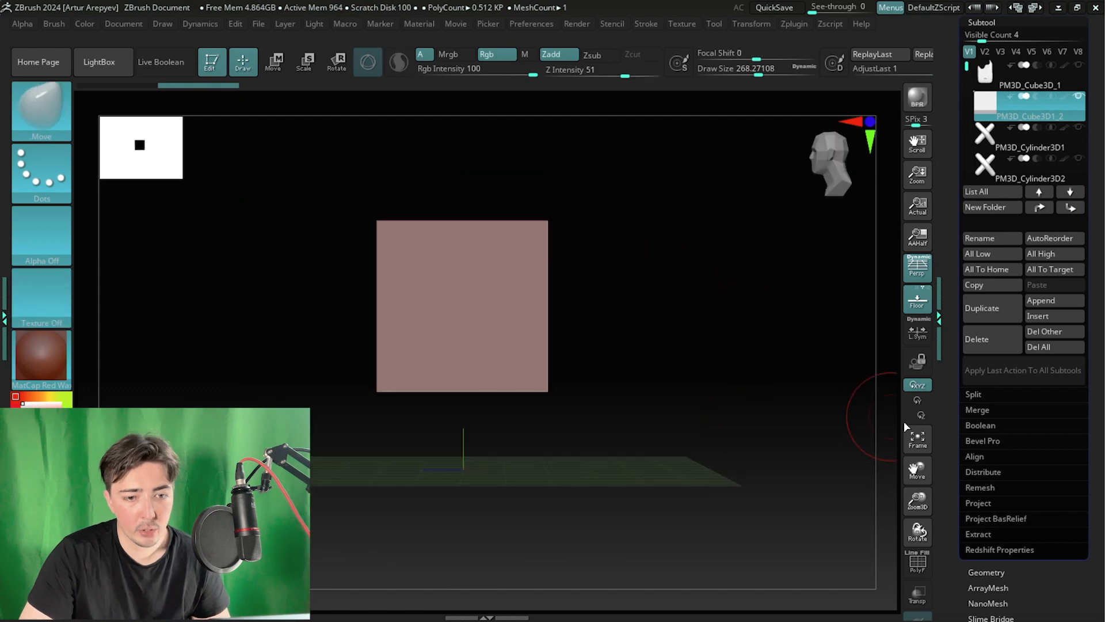
left_click_drag(957, 472, 960, 419)
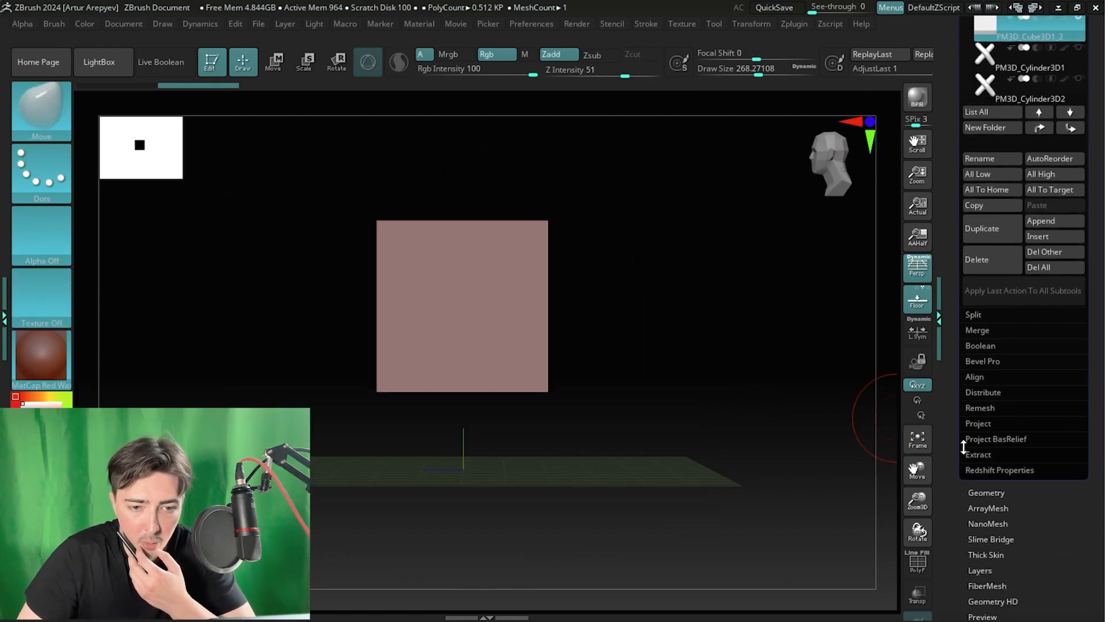
left_click(986, 492)
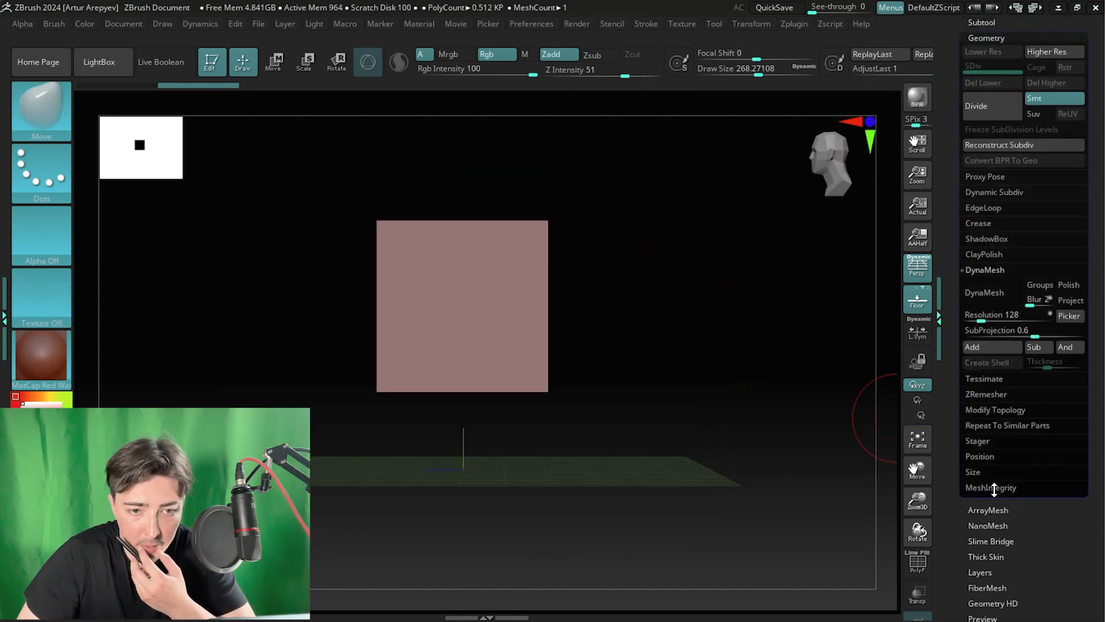
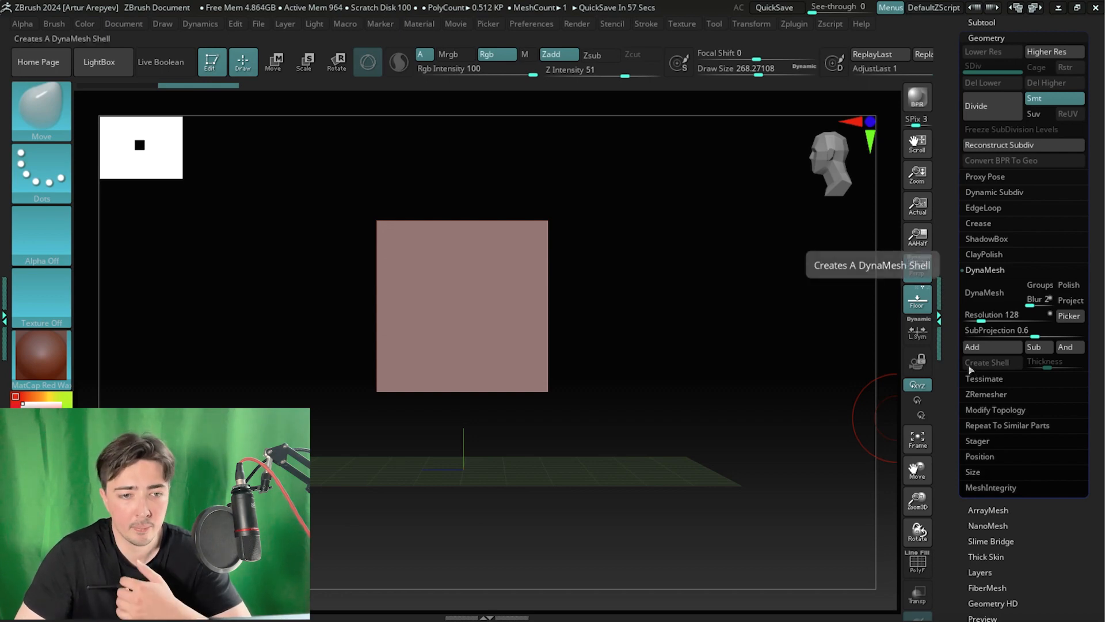
left_click(986, 238)
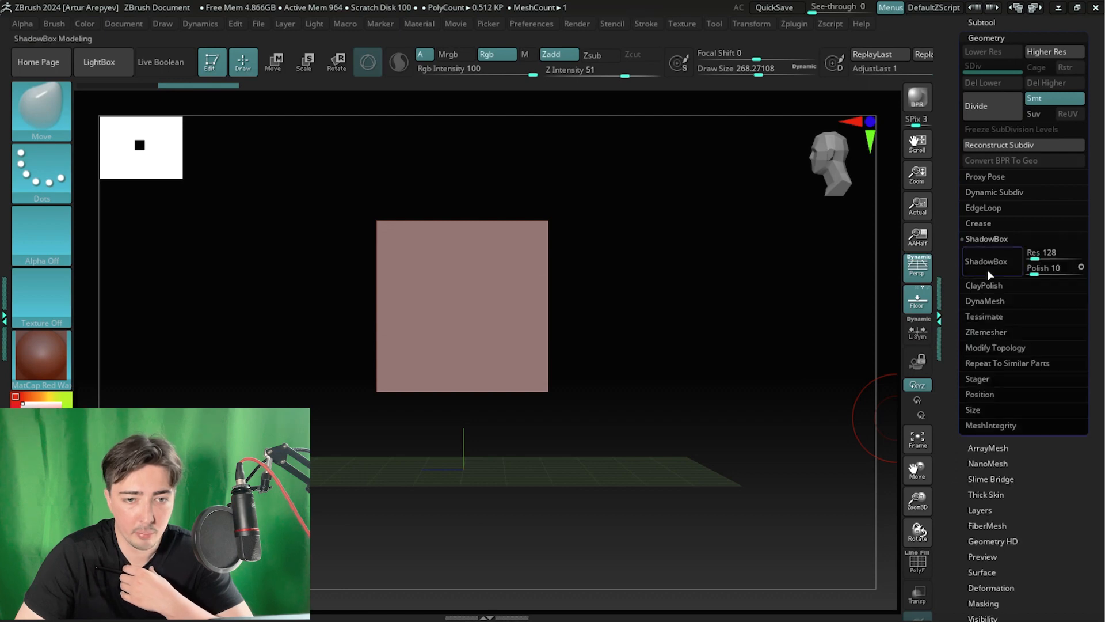
left_click(991, 265)
- Clear the masks from the ShadowBox walls, turn off perspective and face the wall for the drip's outline straight on
left_click_drag(703, 299, 596, 367)
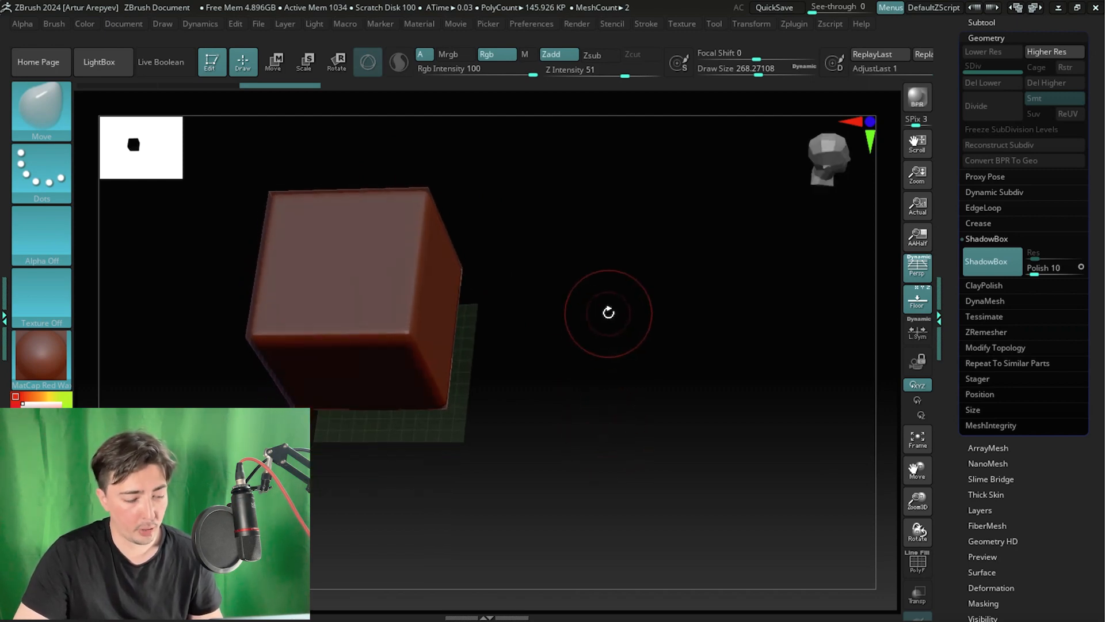
key("ctrl")
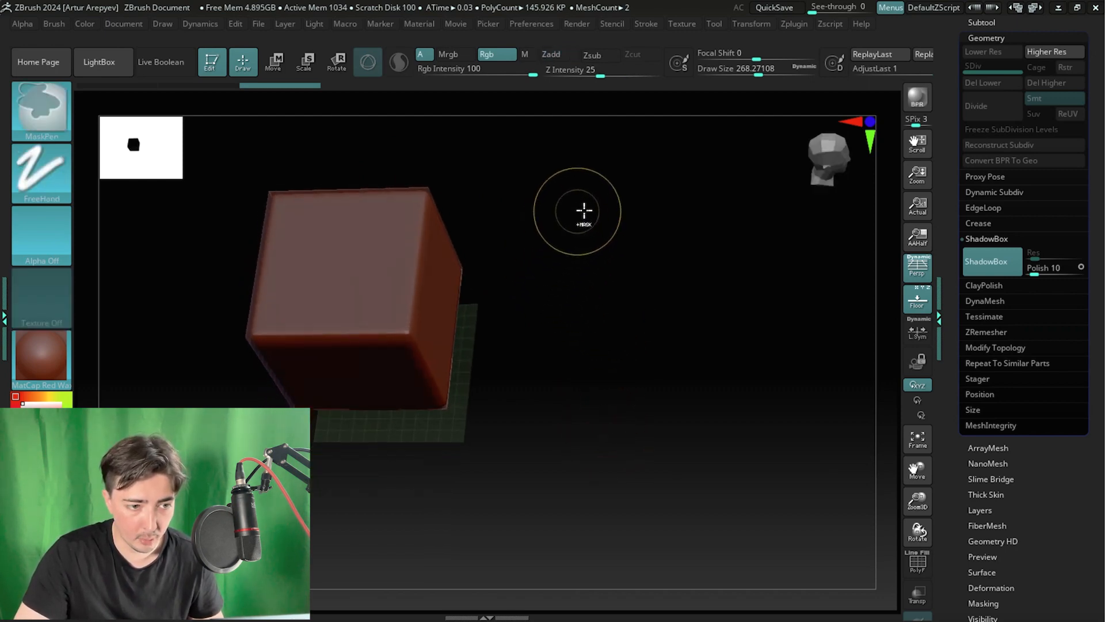
mouse_move(655, 234)
left_mouse_down("ctrl")
mouse_move(710, 302)
mouse_move(686, 316)
mouse_move(683, 229)
mouse_move(706, 290)
mouse_move(614, 323)
mouse_move(560, 328)
mouse_move(654, 323)
mouse_move(592, 308)
mouse_move(683, 338)
mouse_move(658, 294)
mouse_move(662, 215)
mouse_move(637, 306)
mouse_move(649, 311)
mouse_move(641, 339)
mouse_move(600, 363)
mouse_move(628, 416)
mouse_move(637, 333)
left_mouse_up("ctrl")
key("p")
left_click_drag(634, 418, 655, 441, "shift")
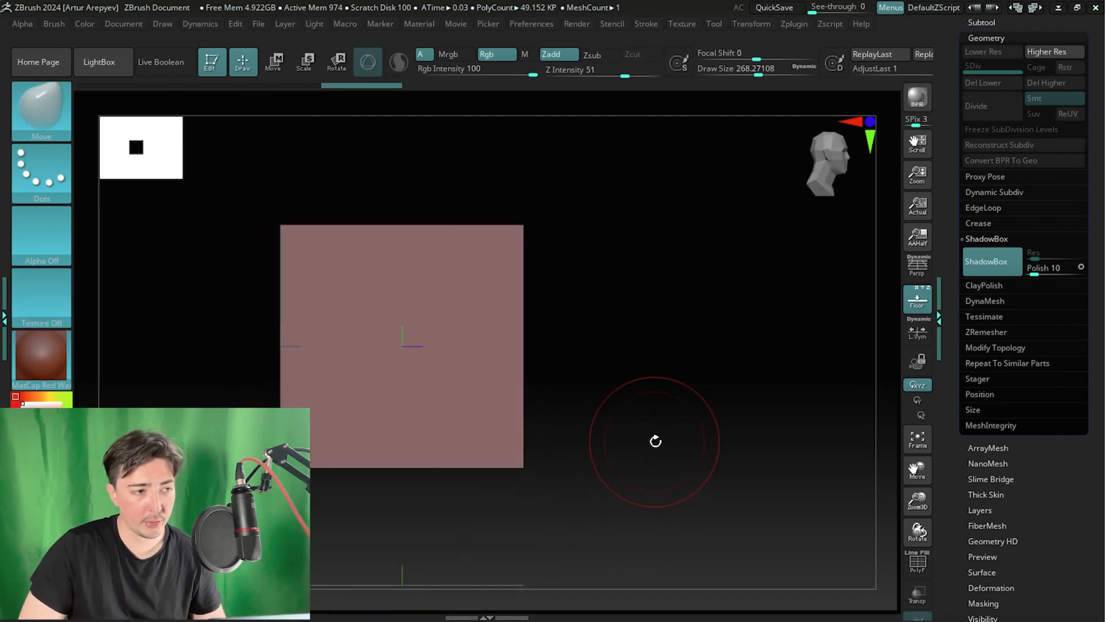
key("ctrl")
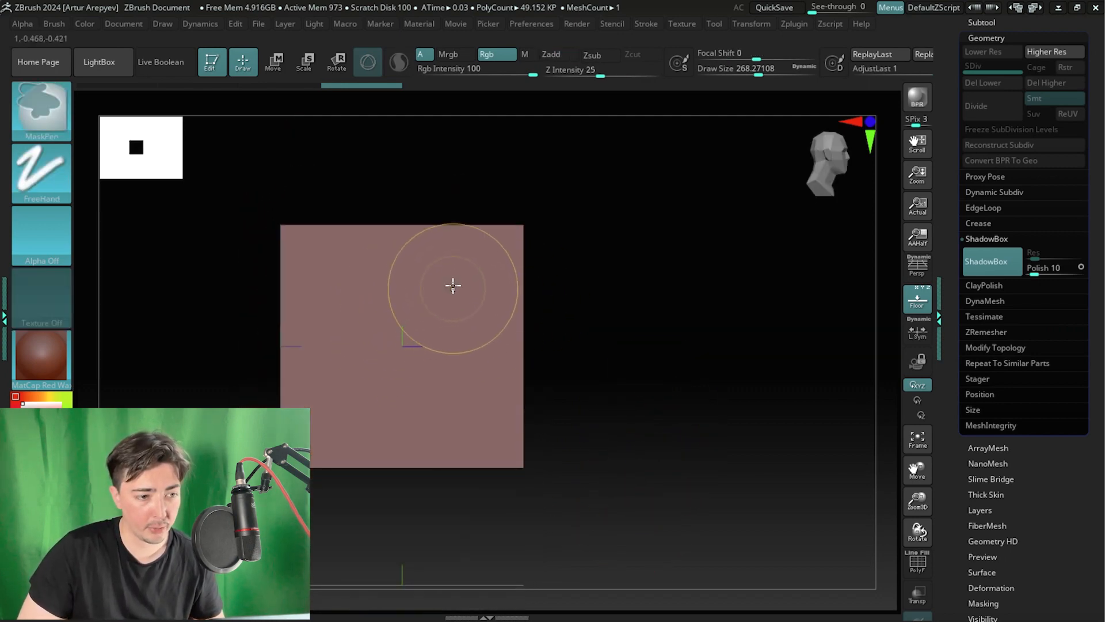
mouse_move(453, 285)
left_mouse_down("ctrl")
mouse_move(382, 274)
mouse_move(363, 331)
mouse_move(412, 378)
left_mouse_up("ctrl")
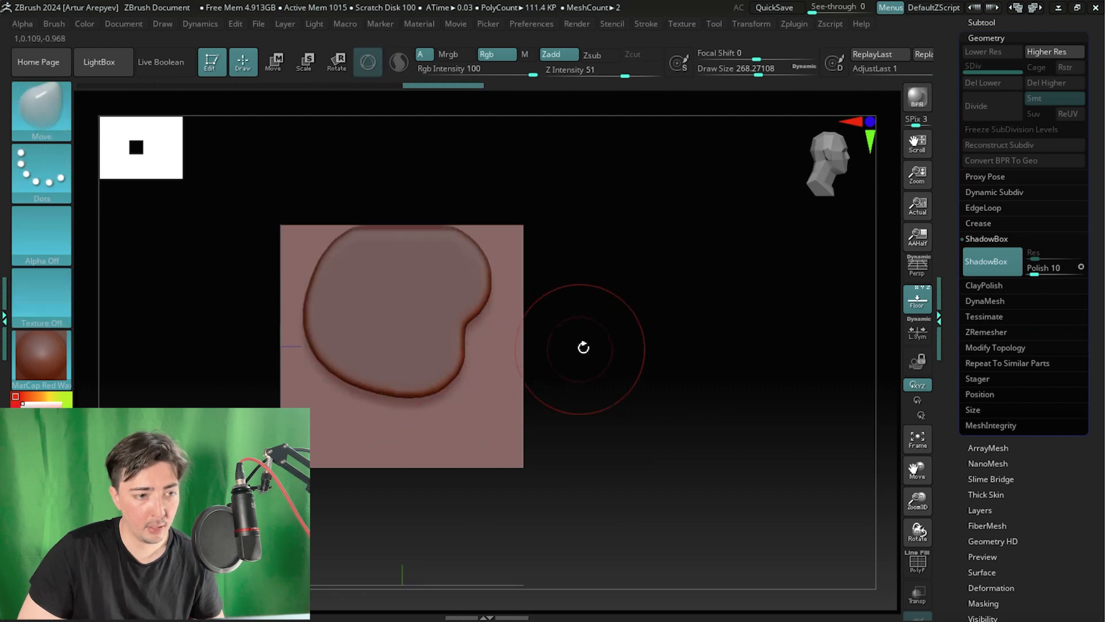
mouse_move(584, 347)
left_mouse_down()
mouse_move(582, 269)
mouse_move(545, 292)
mouse_move(552, 339)
mouse_move(526, 385)
mouse_move(581, 363)
left_mouse_up()
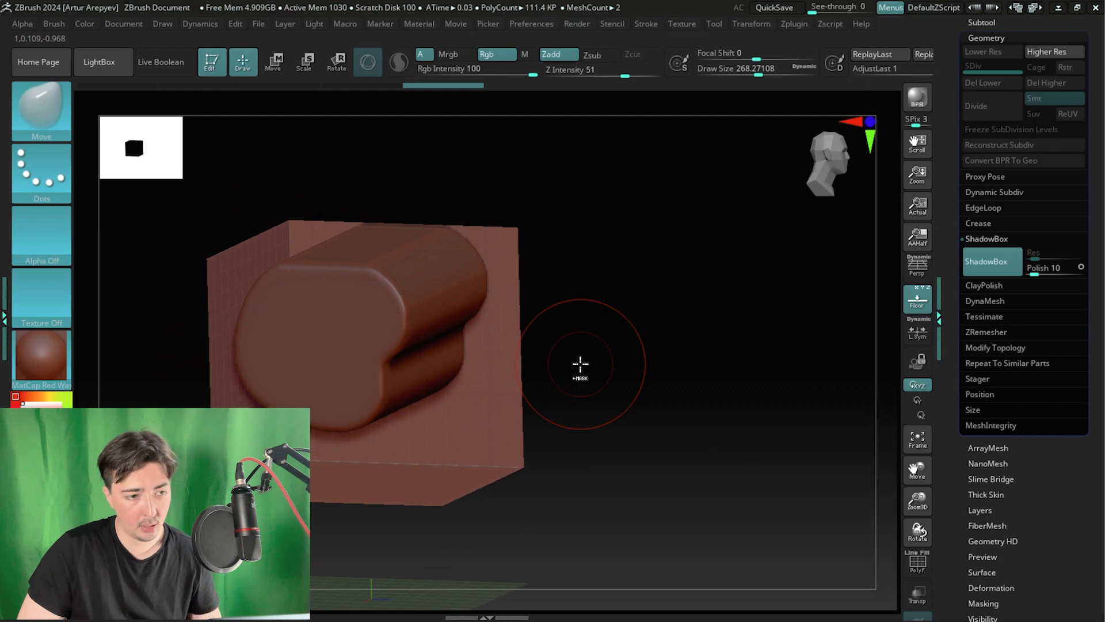
key("ctrl+z")
left_click_drag(740, 340, 752, 347, "shift")
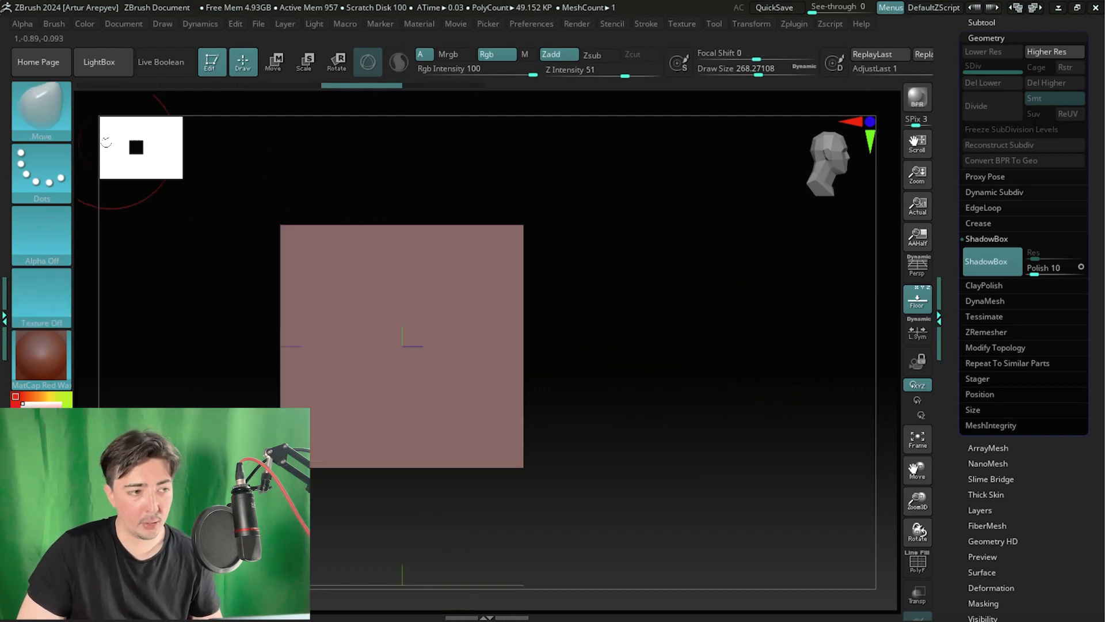
- Check the melted drip in ref.png and mask a T-shaped drip with a long central drop on the ShadowBox wall, using draw size about 87
right_click(314, 284)
left_click_drag(316, 288, 294, 288)
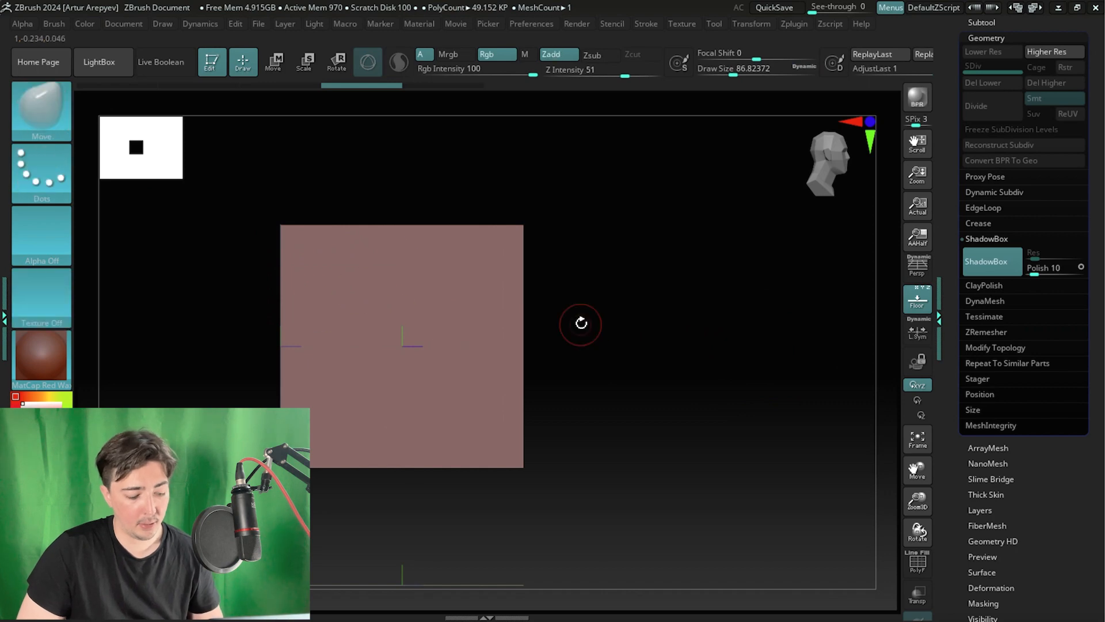
key("alt+Tab")
key("alt+Tab")
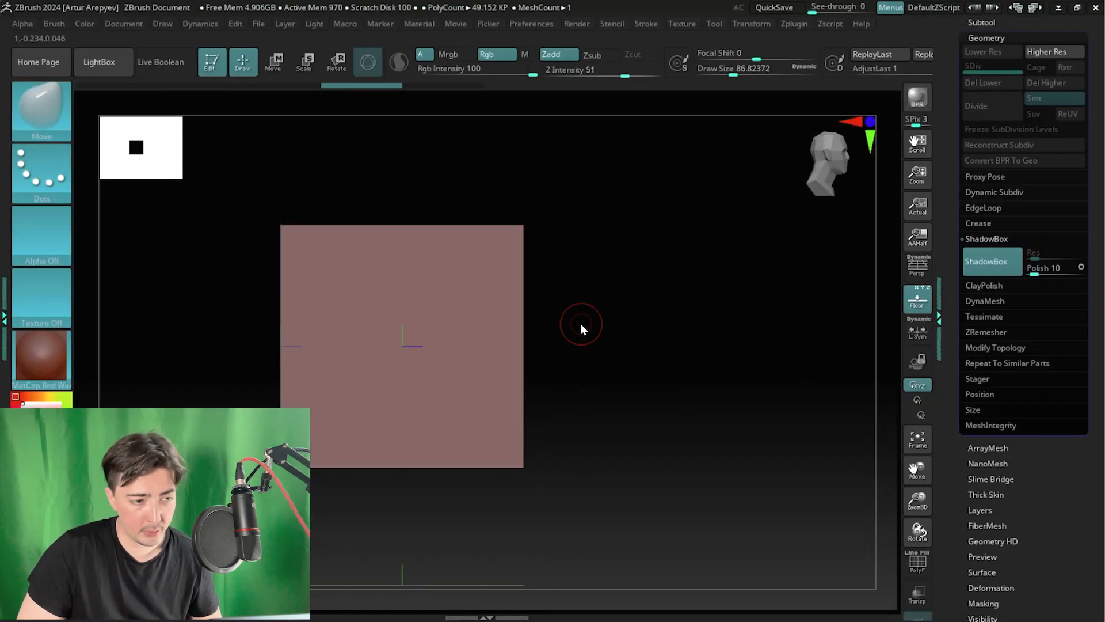
key("alt+Tab")
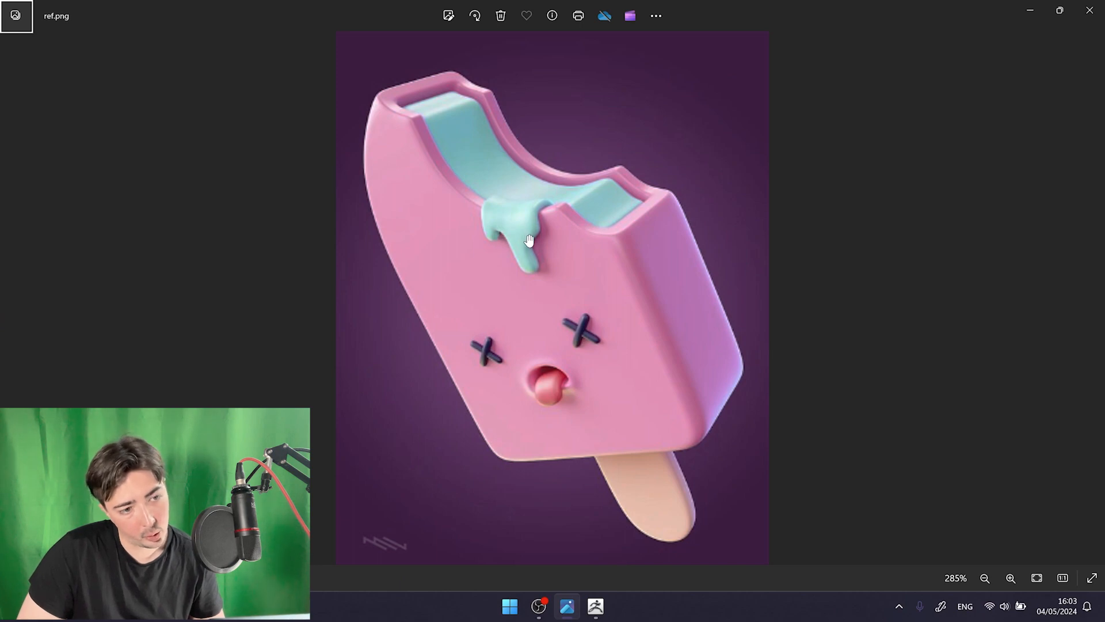
key("alt+Tab")
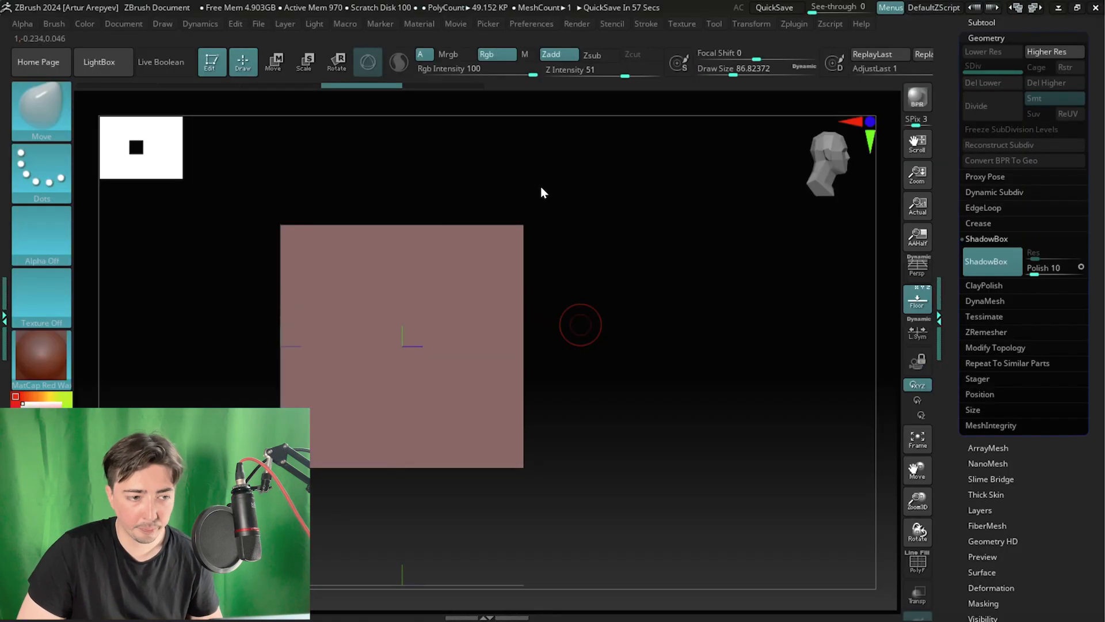
key("ctrl")
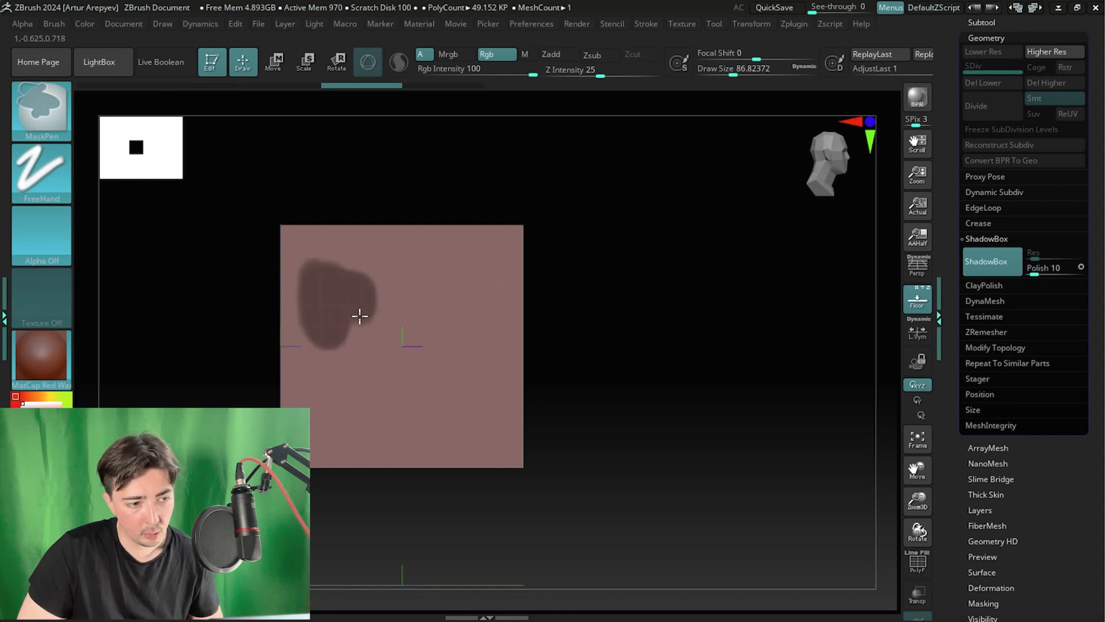
mouse_move(359, 316)
left_mouse_down("ctrl")
mouse_move(366, 414)
mouse_move(390, 288)
mouse_move(387, 373)
left_mouse_up("ctrl")
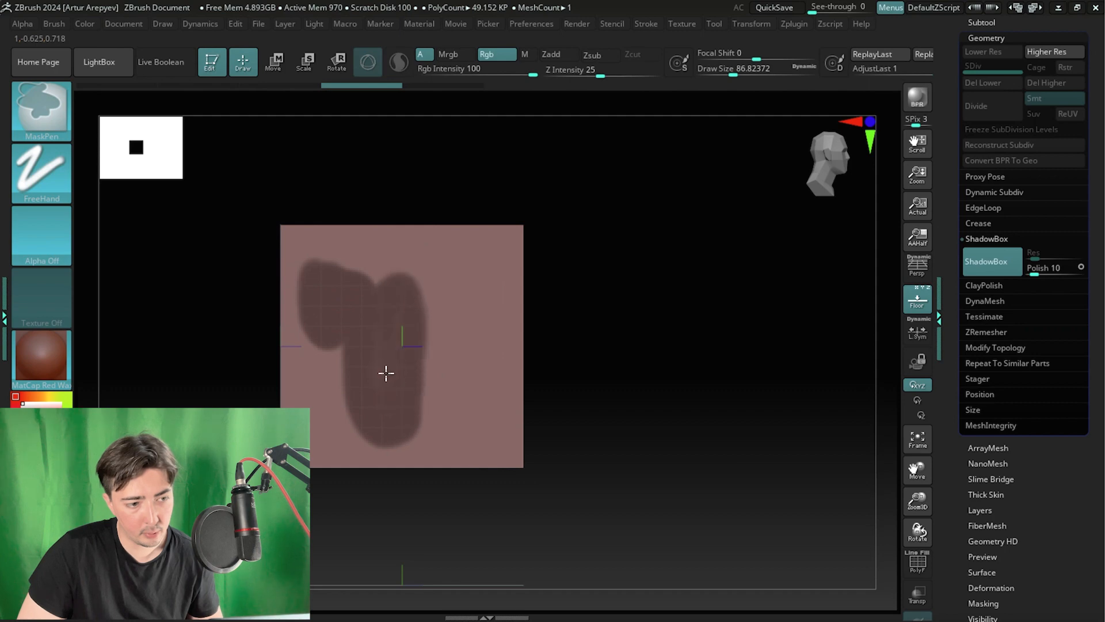
left_click_drag(472, 274, 327, 263, "ctrl")
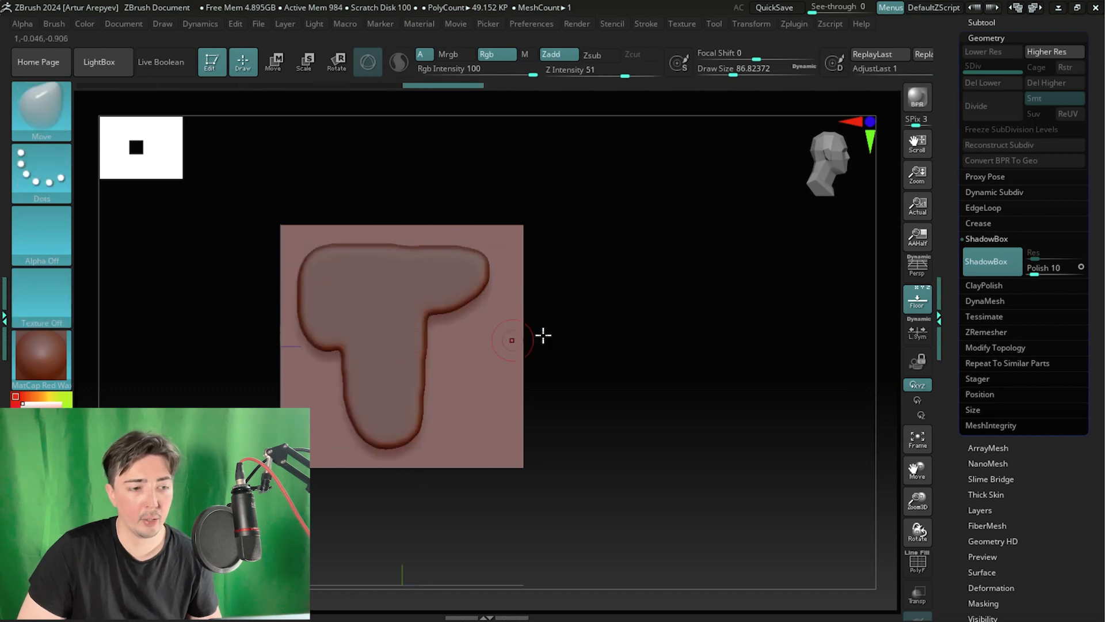
left_click_drag(543, 333, 572, 281)
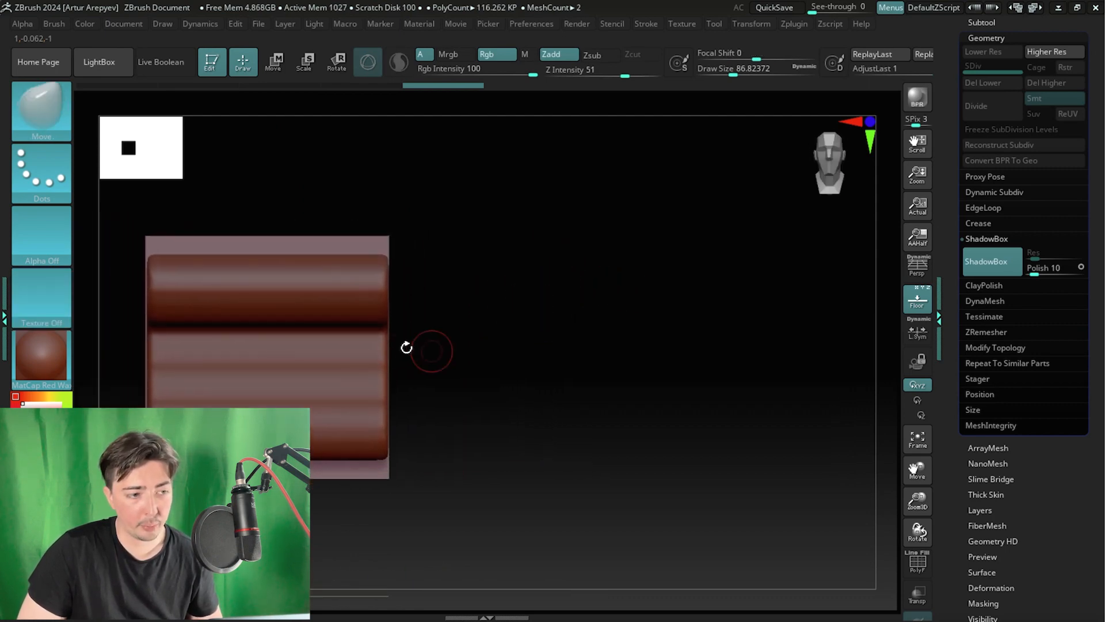
key("ctrl")
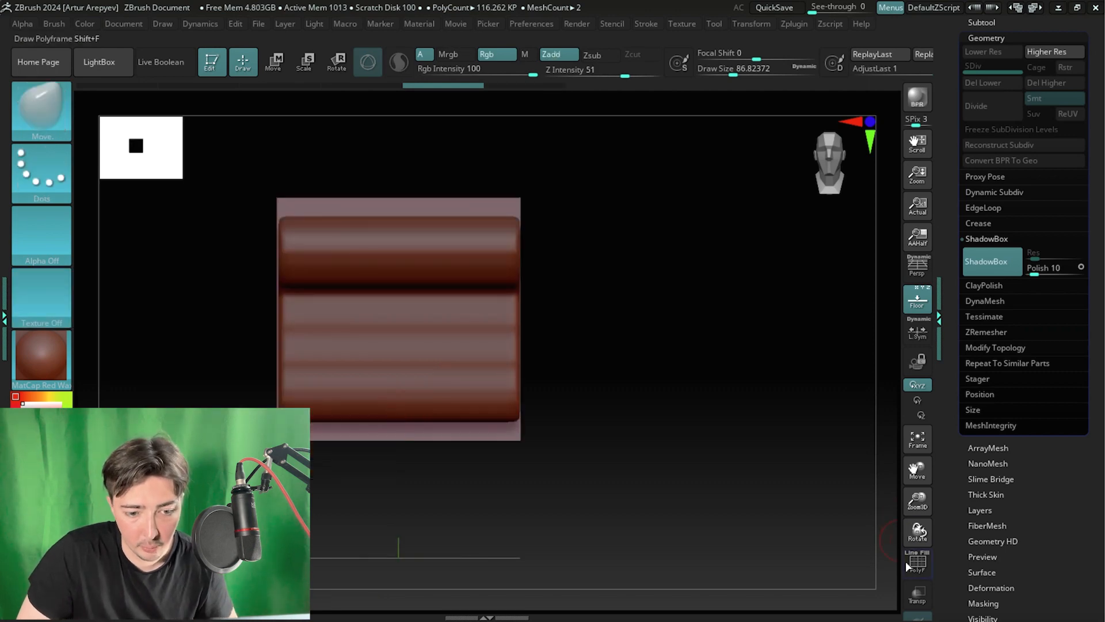
left_click(917, 596)
left_click_drag(392, 211, 396, 413, "ctrl")
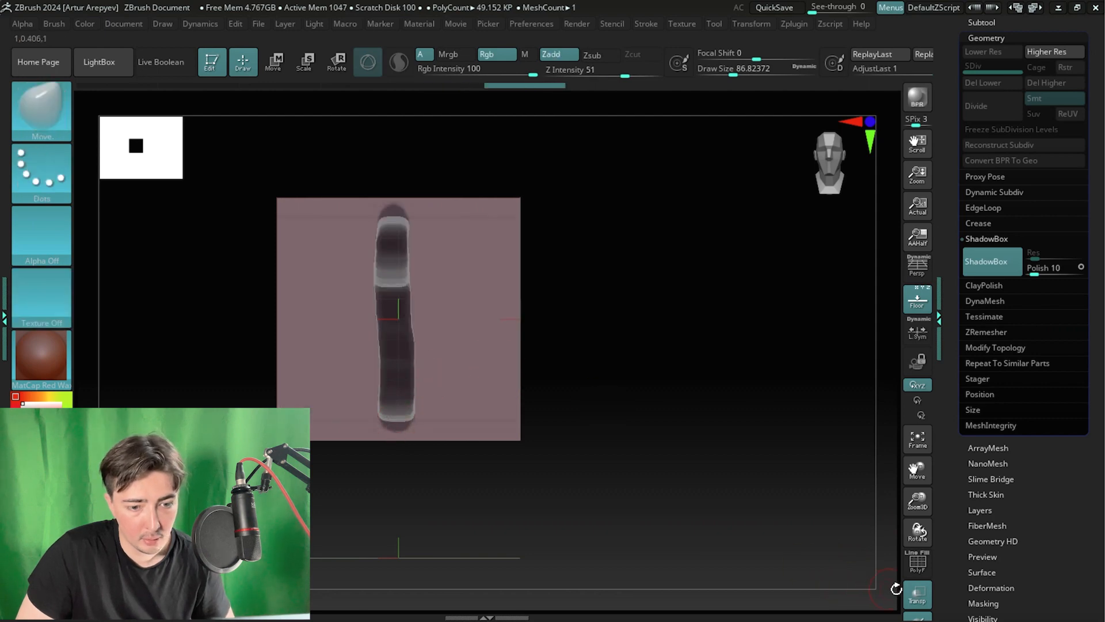
left_click(917, 596)
mouse_move(656, 363)
left_mouse_down()
mouse_move(674, 355)
mouse_move(701, 367)
mouse_move(644, 365)
mouse_move(653, 357)
left_mouse_up()
key("ctrl+z")
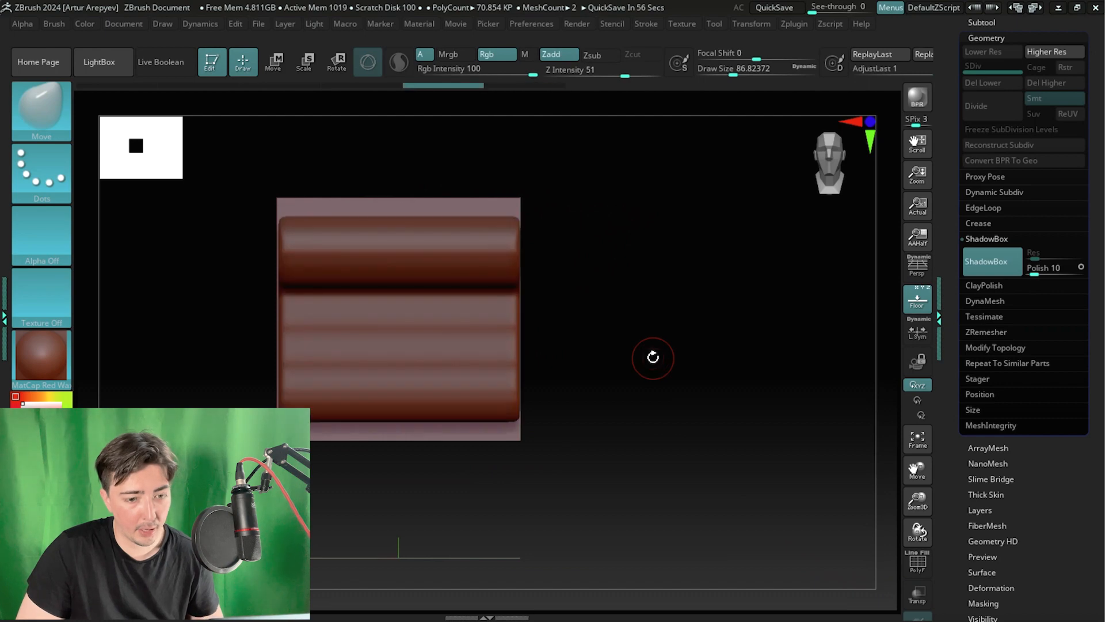
- Thin the drip by masking a narrow vertical strip on the ShadowBox's adjacent wall with transparency on, and turn transparency off
left_click(918, 596)
key("ctrl")
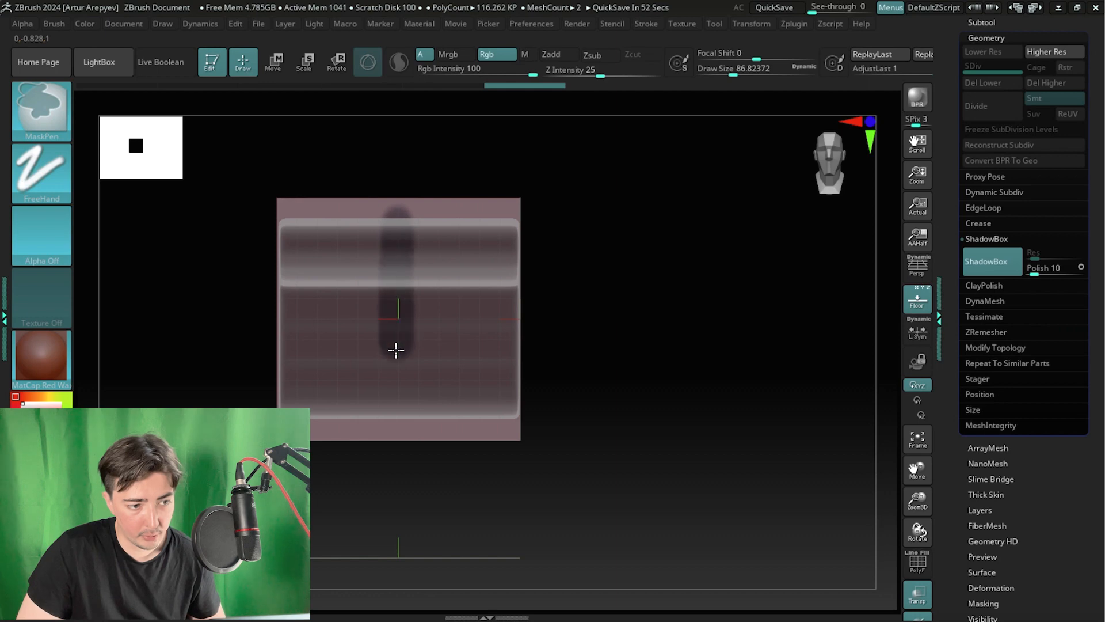
key("ctrl+shift+z")
left_click_drag(615, 248, 843, 507)
left_click(917, 594)
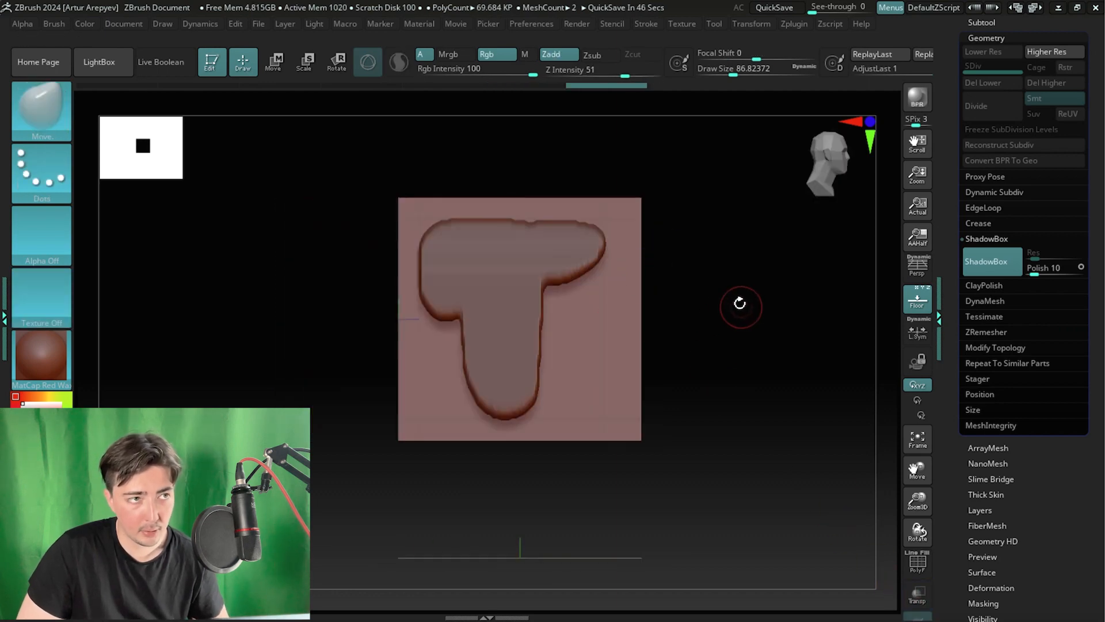
- Turn off ShadowBox to keep the drip as a mesh and show the other popsicle subtools again
left_click_drag(728, 340, 772, 362)
left_click(988, 259)
left_click(983, 22)
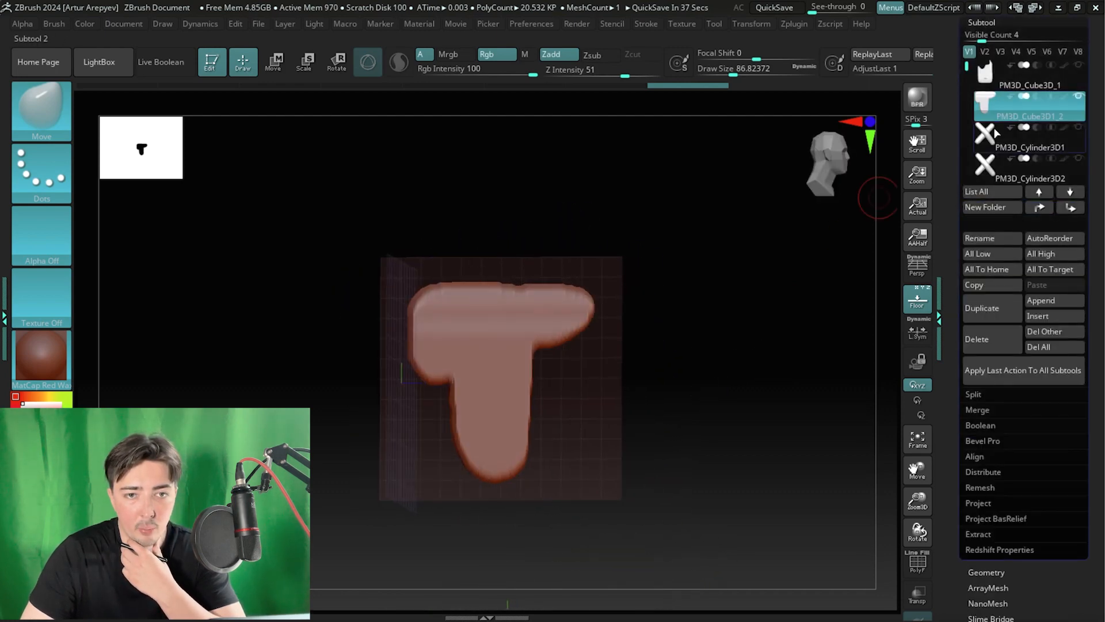
left_click(1079, 96)
- Move the drip out in front of the popsicle's face and raise it toward the bite
left_click_drag(619, 360, 671, 318)
key("w")
left_click_drag(757, 341, 805, 351, "shift")
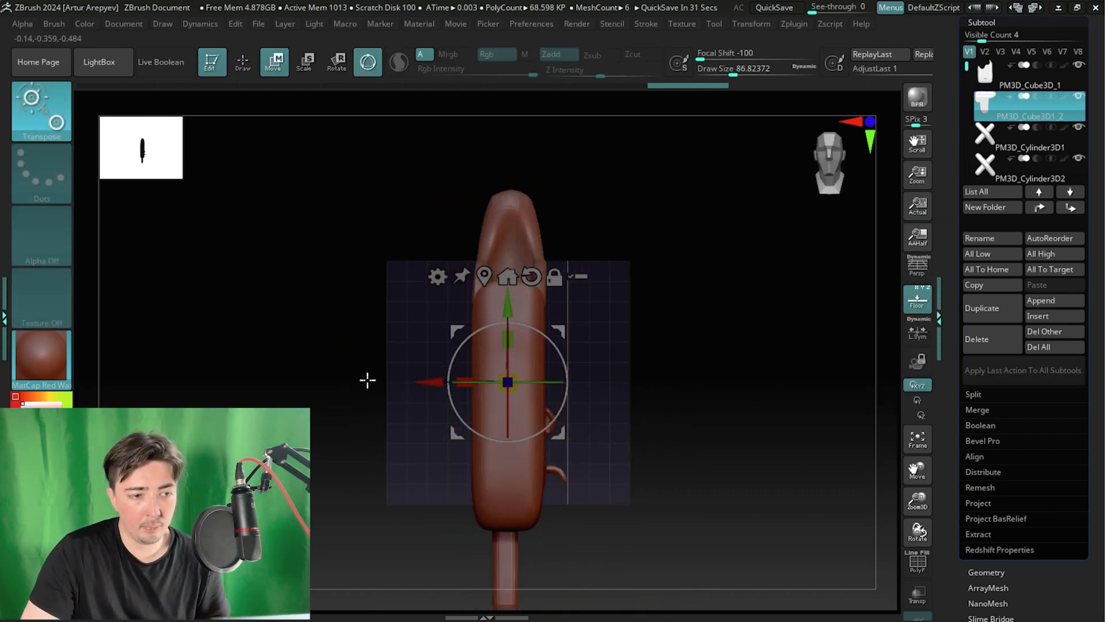
left_click_drag(413, 383, 468, 378)
left_click_drag(709, 385, 640, 380)
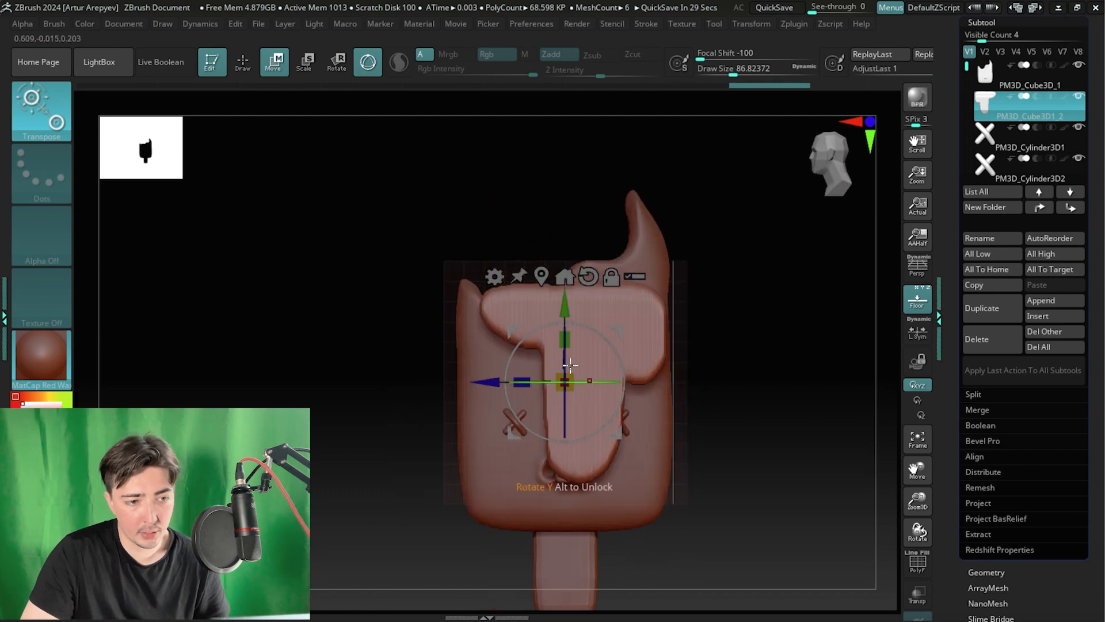
left_click_drag(563, 309, 560, 260)
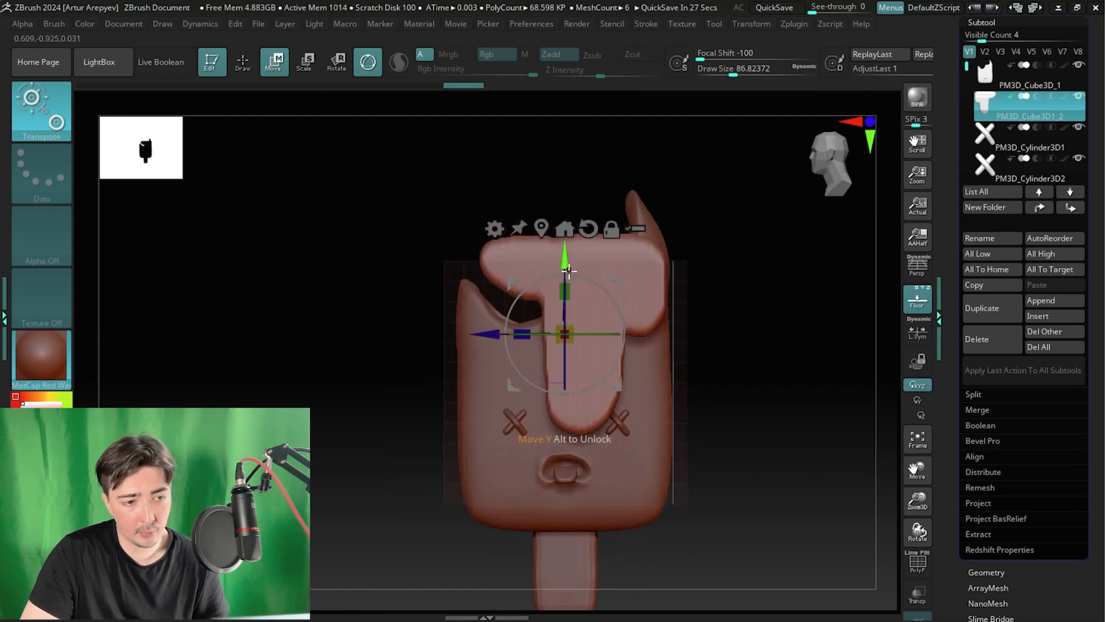
- Rotate the drip 180 degrees about its vertical axis and scale it uniformly to about 0.37, comparing it with ref.png
key("alt+Tab")
key("alt+Tab")
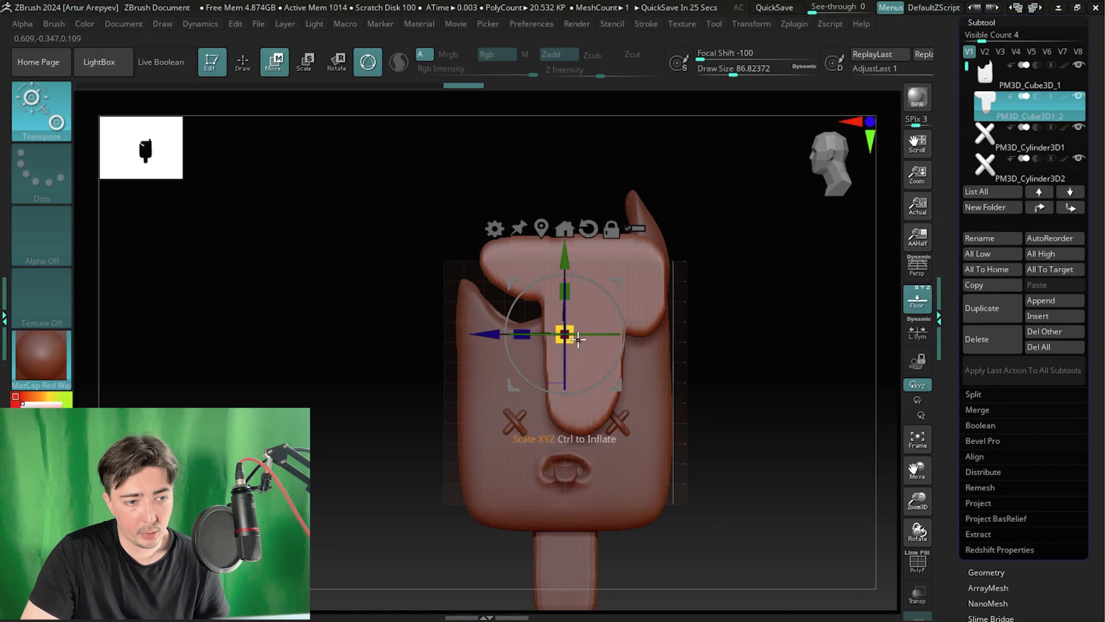
left_click_drag(578, 340, 401, 356)
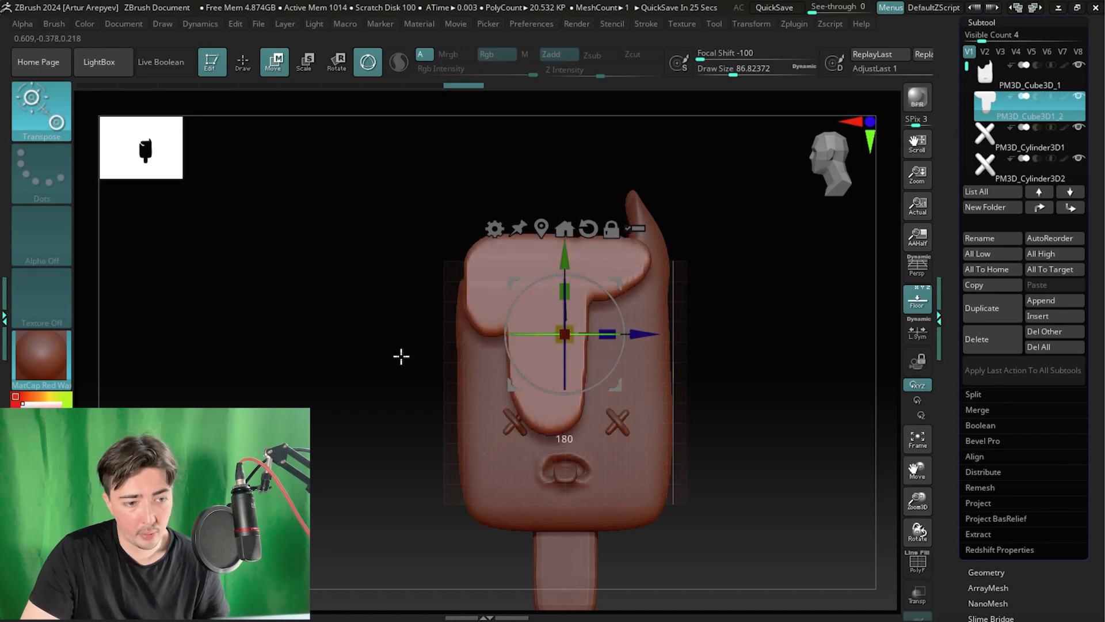
left_click_drag(576, 328, 544, 345)
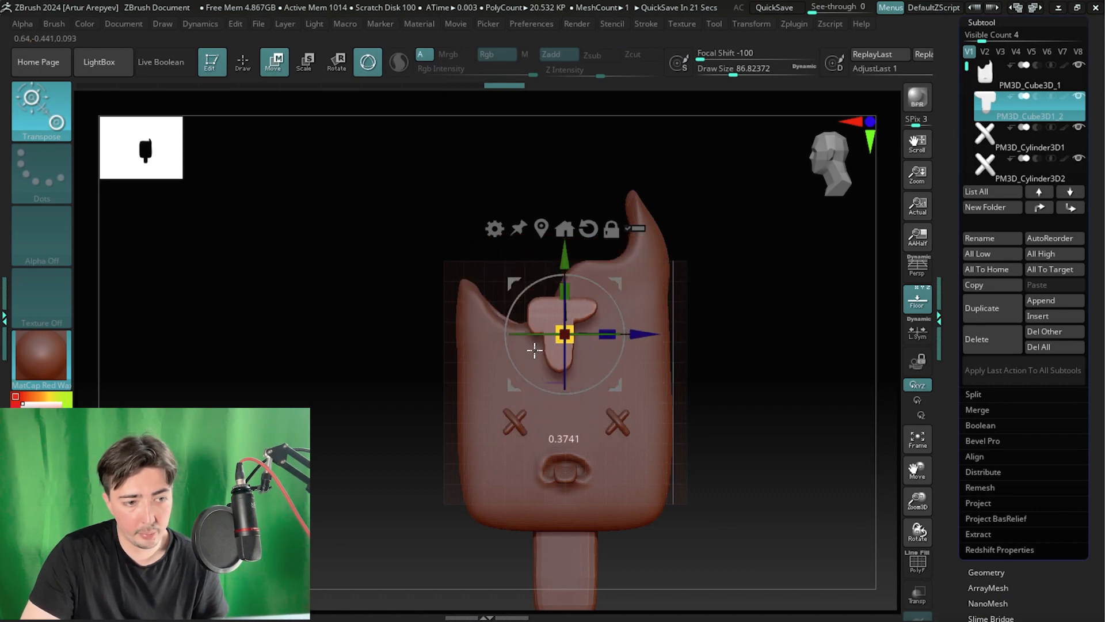
key("alt+Tab")
key("alt+Tab")
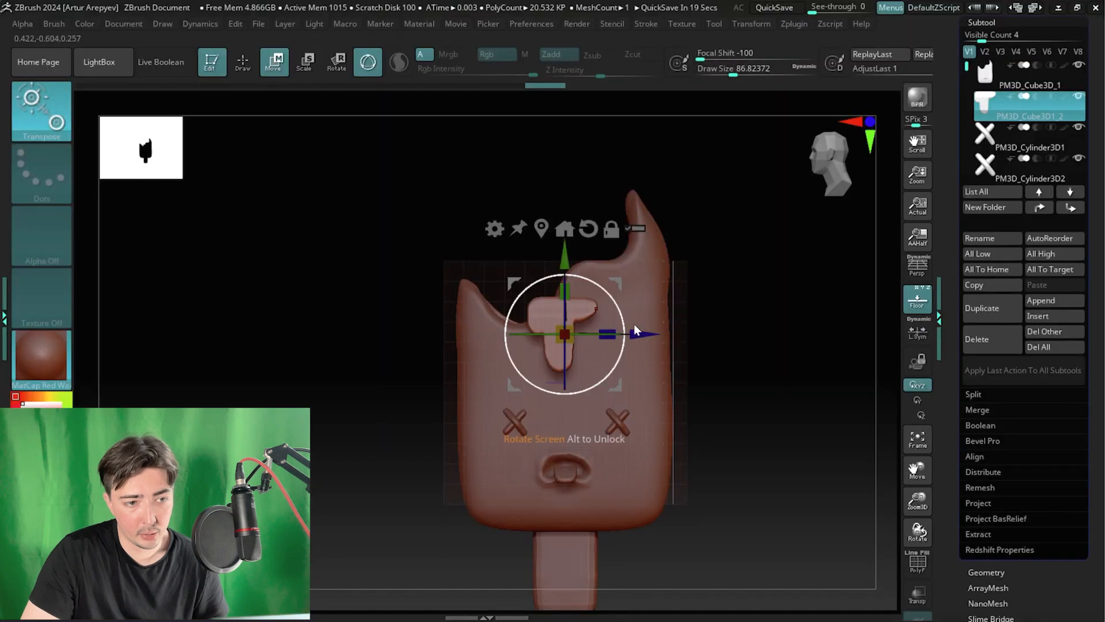
- Shift the small drip sideways beneath the bite's dip, lower it slightly and check its gap from the body in side view
left_click_drag(651, 337, 610, 340)
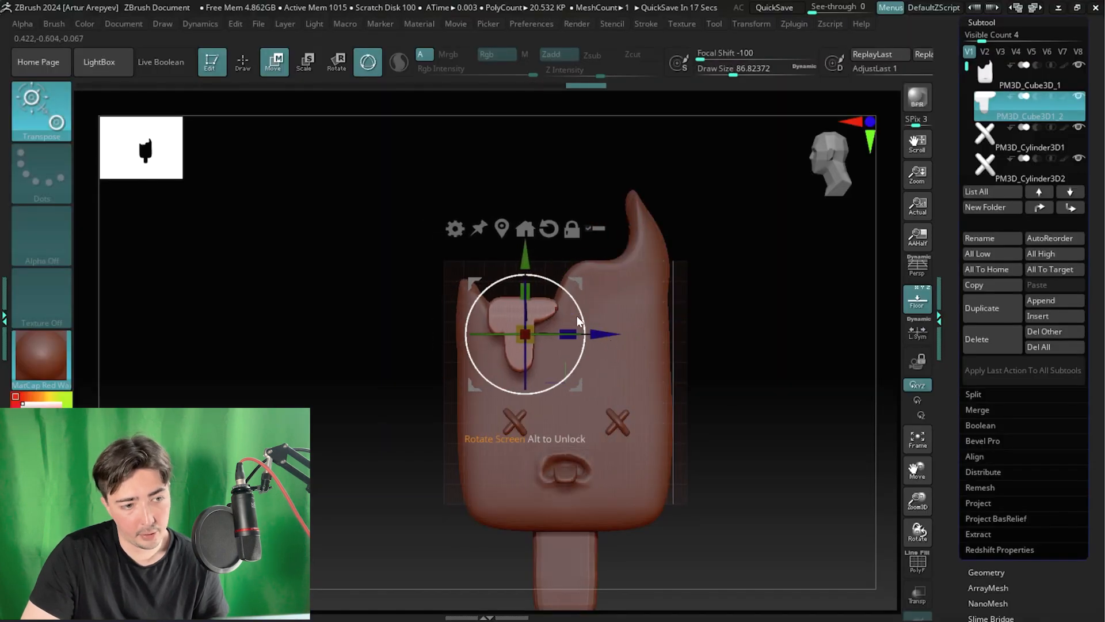
left_click_drag(525, 261, 528, 270)
left_click_drag(401, 358, 679, 353)
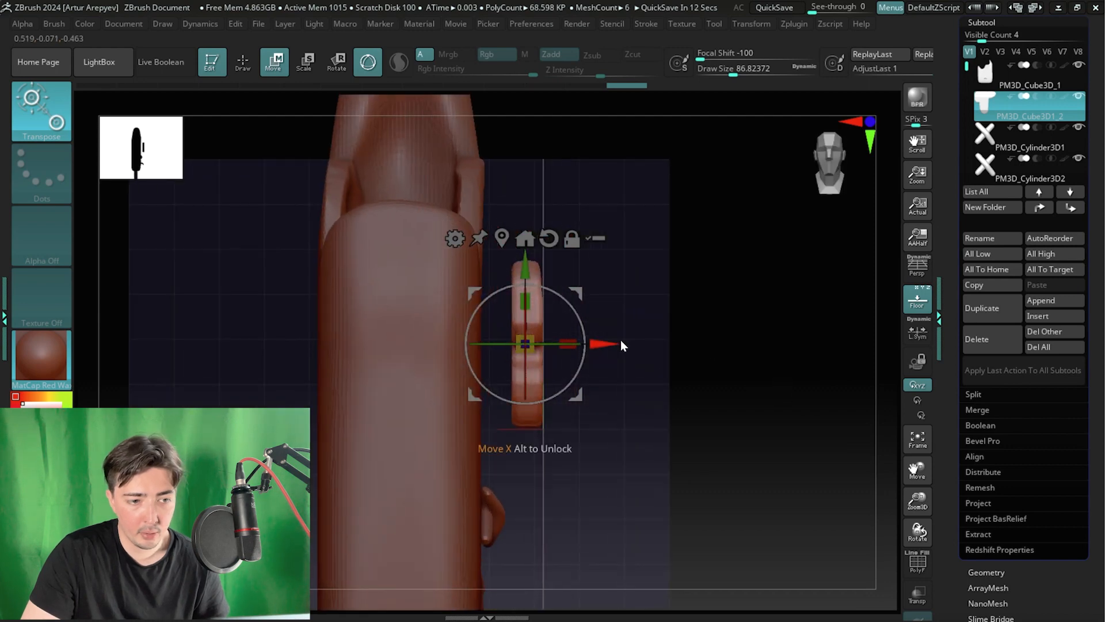
- Move the drip back along its depth axis toward the popsicle's front face and check its placement from the front
left_click_drag(609, 341, 574, 341)
left_click_drag(731, 349, 581, 339)
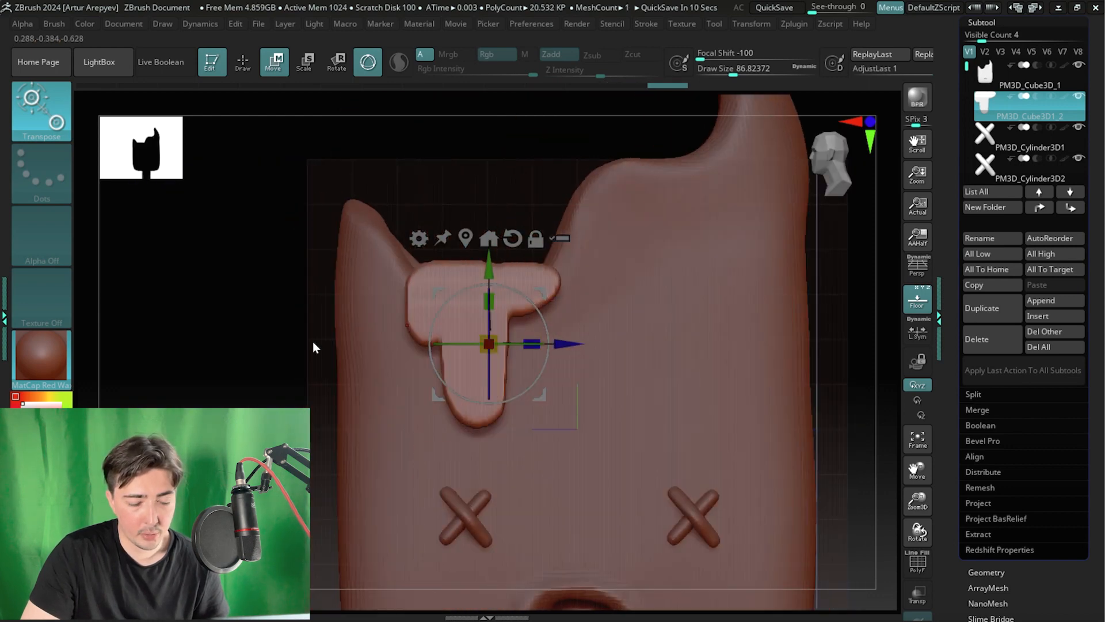
left_click_drag(229, 363, 241, 489, "alt")
- Return to sculpting mode and smooth the drip's rough outer edges
key("q")
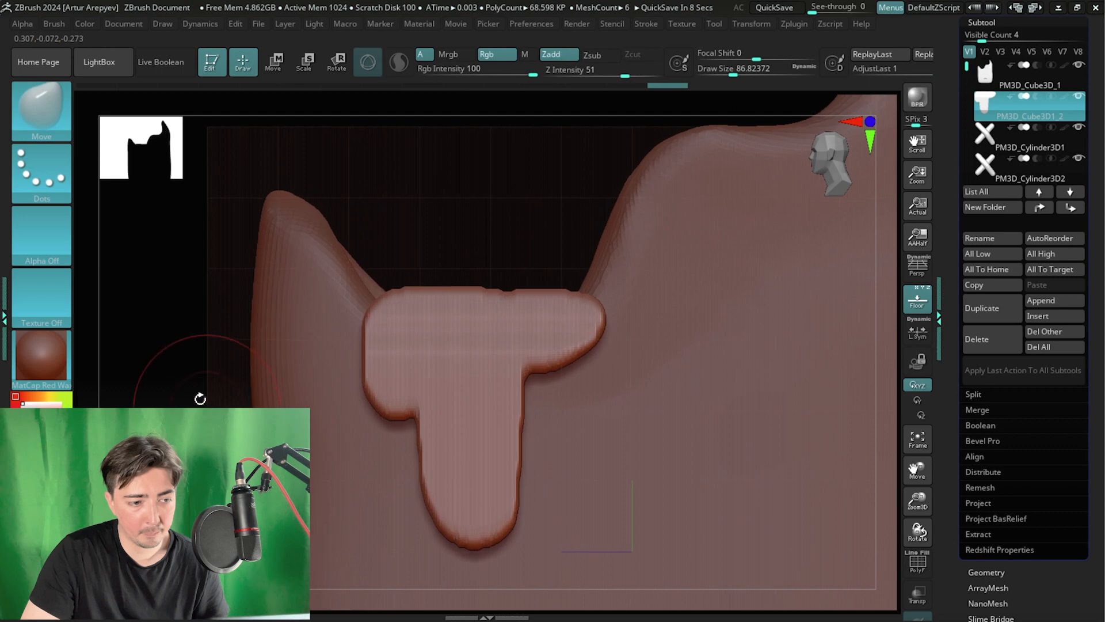
left_click_drag(199, 397, 259, 395, "alt")
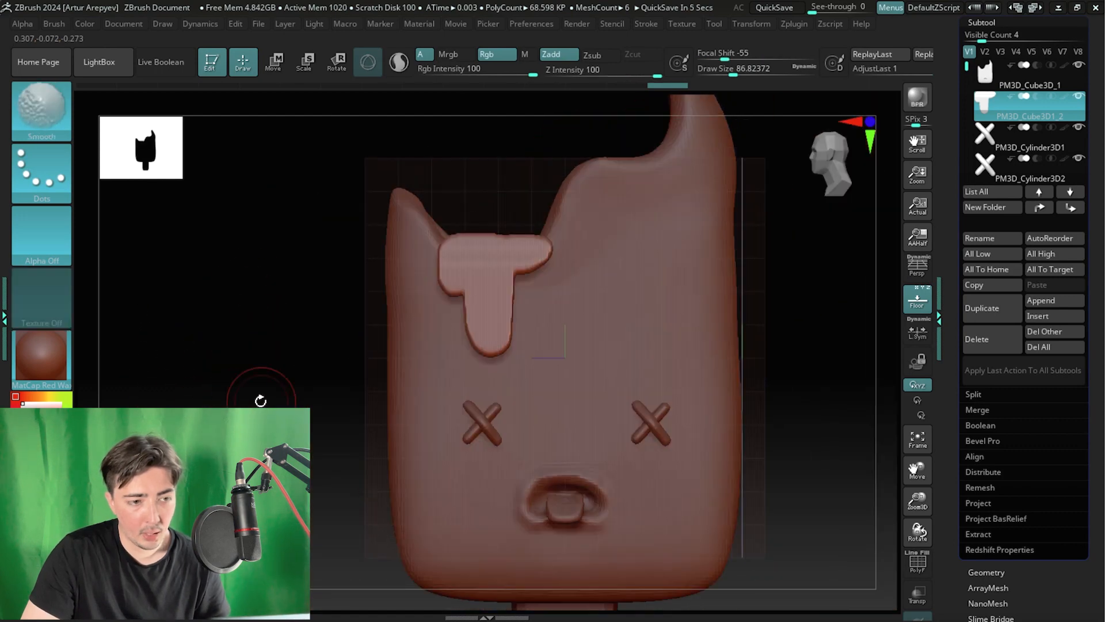
left_click_drag(317, 292, 331, 299)
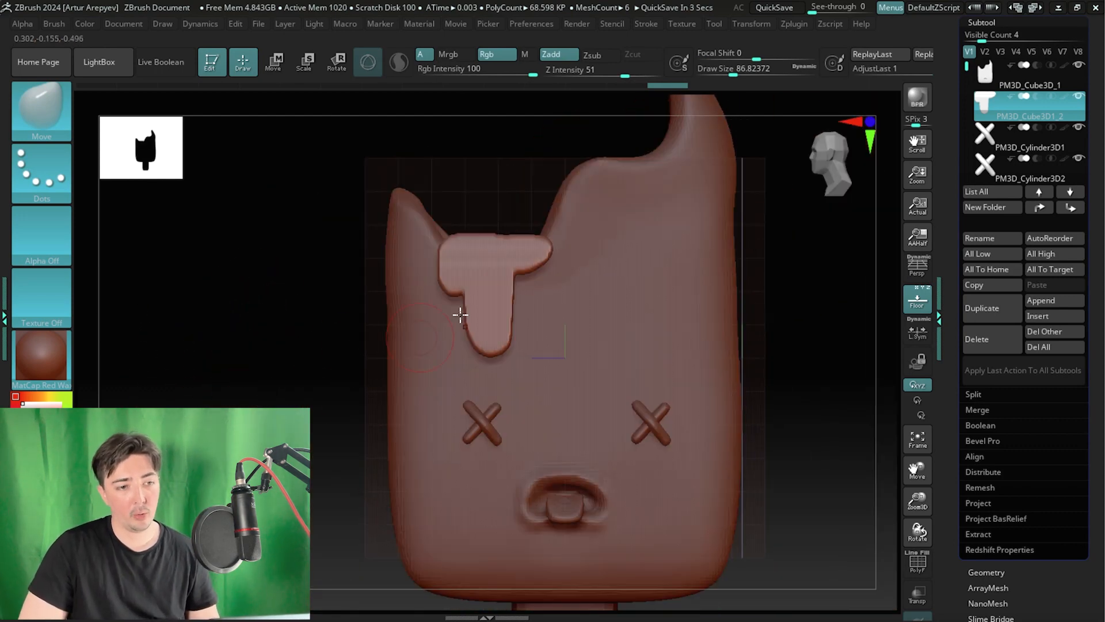
left_click_drag(282, 326, 266, 408)
left_click_drag(293, 291, 259, 411, "shift")
mouse_move(401, 363)
left_mouse_down("shift")
mouse_move(440, 491)
mouse_move(551, 424)
left_mouse_up("shift")
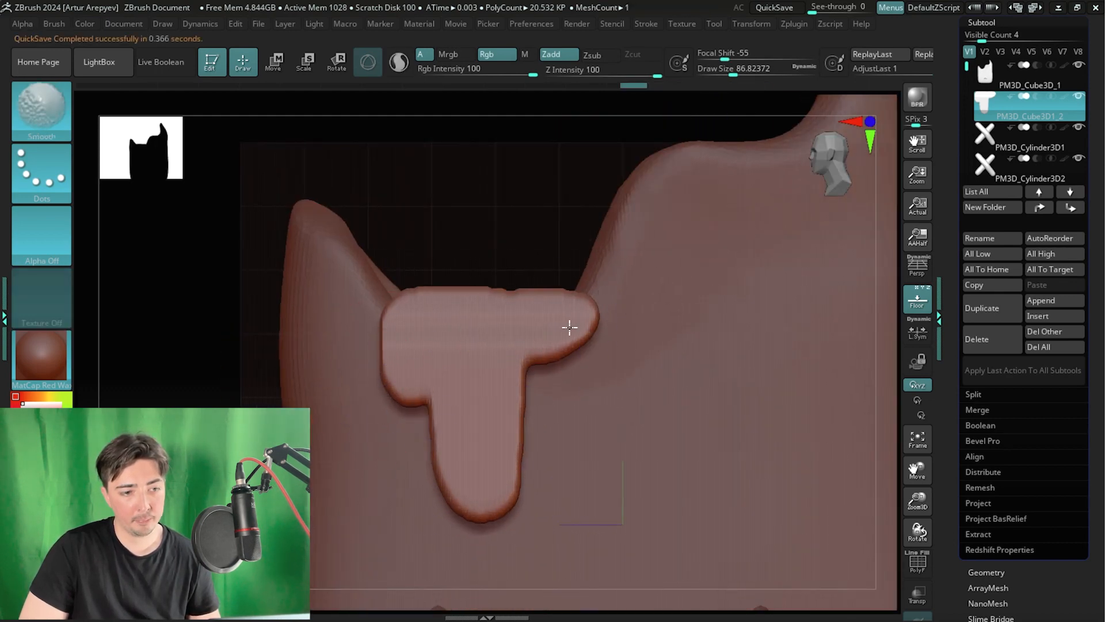
- Inspect the drip's polygon density in wireframe, hide the wireframe and remesh the drip with DynaMesh at resolution 128
left_click(912, 570)
mouse_move(546, 208)
left_mouse_down()
mouse_move(520, 217)
mouse_move(513, 288)
mouse_move(526, 306)
mouse_move(383, 316)
left_mouse_up()
left_click_drag(668, 483, 654, 429)
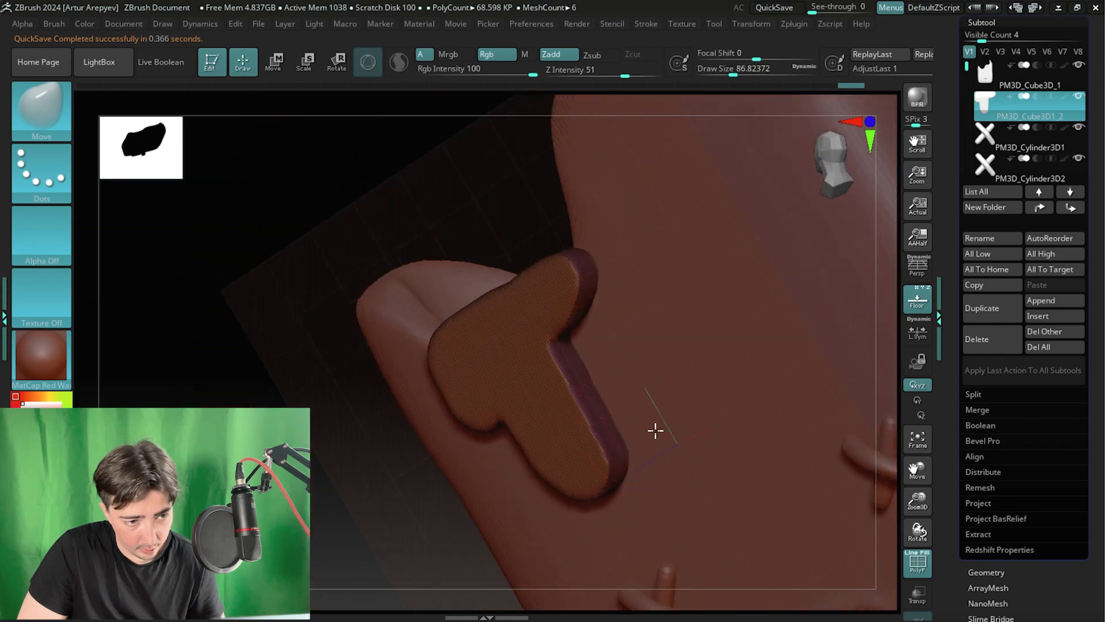
left_click(918, 561)
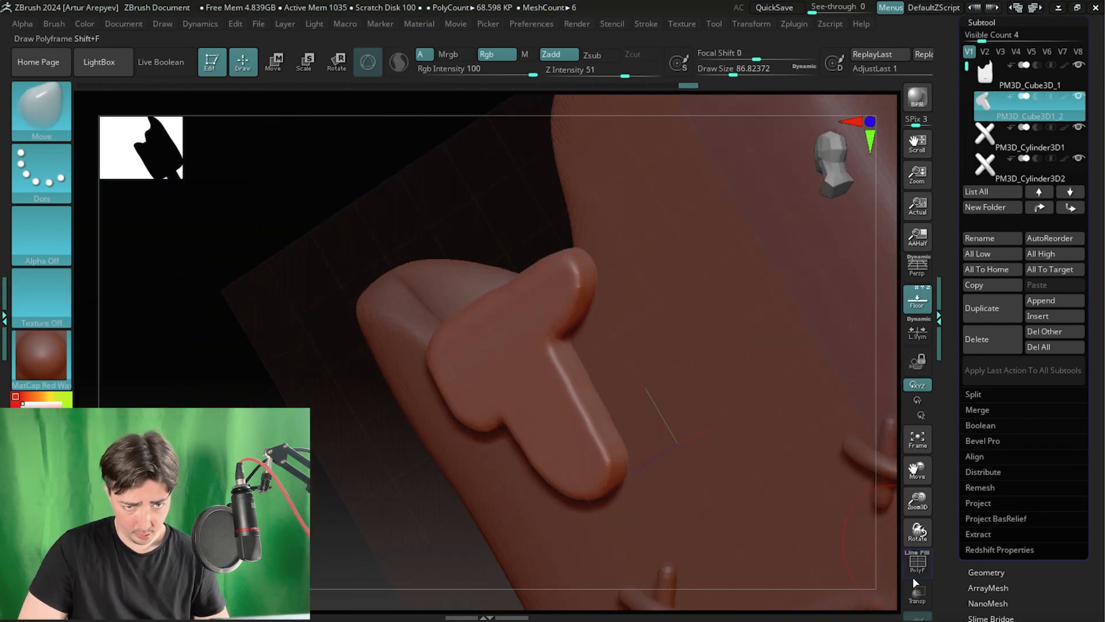
left_click(973, 573)
left_click(984, 301)
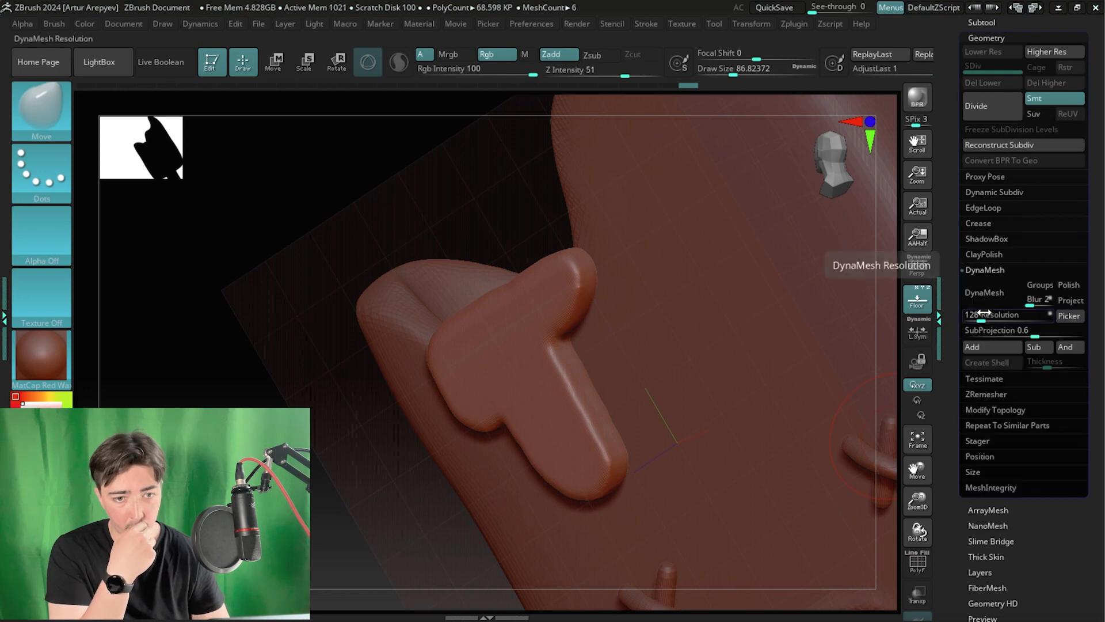
mouse_move(462, 184)
left_mouse_down()
mouse_move(471, 168)
mouse_move(549, 183)
left_mouse_up()
mouse_move(569, 300)
left_mouse_down("shift")
mouse_move(509, 455)
mouse_move(442, 333)
mouse_move(481, 291)
left_mouse_up("shift")
mouse_move(421, 160)
left_mouse_down("alt")
mouse_move(410, 161)
mouse_move(451, 232)
left_mouse_up("alt")
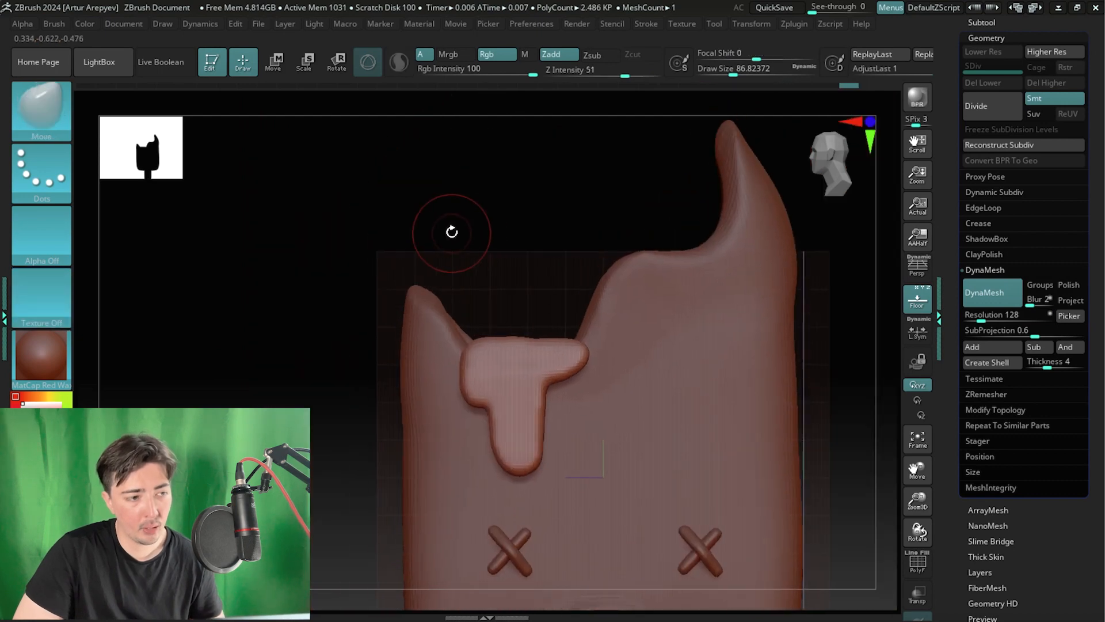
- Reshape the drip with the Move brush at draw size about 128, narrowing its neck, enlarging the rounded end and curving its upper part
right_click(337, 370)
left_click_drag(271, 374, 346, 374, "alt")
left_click_drag(484, 416, 501, 398)
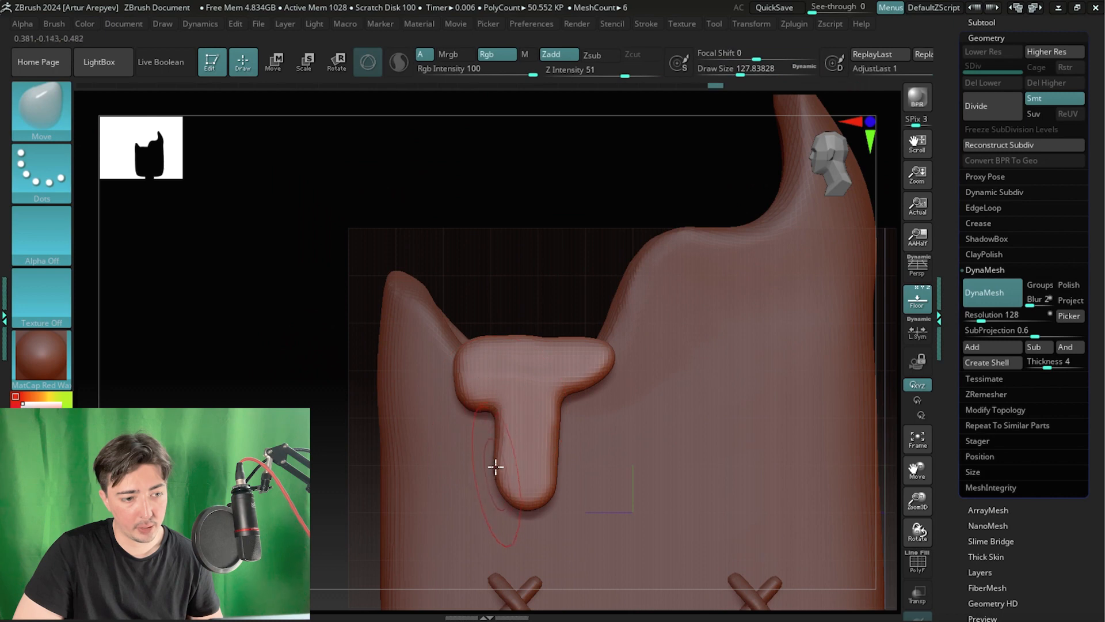
left_click_drag(495, 466, 516, 409)
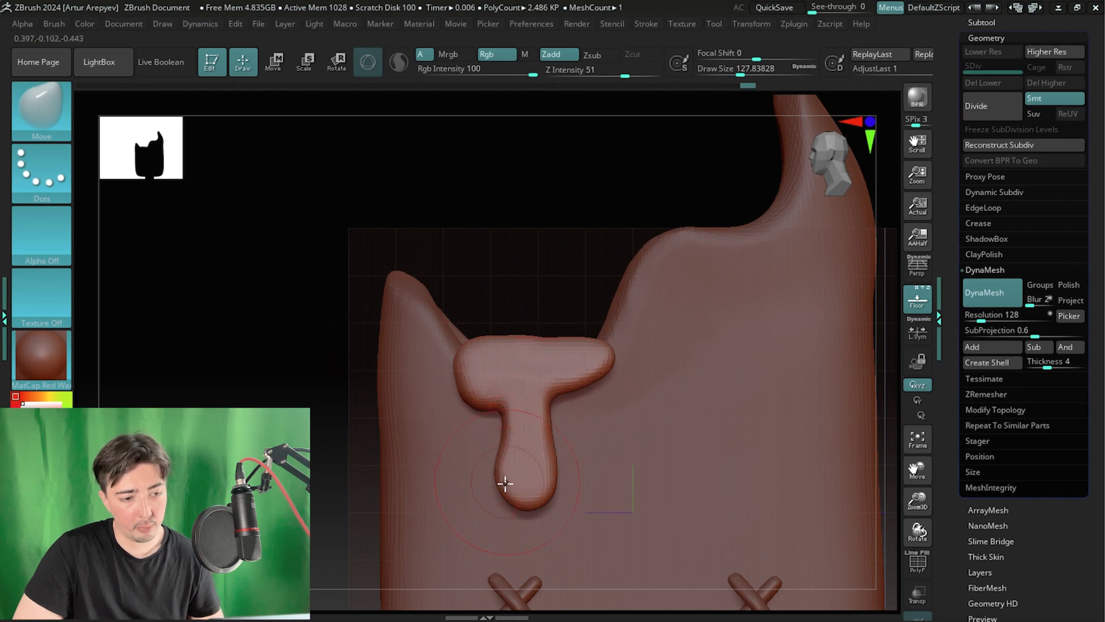
left_click_drag(505, 483, 559, 519)
left_click_drag(453, 387, 454, 377)
mouse_move(580, 373)
left_mouse_down()
mouse_move(596, 353)
mouse_move(574, 395)
left_mouse_up()
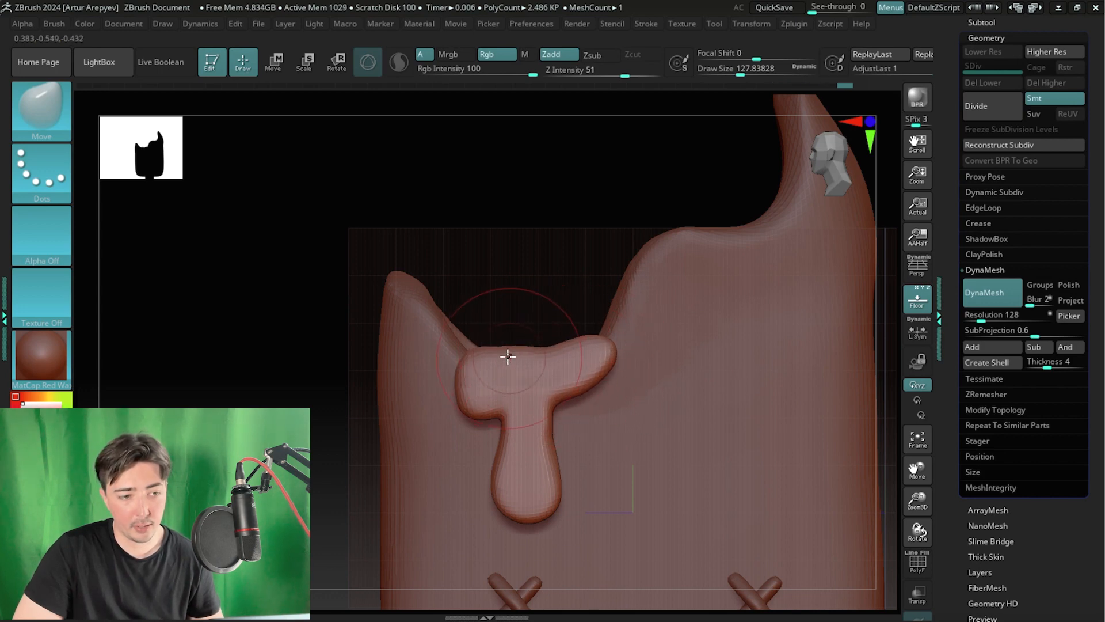
left_click_drag(531, 292, 513, 199, "alt")
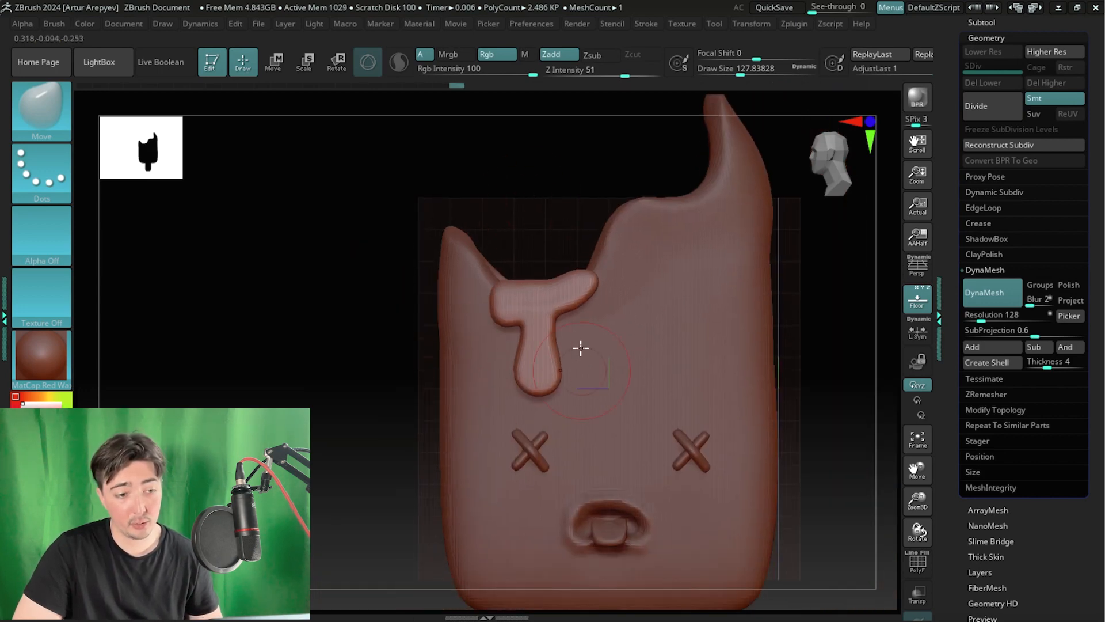
- Check how the drip sits against the body from several angles and refine its top edge along the bite's dip
left_click_drag(357, 380, 435, 344)
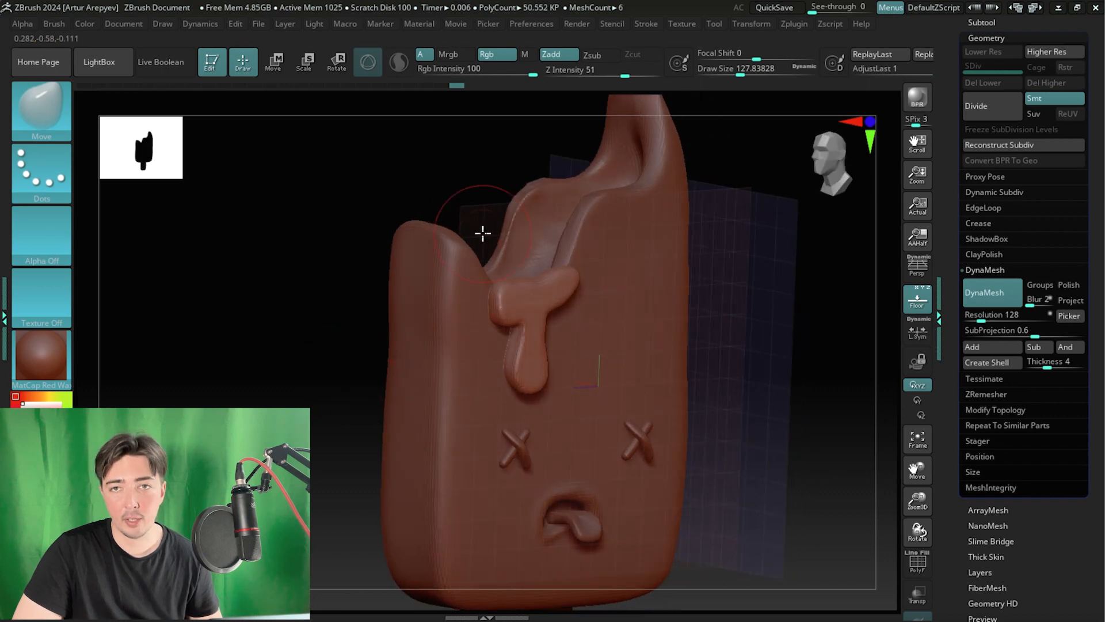
left_click_drag(457, 175, 497, 231)
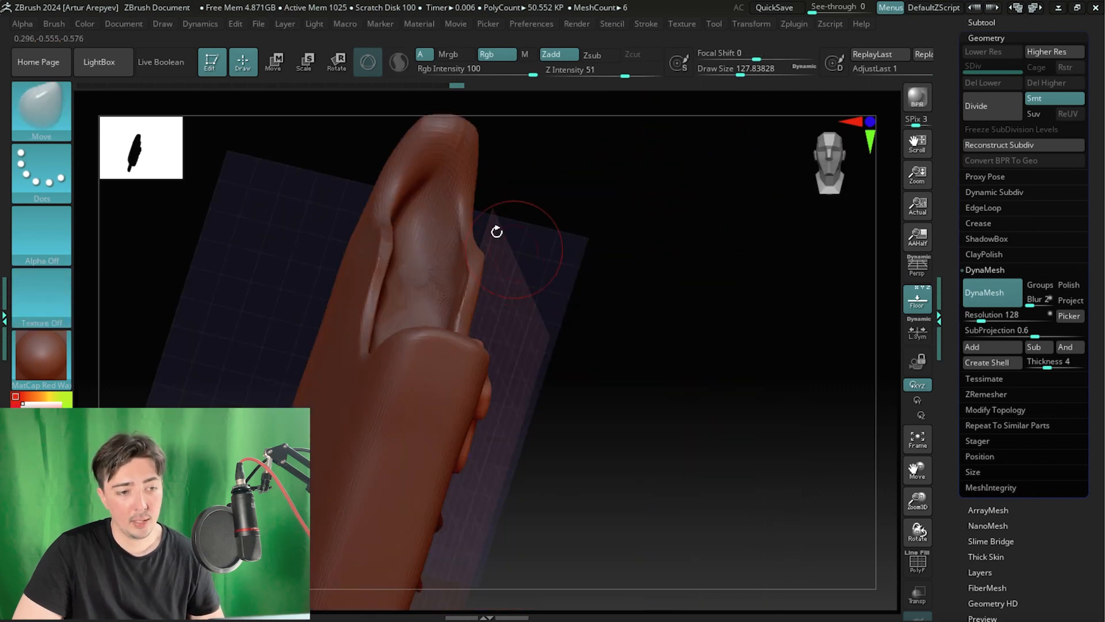
mouse_move(647, 254)
left_mouse_down()
mouse_move(718, 195)
mouse_move(701, 301)
mouse_move(668, 231)
mouse_move(670, 242)
left_mouse_up()
mouse_move(323, 282)
left_mouse_down()
mouse_move(299, 276)
mouse_move(486, 289)
mouse_move(523, 308)
mouse_move(599, 259)
mouse_move(470, 344)
left_mouse_up()
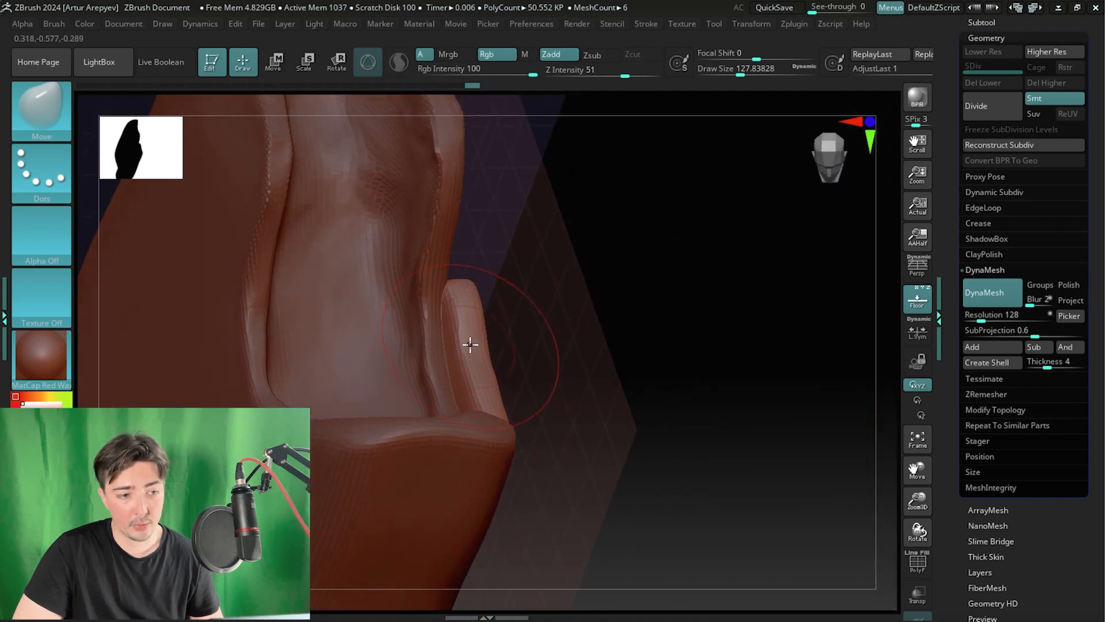
left_click_drag(563, 337, 374, 311)
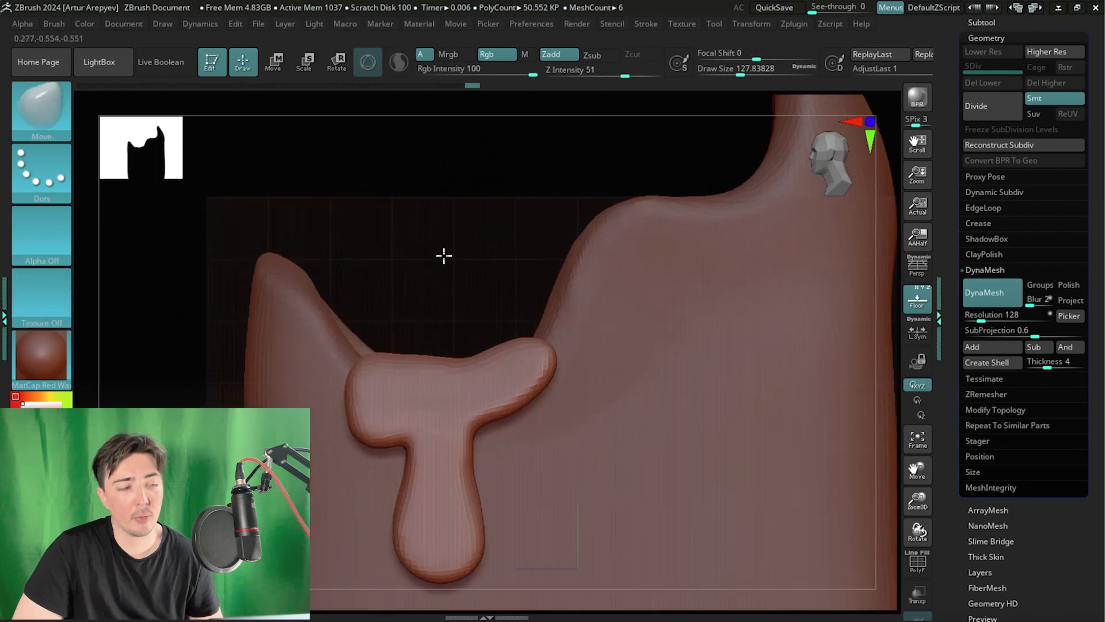
mouse_move(444, 257)
left_mouse_down("alt")
mouse_move(410, 249)
mouse_move(453, 227)
mouse_move(446, 178)
mouse_move(533, 230)
left_mouse_up("alt")
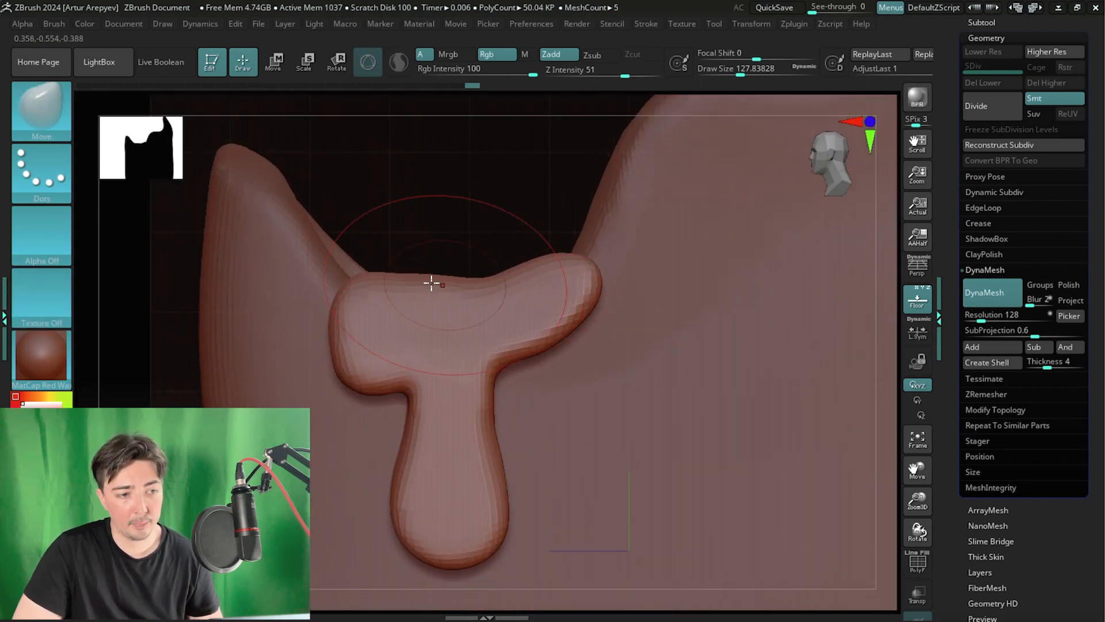
left_click_drag(431, 283, 419, 291)
left_click_drag(459, 212, 300, 151, "alt")
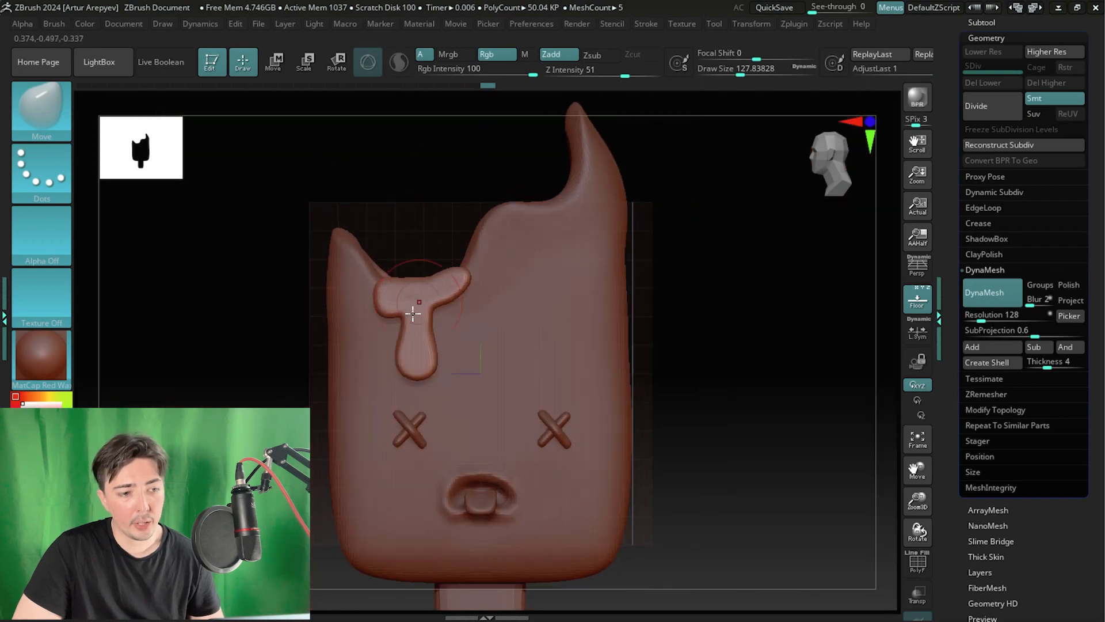
- Using ref.png, pull a second, shorter drip down from the raised arm with Move at draw size about 74, then remesh and smooth it
mouse_move(290, 265)
left_mouse_down("alt")
mouse_move(225, 210)
mouse_move(291, 219)
mouse_move(318, 306)
mouse_move(363, 329)
mouse_move(323, 378)
mouse_move(337, 403)
left_mouse_up("alt")
key("alt+Tab")
key("alt+Tab")
key("space")
left_click_drag(442, 359, 432, 359)
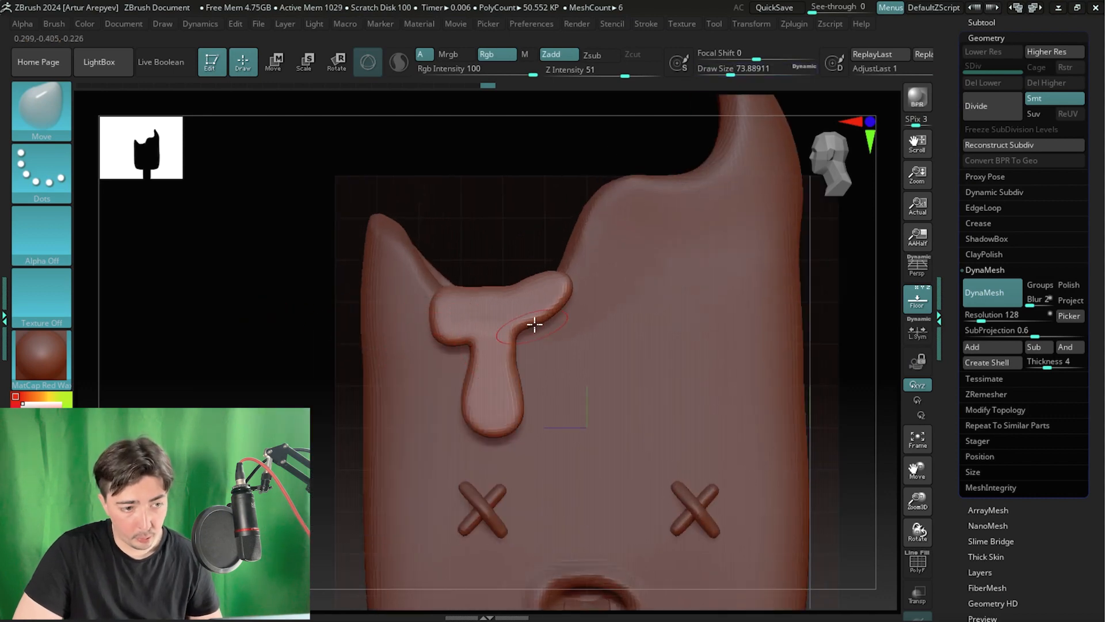
mouse_move(543, 352)
left_mouse_down()
mouse_move(540, 332)
mouse_move(540, 365)
left_mouse_up()
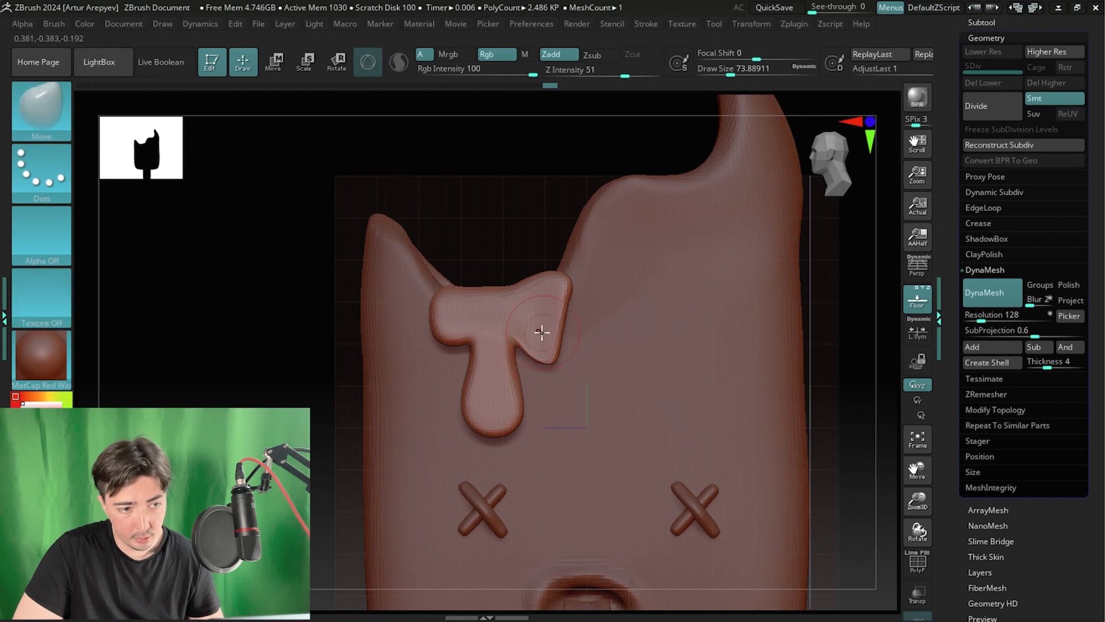
left_click_drag(534, 324, 551, 327)
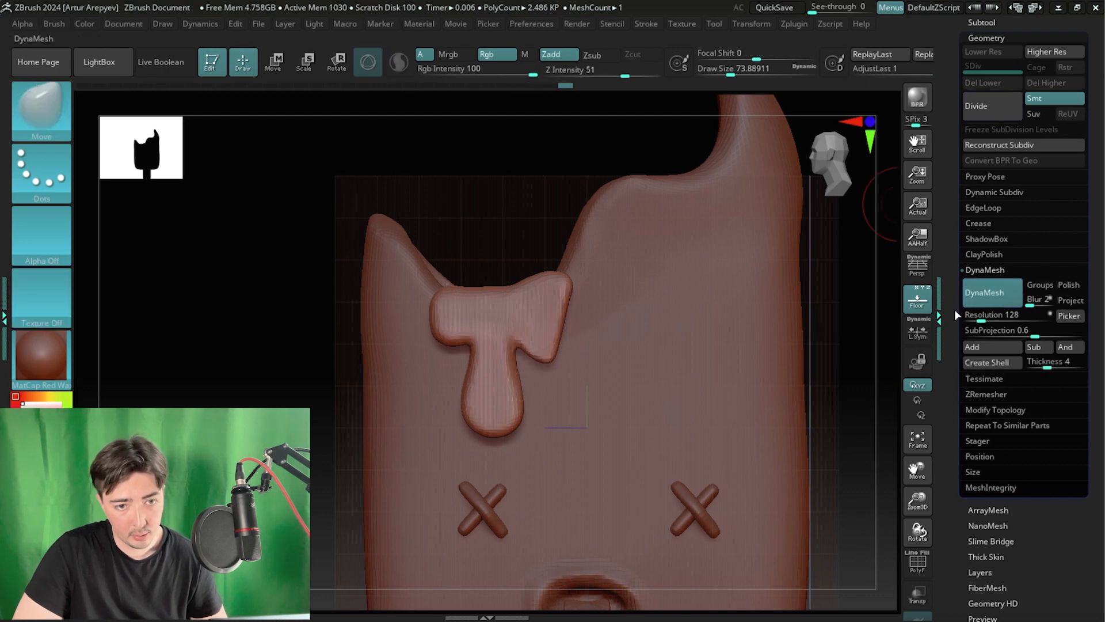
key("shift")
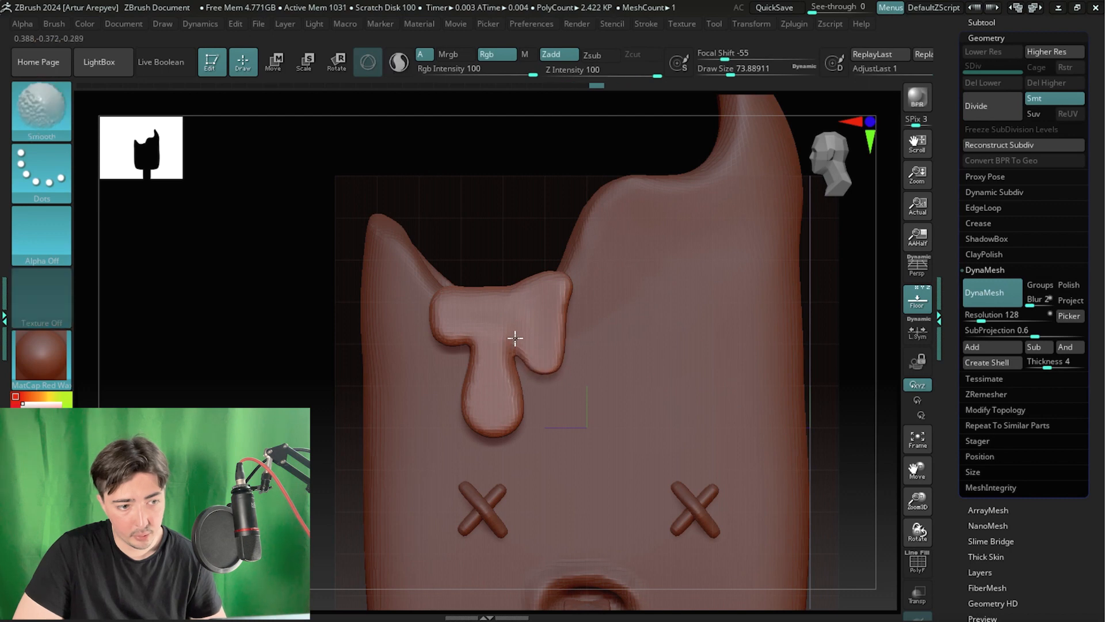
mouse_move(264, 316)
left_mouse_down()
mouse_move(284, 264)
mouse_move(328, 284)
mouse_move(381, 285)
mouse_move(271, 240)
mouse_move(336, 299)
mouse_move(389, 323)
mouse_move(461, 326)
mouse_move(479, 313)
mouse_move(378, 294)
left_mouse_up()
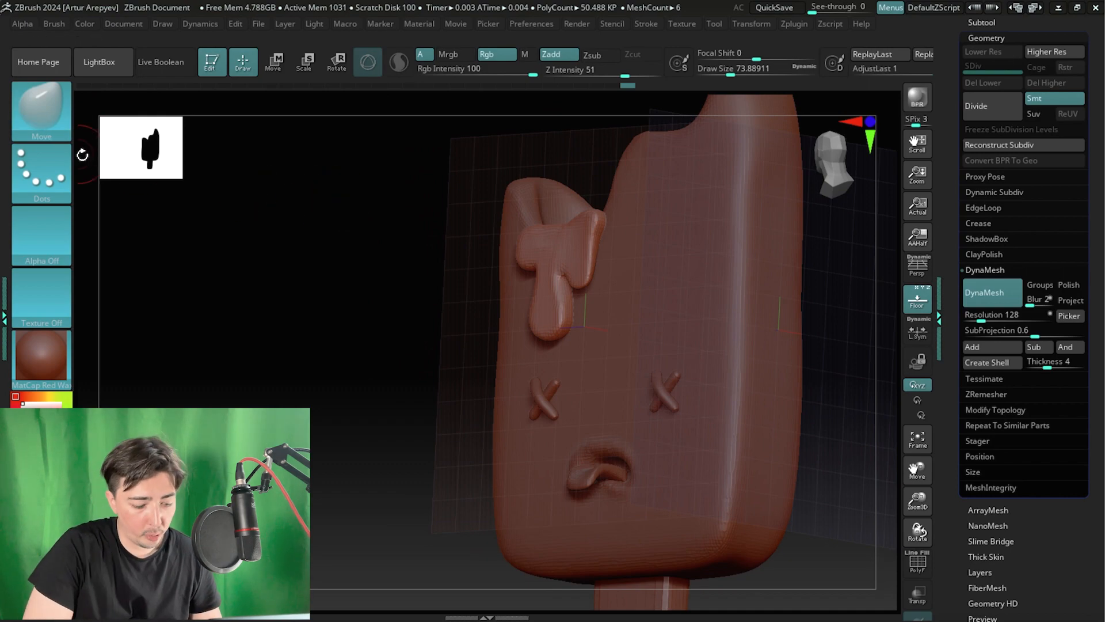
- Puff up the drip with the Inflat brush at draw size about 54 and intensity 10
left_click(67, 135)
key("i")
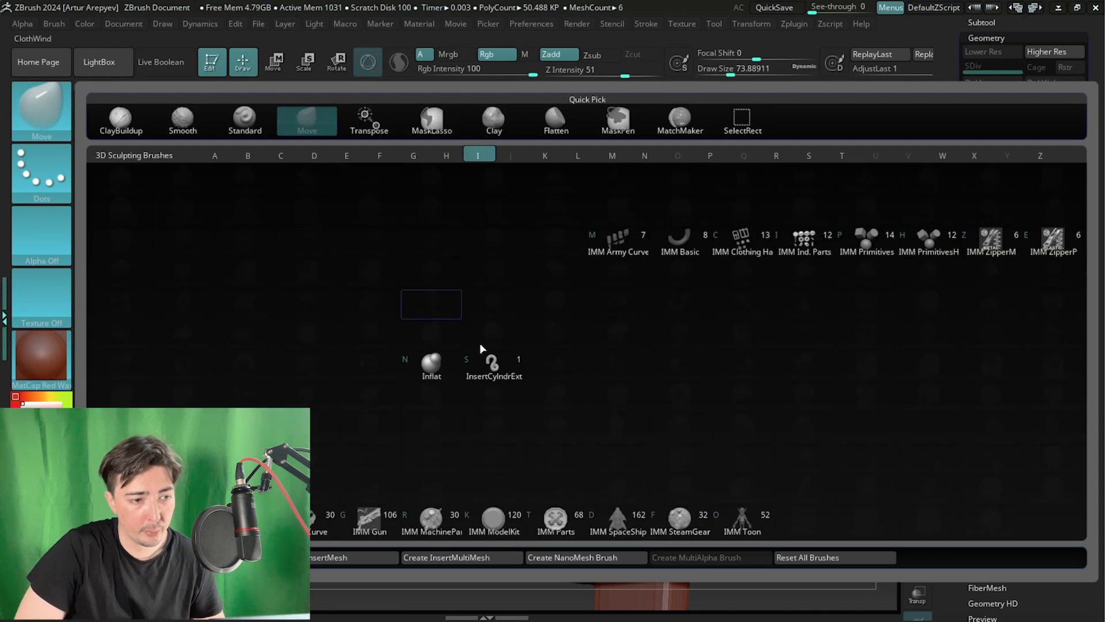
left_click(431, 365)
left_click_drag(364, 298, 361, 305, "shift")
left_click_drag(333, 256, 314, 398, "alt")
key("space")
left_click_drag(340, 339, 337, 340)
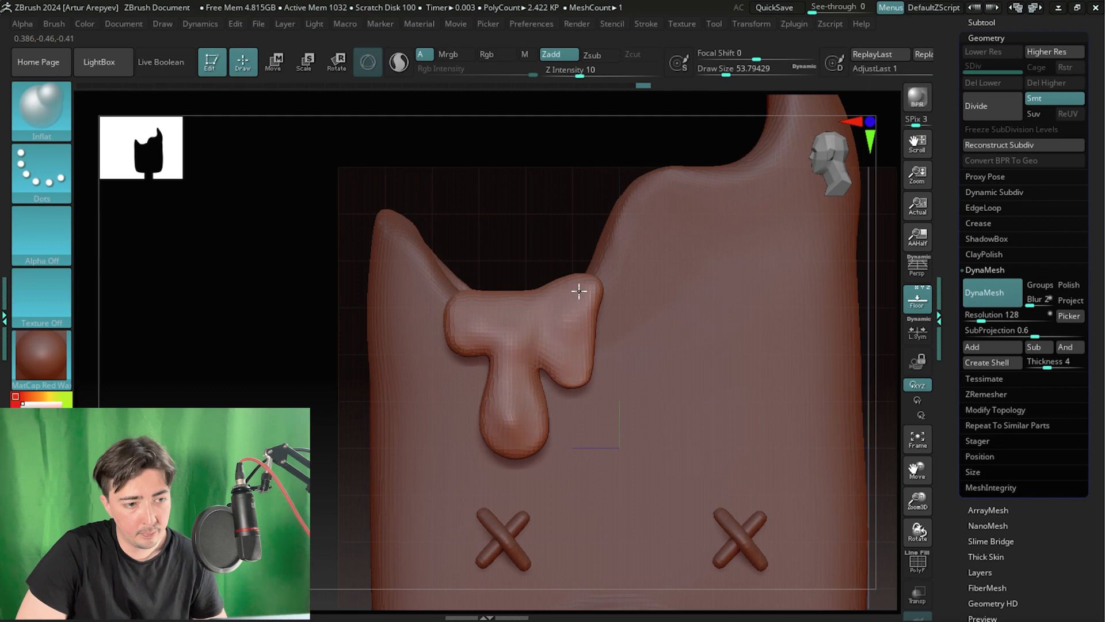
- Smooth the inflated drip's upper part and touch up its volume, checking it at an angle
key("shift")
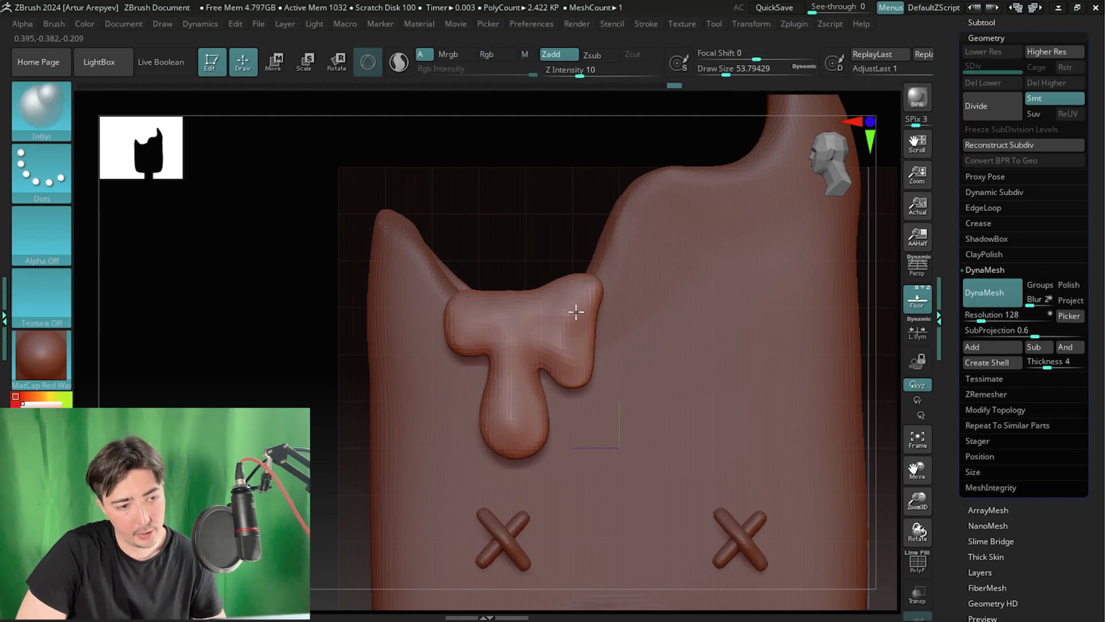
key("shift")
left_click_drag(201, 302, 311, 318)
left_click_drag(546, 423, 548, 415)
left_click_drag(717, 349, 624, 343)
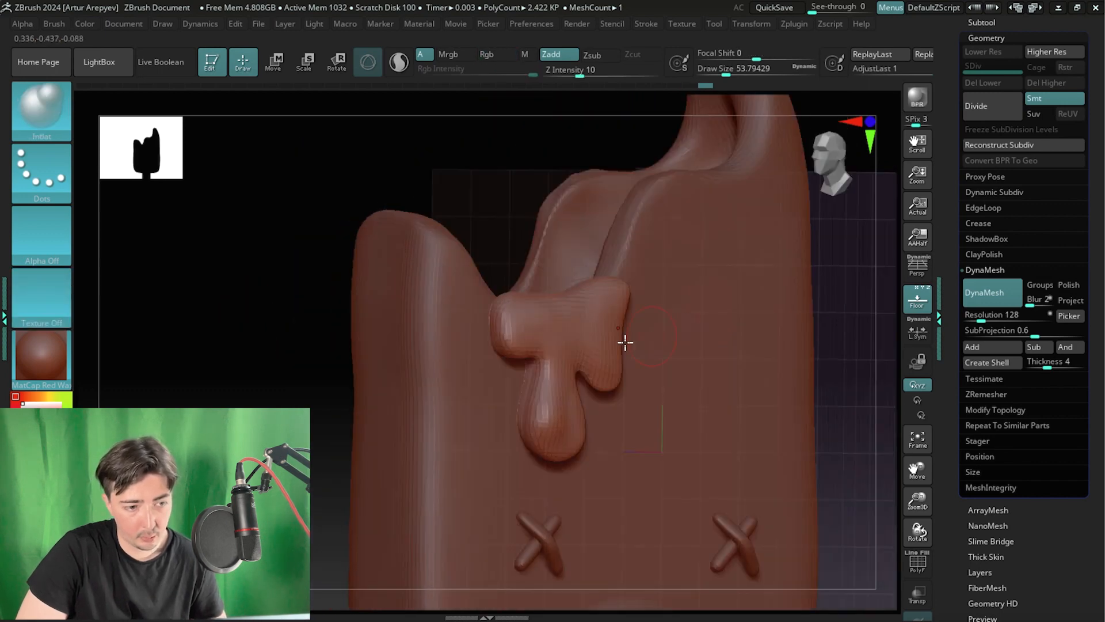
- Raise the Inflat intensity to 16, add volume to the long drip's rounded end and smooth the drip's surface
left_click_drag(575, 78, 588, 75)
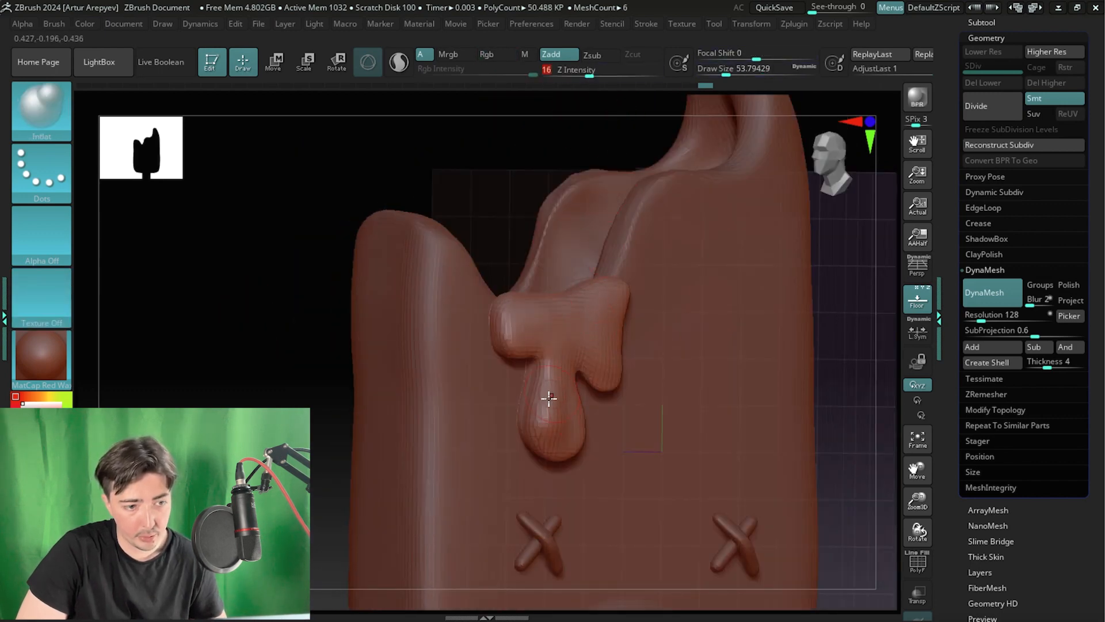
left_click_drag(329, 326, 278, 387)
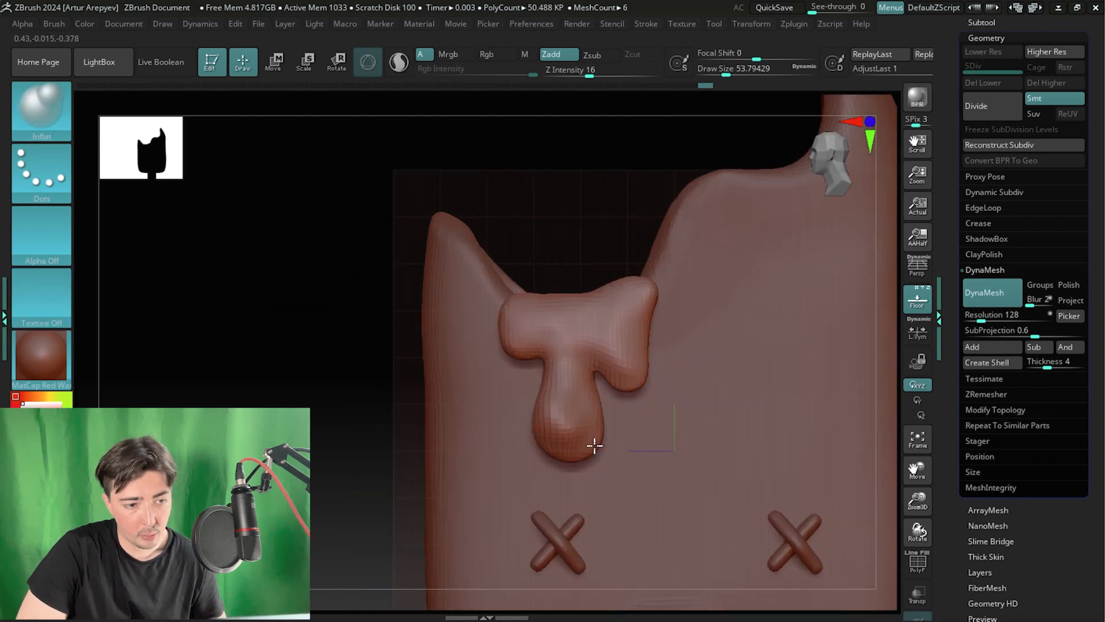
key("shift")
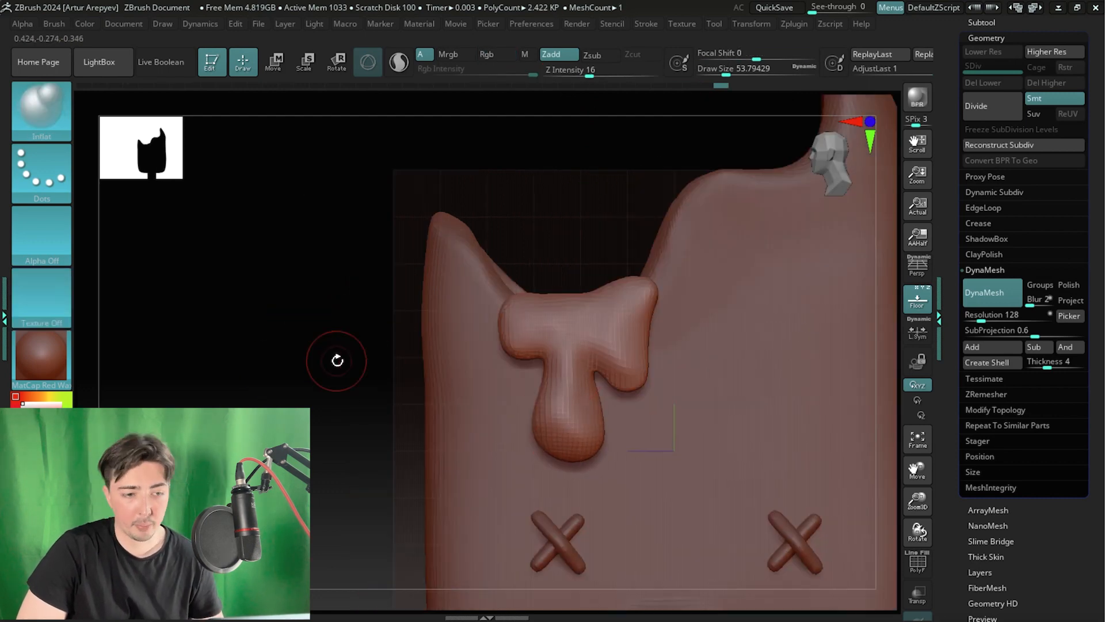
left_click_drag(338, 360, 331, 277, "alt")
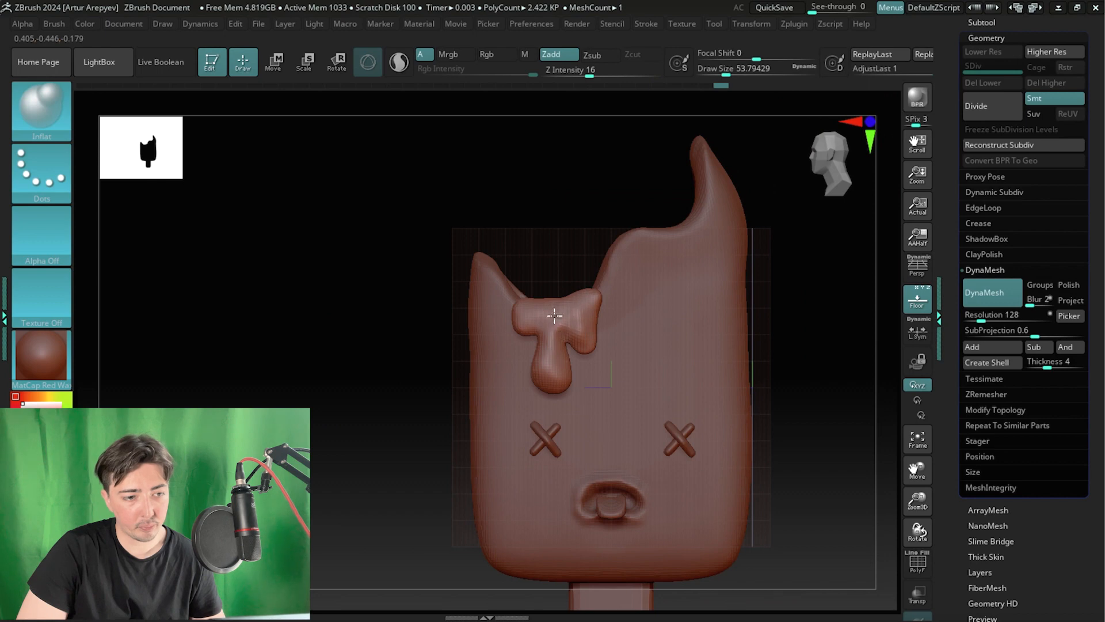
key("shift")
- Compare the whole popsicle with ref.png and bring up the subtool list
left_click_drag(358, 324, 351, 279, "alt")
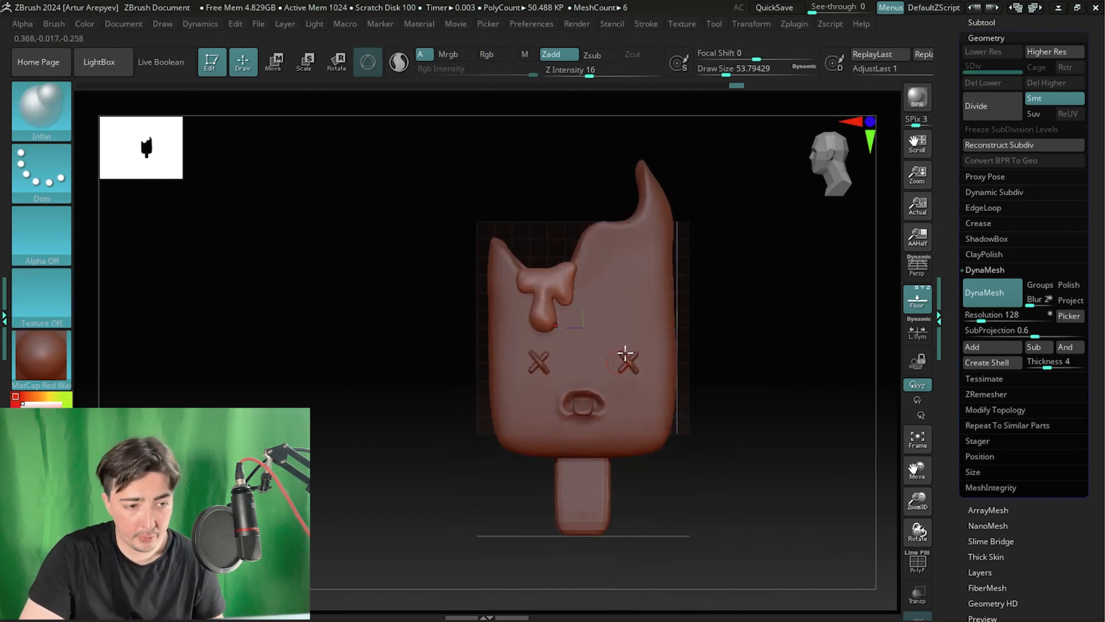
key("alt+Tab")
key("alt+Tab")
left_click_drag(834, 346, 858, 393, "alt")
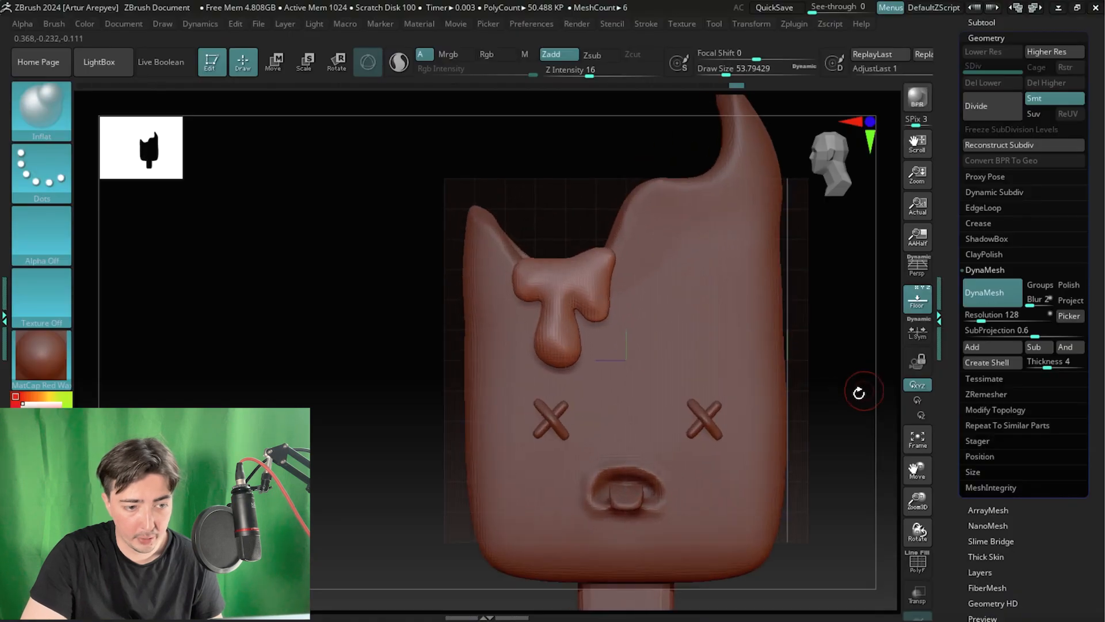
left_click(1001, 21)
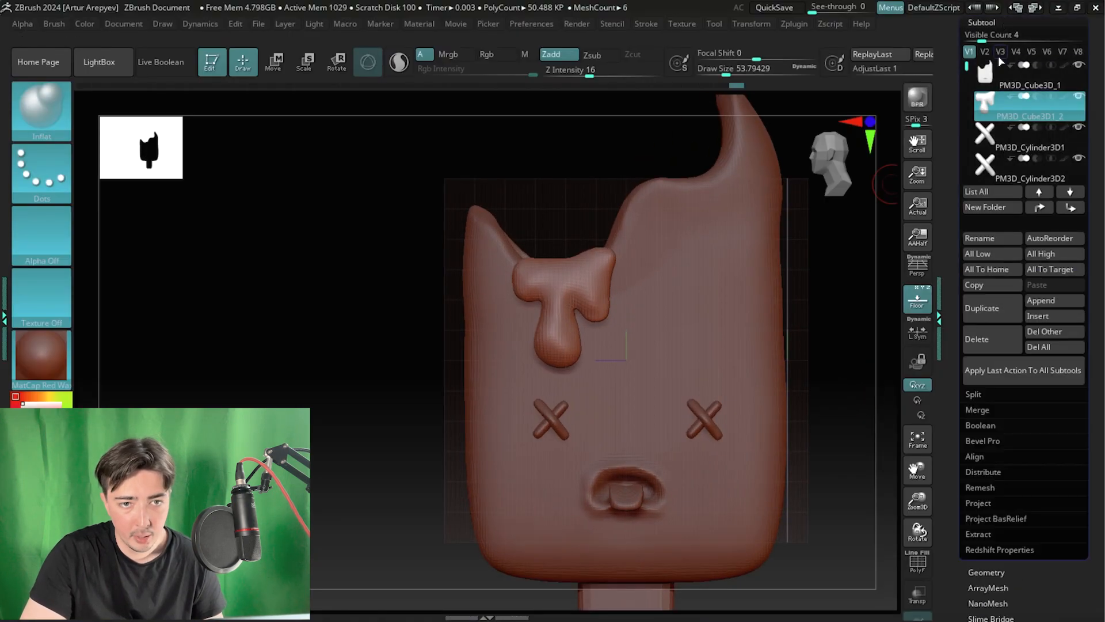
- Make the popsicle body the active subtool and undo the Inflat test stroke on its face
left_click(982, 86)
mouse_move(843, 329)
left_mouse_down("alt")
mouse_move(735, 274)
mouse_move(768, 316)
left_mouse_up("alt")
mouse_move(777, 237)
left_mouse_down()
mouse_move(758, 217)
mouse_move(771, 281)
left_mouse_up()
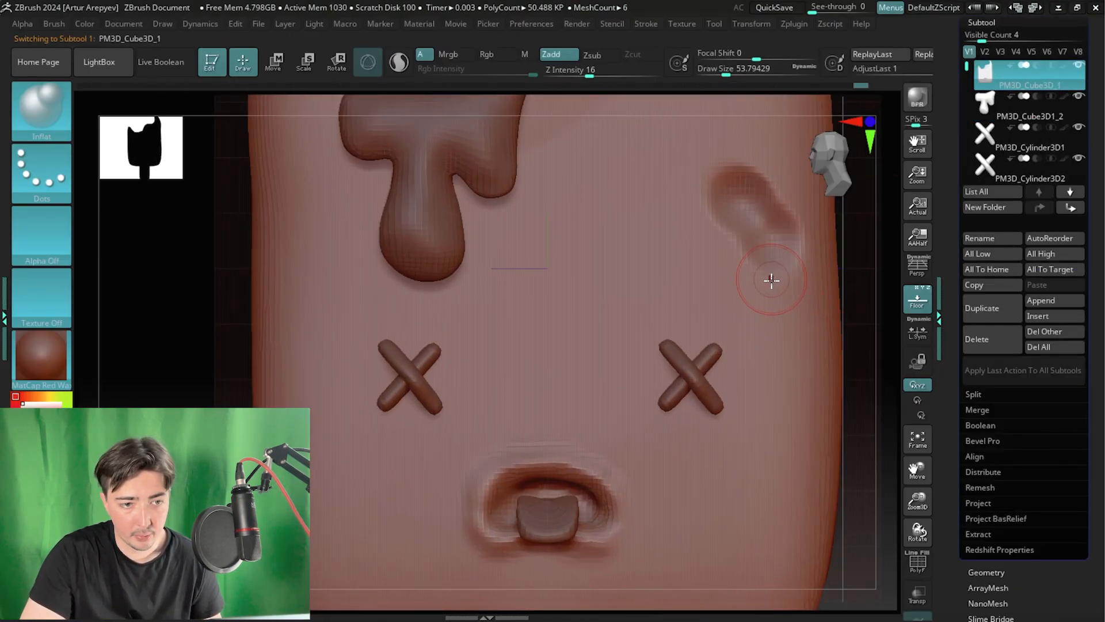
key("ctrl+z")
mouse_move(847, 345)
left_mouse_down("alt")
mouse_move(839, 313)
mouse_move(795, 255)
left_mouse_up("alt")
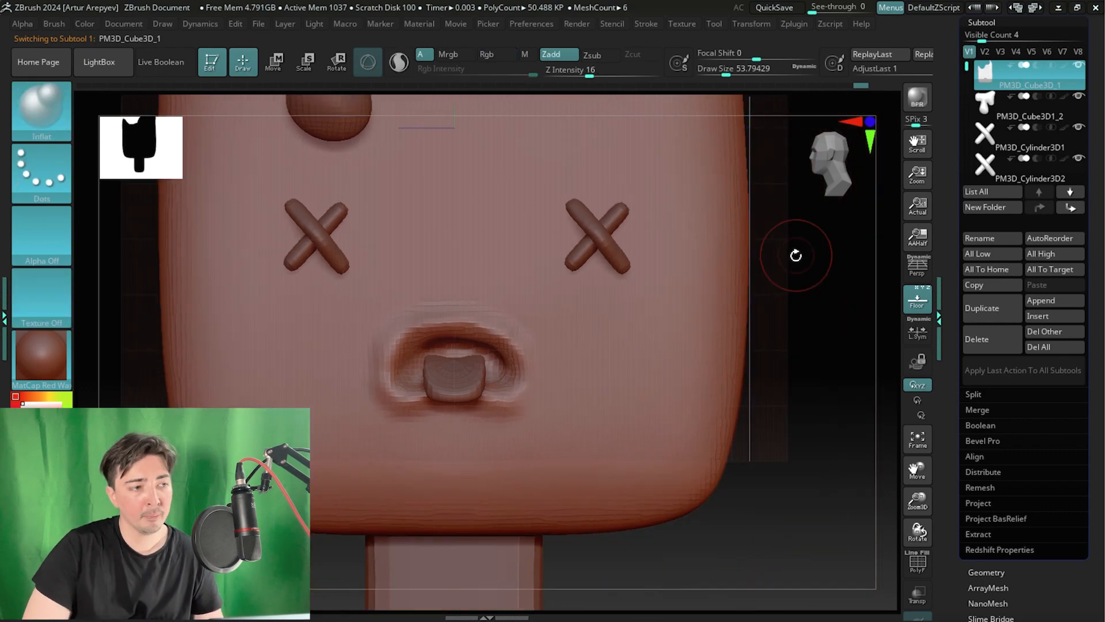
left_click(41, 110)
key("c")
key("b")
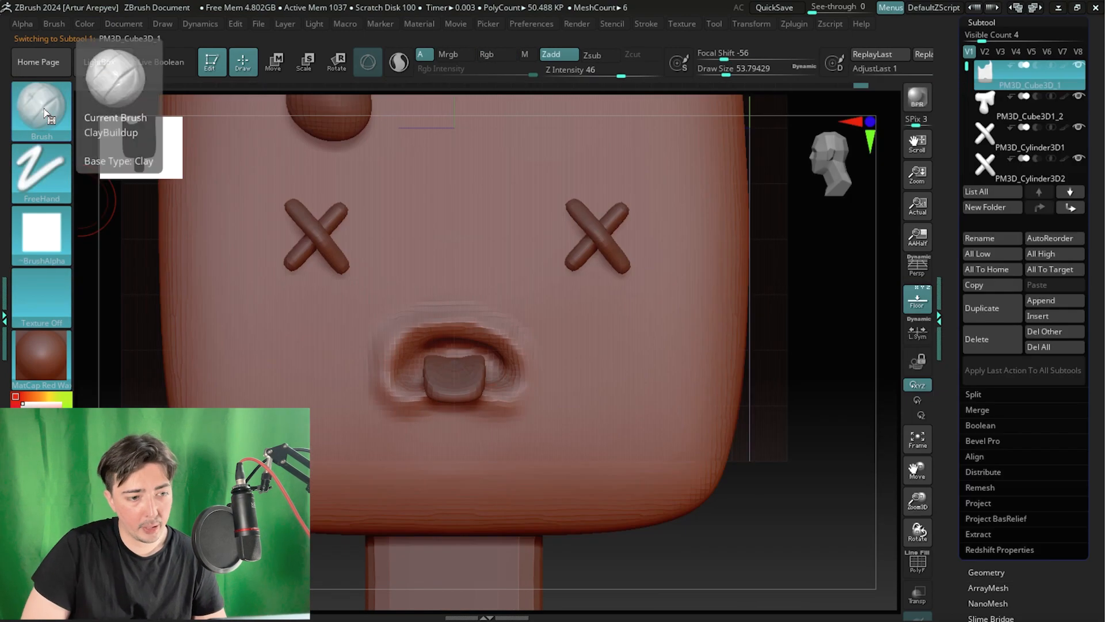
- Choose the Move brush at draw size about 116 and reshape the mouth opening around the tongue
left_click(45, 107)
key("m")
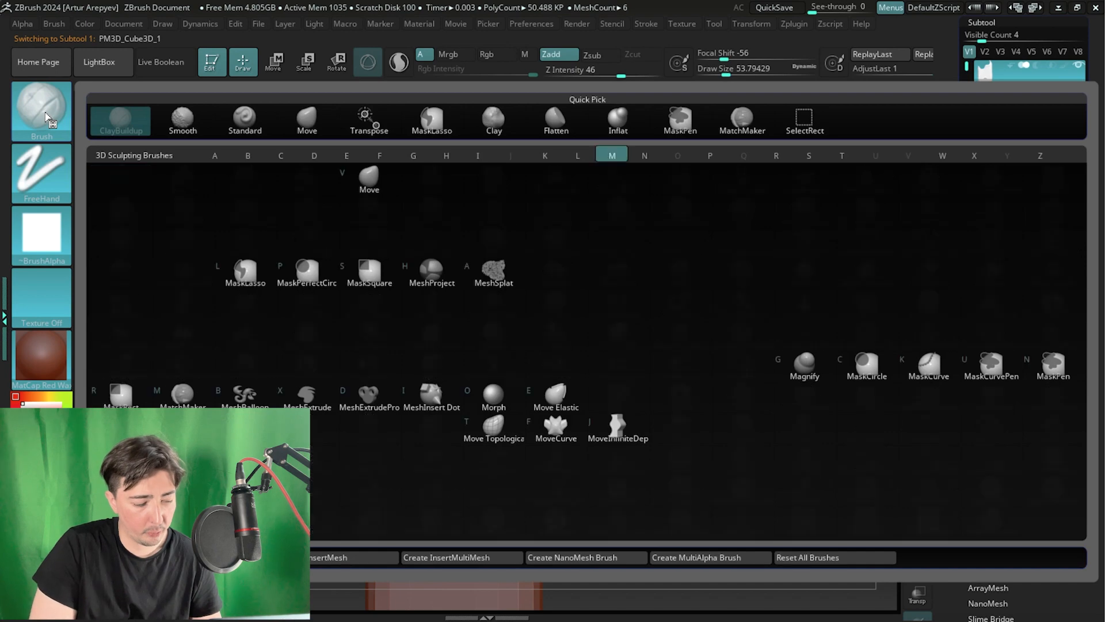
key("v")
key("space")
left_click_drag(539, 332, 549, 332)
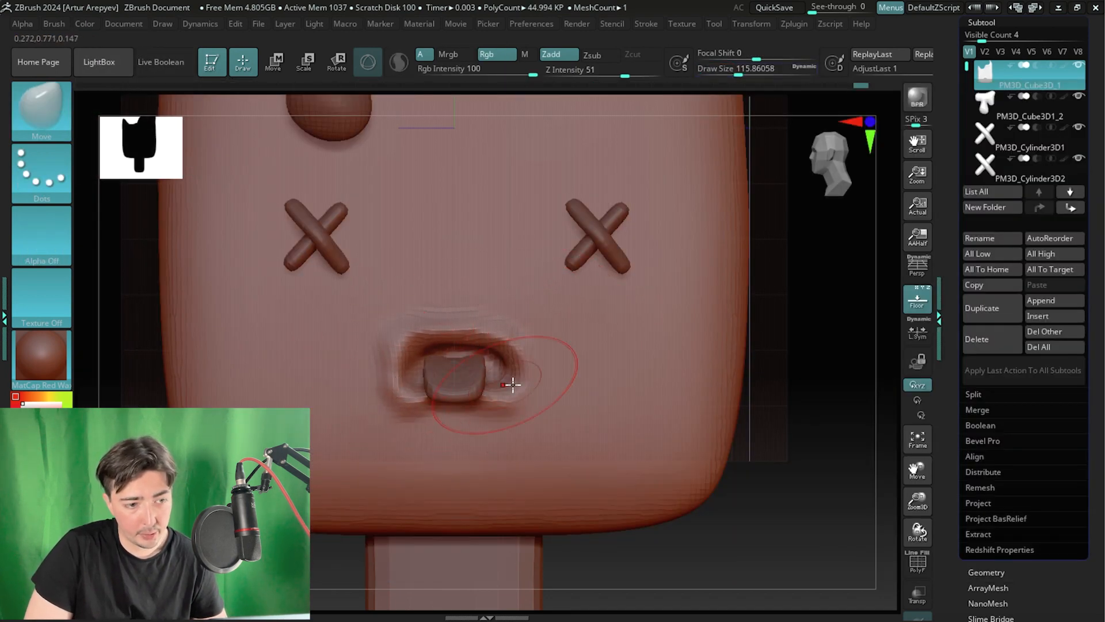
right_click_drag(513, 385, 440, 345)
right_click_drag(440, 345, 516, 385, "alt")
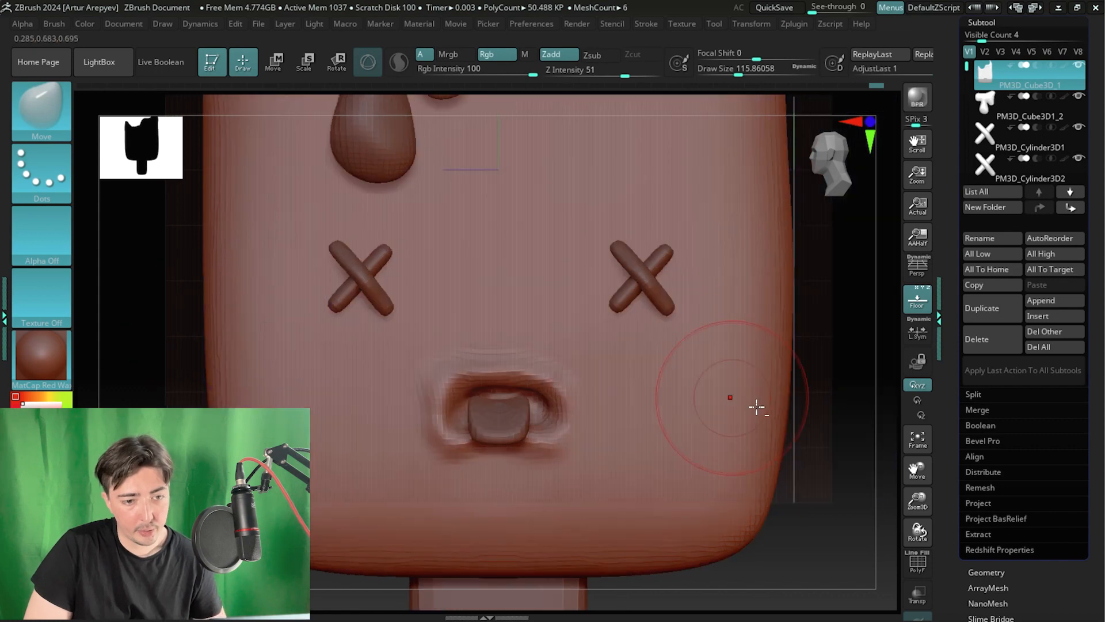
- Push the mouth's upper edge down closer to the tongue with the Move brush
right_click_drag(758, 407, 759, 300, "alt")
left_click_drag(471, 278, 471, 290)
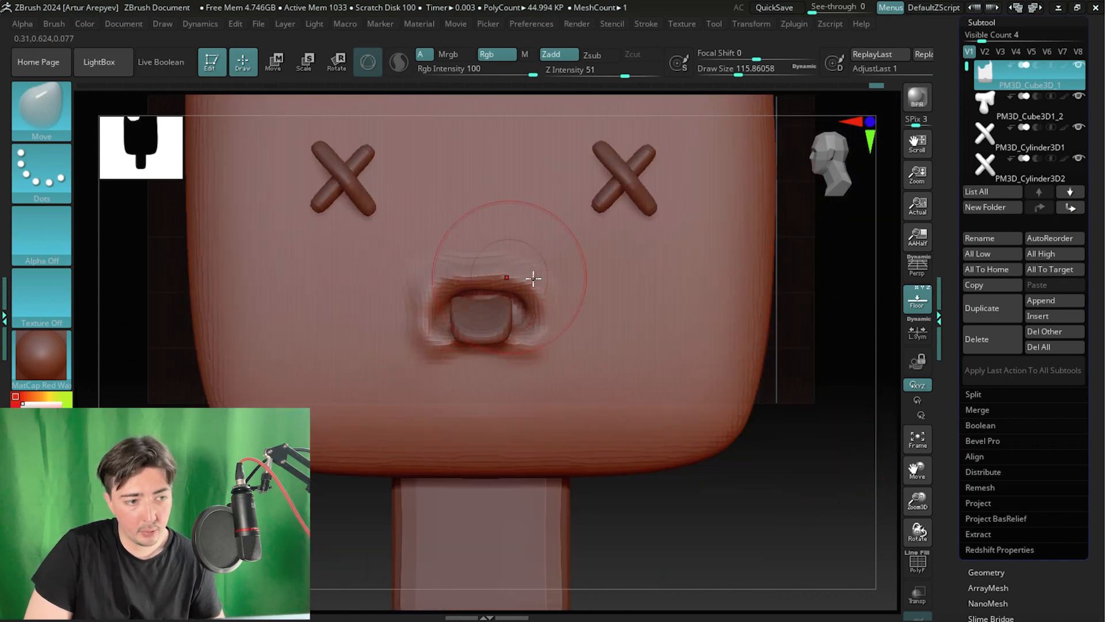
right_click_drag(797, 295, 762, 253, "alt")
mouse_move(763, 253)
right_mouse_down()
mouse_move(735, 321)
mouse_move(756, 310)
mouse_move(732, 388)
mouse_move(590, 390)
right_mouse_up()
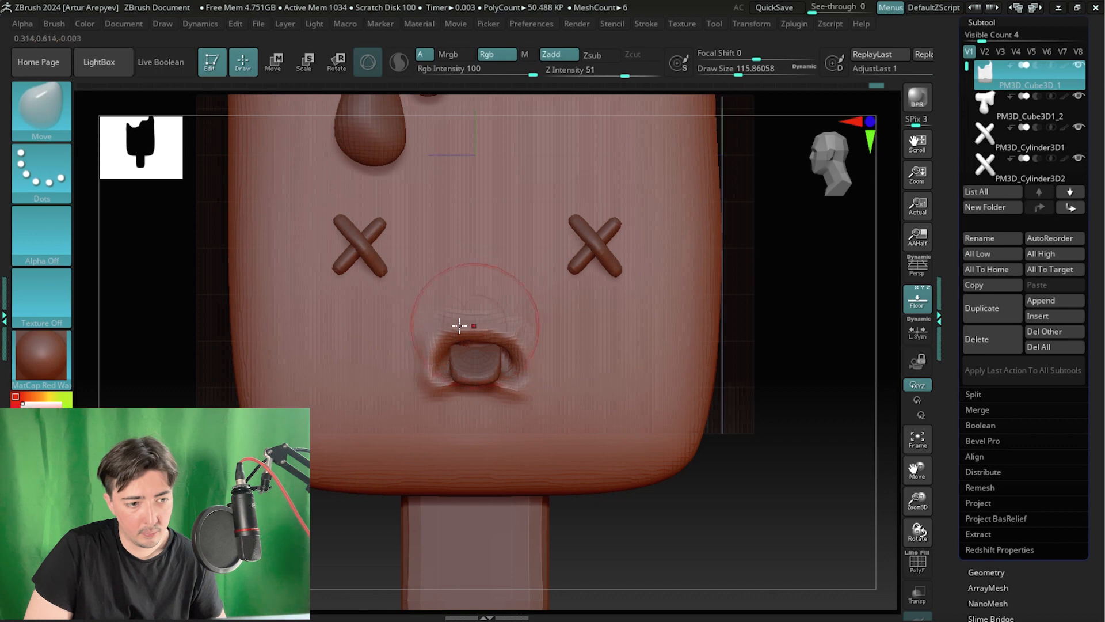
- Reduce the Move brush's draw size to about 71 and refine the mouth's outline, comparing it with ref.png
key("space")
mouse_move(432, 327)
left_mouse_down()
mouse_move(423, 328)
mouse_move(476, 314)
left_mouse_up()
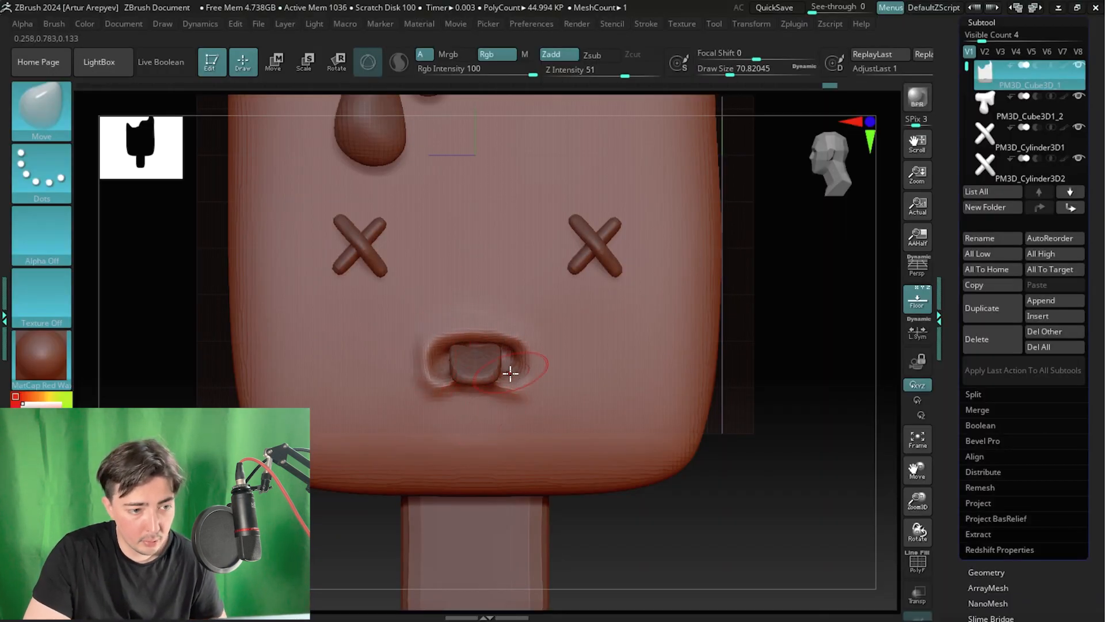
key("alt+Tab")
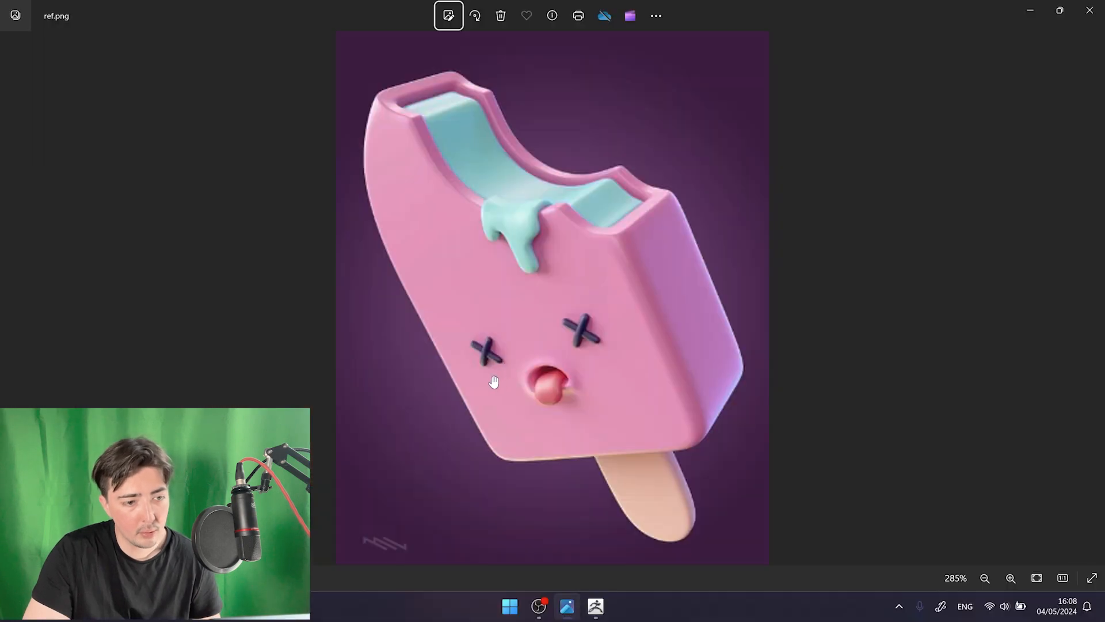
key("alt+Tab")
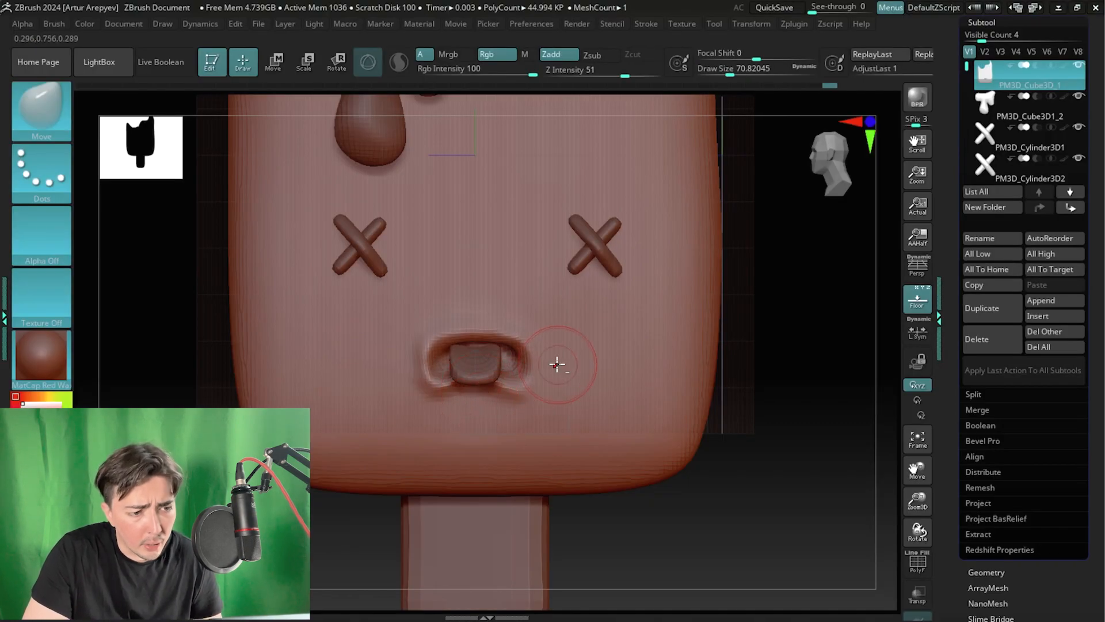
key("alt+Tab")
key("alt+Tab")
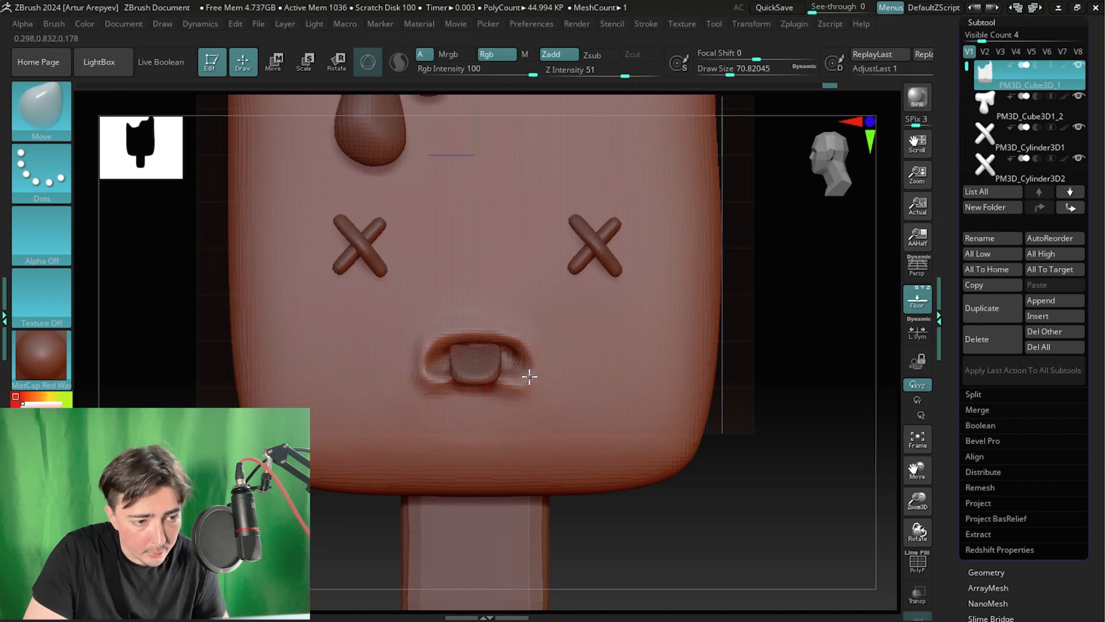
left_click_drag(815, 326, 747, 321, "alt")
- Compare the whole popsicle and its reshaped mouth with ref.png
key("alt+Tab")
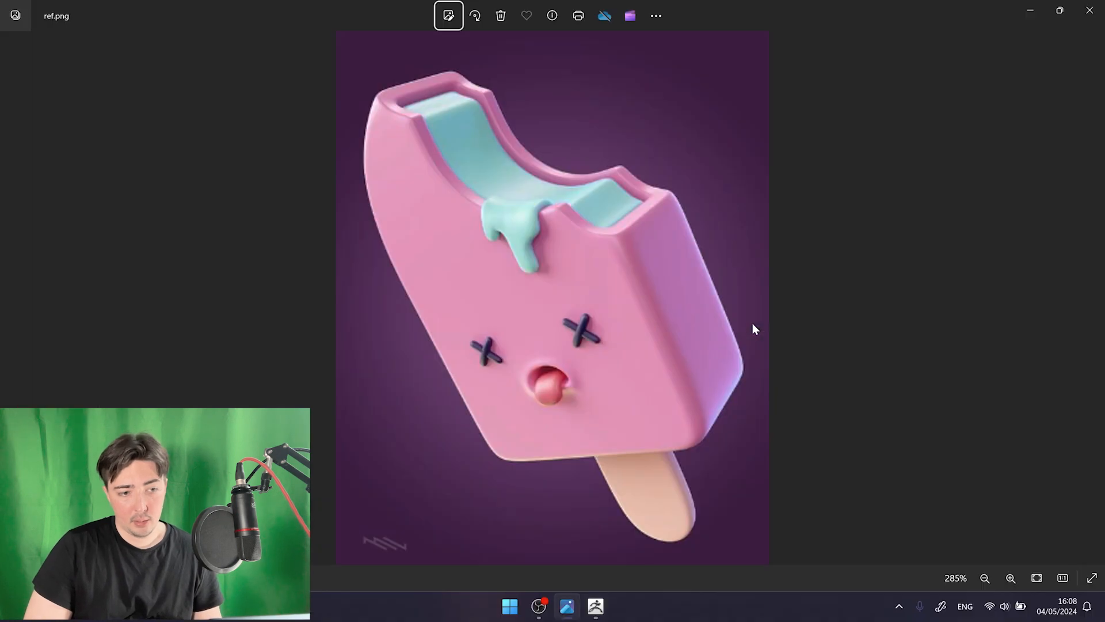
key("alt+Tab")
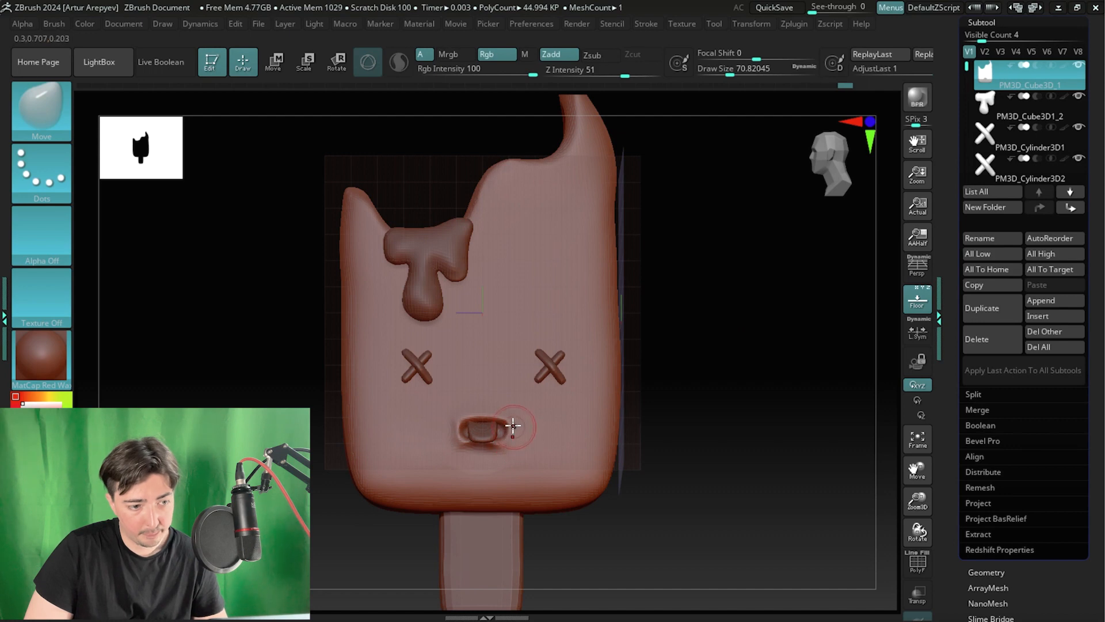
left_click_drag(795, 309, 738, 260)
mouse_move(749, 273)
left_mouse_down("alt")
mouse_move(785, 366)
mouse_move(790, 328)
mouse_move(784, 357)
mouse_move(743, 274)
mouse_move(757, 353)
mouse_move(755, 313)
mouse_move(727, 320)
left_mouse_up("alt")
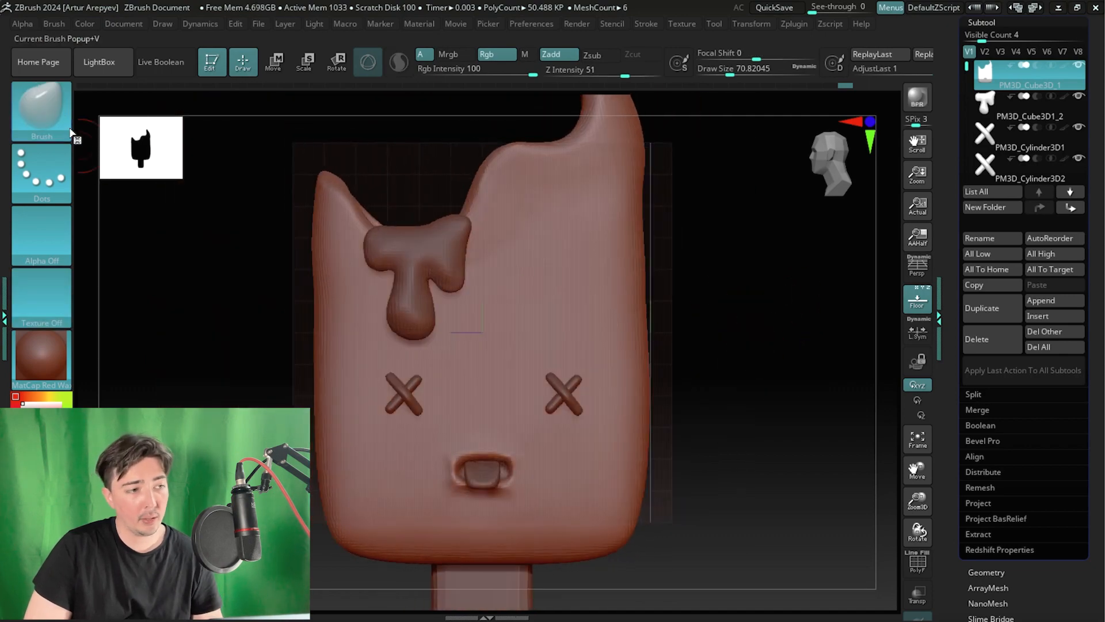
- Switch to the ClayBuildup brush at draw size 28.75 and sculpt the rim around the mouth opening
left_click(30, 126)
key("c")
key("b")
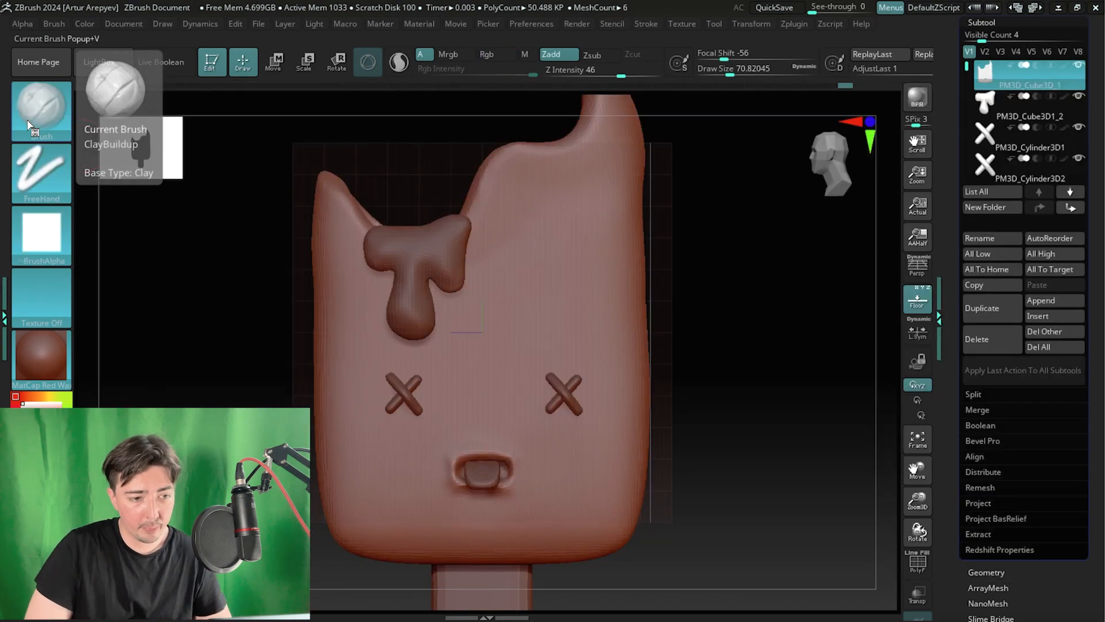
left_click_drag(747, 407, 758, 333, "alt")
key("space")
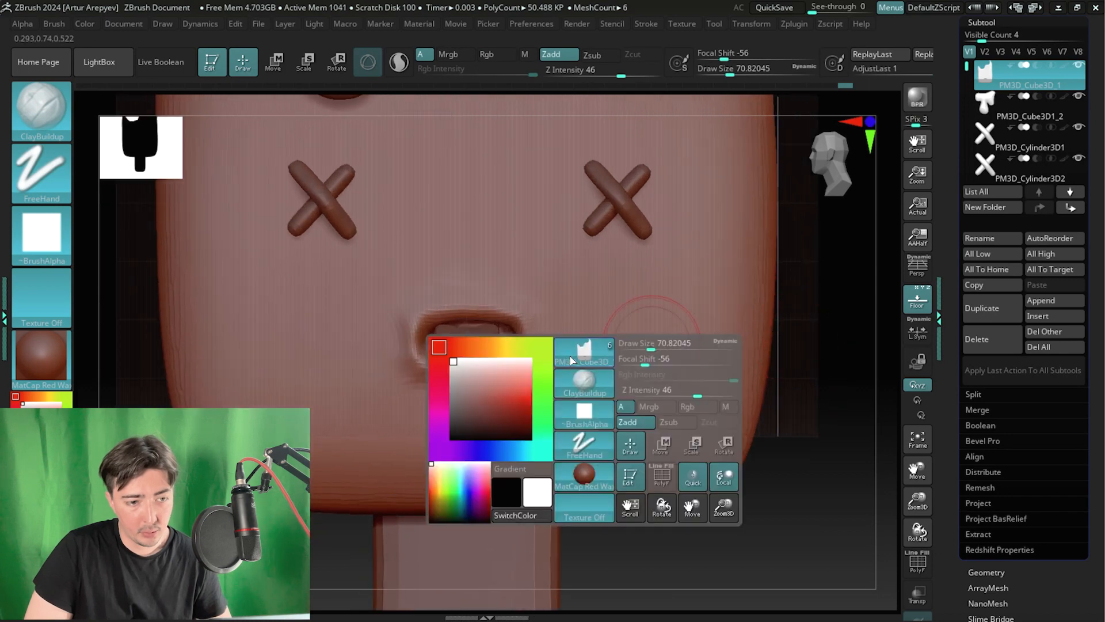
left_click_drag(647, 345, 633, 345)
key("shift")
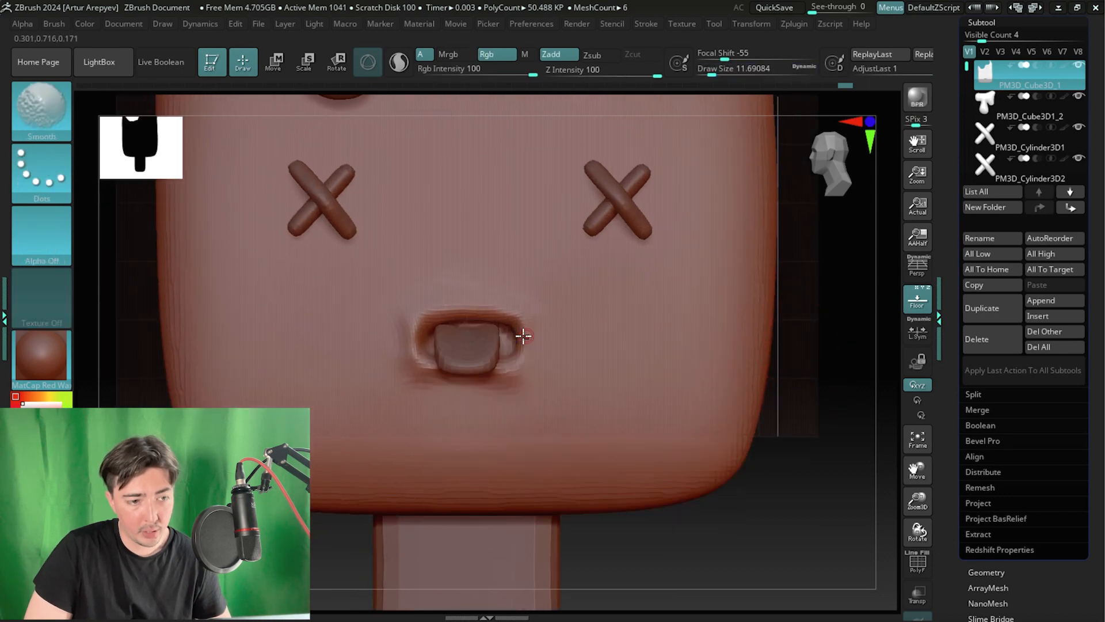
key("space")
left_click_drag(523, 334, 524, 364)
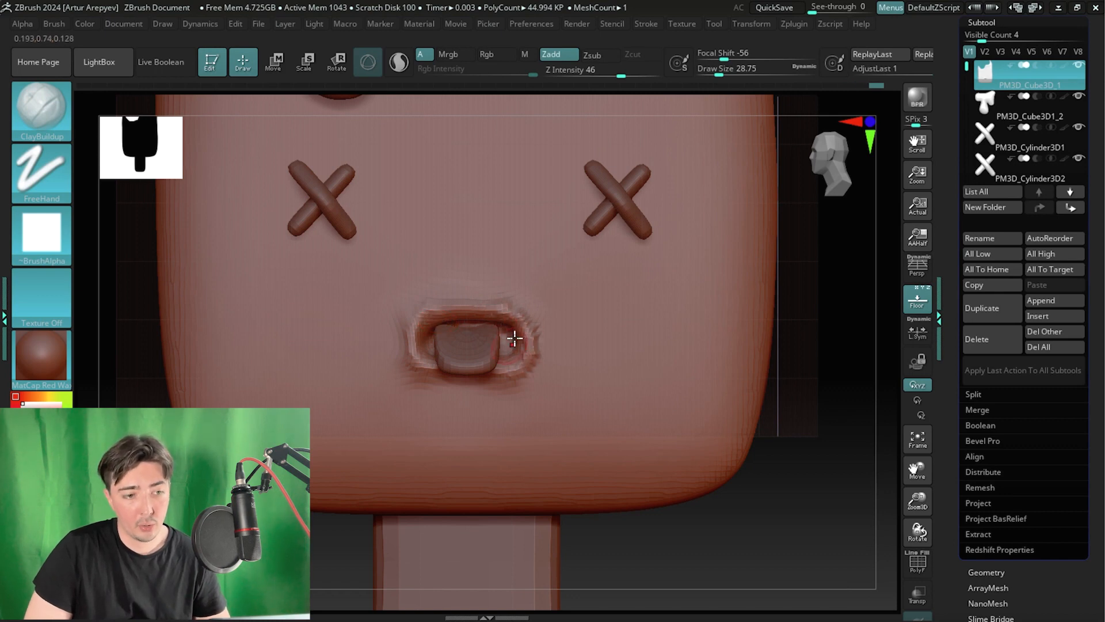
- Smooth the clay strokes along the mouth's upper and lower rim
key("shift")
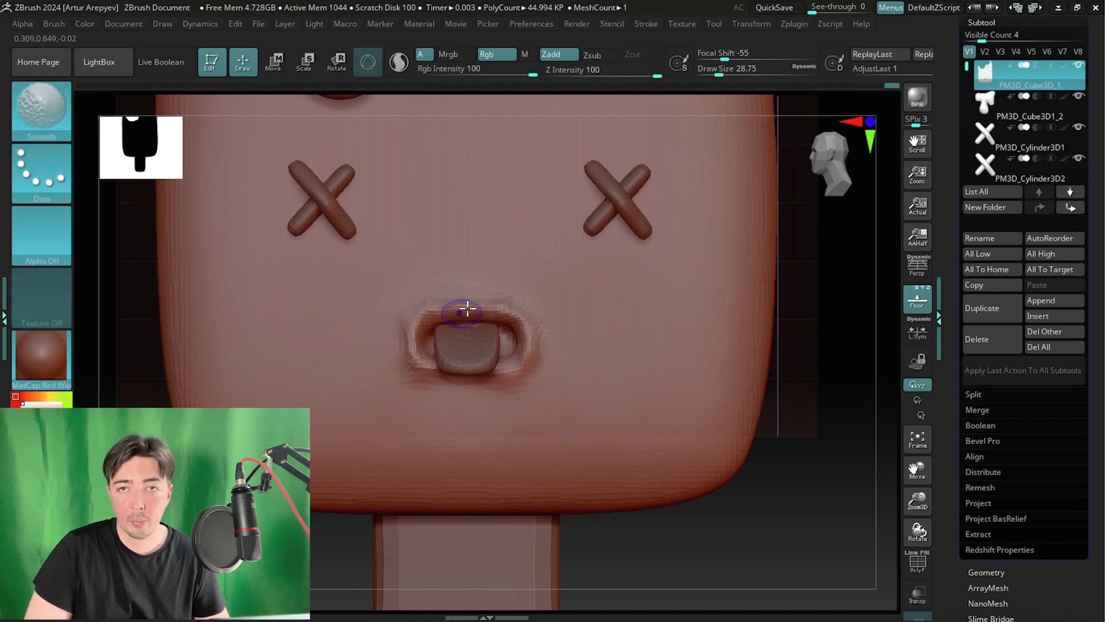
key("shift")
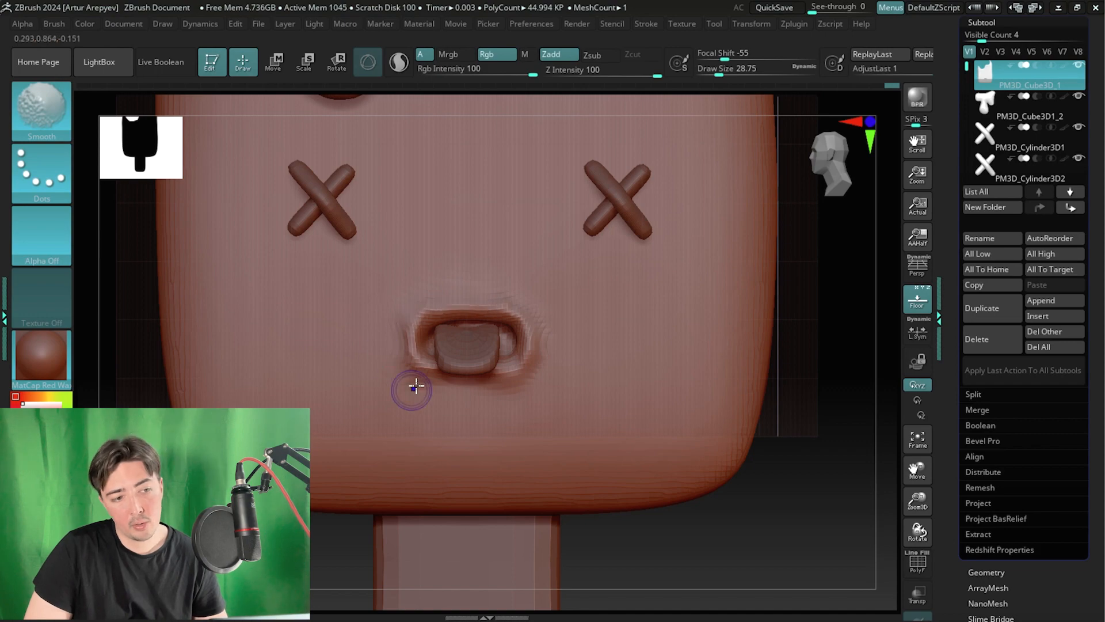
key("alt")
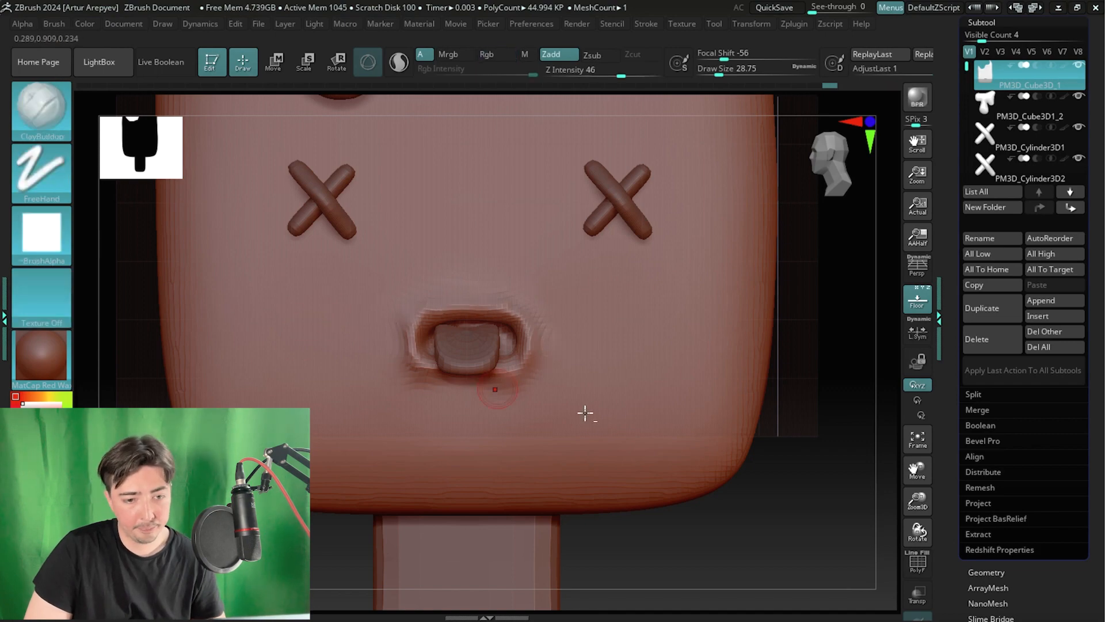
- Inspect the wireframe density around the mouth and examine the whole popsicle from above and from the side
left_click(911, 571)
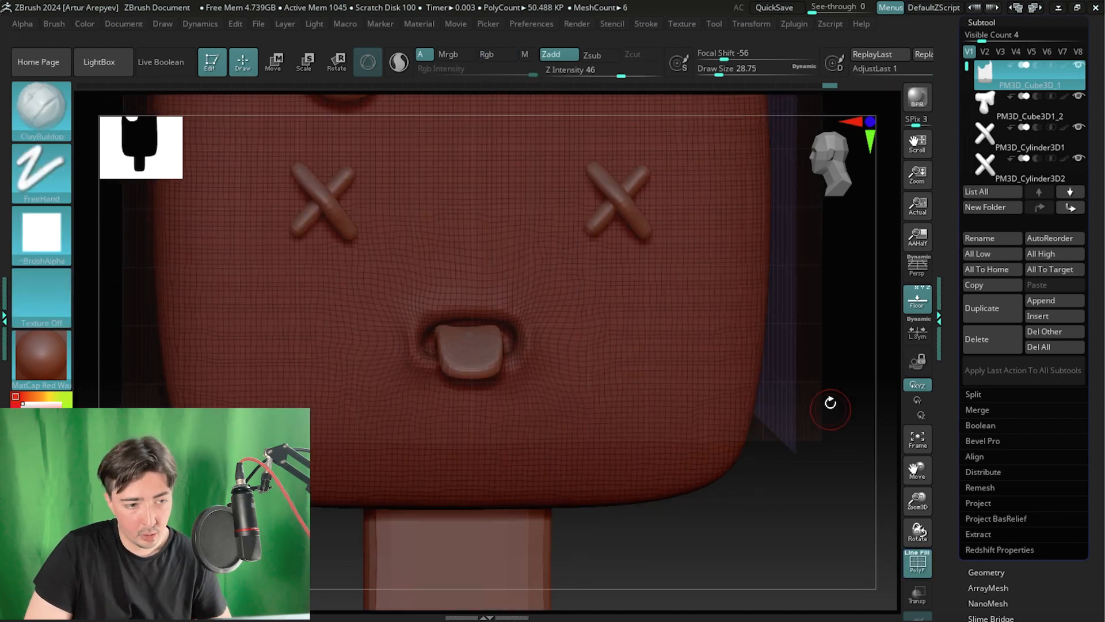
key("shift+f")
left_click_drag(800, 326, 711, 355, "alt")
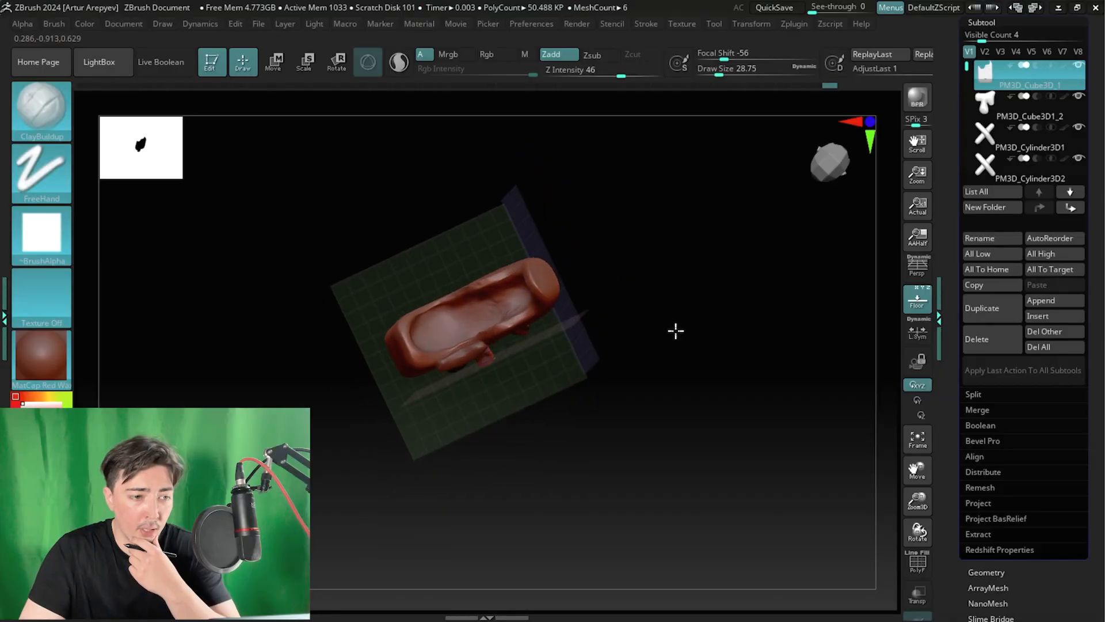
left_click_drag(676, 331, 666, 326)
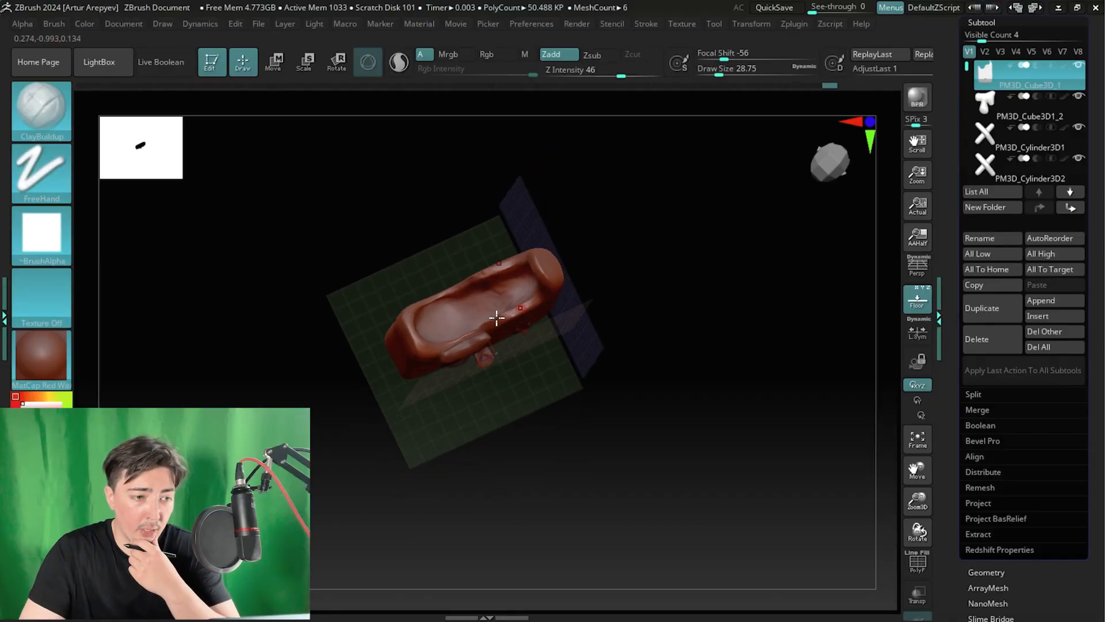
left_click_drag(573, 384, 687, 312)
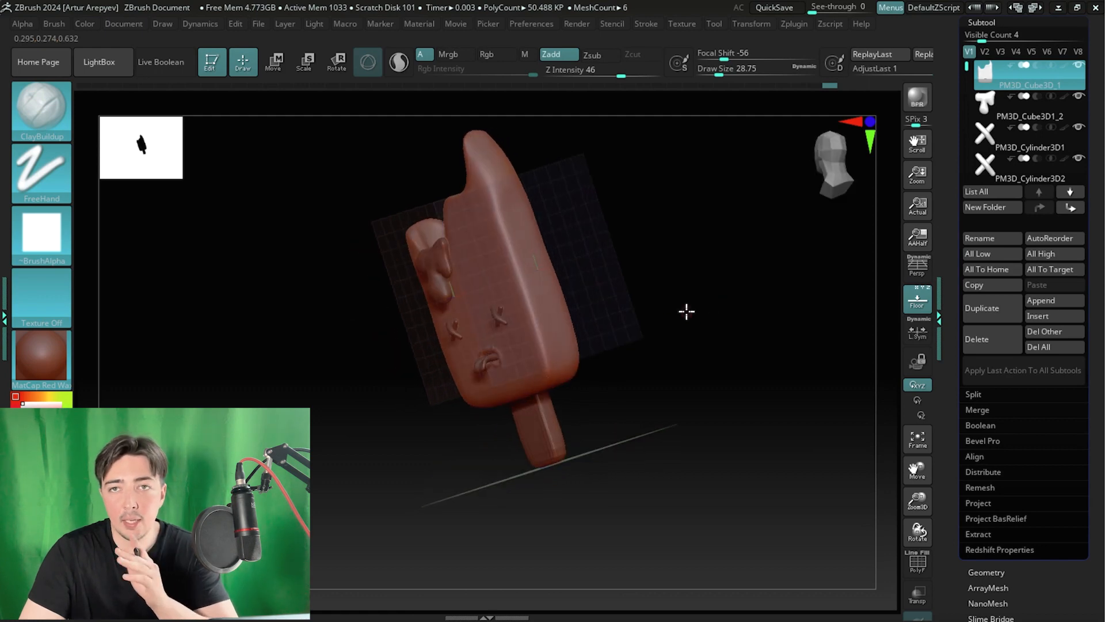